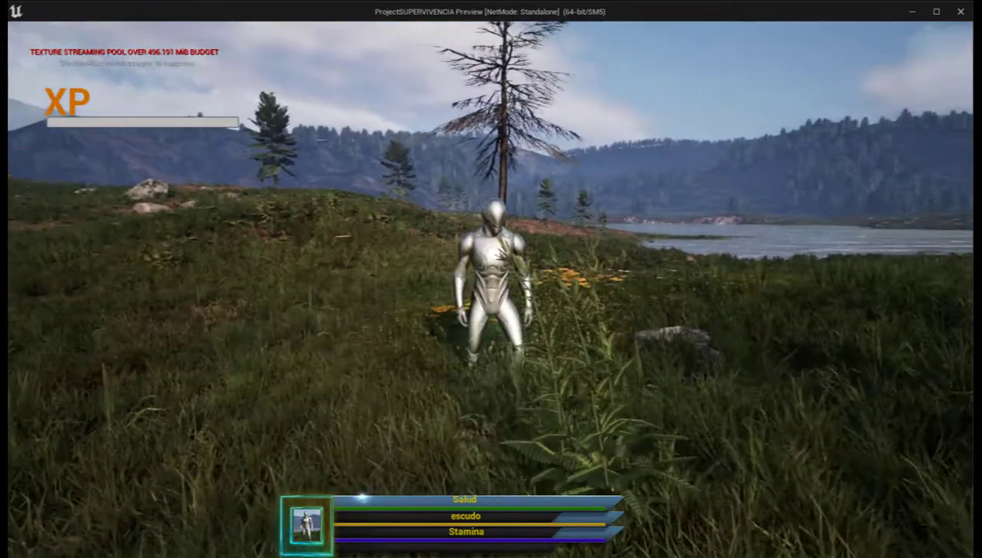
Step: Walk through the flowers to the tree and try chopping it without an axe, getting 'No tienes Hacha'
key(w)
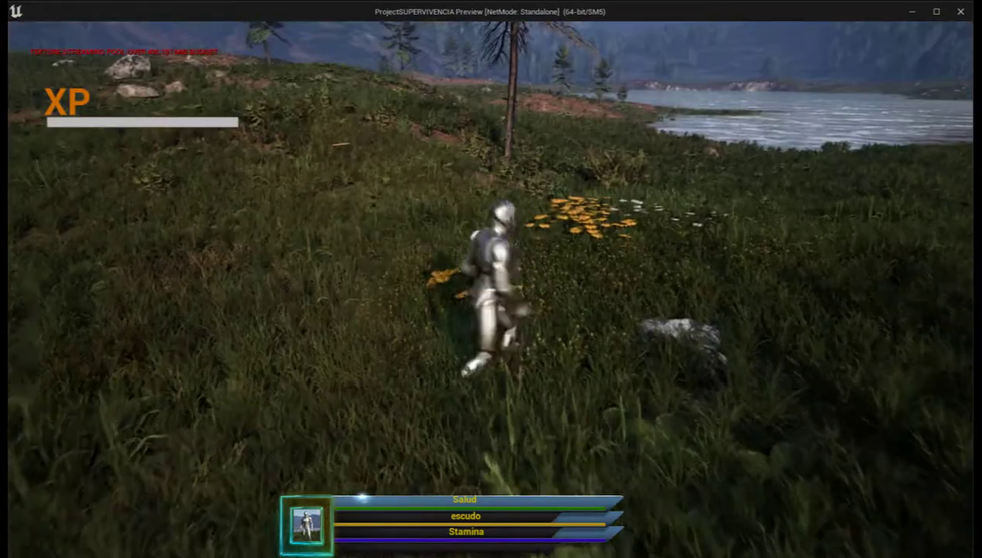
key(w)
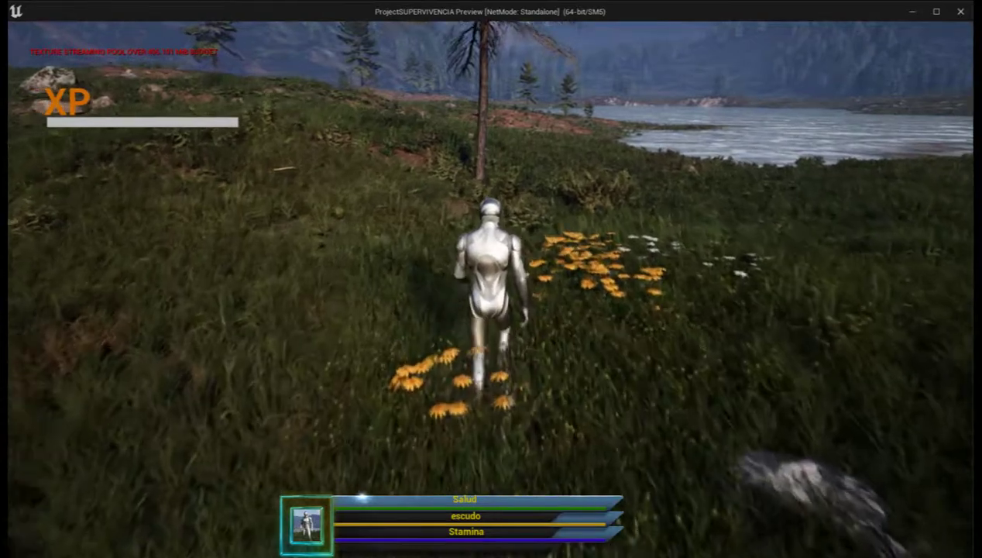
key(w)
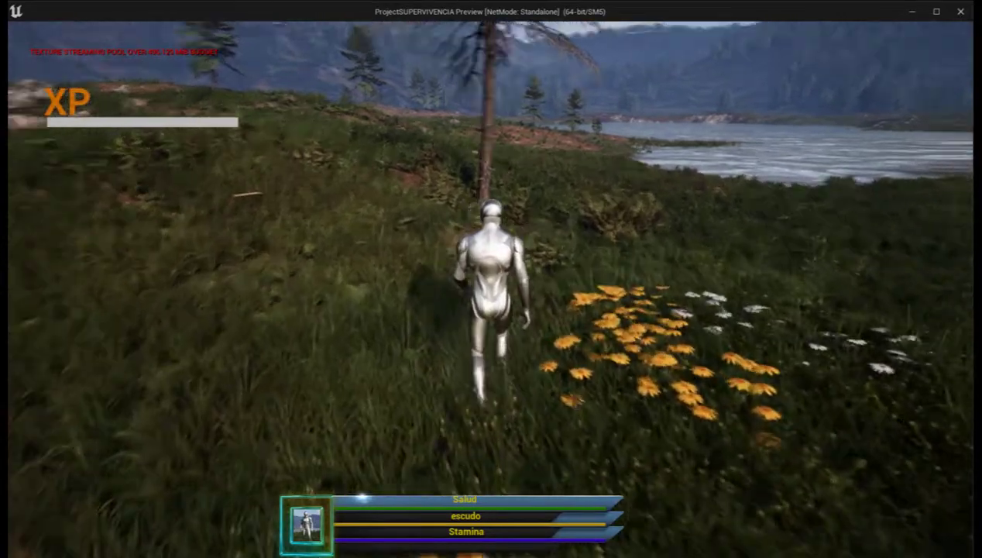
key(w)
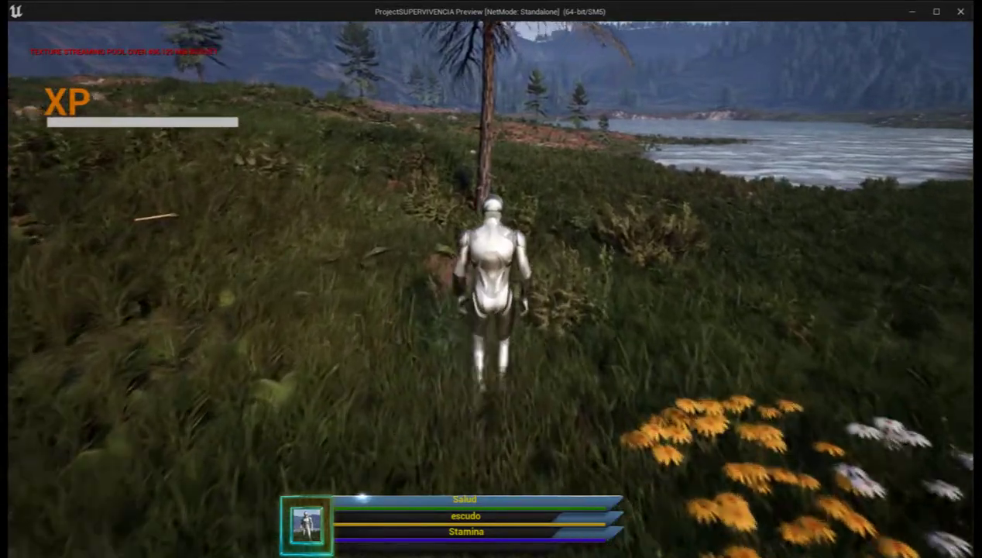
key(w)
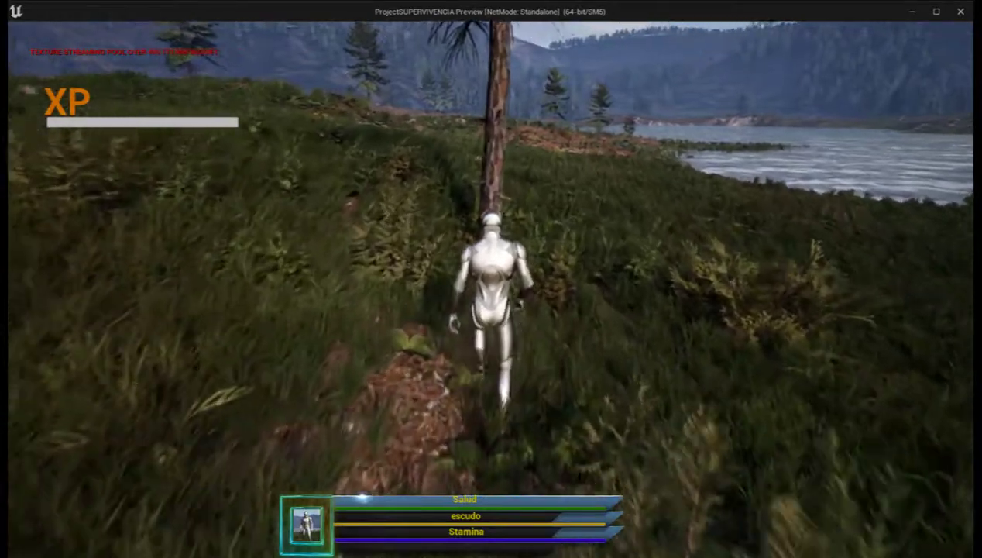
key(e)
Step: Walk back along the dirt path for the axe and return to the tree carrying it
key(w)
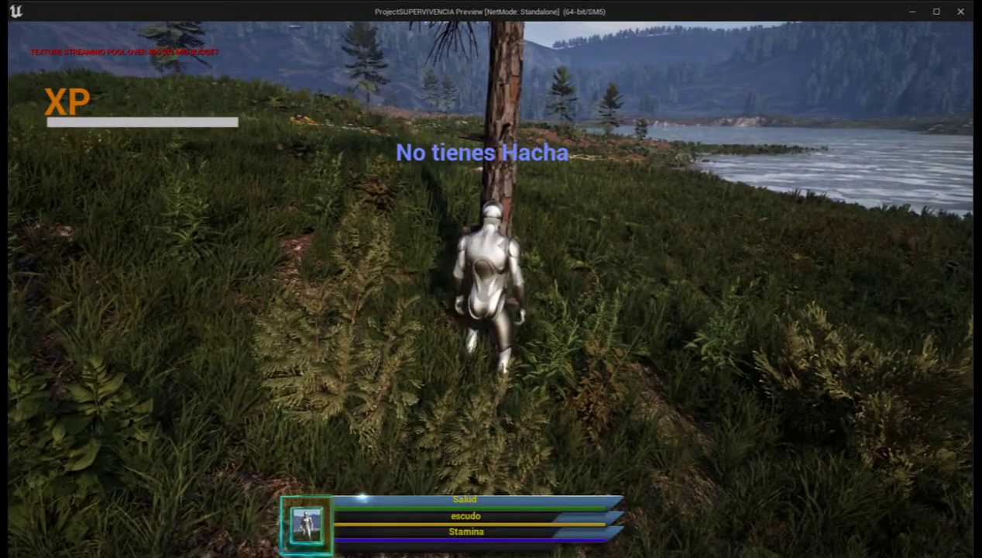
key(s)
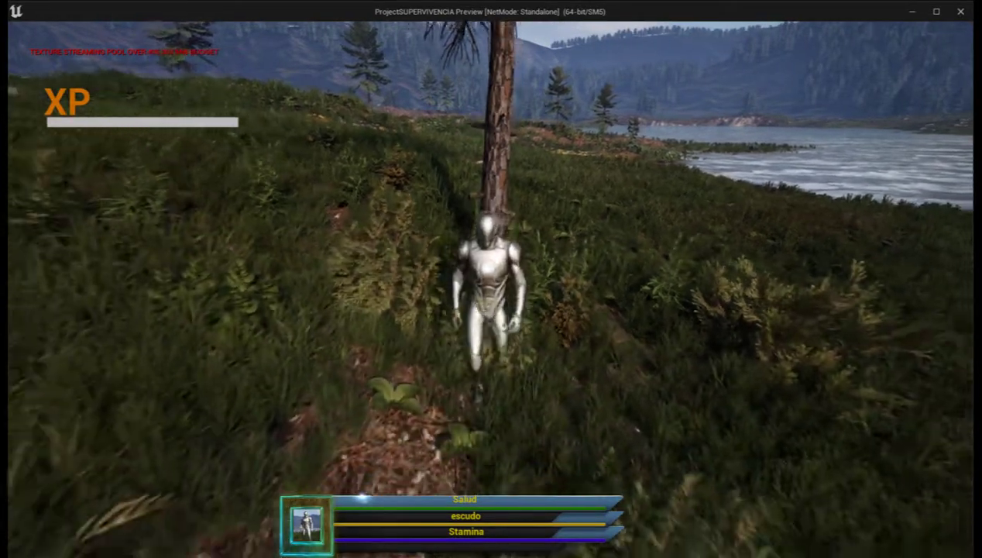
key(s)
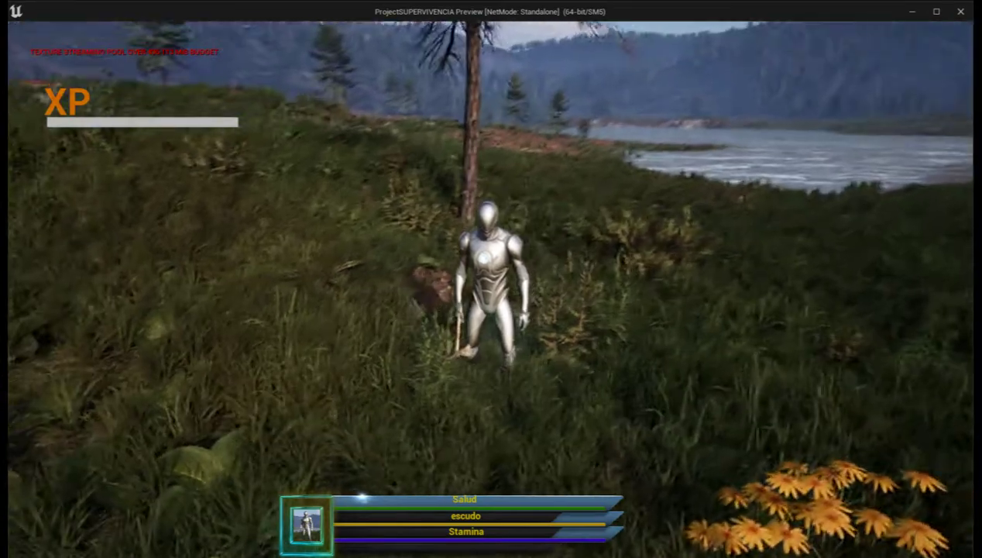
key(w)
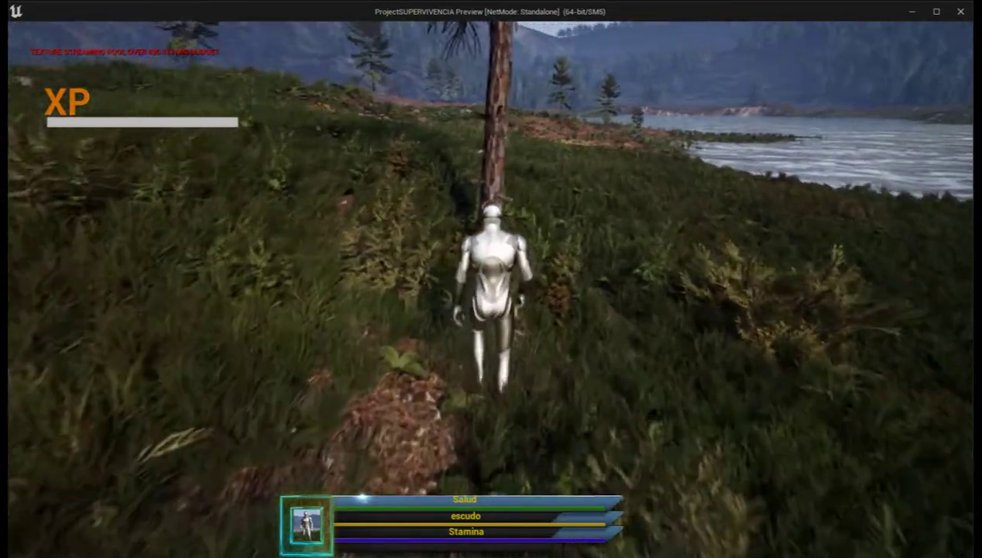
Step: Chop the tree with the axe and walk over the dropped wooden planks to collect them
click(491, 279)
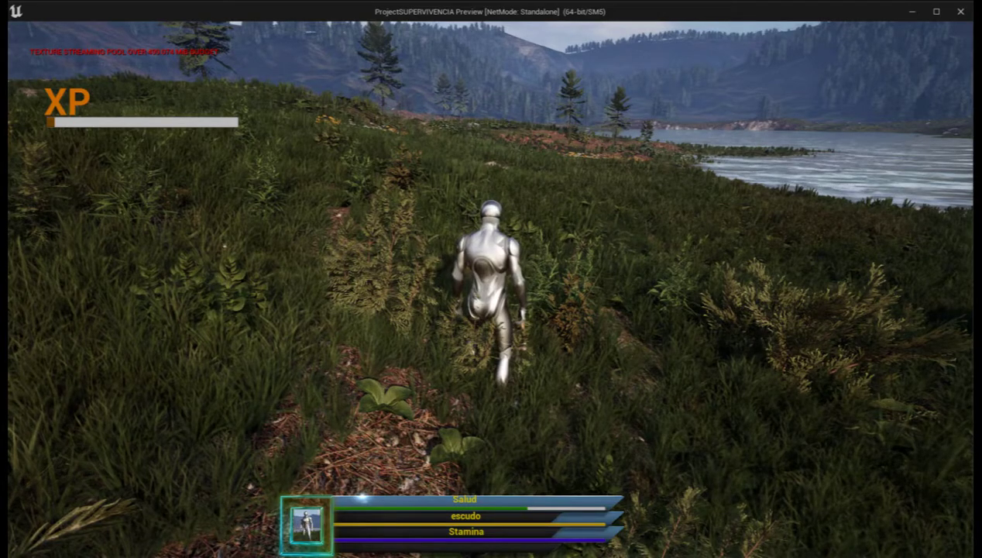
key(w)
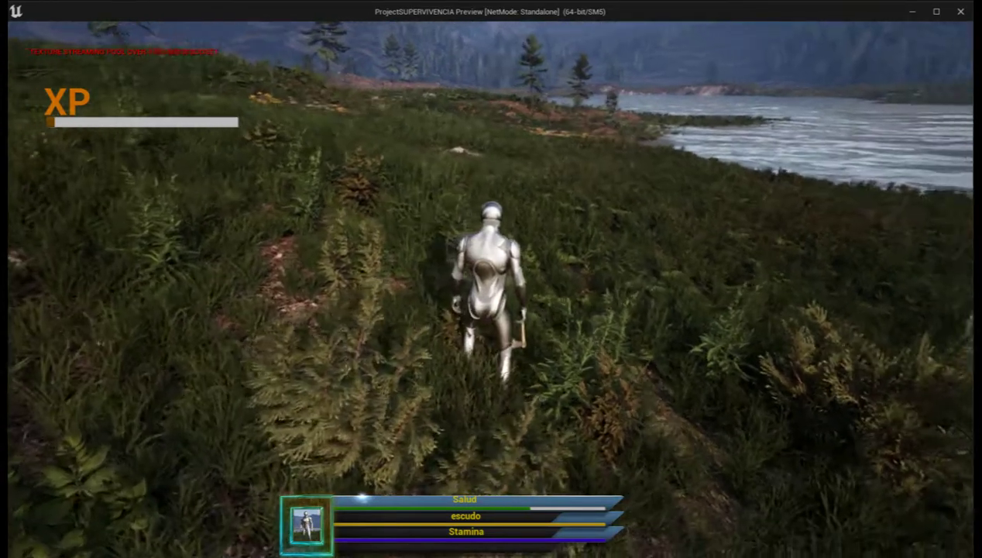
key(w)
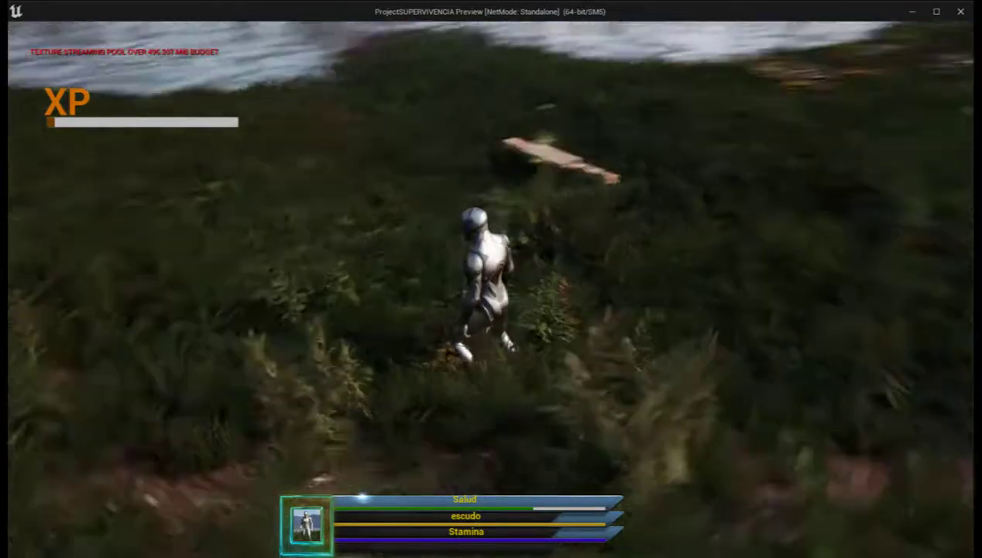
key(w)
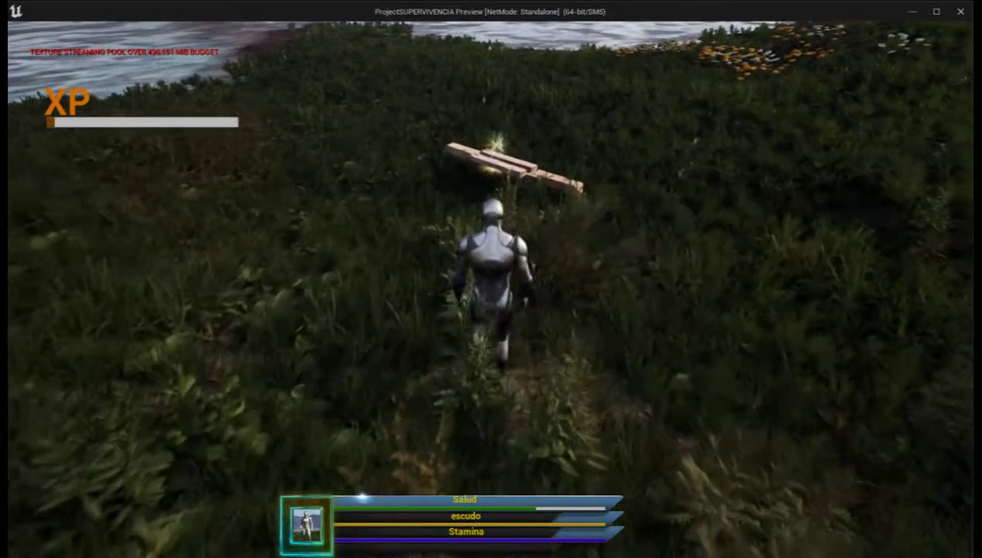
key(w)
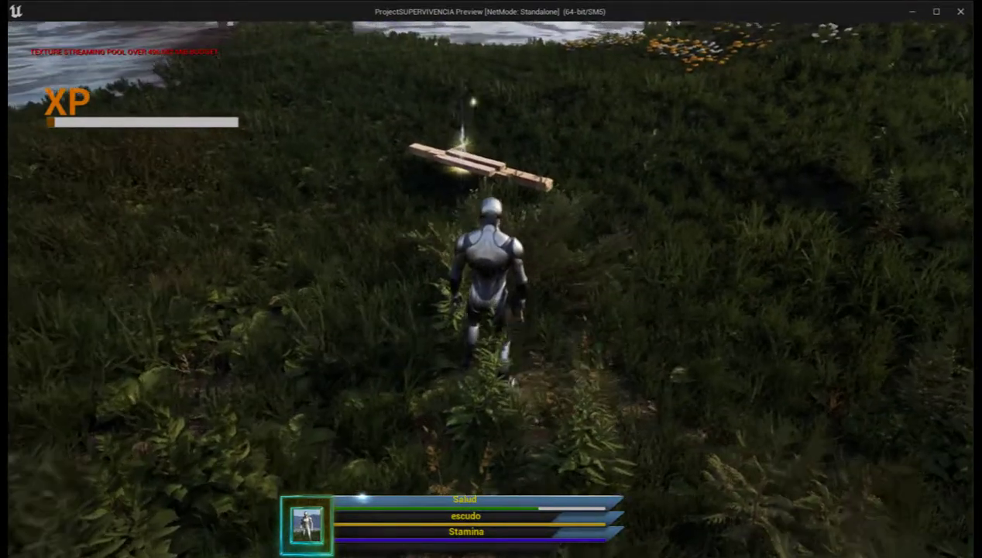
key(w)
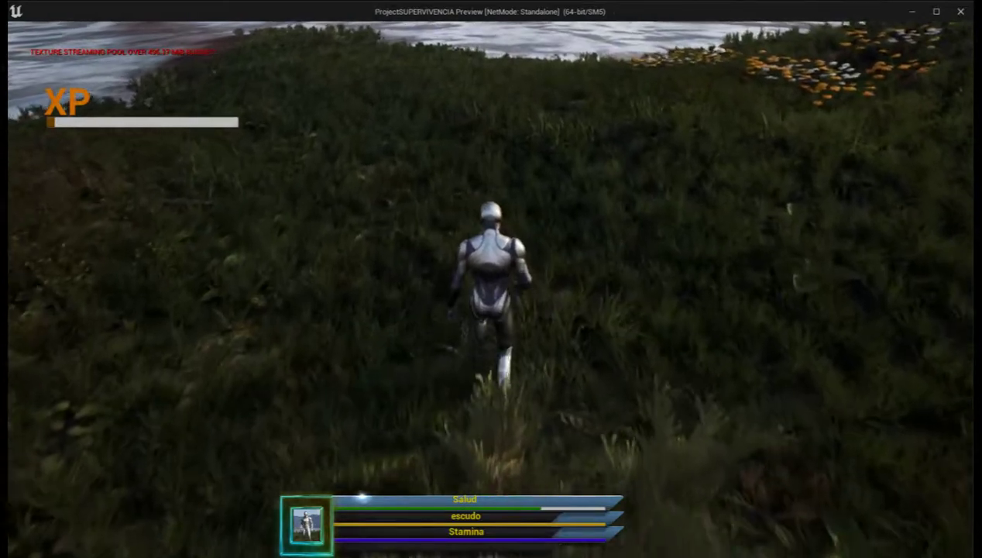
Step: Keep walking across the meadow and hillside toward the trees
key(w)
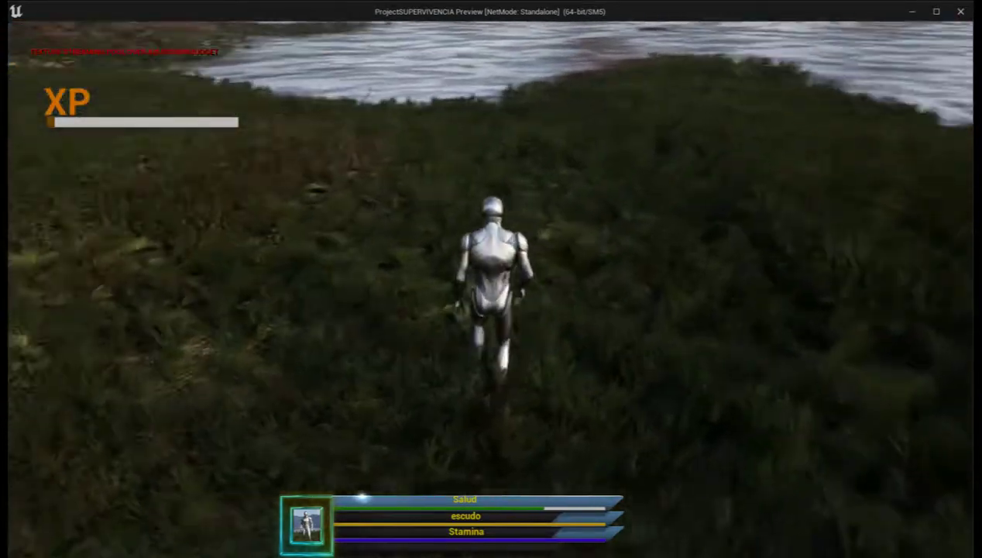
key(w)
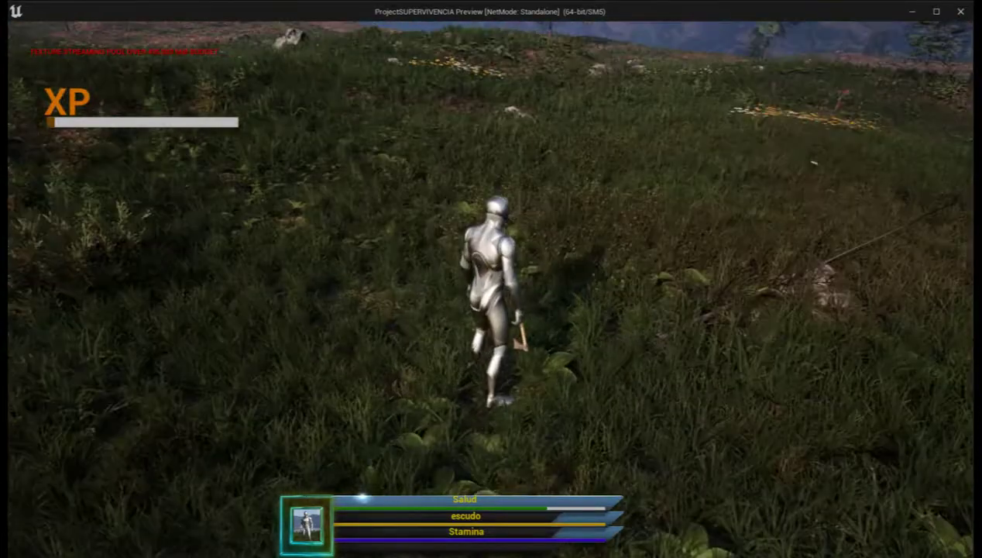
key(w)
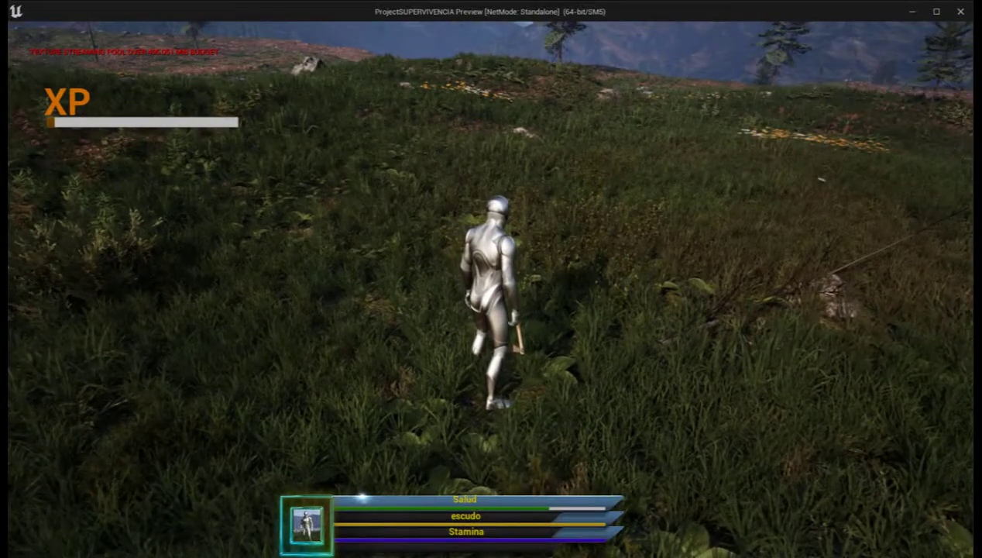
key(w)
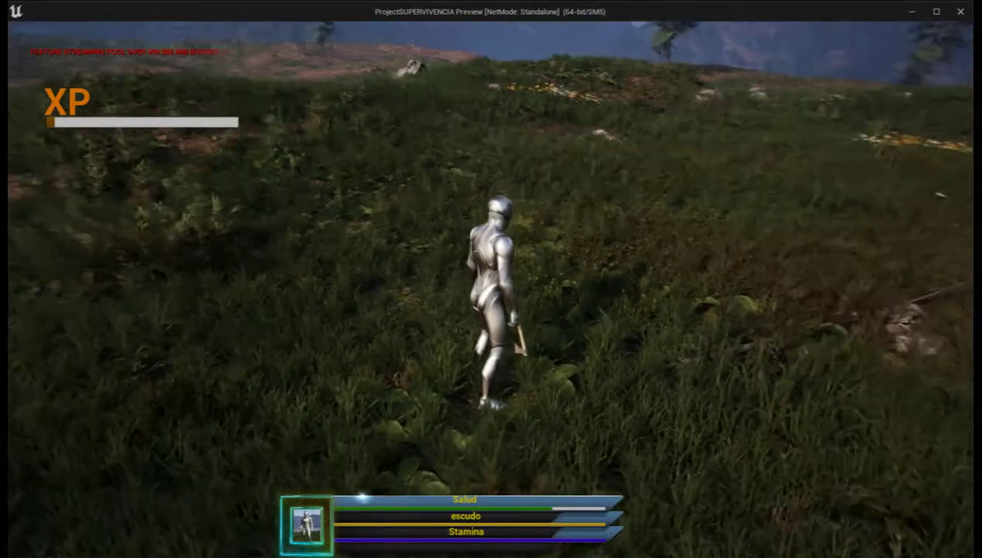
key(w)
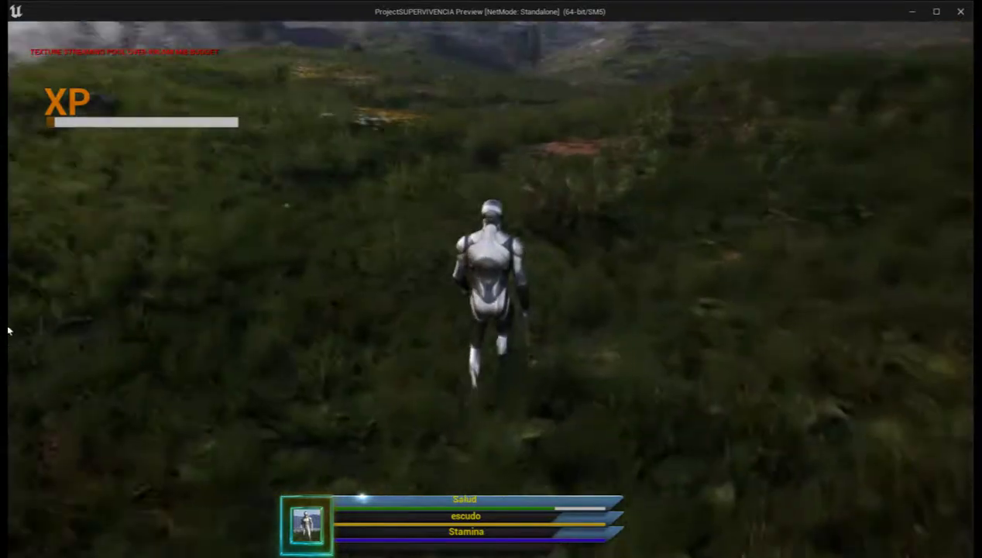
key(w)
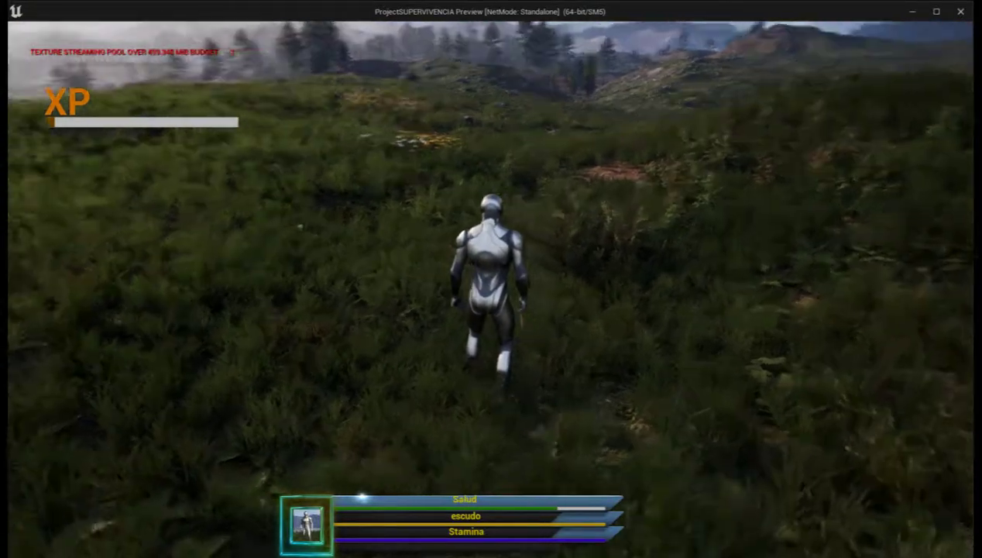
key(w)
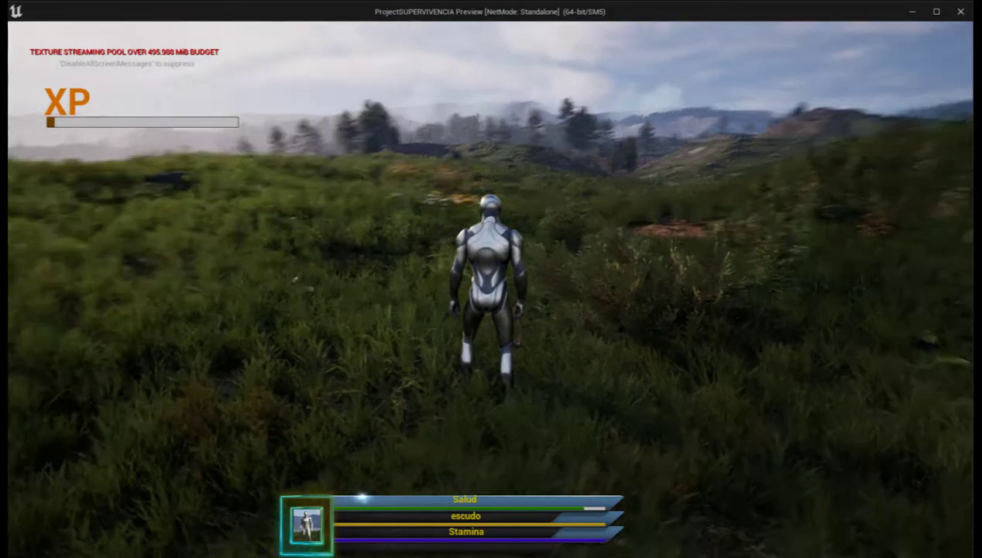
Step: Walk toward the flowers and open the Inventario, showing 8 Madera in the first slot
key(w)
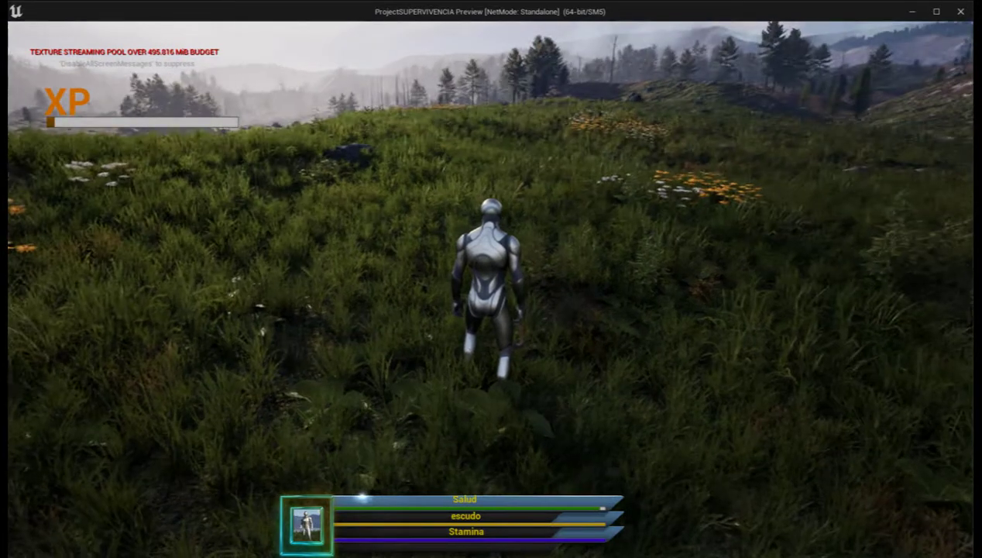
key(i)
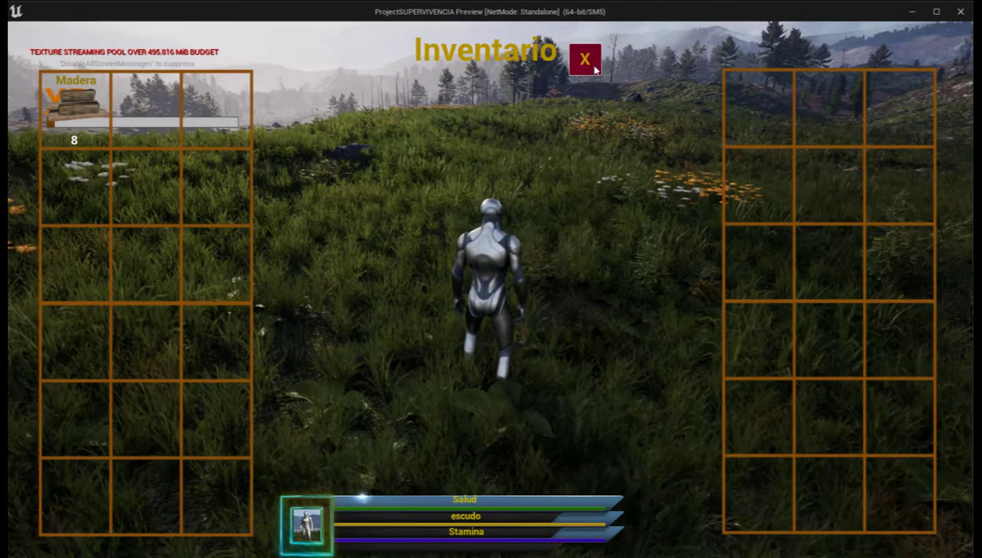
Step: Close the Inventario screen with the I key
key(i)
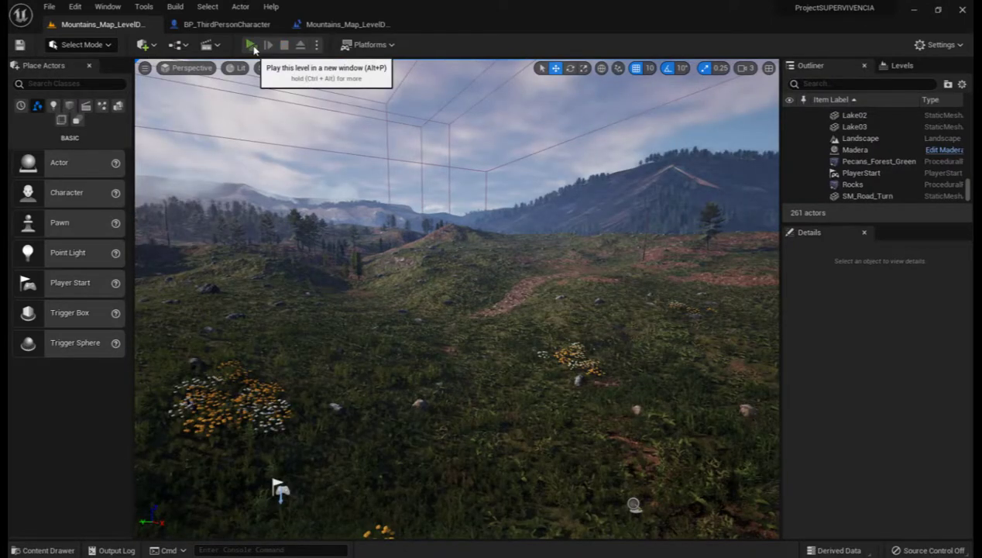
Step: Relaunch the game preview and walk through the meadow past the tree toward the lake
click(253, 47)
key(w)
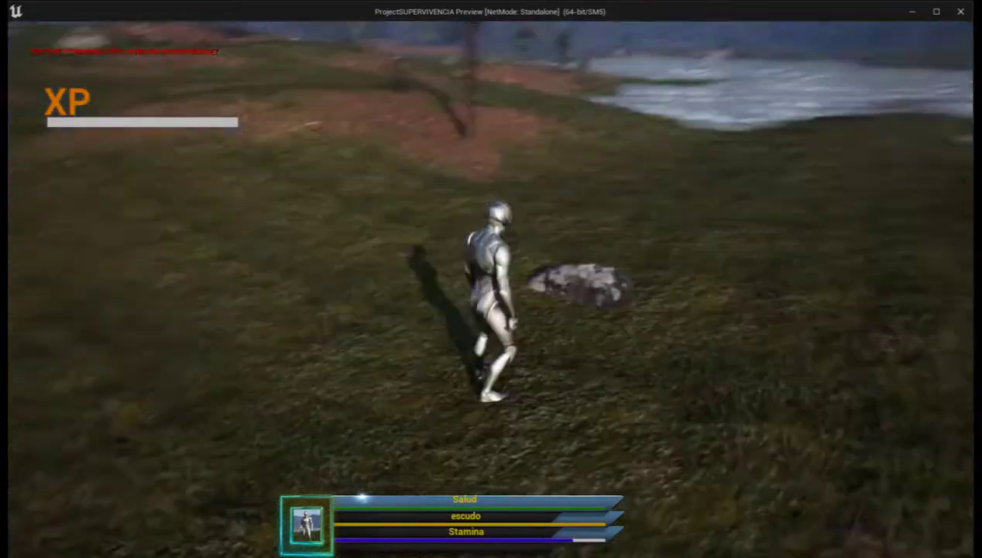
key(w)
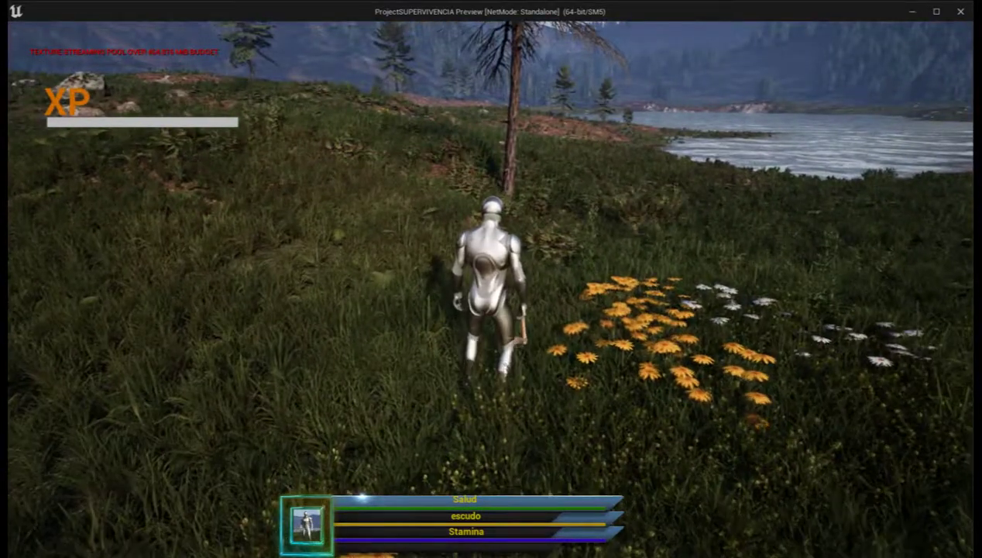
key(w)
key(w)
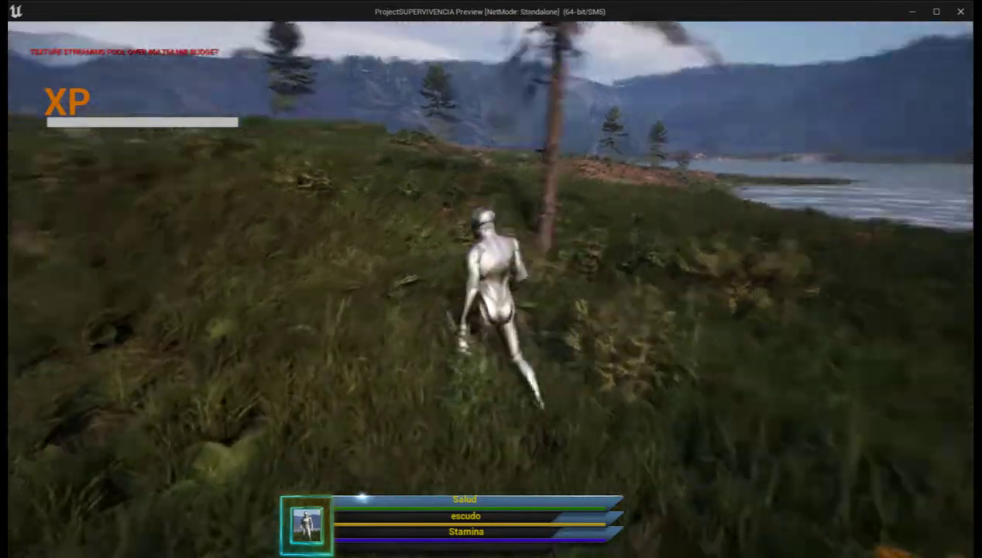
key(w)
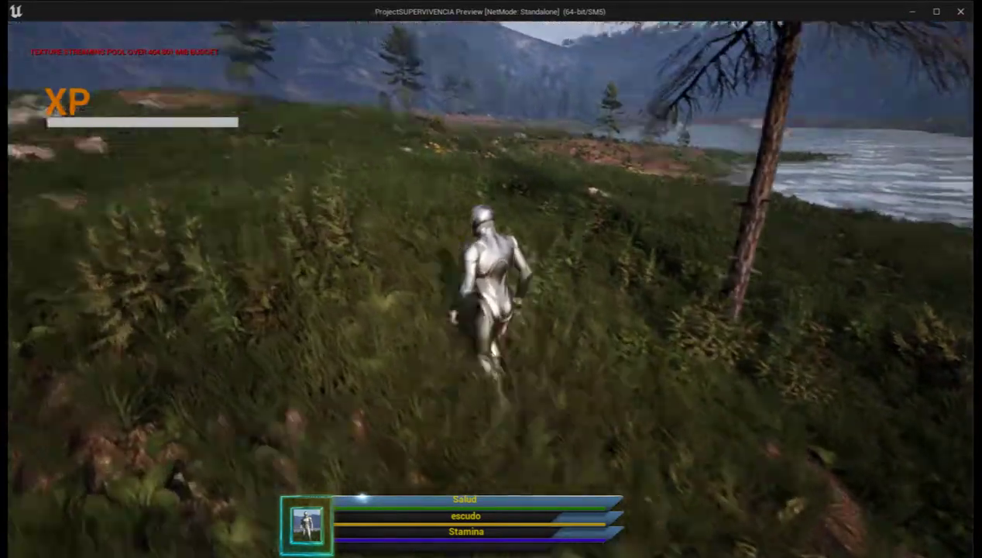
key(w)
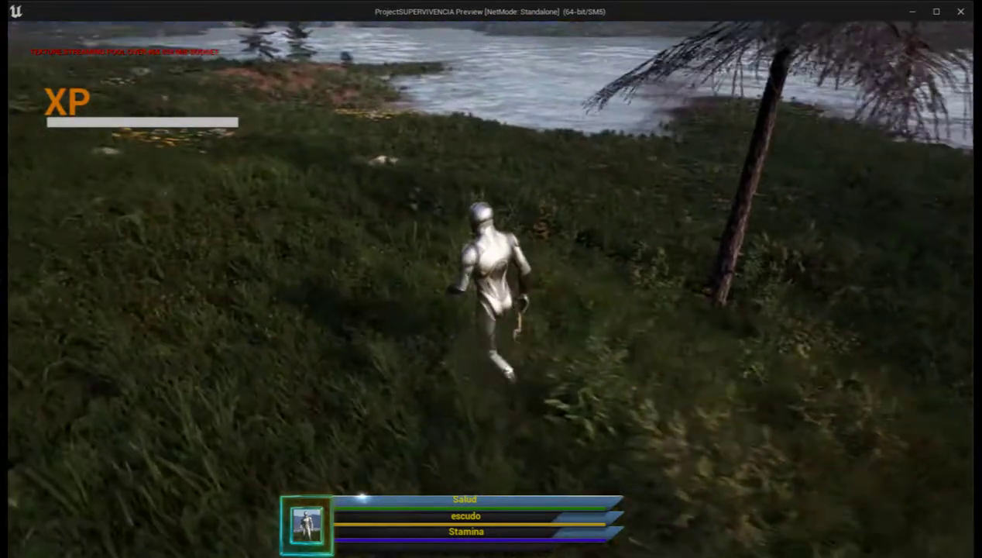
key(w)
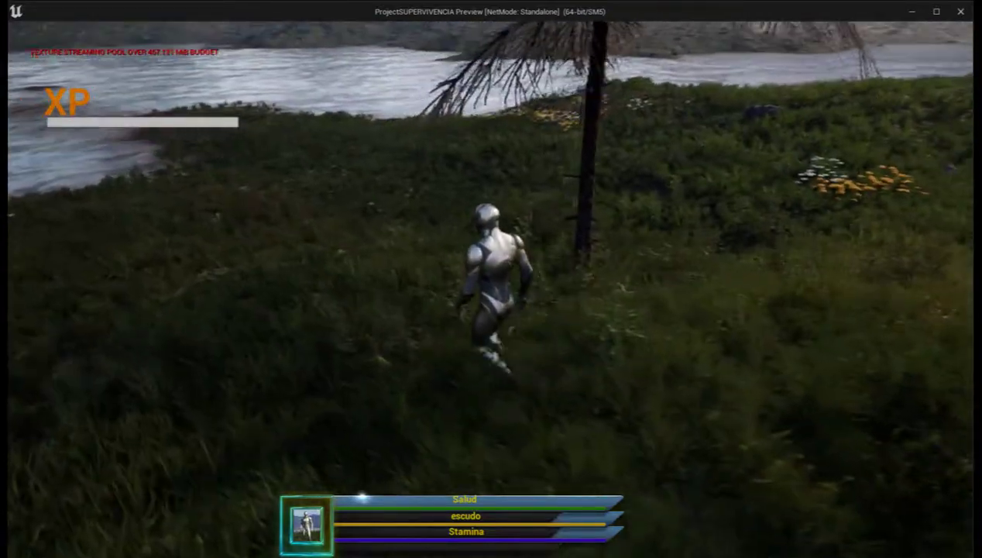
key(w)
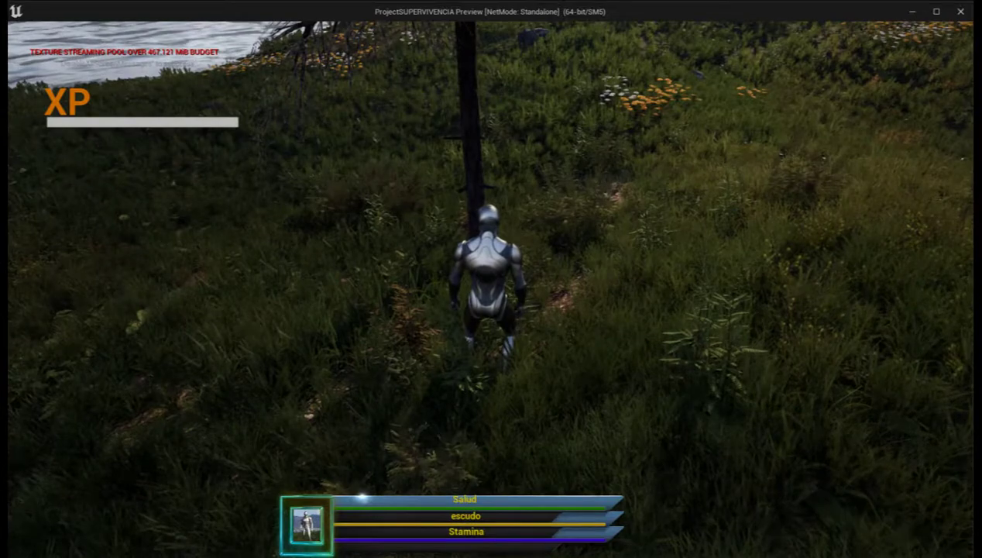
Step: Walk on toward the log and open the Inventario, now holding 10 Madera
key(w)
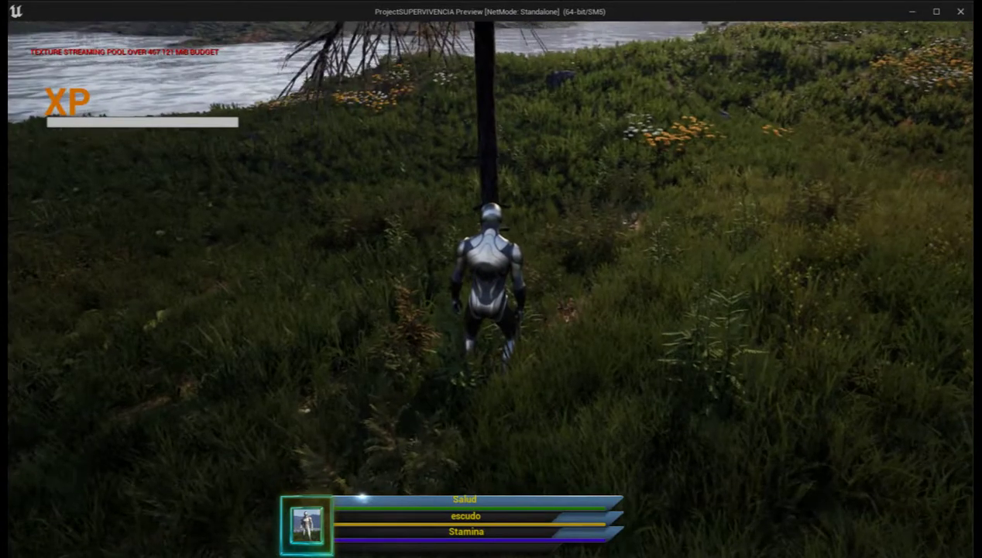
key(w)
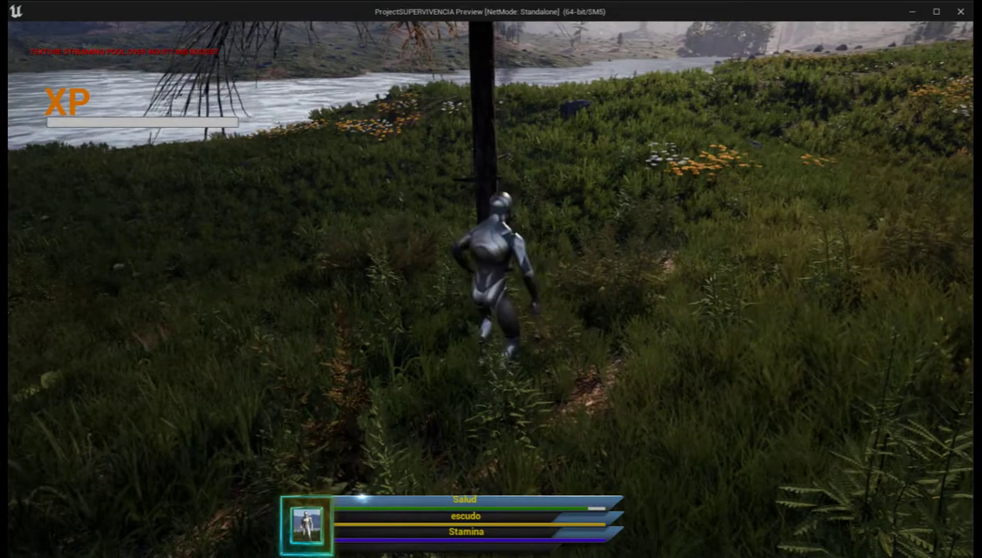
key(w)
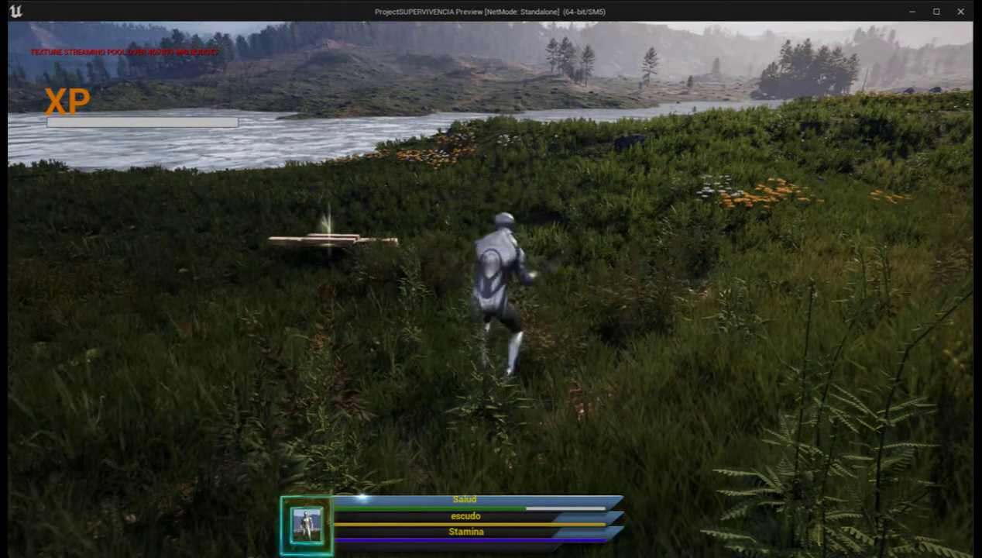
key(w)
key(w)
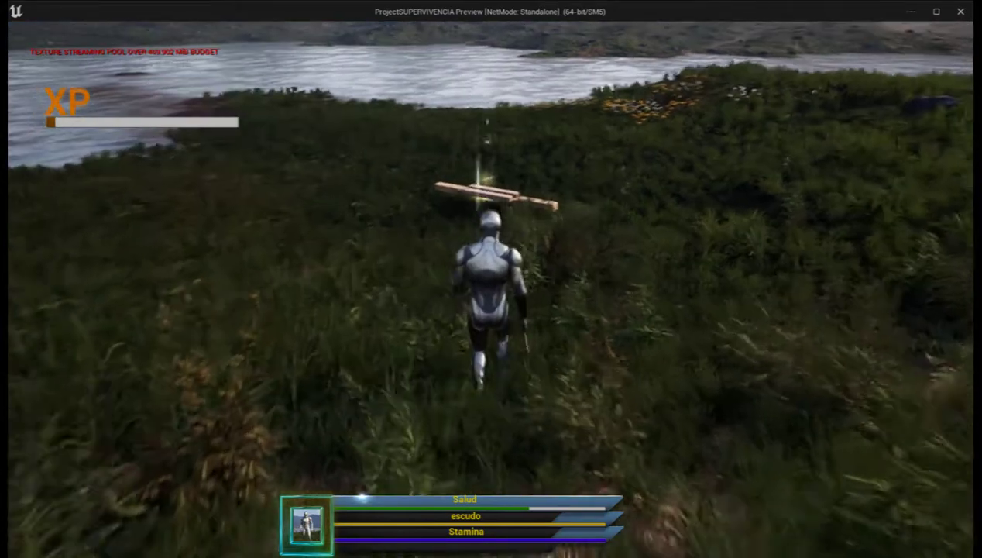
key(w)
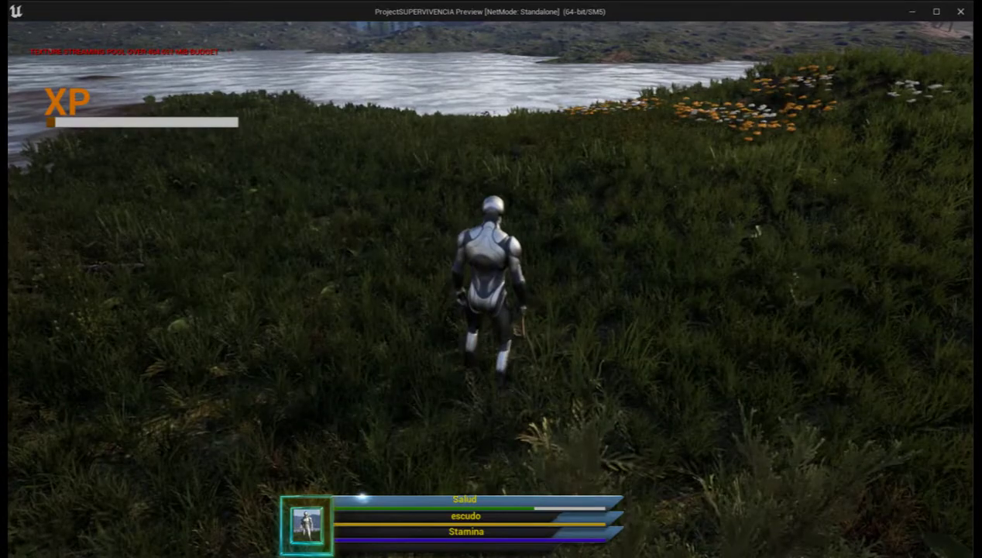
key(w)
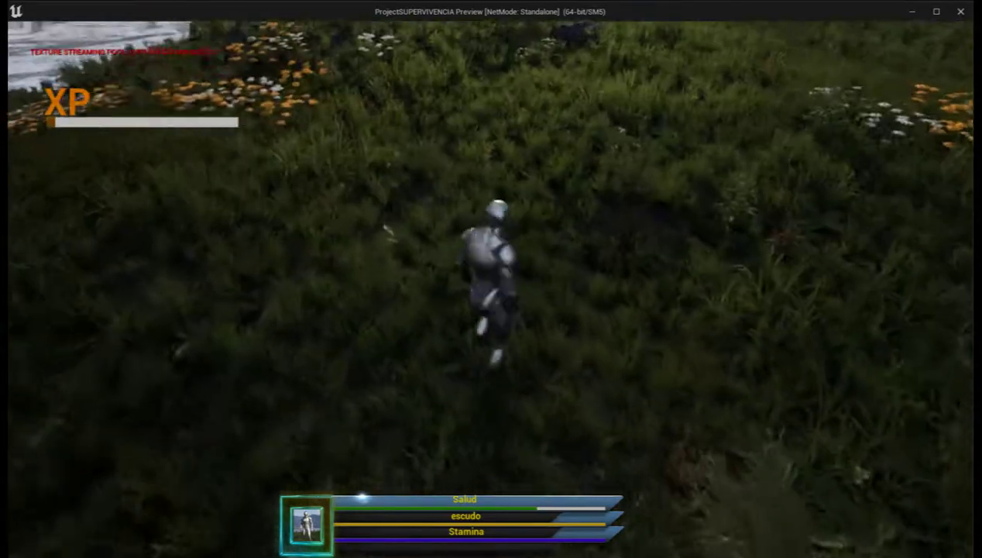
key(w)
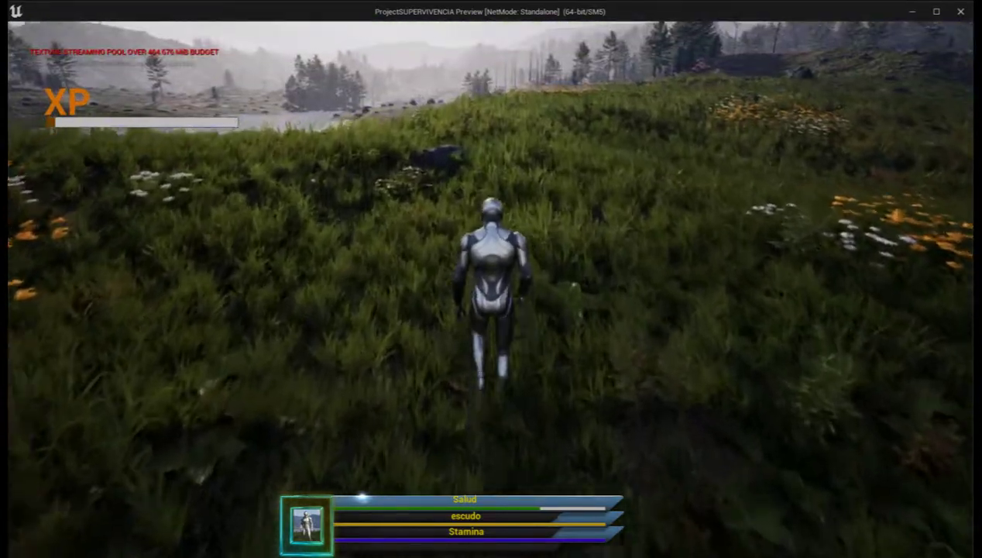
key(w)
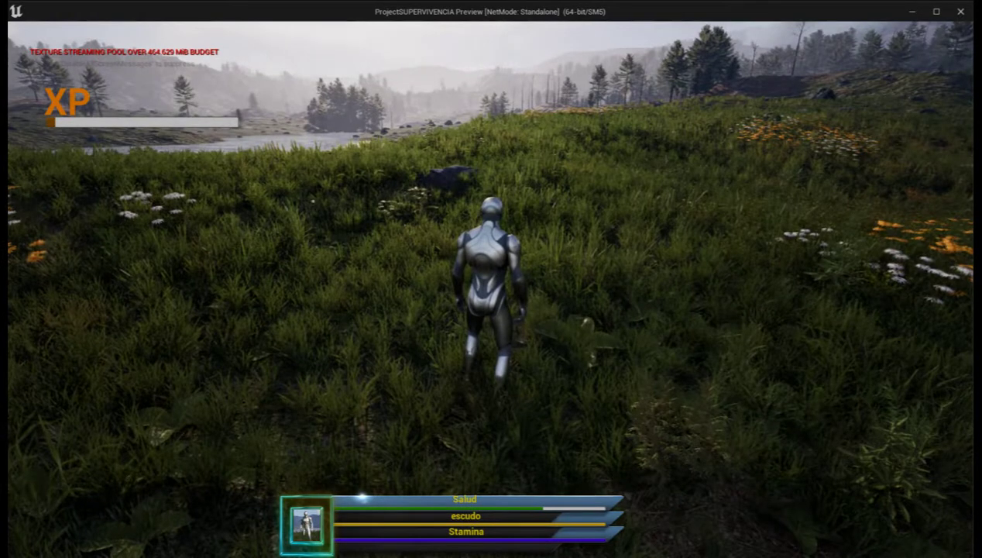
key(i)
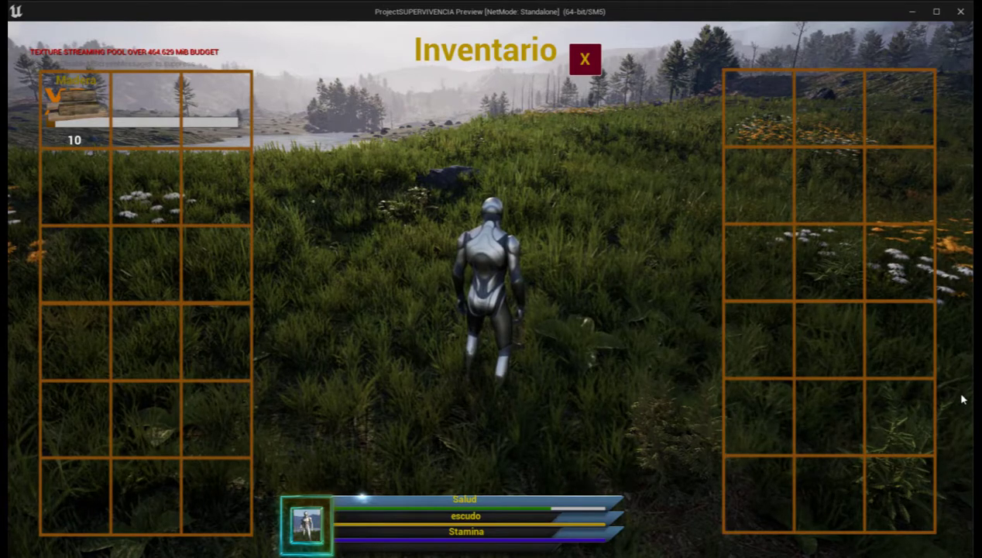
Step: End the session with Esc, replay the level briefly in a new window, then stop it with Esc
key(Escape)
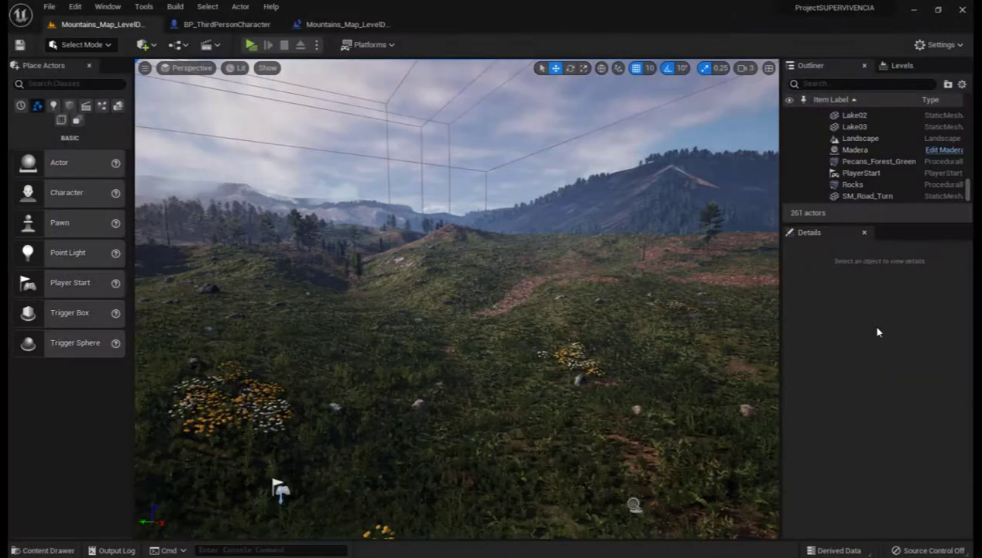
click(250, 45)
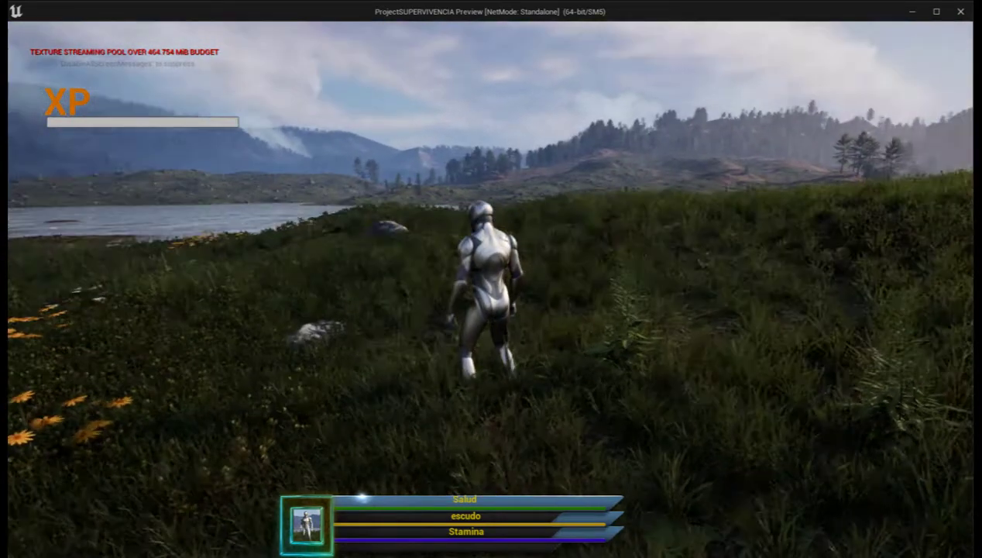
key(w)
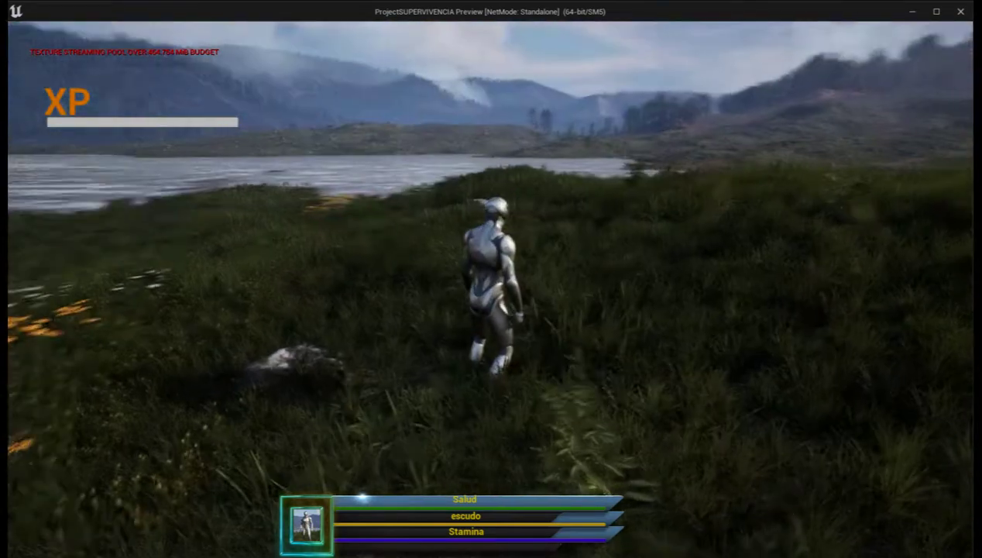
key(w)
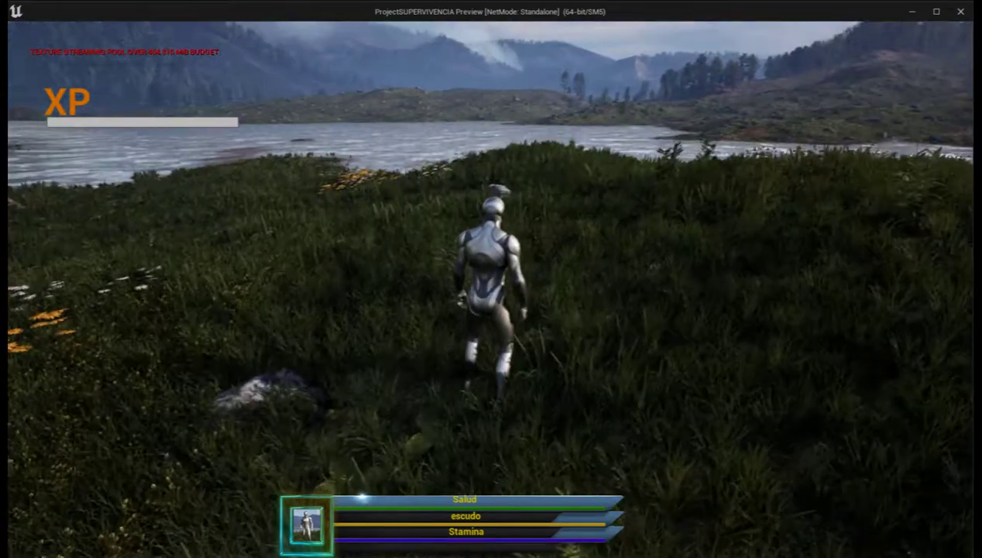
key(Escape)
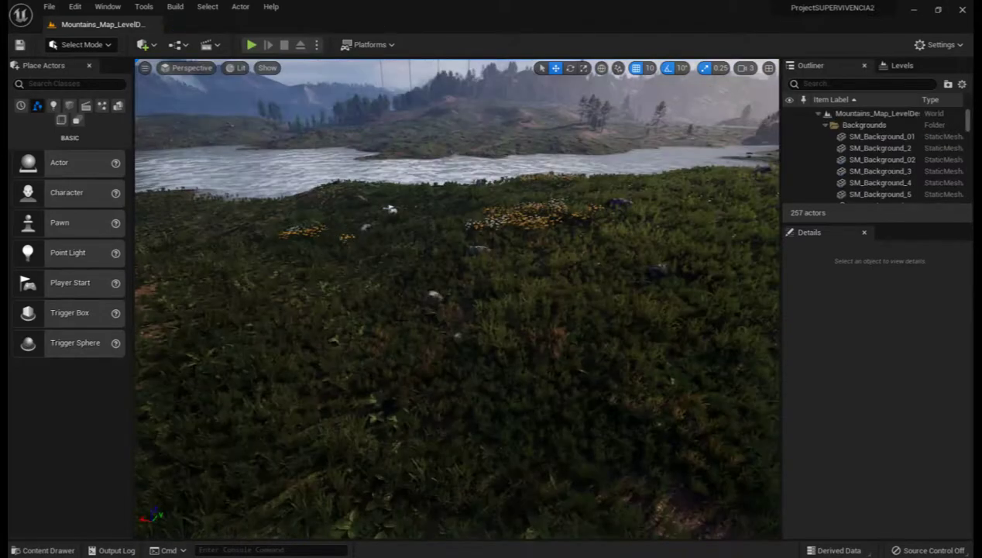
Step: In the Content Drawer's ThirdPerson/Blueprints folder, create a User Widget-based Widget Blueprint named Inventario
key(ctrl+space)
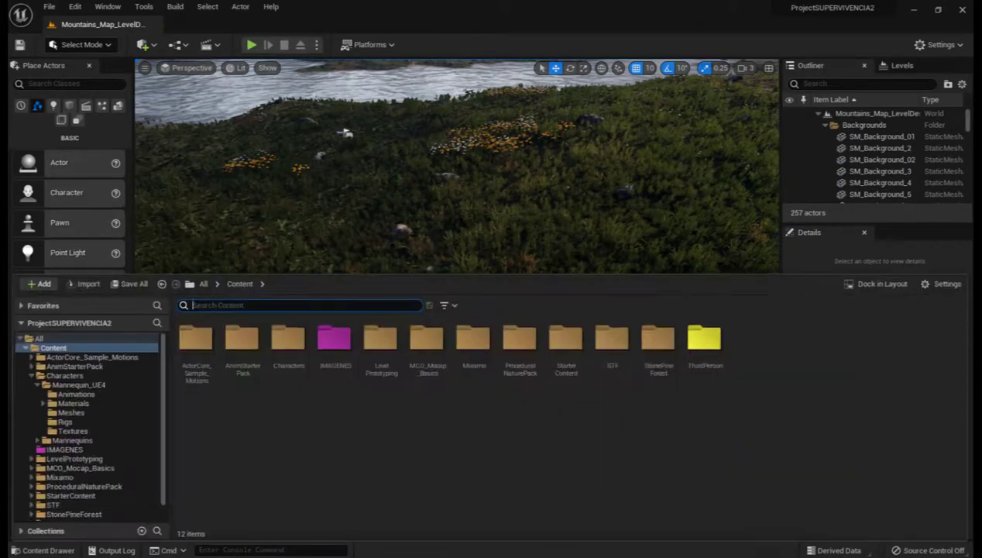
double_click(701, 335)
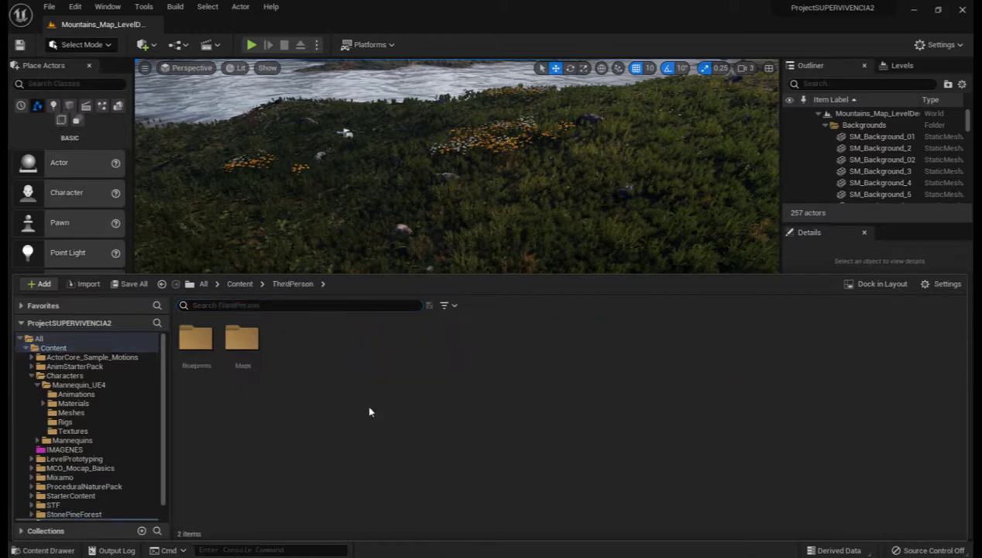
click(196, 341)
double_click(196, 342)
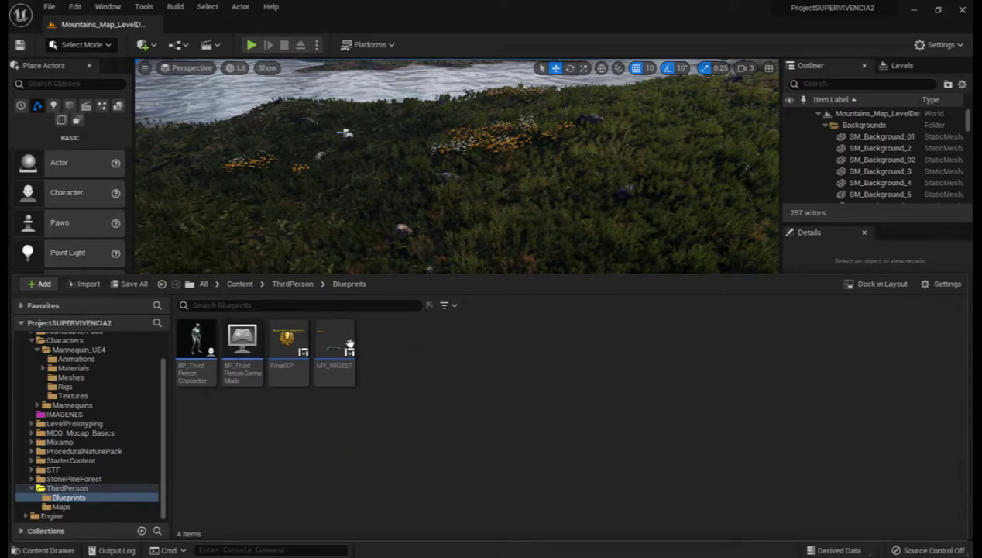
right_click(411, 351)
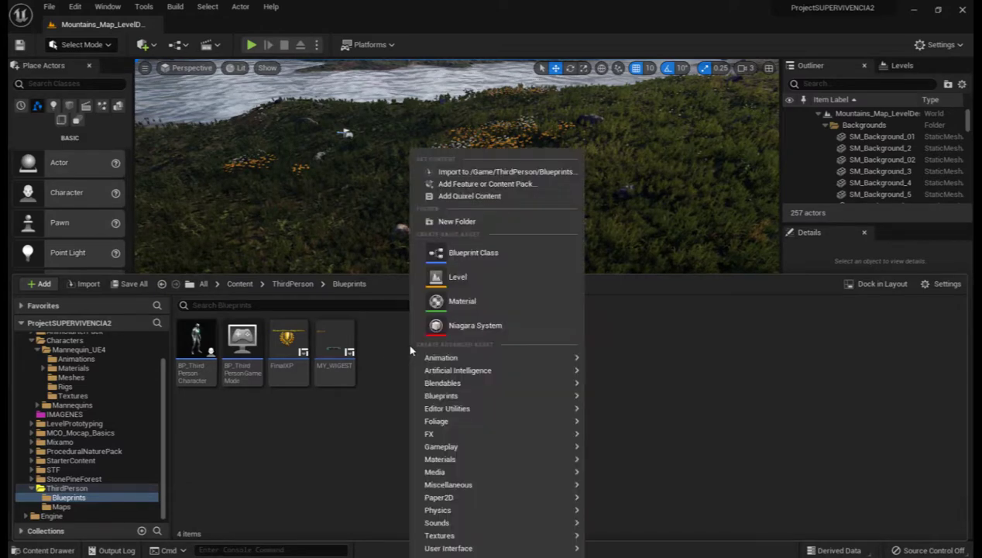
mouse_move(456, 408)
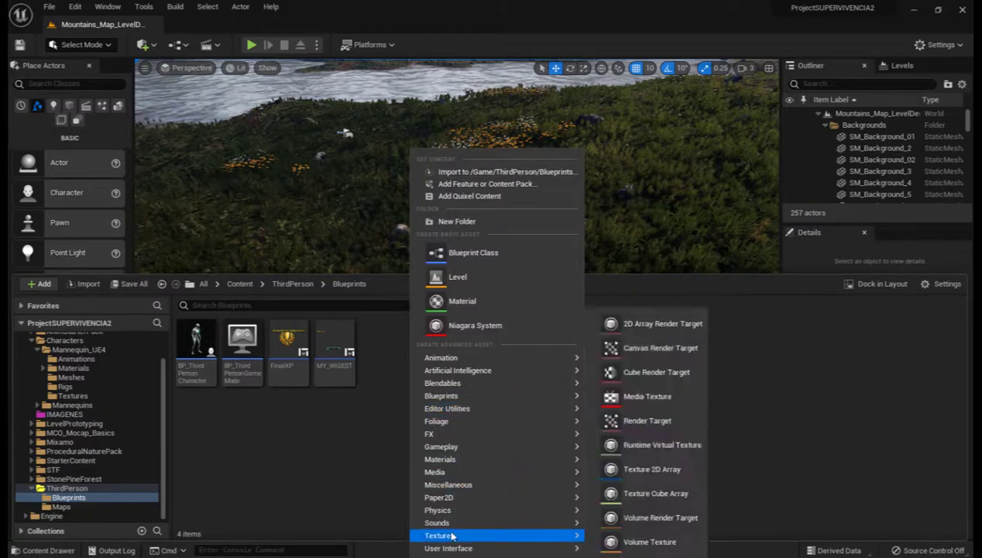
mouse_move(452, 549)
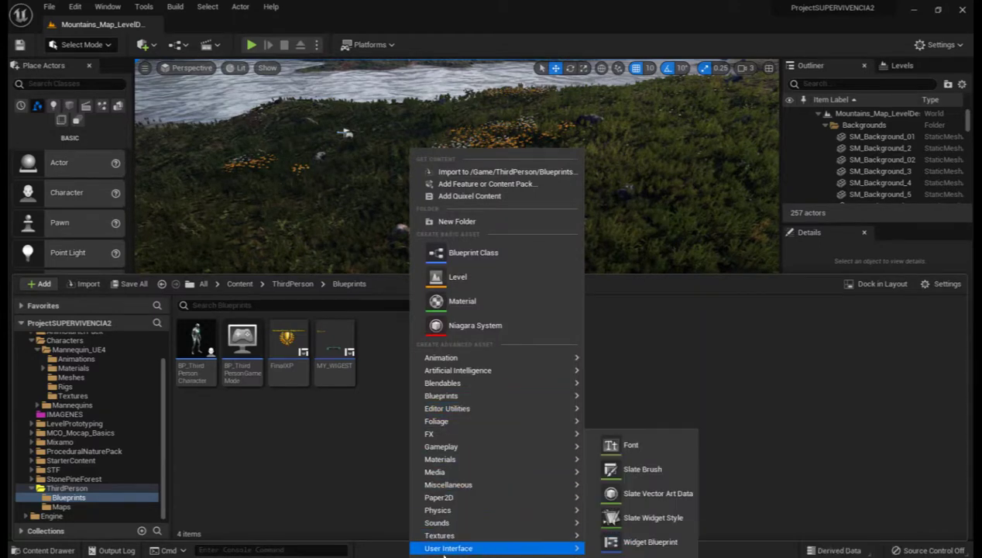
click(640, 542)
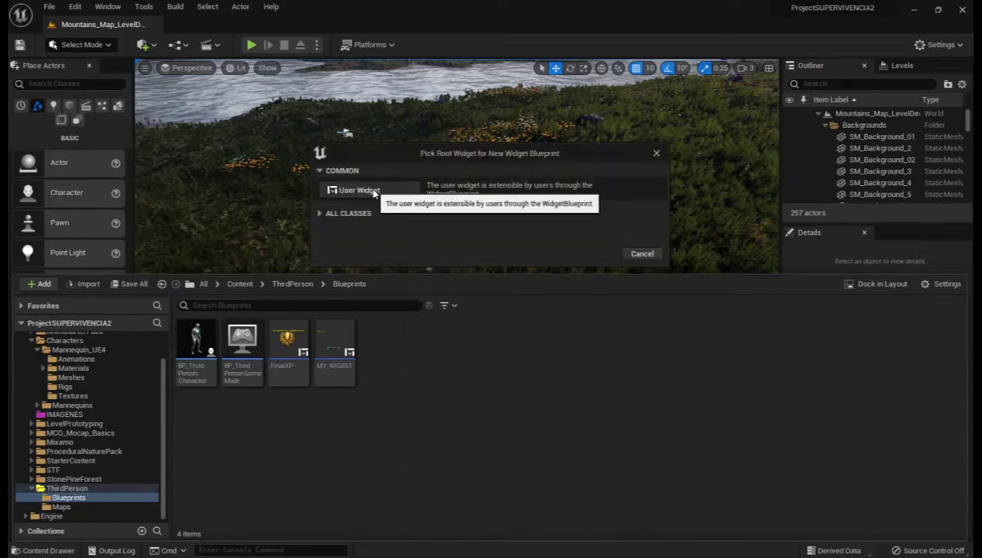
click(359, 190)
text(inventario)
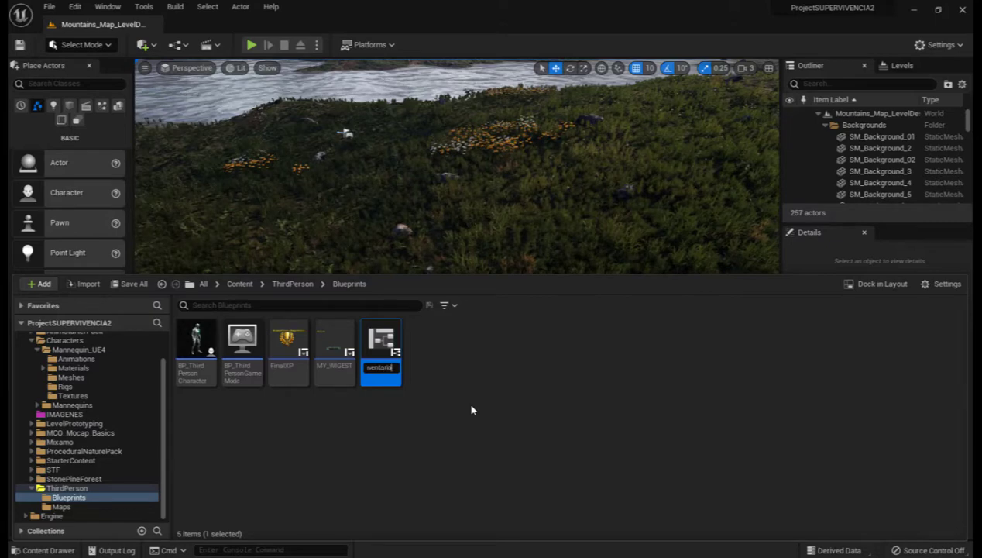
key(Return)
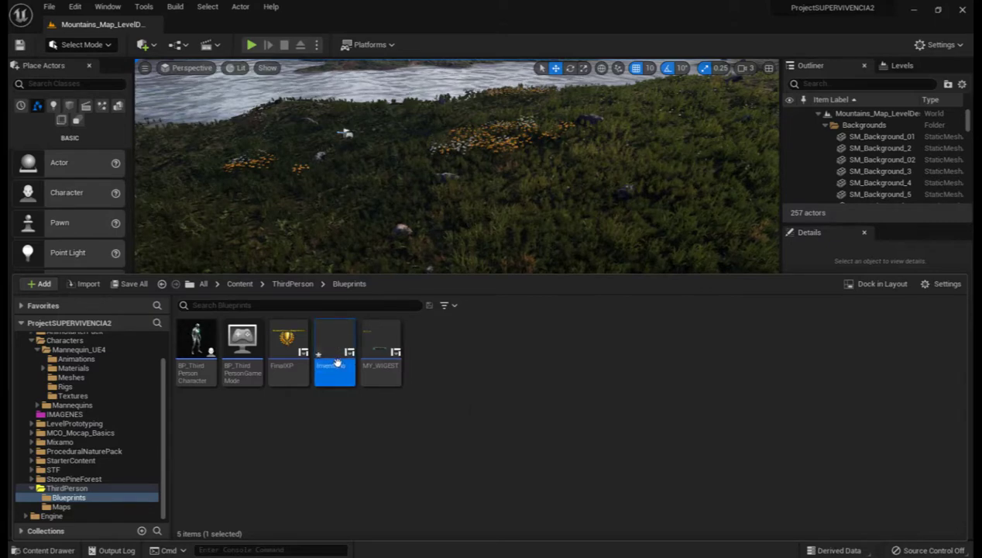
Step: Open Inventario, add a Canvas Panel, and place a Text Block near the canvas top
double_click(331, 341)
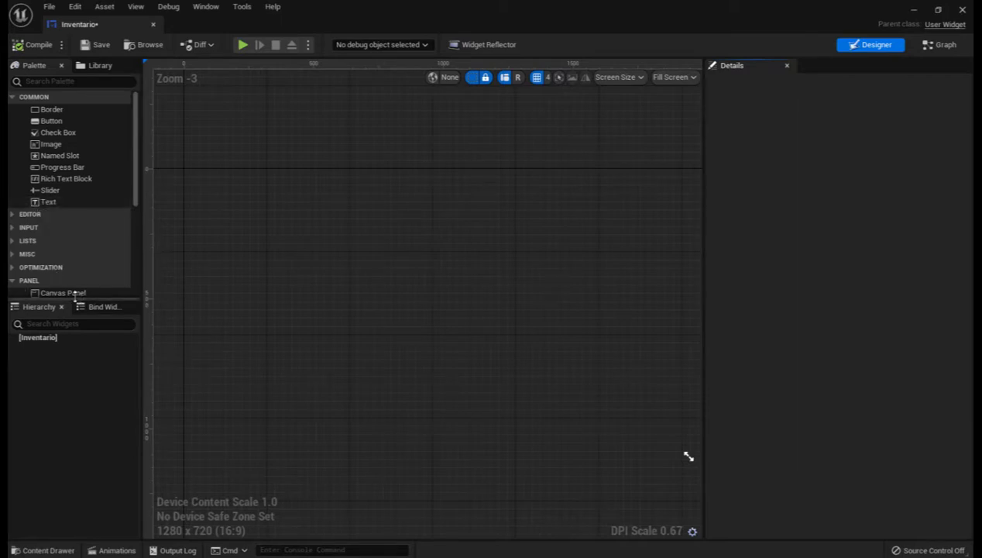
mouse_move(77, 293)
mouse_down()
mouse_move(84, 368)
mouse_move(66, 346)
mouse_up()
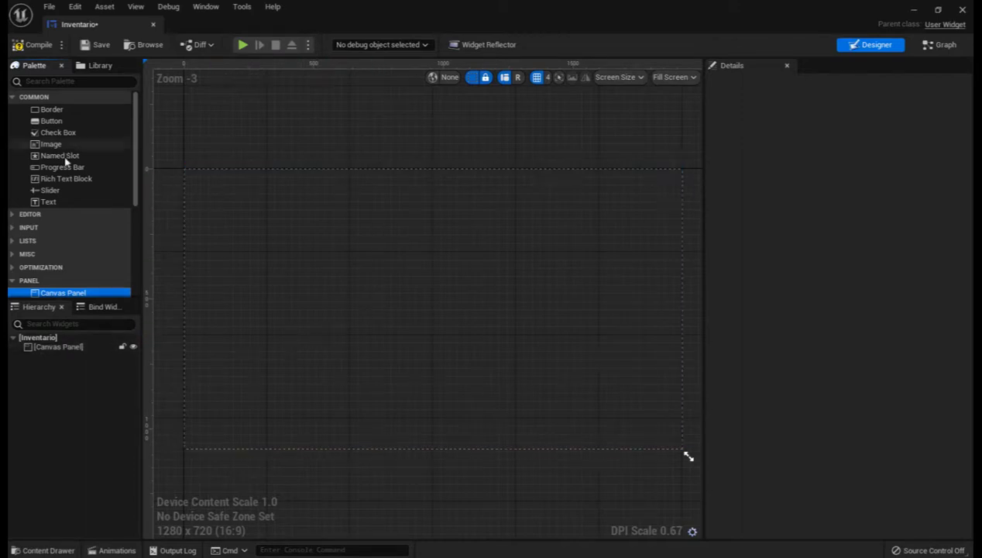
click(47, 201)
mouse_move(115, 225)
mouse_down()
mouse_move(381, 191)
mouse_move(522, 210)
mouse_up()
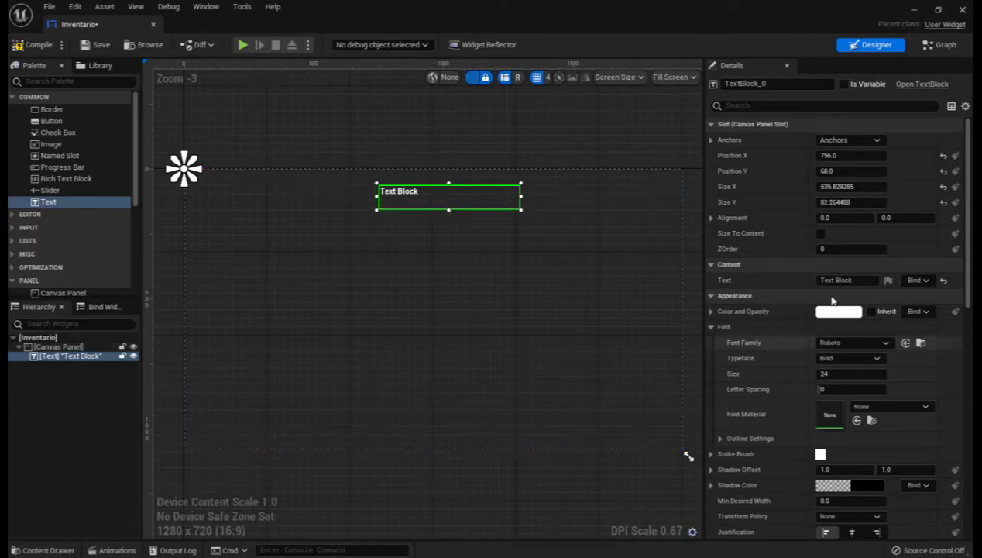
Step: Set the text to 'Inventario' at font size 88 and enlarge its box to fit
click(850, 280)
text(Inventario)
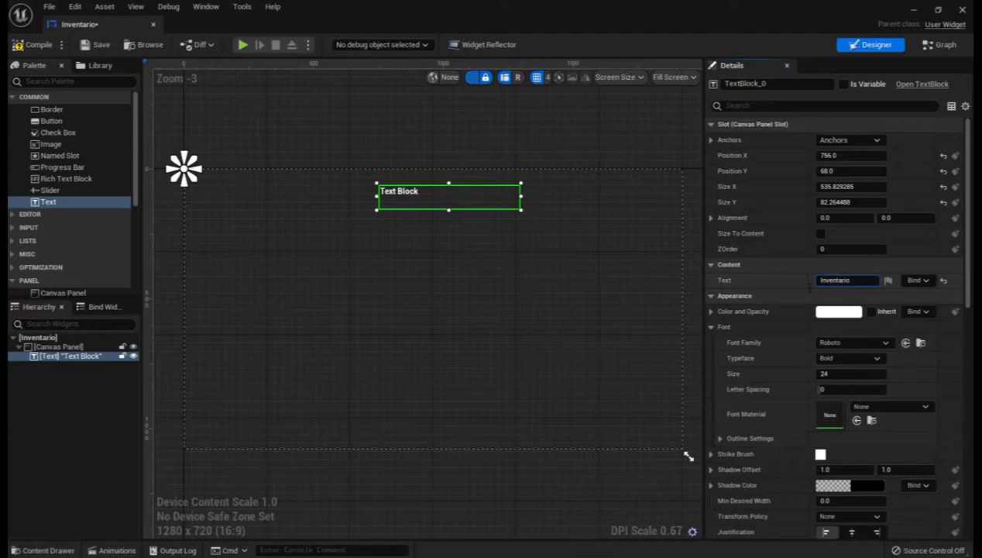
key(Return)
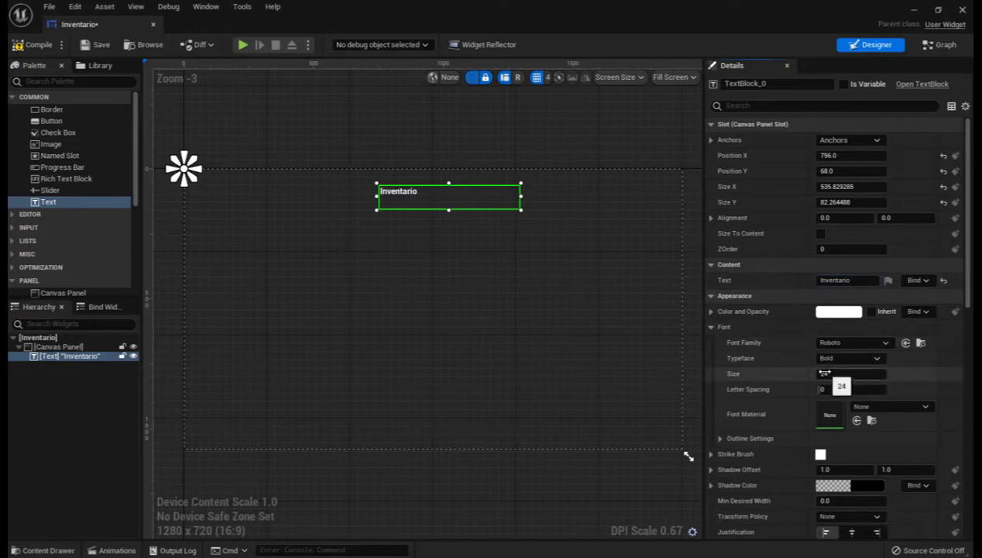
drag(825, 373, 860, 373)
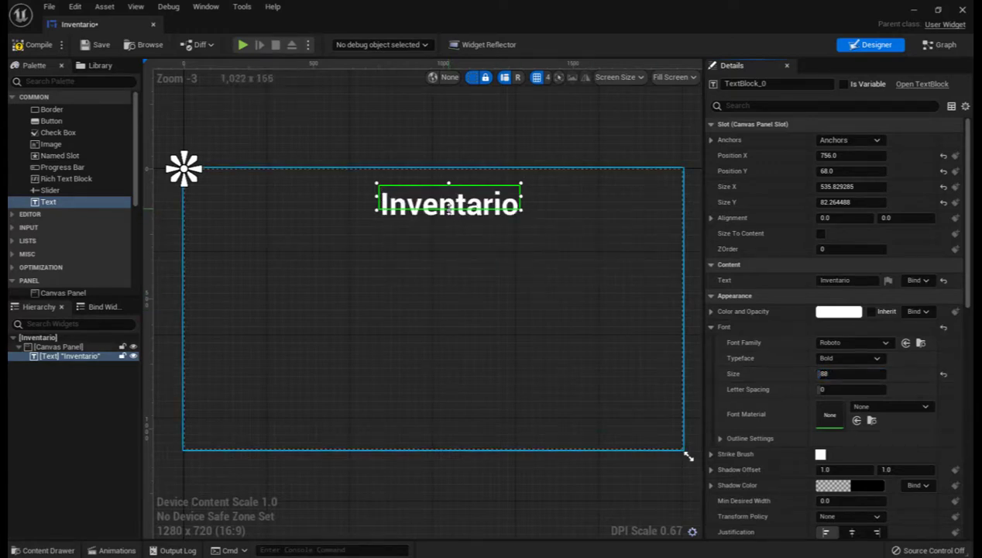
mouse_move(447, 210)
mouse_down()
mouse_move(448, 222)
mouse_move(434, 188)
mouse_up()
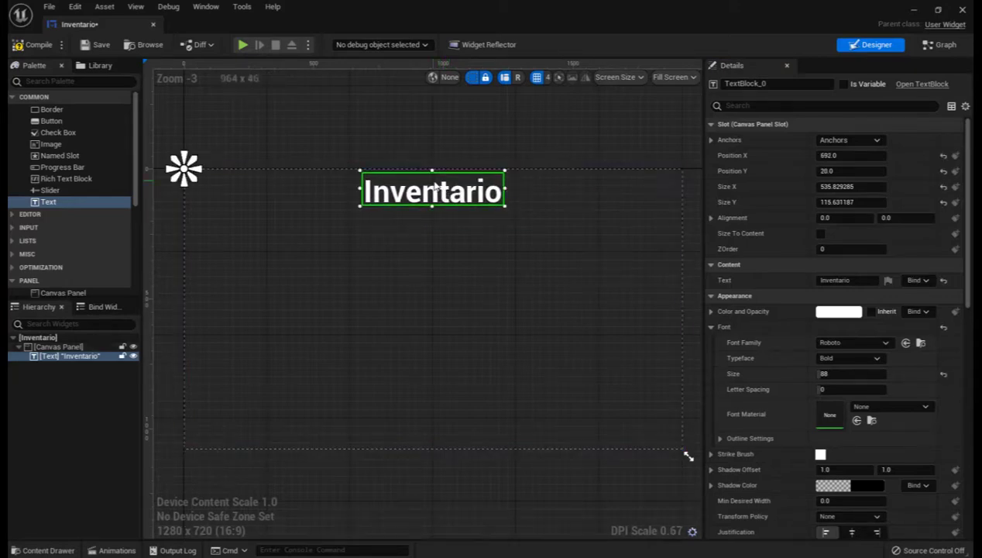
Step: Colour the title dark gold through the Color and Opacity picker
click(838, 311)
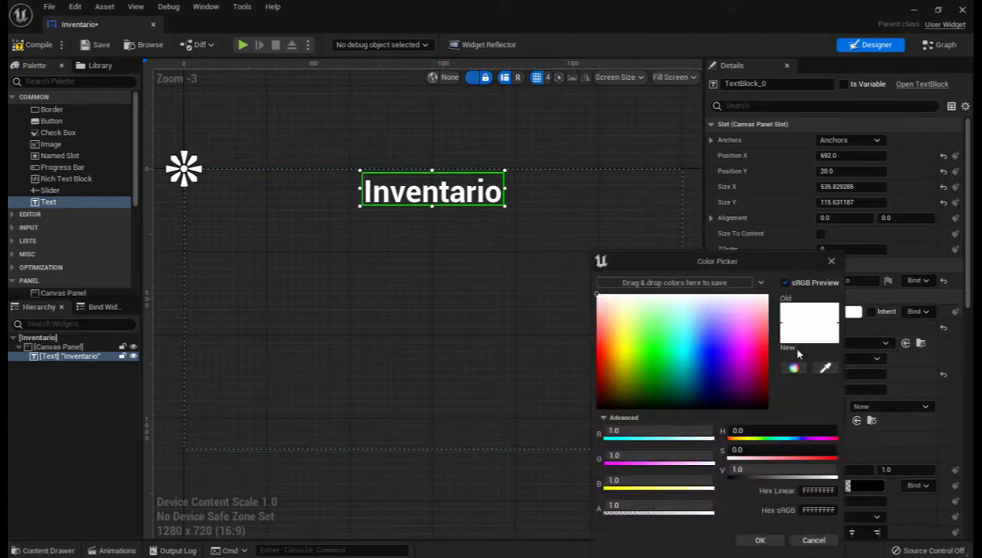
drag(618, 404, 618, 393)
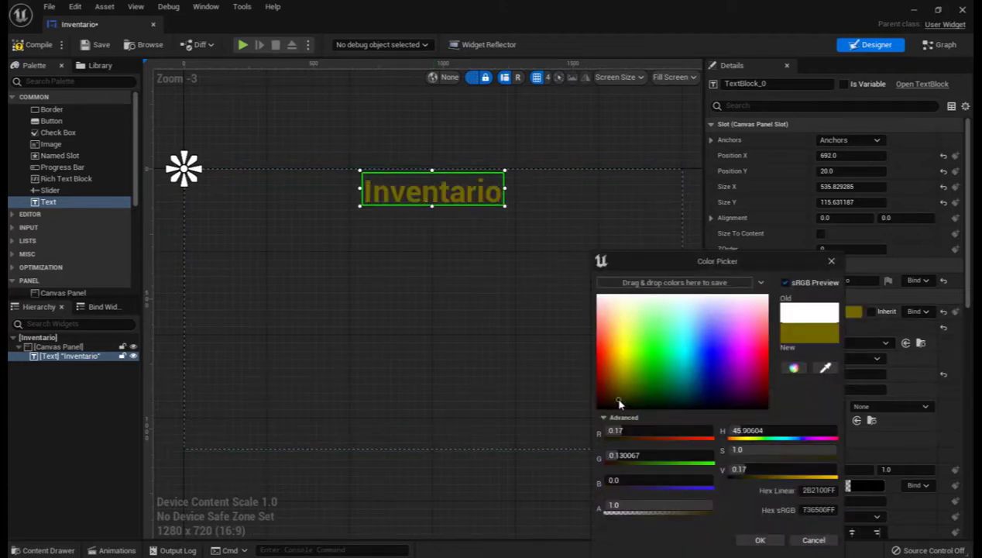
drag(617, 394, 615, 396)
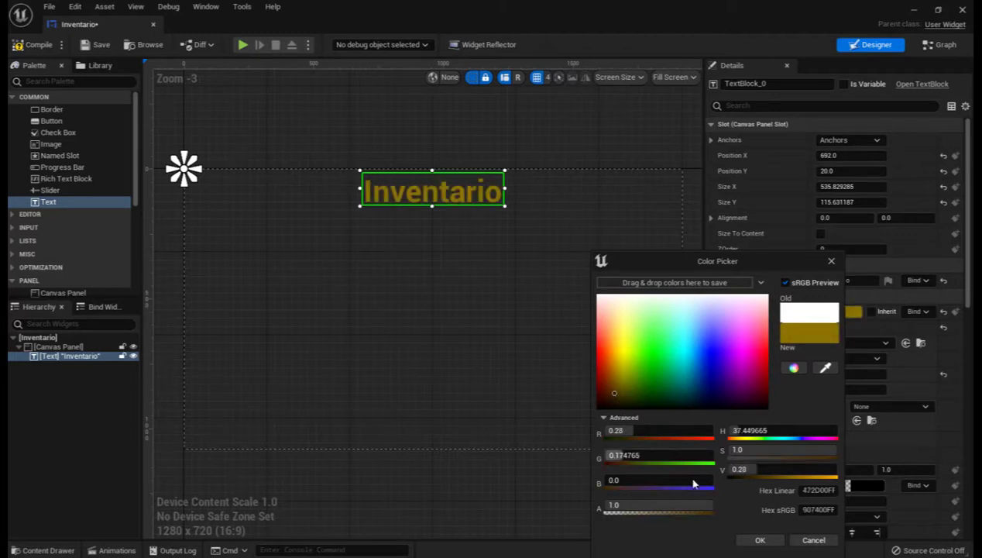
click(758, 540)
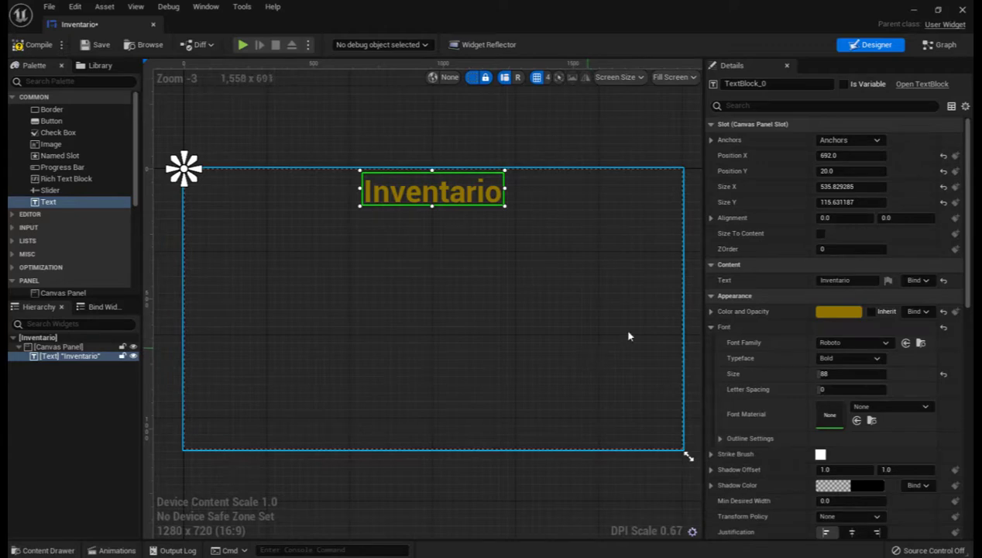
click(848, 140)
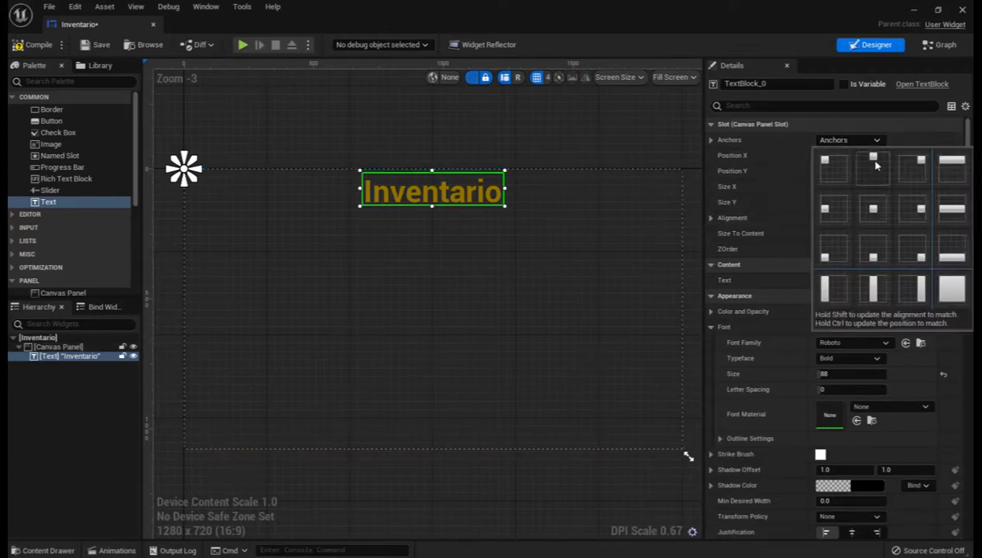
Step: Anchor the title to the top centre and place a Button right beside it
click(874, 164)
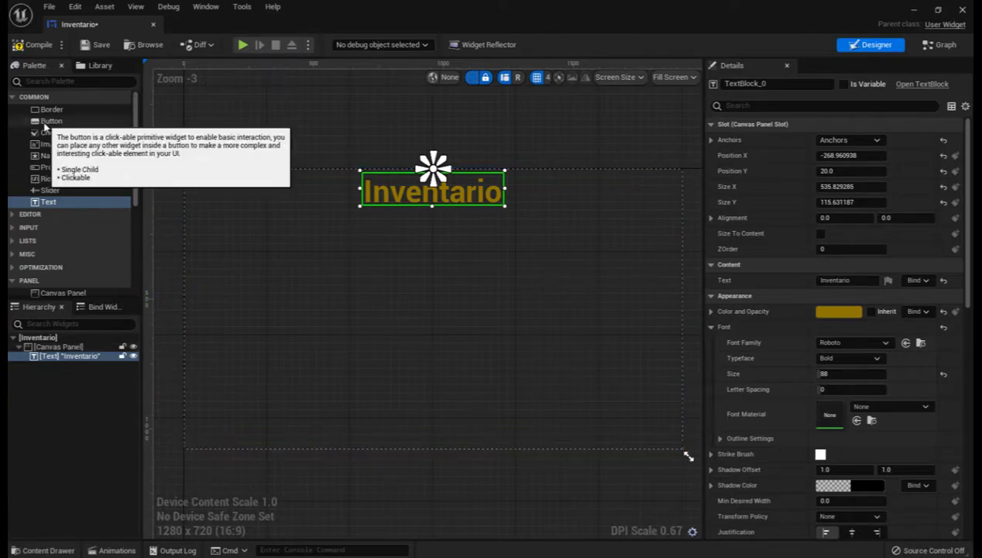
mouse_move(51, 121)
mouse_down()
mouse_move(189, 236)
mouse_move(525, 200)
mouse_move(538, 210)
mouse_move(519, 196)
mouse_up()
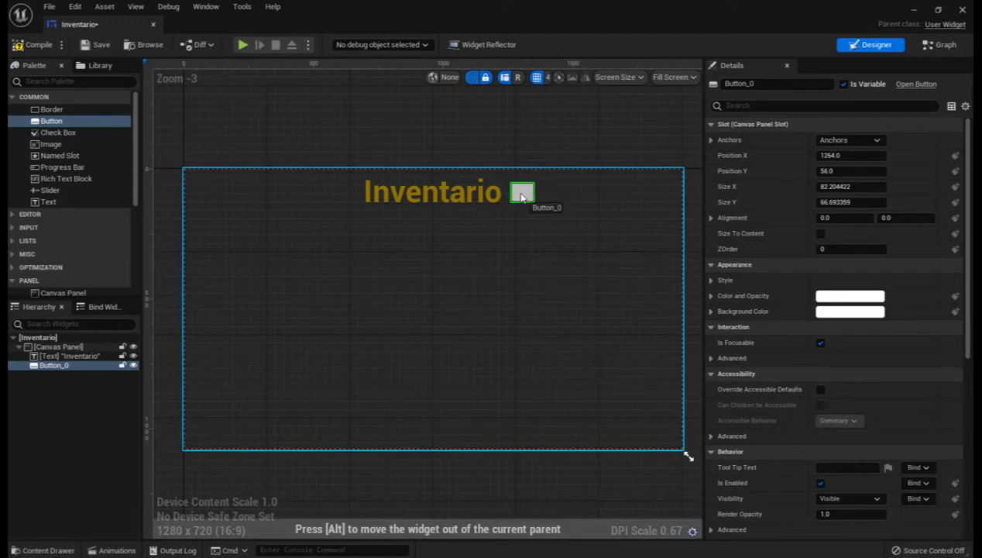
drag(519, 196, 519, 198)
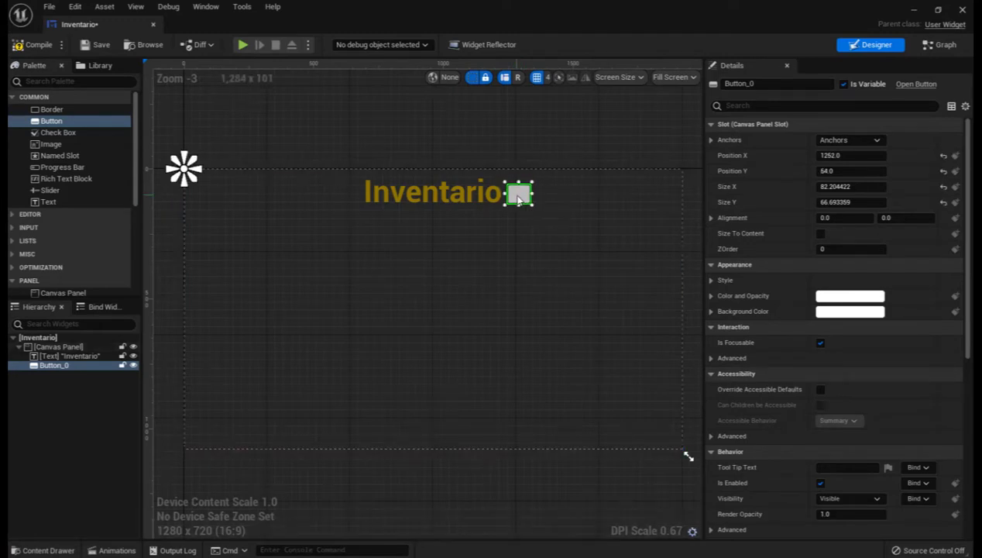
Step: Give the button a dark red Background Color and drop a Text Block onto it
click(826, 297)
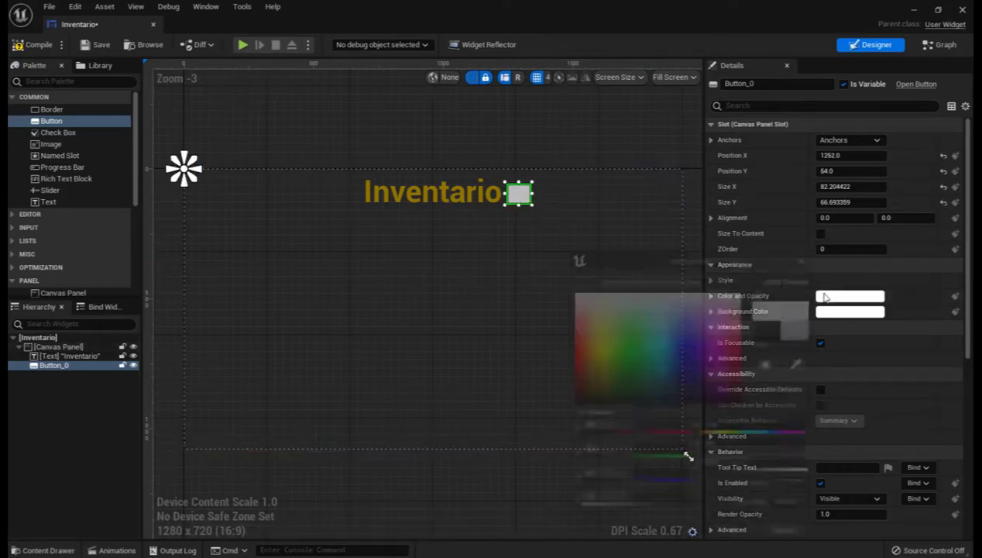
click(833, 310)
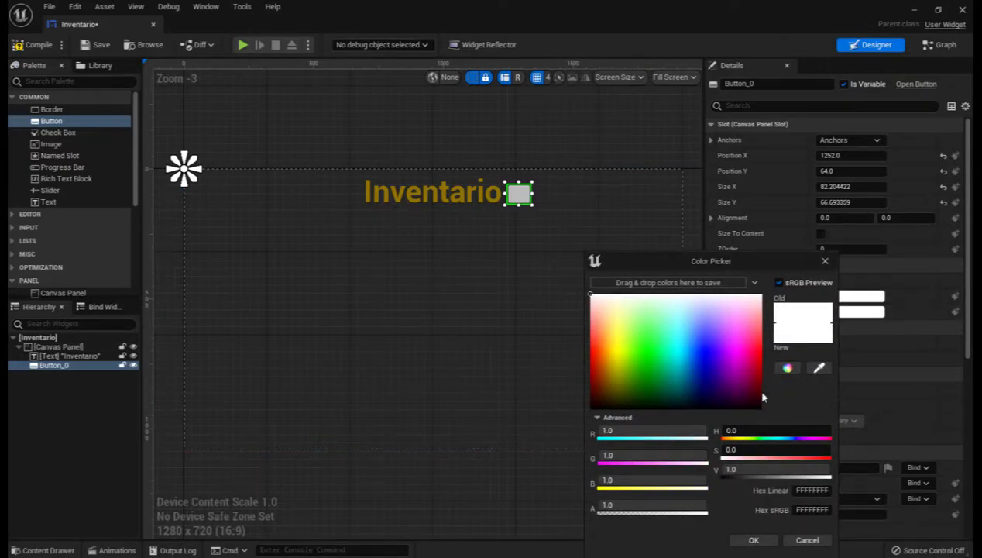
click(760, 398)
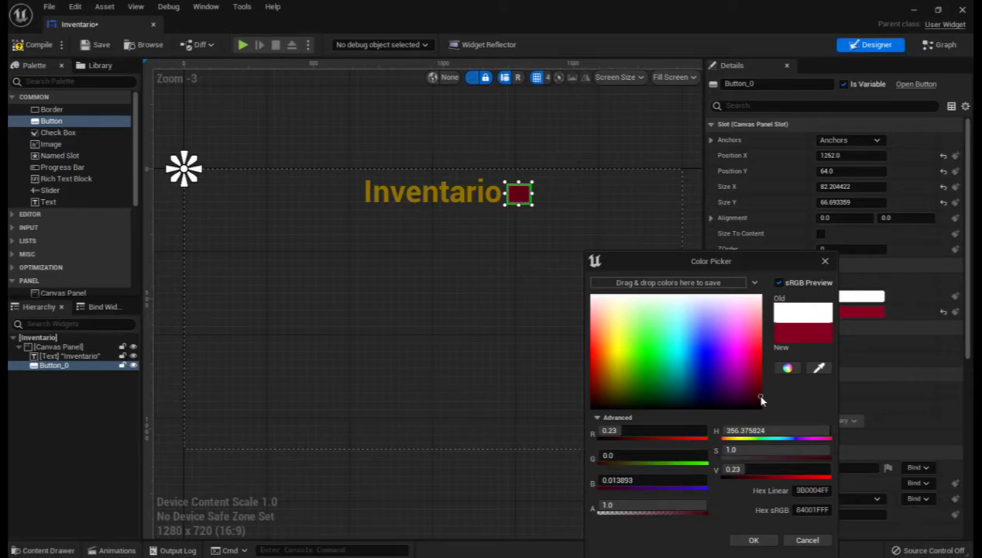
click(754, 539)
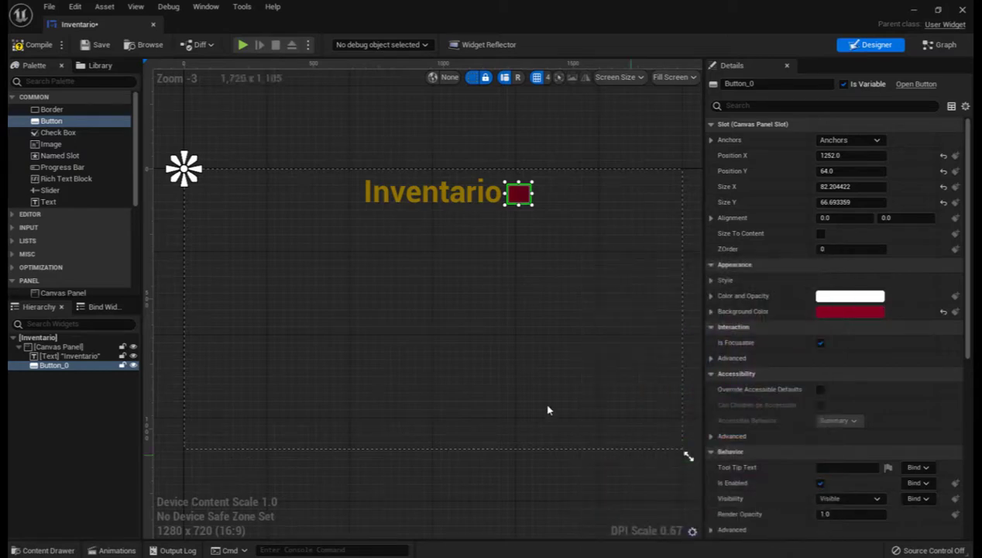
drag(48, 202, 510, 199)
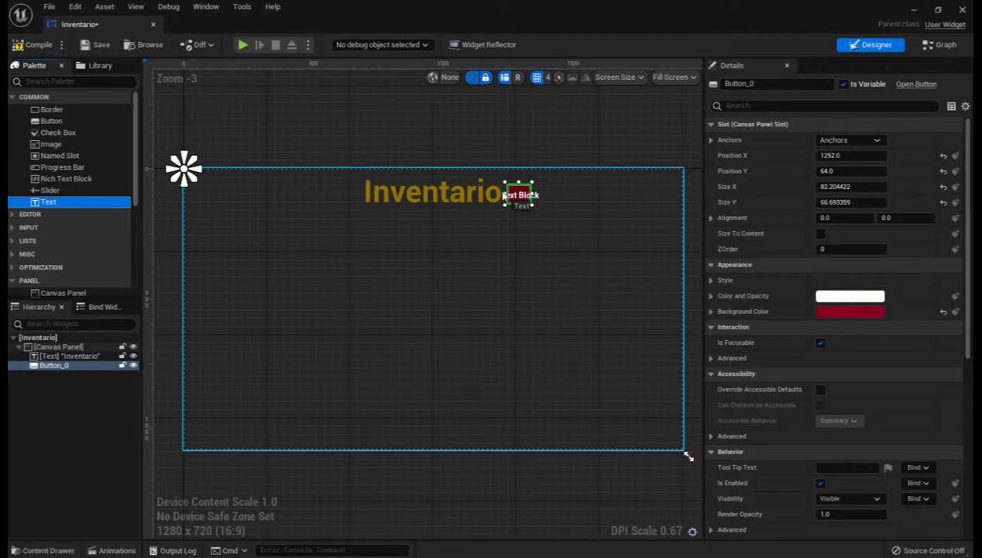
drag(508, 198, 503, 193)
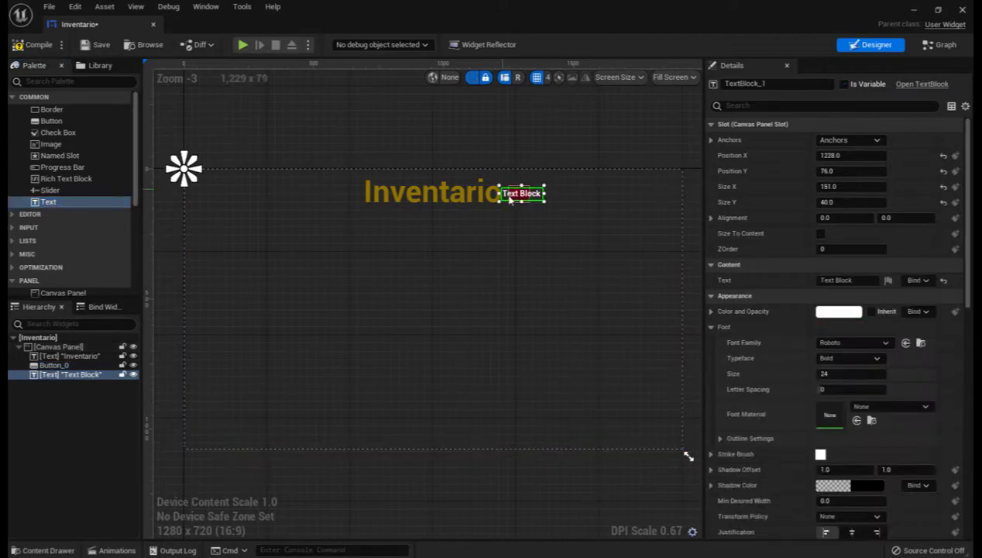
Step: Centre-justify the red button's text, change it to X, and narrow the text block to fit the button
click(852, 531)
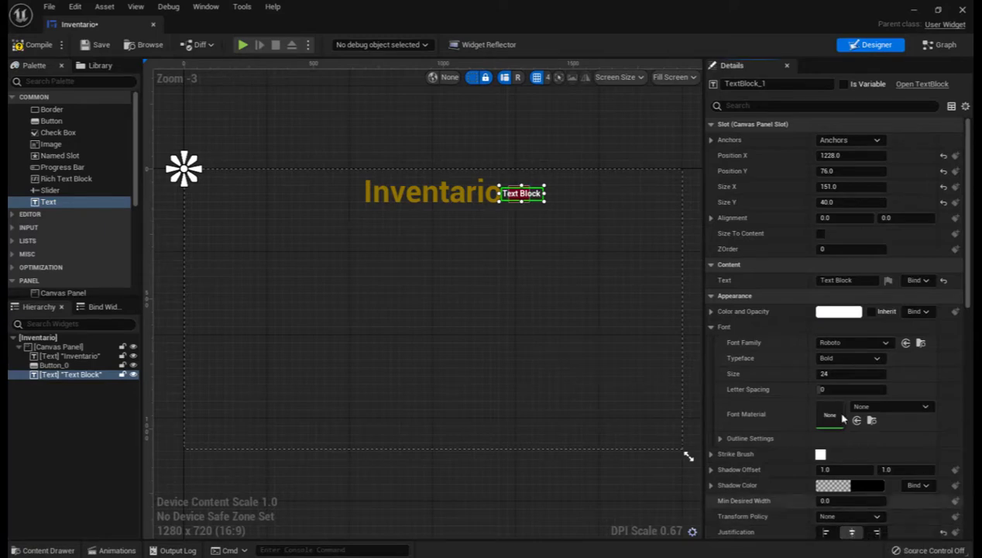
click(835, 279)
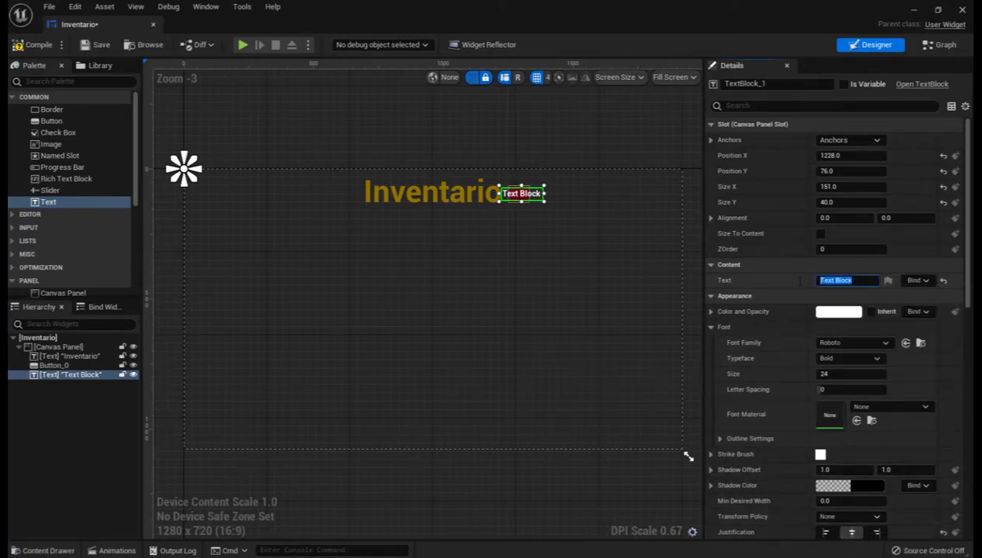
text(X)
key(Return)
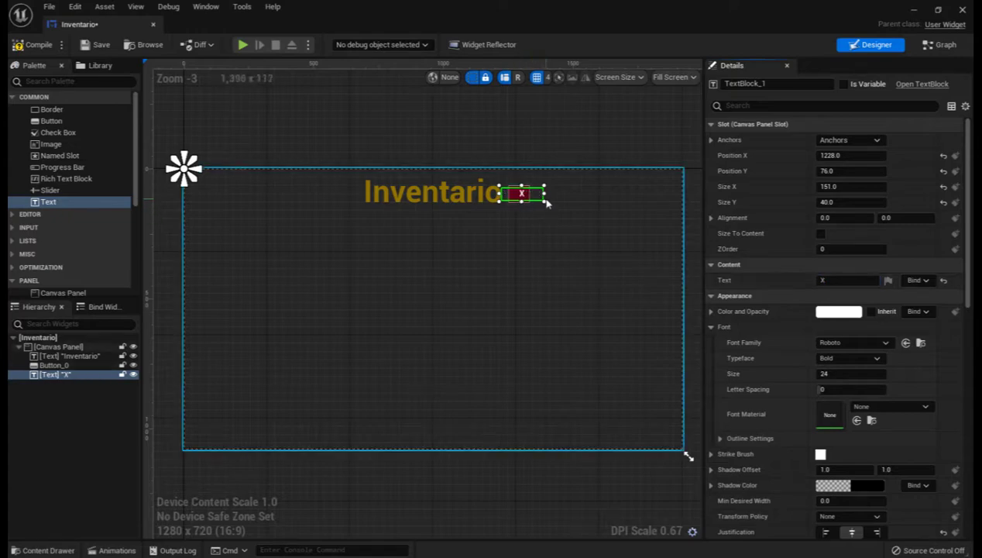
scroll(545, 199, up, 3)
drag(543, 188, 528, 188)
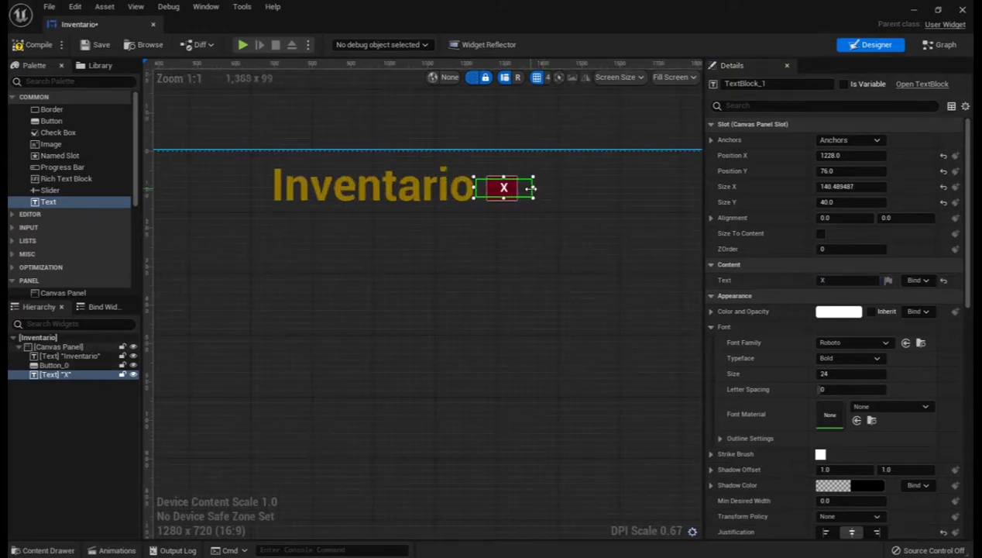
click(518, 244)
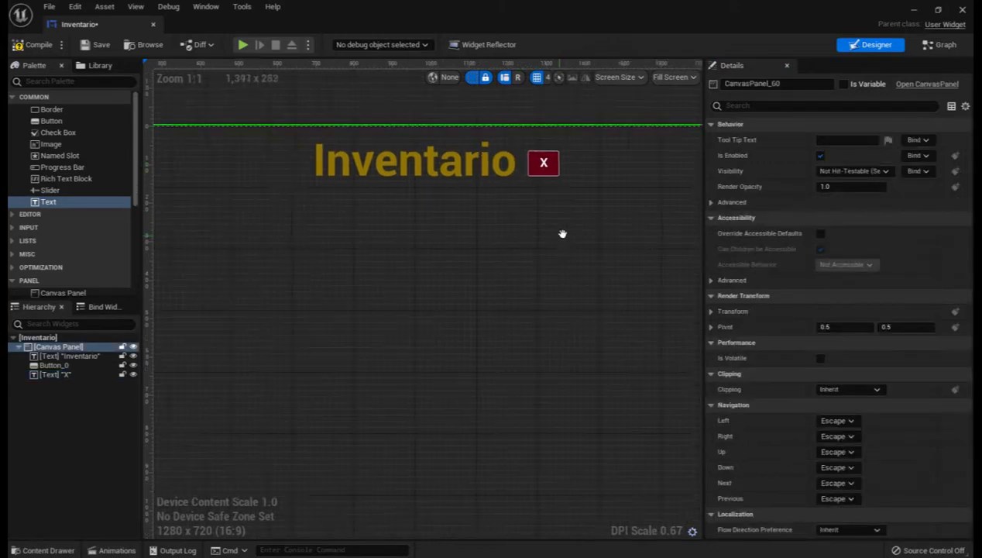
scroll(556, 205, down, 1)
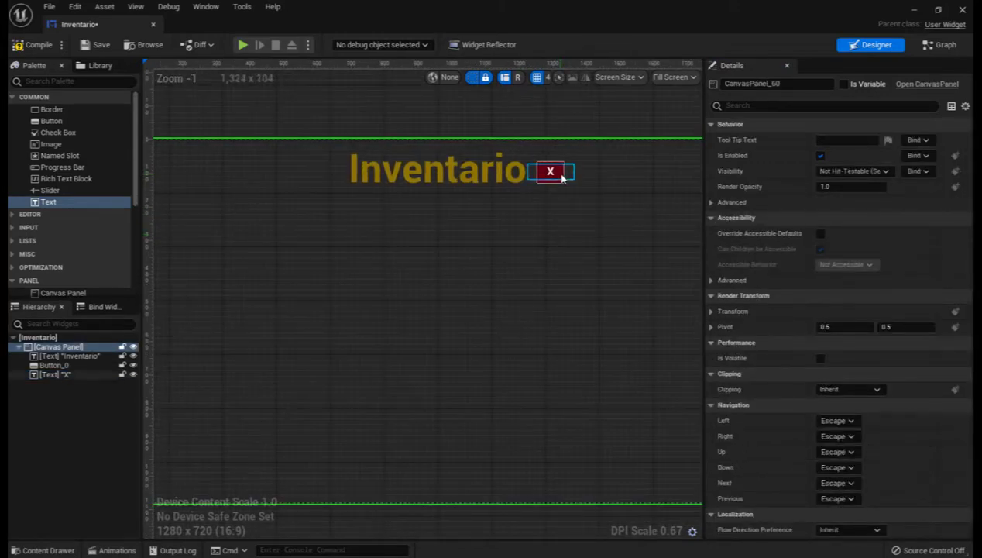
scroll(563, 226, down, 4)
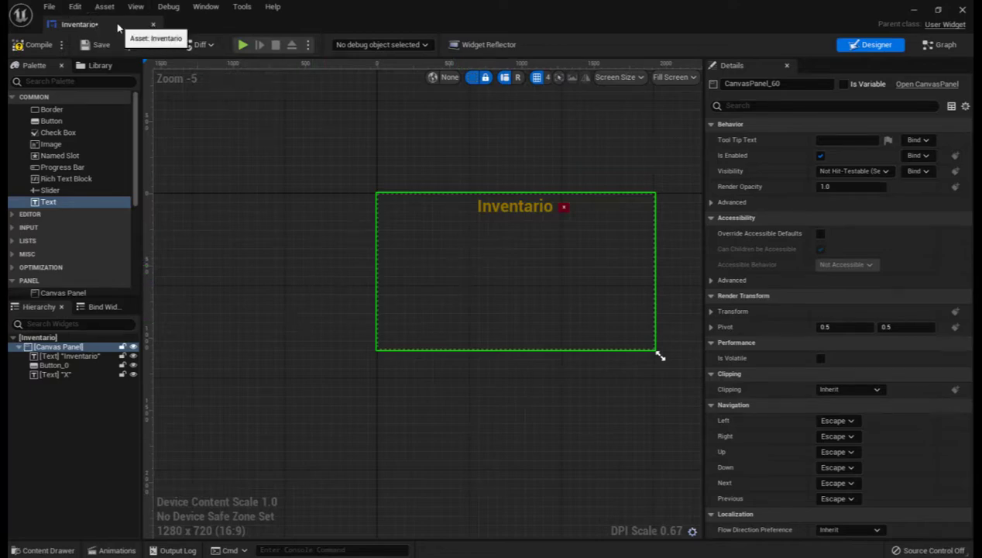
Step: Dock the Inventario editor and start an import into the Content Browser's IMAGENES folder
drag(100, 24, 197, 31)
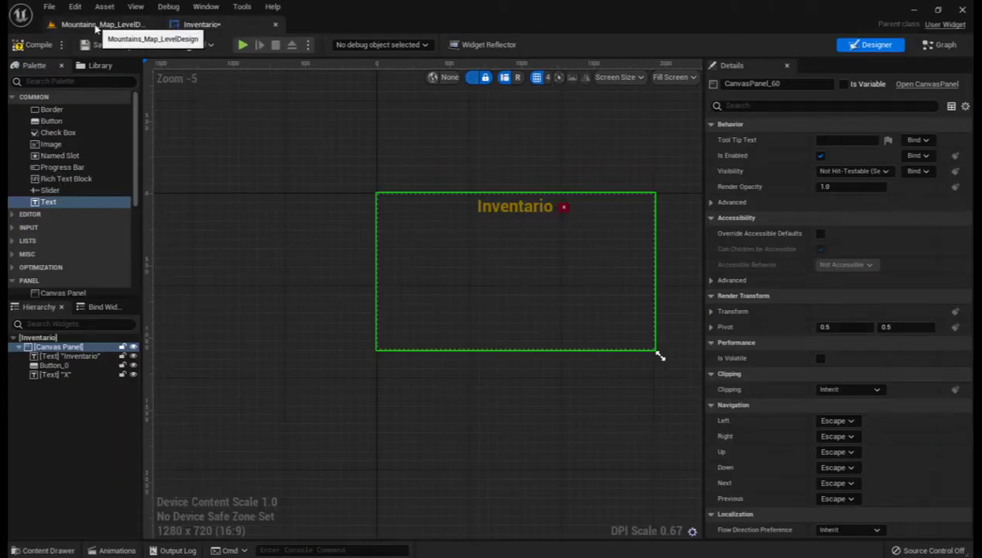
click(96, 24)
key(ctrl+space)
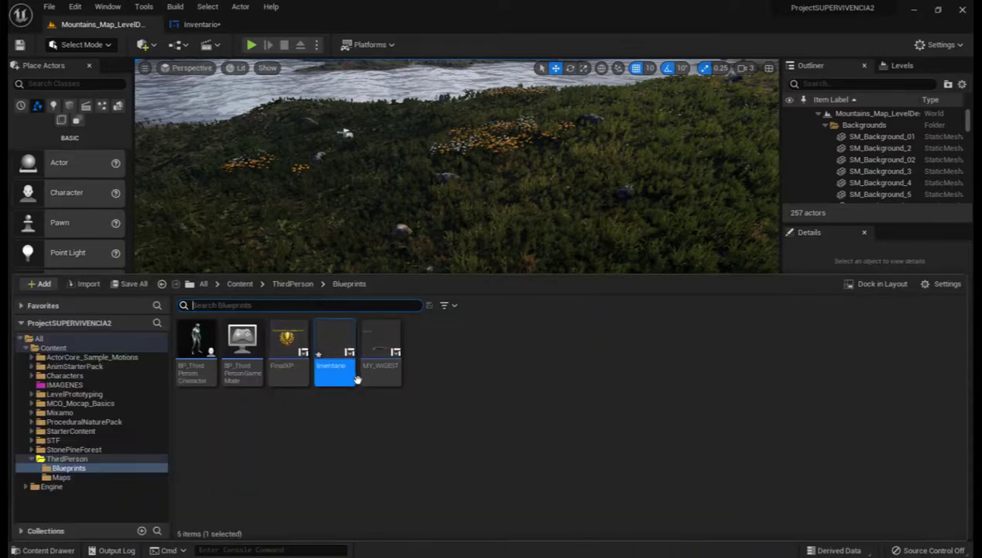
click(239, 284)
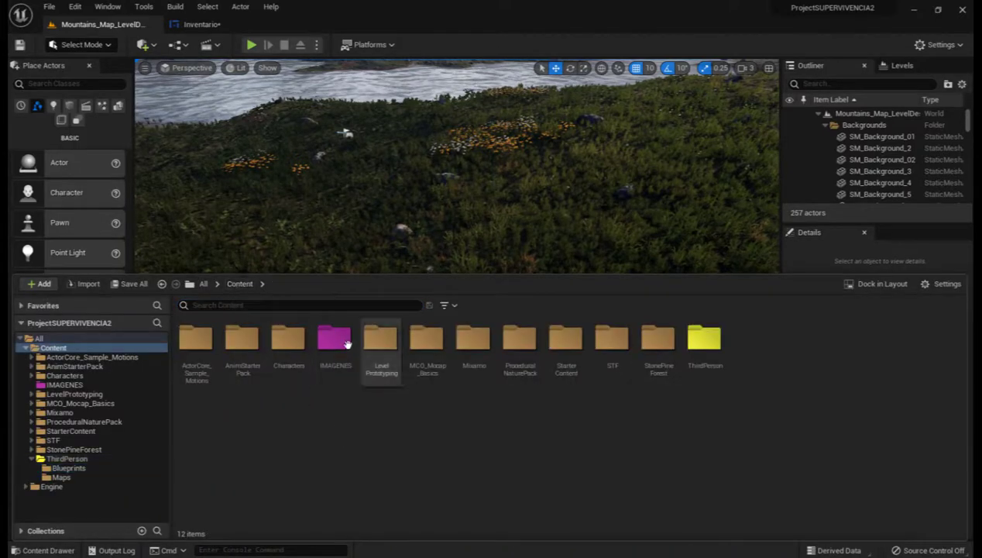
double_click(333, 337)
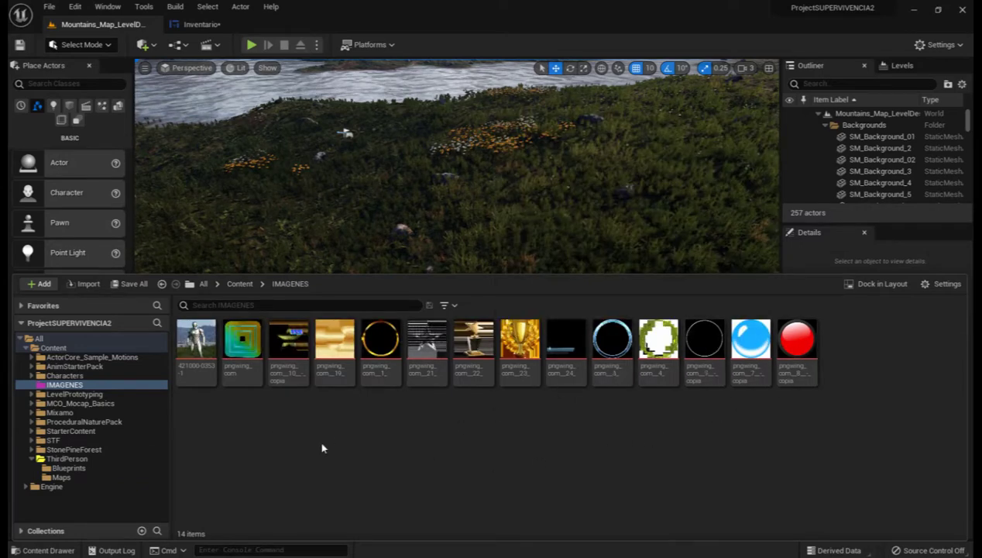
click(88, 285)
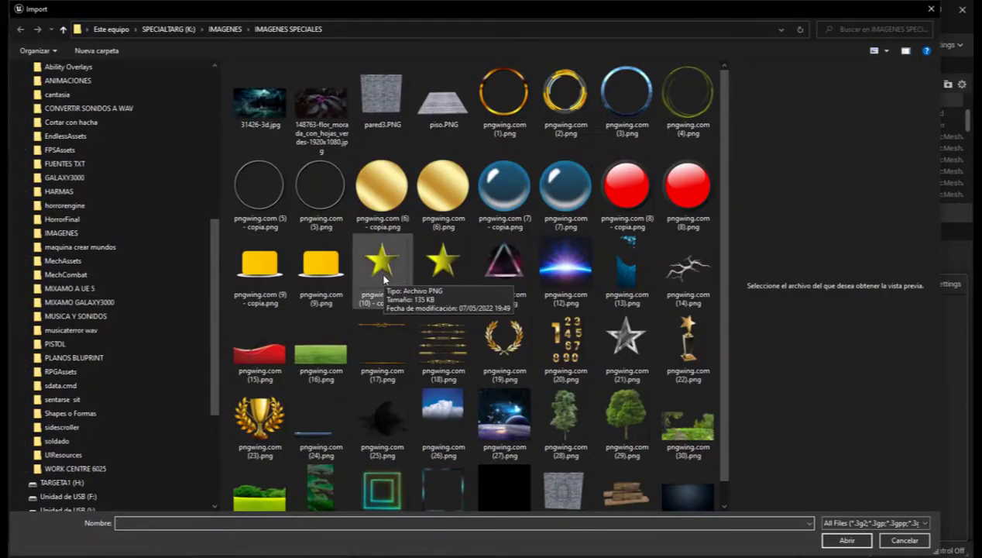
Step: Browse the WORK CENTRE 6025 folder in the file picker, then list Este equipo's drives
scroll(385, 279, down, 1)
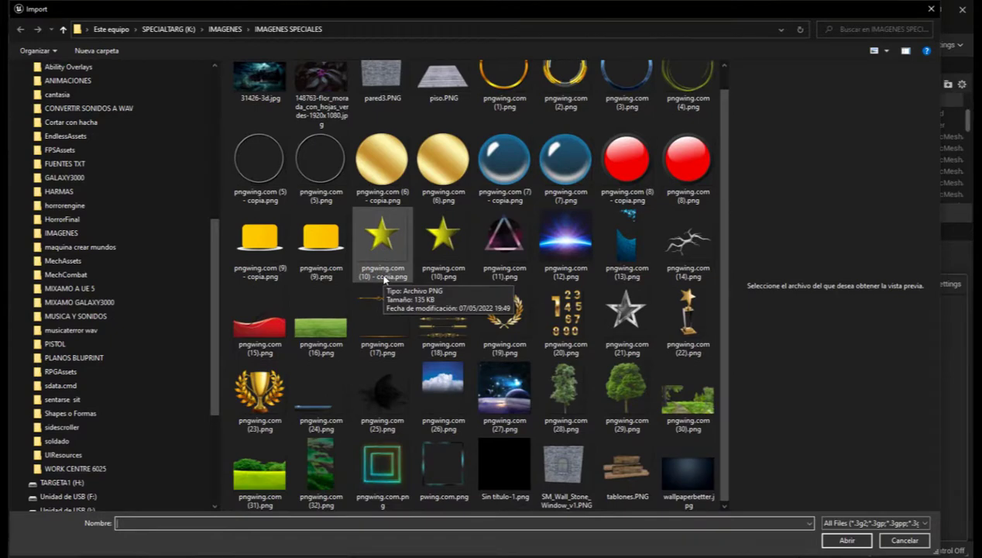
scroll(384, 279, up, 1)
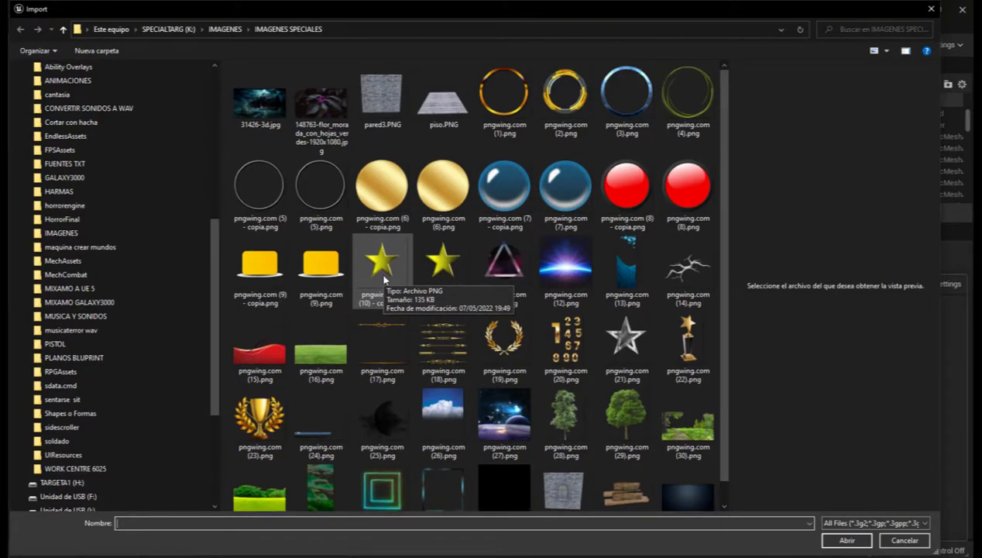
click(95, 468)
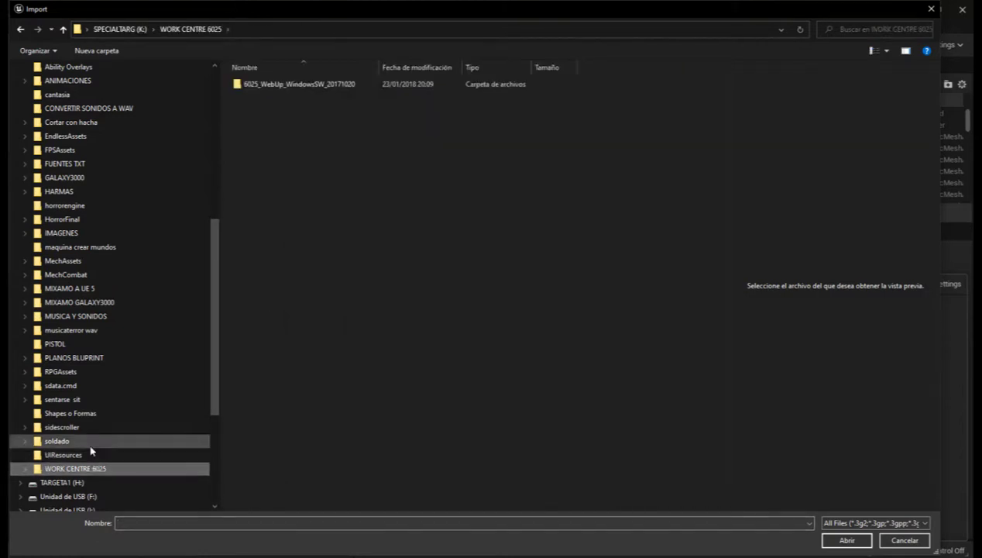
scroll(91, 449, down, 1)
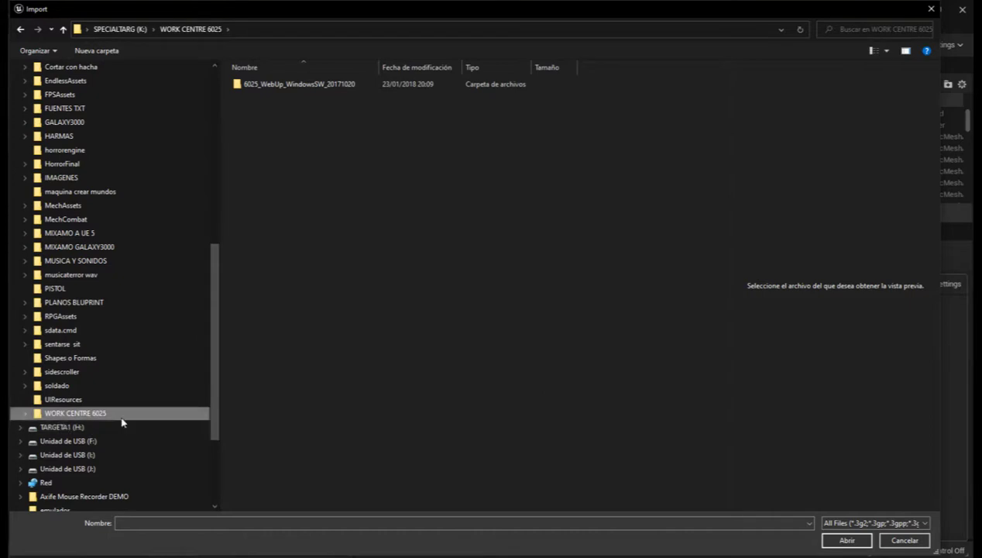
scroll(121, 422, down, 3)
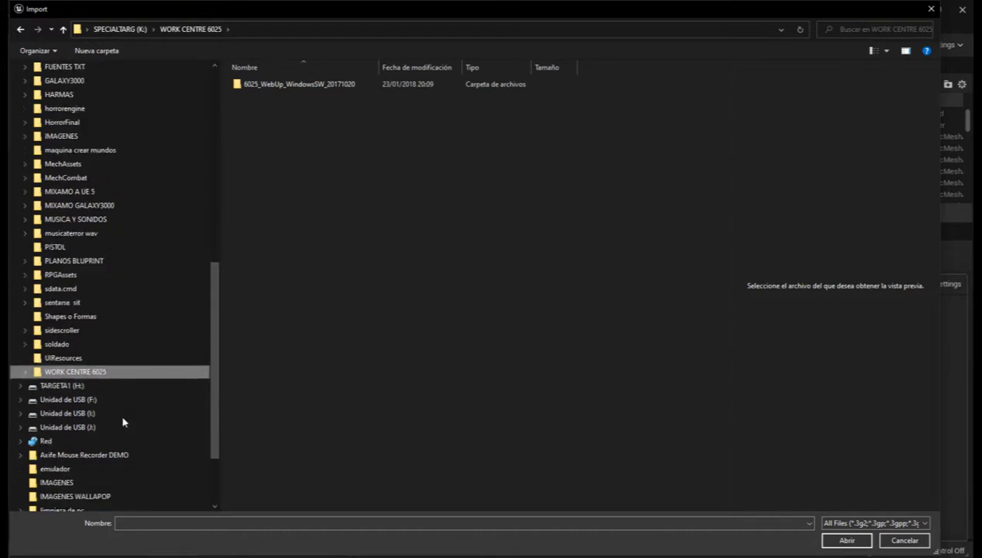
scroll(109, 371, up, 1)
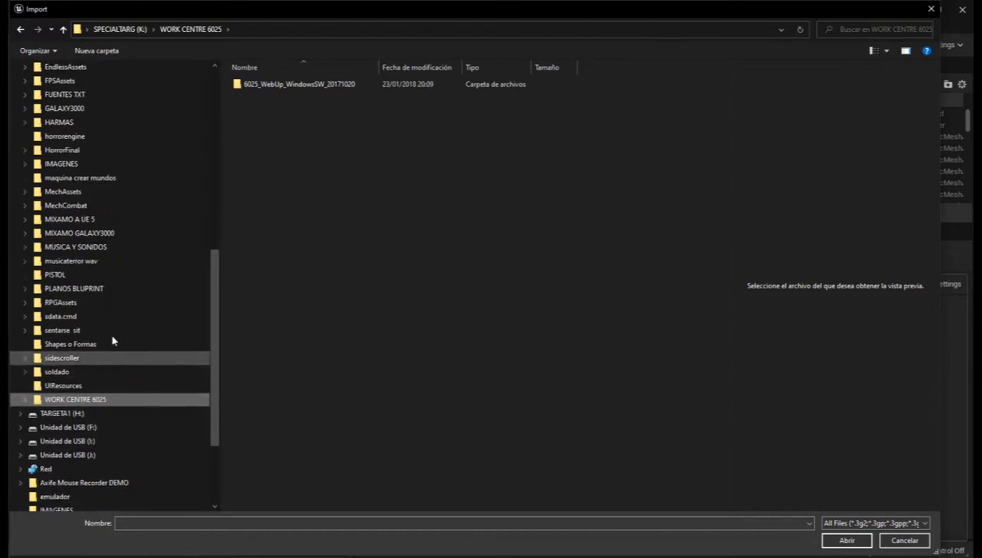
scroll(114, 339, up, 2)
scroll(113, 317, up, 2)
scroll(116, 292, up, 3)
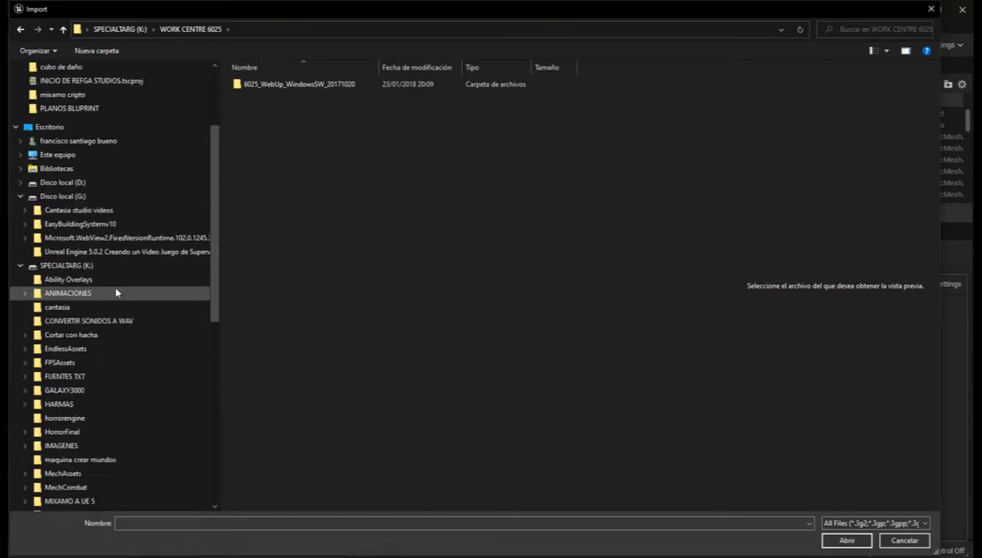
click(68, 156)
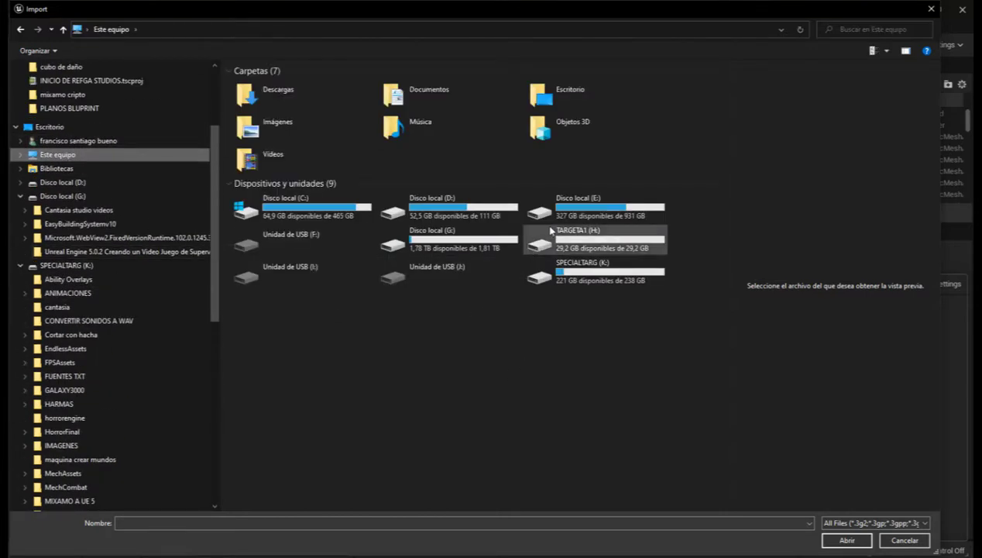
Step: Look through the IMAGENES folder on SPECIALTARG (K:), then return to the drive root and select it
double_click(564, 267)
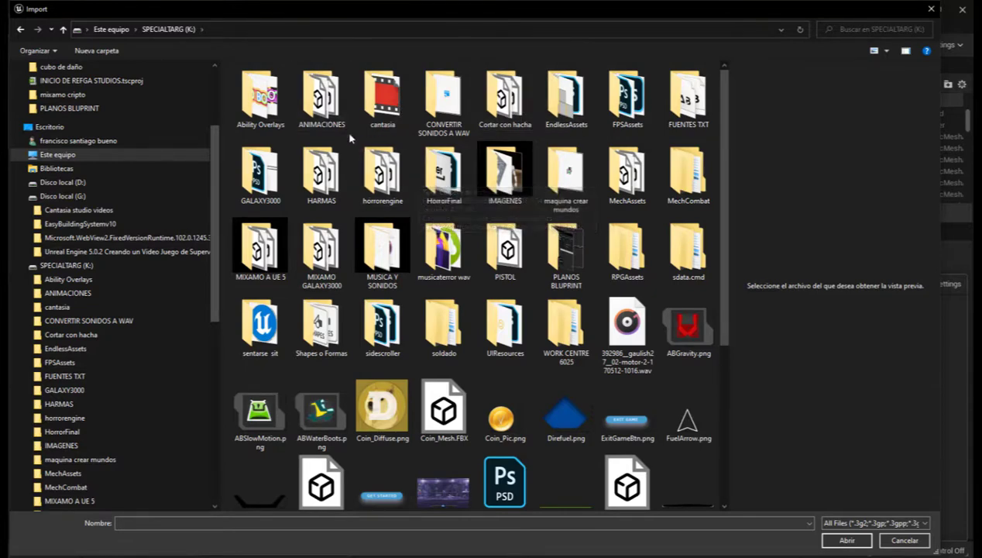
double_click(505, 174)
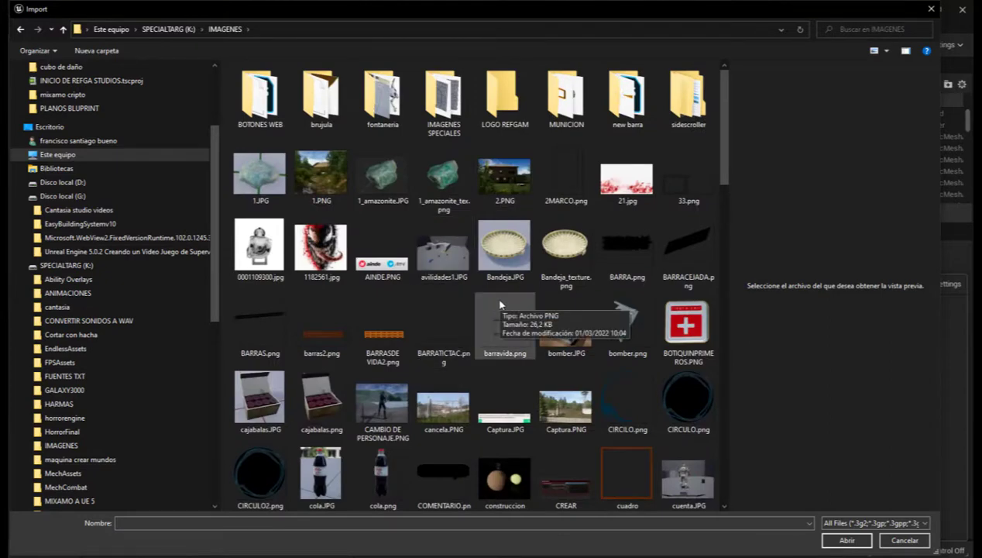
scroll(500, 304, down, 10)
scroll(499, 304, down, 5)
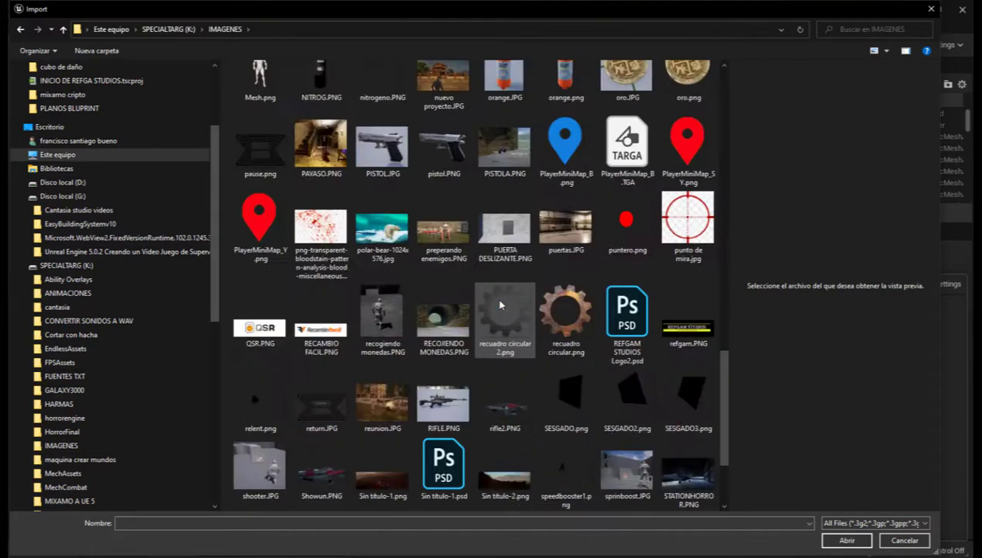
scroll(500, 304, down, 2)
scroll(499, 304, up, 3)
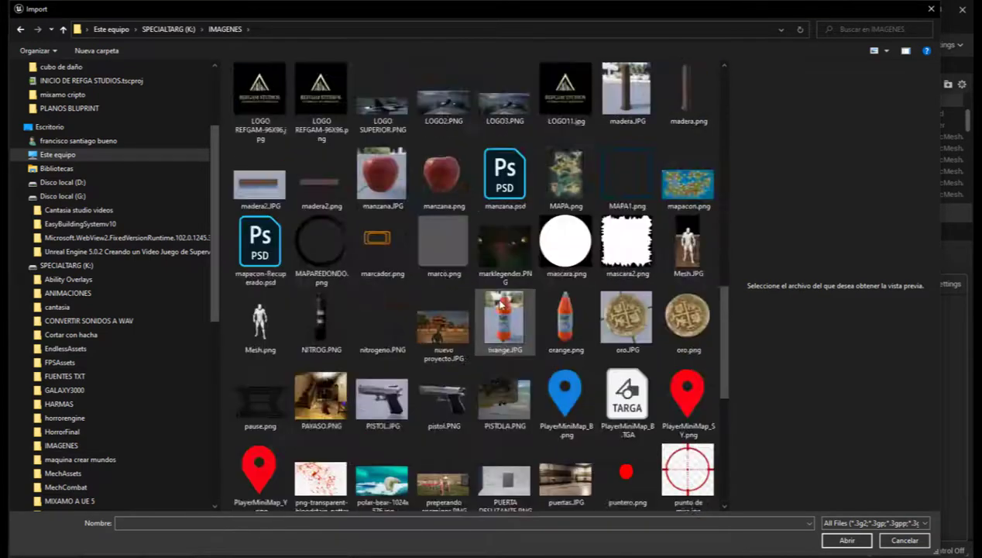
scroll(499, 305, up, 14)
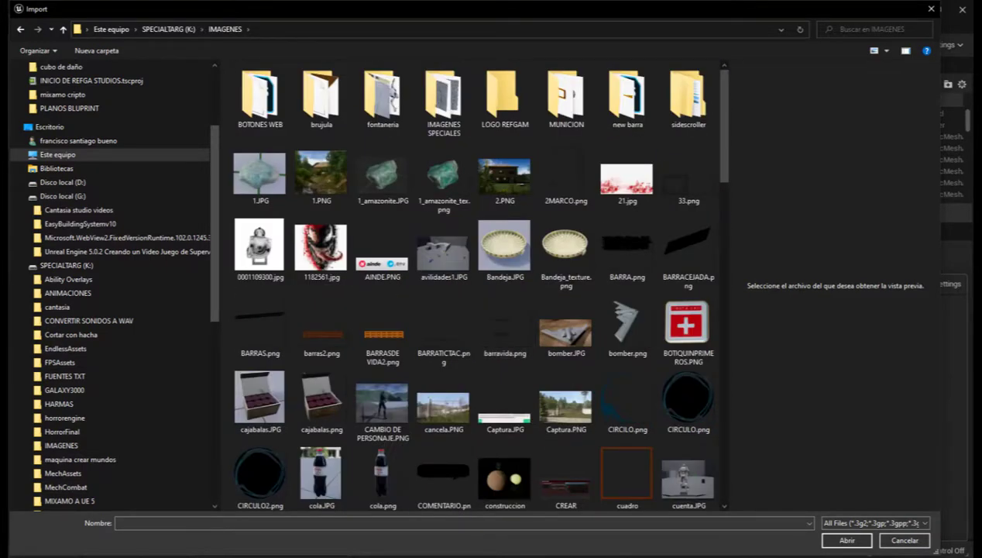
key(alt+Up)
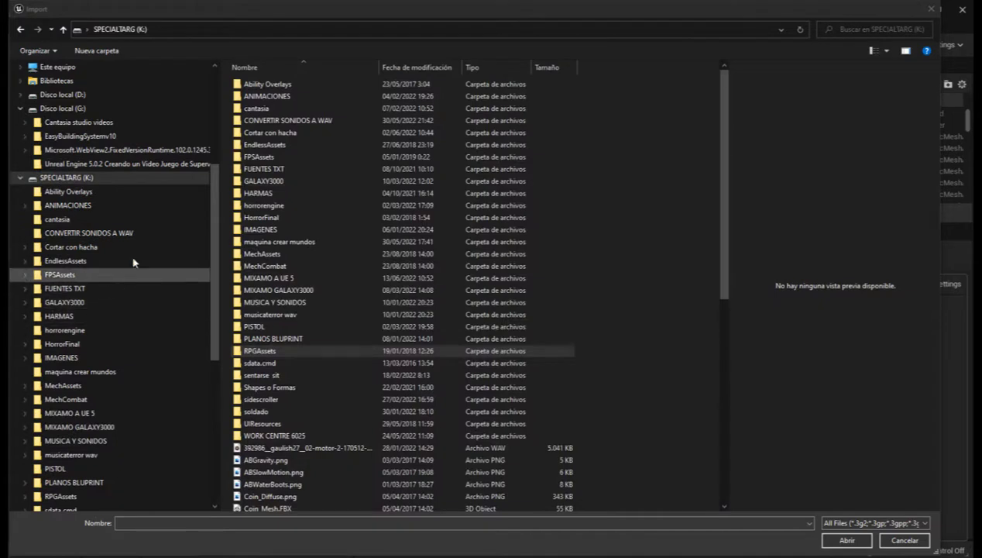
click(102, 178)
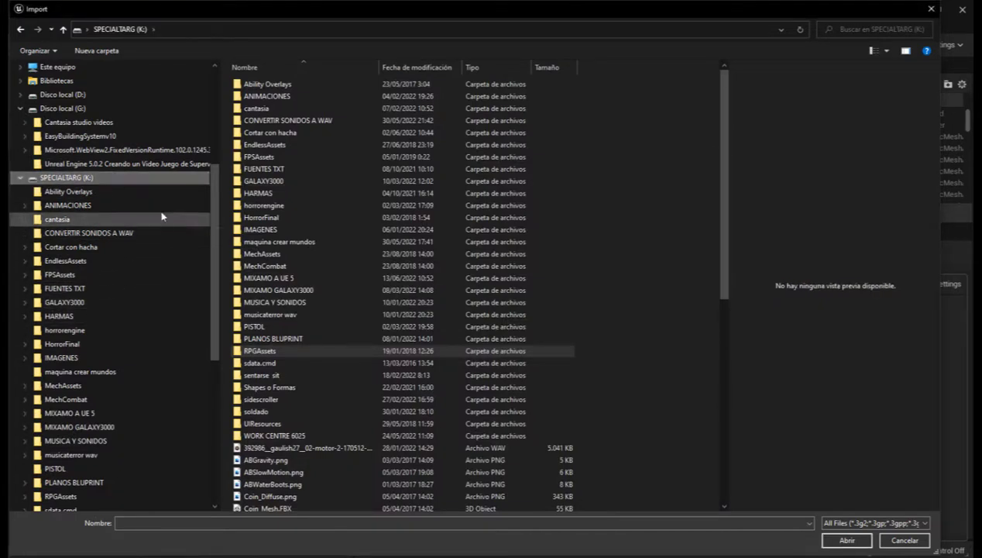
Step: In the drive's Propiedades, optimize SPECIALTARG (K:) and its subfolders for Imágenes
right_click(102, 181)
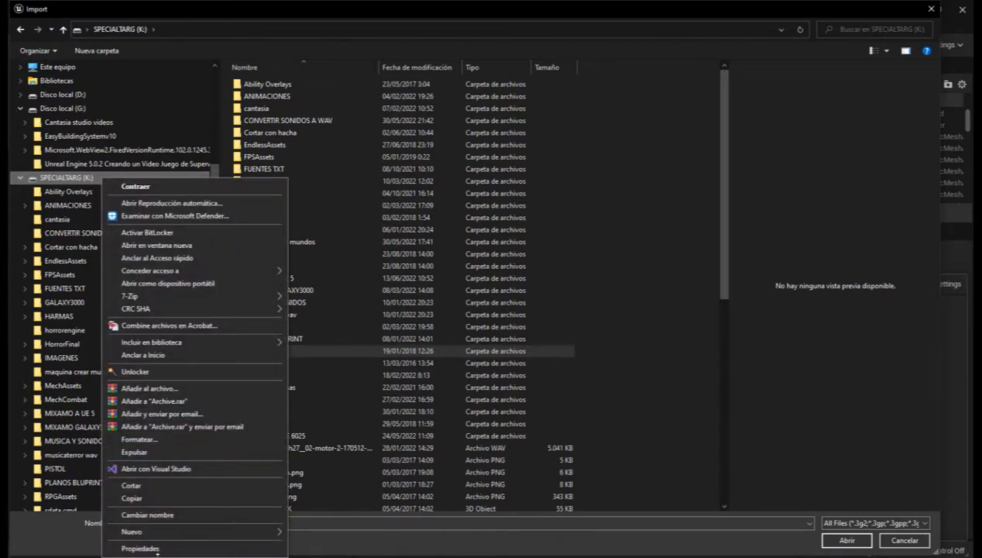
click(155, 548)
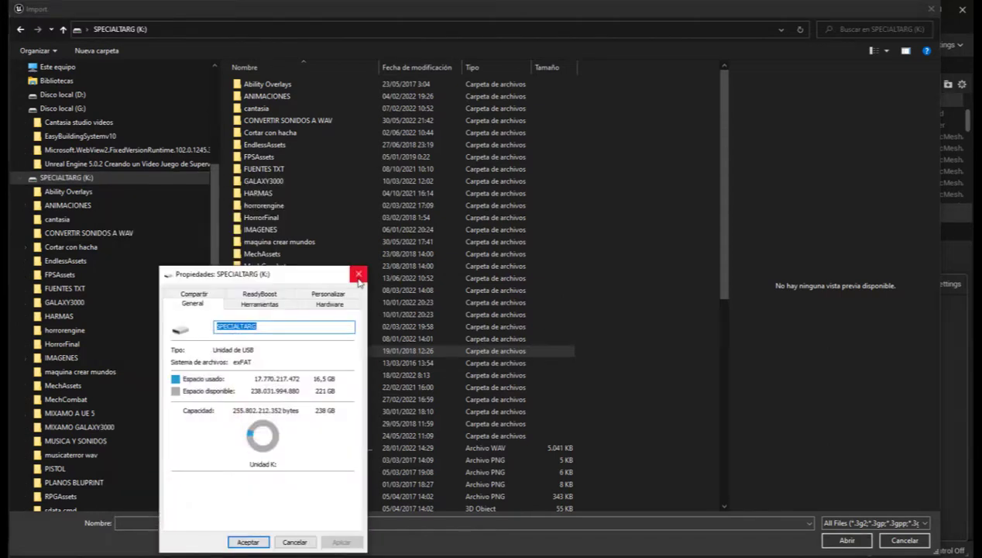
click(318, 295)
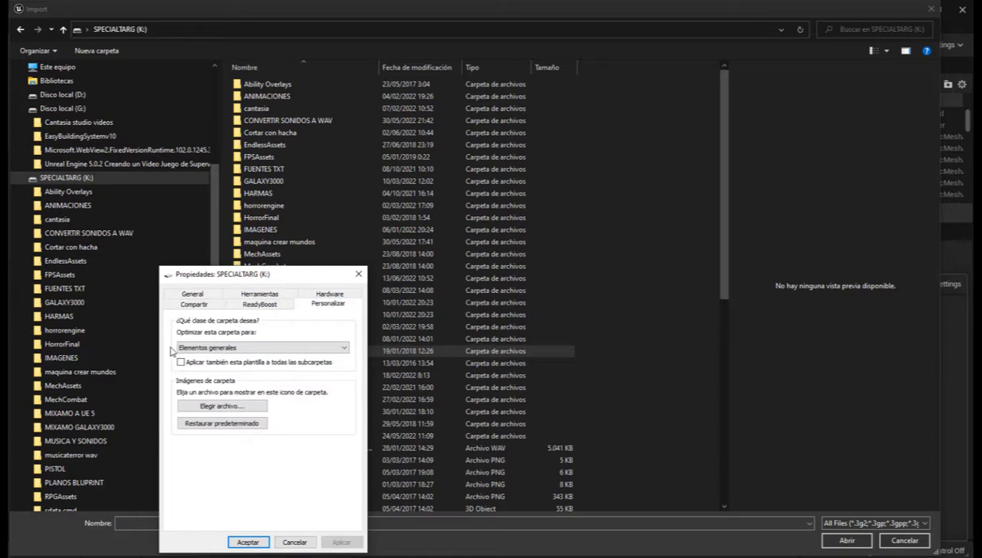
click(345, 349)
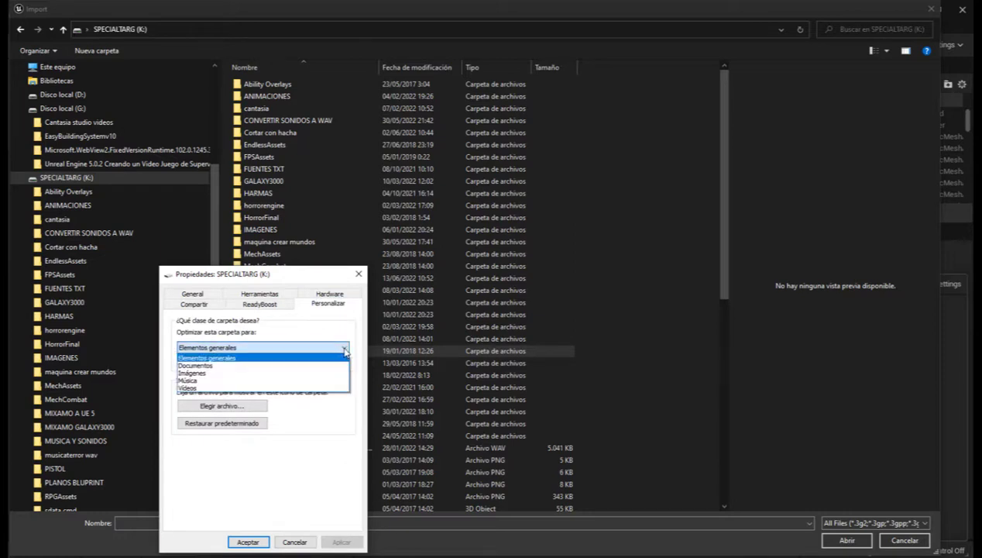
click(198, 373)
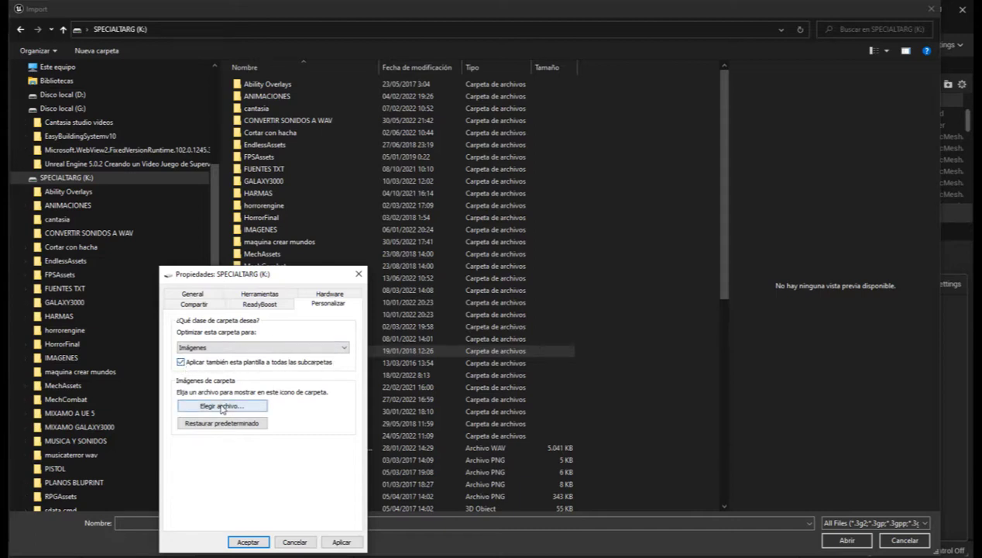
click(352, 544)
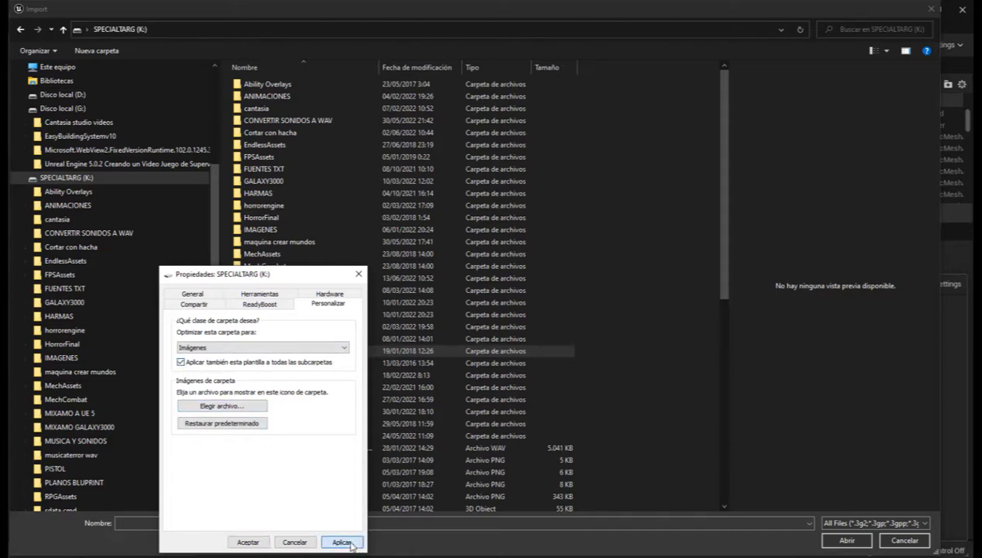
click(246, 541)
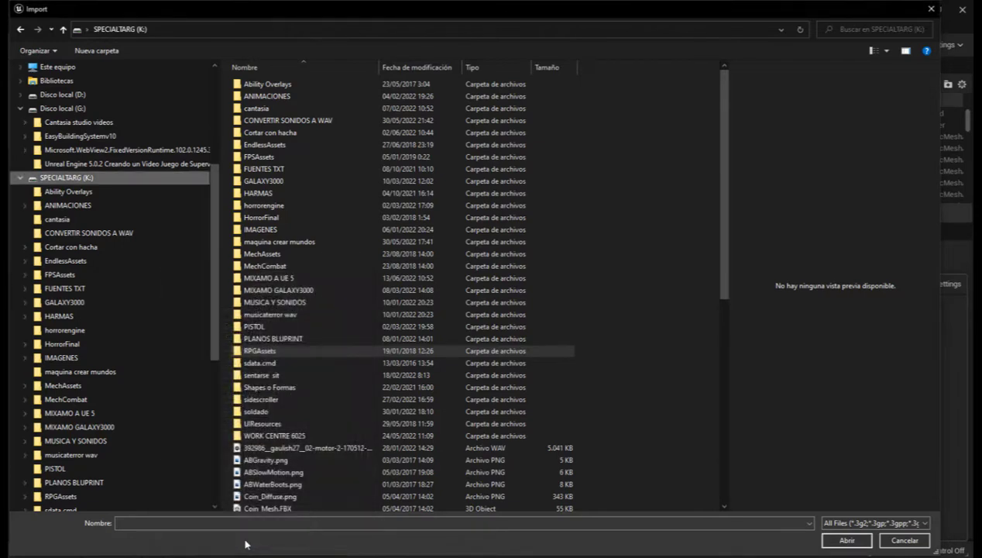
Step: Go back to the SPECIALTARG (K:) drive and open its IMAGENES folder
click(77, 123)
click(84, 178)
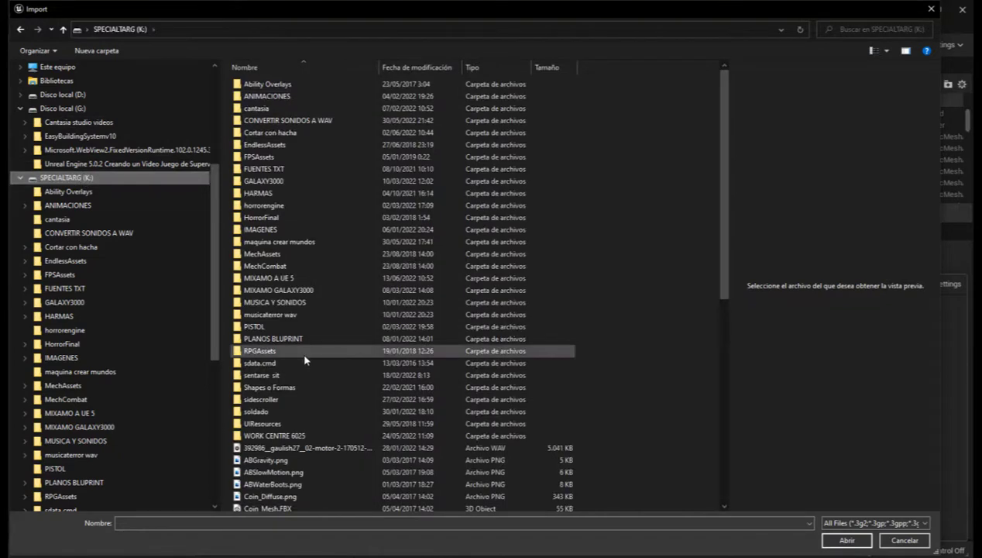
scroll(305, 359, down, 2)
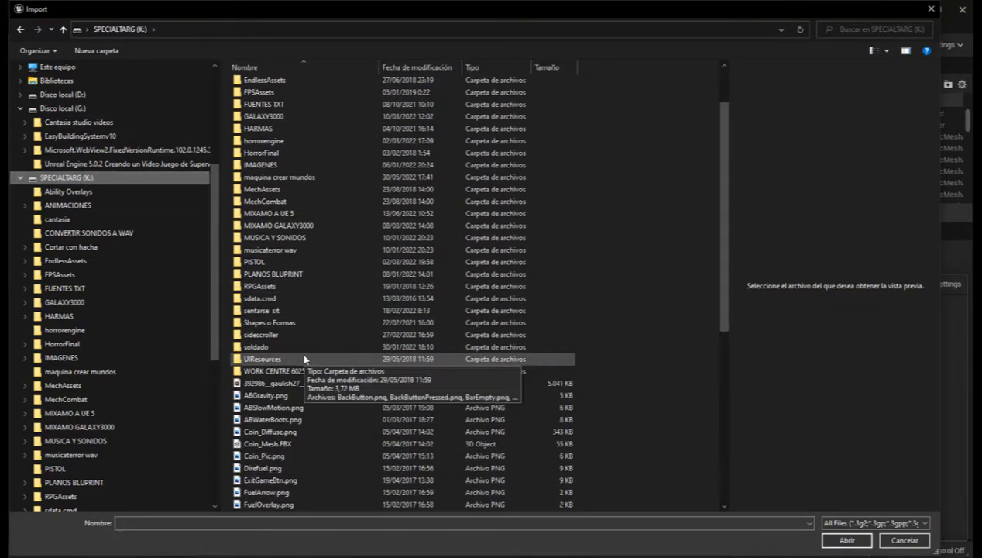
double_click(101, 179)
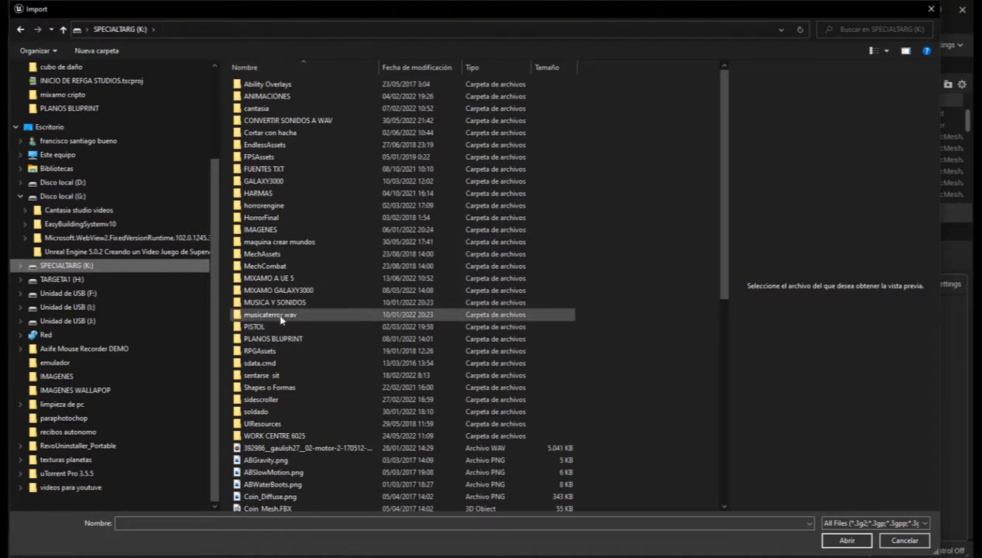
double_click(260, 230)
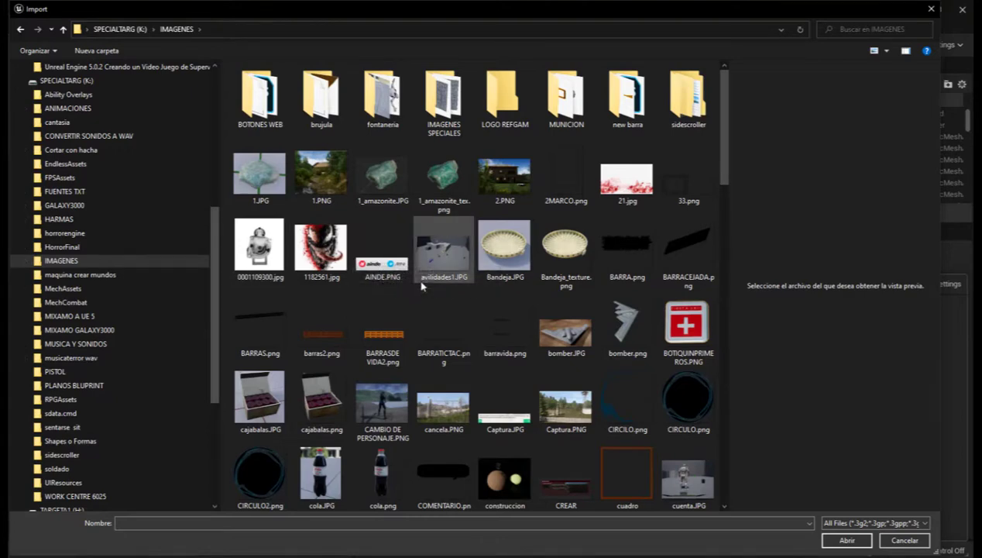
Step: Search the folder for INVENTARIO and pick INVENTARIO.png as the file name
scroll(419, 295, down, 5)
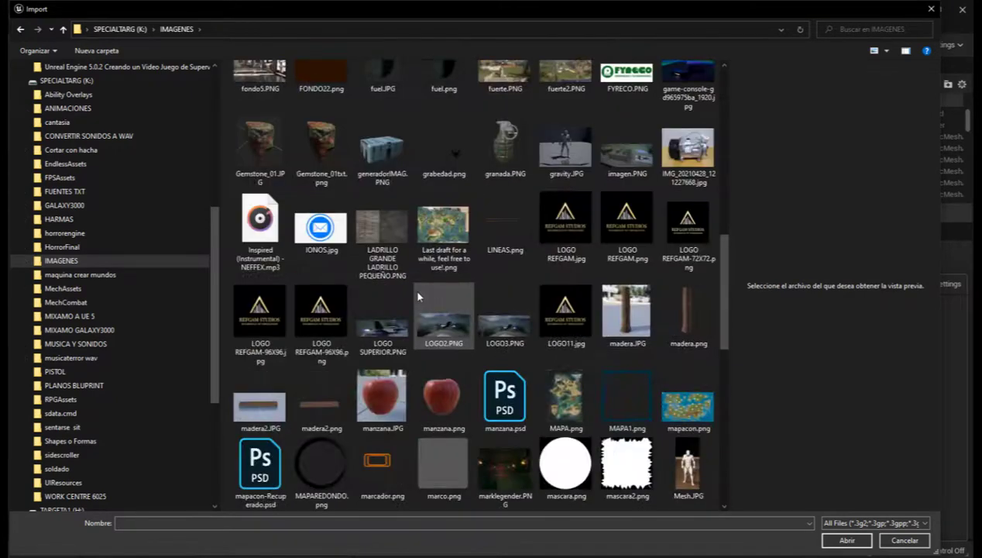
scroll(419, 295, down, 10)
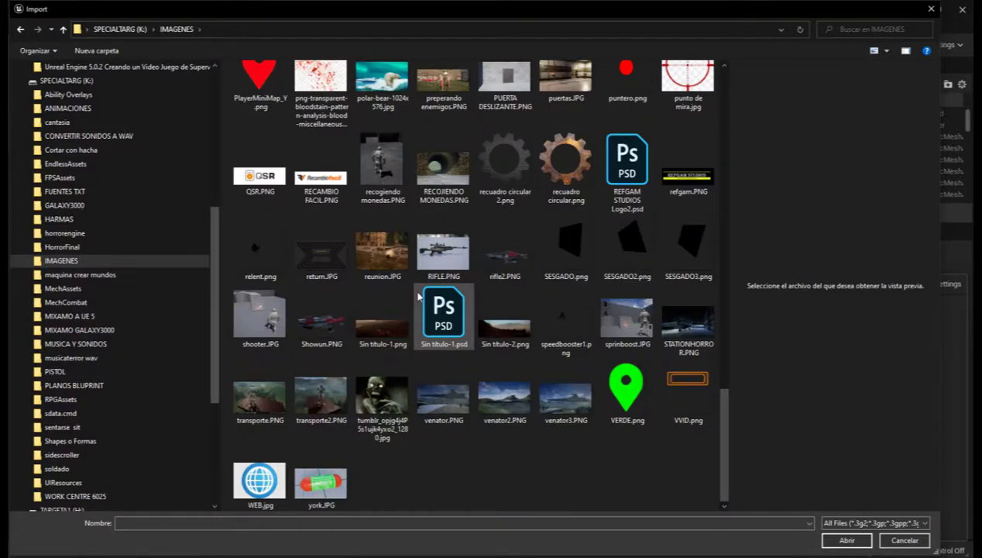
scroll(417, 295, up, 10)
scroll(417, 295, up, 5)
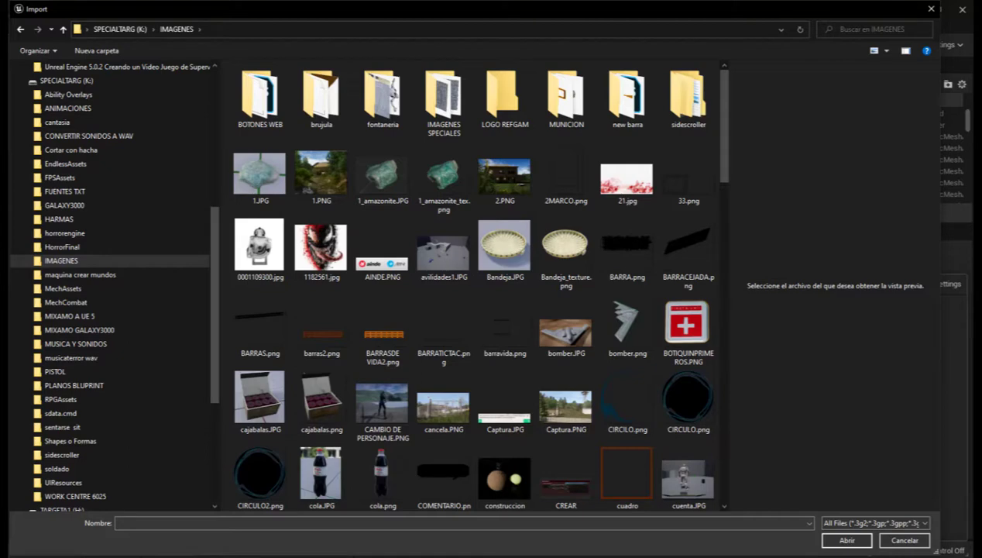
text(INVENTARIO)
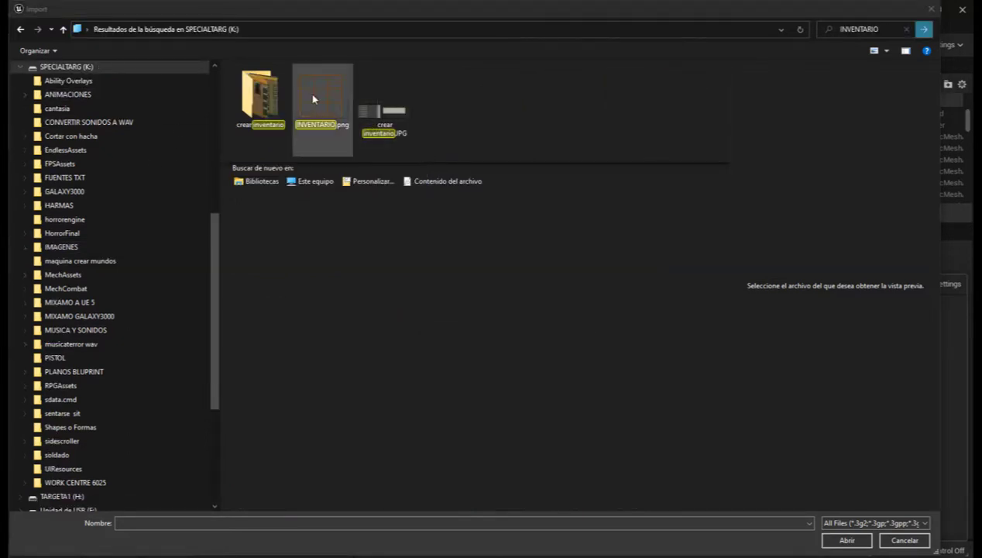
click(318, 101)
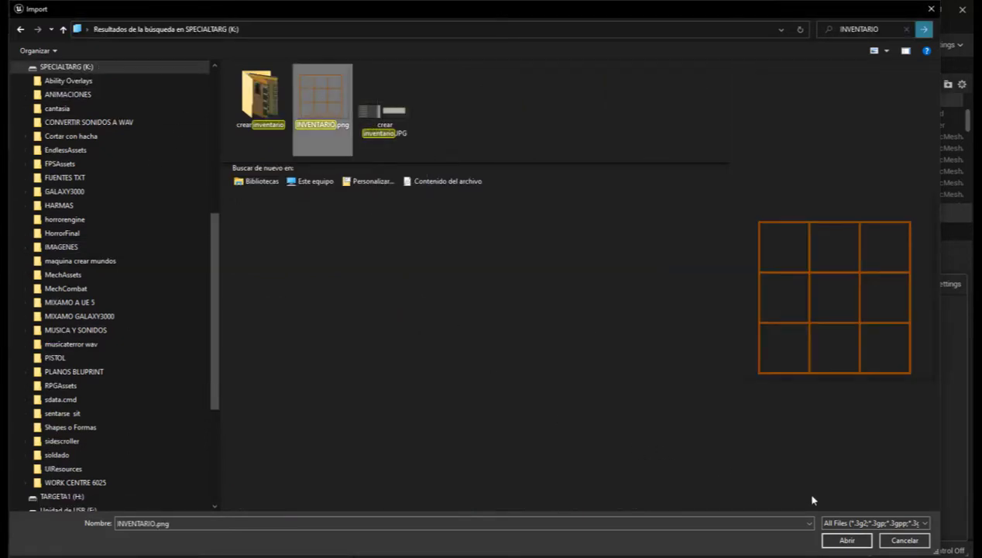
Step: Import INVENTARIO.png and drop the texture onto the Inventario Designer canvas as Image_0
click(847, 540)
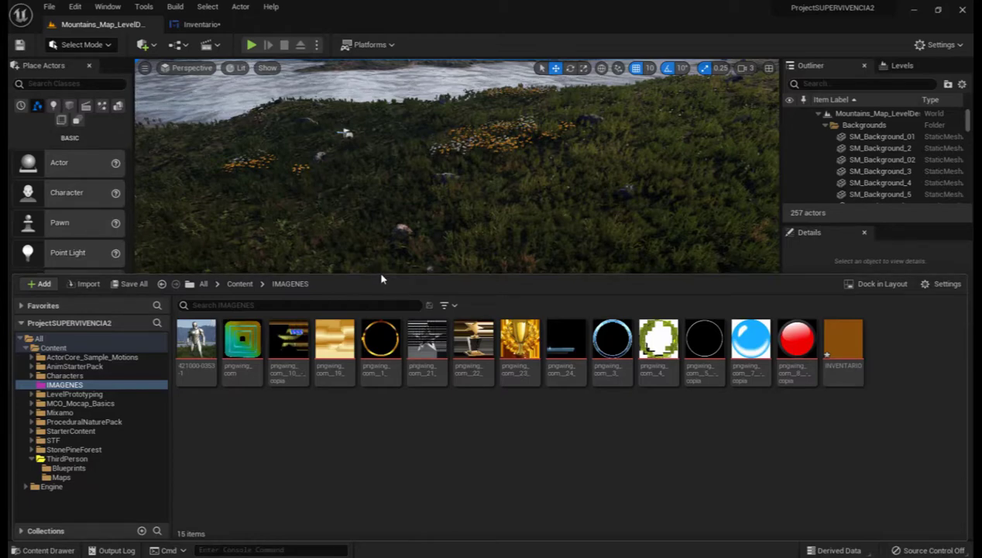
drag(381, 274, 387, 385)
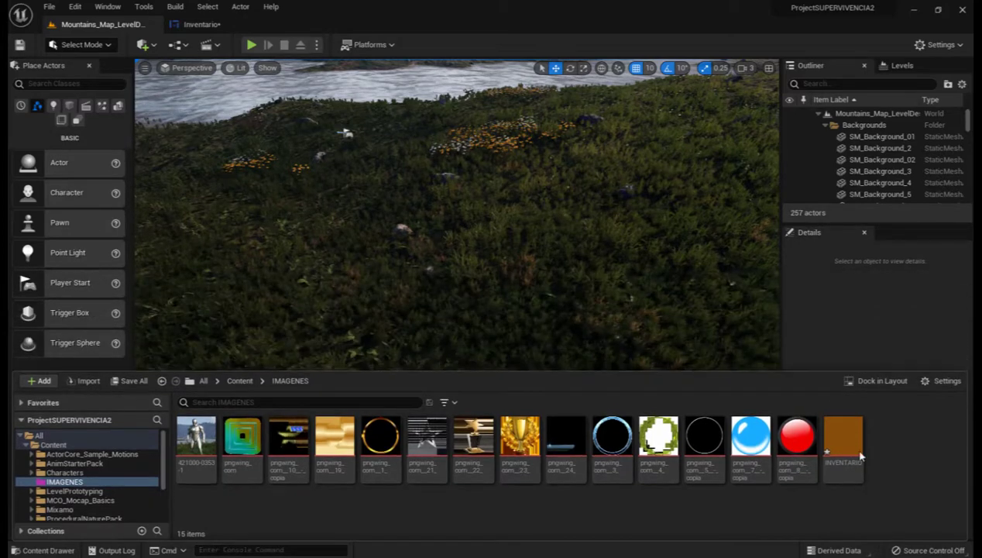
mouse_move(845, 448)
mouse_down()
mouse_move(545, 225)
mouse_move(207, 29)
mouse_up()
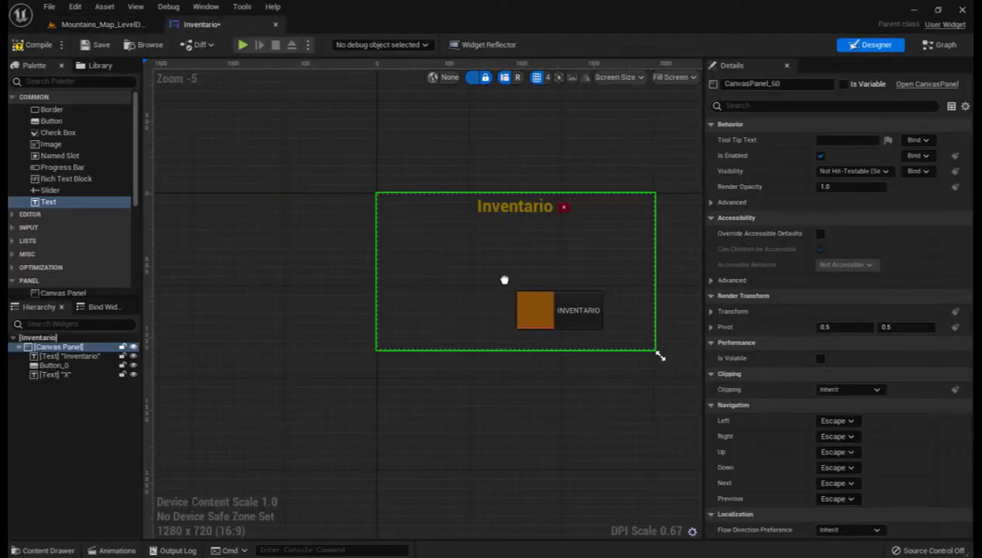
drag(333, 246, 496, 273)
scroll(503, 381, up, 4)
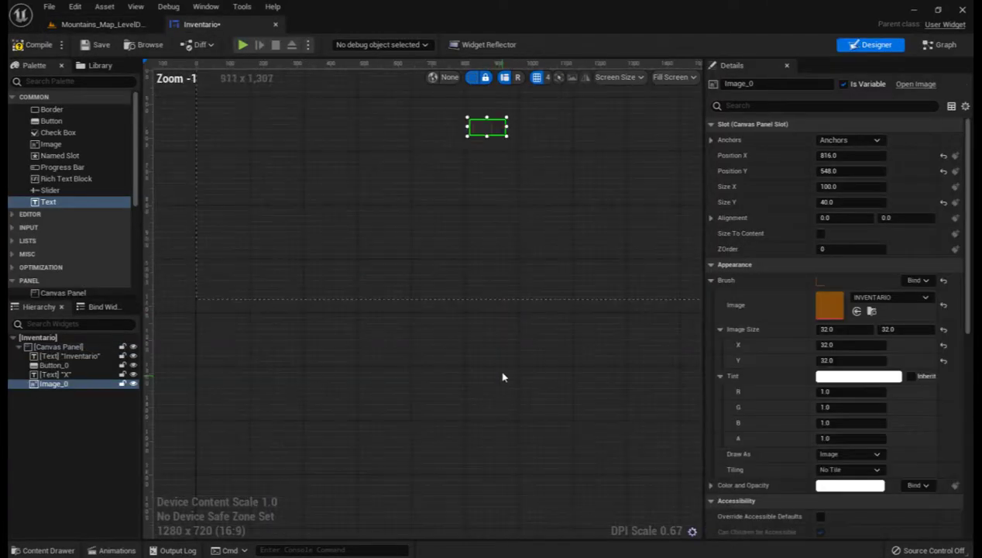
right_drag(502, 375, 449, 432)
scroll(451, 338, up, 2)
mouse_move(452, 338)
right_down()
mouse_move(468, 344)
mouse_move(440, 345)
right_up()
scroll(470, 342, down, 5)
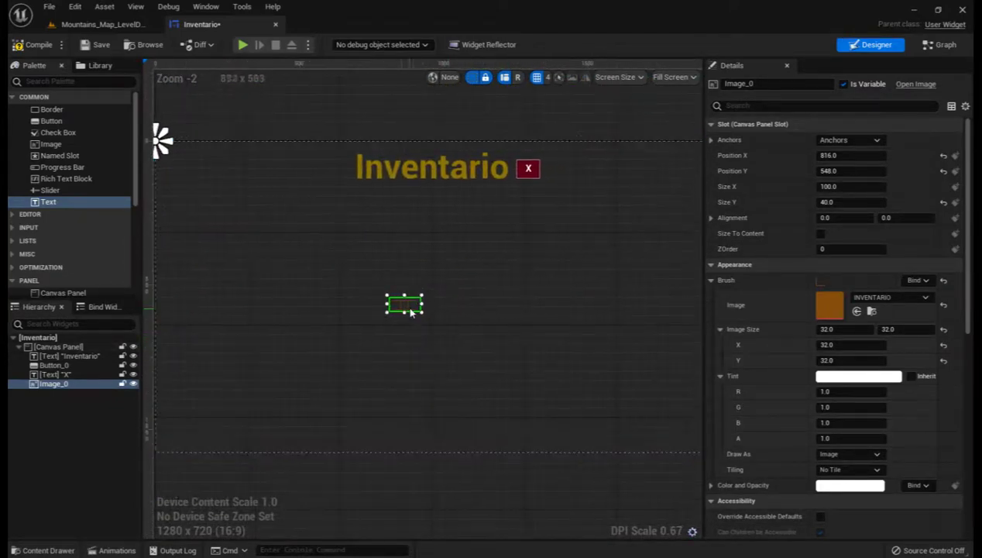
Step: Enlarge the grid image and move it to the canvas's top-left corner
mouse_move(427, 313)
mouse_down()
mouse_move(451, 363)
mouse_move(507, 419)
mouse_up()
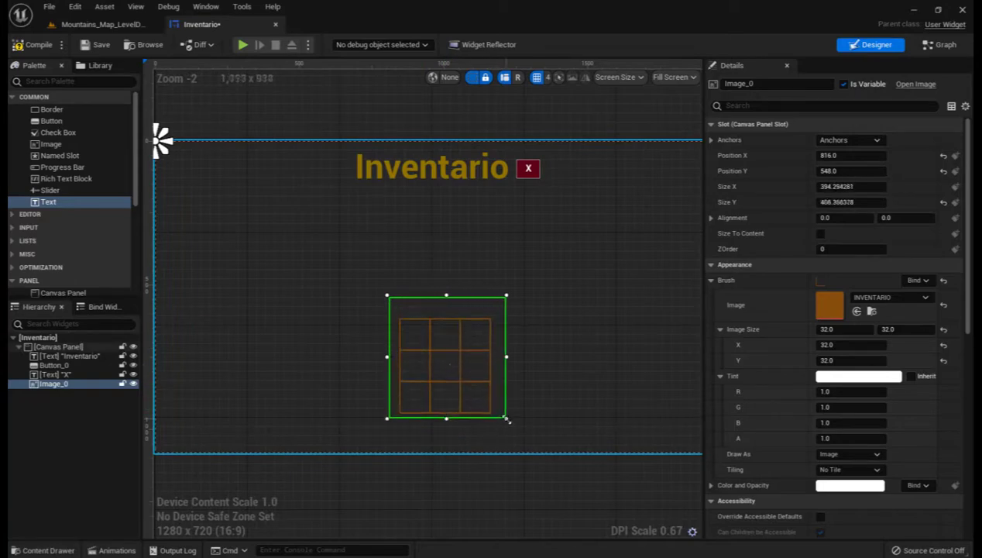
drag(432, 316, 232, 198)
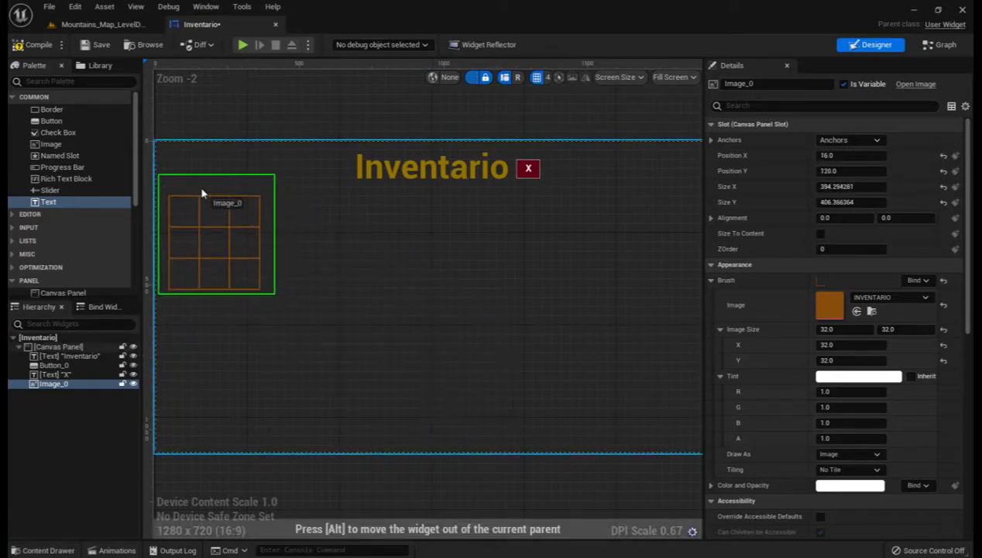
right_drag(322, 257, 427, 252)
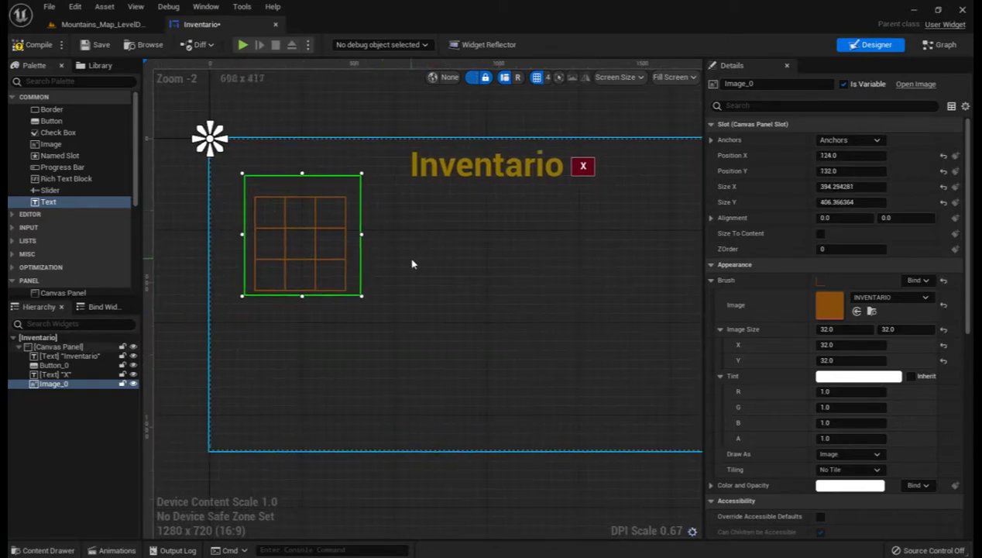
mouse_move(361, 296)
mouse_down()
mouse_move(419, 348)
mouse_move(408, 346)
mouse_up()
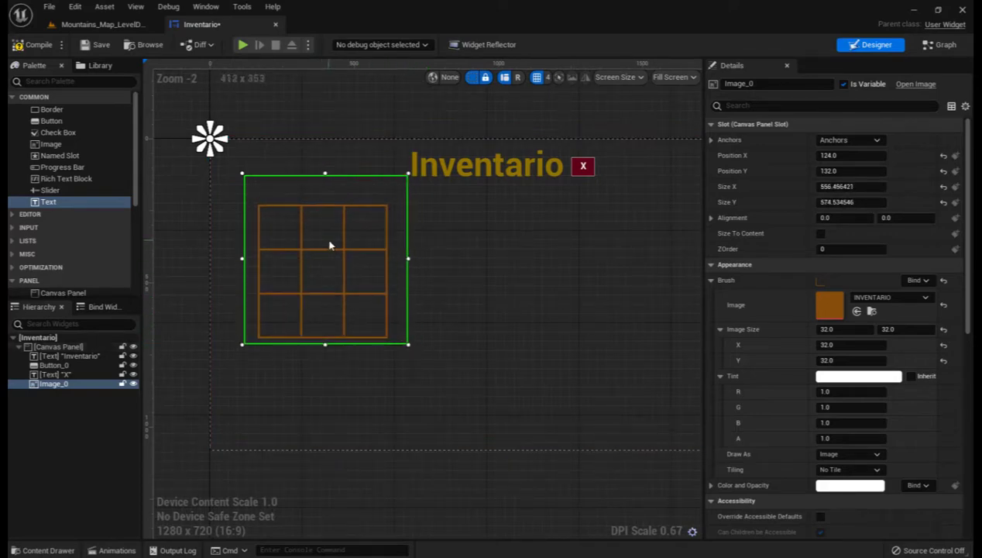
drag(329, 245, 307, 206)
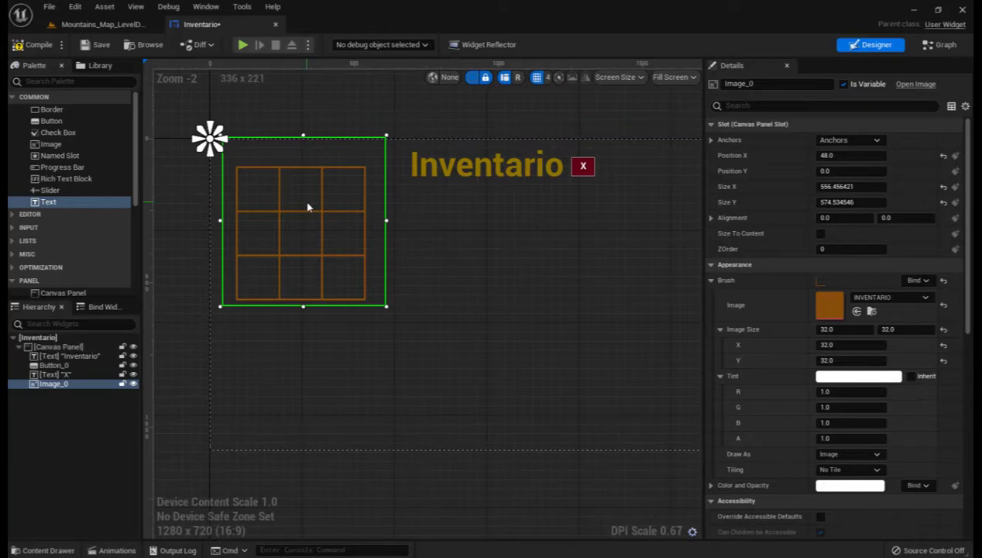
Step: Anchor the grid image to the top-left, then cut it and undo to restore it
click(844, 141)
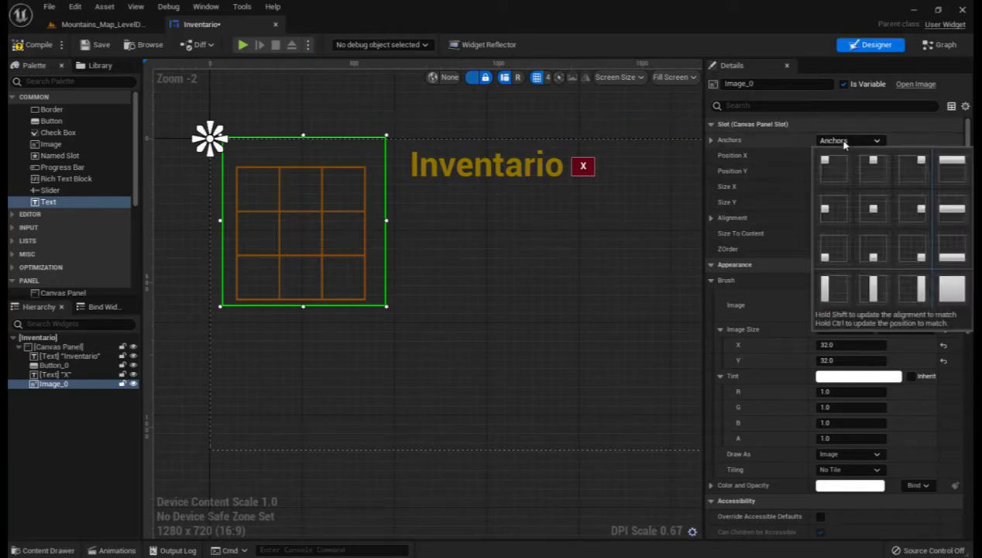
click(834, 167)
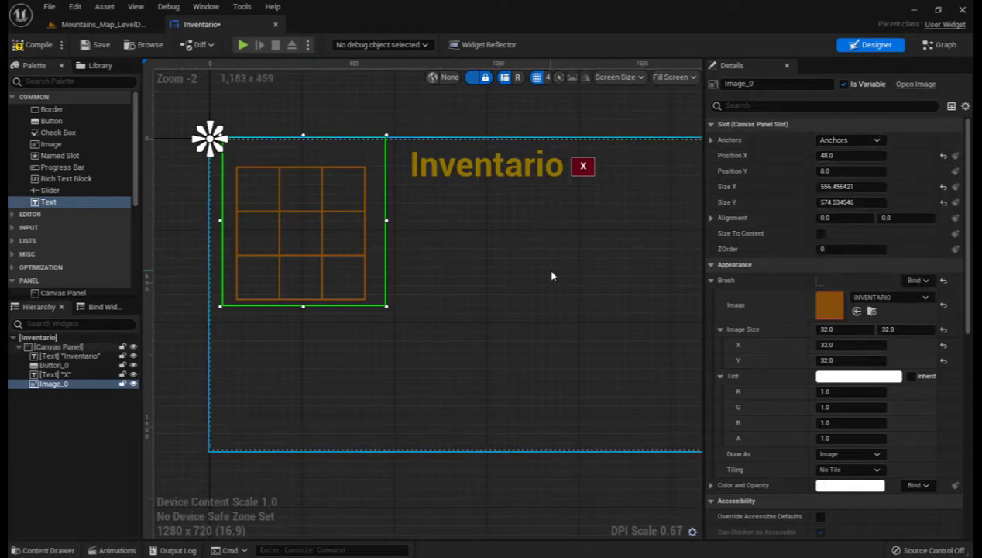
right_click(316, 206)
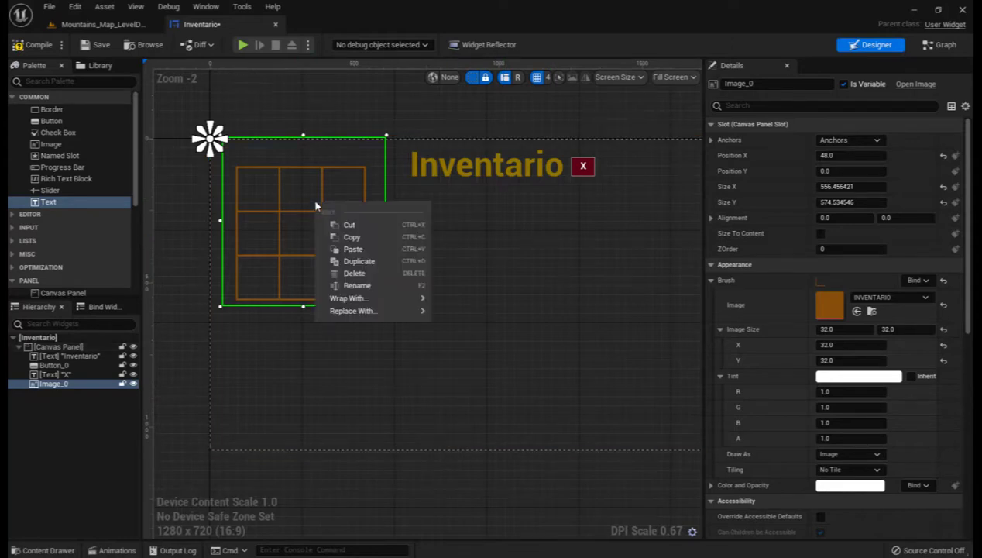
click(347, 225)
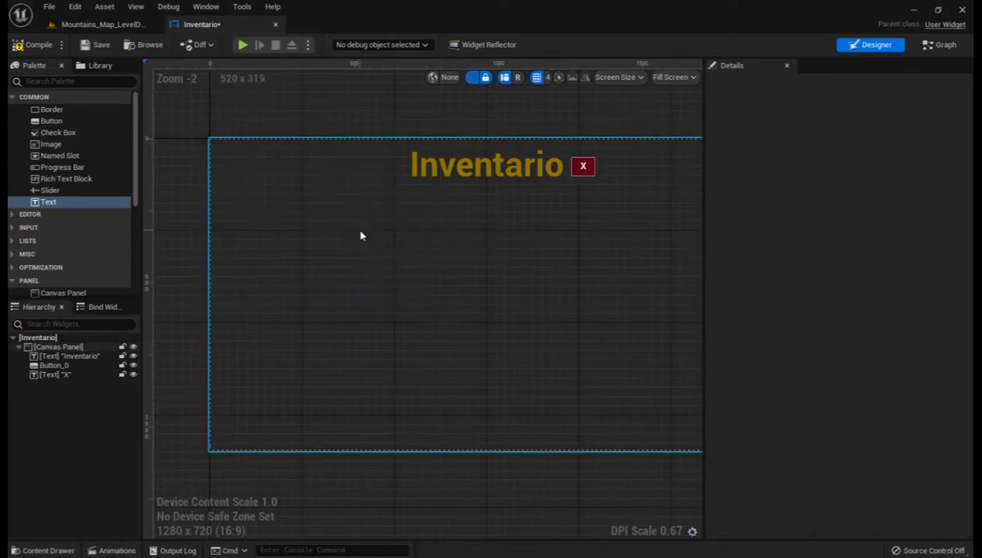
key(ctrl+z)
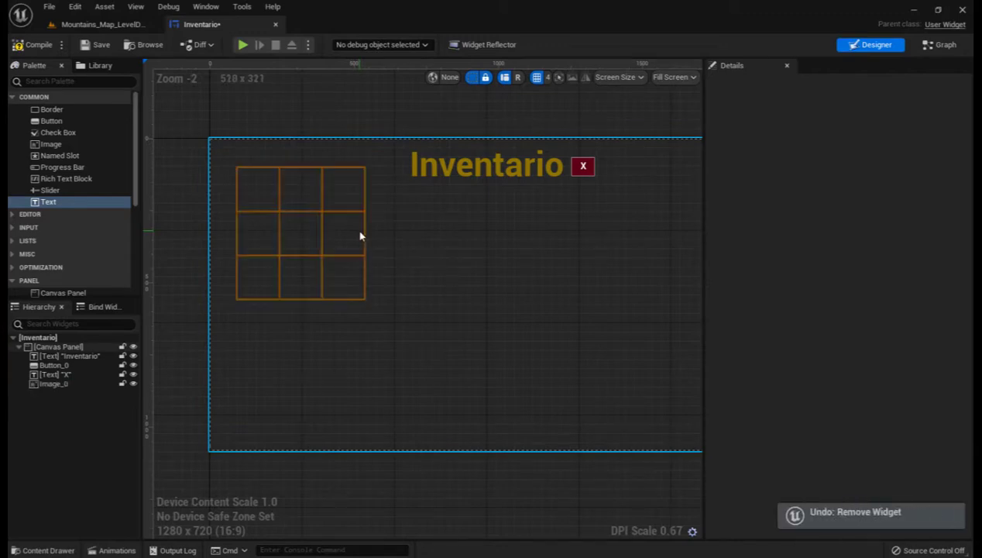
click(351, 233)
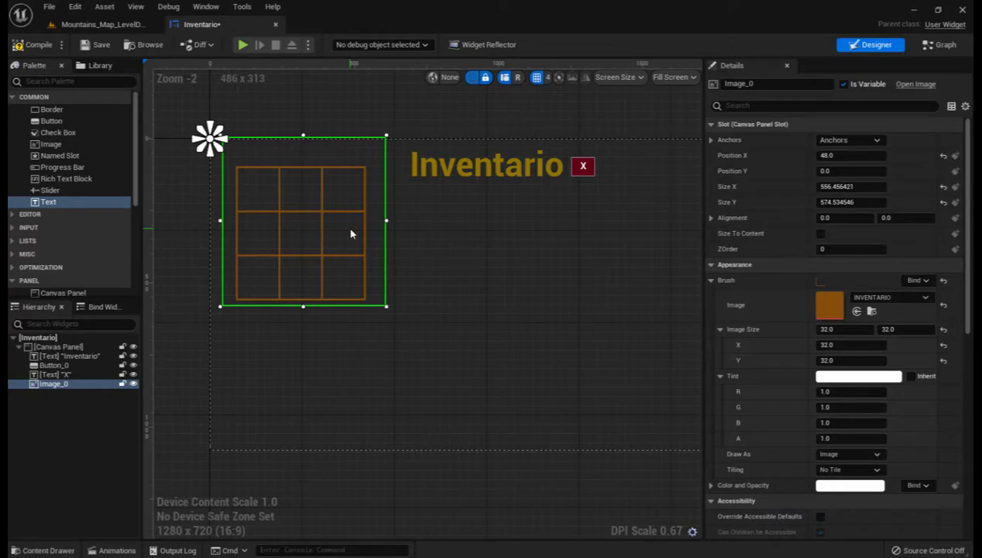
Step: Place a copy of the grid below the first one, anchored to the bottom-left
key(ctrl+v)
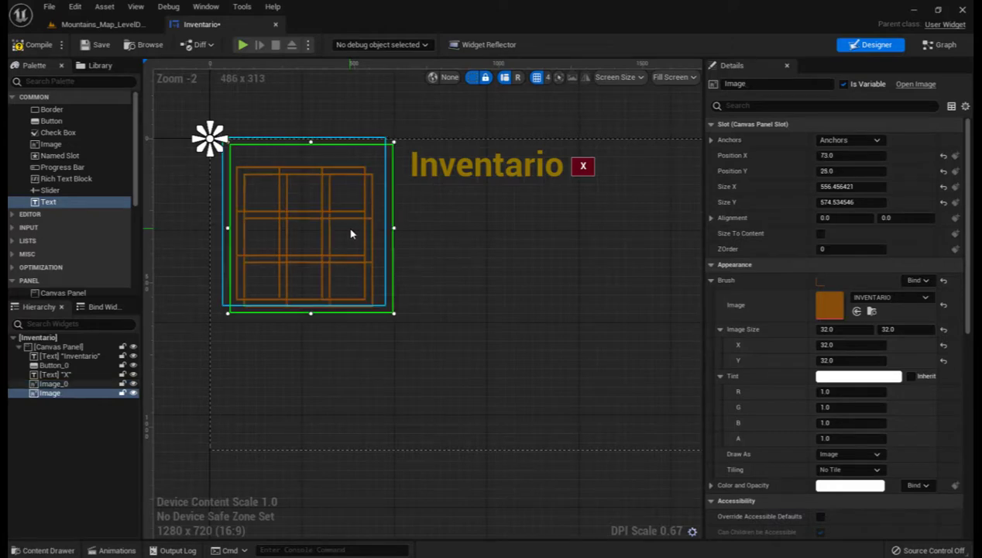
mouse_move(351, 234)
mouse_down()
mouse_move(326, 302)
mouse_move(328, 286)
mouse_up()
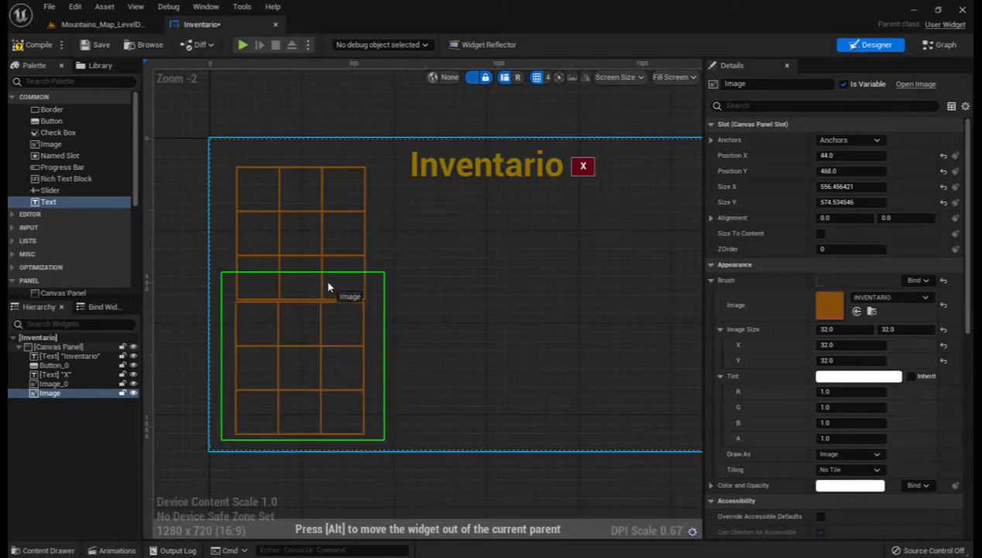
drag(327, 286, 329, 285)
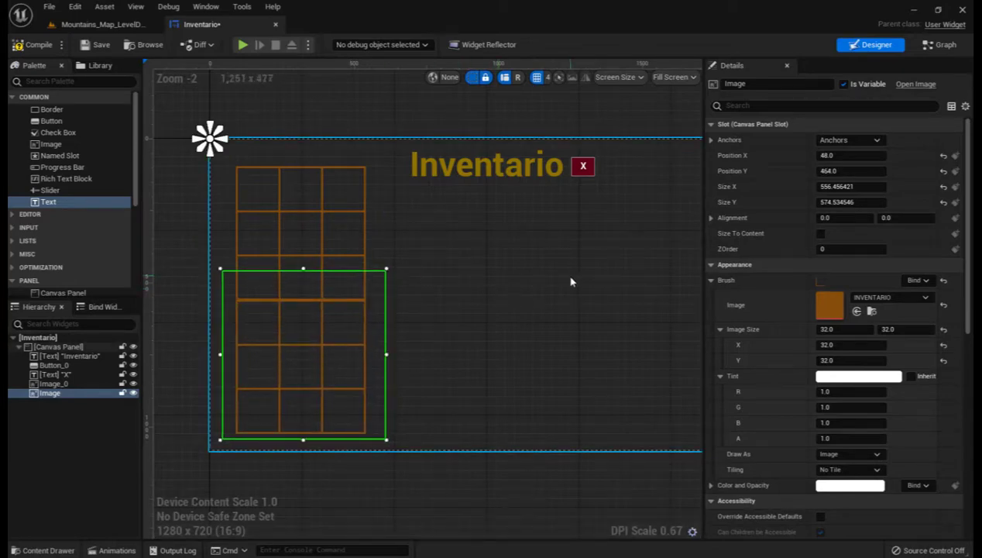
right_drag(568, 276, 539, 274)
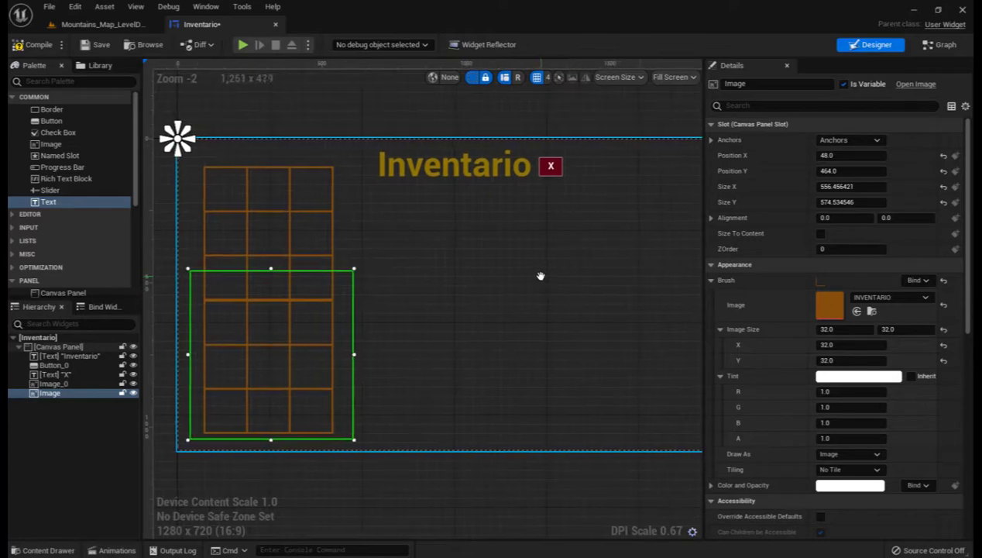
click(841, 141)
click(825, 256)
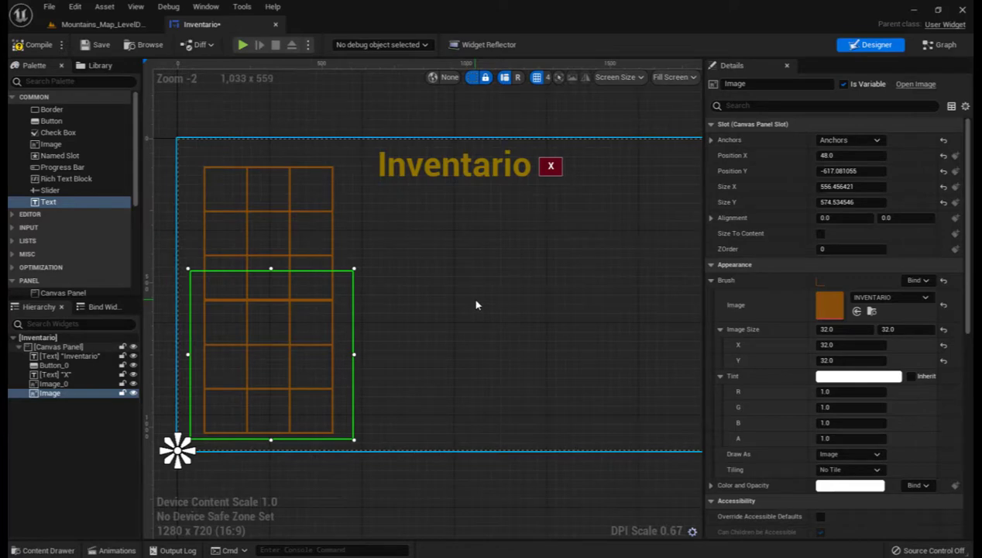
Step: Duplicate the grid into the top-right corner and anchor it top-right
key(ctrl+d)
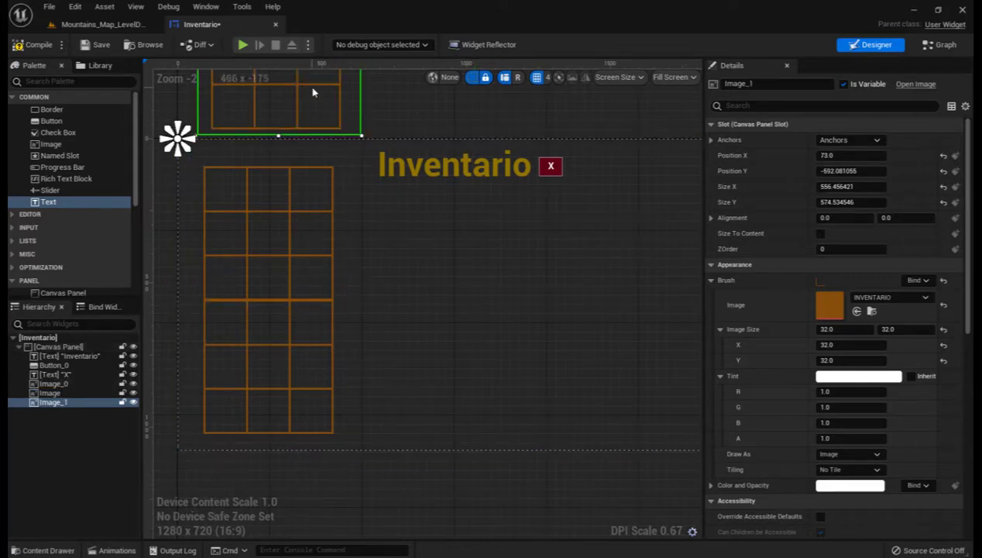
drag(313, 92, 518, 289)
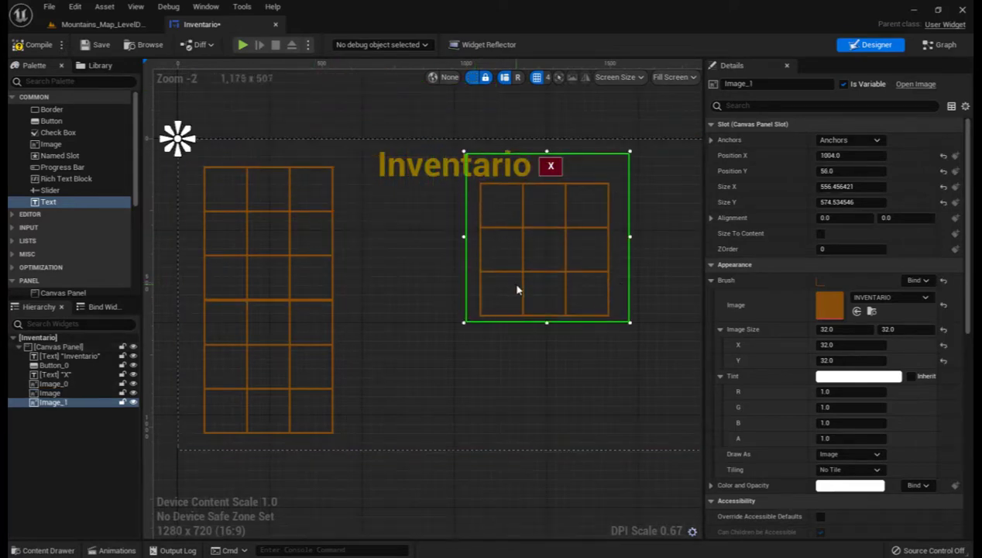
scroll(517, 290, down, 1)
mouse_move(517, 289)
right_down()
mouse_move(452, 332)
mouse_move(520, 340)
right_up()
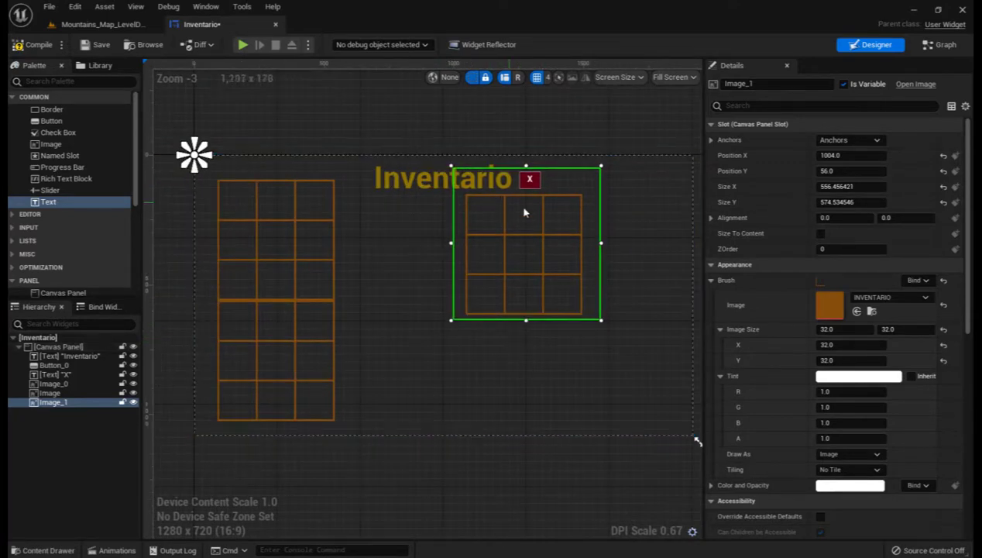
mouse_move(524, 212)
mouse_down()
mouse_move(608, 235)
mouse_move(609, 208)
mouse_up()
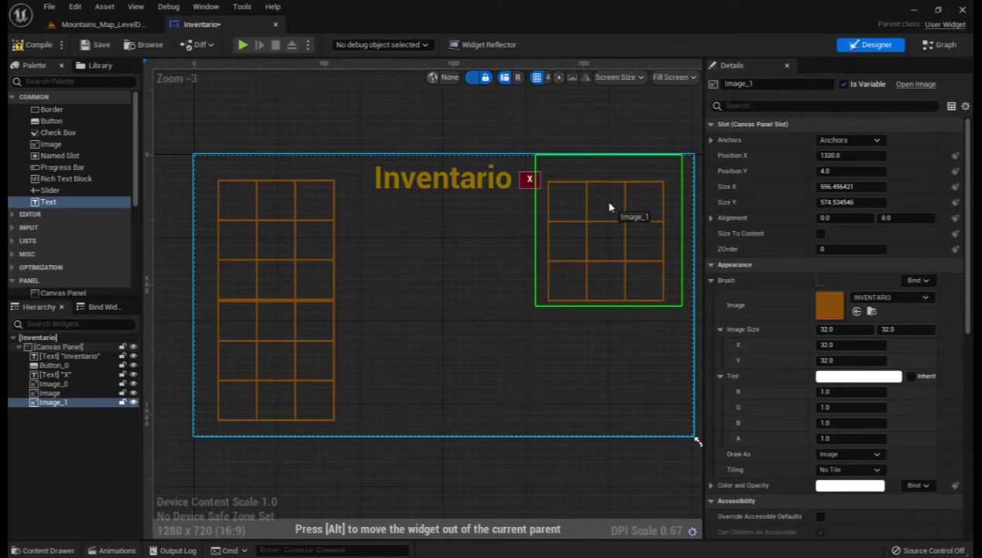
drag(608, 207, 610, 206)
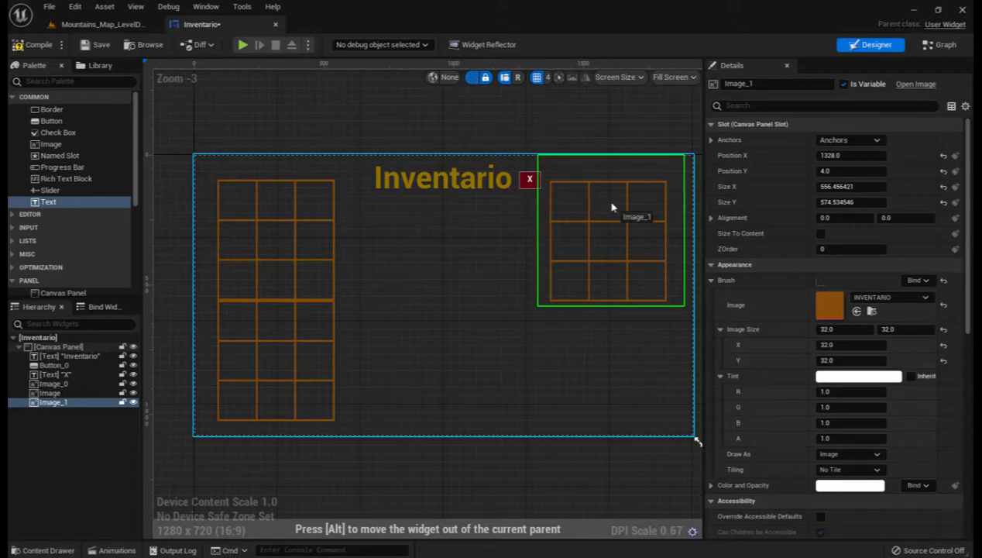
drag(611, 207, 611, 206)
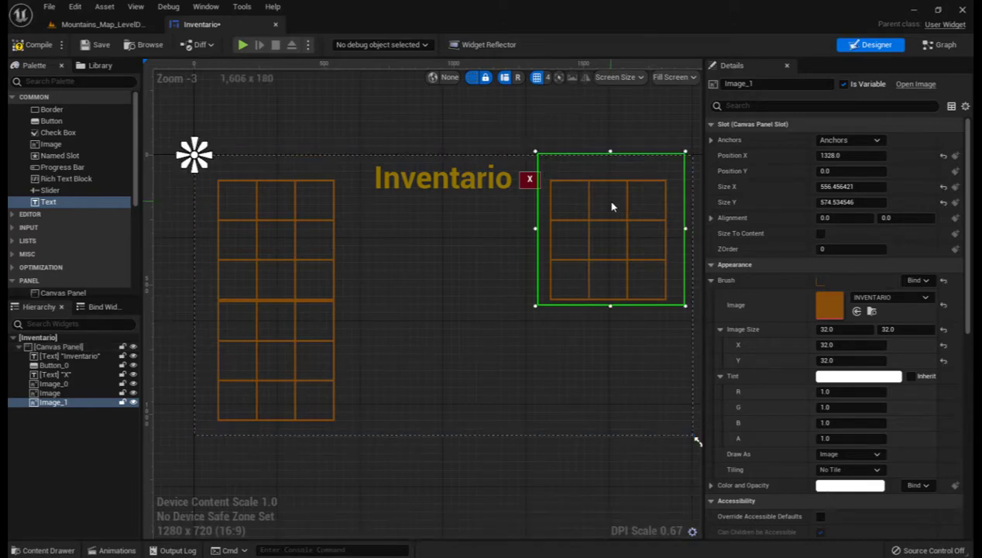
click(850, 141)
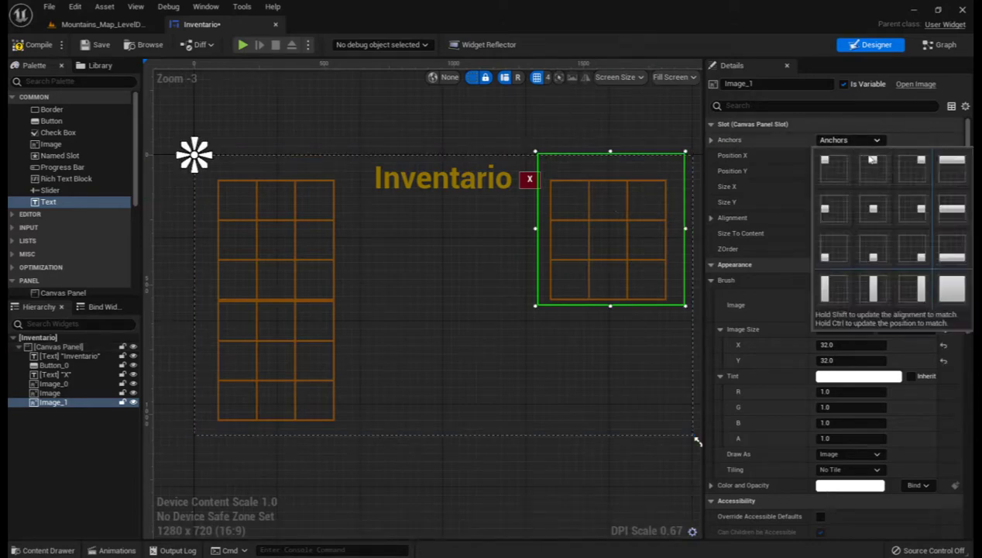
click(916, 173)
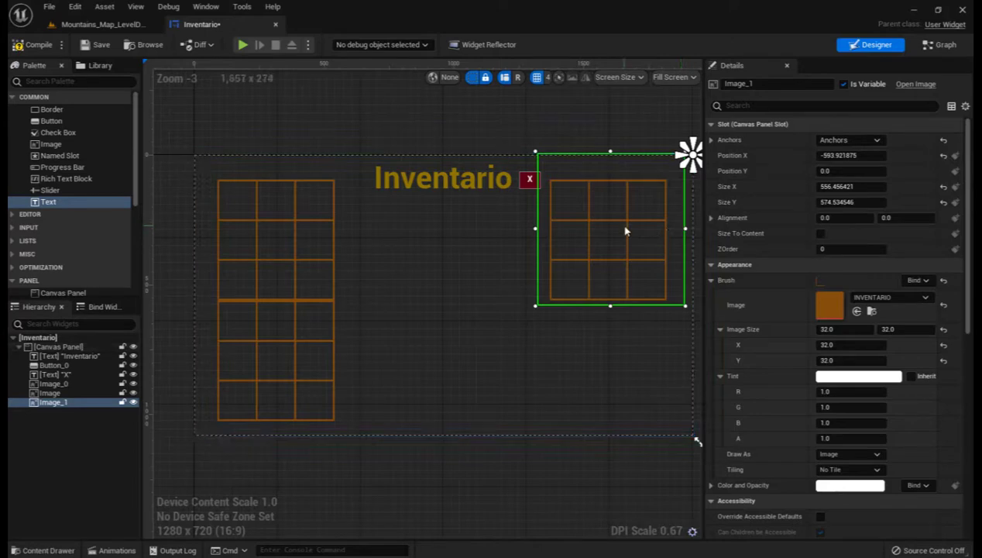
Step: Duplicate the grid below the top-right one, anchored bottom-right, then select the canvas panel
key(ctrl+d)
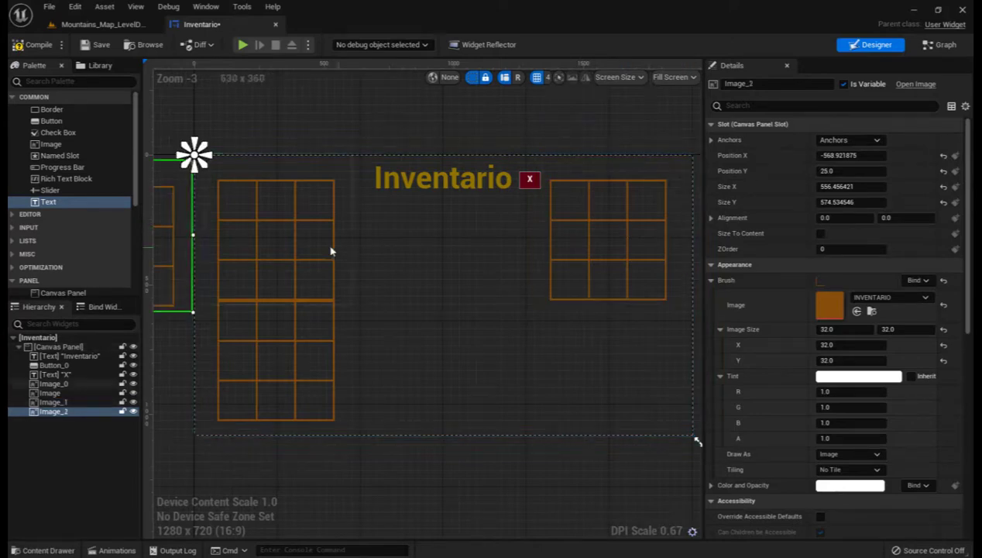
mouse_move(168, 233)
mouse_down()
mouse_move(504, 385)
mouse_move(657, 352)
mouse_up()
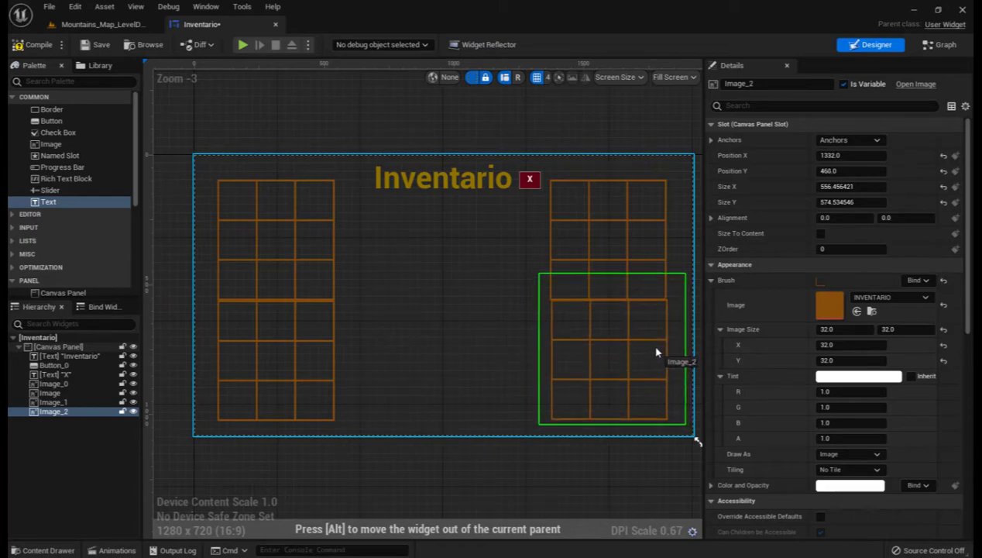
drag(657, 352, 653, 349)
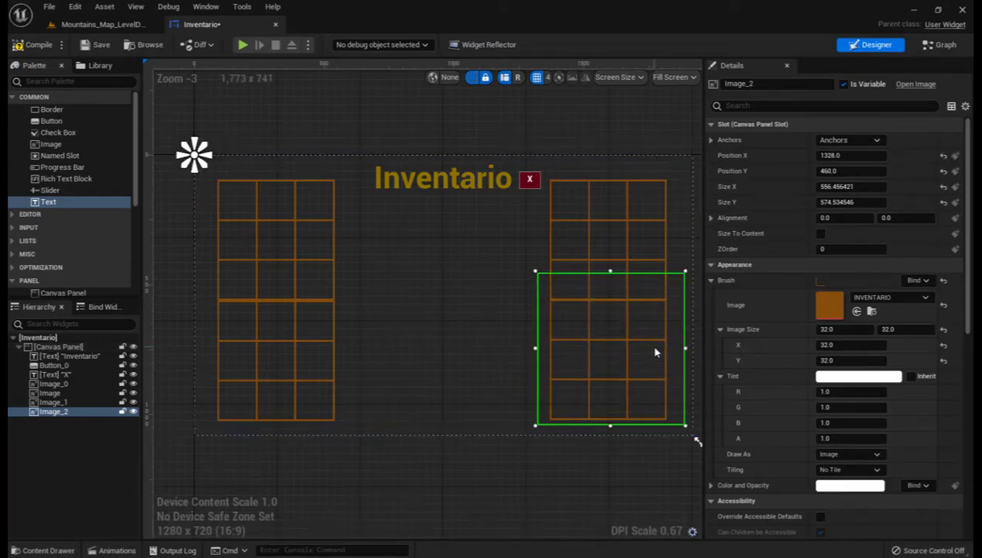
click(848, 140)
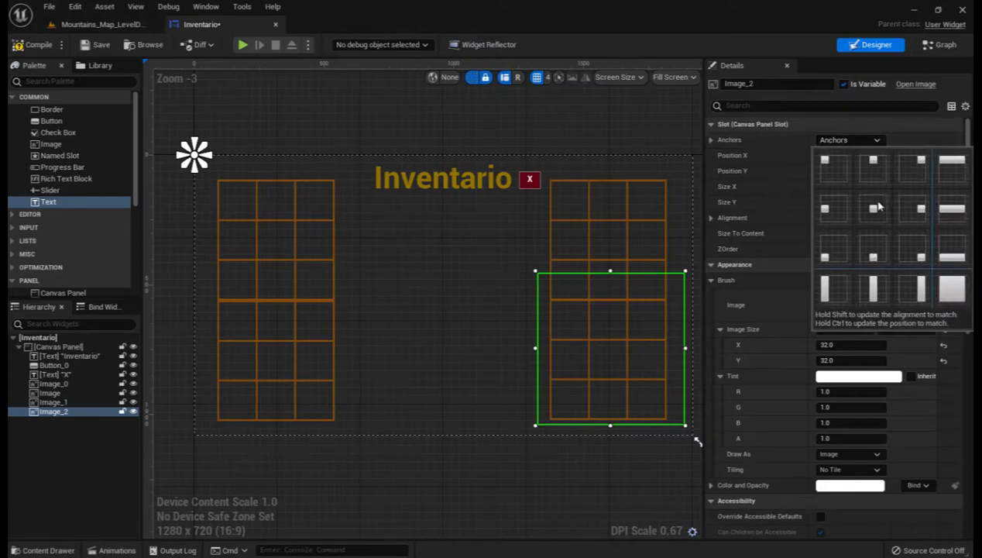
click(918, 257)
scroll(491, 313, down, 1)
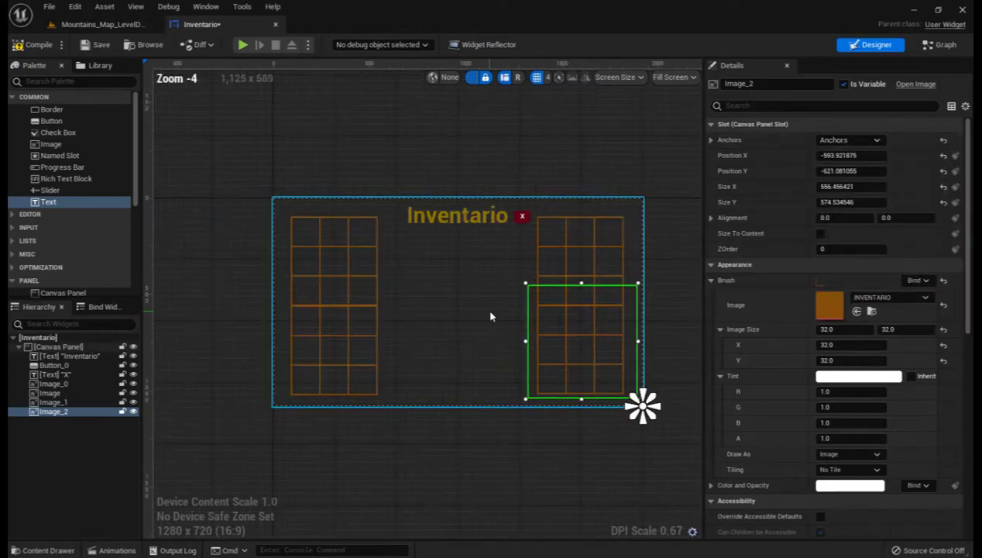
mouse_move(491, 313)
right_down()
mouse_move(379, 315)
mouse_move(428, 328)
right_up()
click(375, 320)
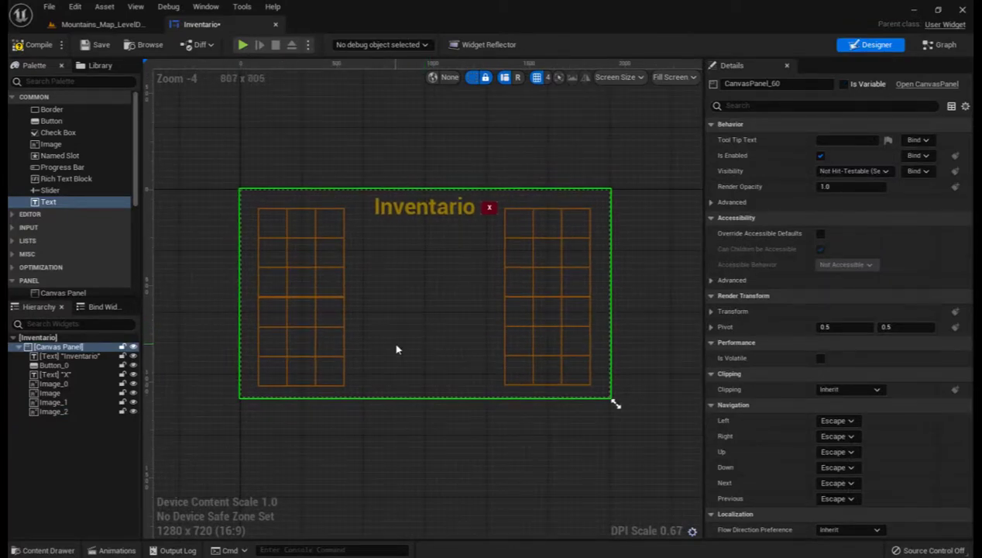
scroll(395, 349, up, 1)
scroll(395, 349, down, 2)
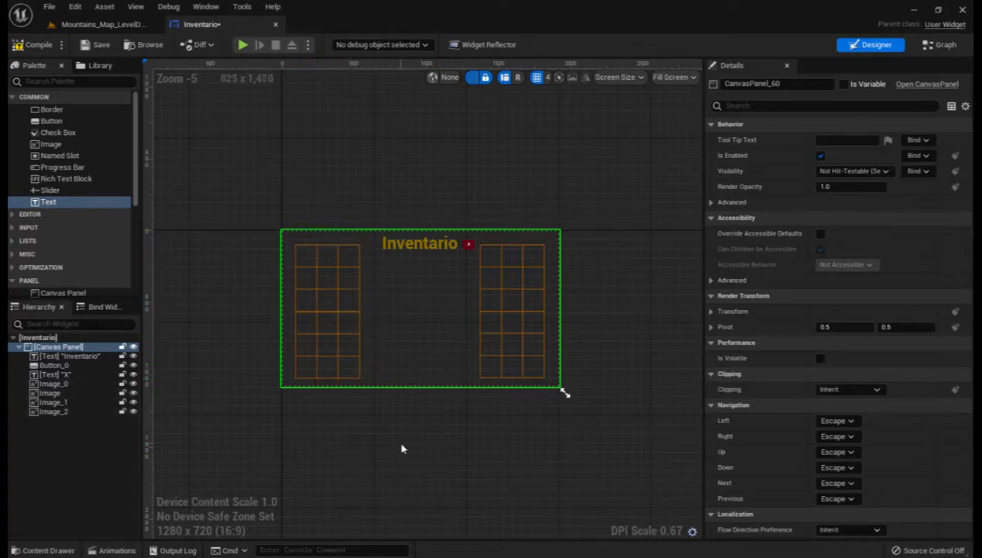
right_drag(392, 444, 402, 437)
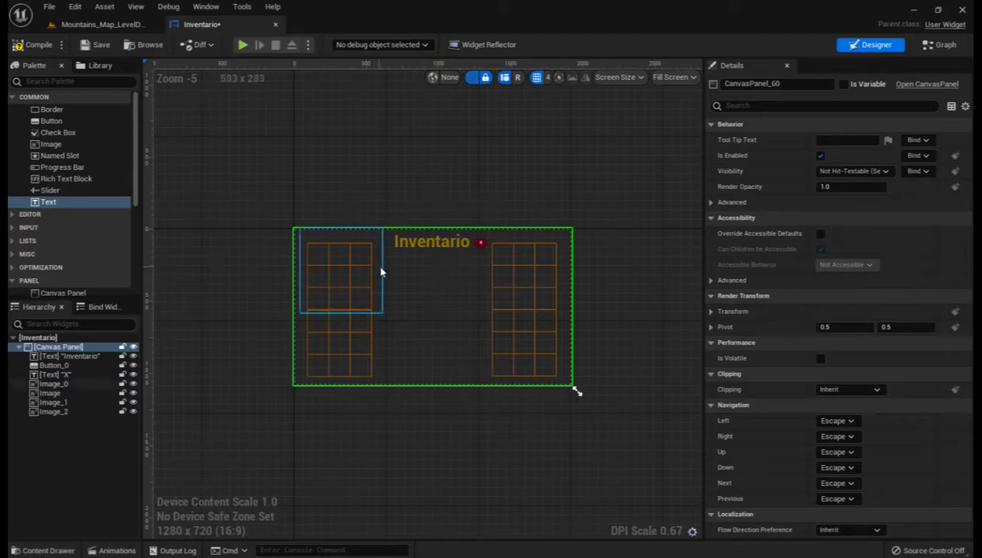
scroll(426, 288, up, 1)
scroll(429, 290, up, 1)
scroll(428, 290, down, 3)
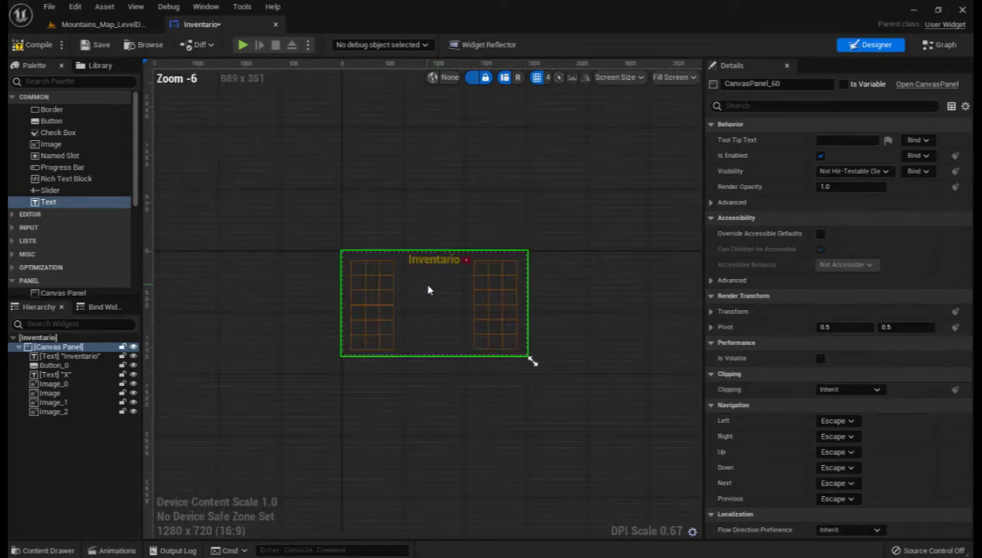
scroll(438, 402, up, 1)
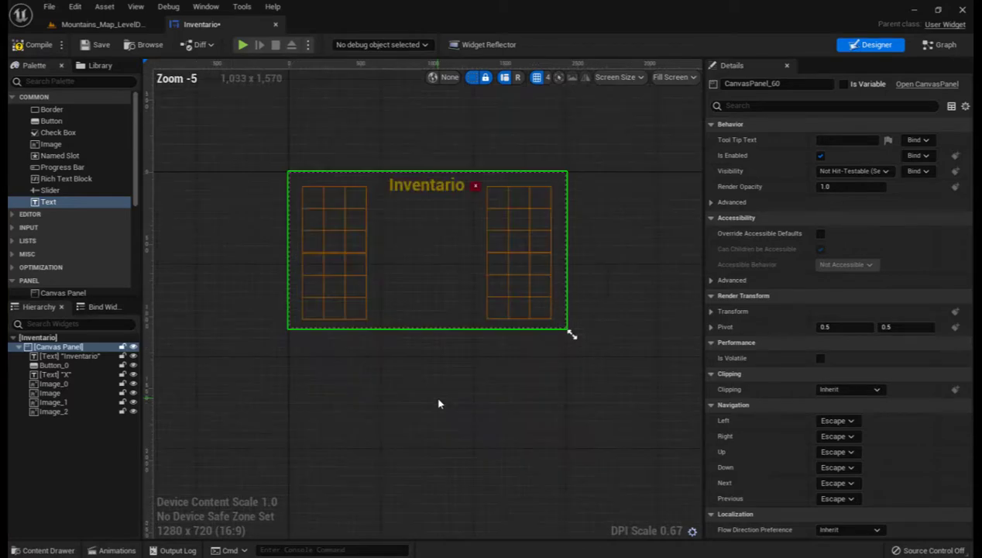
scroll(438, 401, down, 2)
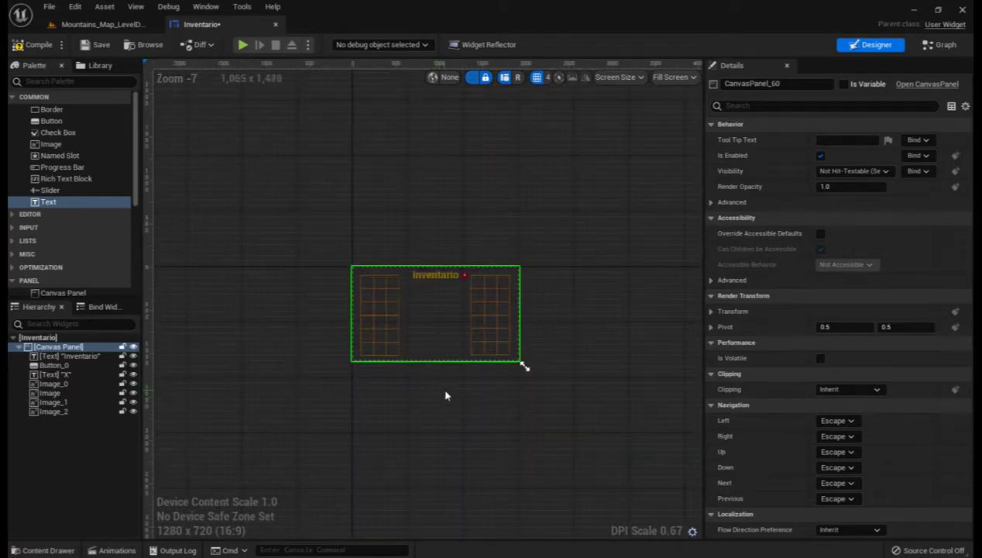
scroll(469, 410, up, 3)
scroll(469, 409, down, 2)
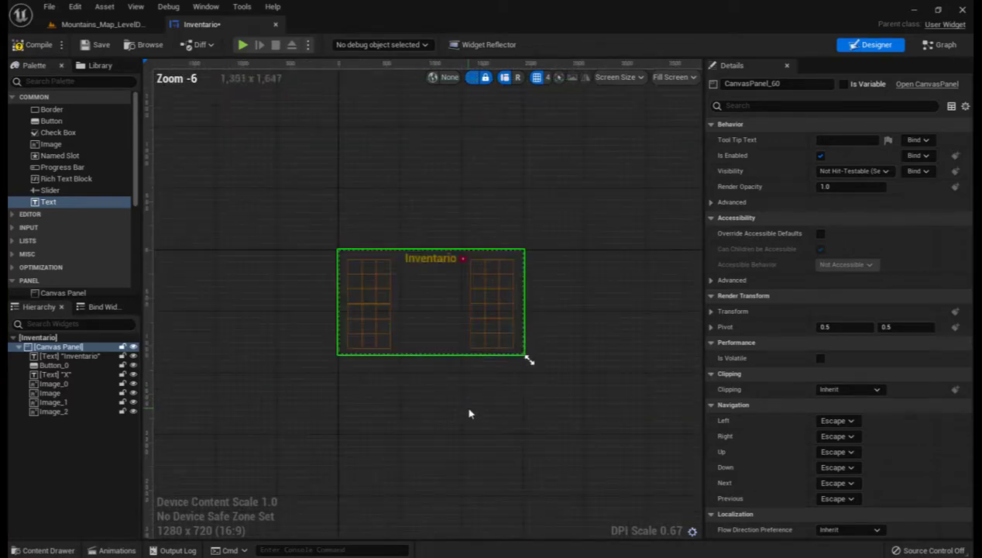
right_drag(440, 395, 457, 419)
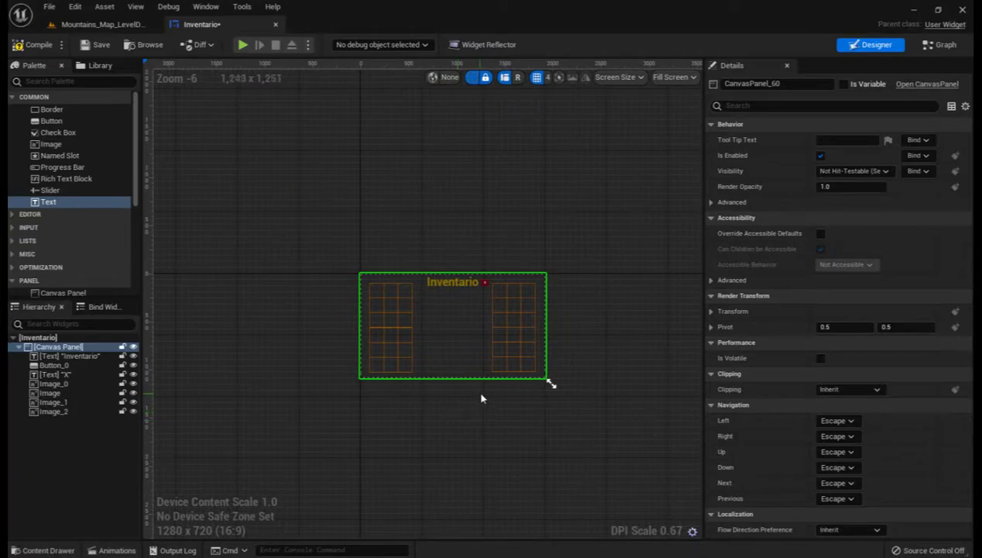
scroll(435, 405, up, 1)
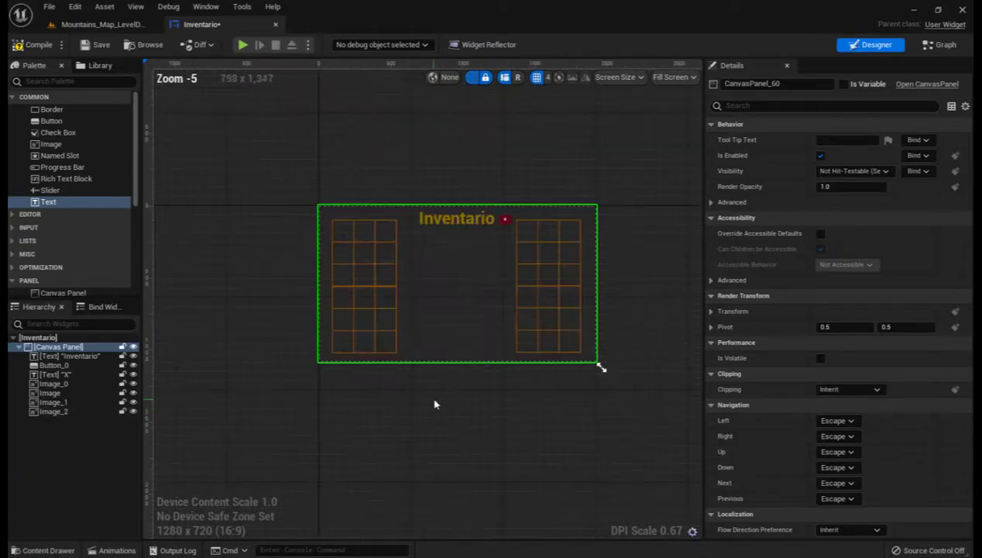
right_drag(437, 392, 434, 405)
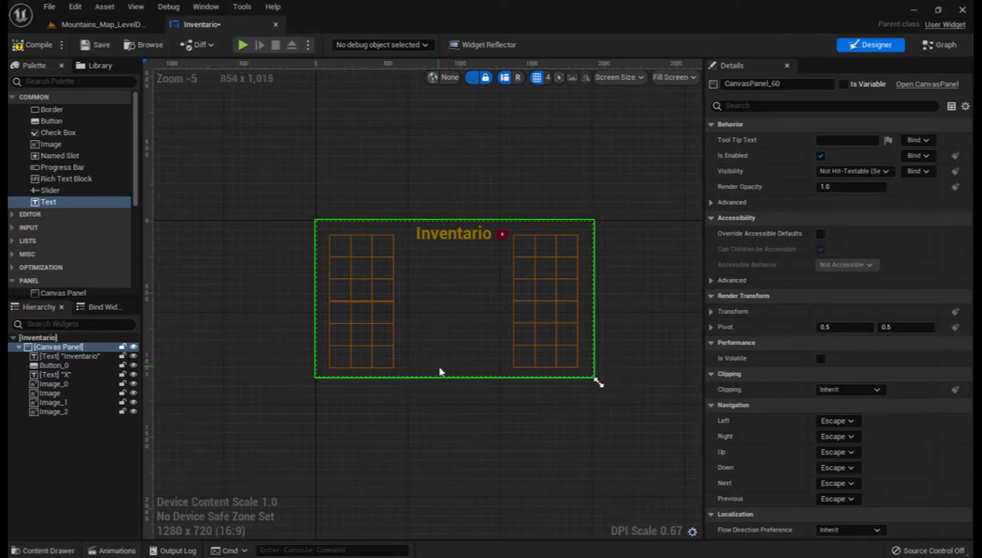
Step: Select Button_0 and add its On Pressed event from the Events section of Details
click(504, 235)
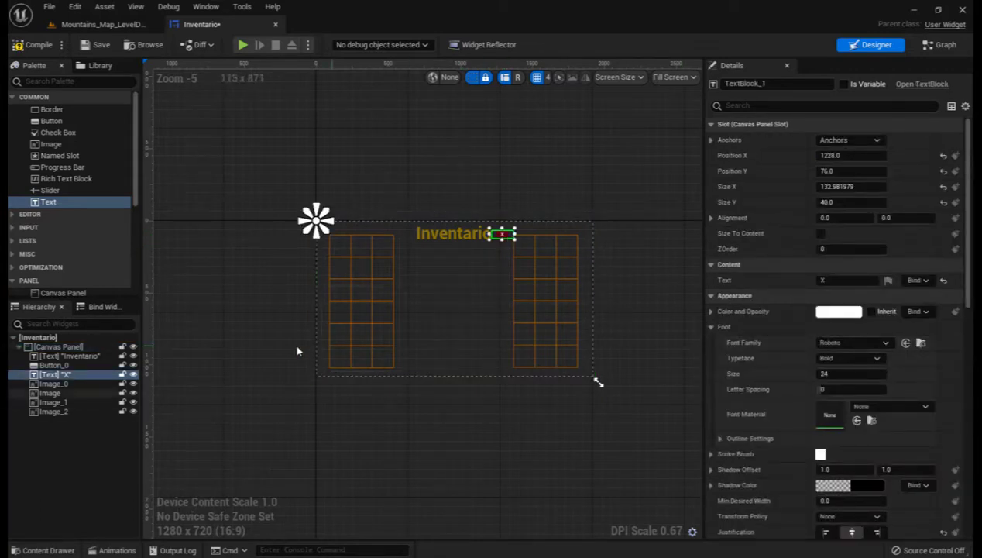
click(89, 367)
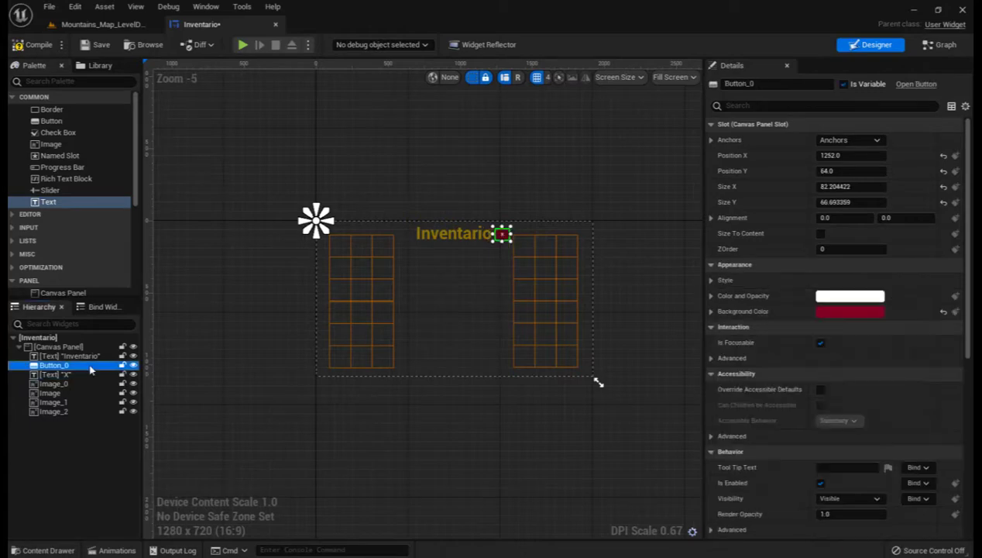
scroll(879, 347, down, 1)
scroll(879, 349, down, 3)
scroll(880, 350, down, 3)
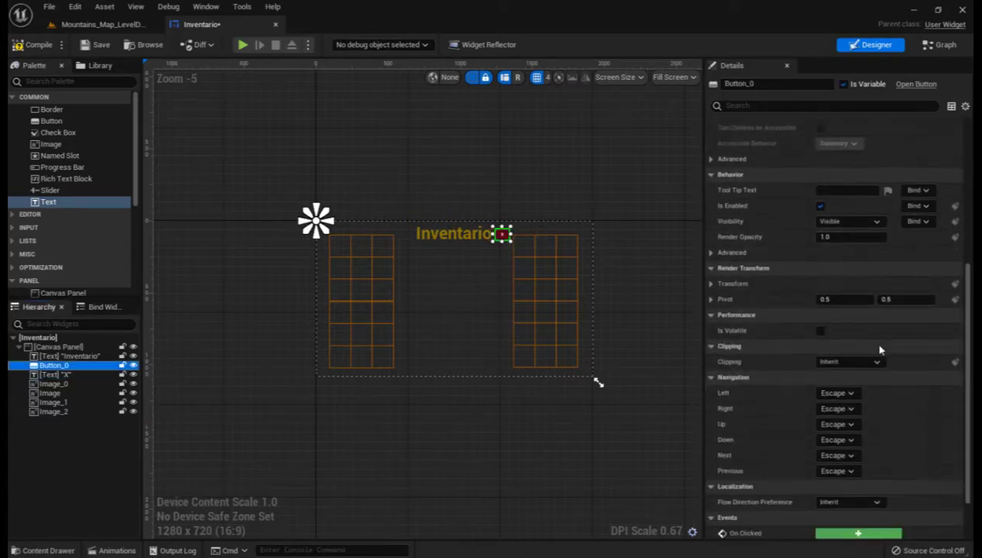
scroll(879, 349, down, 2)
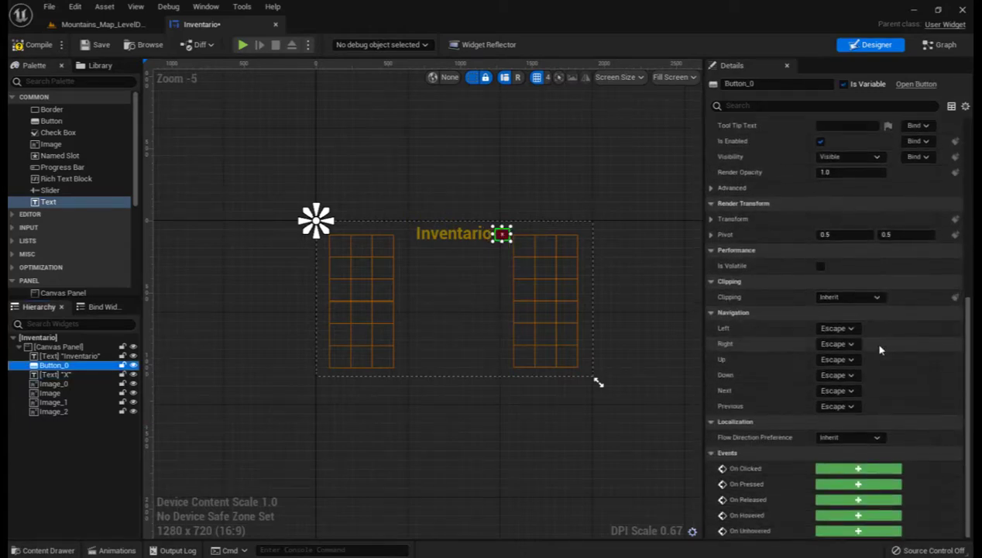
click(862, 487)
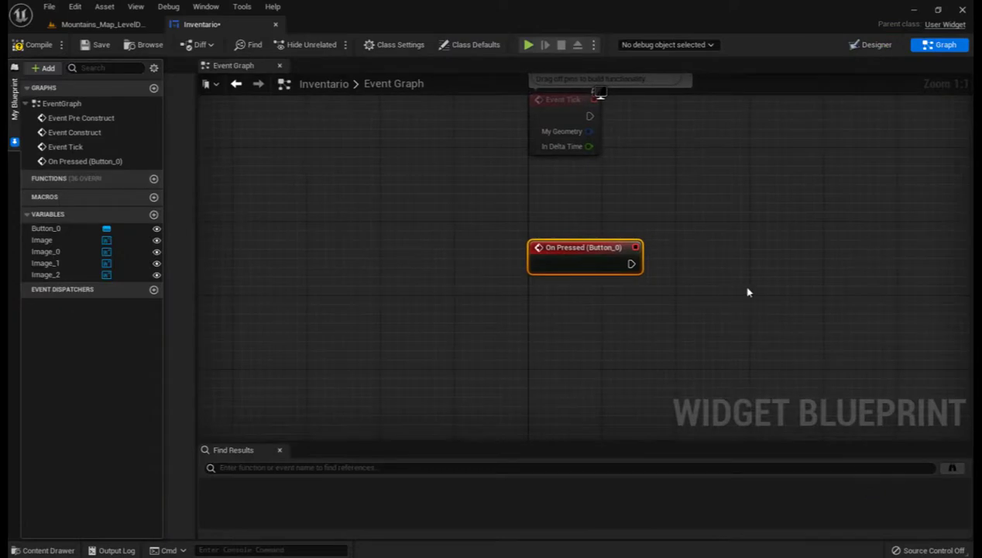
Step: Wire a Get Player Character node into the cast's Object input
right_drag(616, 320, 606, 321)
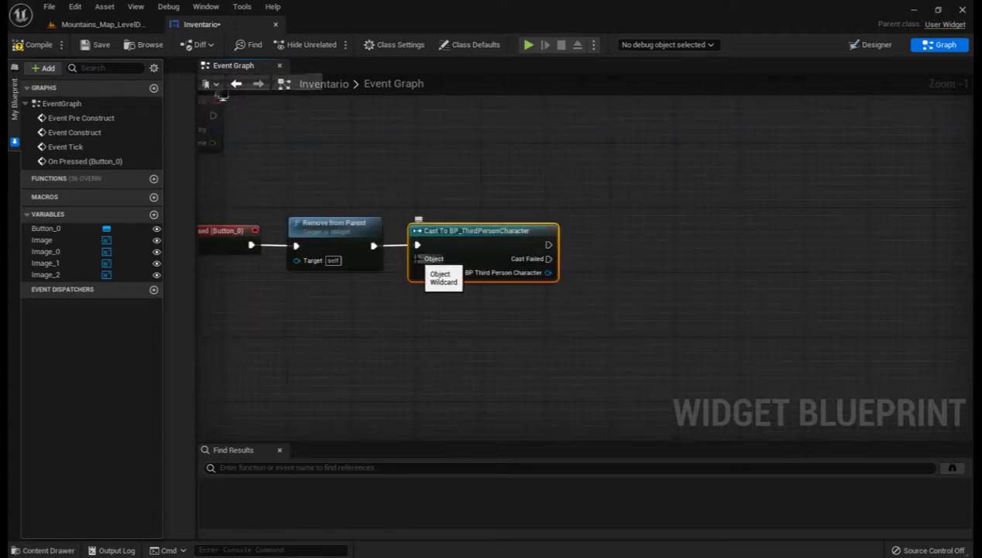
drag(419, 259, 404, 304)
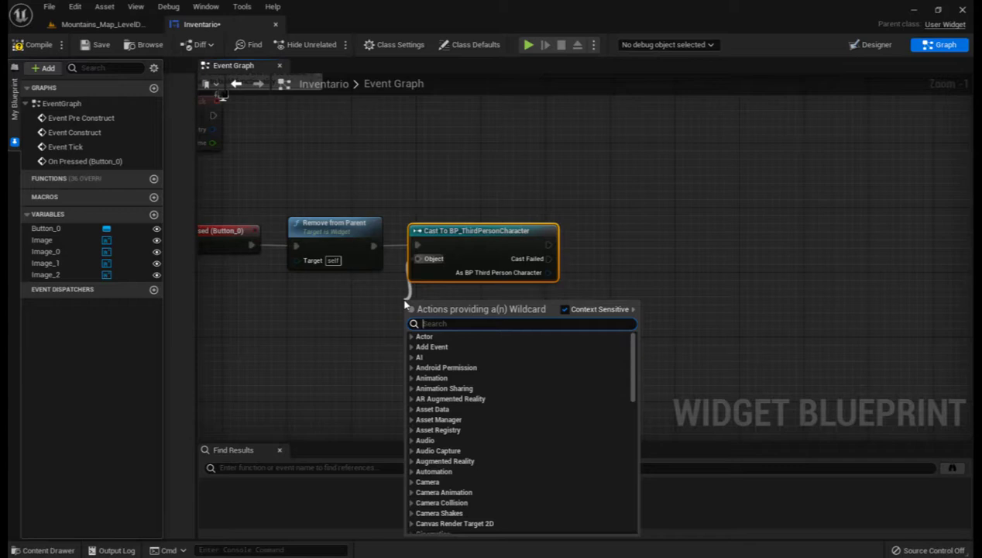
text(getp)
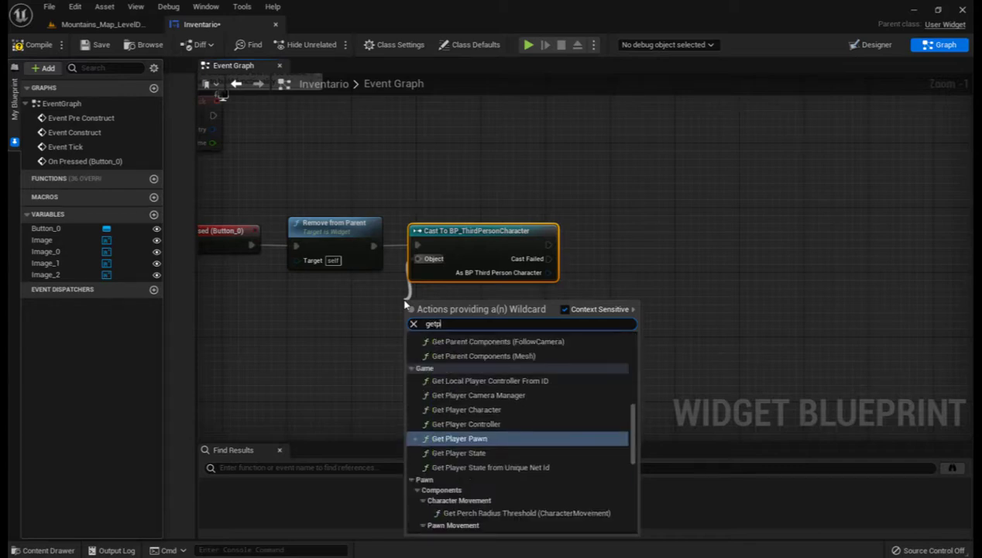
text(la)
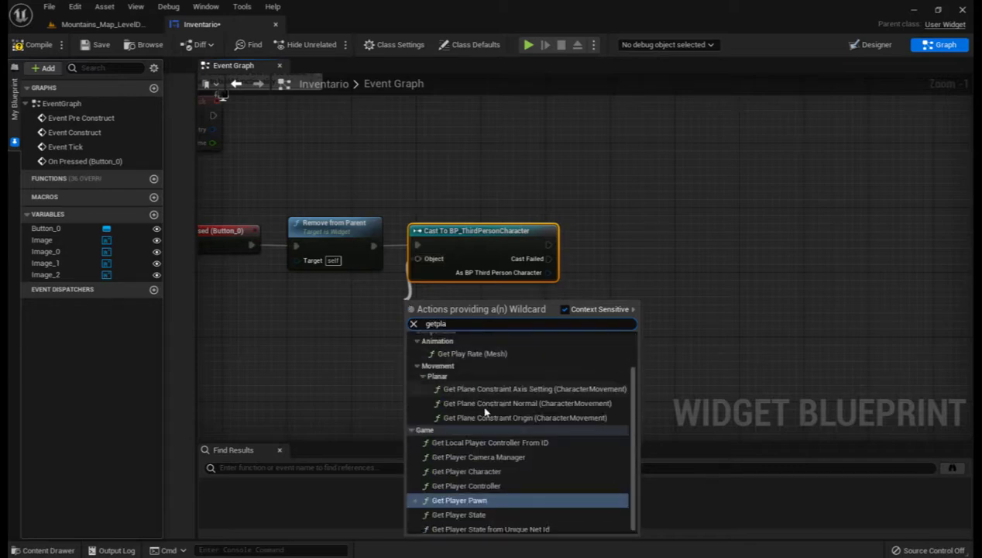
click(422, 471)
drag(453, 305, 502, 298)
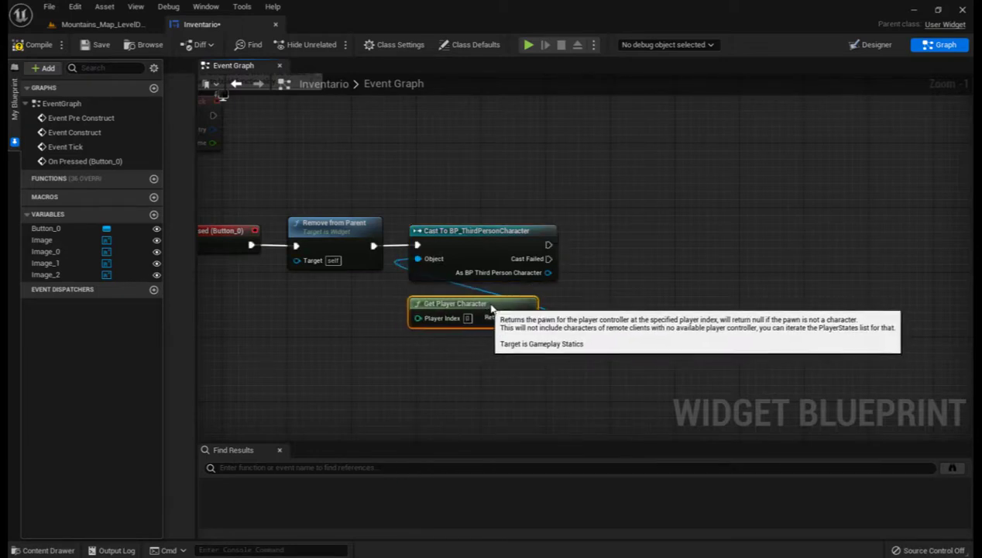
mouse_move(526, 333)
right_down()
mouse_move(517, 370)
mouse_move(402, 346)
right_up()
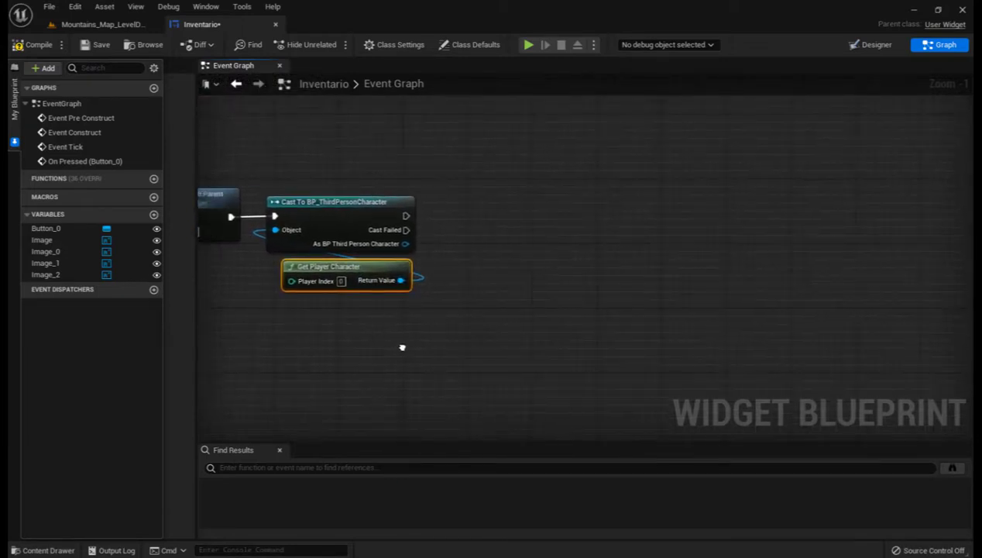
Step: Add a Get Player Controller node to the graph
right_click(321, 310)
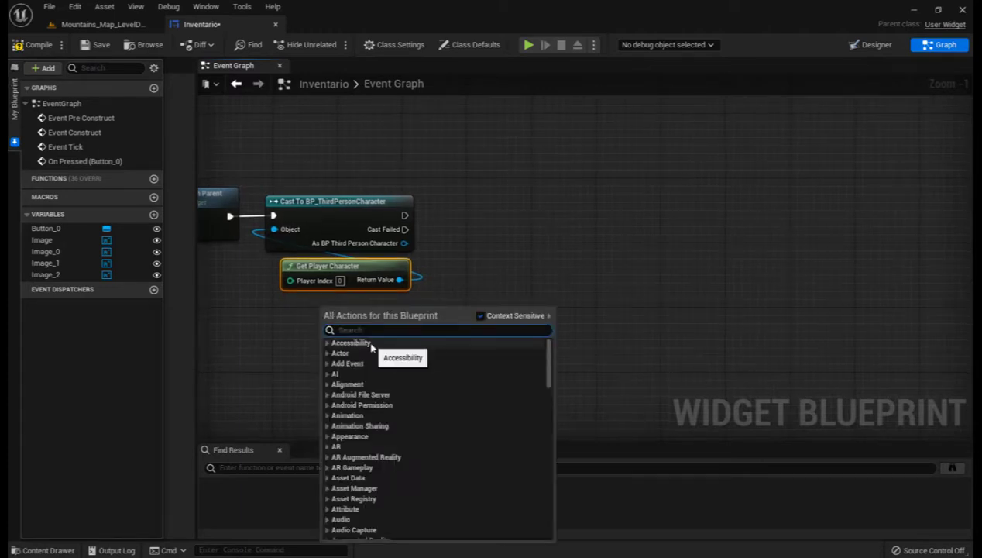
text(g)
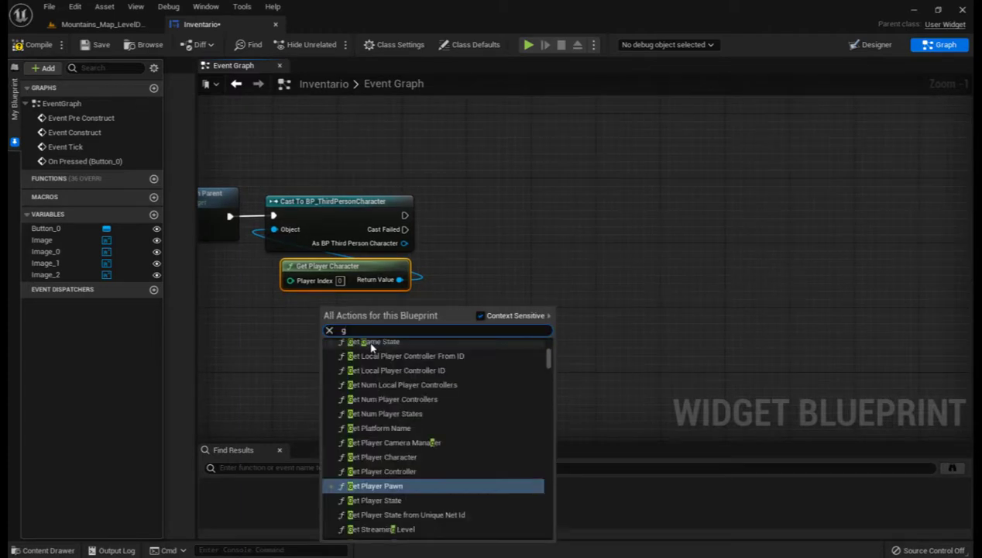
text(etpla)
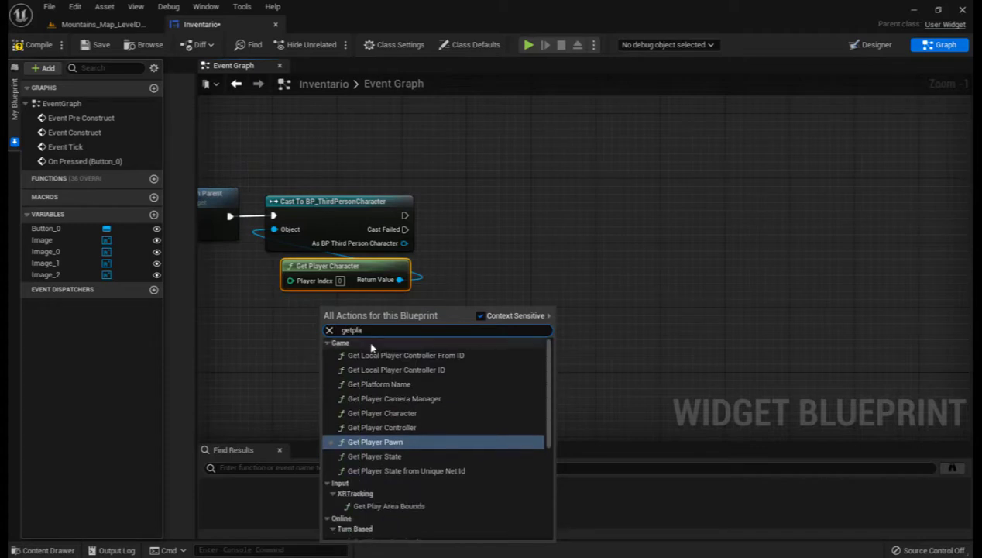
click(381, 428)
right_drag(487, 346, 411, 343)
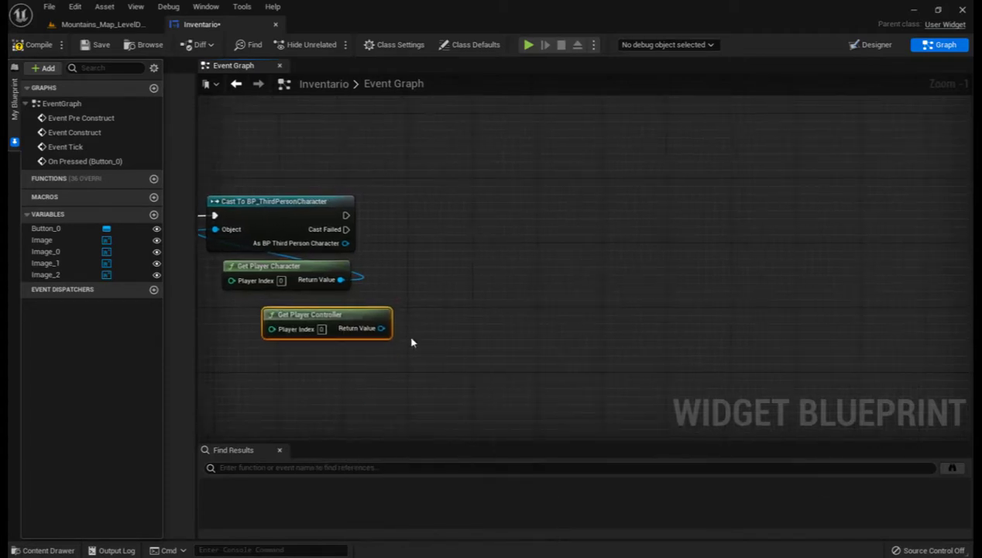
drag(381, 328, 397, 242)
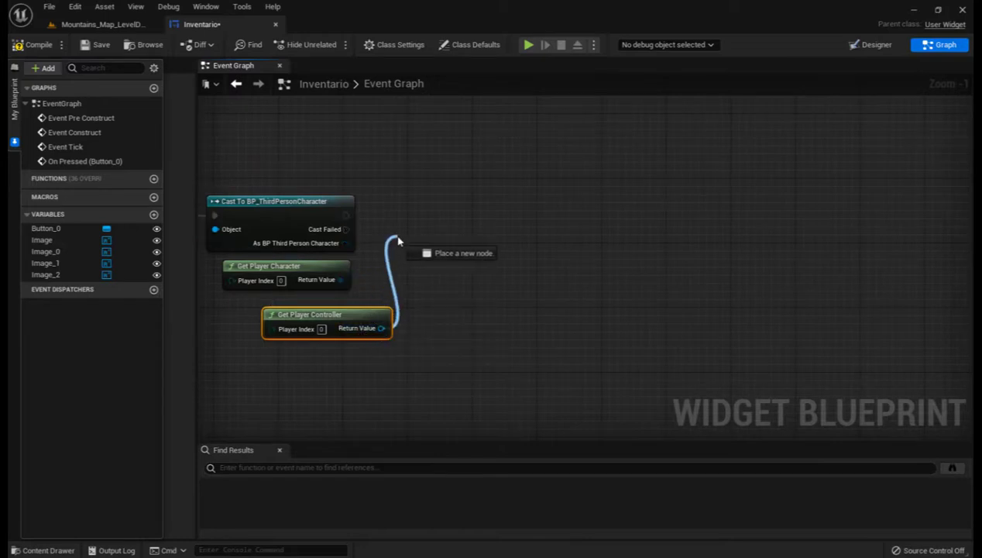
text(s)
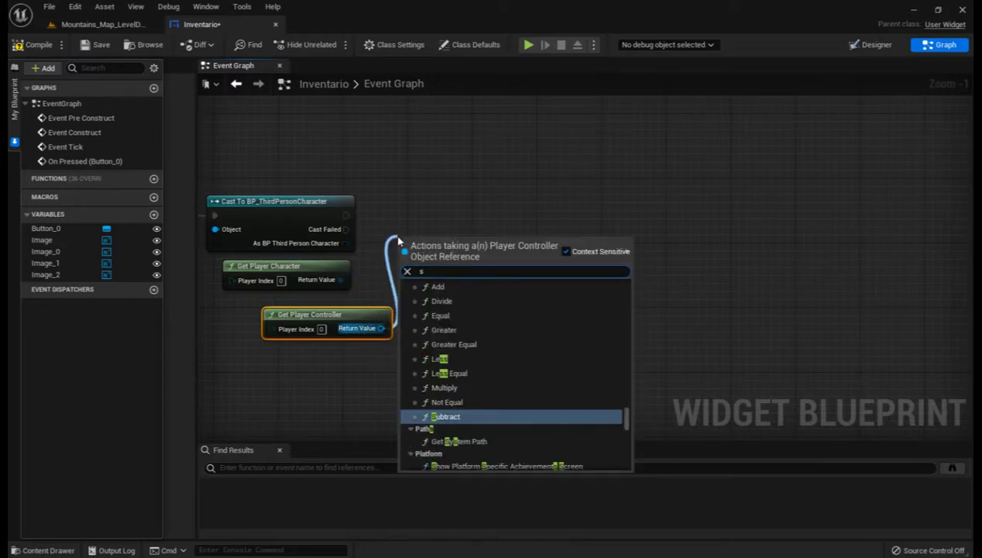
text(hou)
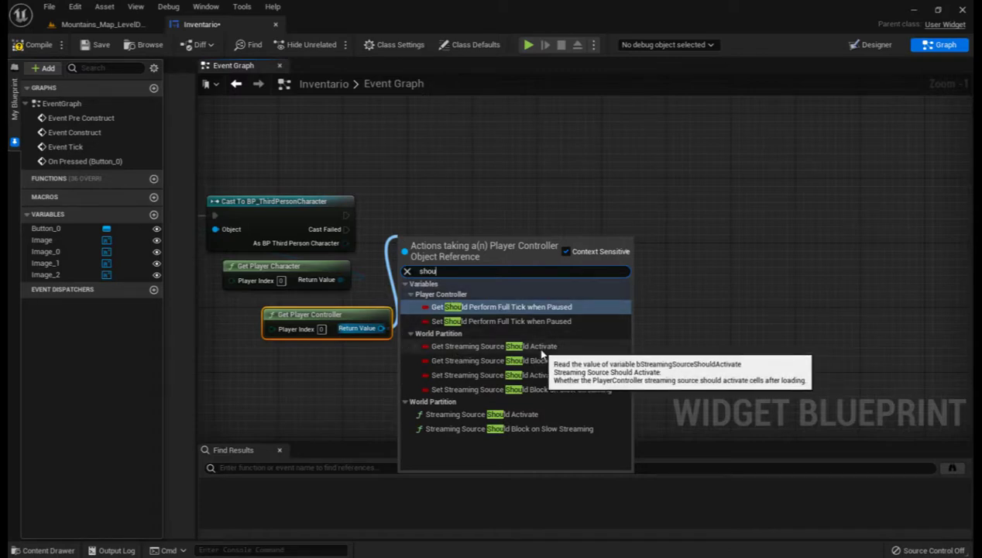
click(471, 215)
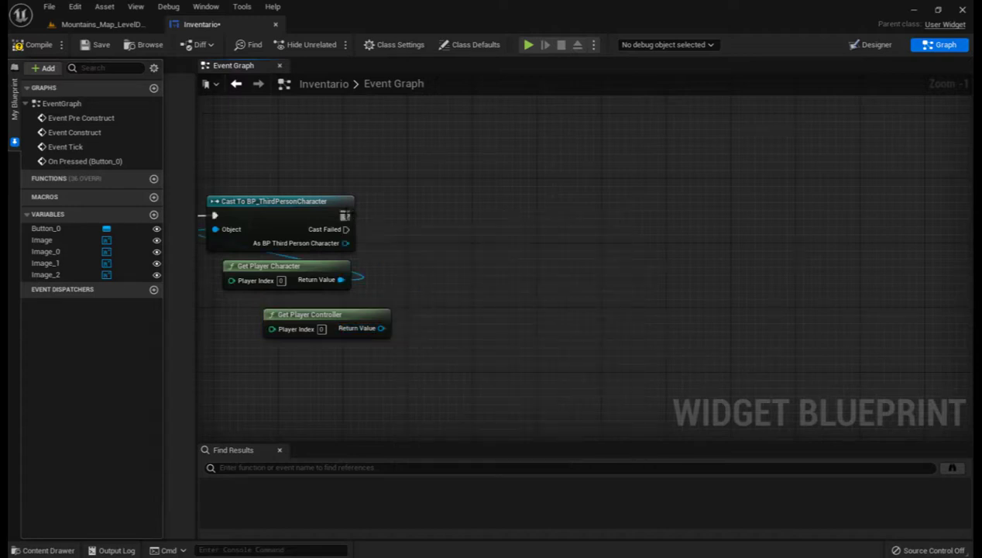
Step: Add a SET Show Mouse Cursor node on the controller and run it after the cast
drag(381, 331, 402, 304)
text(s)
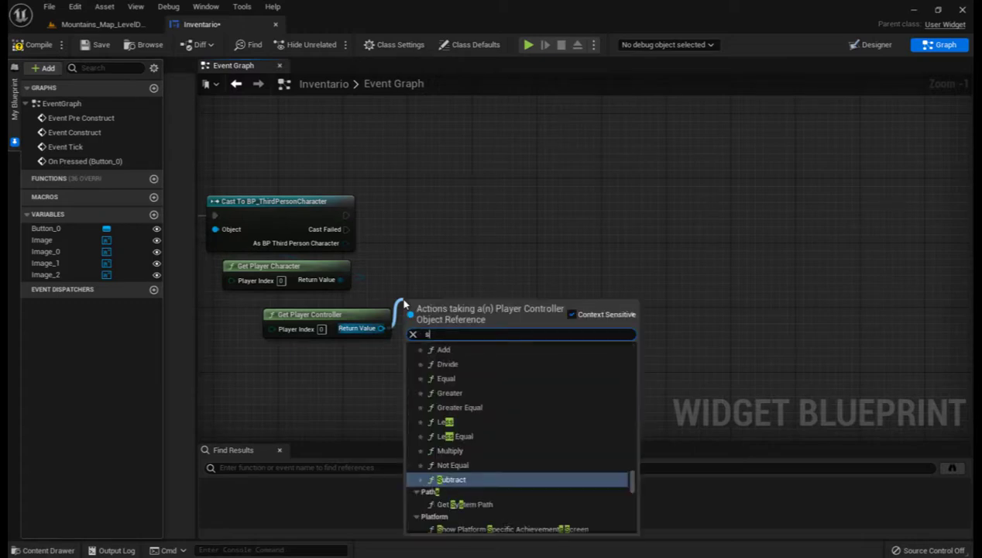
text(et)
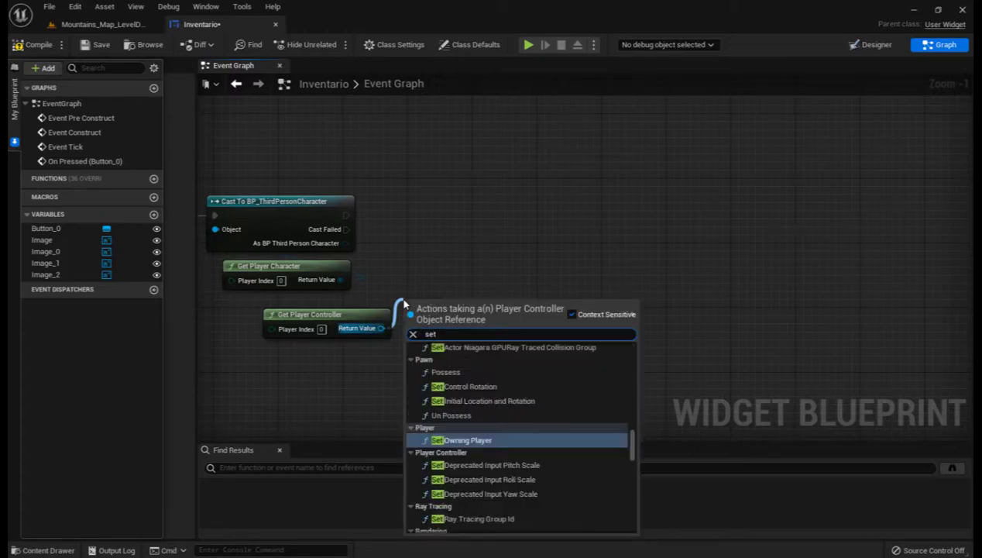
text( sh)
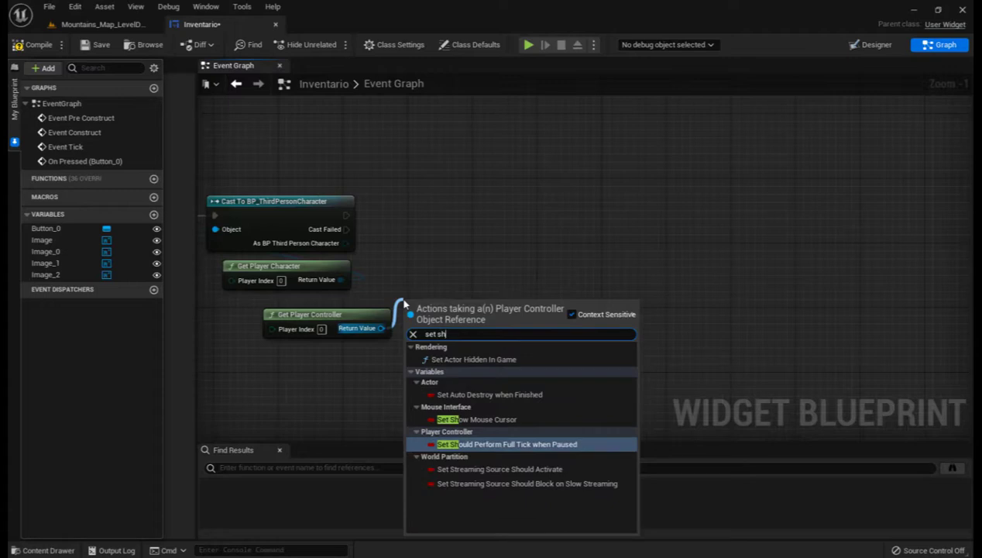
click(476, 419)
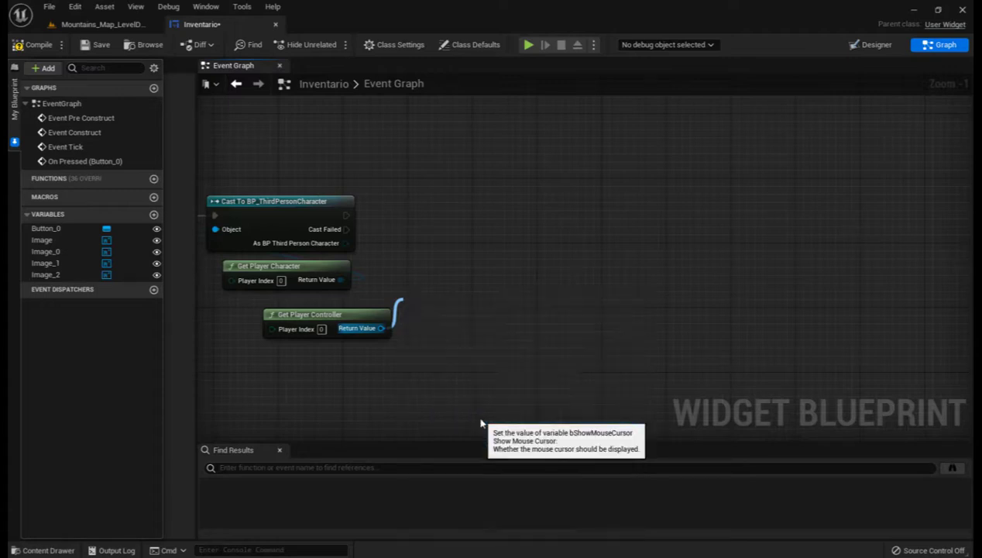
drag(449, 309, 433, 213)
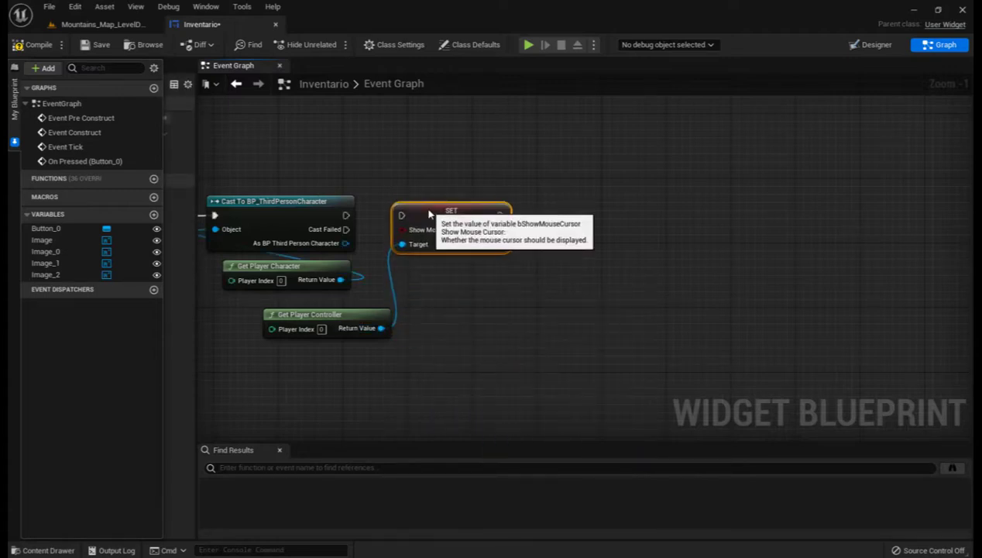
drag(345, 215, 393, 217)
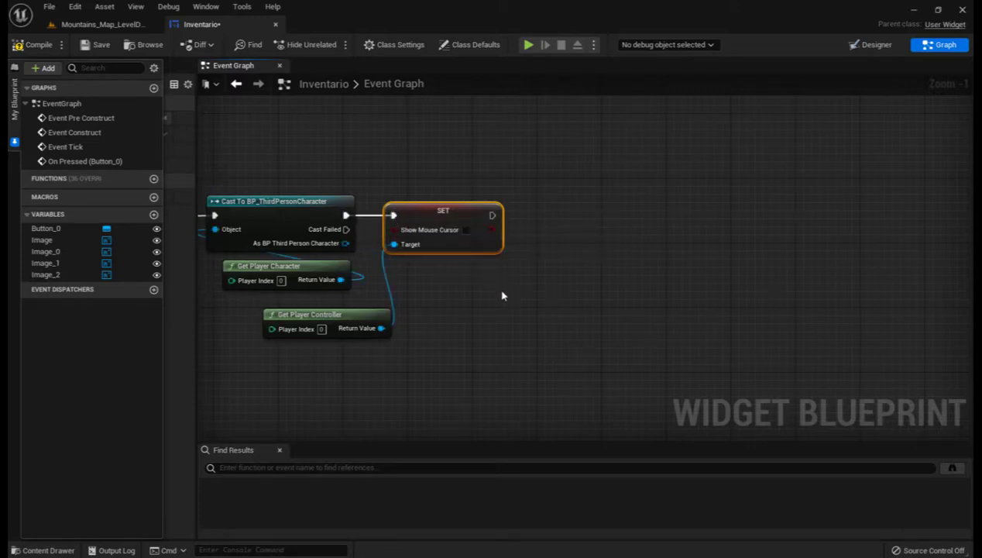
mouse_move(509, 295)
right_down()
mouse_move(707, 296)
mouse_move(356, 320)
right_up()
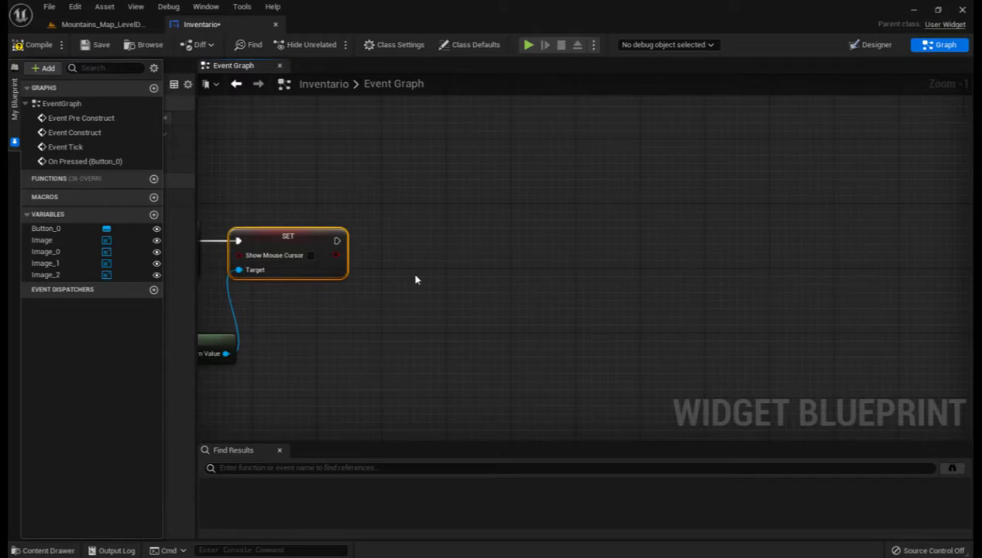
right_drag(401, 274, 428, 261)
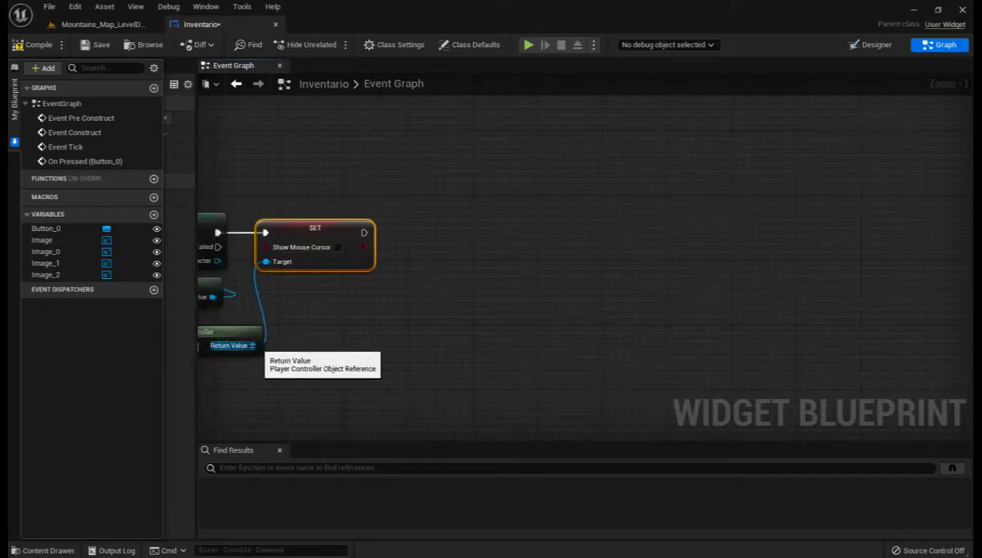
Step: Add Set Input Mode Game Only from the controller's Return Value, executed after SET Show Mouse Cursor
drag(253, 345, 394, 280)
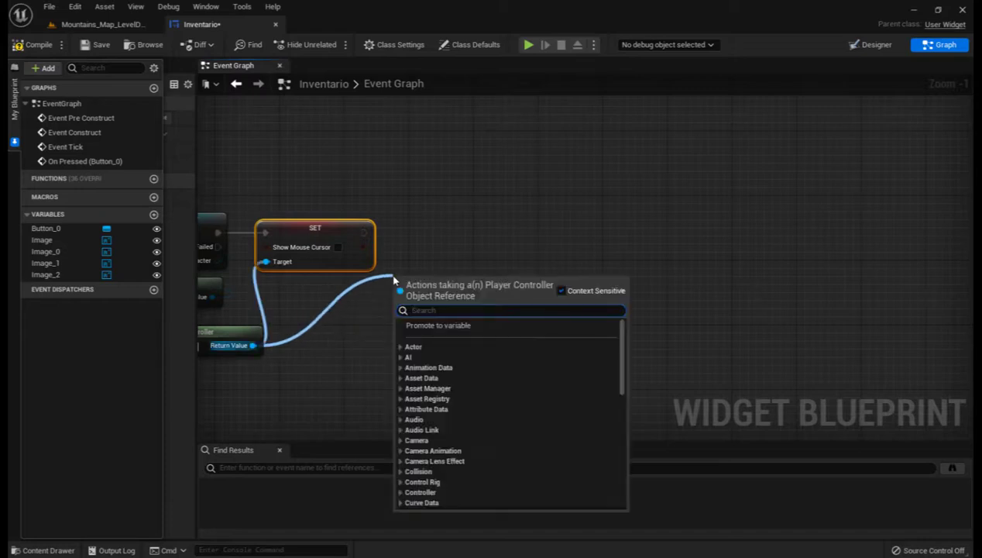
text(se)
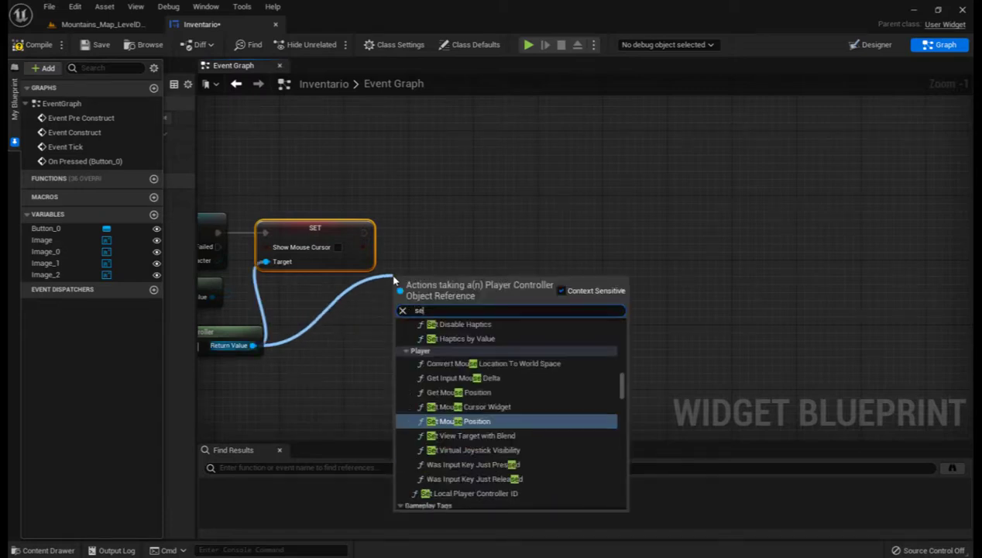
text(tin)
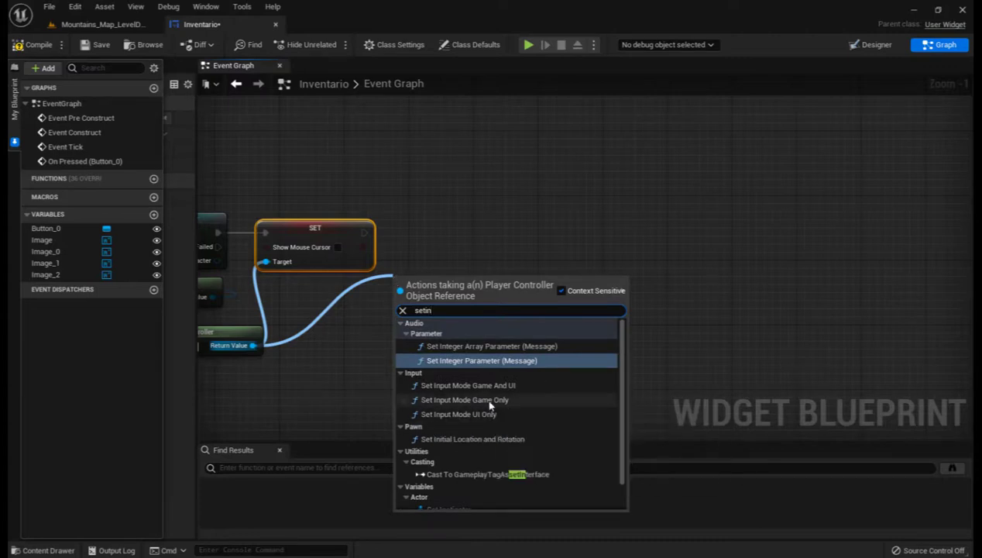
click(487, 402)
drag(438, 285, 438, 221)
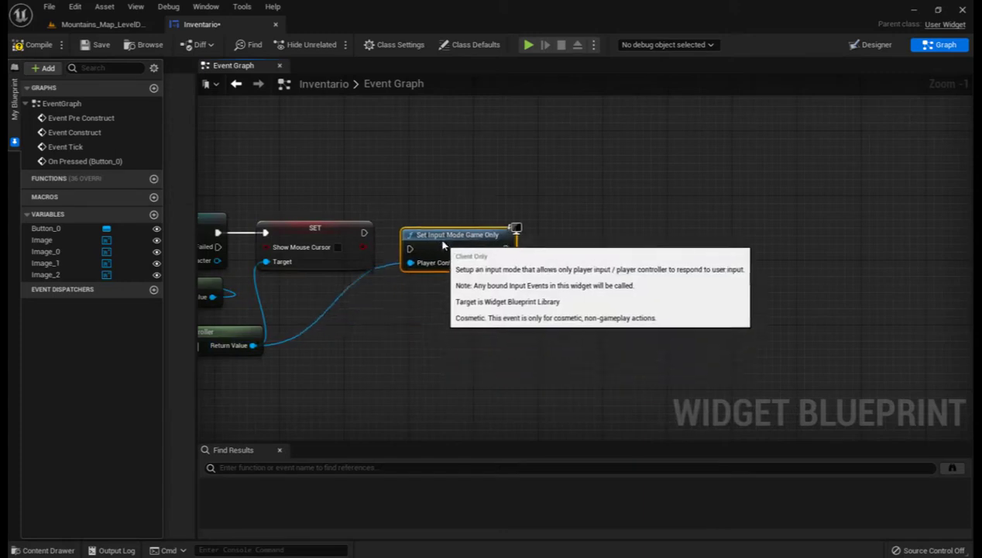
drag(364, 232, 401, 232)
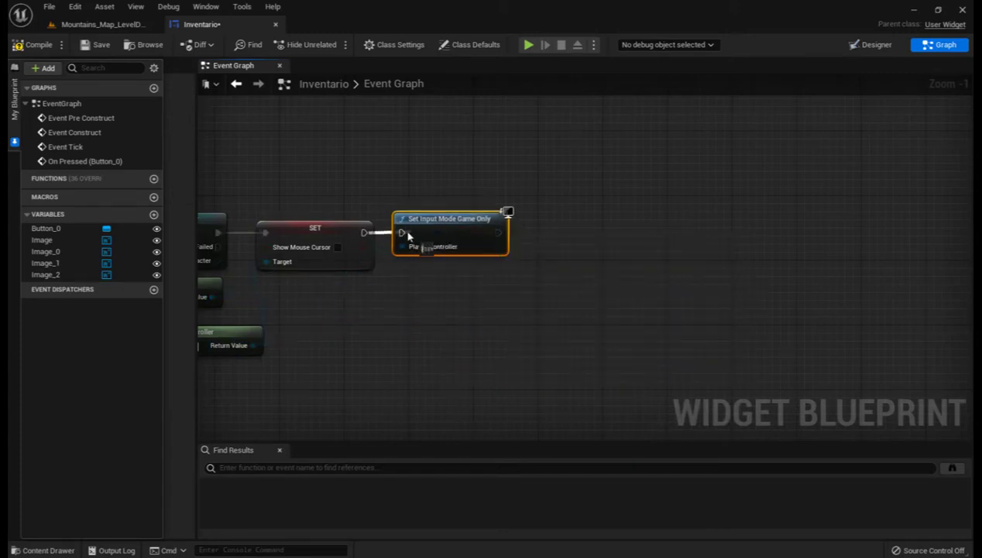
scroll(449, 333, down, 2)
scroll(626, 314, down, 1)
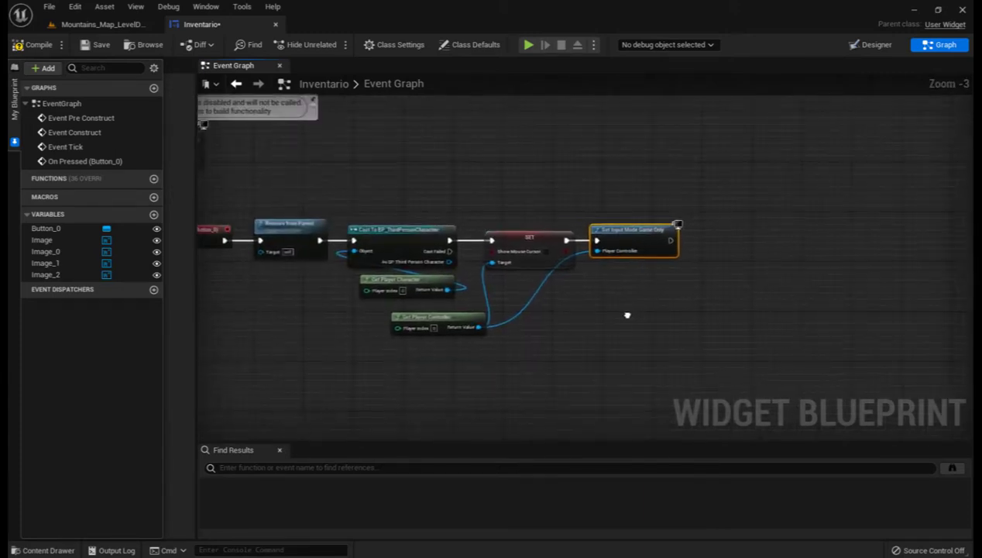
scroll(659, 315, down, 1)
scroll(642, 316, down, 1)
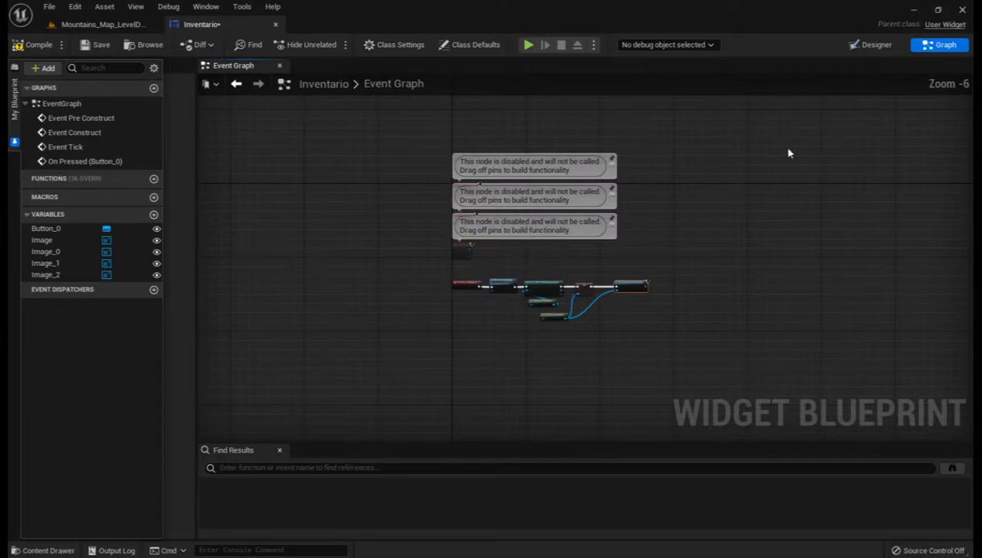
Step: Return to the Inventario widget's Designer and browse the top-level Content folder in the Content Drawer
click(869, 44)
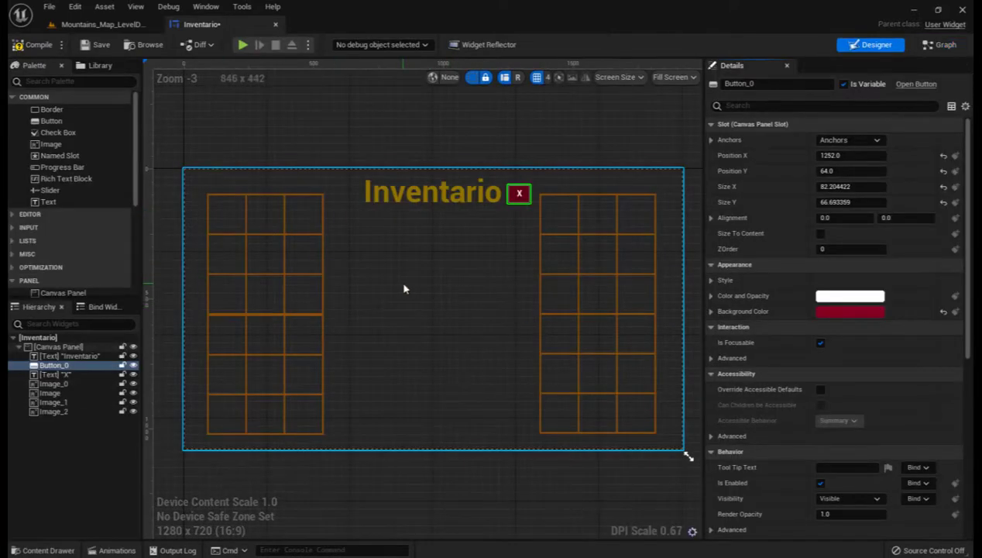
key(ctrl+space)
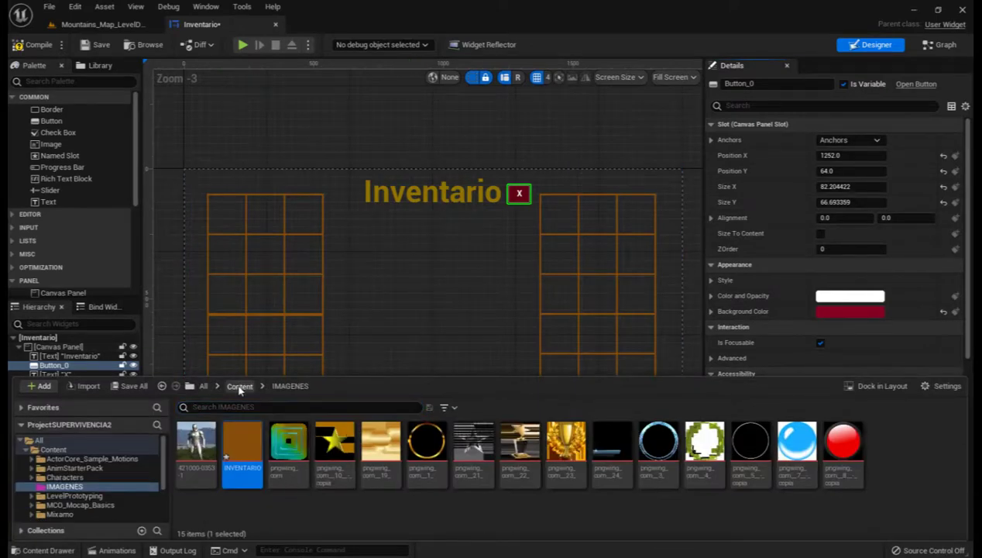
click(239, 386)
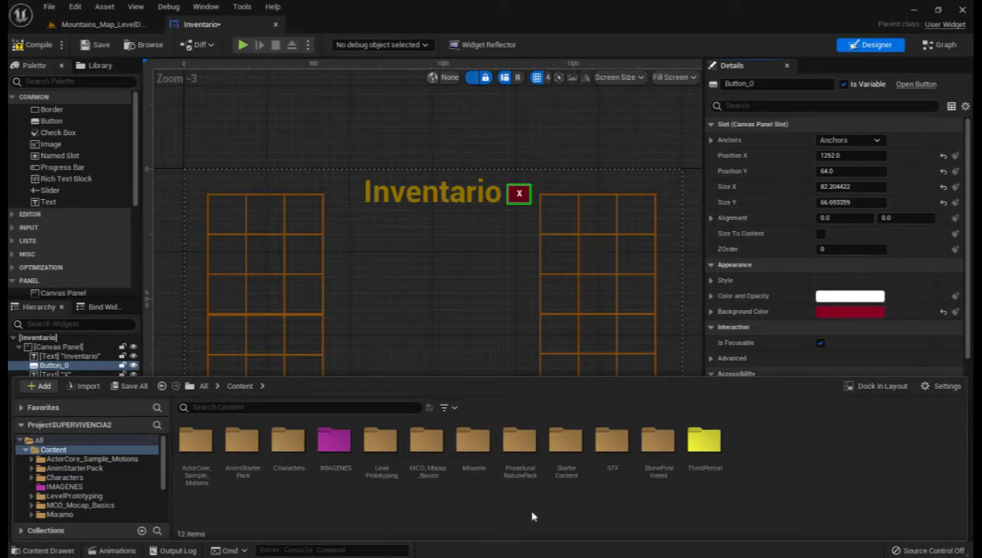
Step: Create an Actor-based Blueprint Class named Arbol in the Content folder
right_click(475, 508)
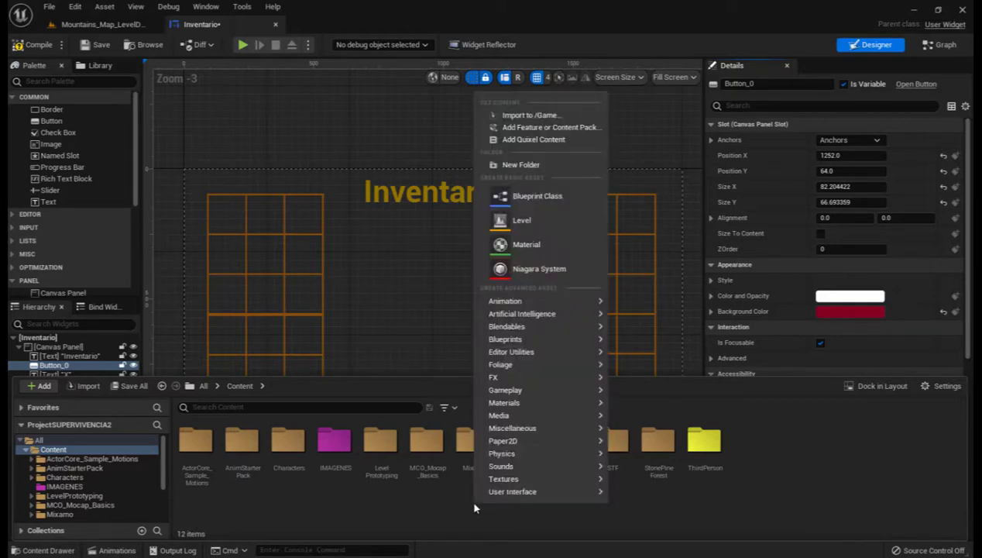
click(529, 199)
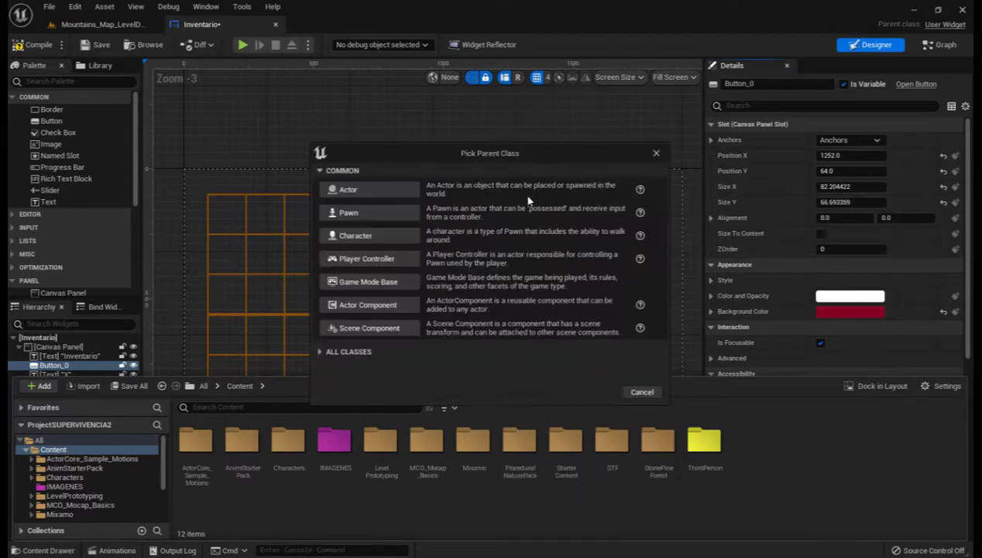
click(372, 193)
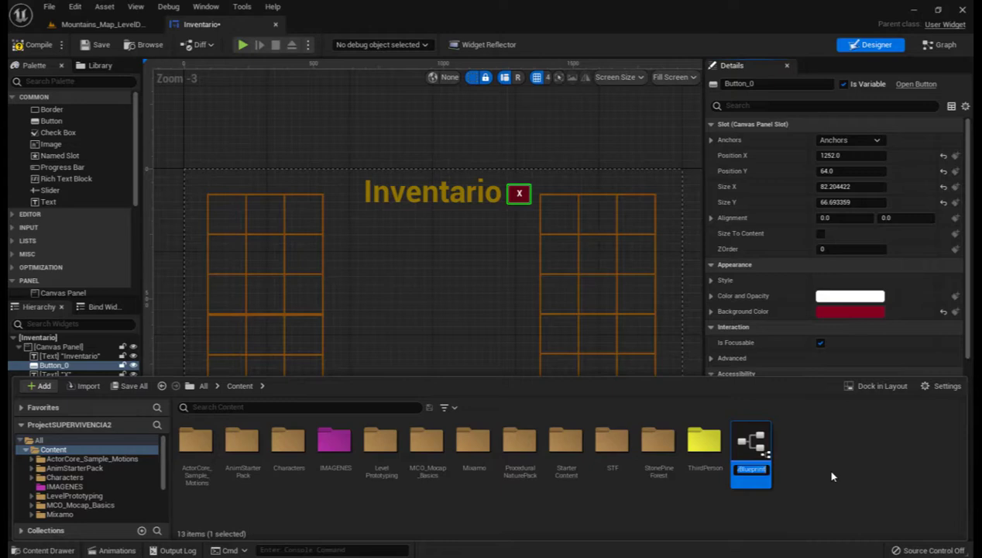
text(Arbol)
key(Return)
Step: Create a second Actor-based Blueprint Class named Madera in the Content folder
right_click(795, 439)
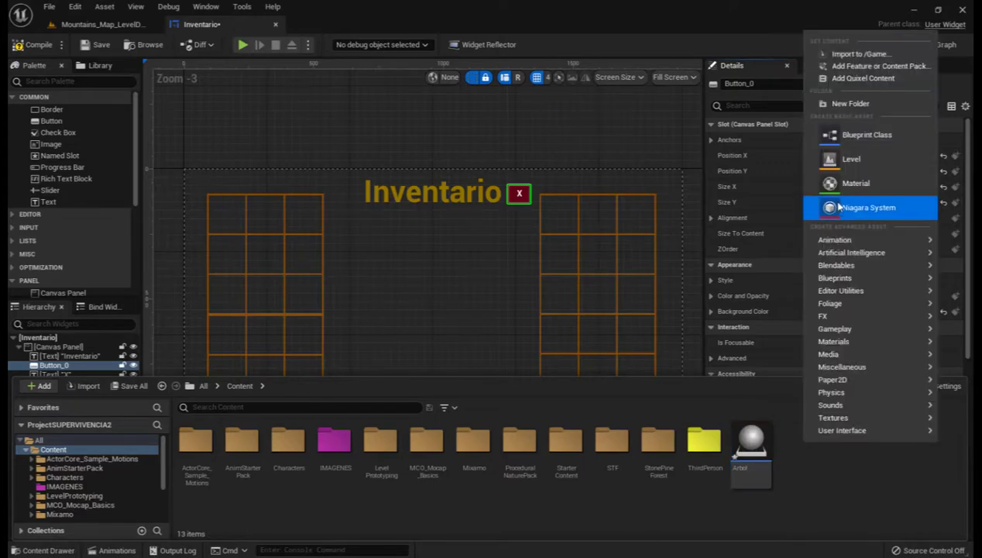
click(852, 134)
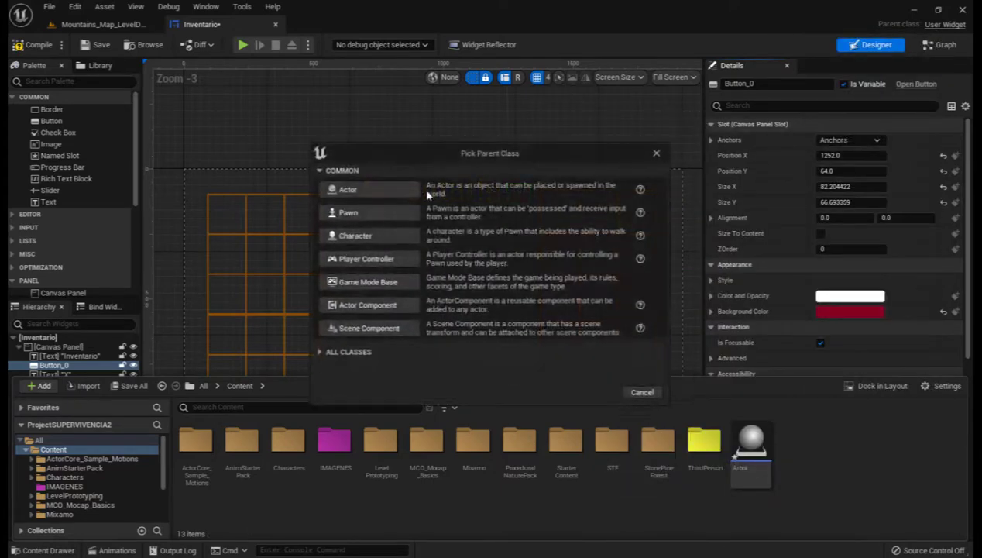
click(364, 190)
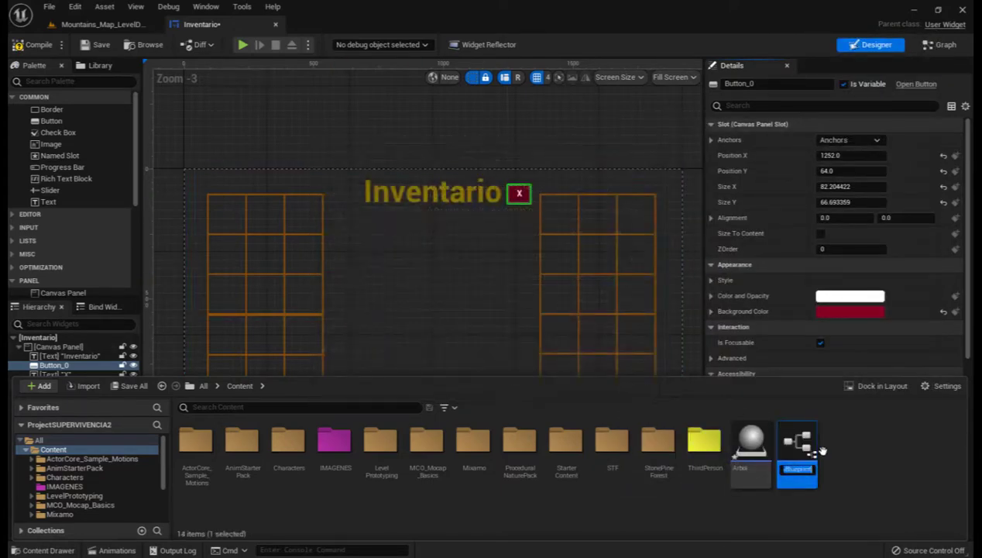
text(Madera)
key(Return)
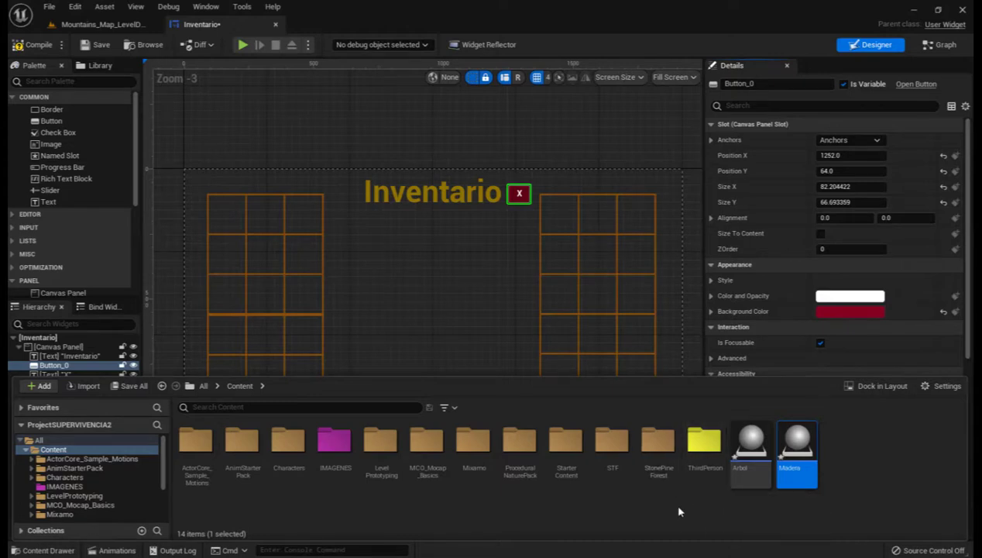
Step: Create a new folder named Bluprint in the Content folder
right_click(603, 516)
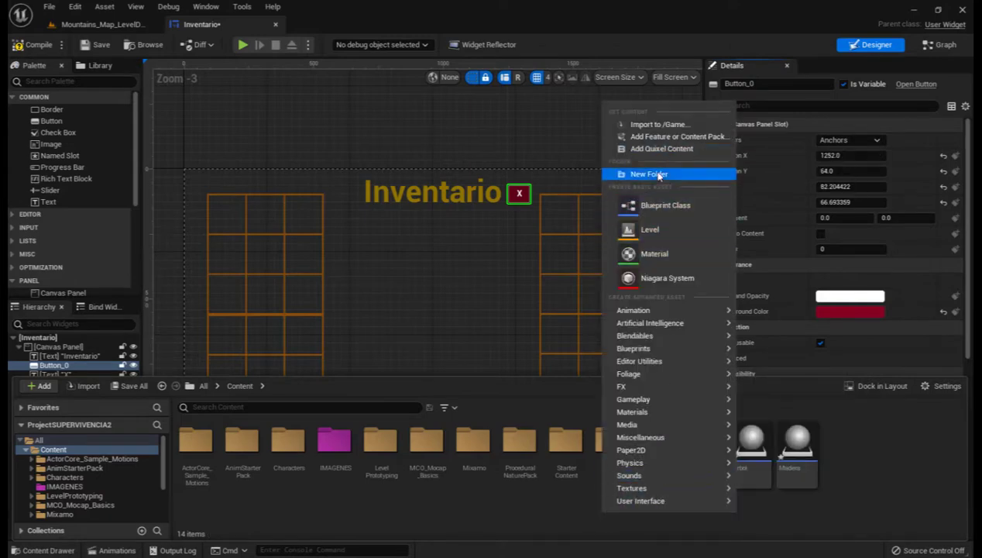
click(658, 175)
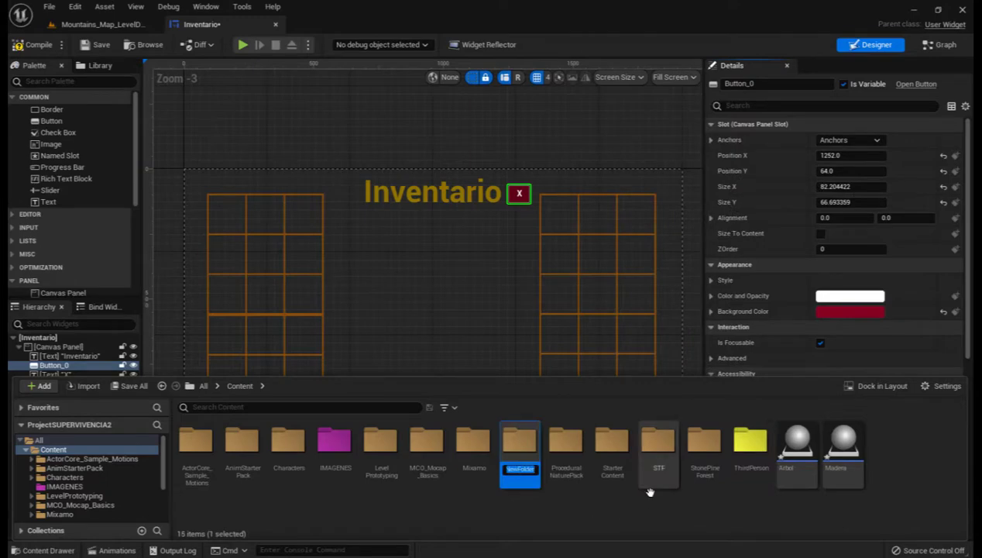
text(Blueprin)
text(t)
key(Return)
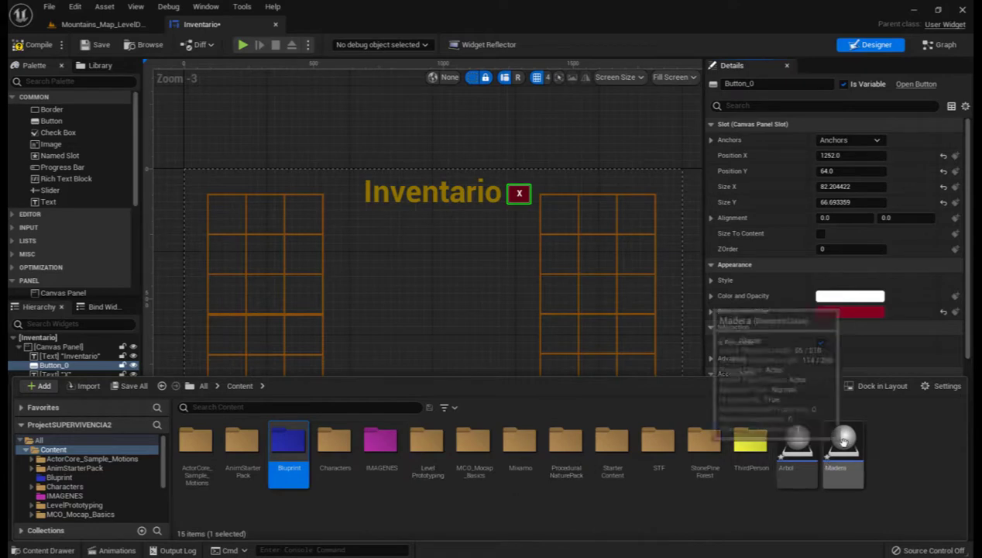
Step: Move the Madera and Arbol blueprints into the Bluprint folder
drag(840, 438, 288, 457)
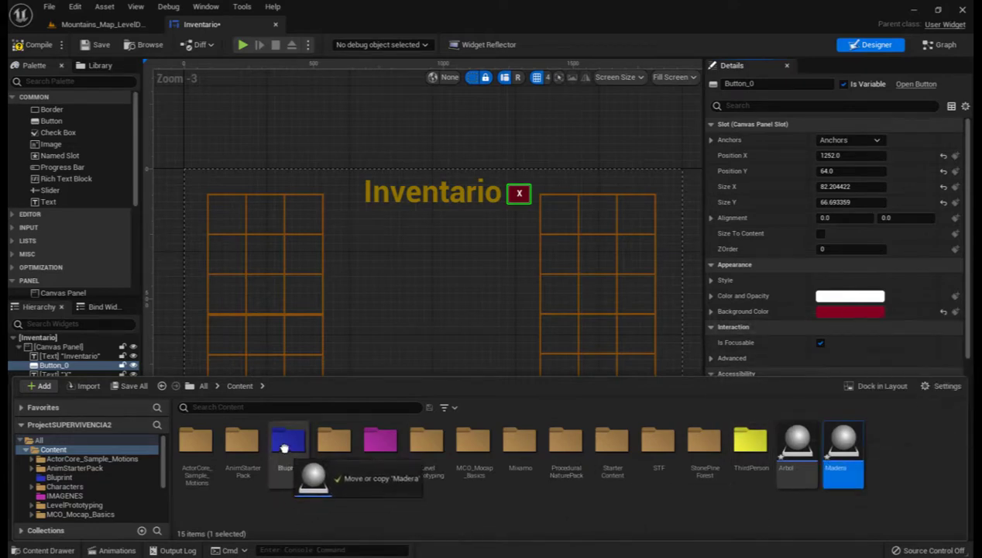
click(316, 472)
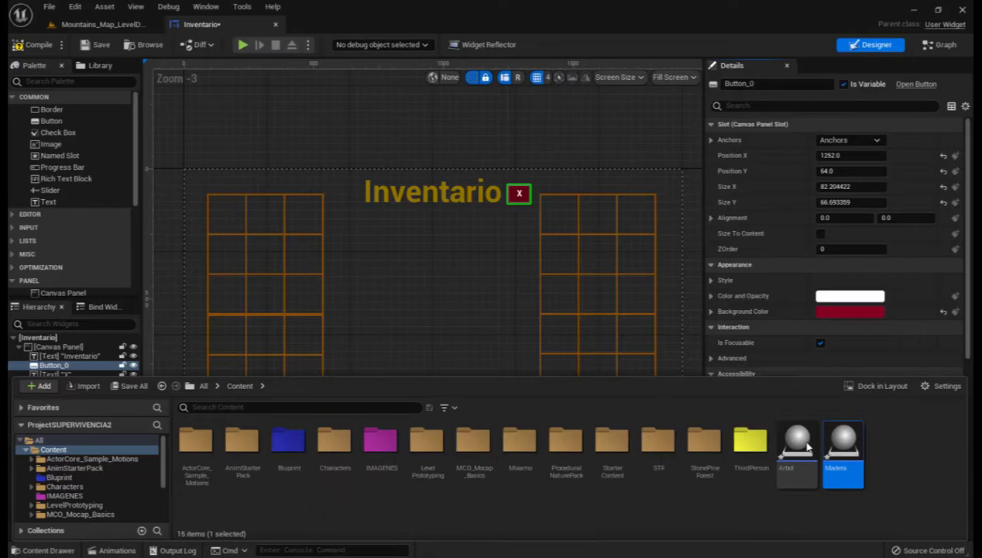
drag(808, 445, 290, 442)
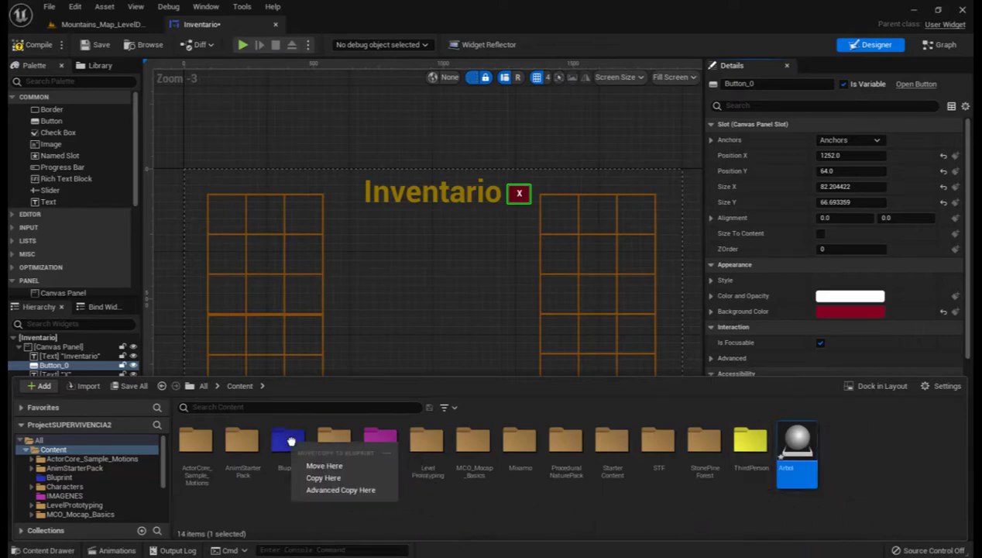
click(319, 465)
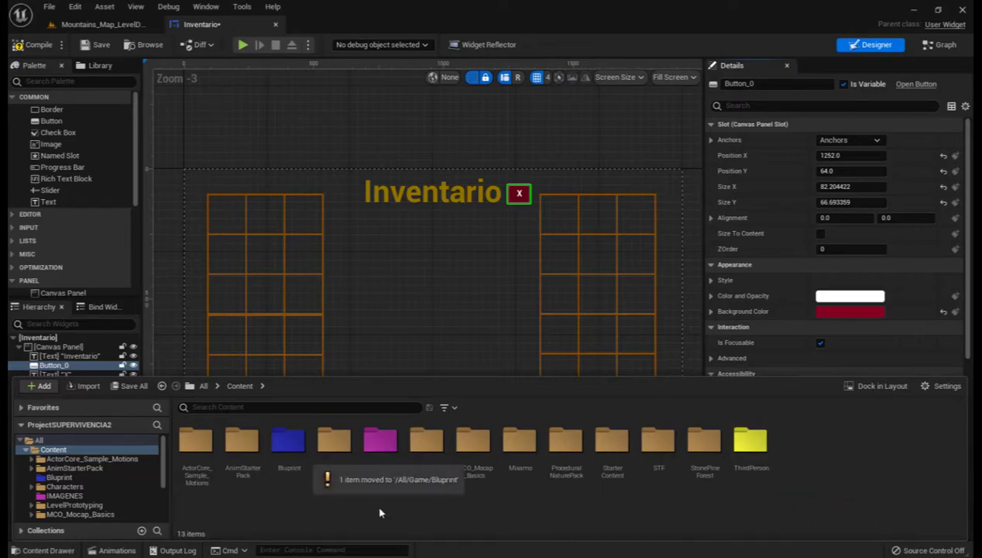
Step: Inside the Bluprint folder, create an Actor blueprint named Hacha, then select Madera
double_click(291, 448)
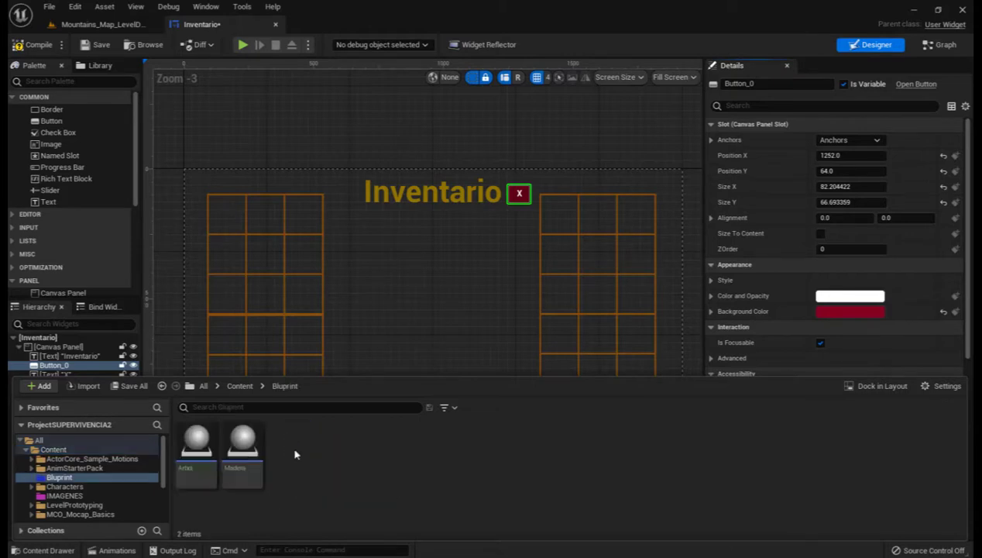
right_click(321, 448)
mouse_move(371, 449)
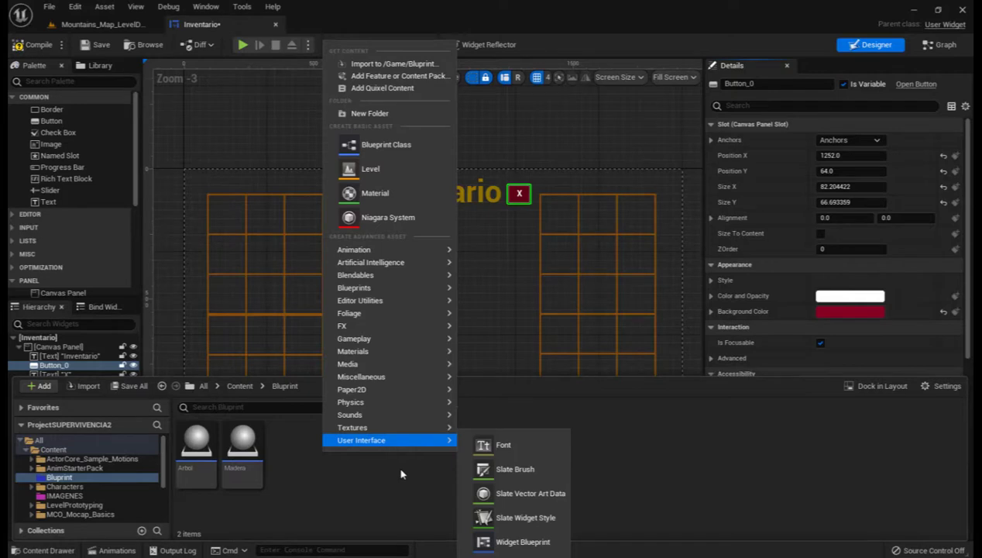
click(391, 145)
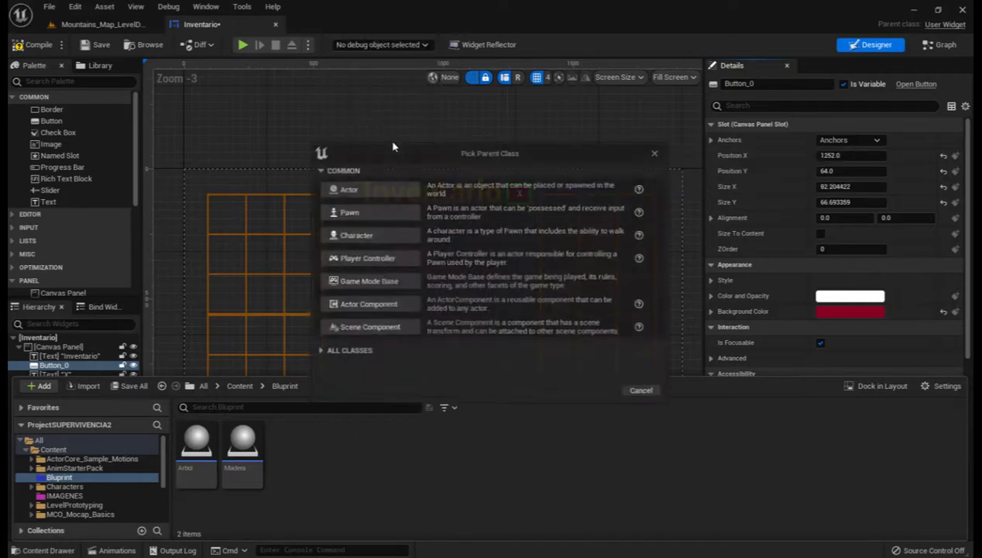
click(348, 189)
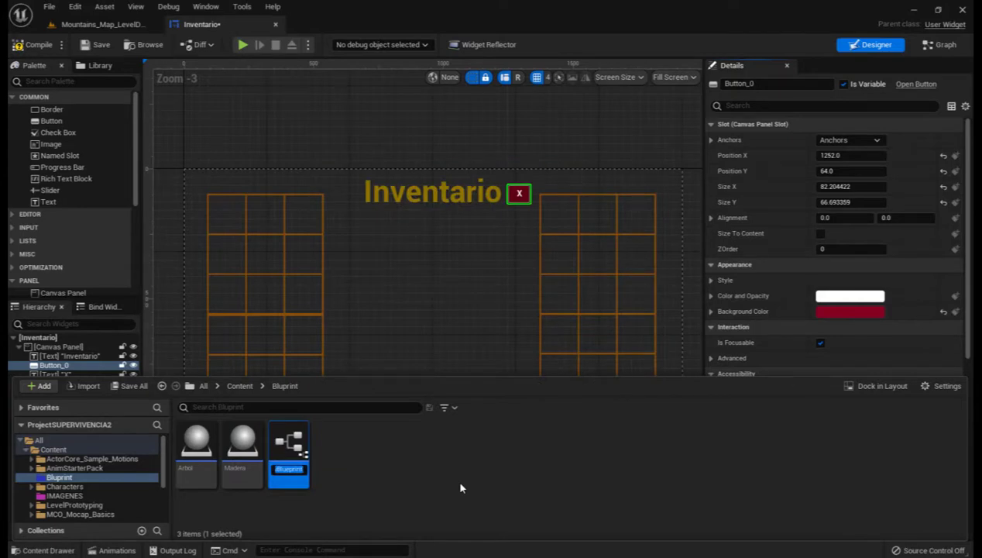
text(Hacha)
key(Return)
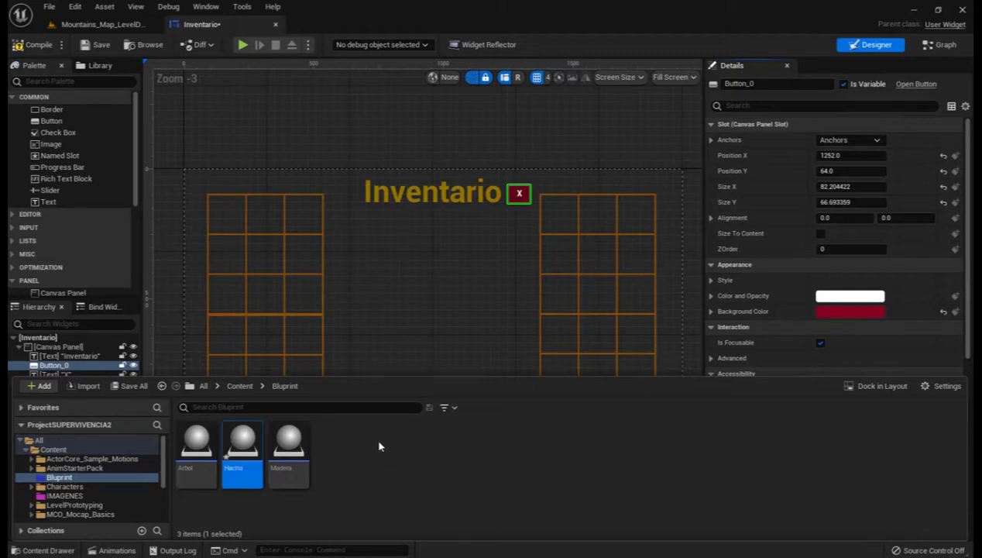
click(286, 444)
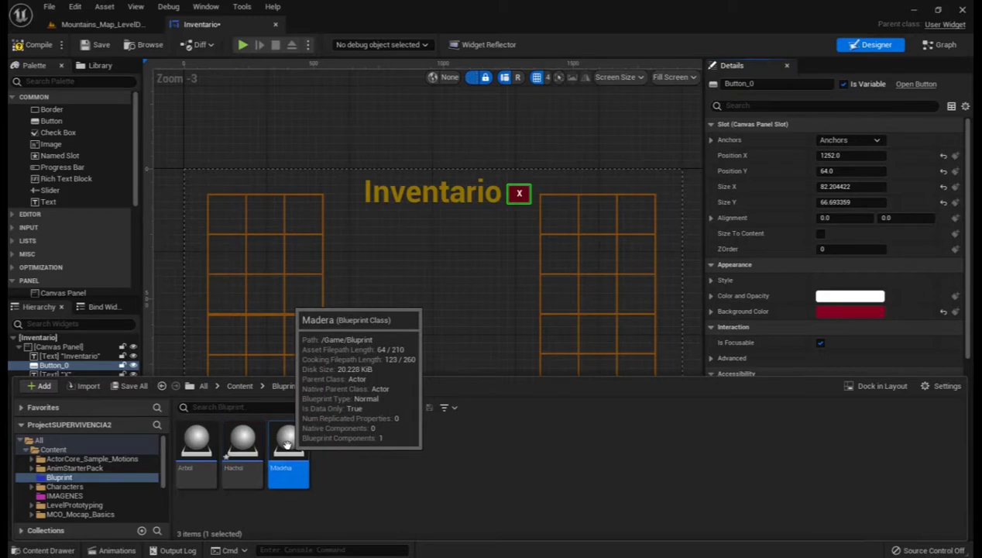
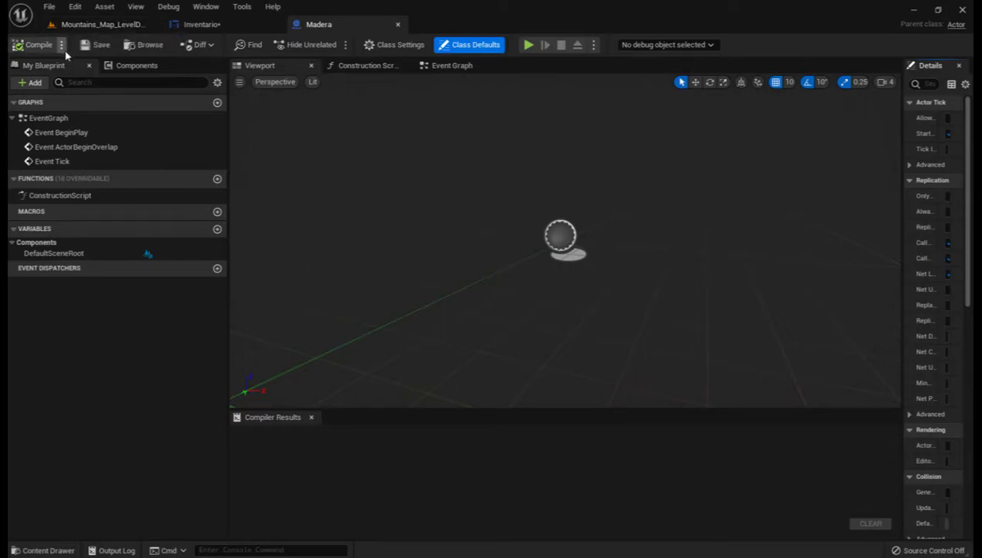
Step: Switch from Madera's Components to the Mountains_Map level and show the top Content folder
click(127, 68)
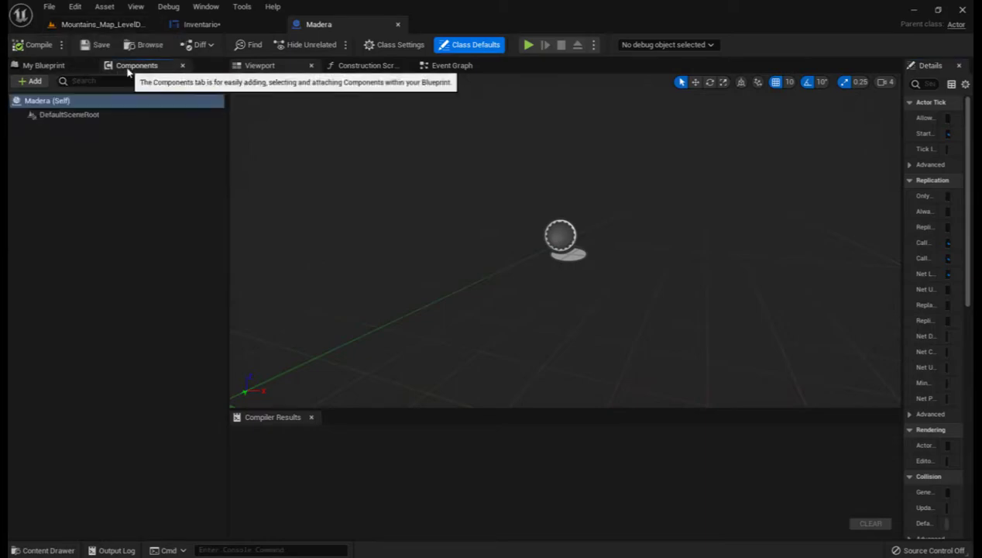
click(90, 24)
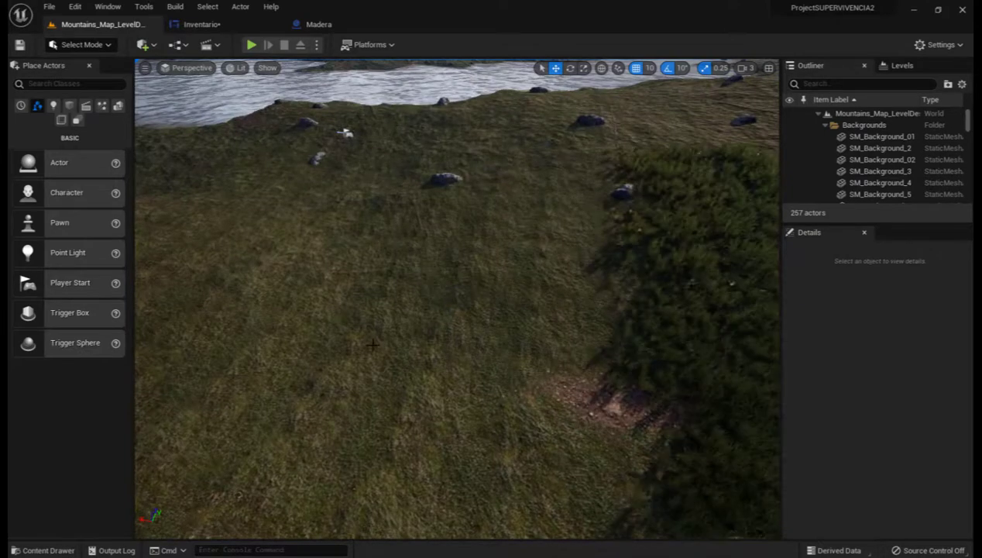
key(ctrl+space)
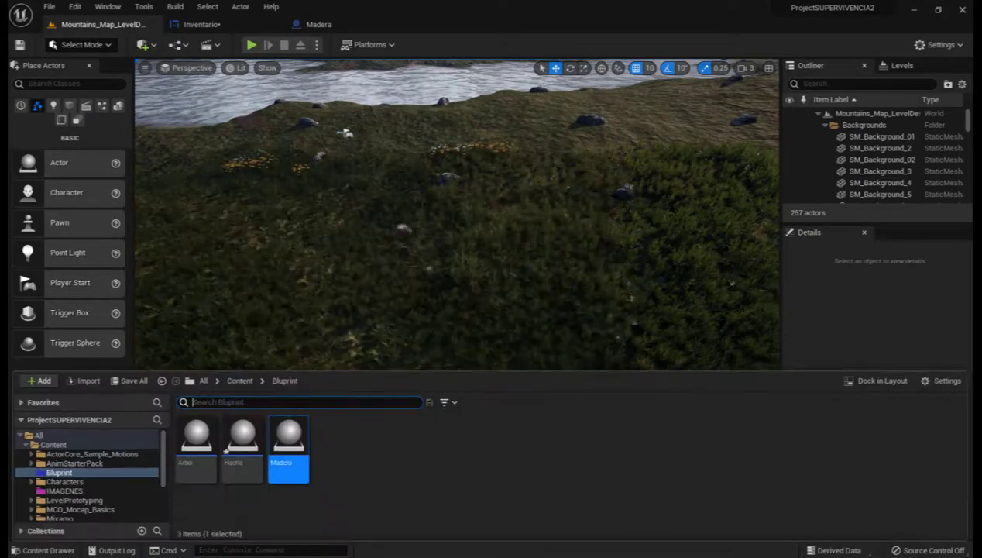
click(239, 383)
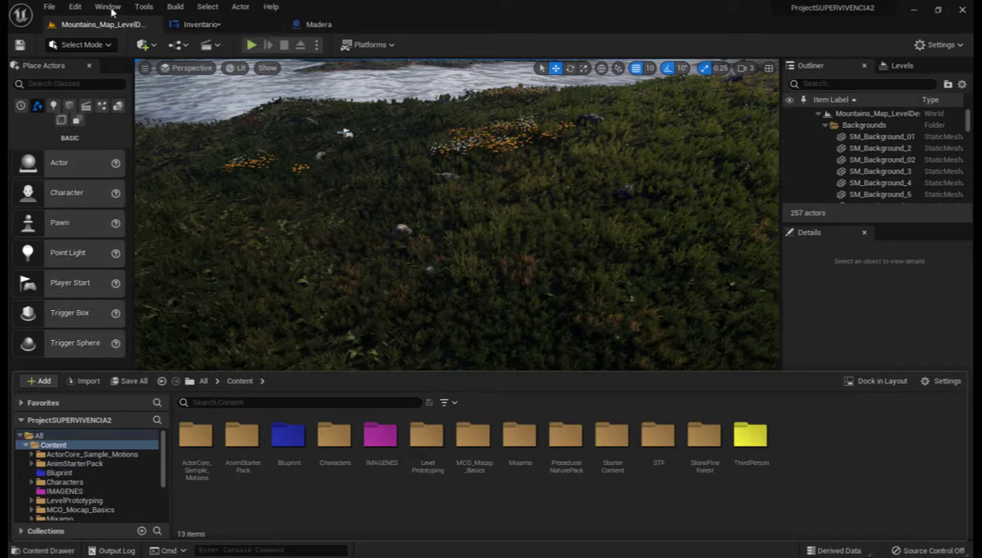
Step: Browse the Edit and File menus without choosing anything, then select the landscape and reopen the Content Drawer
click(75, 8)
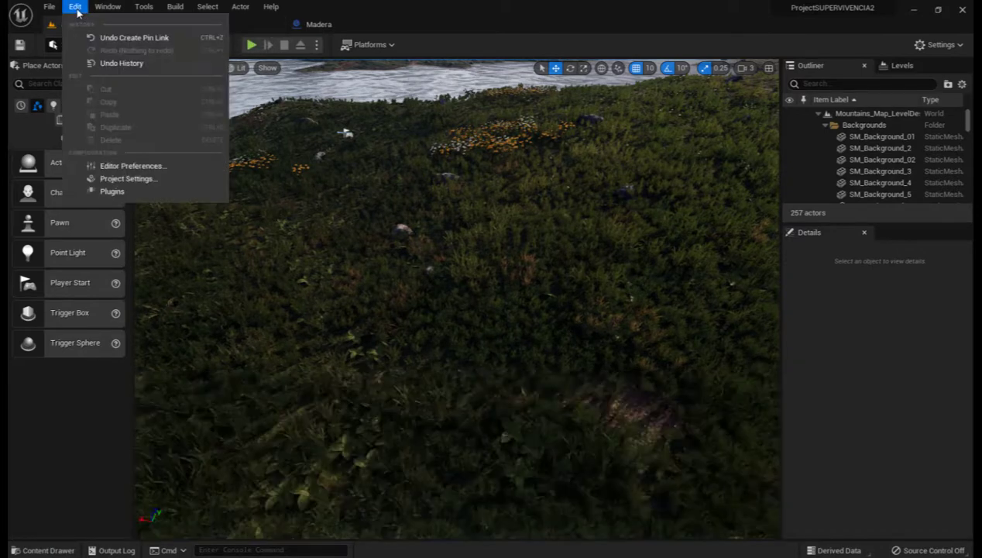
click(76, 9)
click(47, 7)
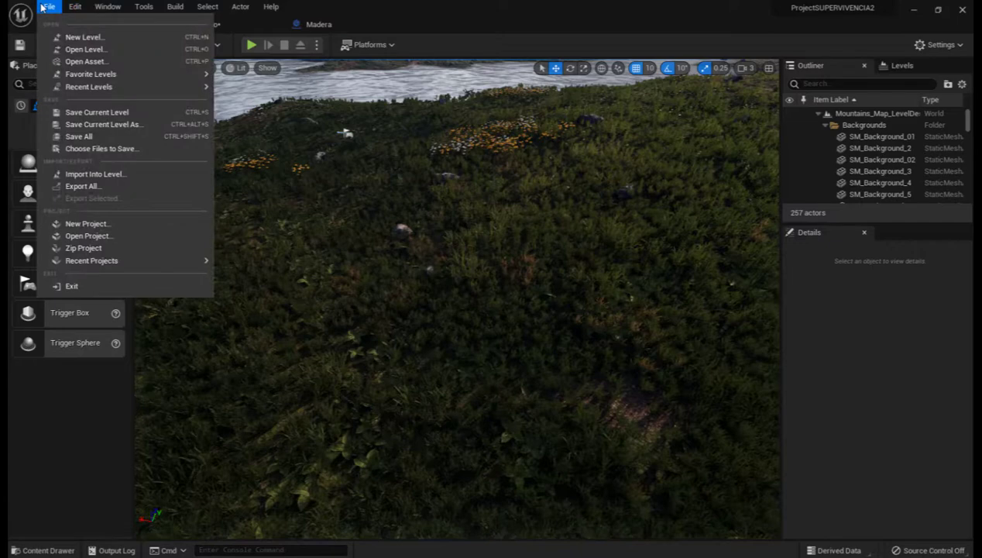
mouse_move(99, 7)
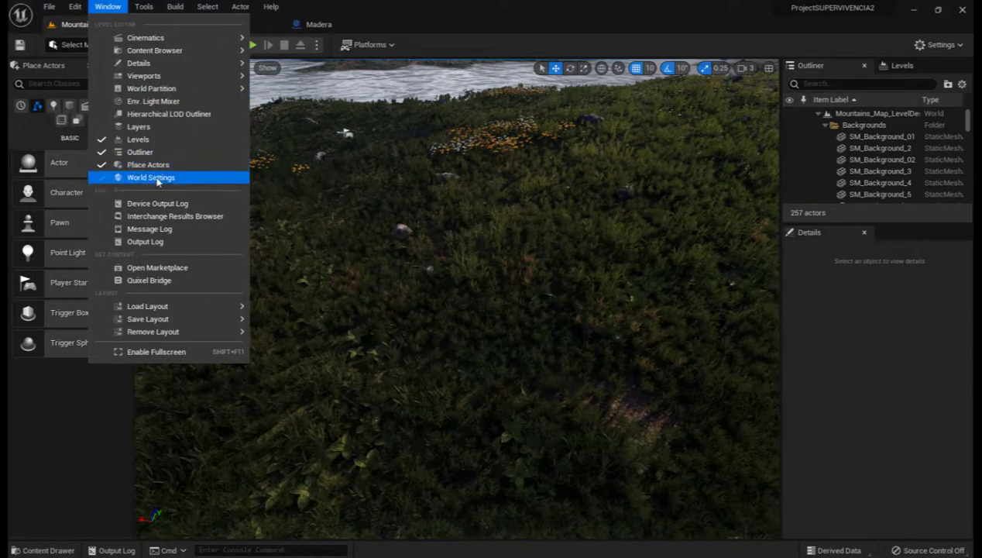
click(156, 282)
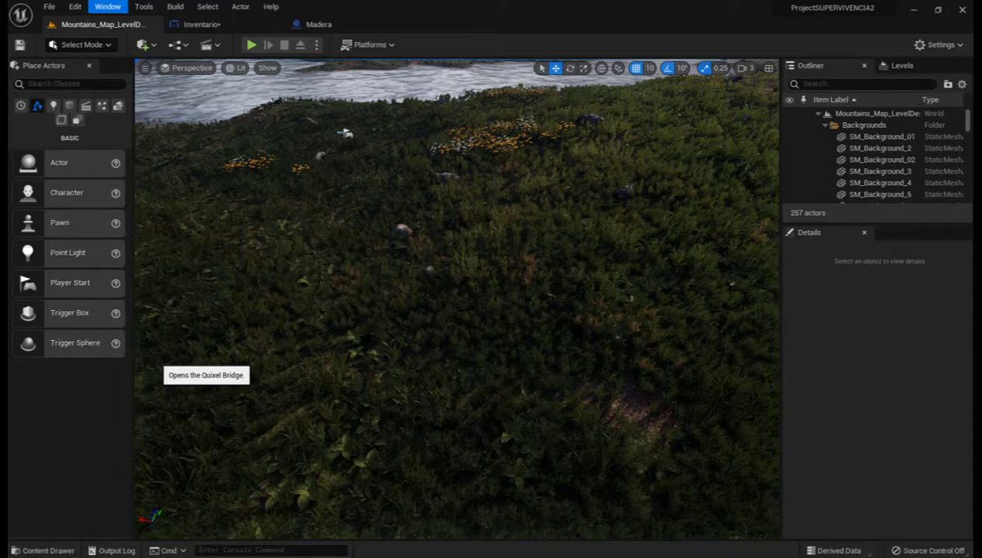
click(345, 133)
key(ctrl+space)
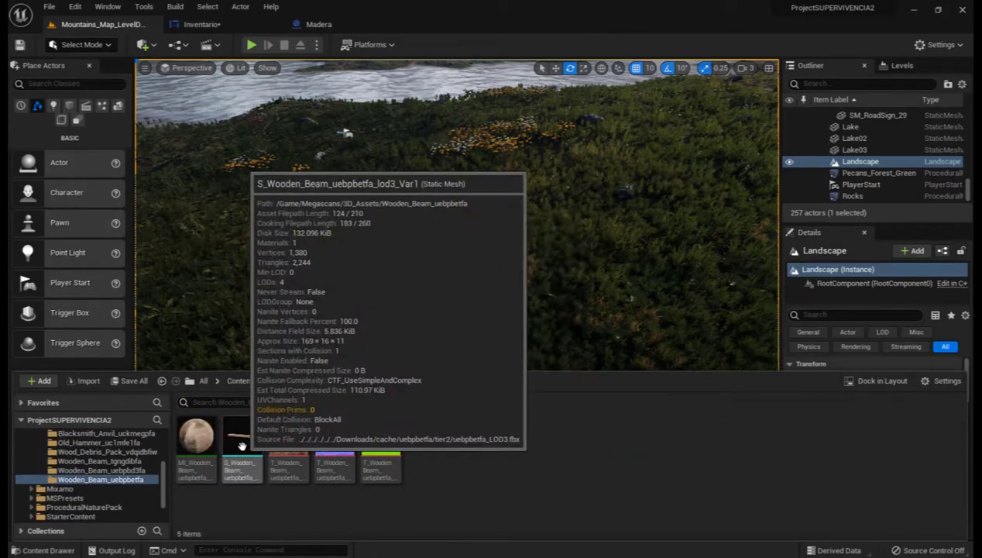
Step: Drop the S_Wooden_Beam_uebpbetfa static mesh into Madera's Components panel
mouse_move(241, 446)
mouse_down()
mouse_move(329, 26)
mouse_move(89, 115)
mouse_up()
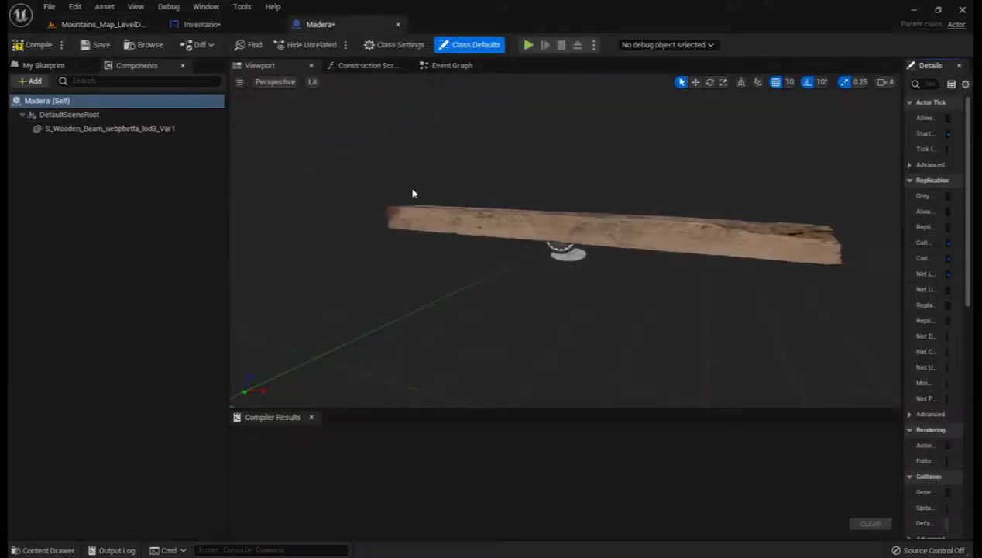
Step: Duplicate the beam as Var2 and offset the copy -20 along Y, then go back to Mountains_Map
right_click(129, 131)
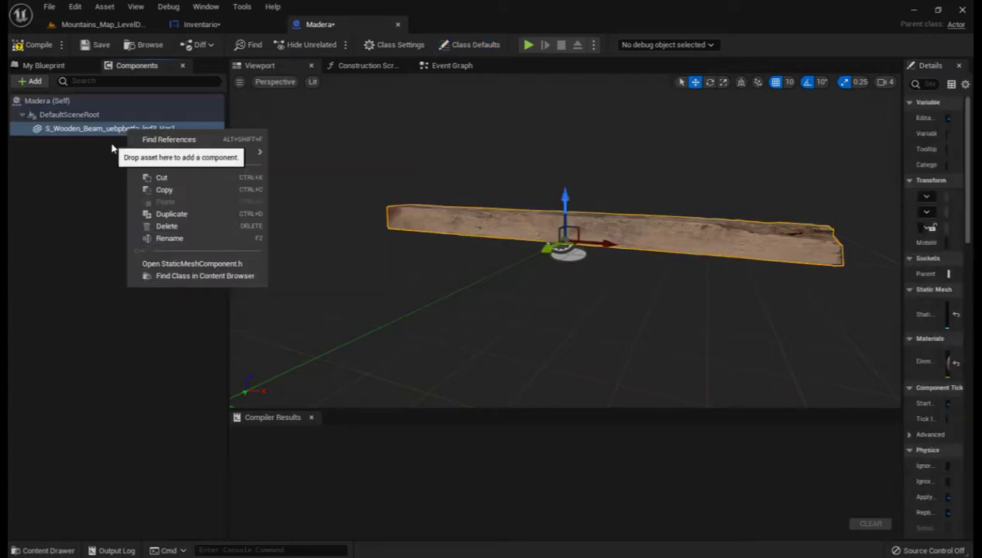
click(176, 215)
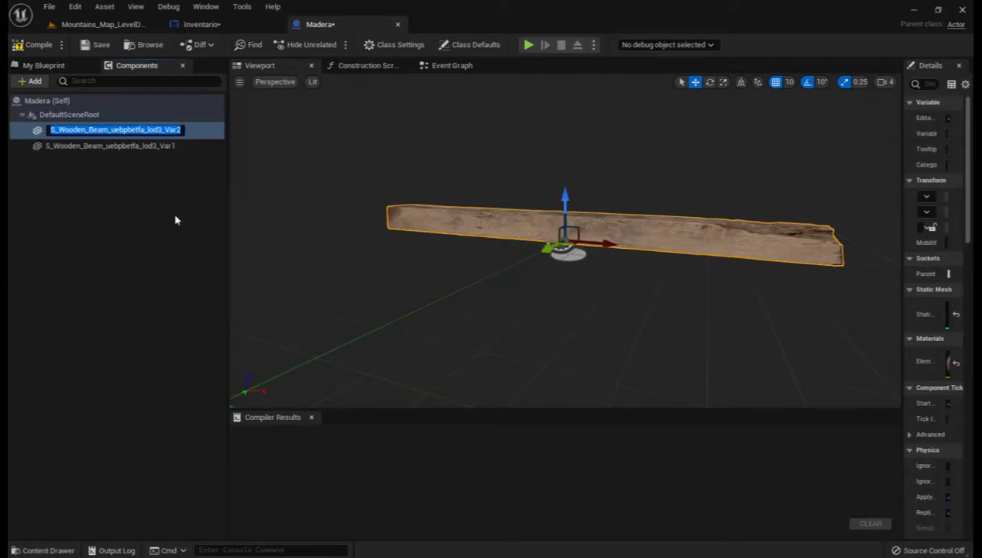
click(564, 303)
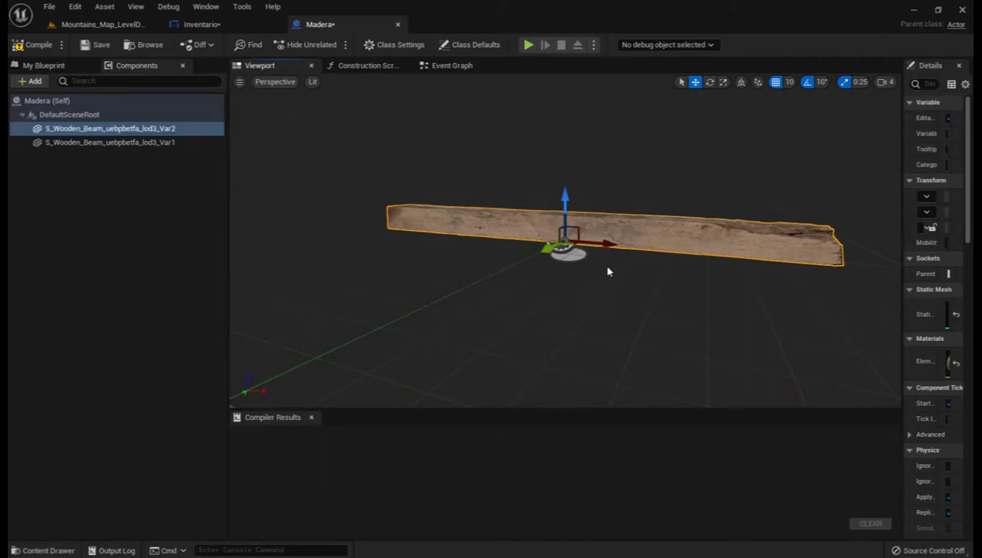
drag(584, 285, 583, 216)
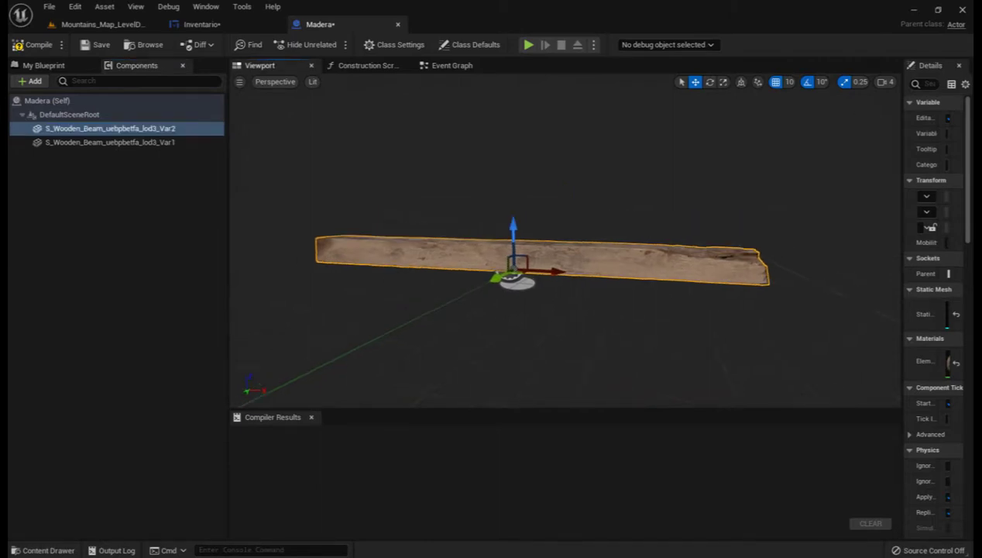
drag(560, 256, 560, 302)
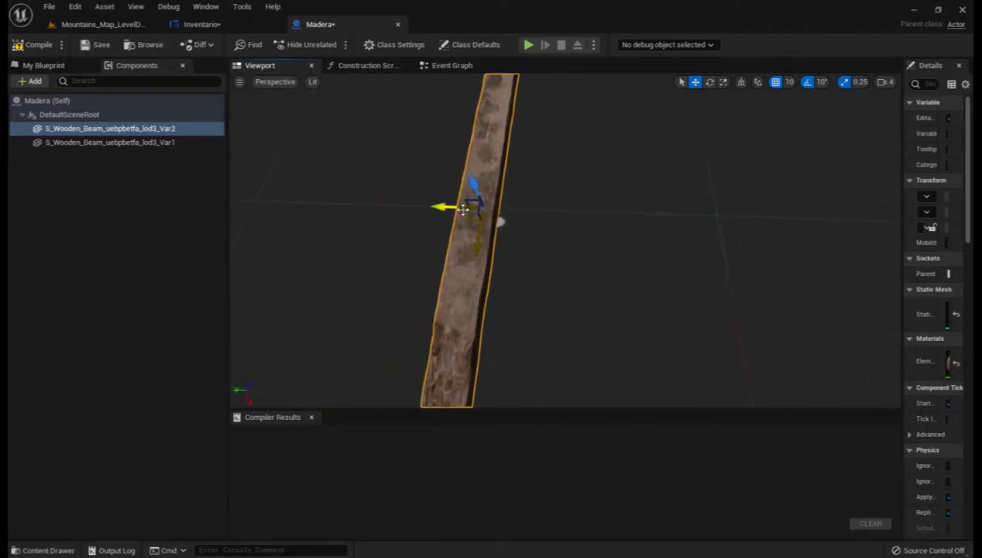
drag(436, 207, 481, 214)
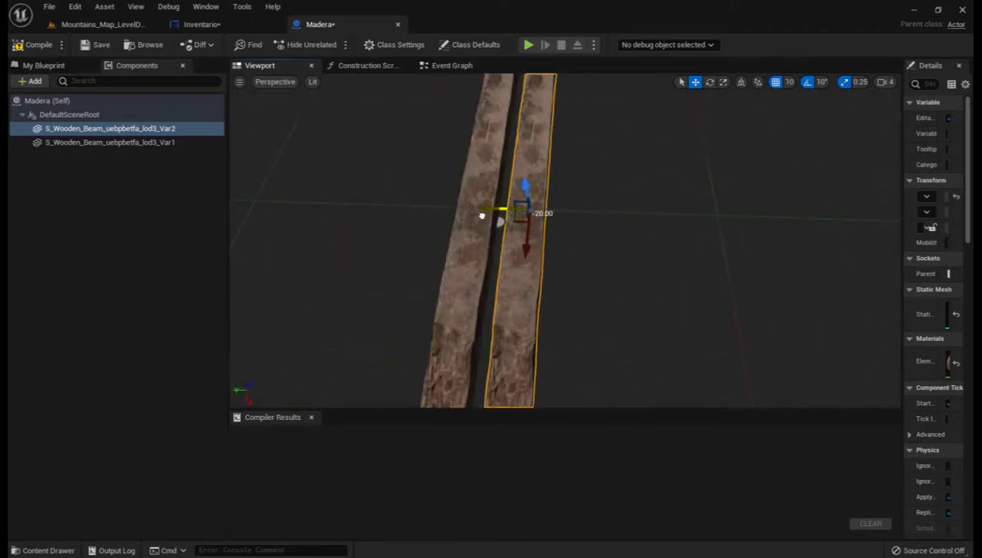
scroll(586, 190, down, 5)
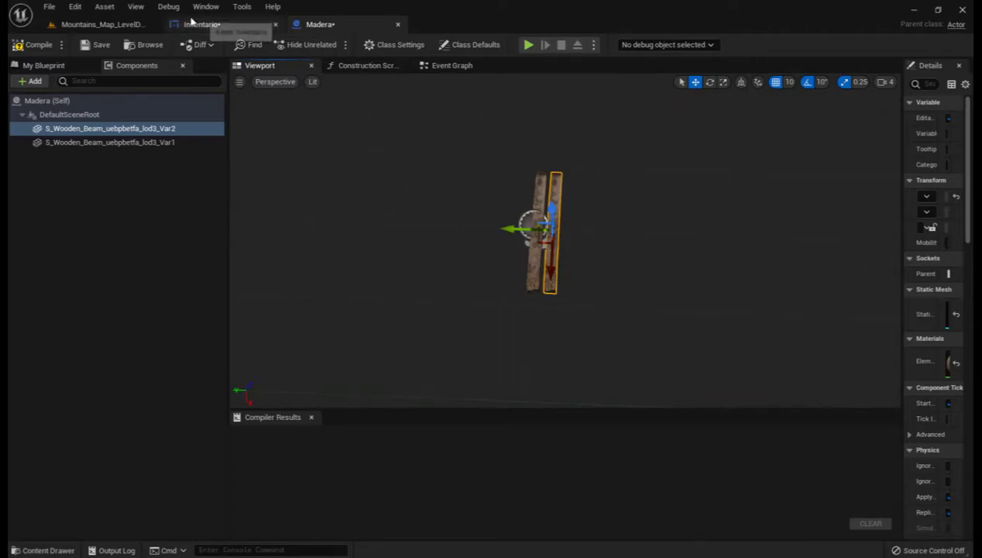
click(116, 24)
Step: Add the Wooden_Beam_uebpbd3fa mesh from 3D_Assets to Madera, nested under the Var2 beam
key(ctrl+space)
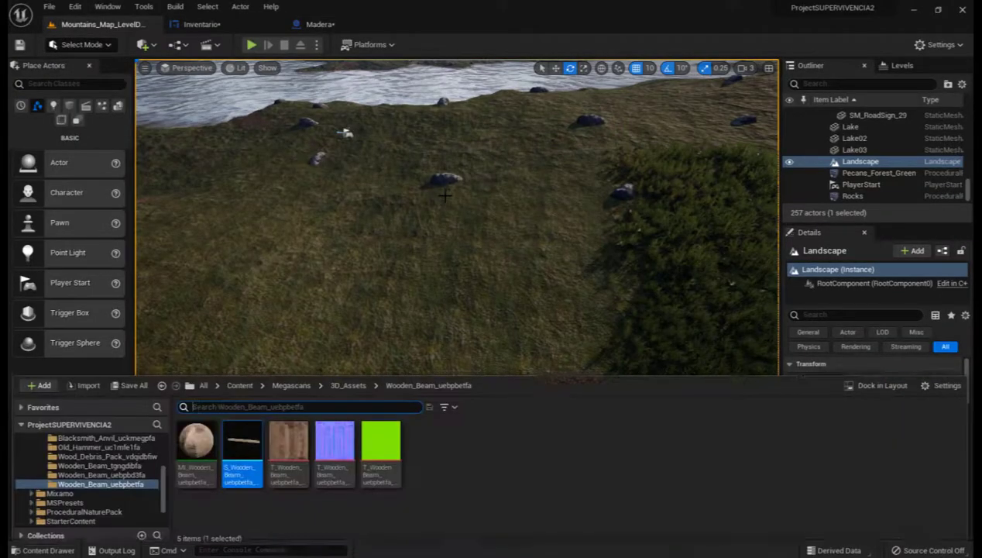
click(361, 382)
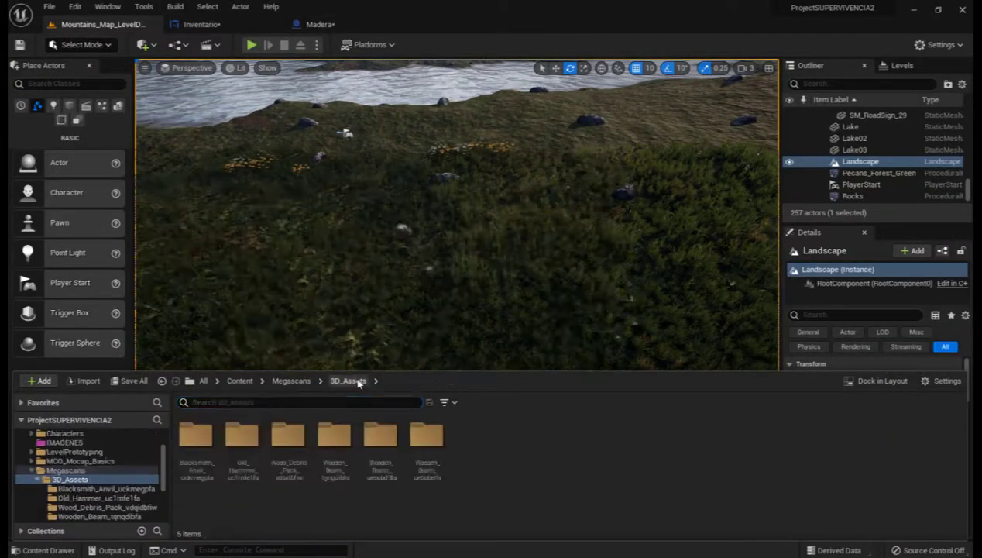
double_click(381, 447)
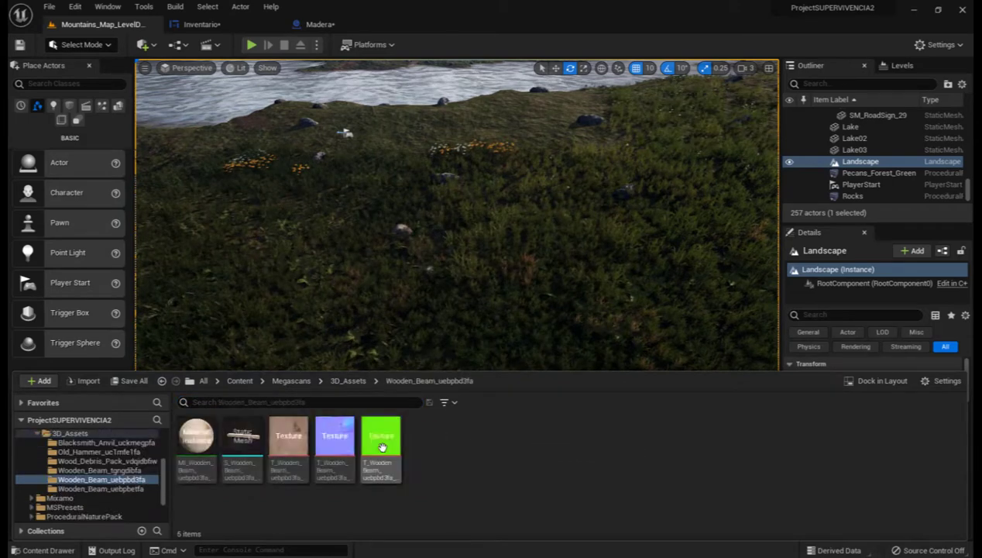
mouse_move(246, 439)
drag(247, 439, 329, 26)
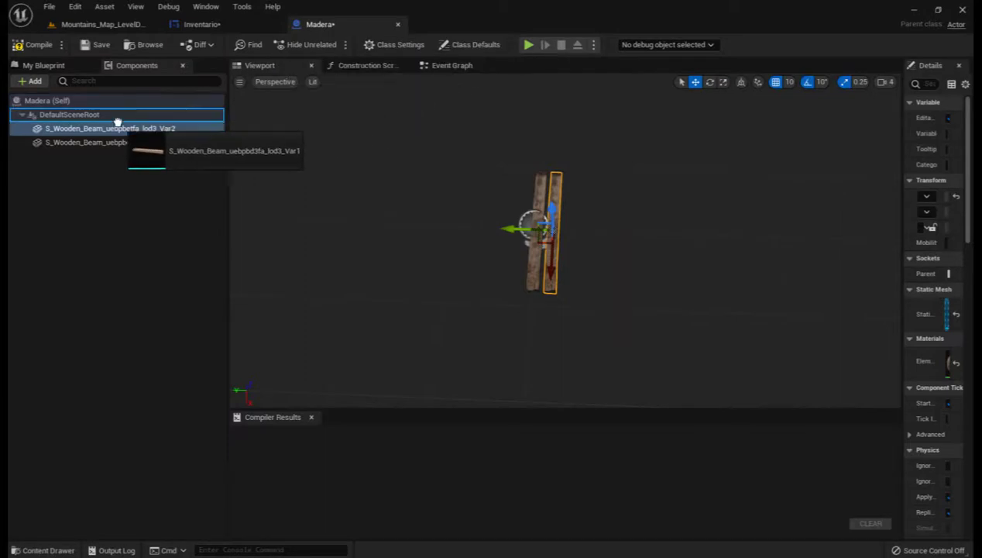
drag(328, 25, 112, 118)
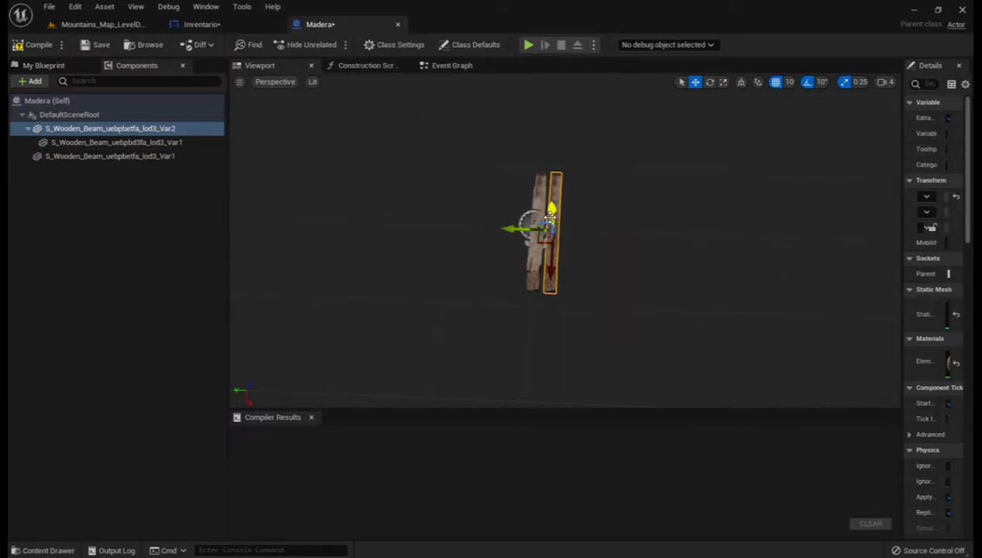
Step: Shift the new beam along Y and raise it 20 units beside the others
mouse_move(531, 228)
mouse_down()
mouse_move(543, 231)
mouse_move(526, 227)
mouse_up()
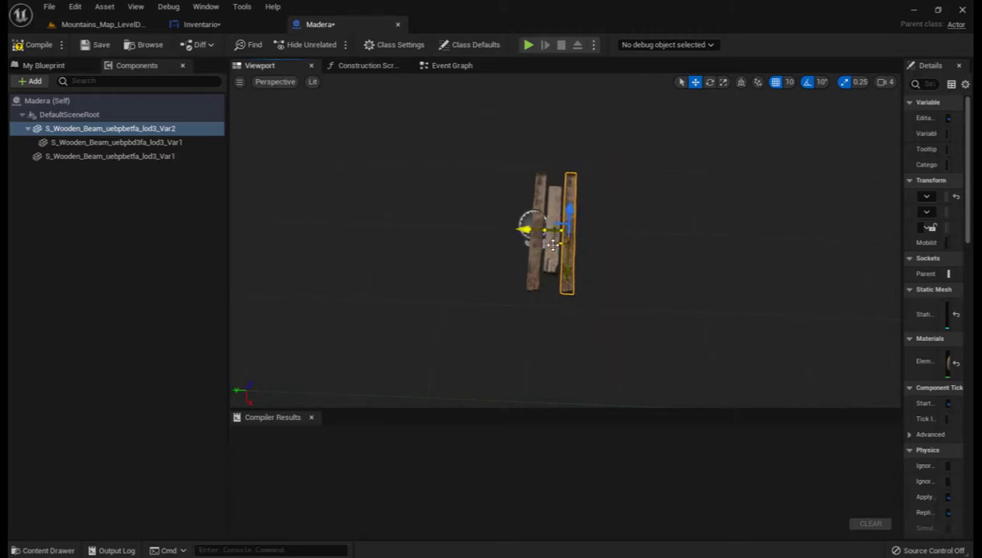
click(547, 243)
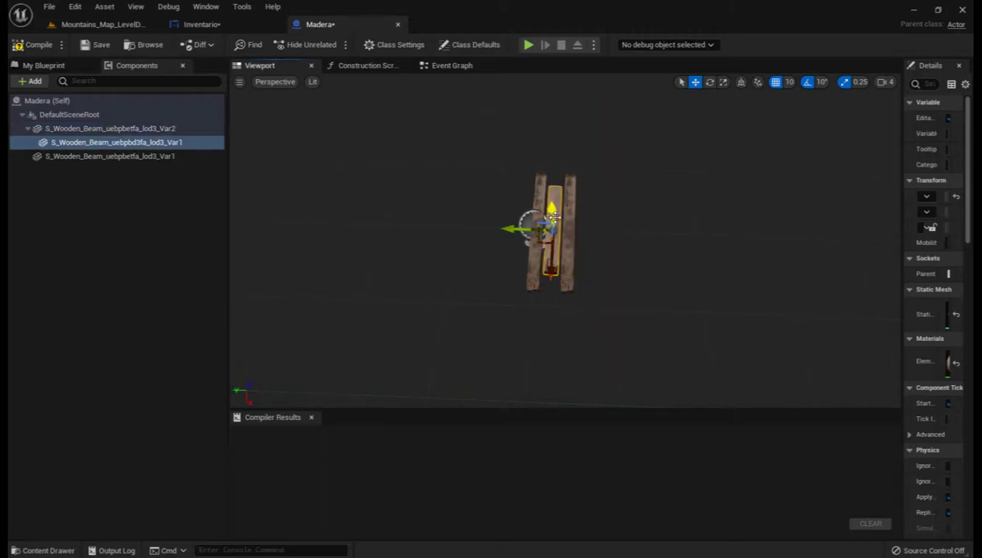
mouse_move(550, 209)
mouse_down()
mouse_move(551, 199)
mouse_move(515, 222)
mouse_move(498, 219)
mouse_up()
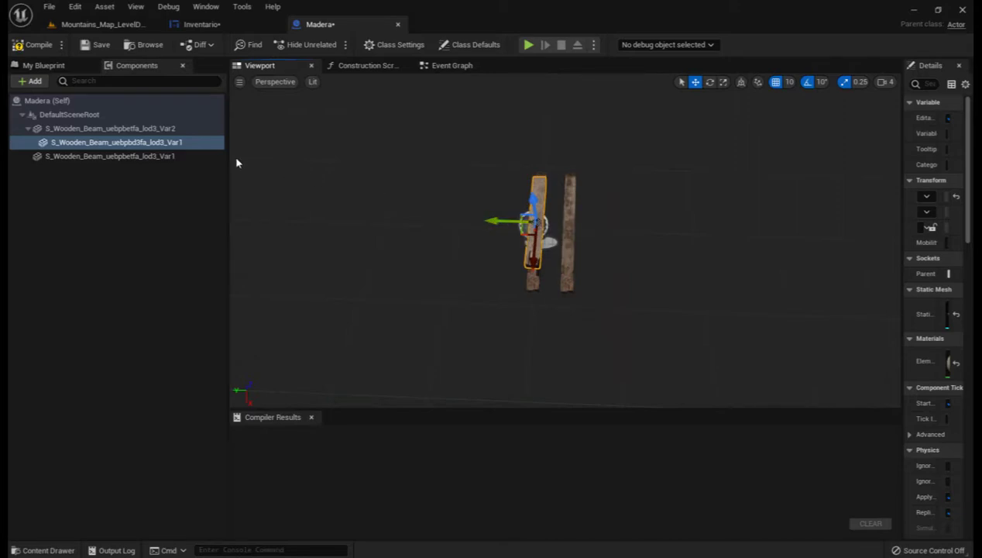
Step: Duplicate the uebpbd3fa beam as Var2, place it beside the other beam lowered 10 units, then return to the level
right_click(174, 145)
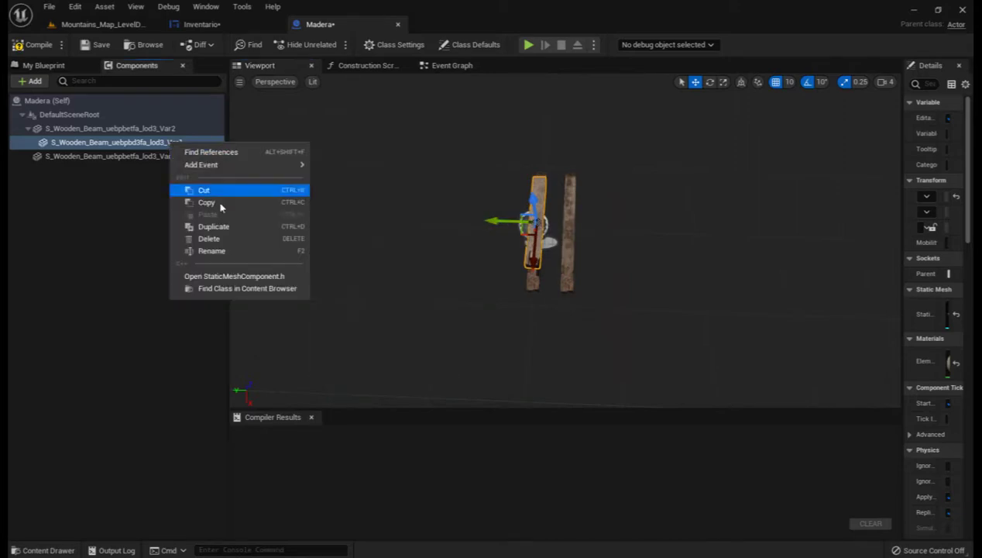
click(216, 226)
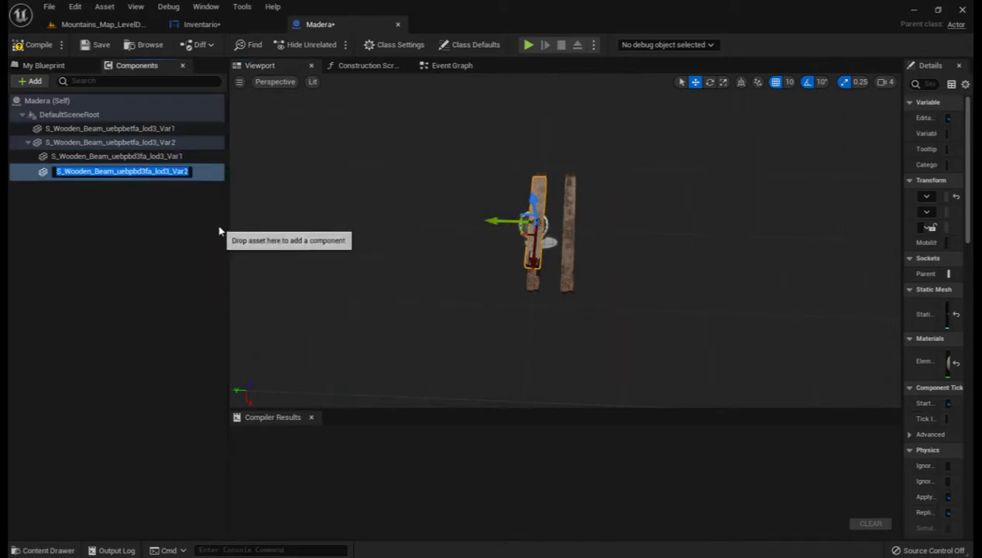
click(494, 221)
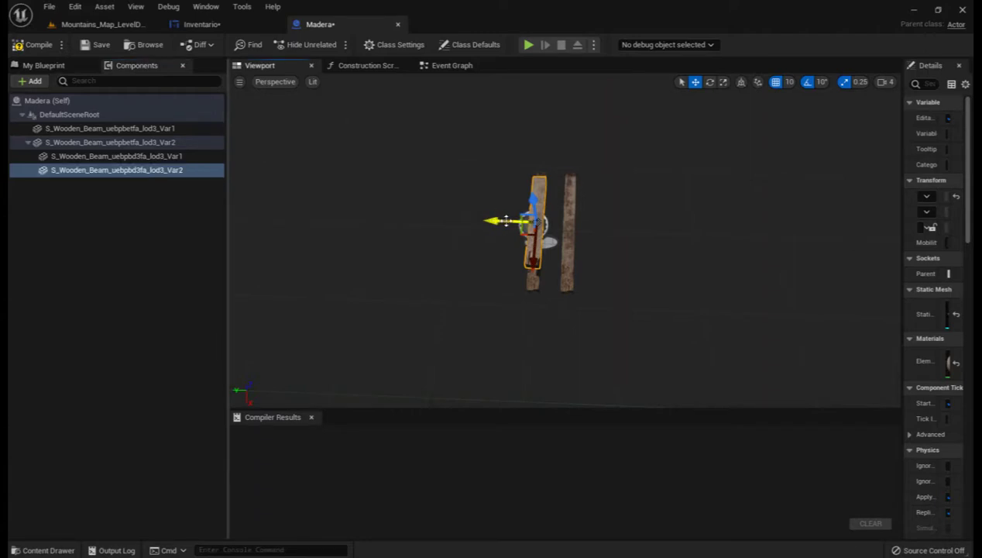
drag(493, 224, 509, 224)
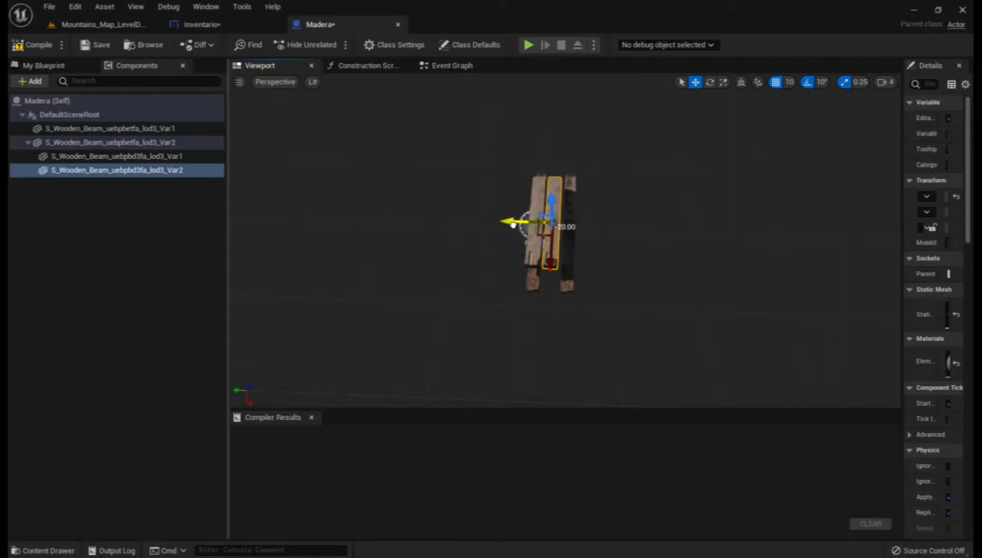
mouse_move(552, 200)
mouse_down()
mouse_move(552, 224)
mouse_move(547, 215)
mouse_up()
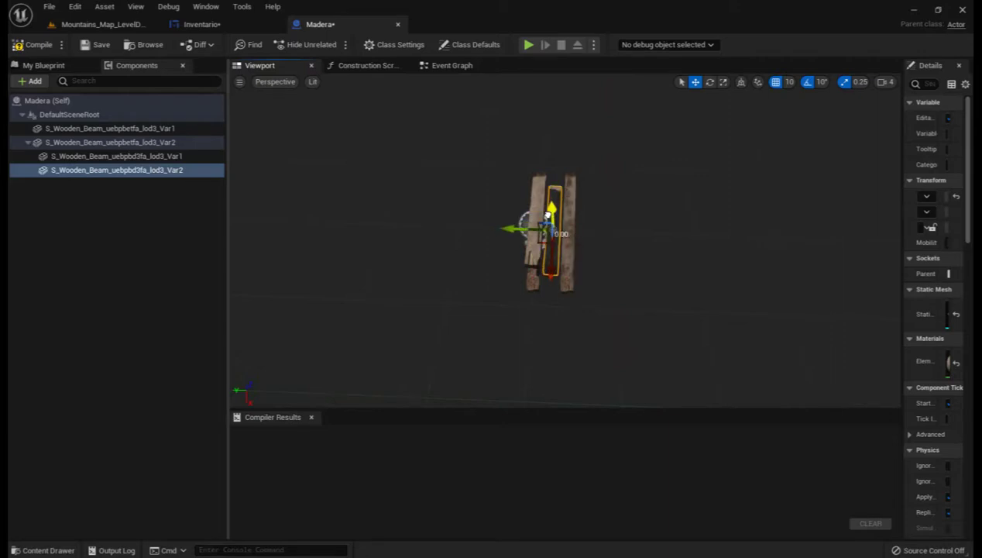
click(531, 229)
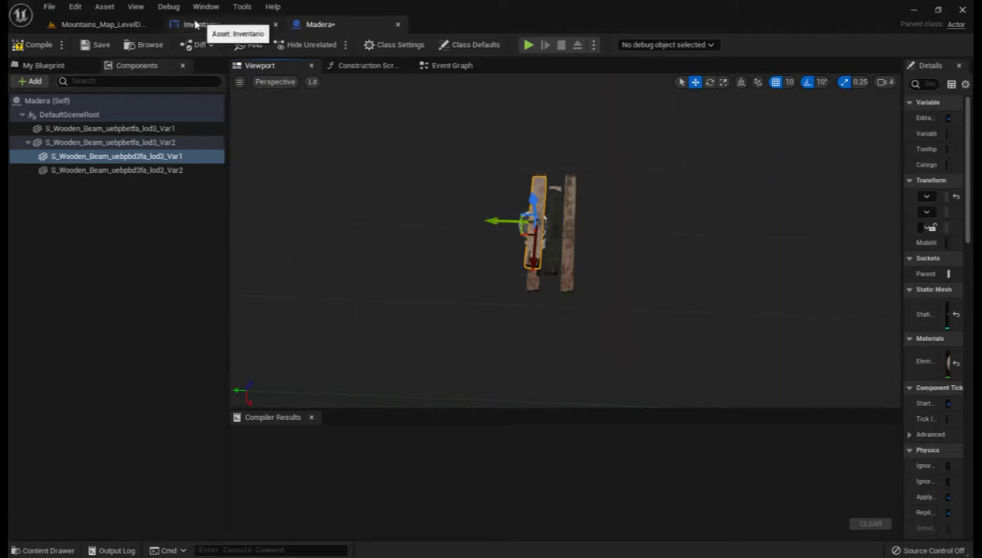
click(132, 24)
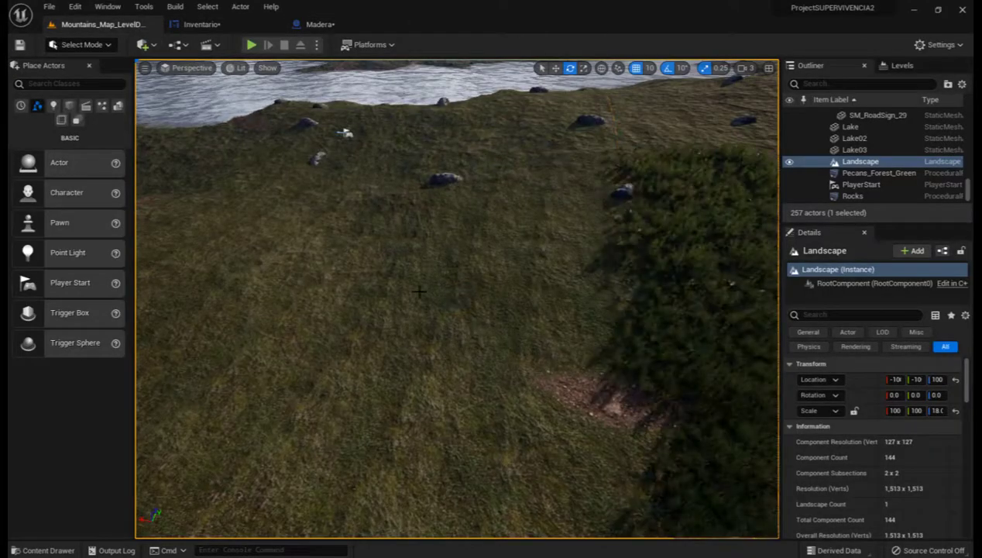
Step: Add the Wooden_Beam_tgngdibfa mesh from 3D_Assets to Madera's Components
key(ctrl+space)
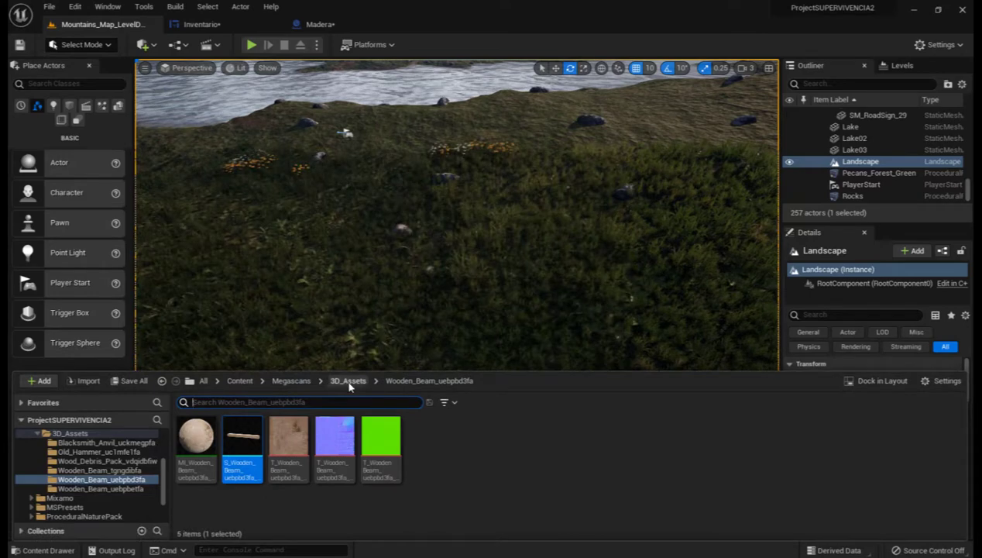
click(349, 381)
double_click(329, 436)
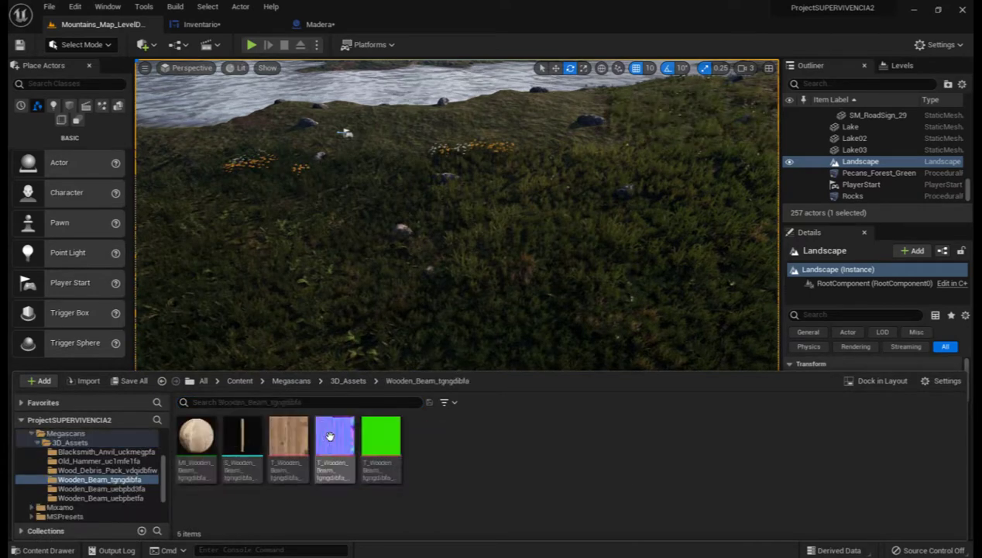
mouse_move(241, 434)
mouse_down()
mouse_move(321, 41)
mouse_move(125, 116)
mouse_up()
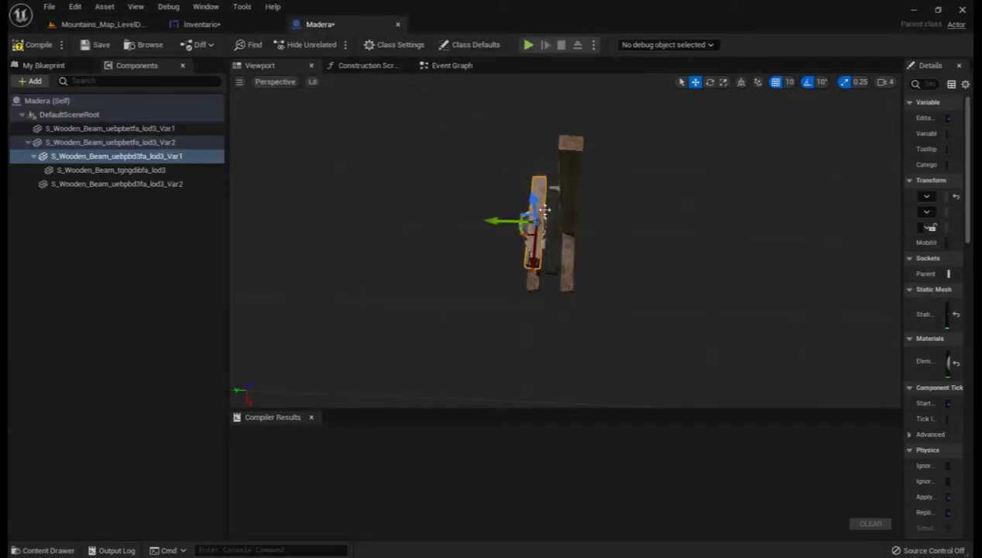
Step: Cut the uebpbd3fa Var1 beam and the new tgngdibfa beam out of Madera
right_click(162, 157)
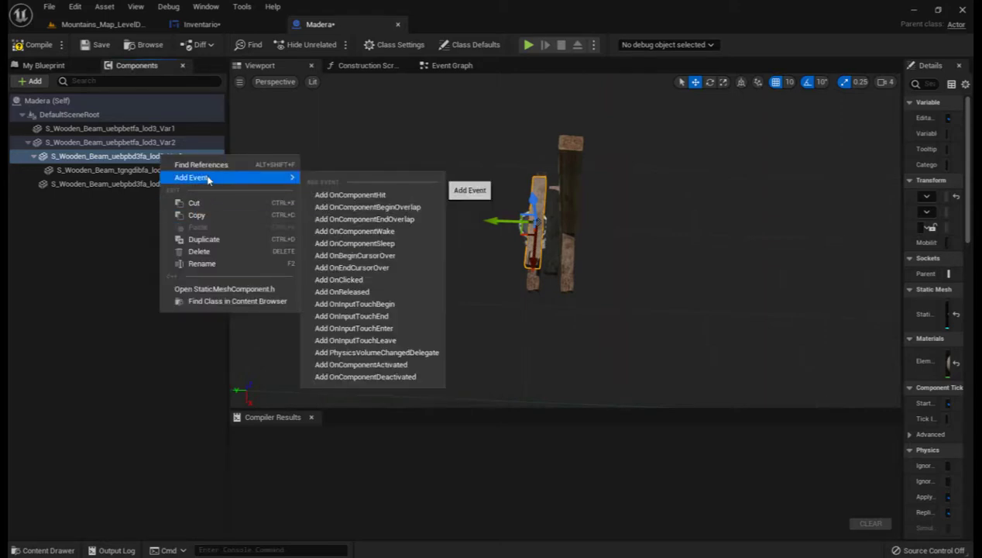
click(201, 206)
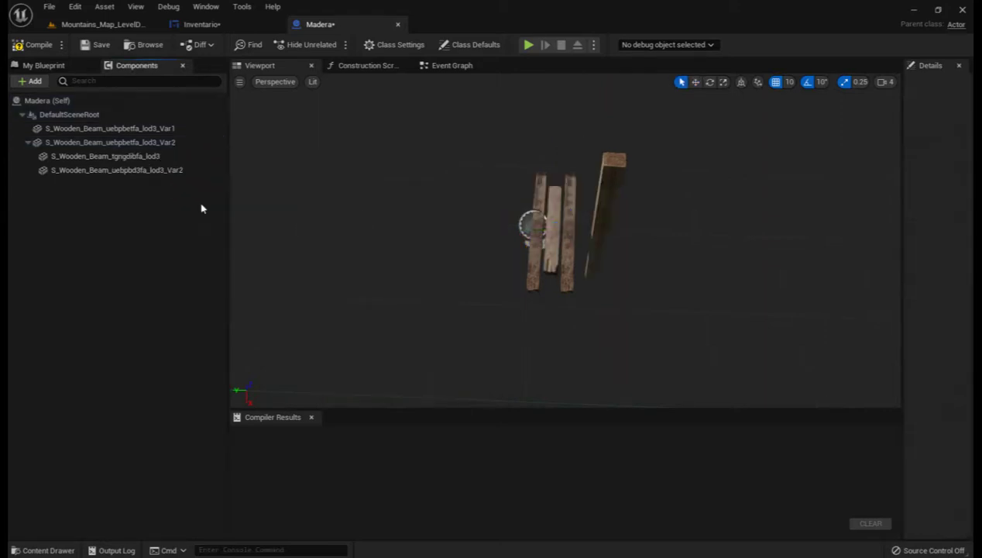
click(597, 177)
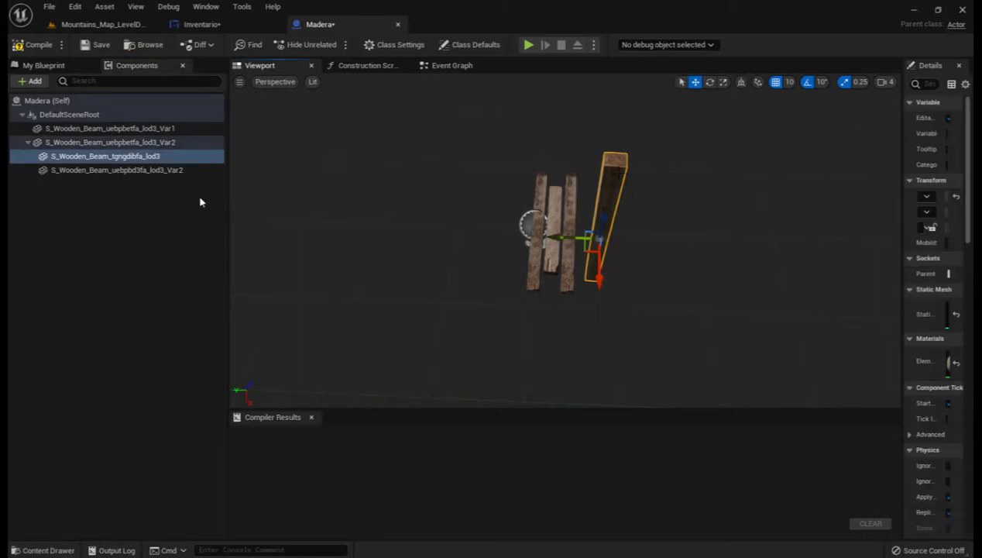
right_click(166, 158)
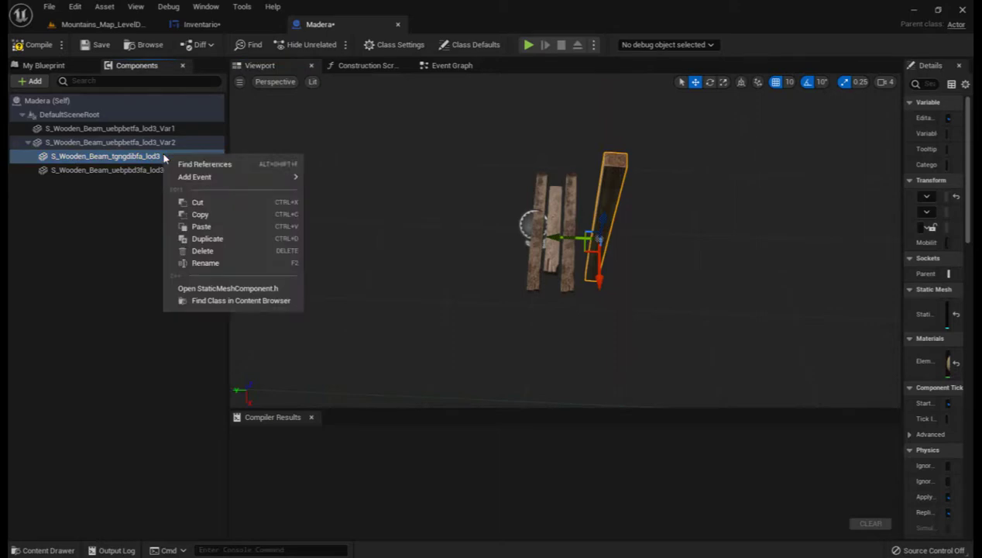
click(197, 205)
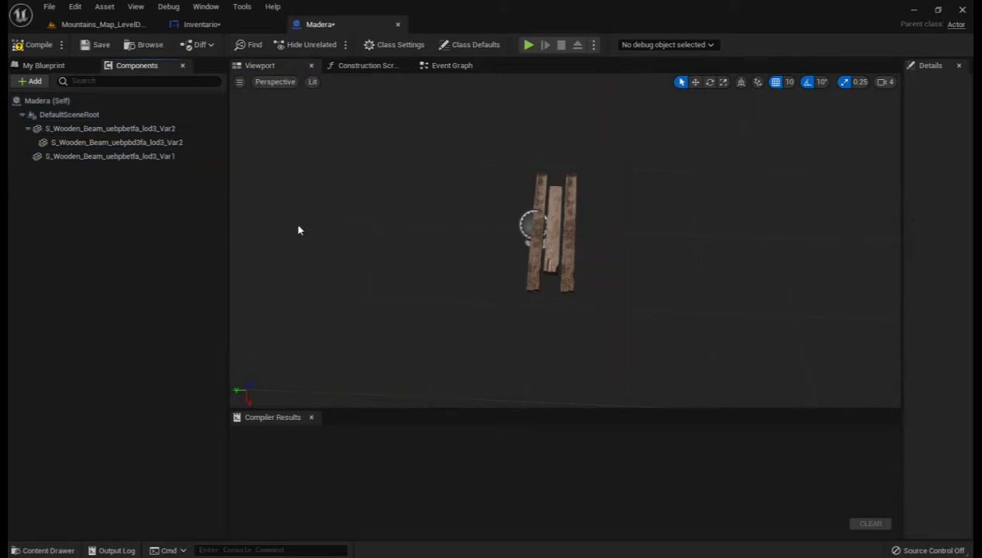
click(550, 223)
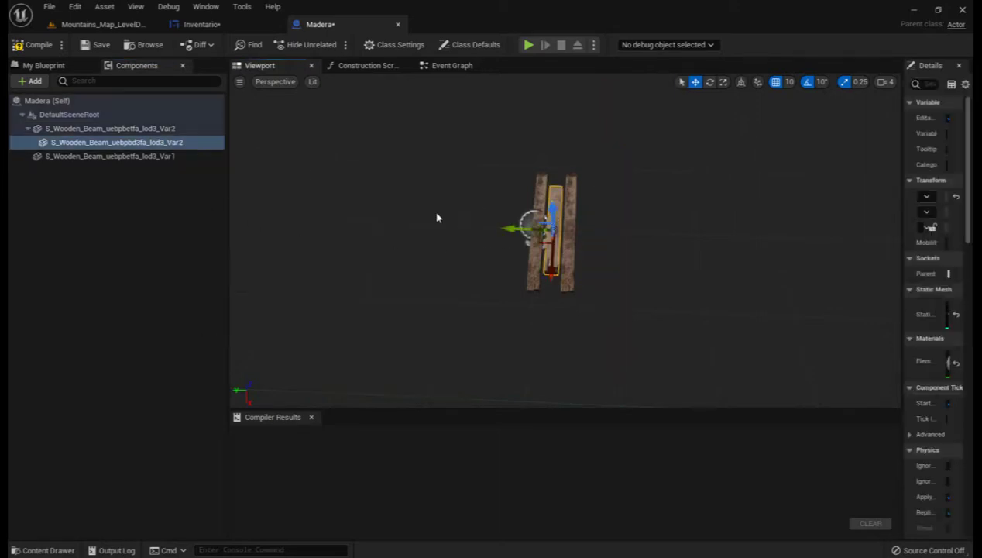
Step: Add two more beam copies, Var3 over the left beam and Var4 to the right
right_click(165, 144)
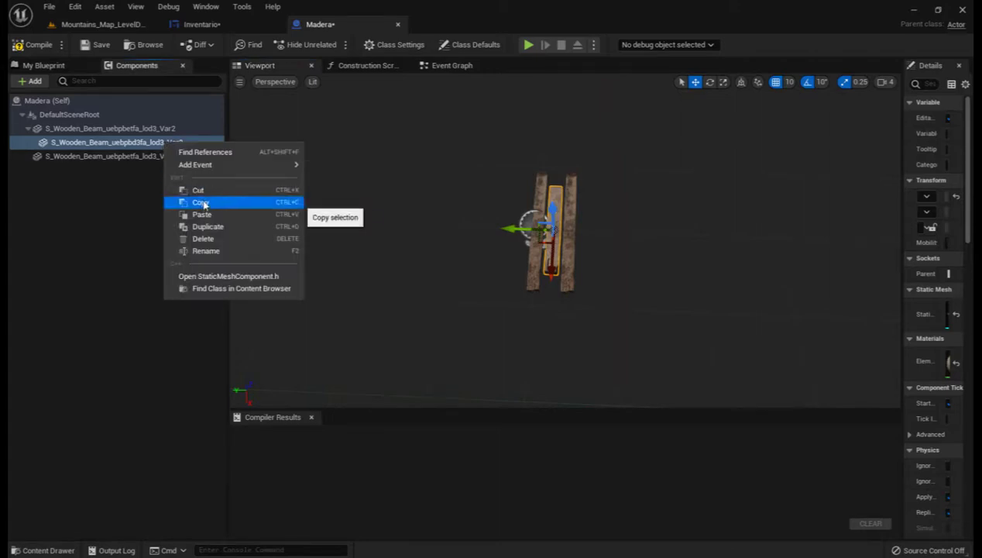
click(200, 226)
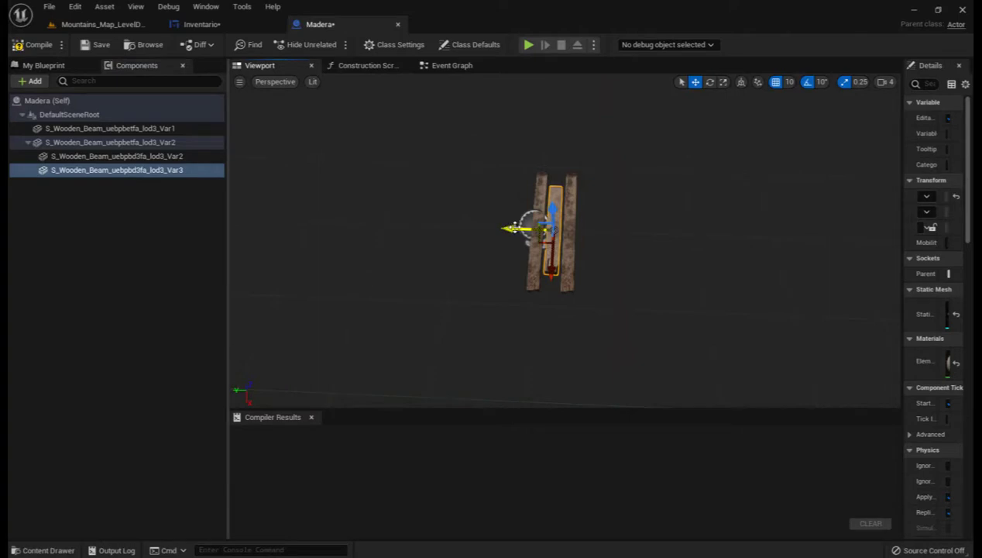
drag(509, 227, 534, 203)
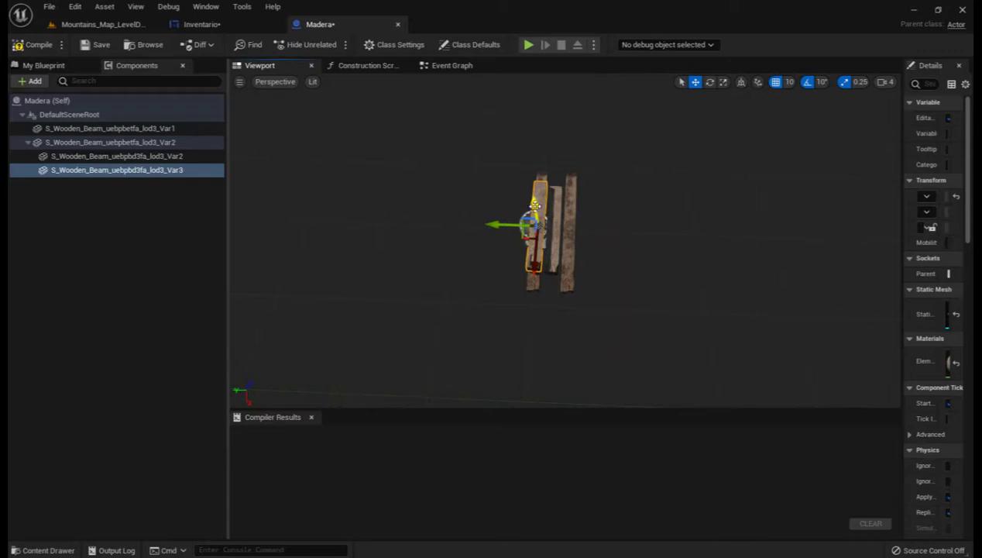
right_click(178, 170)
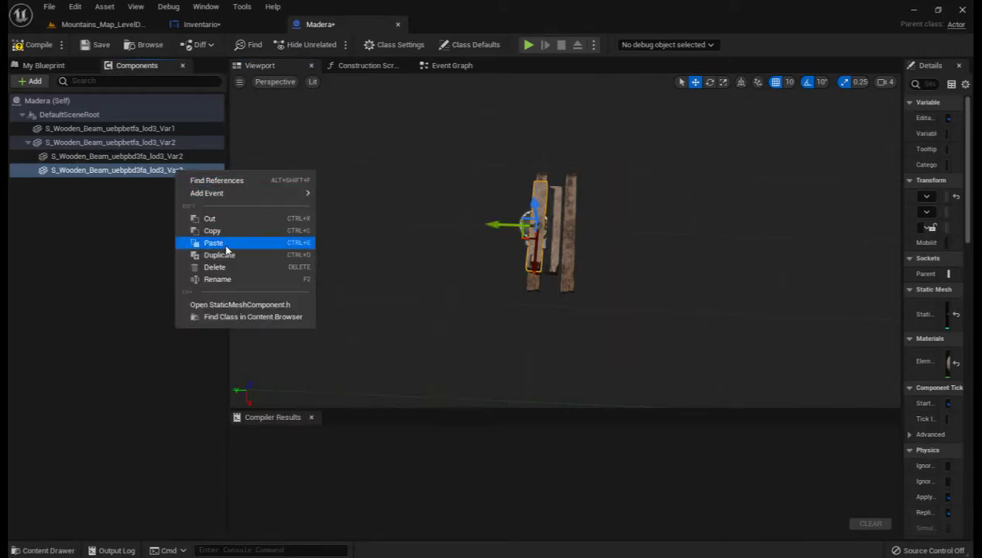
click(221, 256)
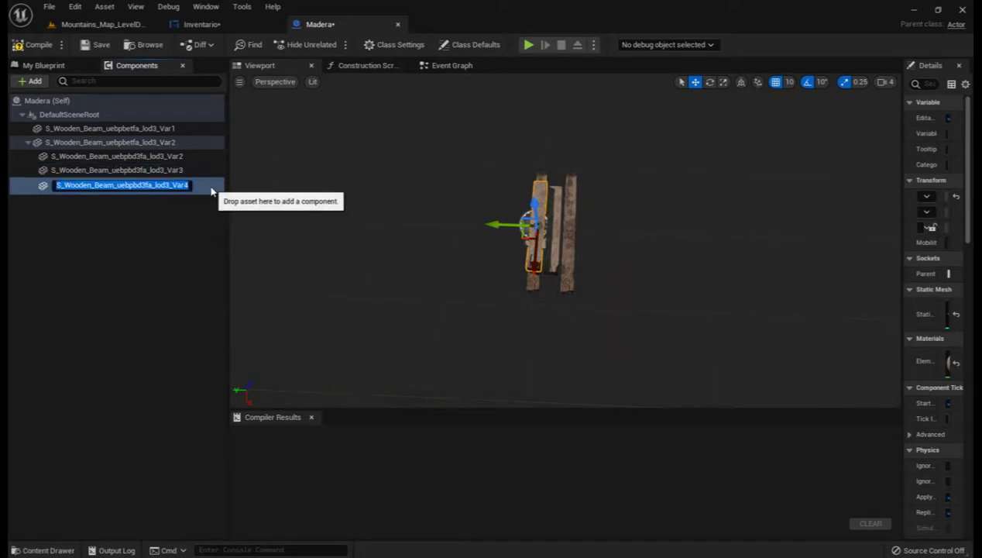
key(Return)
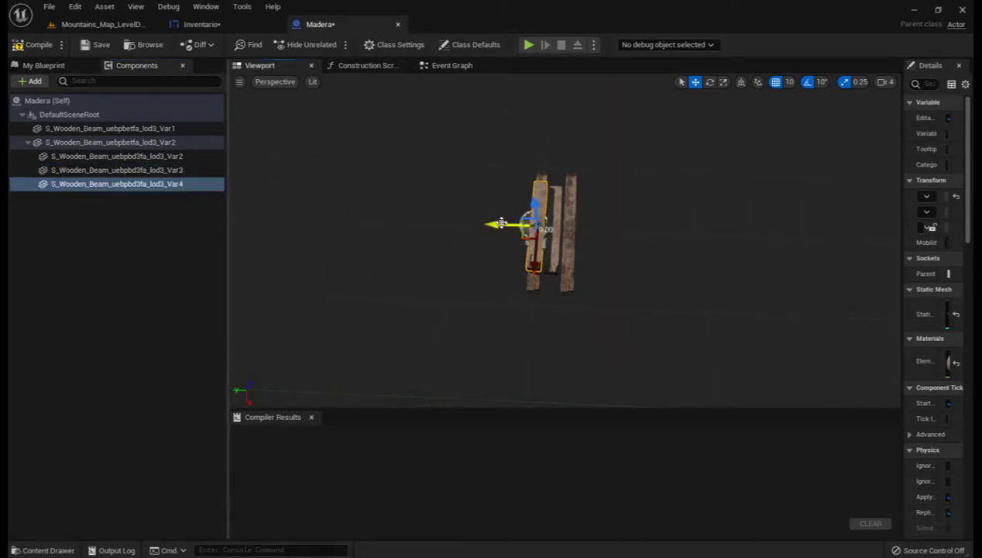
drag(506, 222, 559, 221)
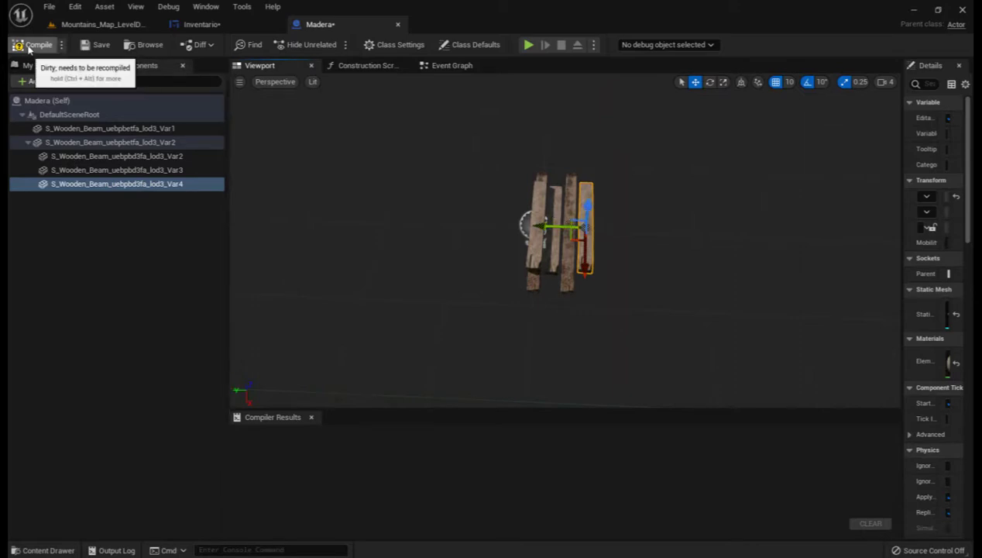
Step: Compile and save Madera, then return to the mountain level
click(29, 47)
click(99, 45)
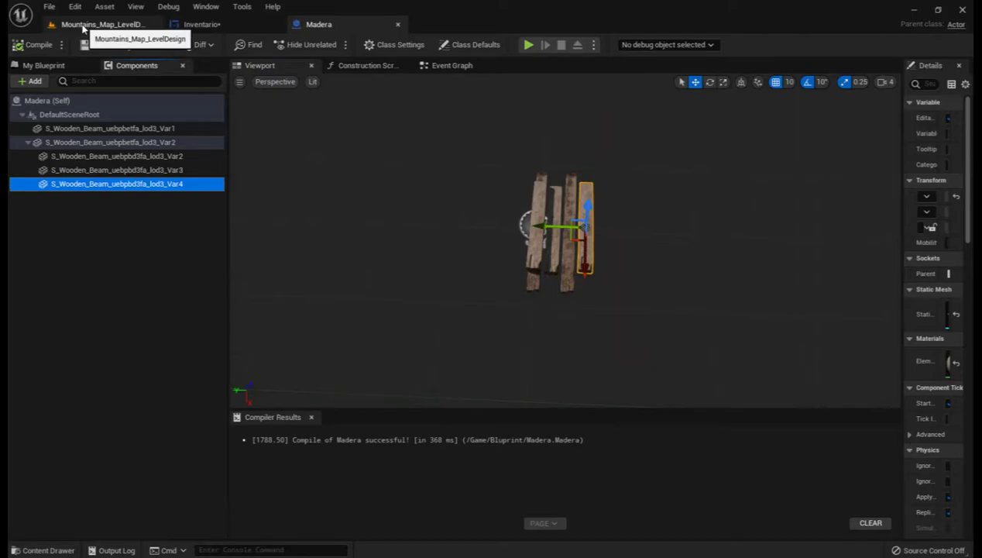
click(83, 29)
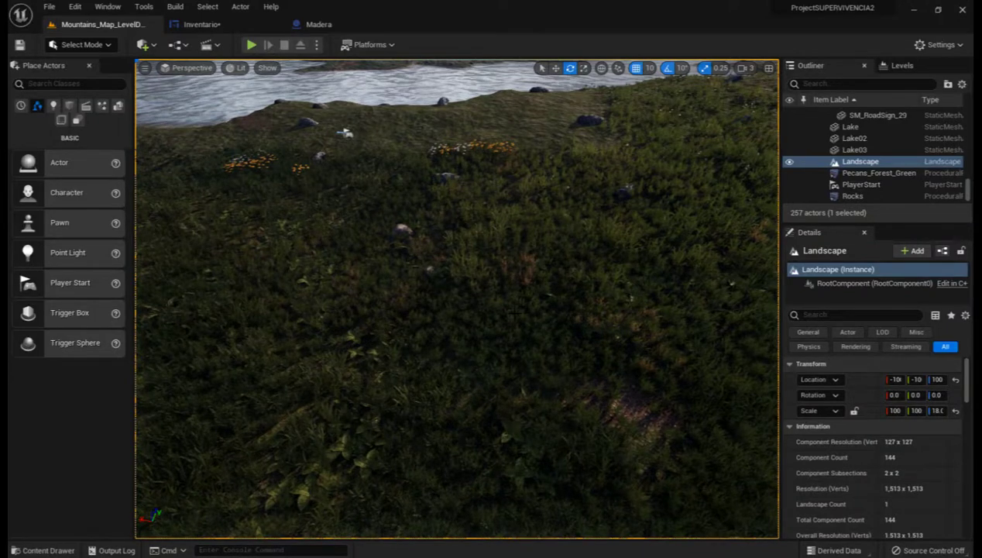
Step: Open the Content Drawer at the top-level Content folder
key(ctrl+space)
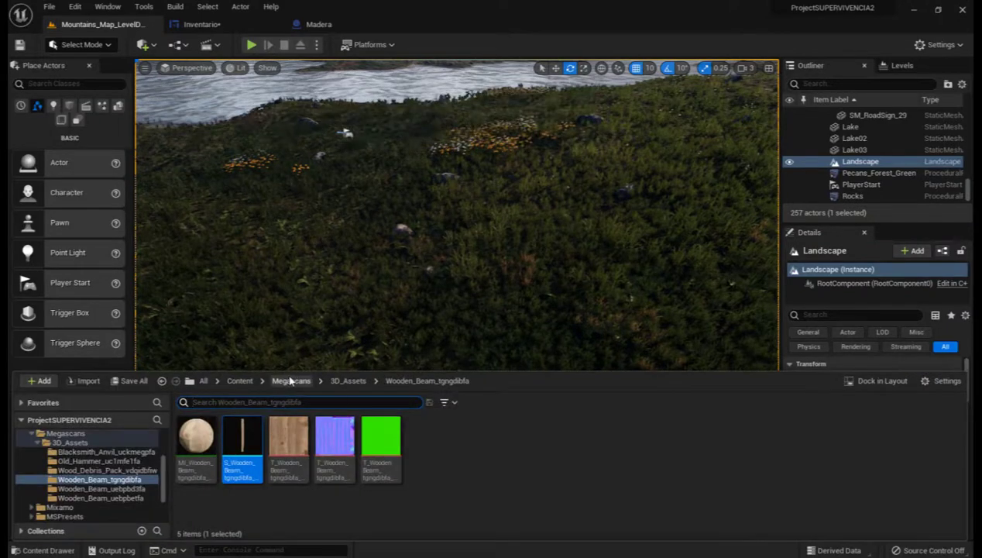
click(239, 381)
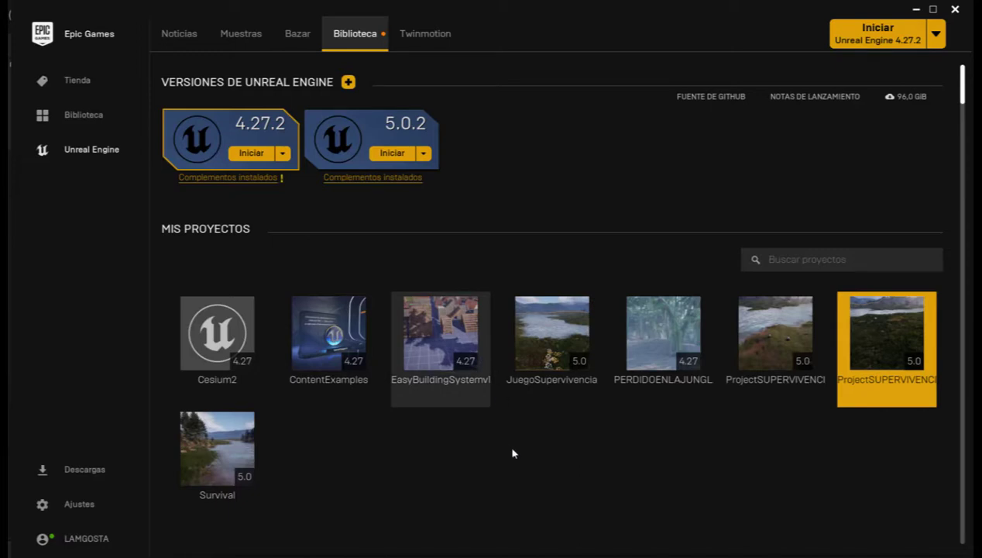
Step: Search the Vault for 'eff' and add Infinity Blade: Effects to ProjectSUPERVIVENCIA2
scroll(513, 426, down, 2)
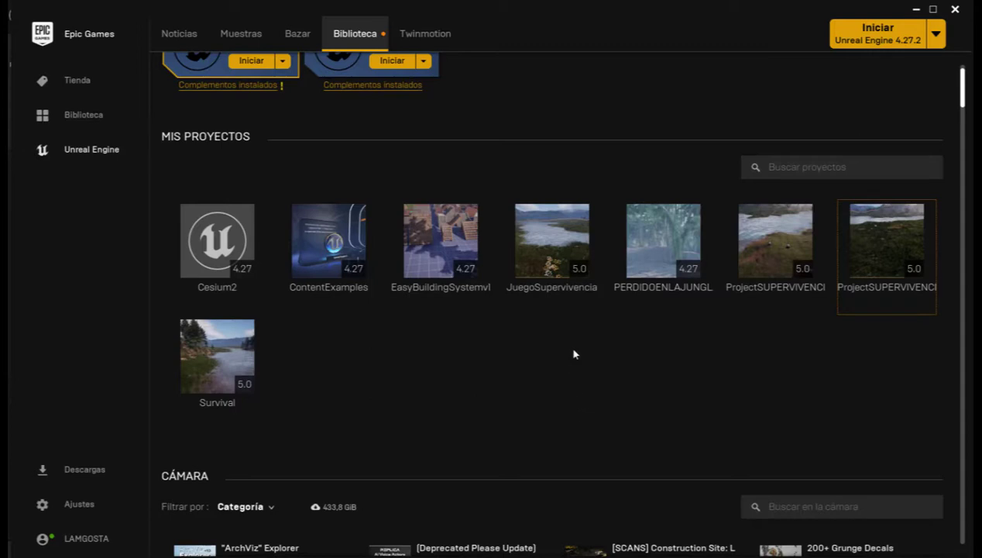
scroll(585, 407, down, 1)
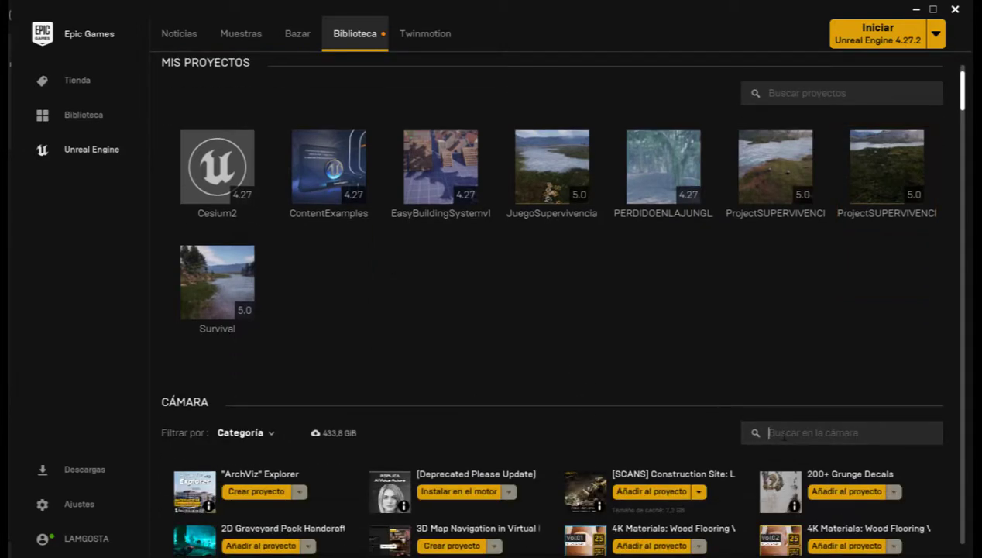
text(eff)
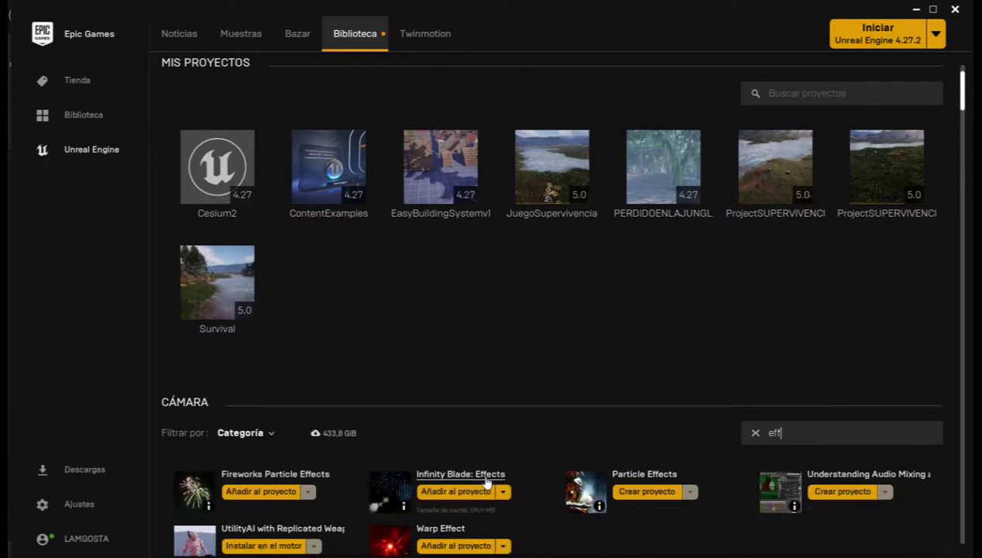
click(457, 493)
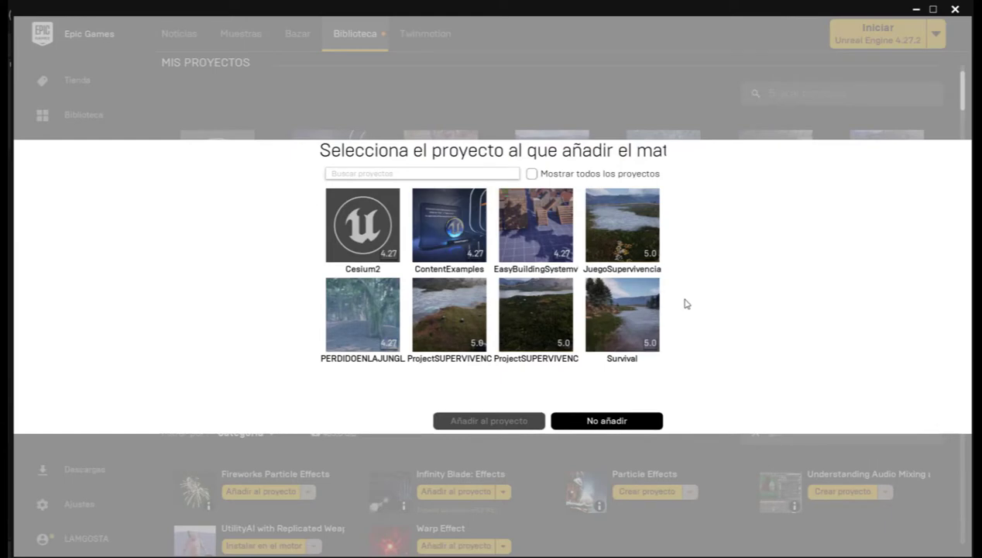
click(546, 349)
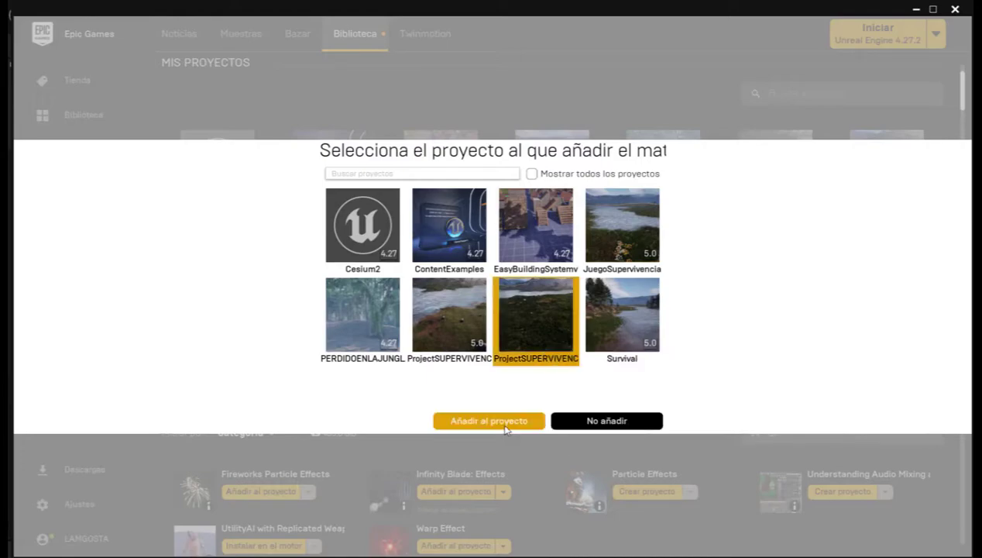
click(504, 425)
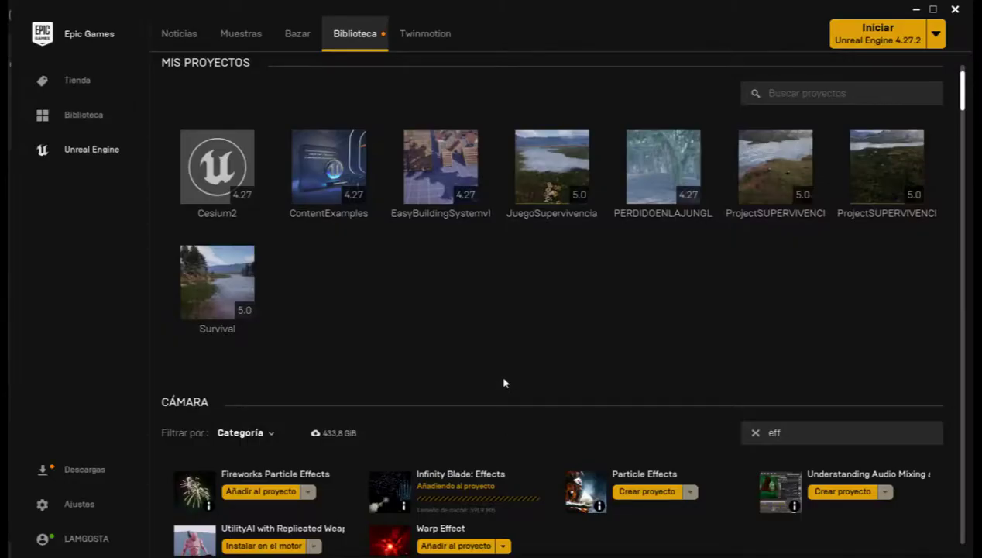
Step: Clear the 'eff' search and switch back to the ProjectSUPERVIVENCIA2 editor
double_click(763, 431)
key(BackSpace)
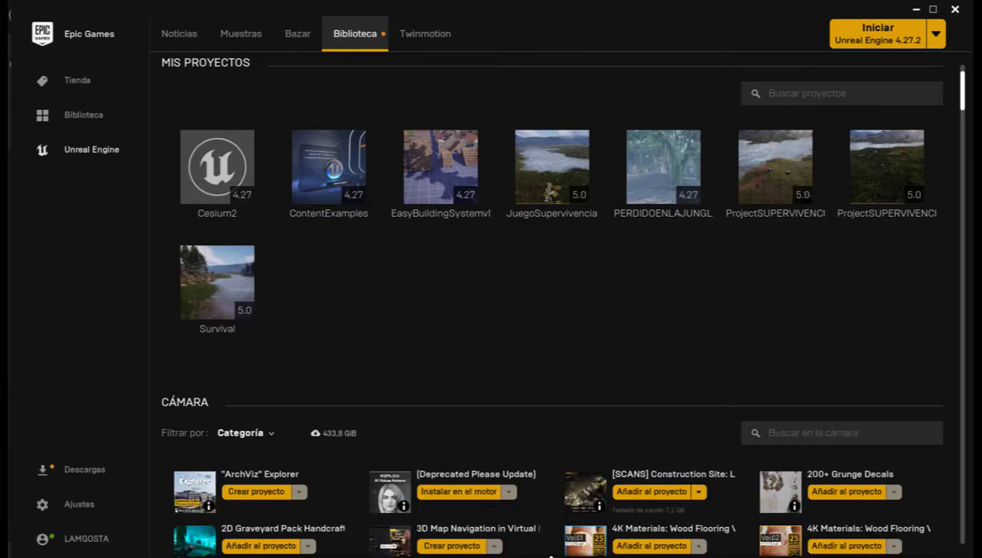
mouse_move(556, 556)
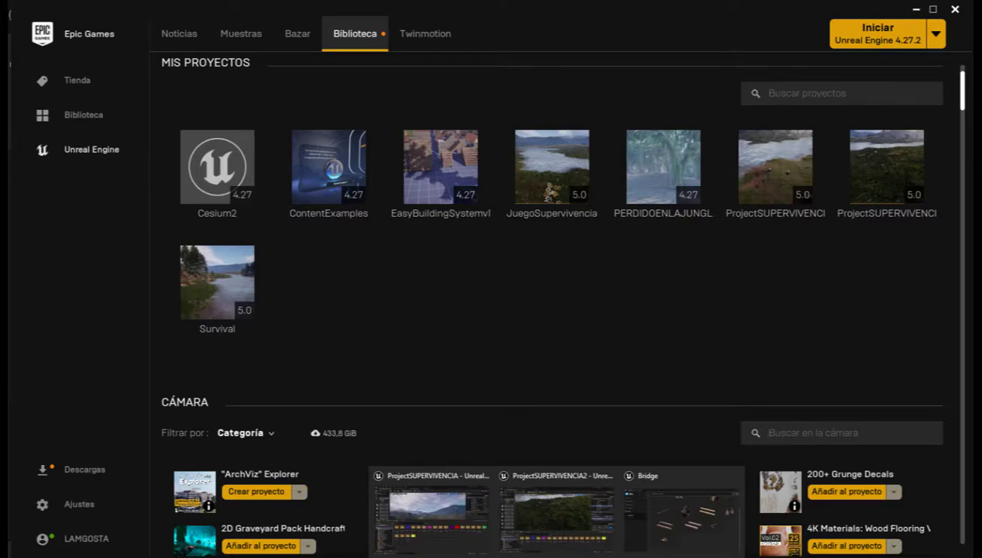
click(535, 498)
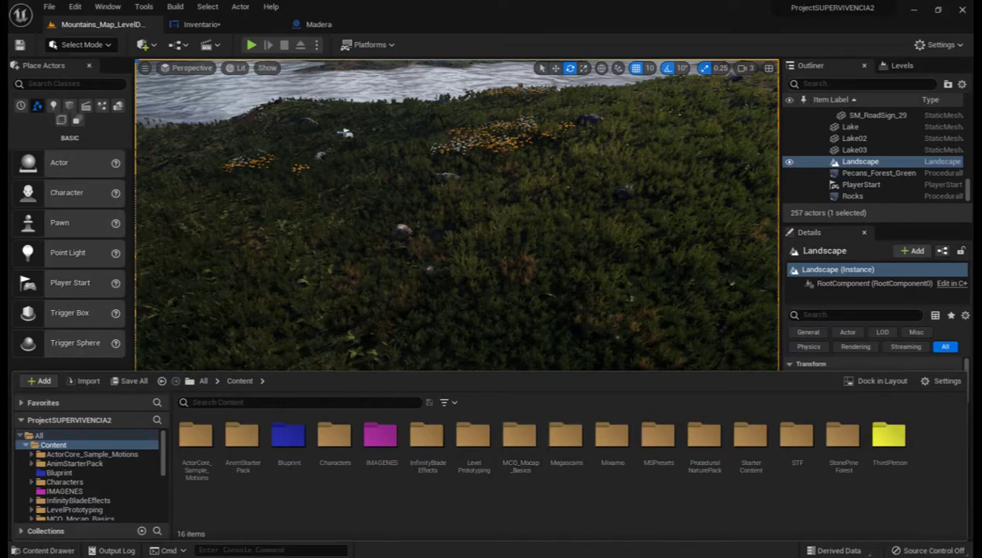
Step: Return to the Unreal editor, glancing at Madera before going back to the mountain level
mouse_move(555, 554)
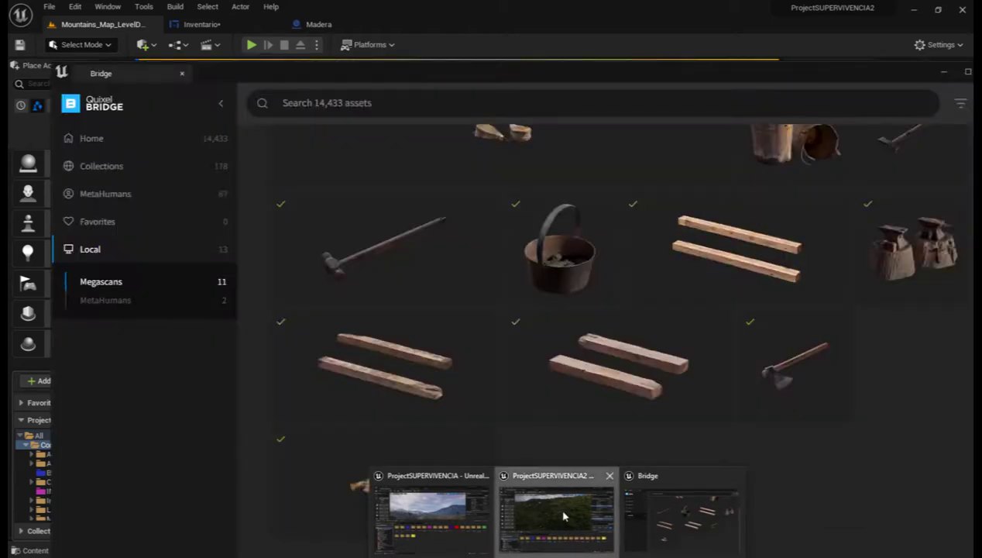
click(564, 517)
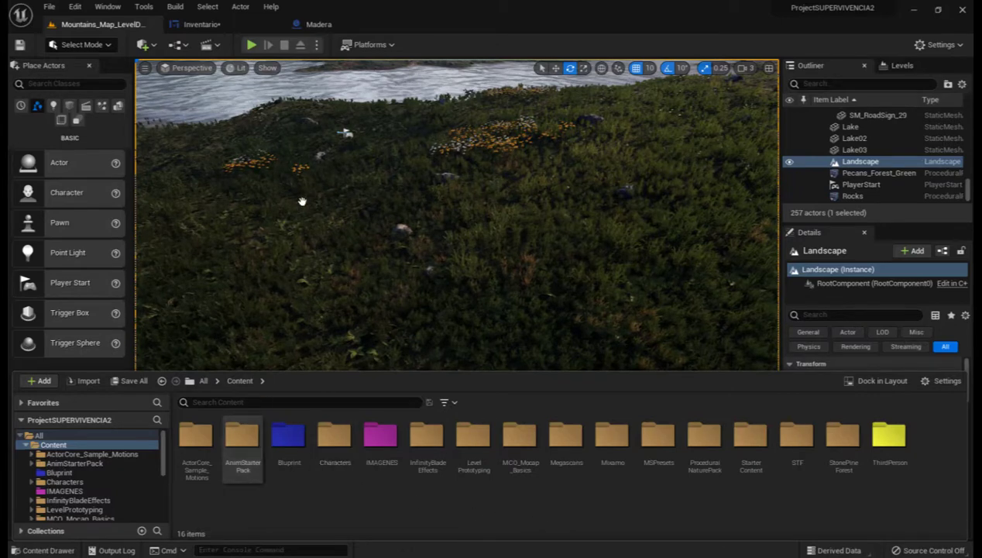
click(318, 25)
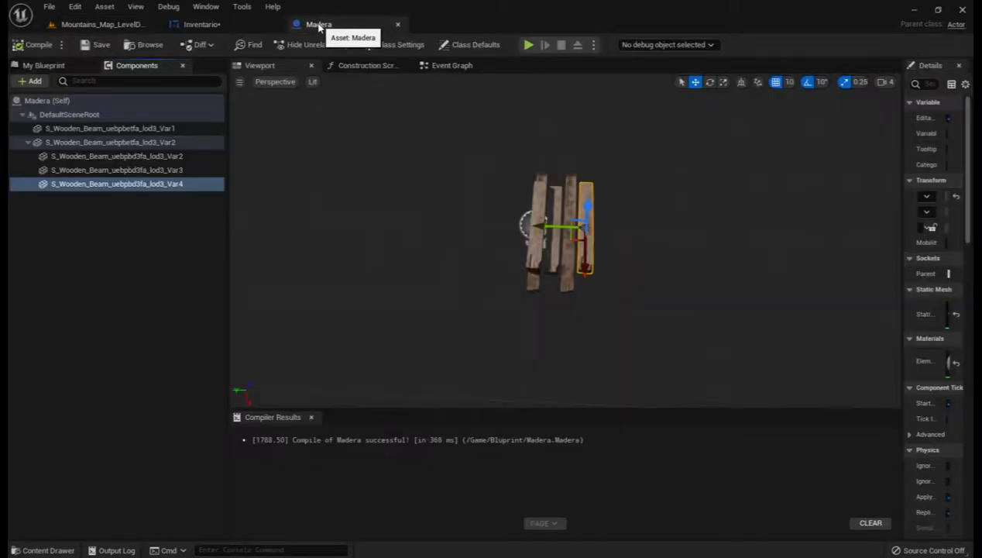
click(53, 25)
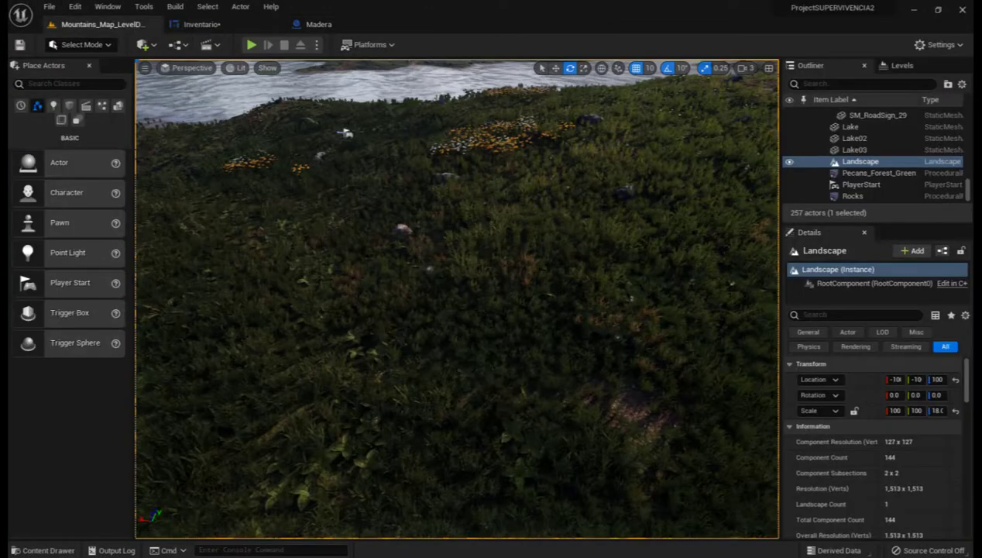
Step: Search InfinityBladeEffects > Effects for 'loo' and add P_GoldSparkle_Bag_Loop to Madera
key(ctrl+space)
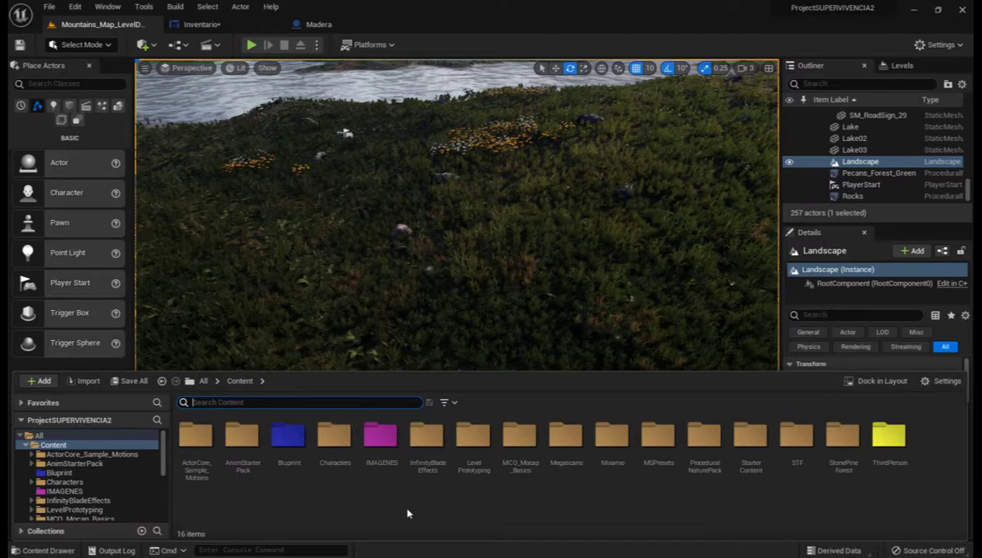
double_click(433, 440)
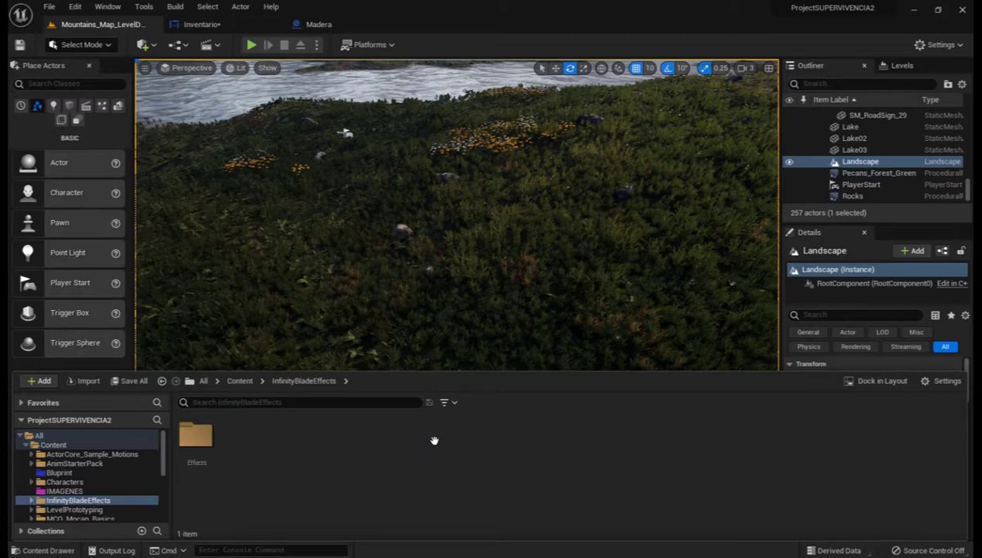
double_click(197, 437)
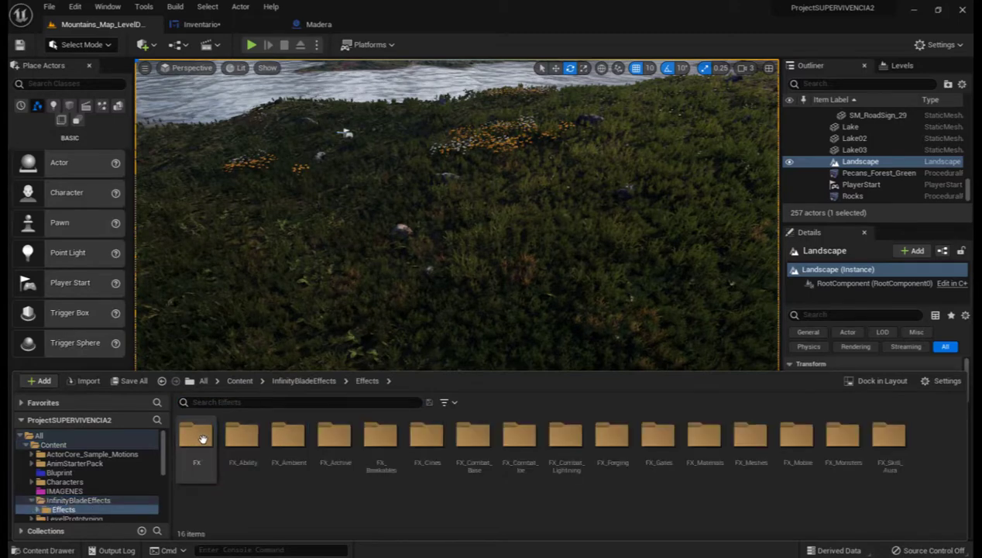
click(232, 401)
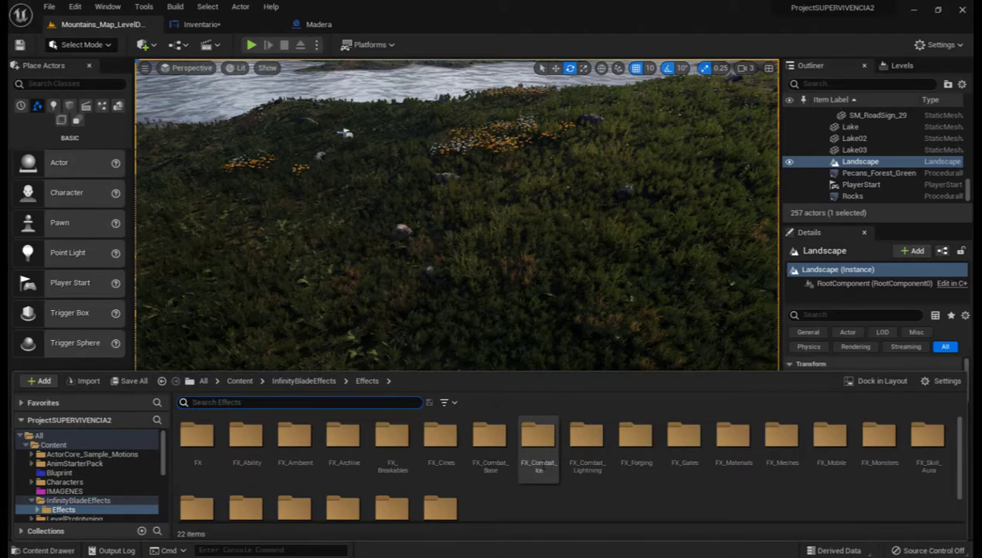
text(l)
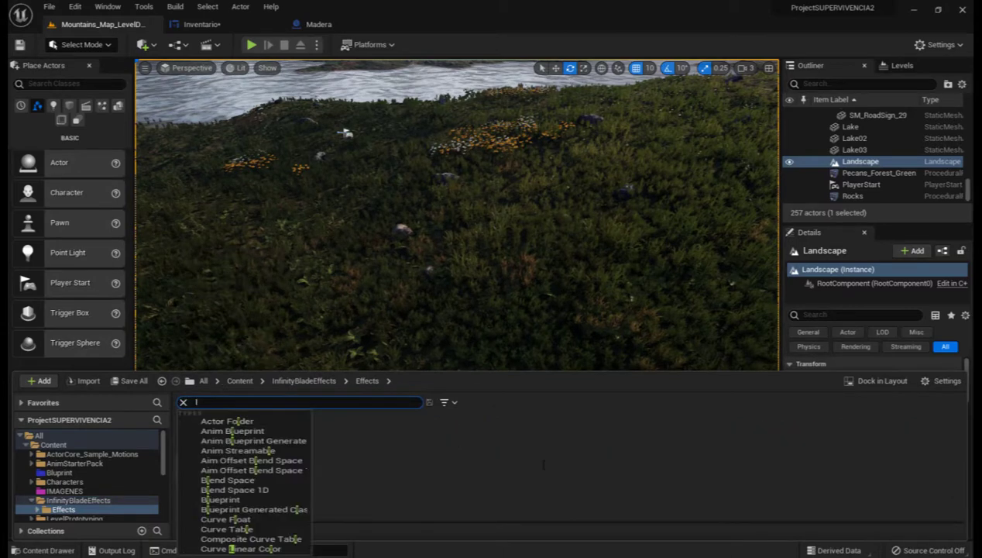
text(oot)
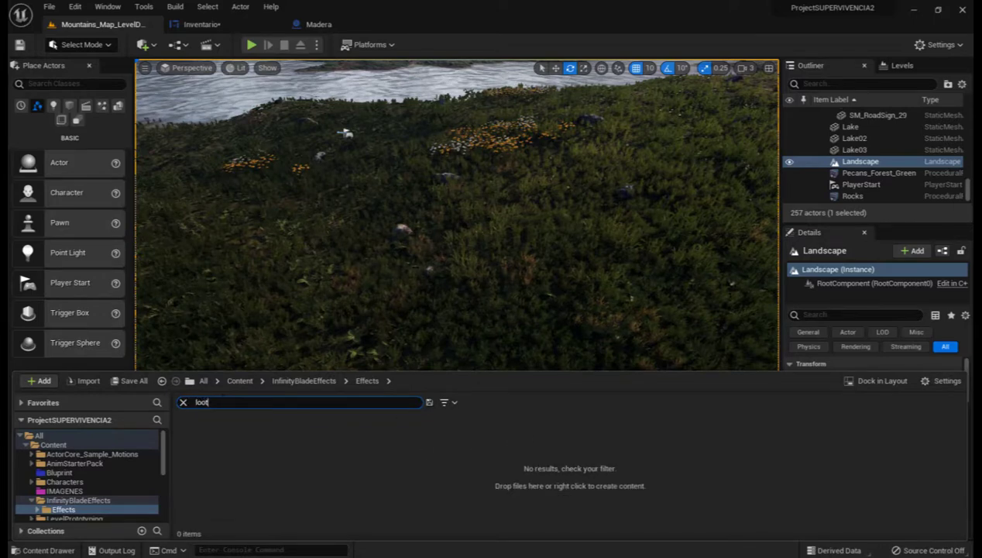
key(ctrl+a)
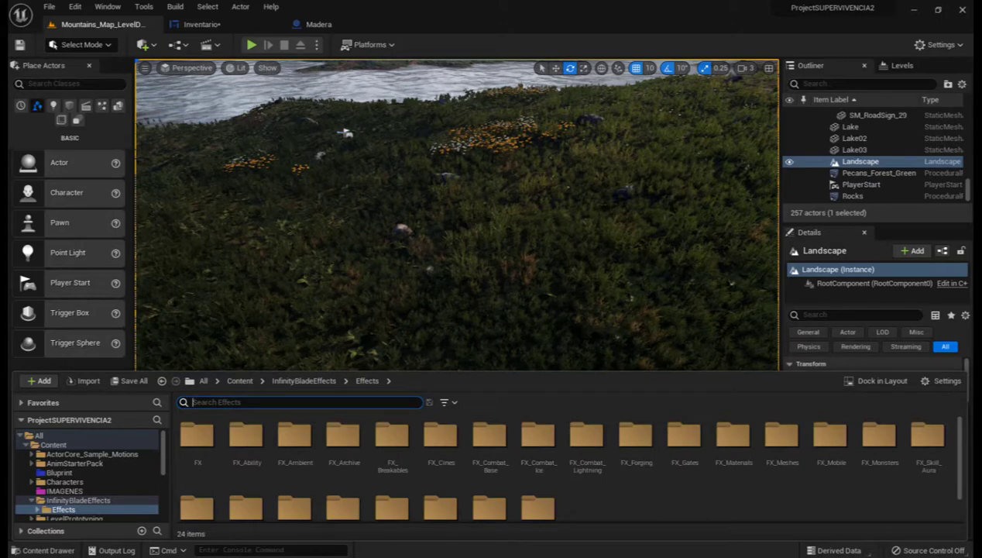
text(loo)
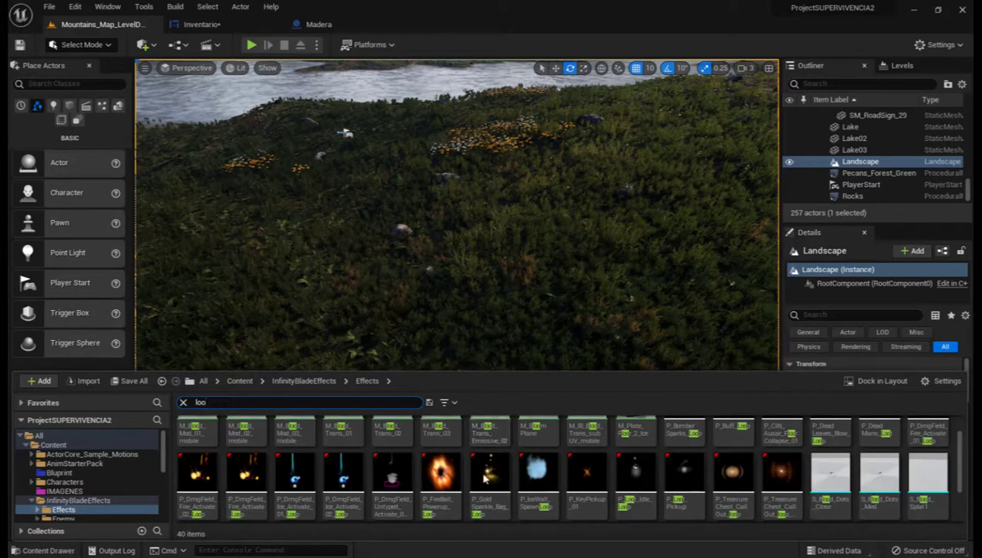
mouse_move(486, 474)
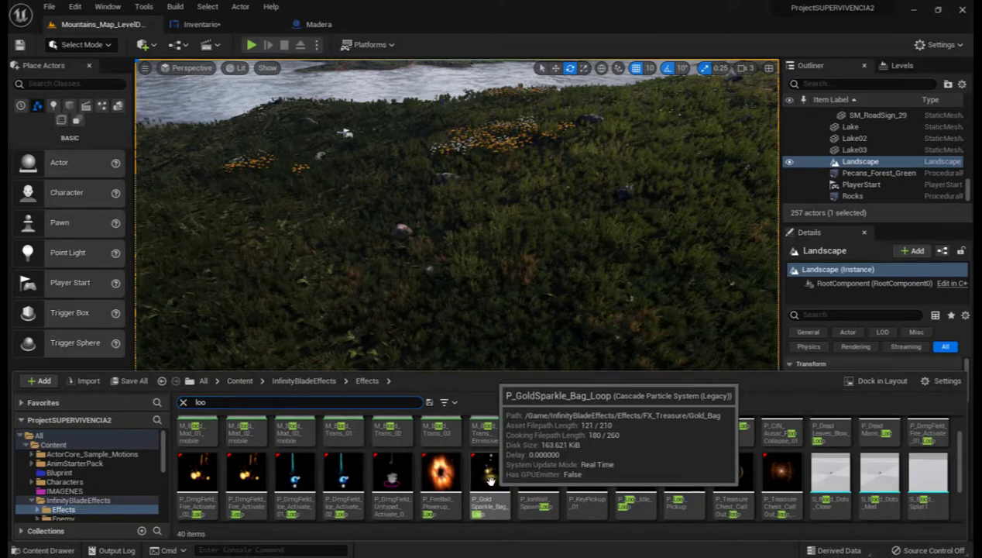
mouse_move(489, 480)
mouse_down()
mouse_move(551, 248)
mouse_move(572, 251)
mouse_up()
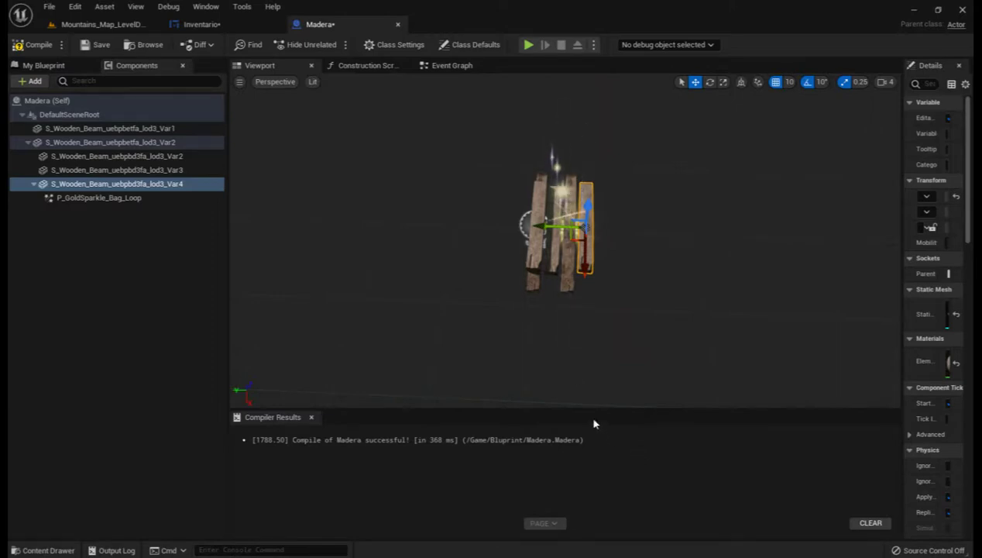
Step: Compile and save the Madera blueprint with its sparkle effect, then return to Inventario
click(31, 44)
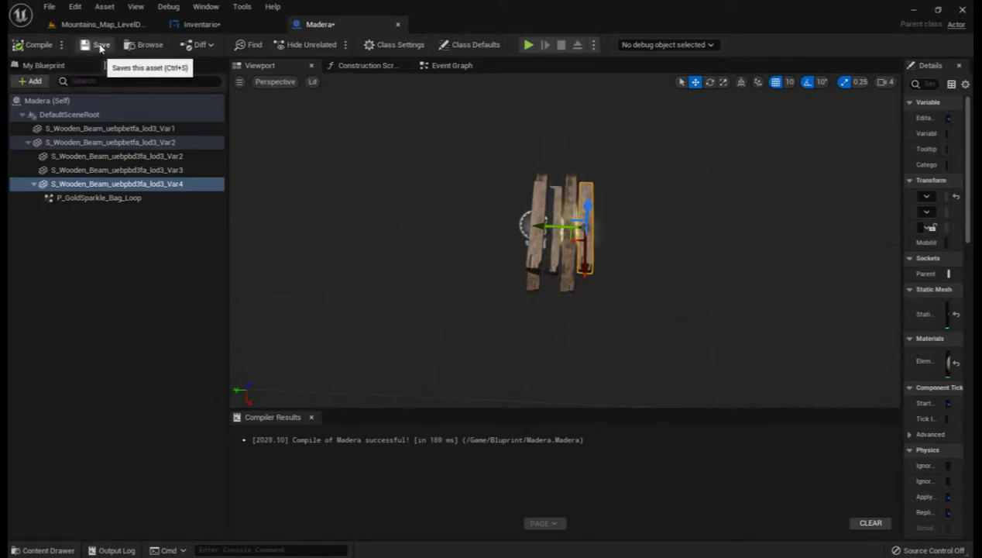
click(100, 46)
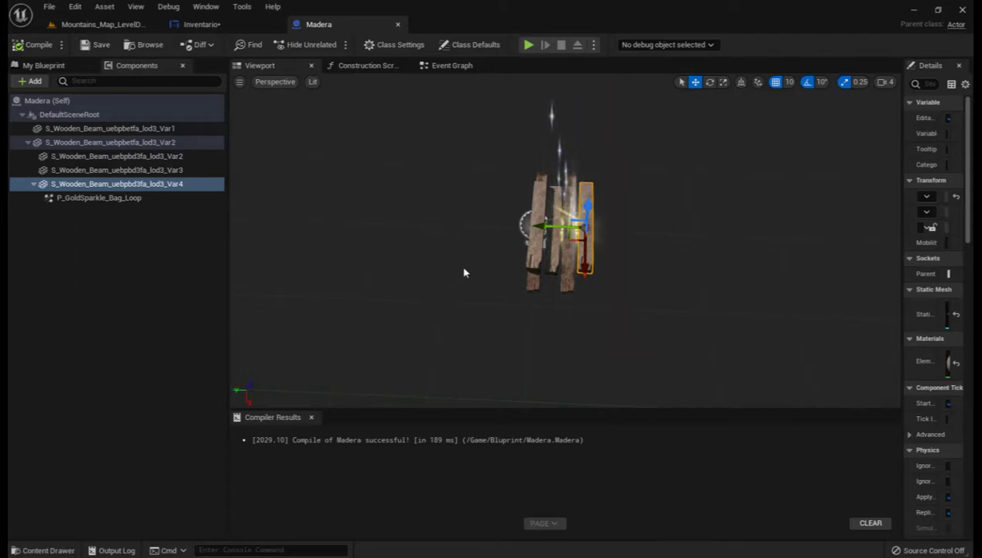
click(205, 27)
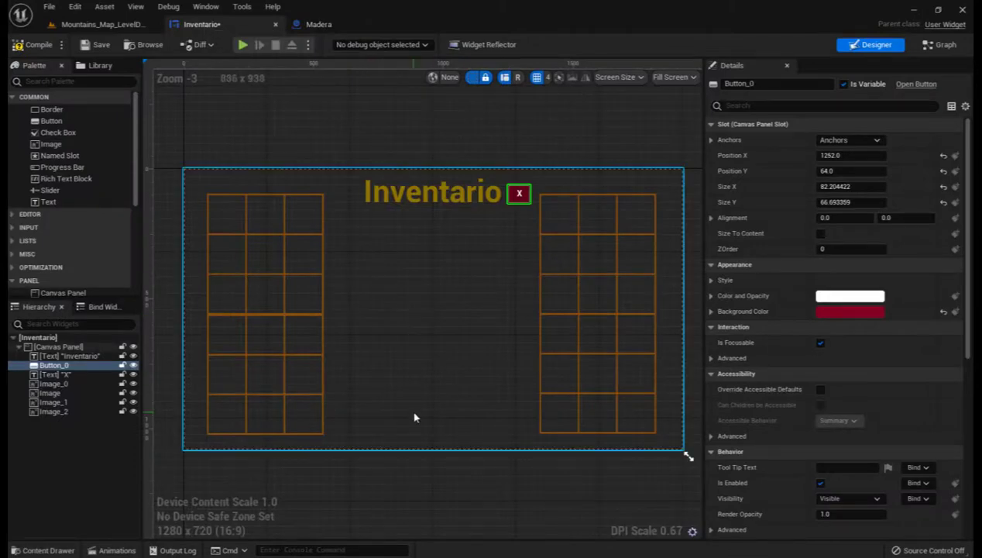
Step: Clear the content browser search and browse the IMAGENES folder under Content
key(ctrl+space)
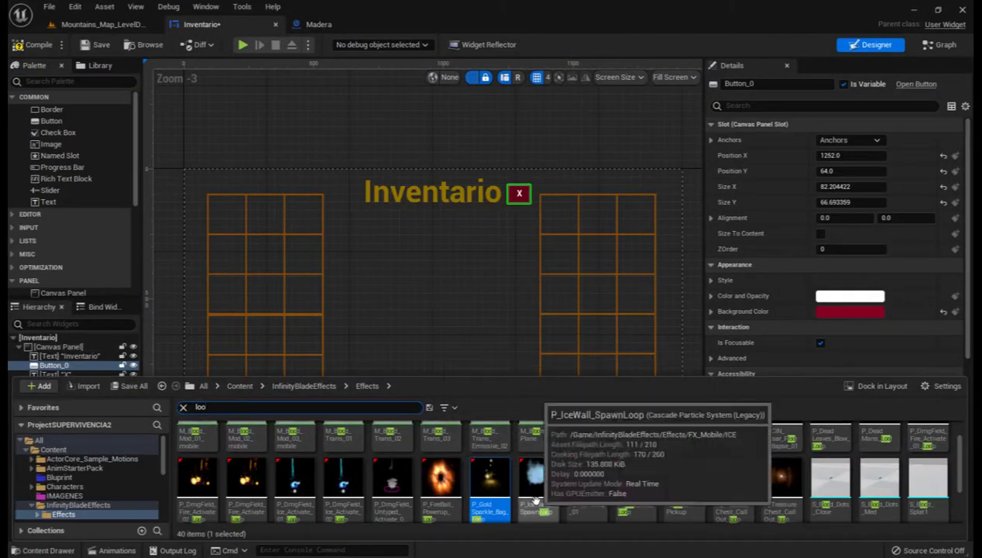
click(240, 387)
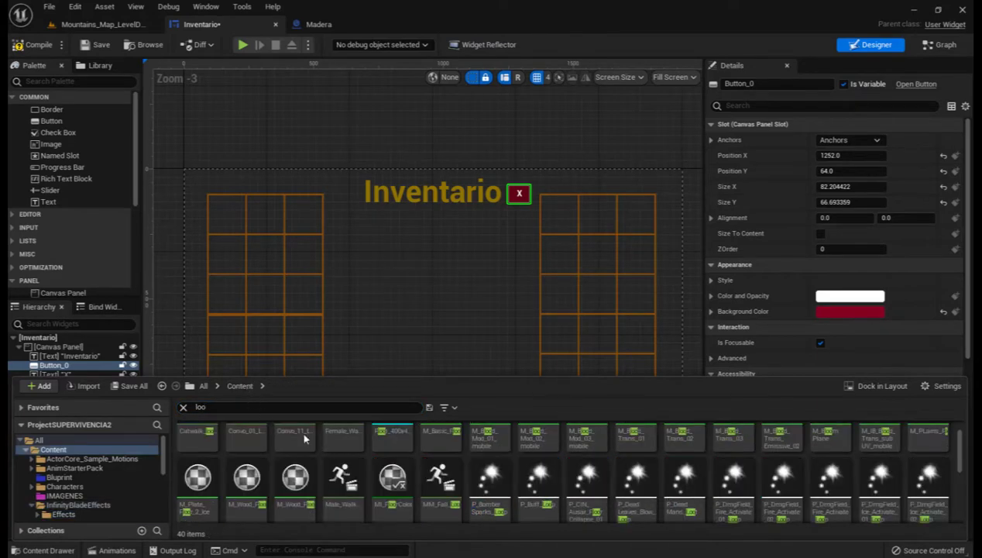
click(228, 408)
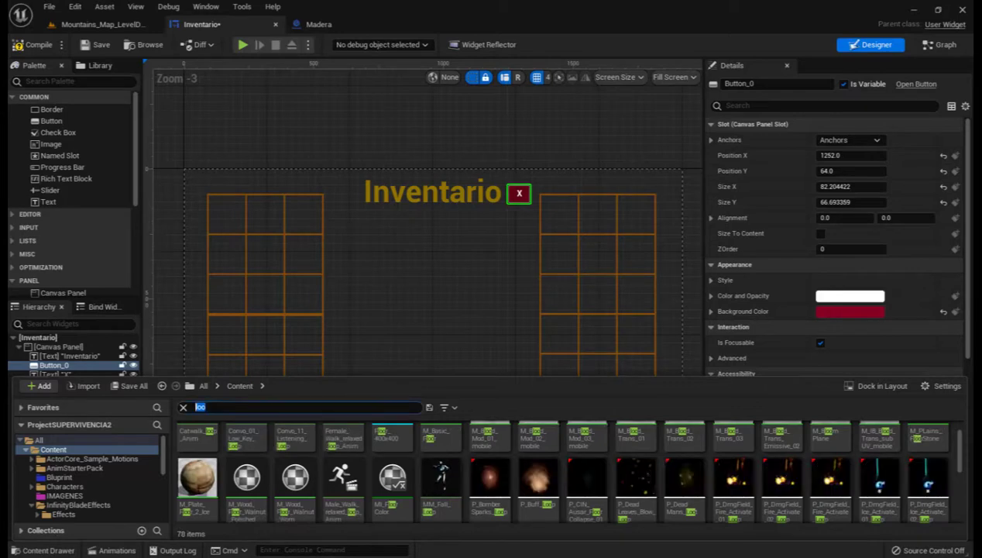
key(BackSpace)
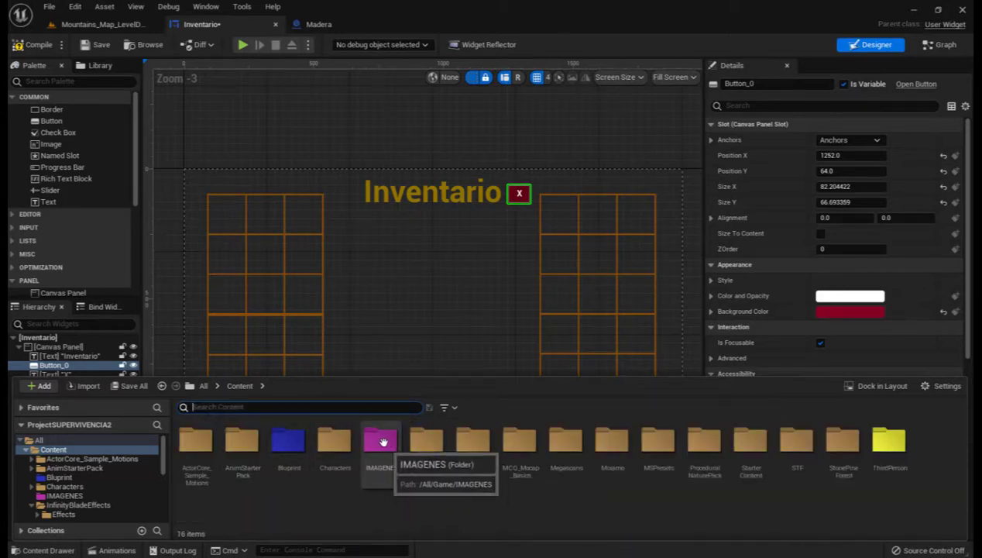
double_click(383, 441)
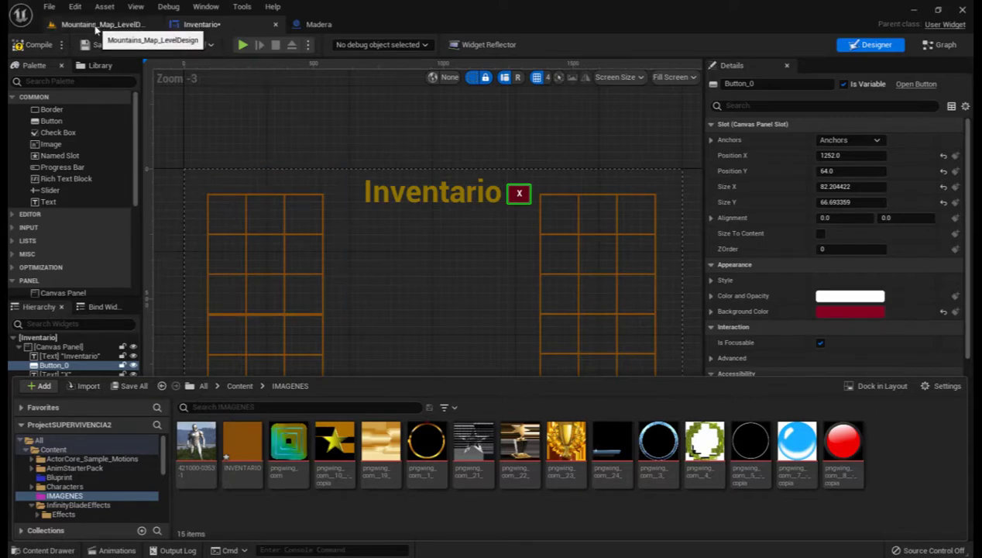
Step: From the mountain level, open Content > Bluprint and reopen the Madera blueprint
click(96, 25)
key(ctrl+space)
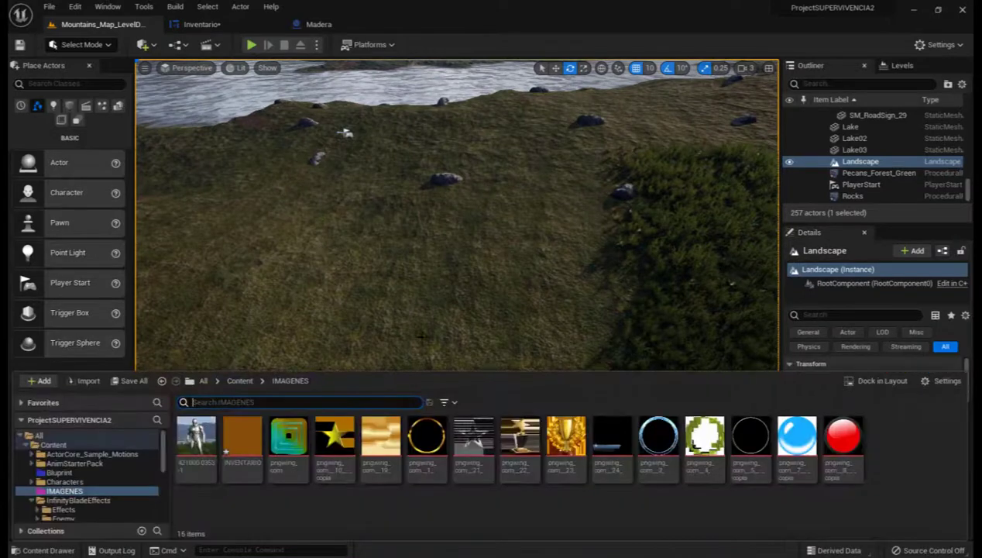
click(240, 382)
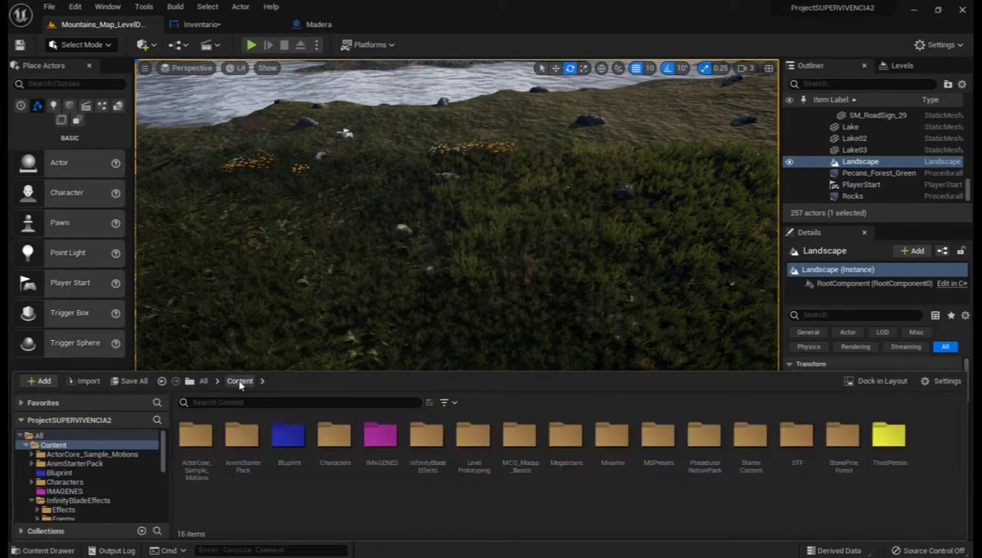
click(292, 432)
double_click(291, 432)
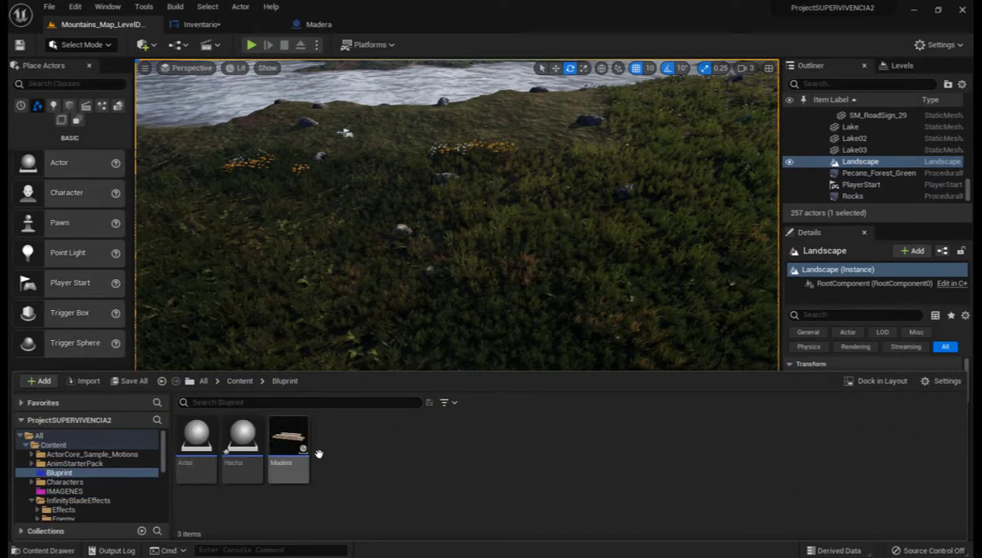
double_click(288, 441)
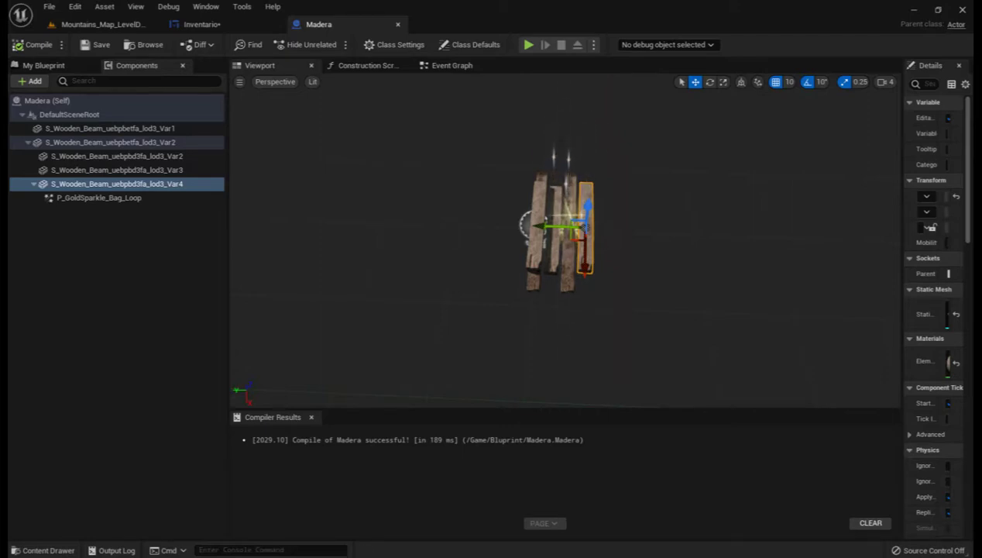
Step: Snip the sparkling Madera beams, discard the capture, and go back to the Content folder
drag(217, 177, 318, 173)
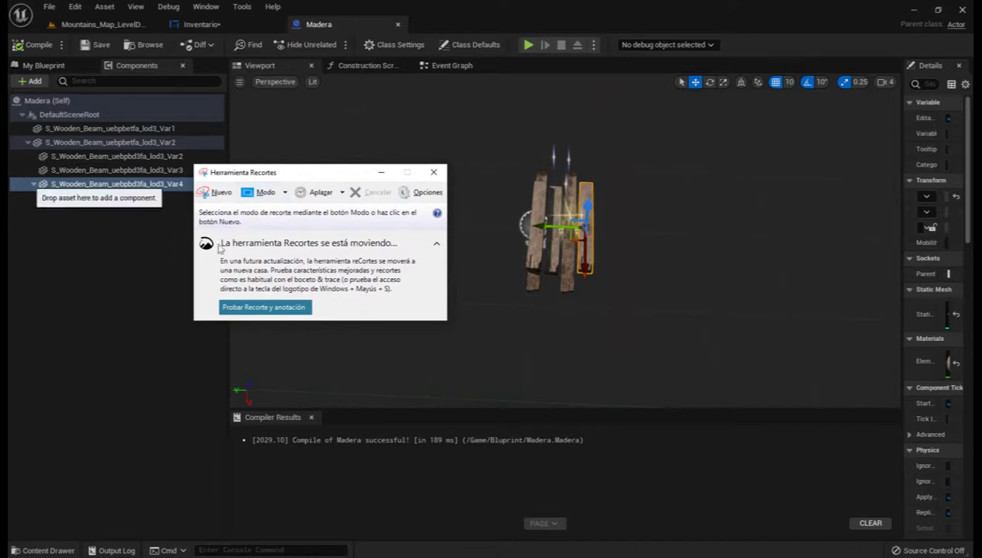
click(223, 193)
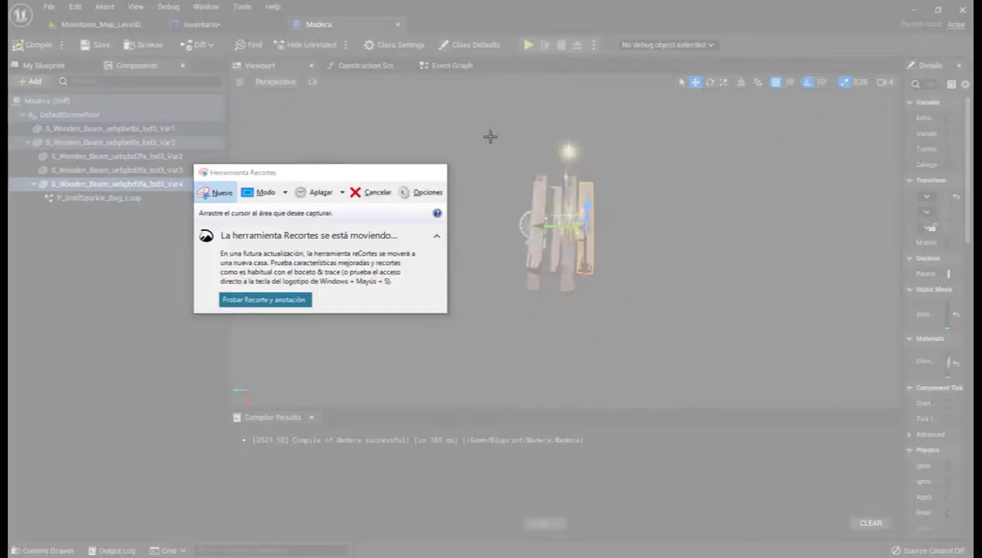
drag(491, 136, 644, 324)
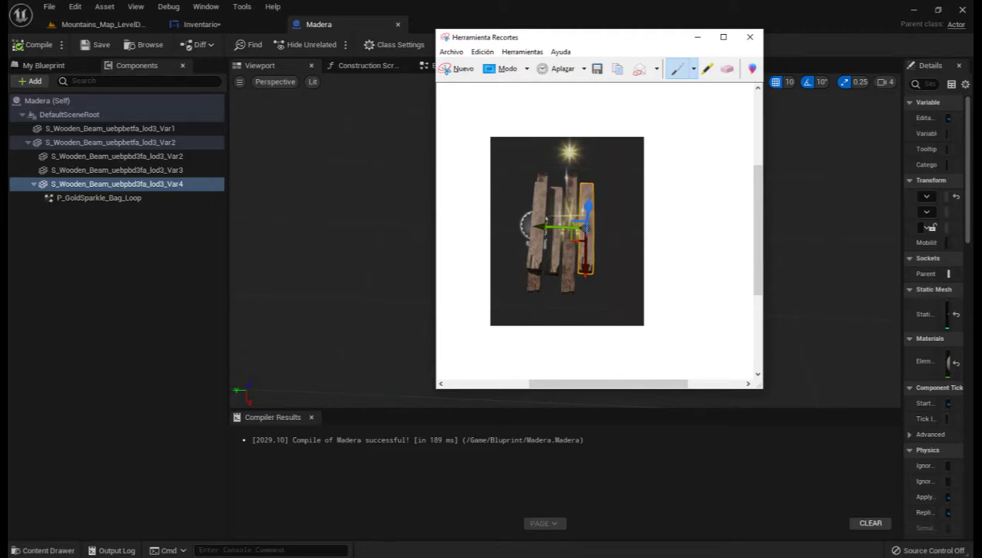
click(751, 39)
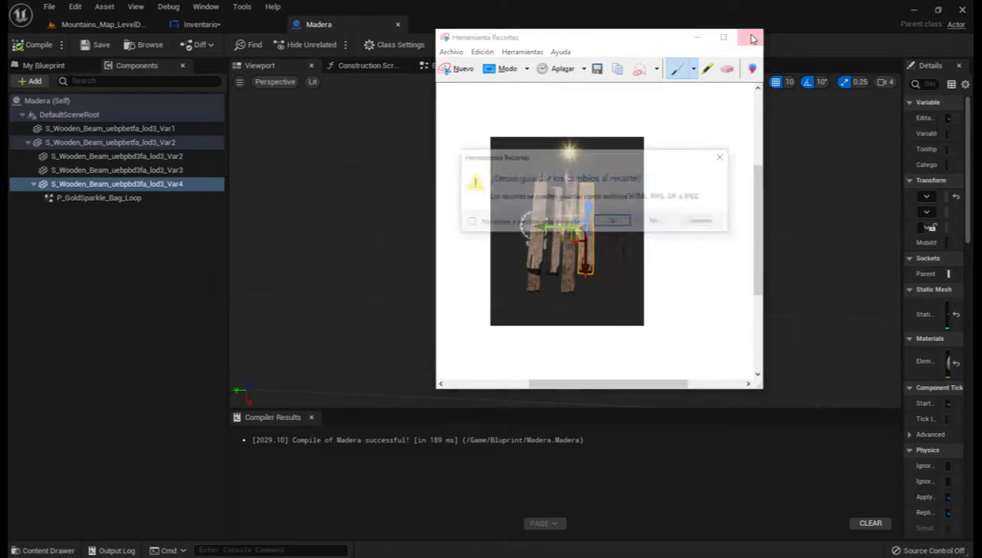
click(654, 222)
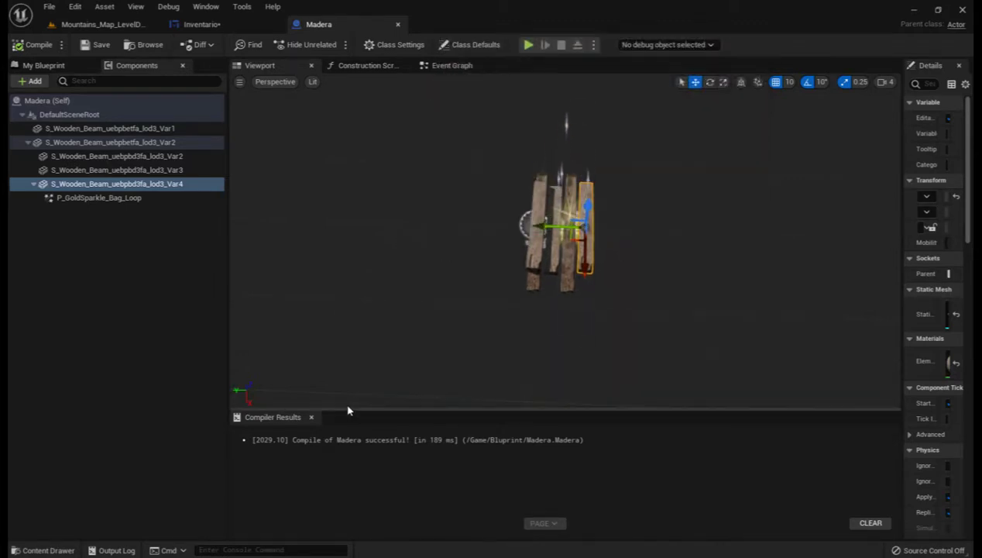
key(ctrl+space)
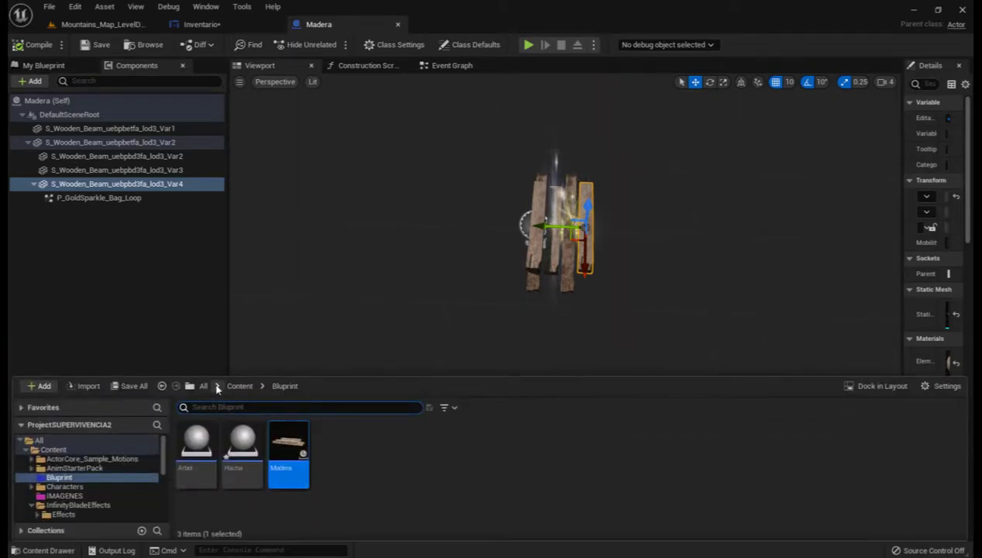
click(239, 387)
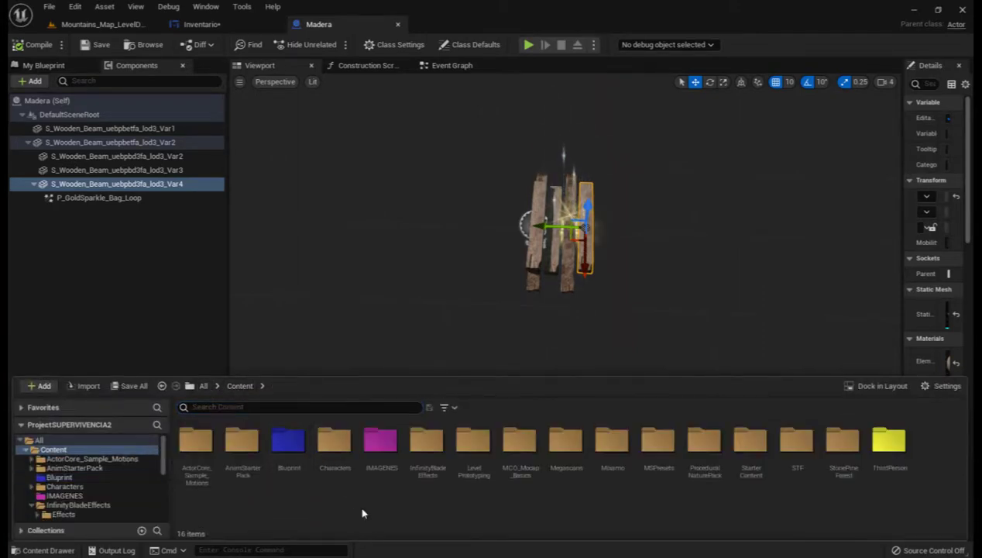
Step: Open the IMAGENES folder and start an import into it
click(384, 457)
double_click(385, 457)
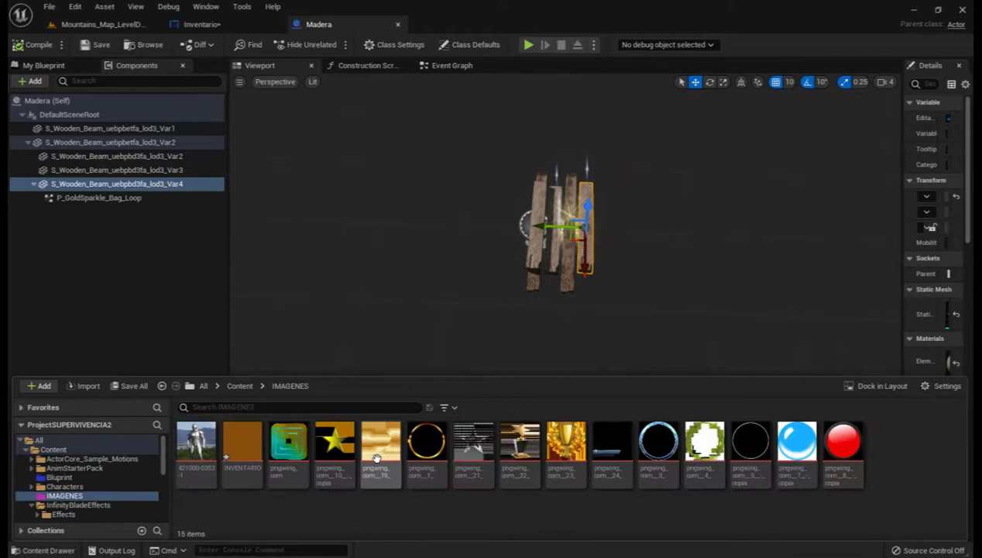
click(91, 386)
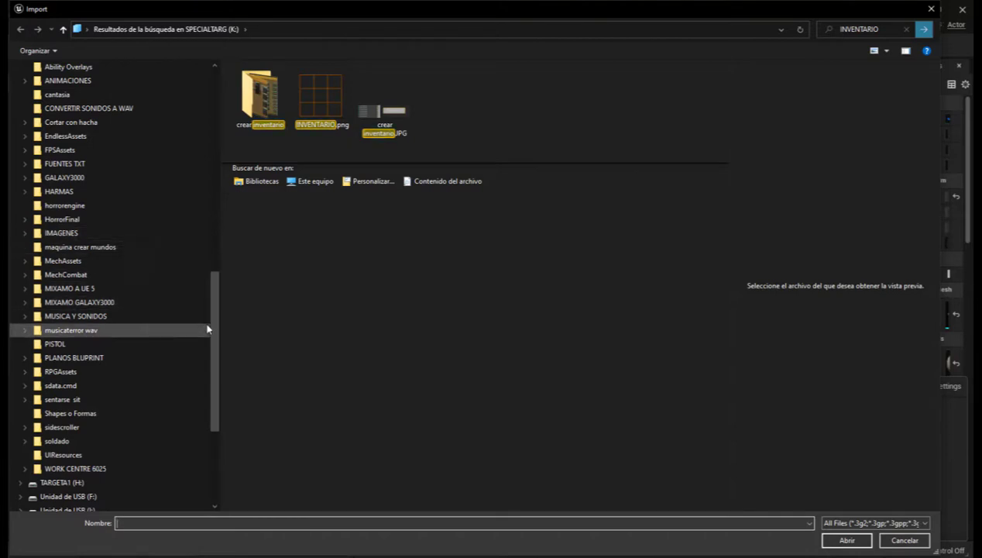
Step: Browse to SPECIALTARG (K:) > IMAGENES > IMAGENES ESPECIALES and choose tablones.PNG
drag(212, 334, 216, 130)
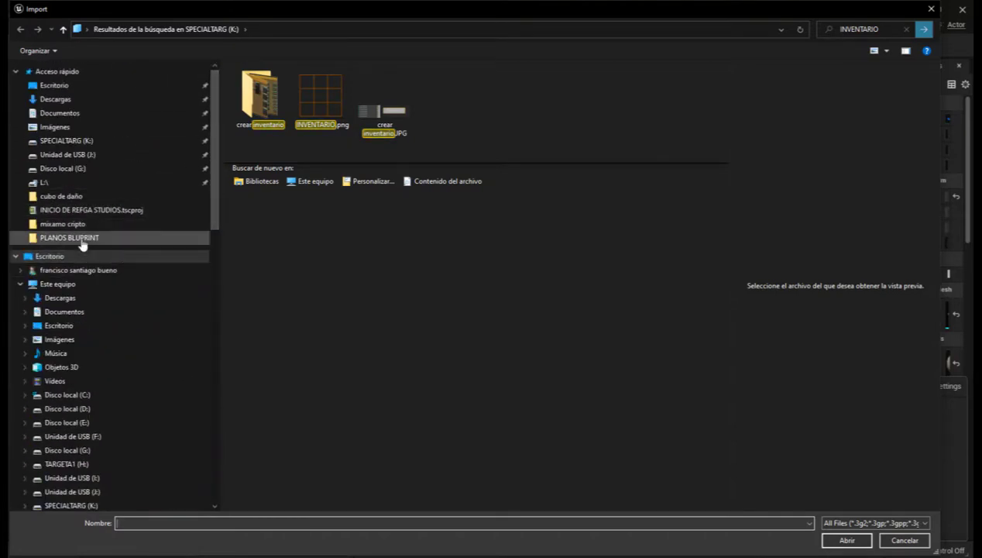
click(87, 142)
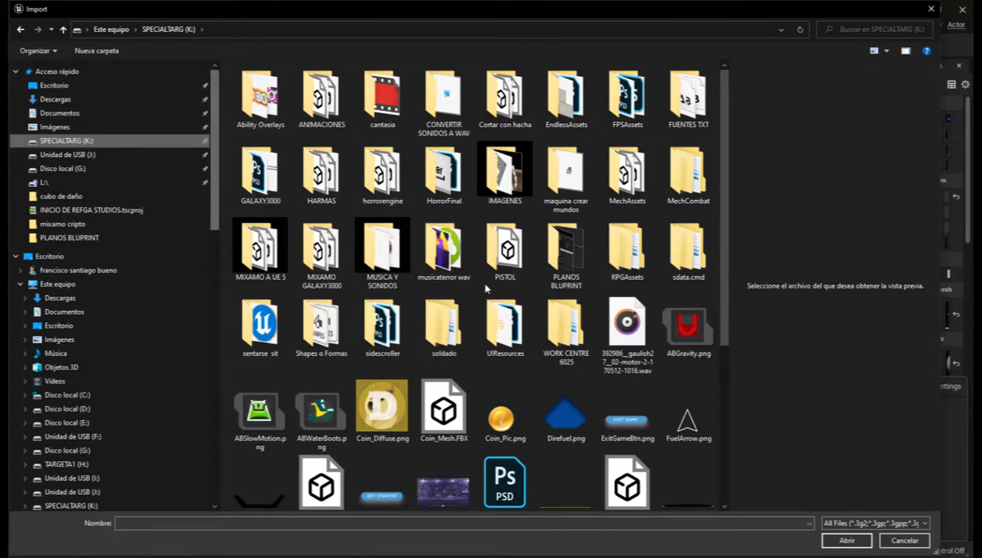
scroll(484, 288, down, 3)
scroll(489, 293, up, 3)
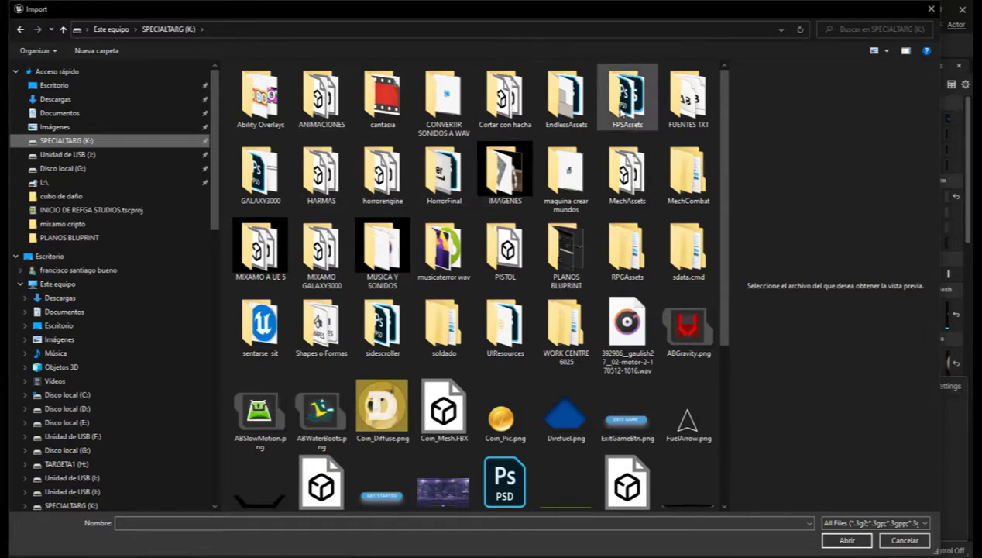
double_click(502, 171)
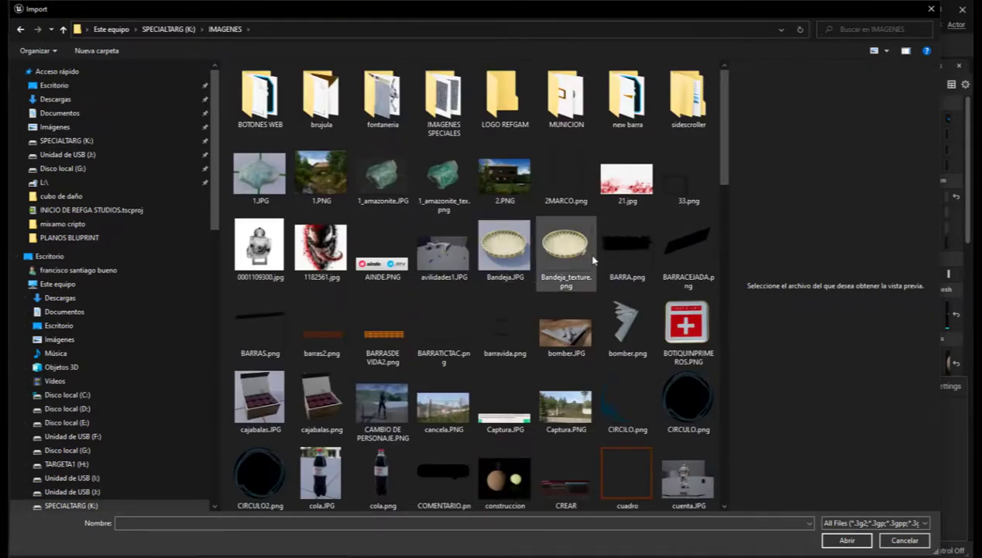
double_click(445, 99)
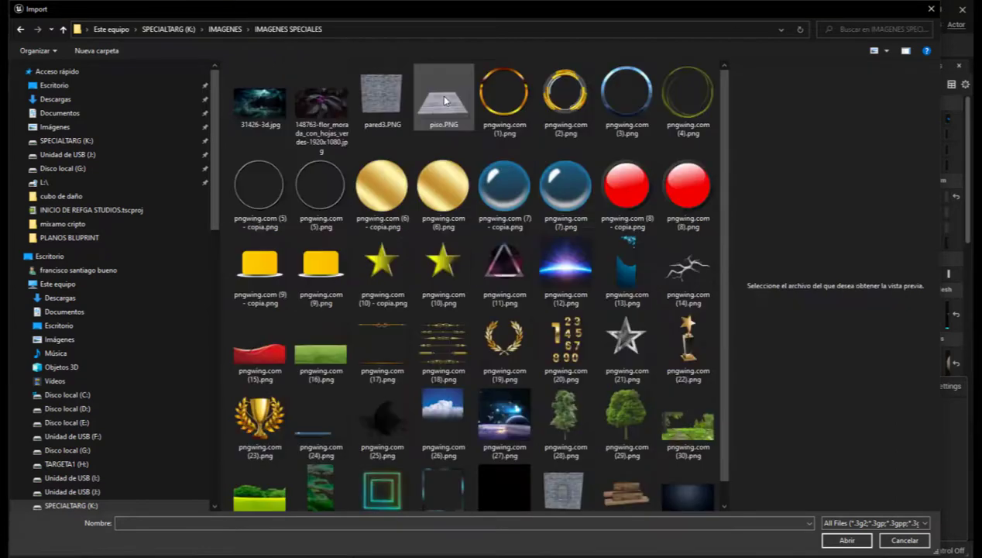
scroll(625, 434, down, 1)
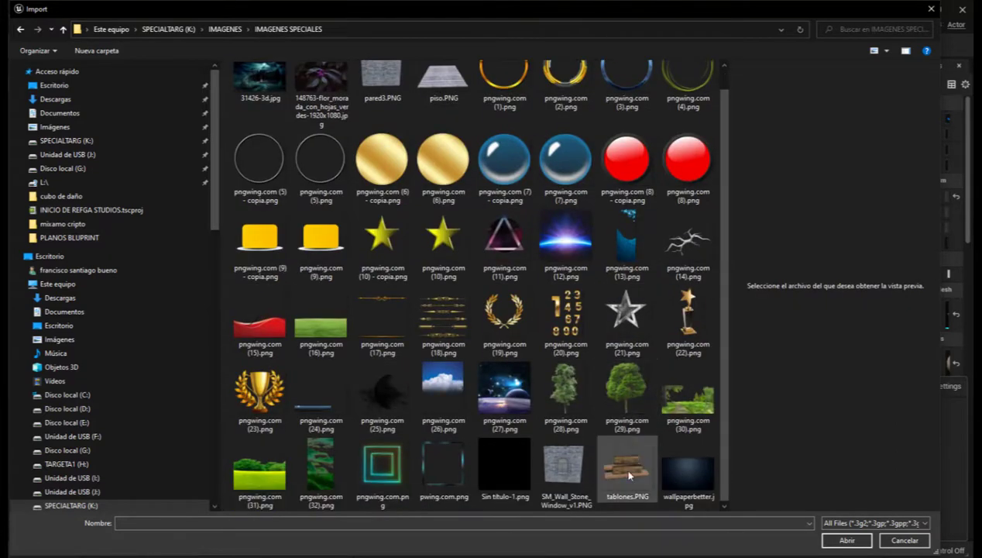
click(629, 475)
Step: Import tablones and drop it into the Inventario grid as an image
click(847, 539)
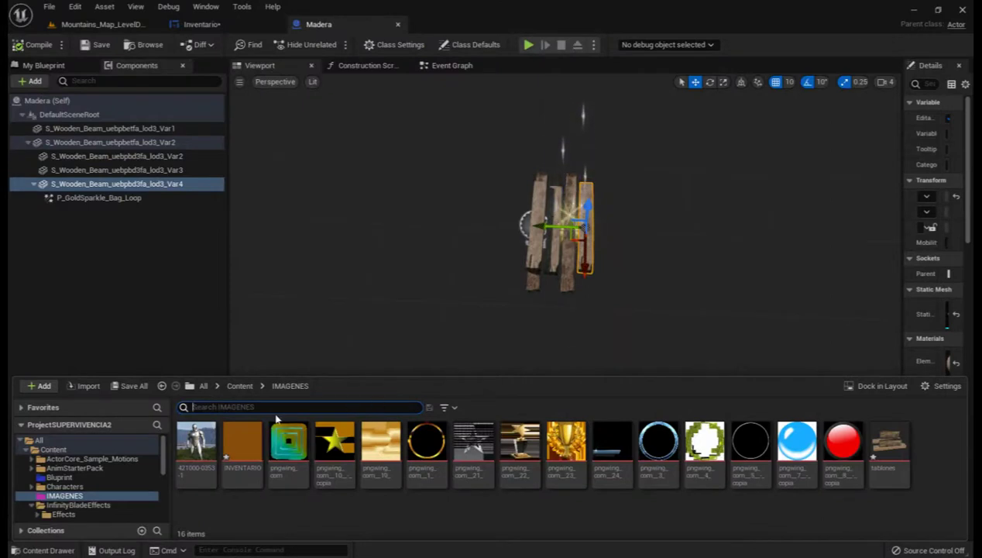
drag(896, 456, 329, 28)
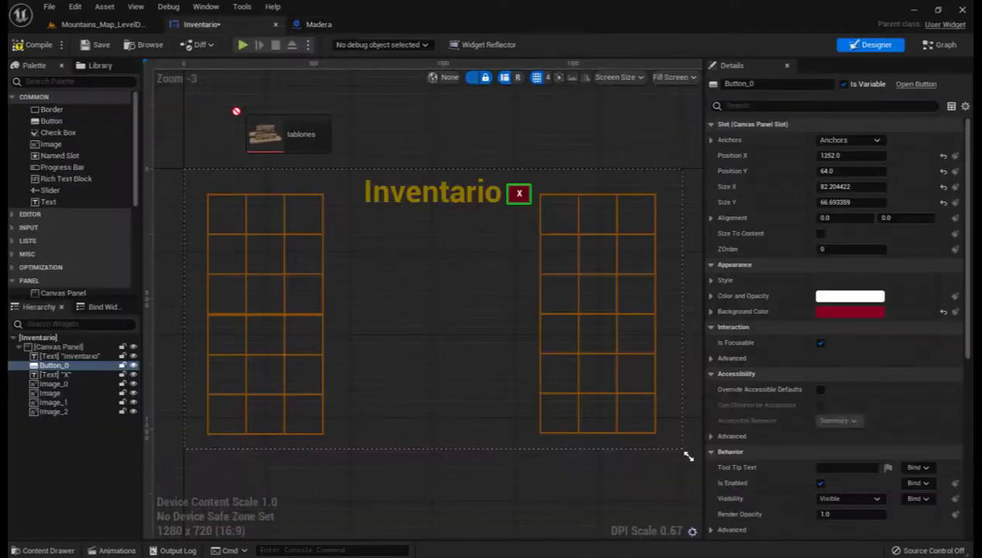
mouse_move(329, 27)
mouse_down()
mouse_move(237, 219)
mouse_move(225, 213)
mouse_up()
scroll(378, 272, up, 4)
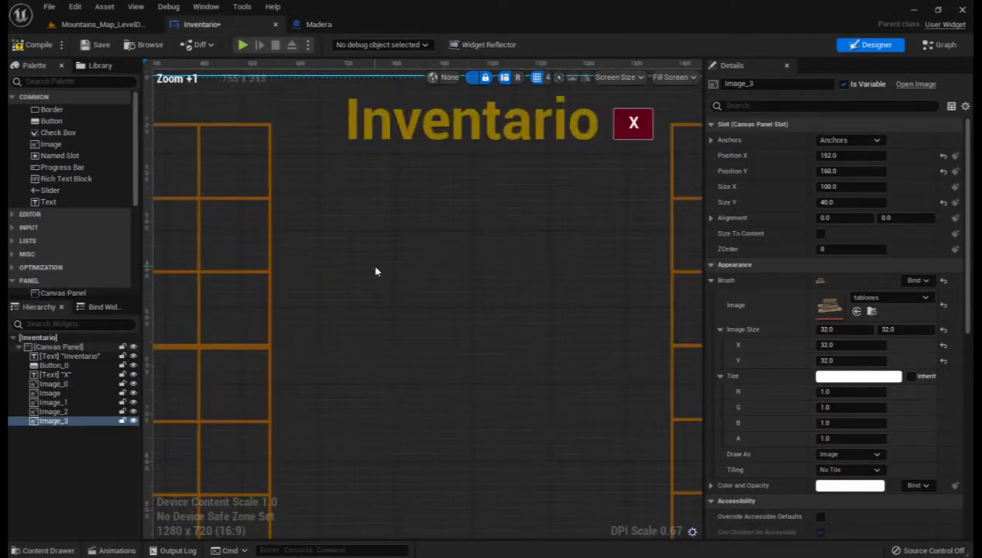
scroll(619, 384, up, 4)
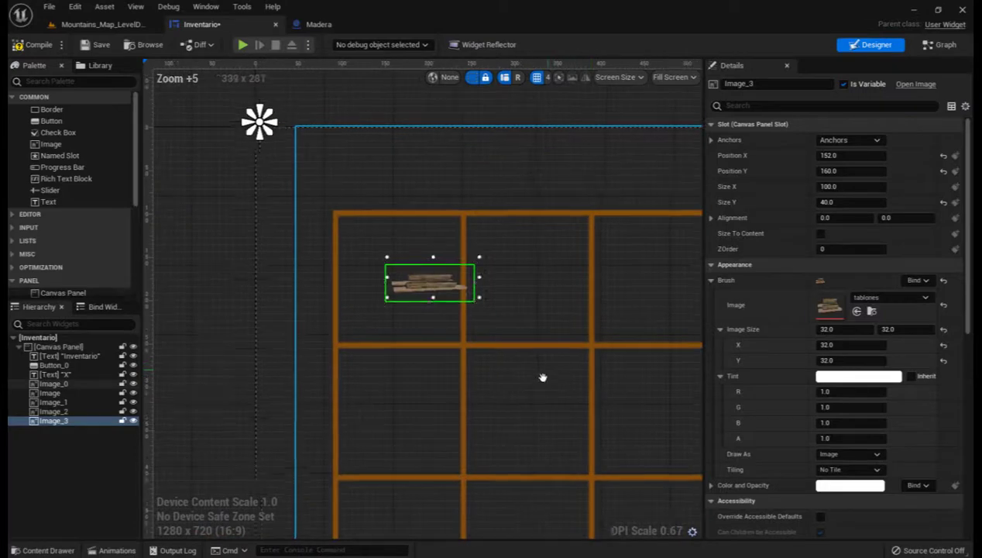
Step: Enlarge the wood image to about 155×107 in the top-left cell and add a Text Block above it
drag(410, 299, 380, 300)
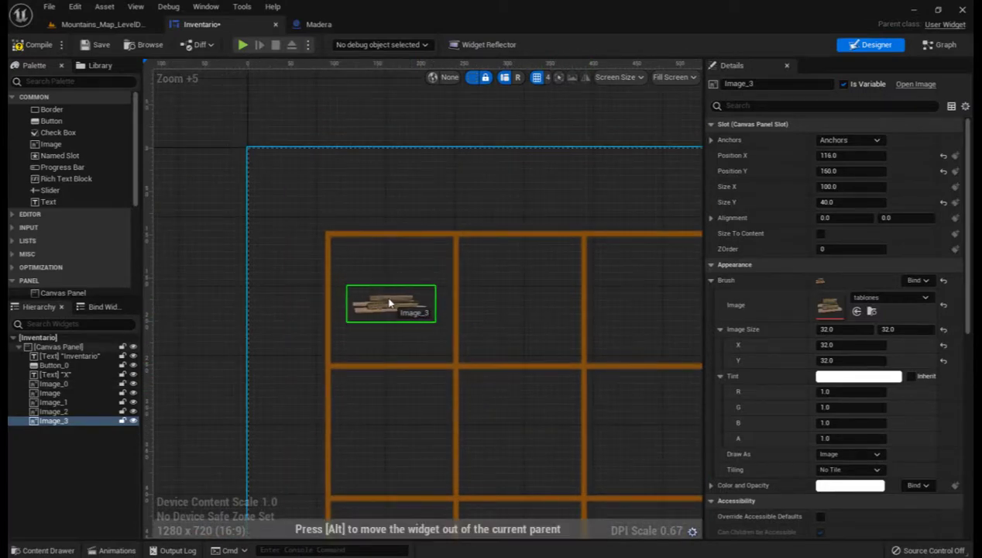
drag(438, 325, 486, 382)
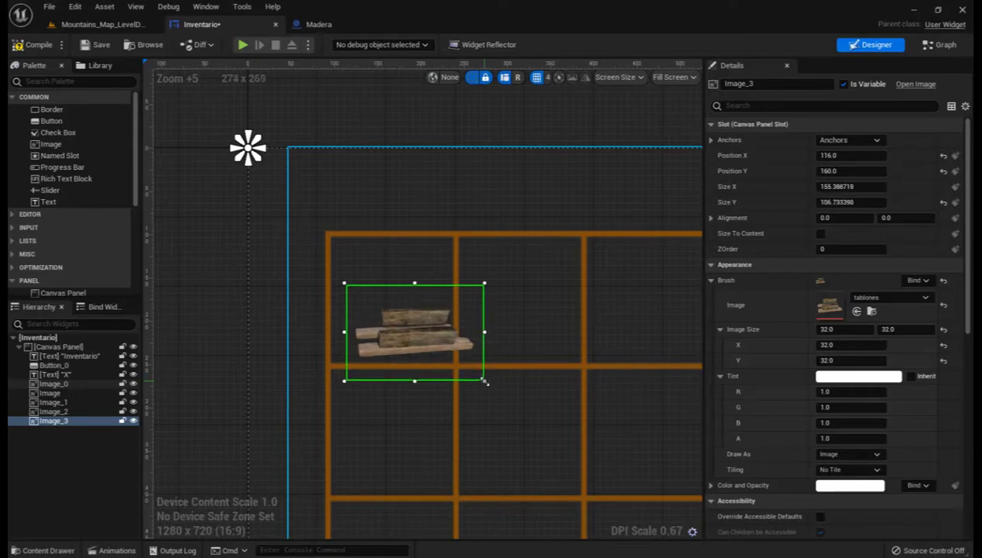
drag(368, 314, 346, 273)
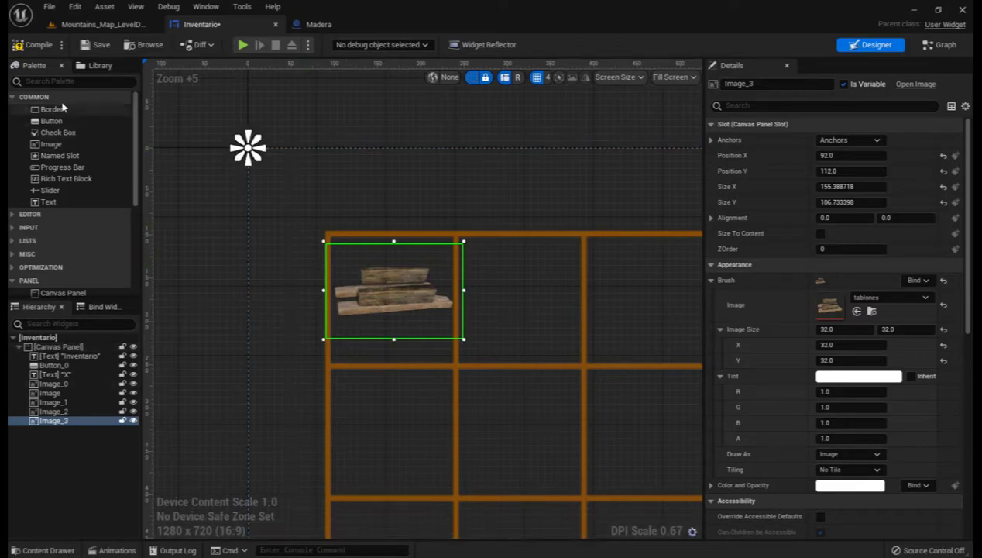
mouse_move(48, 201)
mouse_down()
mouse_move(368, 243)
mouse_move(333, 235)
mouse_up()
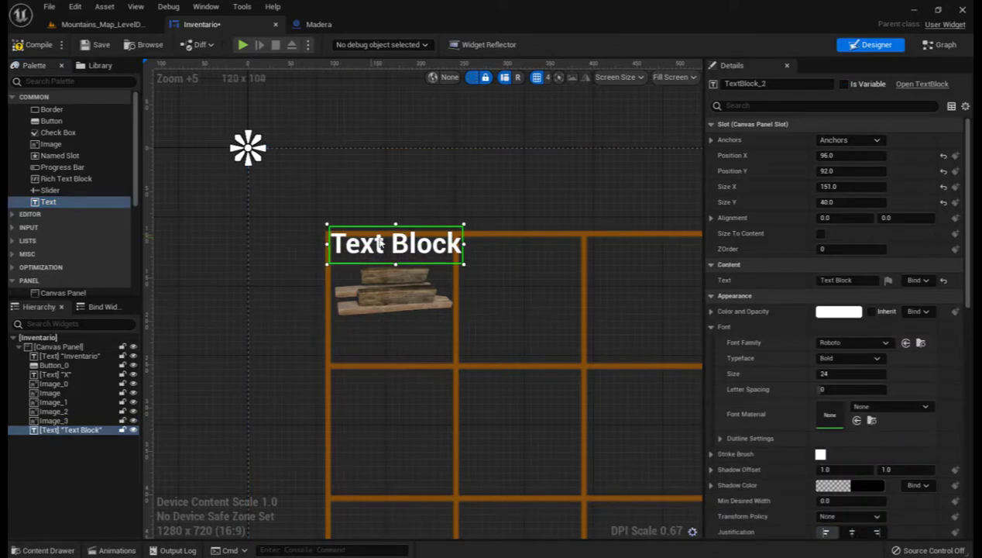
Step: Fit the new text block to the cell and set its text to Madera
click(465, 246)
click(455, 244)
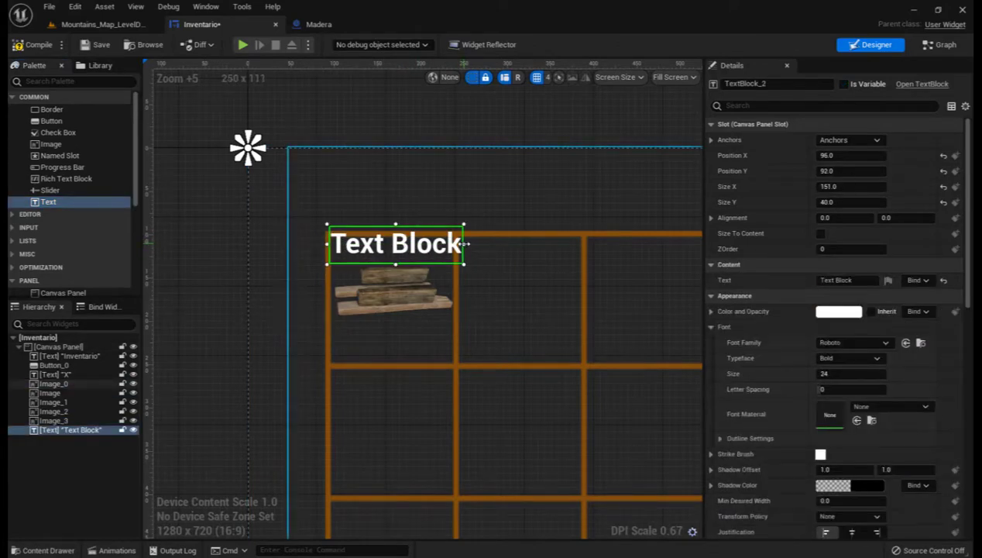
drag(464, 245, 457, 244)
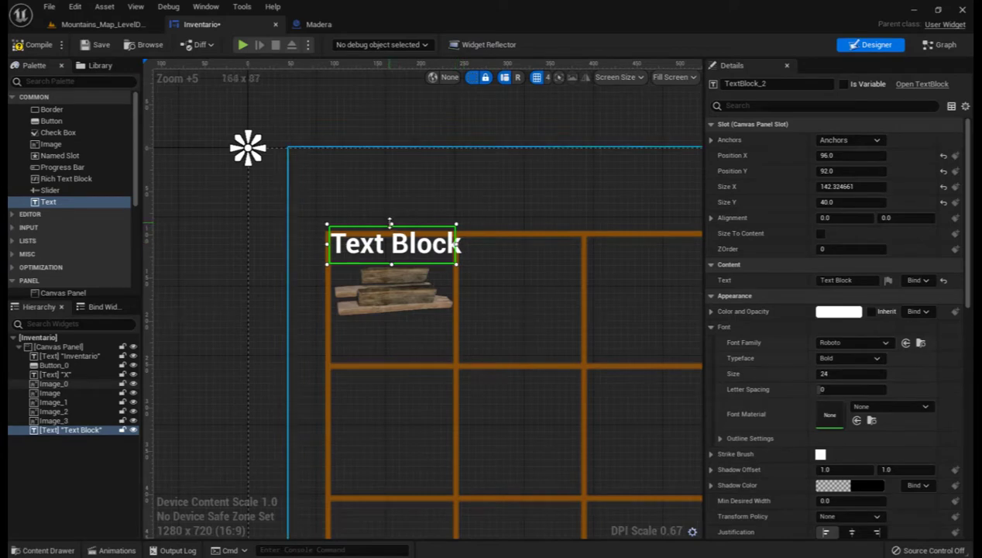
drag(392, 224, 392, 231)
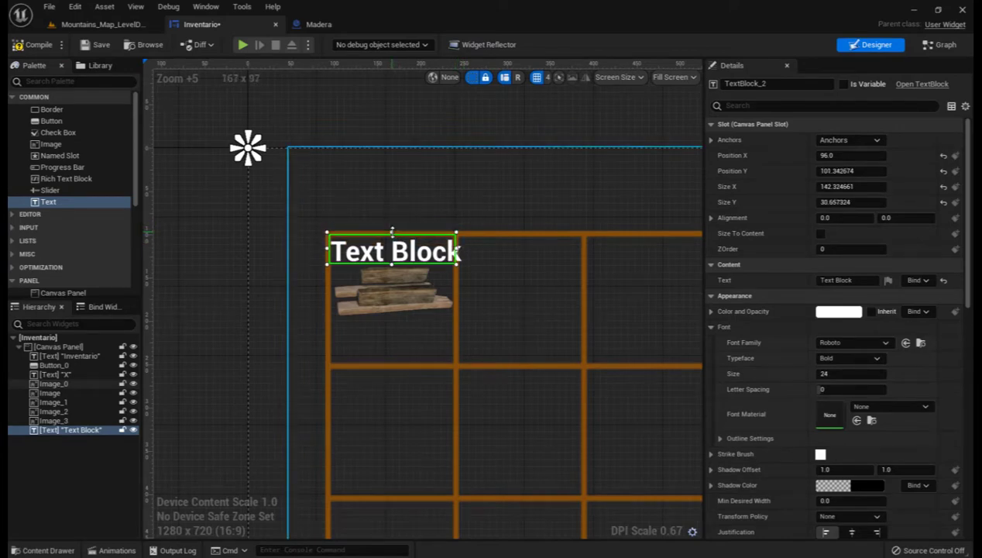
click(848, 280)
text(Madera)
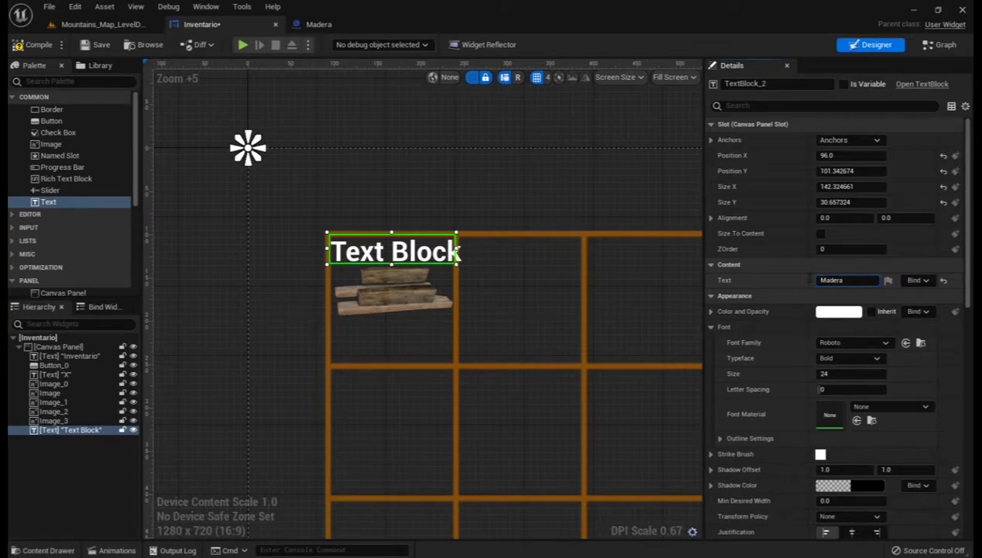
Step: Make the Madera label dark yellow, centre-justified, with font size 16
click(838, 311)
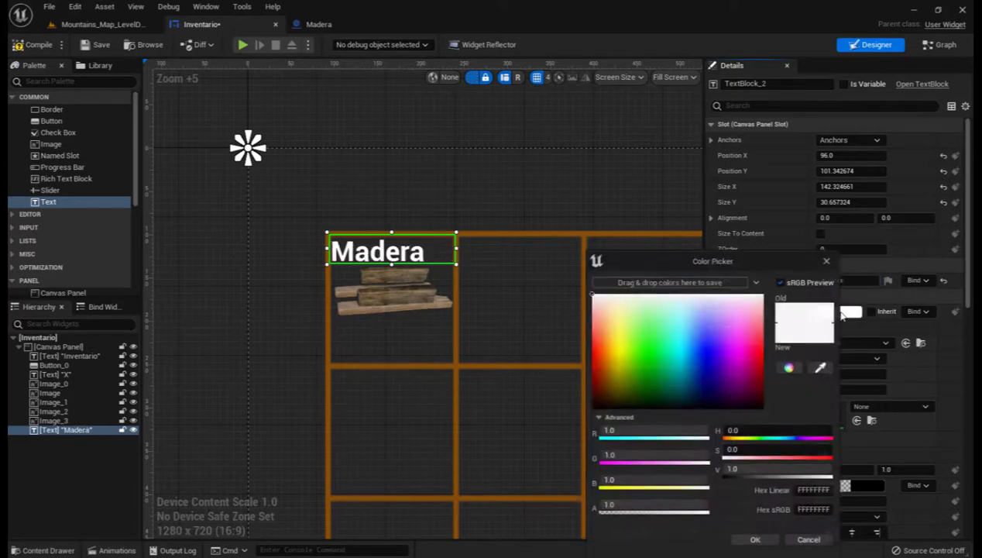
click(619, 388)
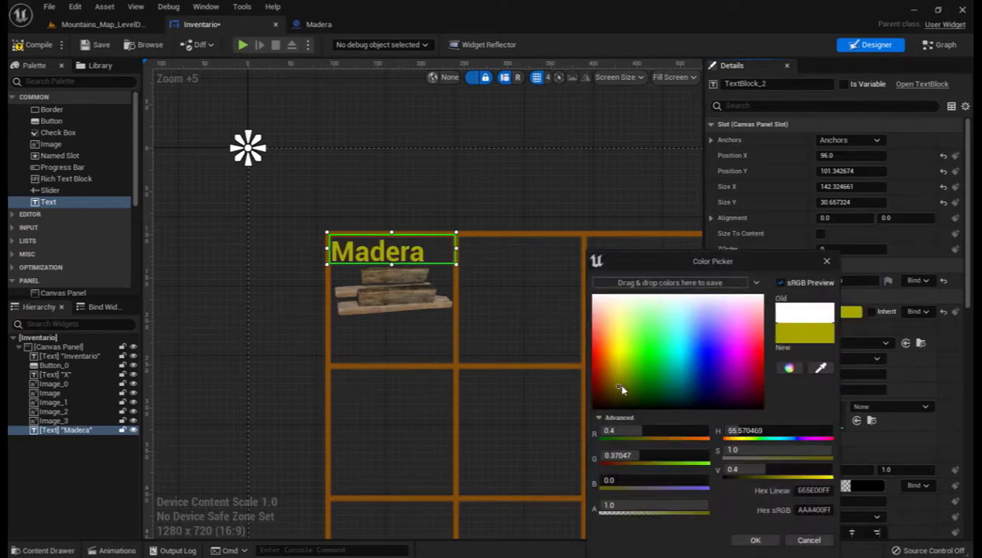
click(755, 539)
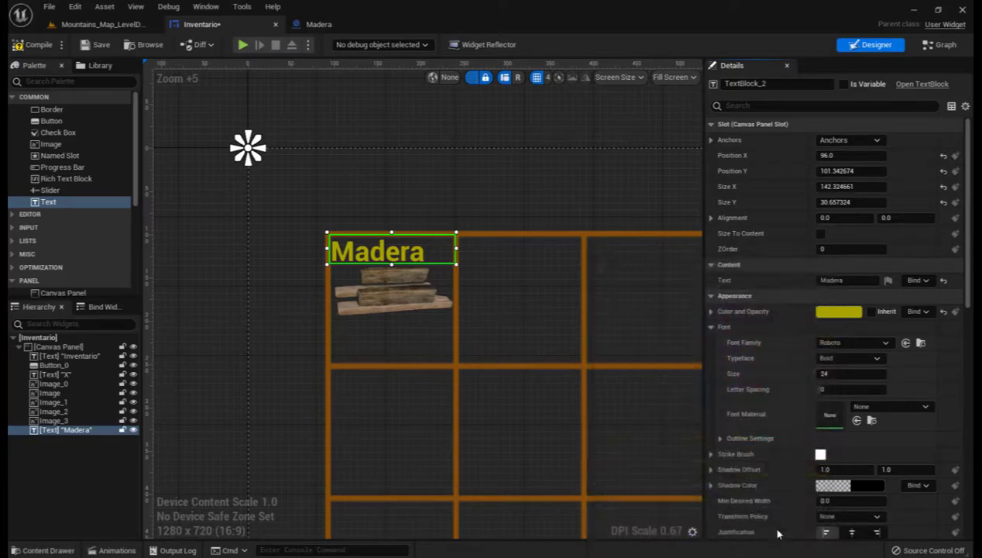
click(851, 532)
text(16)
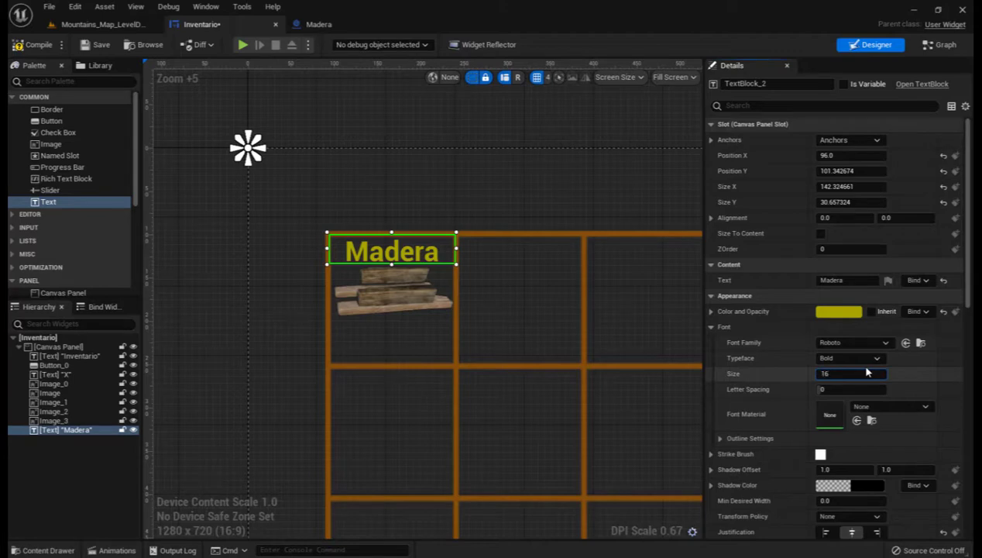
key(Return)
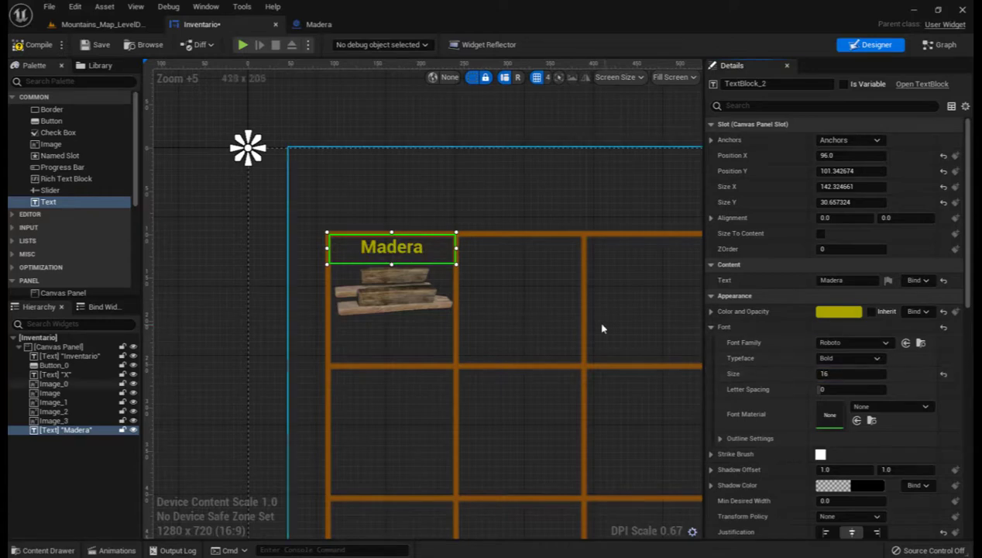
click(399, 346)
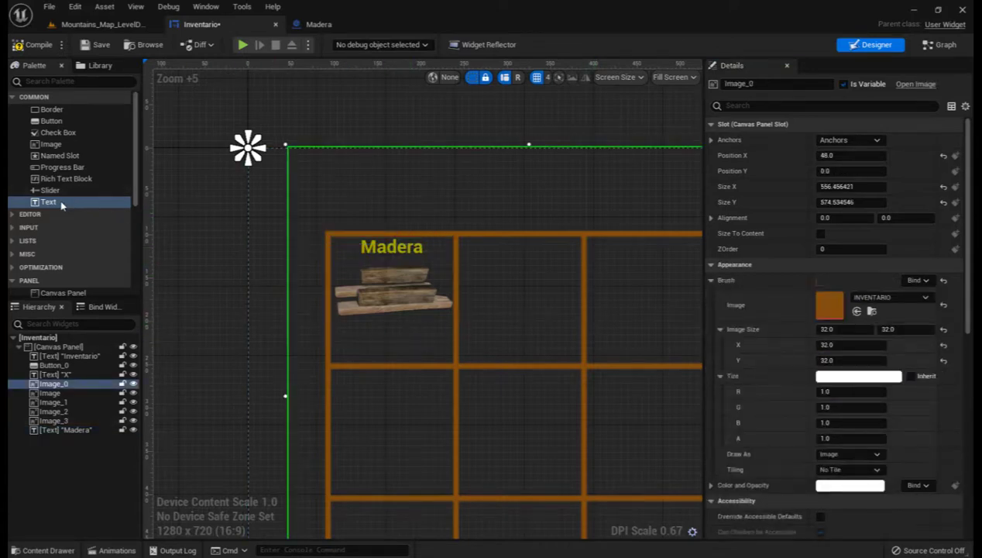
Step: Add a second text block below the wood image, centre-justified and coloured yellow
mouse_move(62, 204)
mouse_down()
mouse_move(326, 337)
mouse_move(329, 329)
mouse_up()
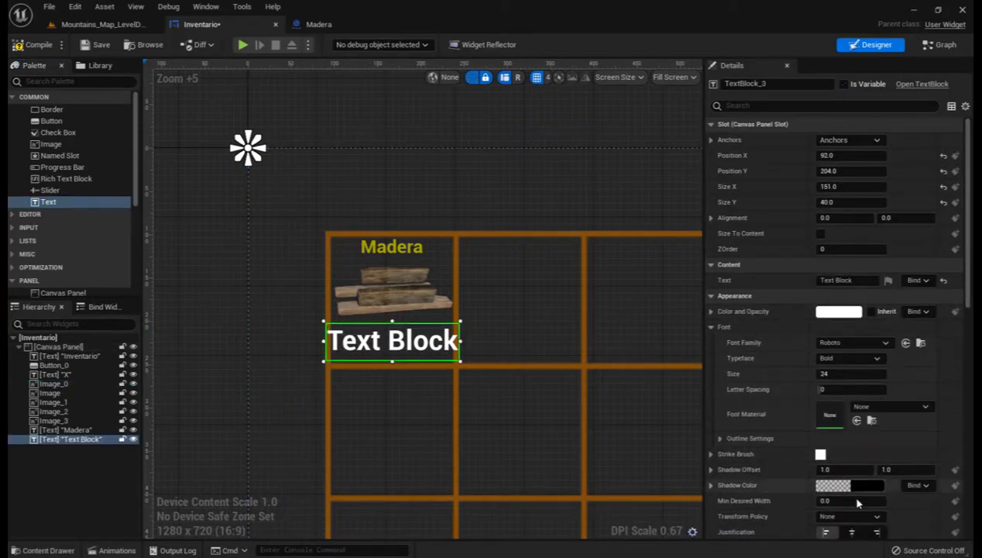
click(853, 533)
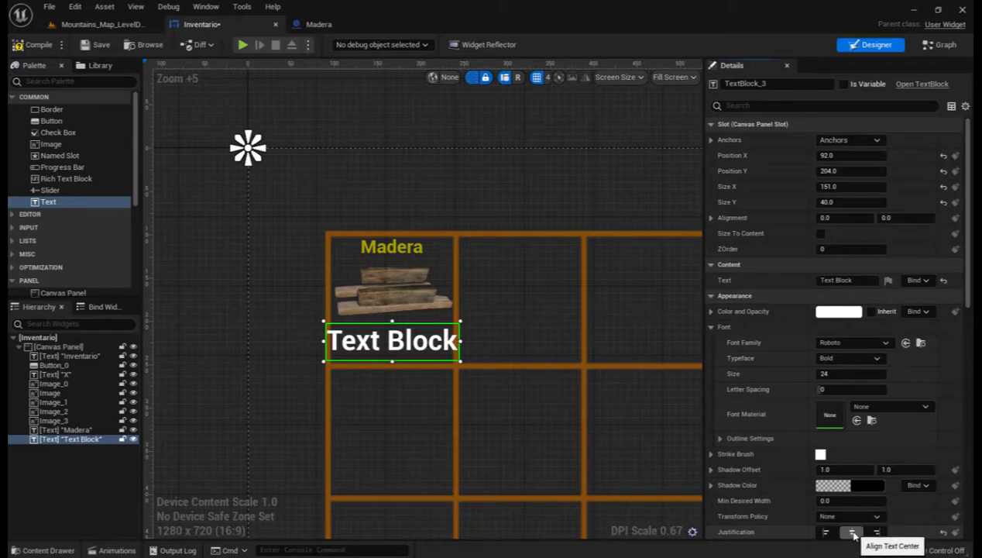
click(835, 316)
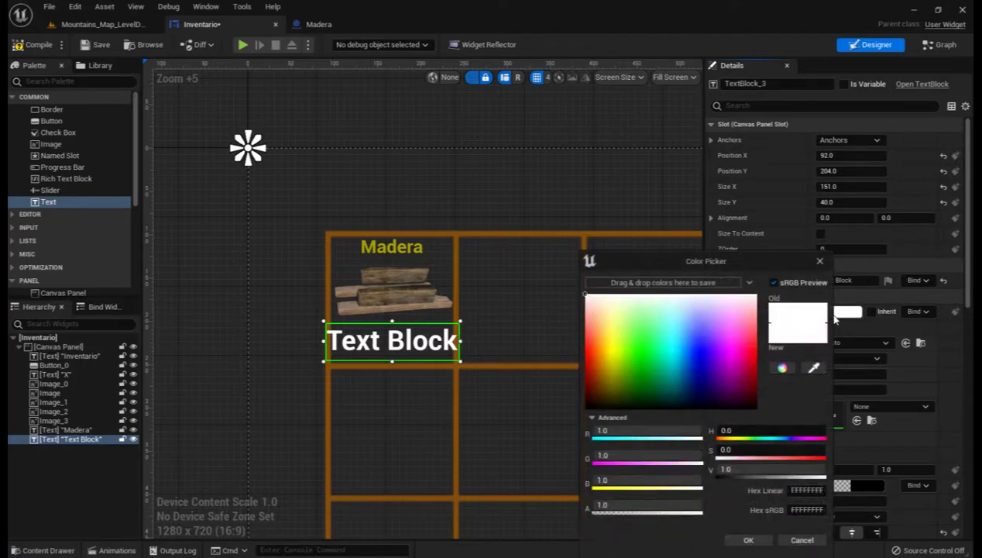
mouse_move(603, 375)
mouse_down()
mouse_move(611, 380)
mouse_move(613, 360)
mouse_up()
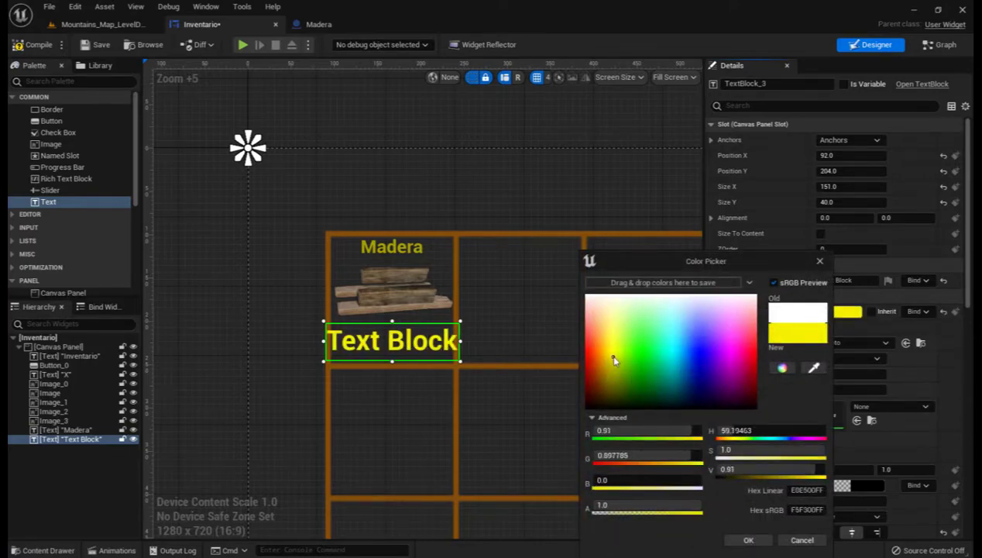
click(748, 540)
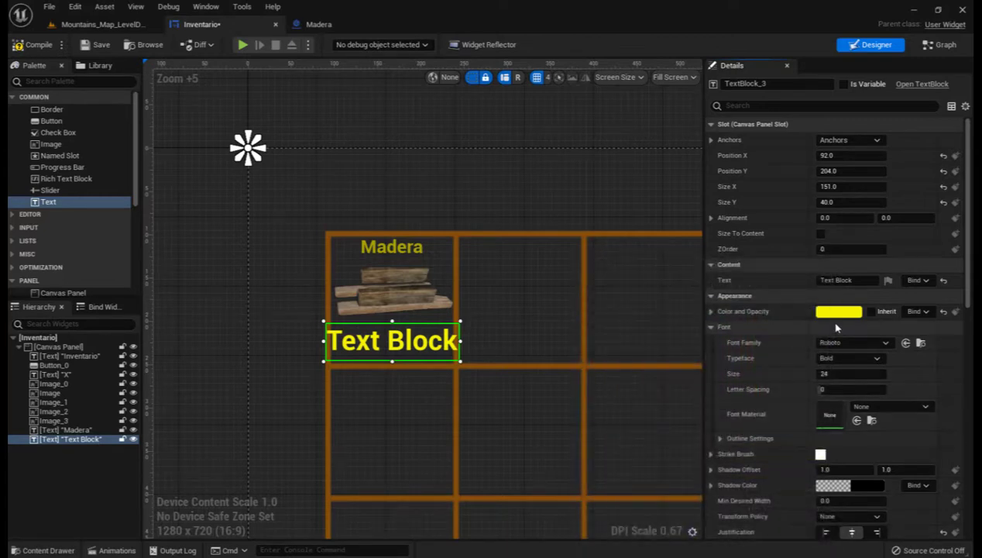
Step: Delete the 'Text Block' placeholder so the new text block shows nothing
click(852, 279)
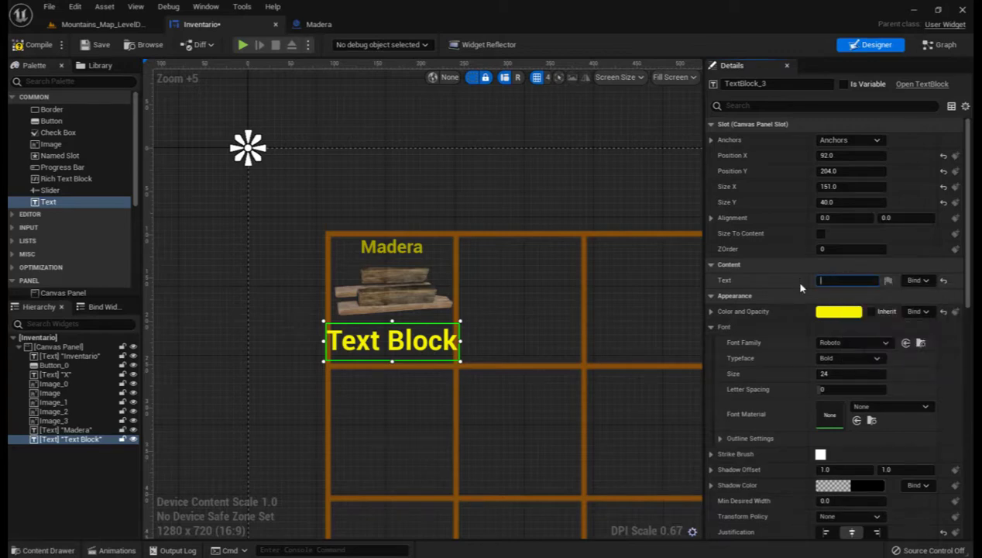
key(Return)
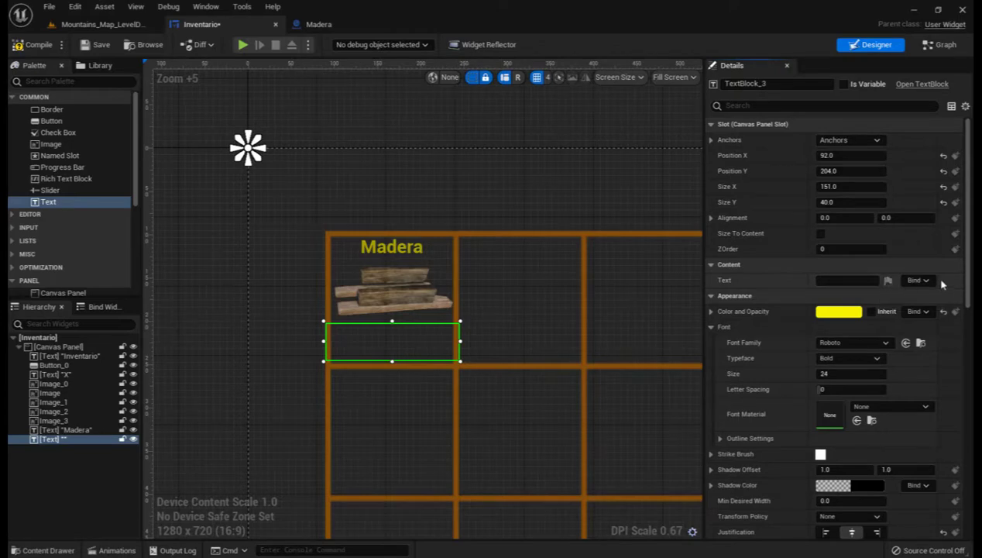
click(918, 279)
Step: Create a Get Text 0 binding for the empty text and arrange its function graph
click(928, 312)
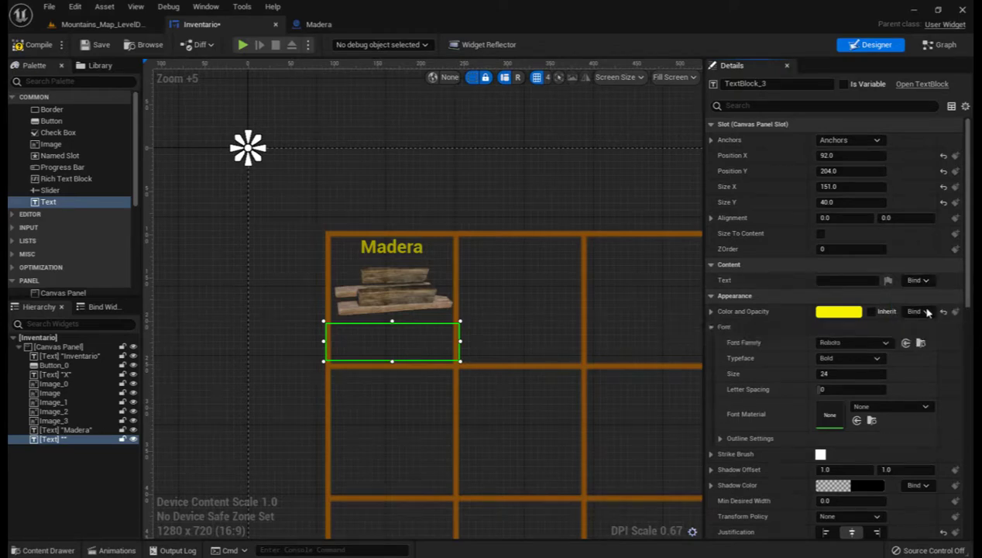
mouse_move(563, 262)
mouse_down()
mouse_move(355, 273)
mouse_move(345, 263)
mouse_up()
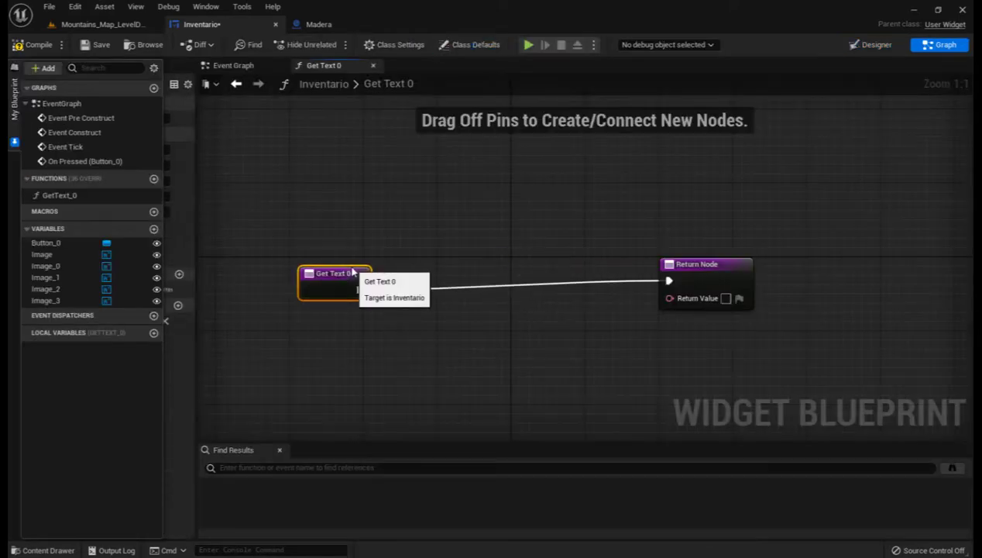
right_drag(443, 329, 522, 320)
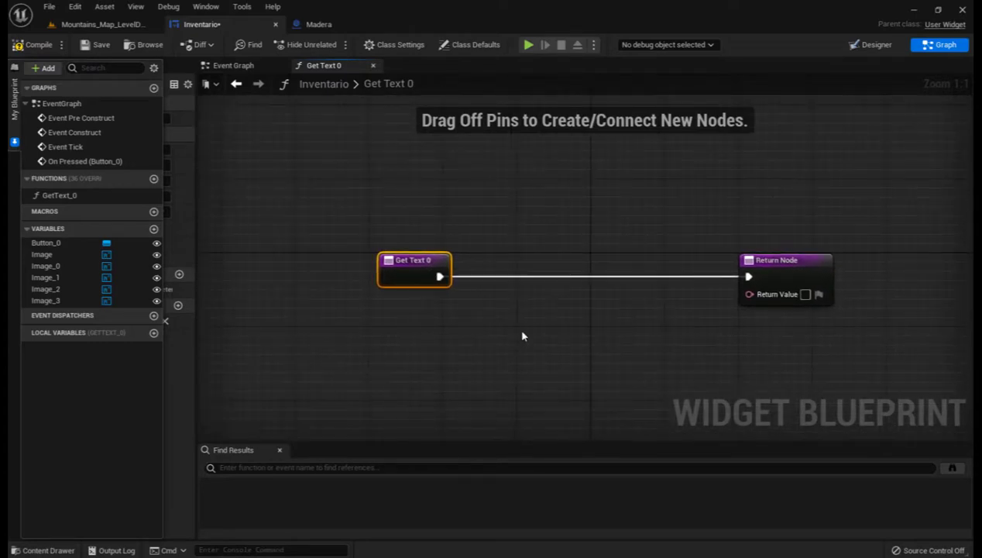
right_drag(504, 354, 532, 347)
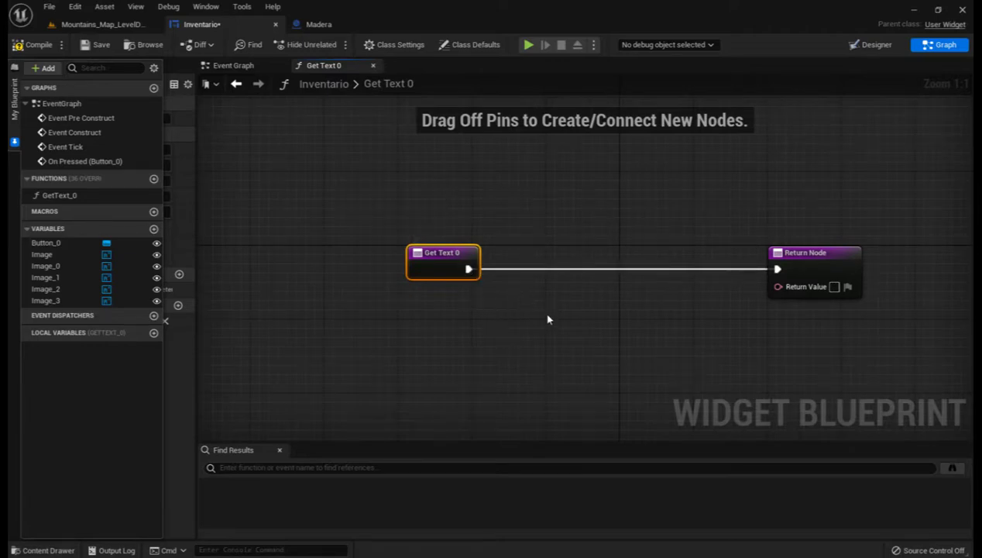
Step: In the Event Graph, add a Cast To BP_ThirdPersonCharacter node after Event Construct
click(232, 66)
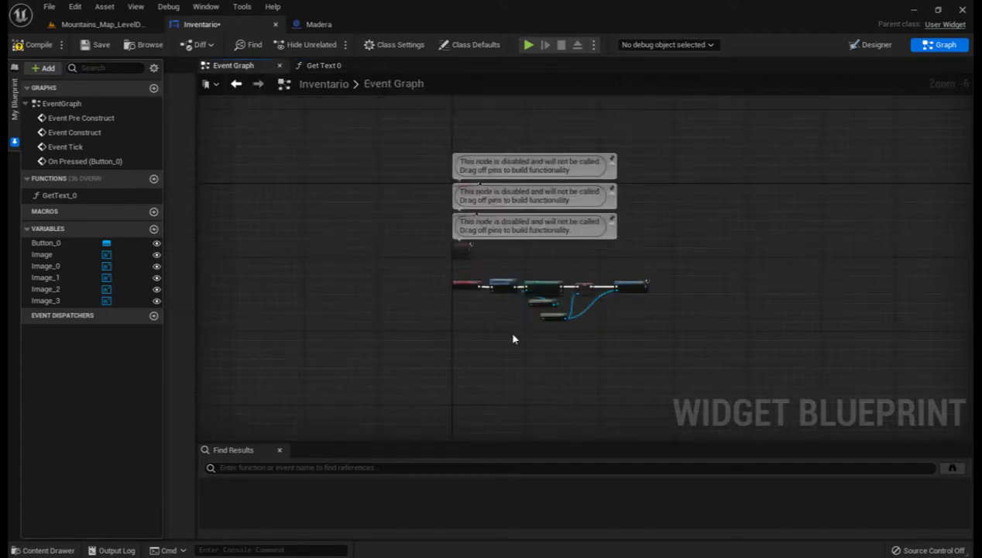
scroll(512, 339, up, 4)
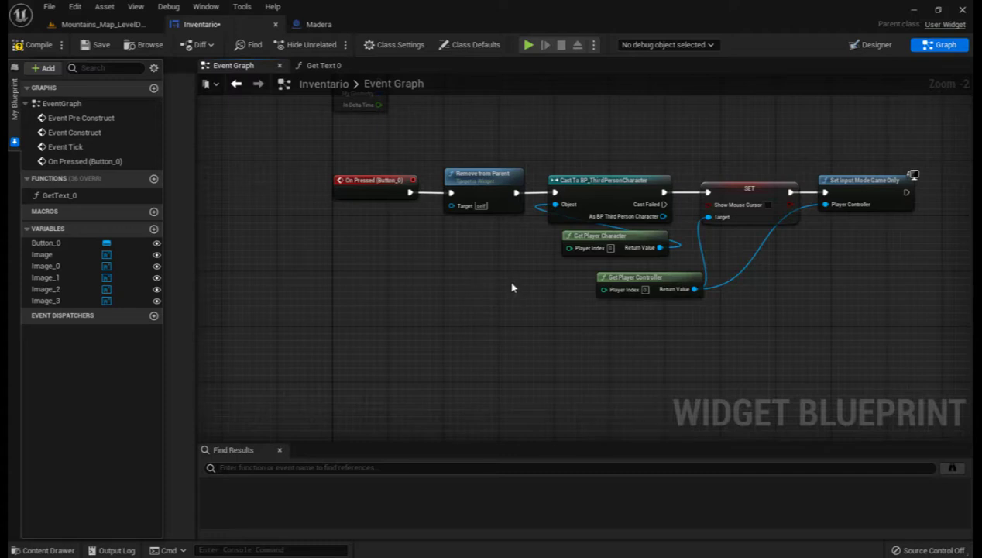
right_drag(511, 287, 462, 351)
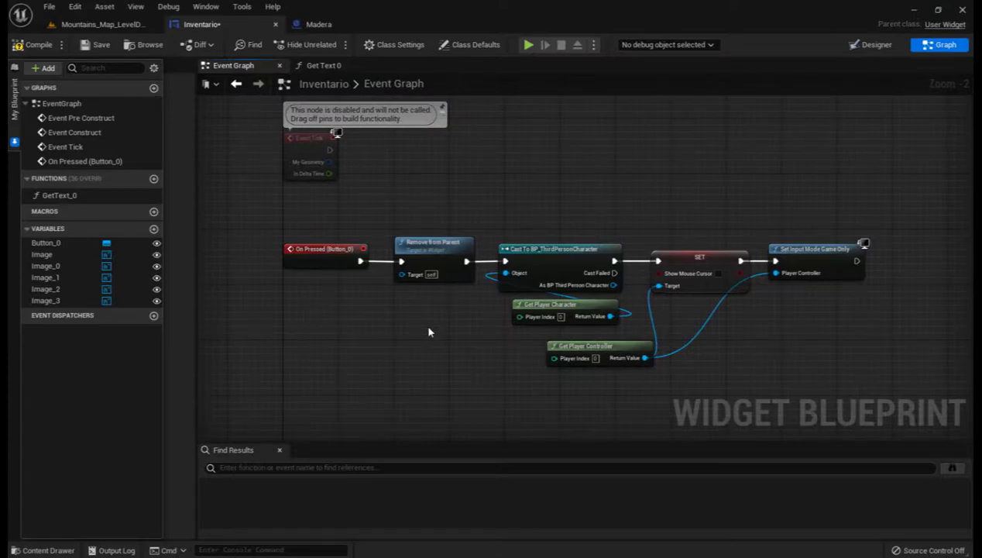
right_drag(430, 332, 415, 385)
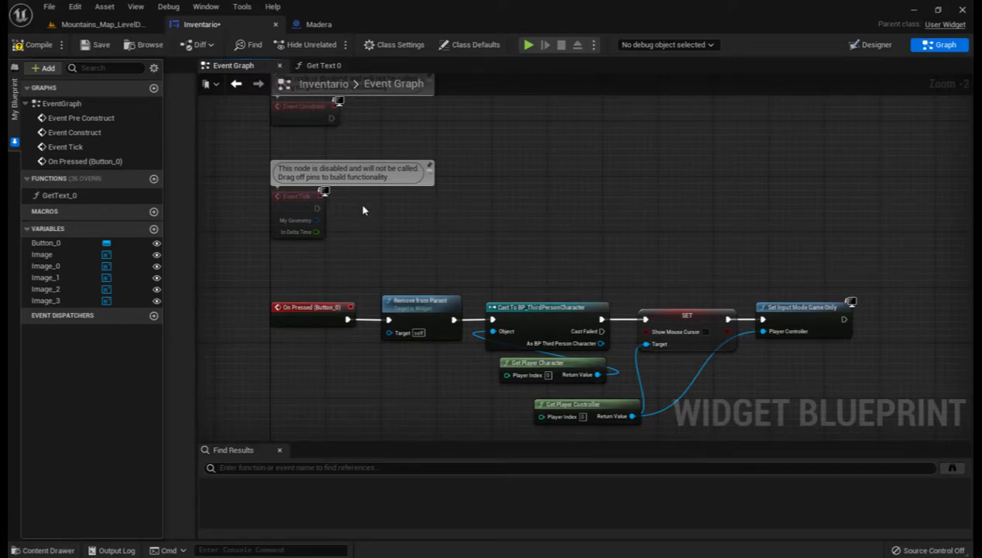
right_drag(363, 209, 324, 329)
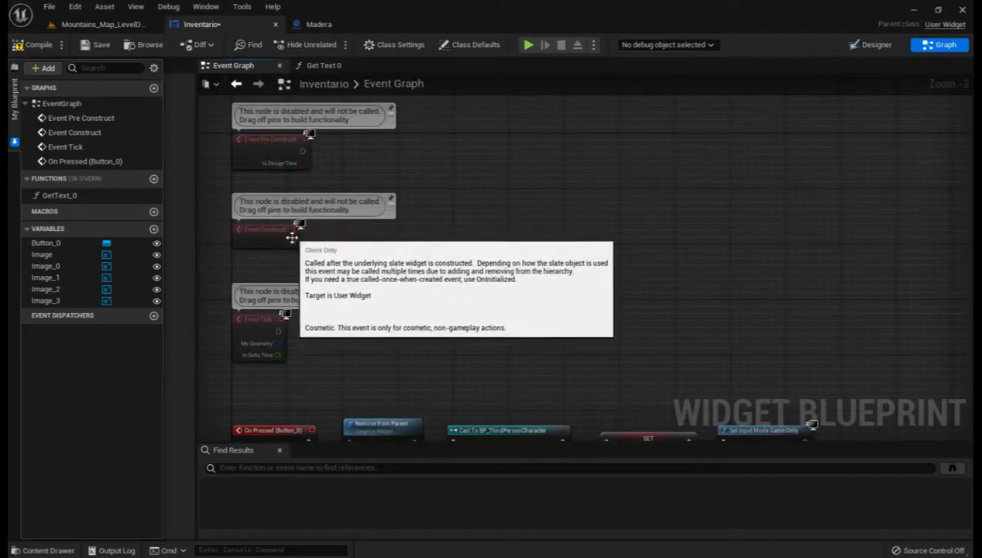
drag(292, 241, 384, 243)
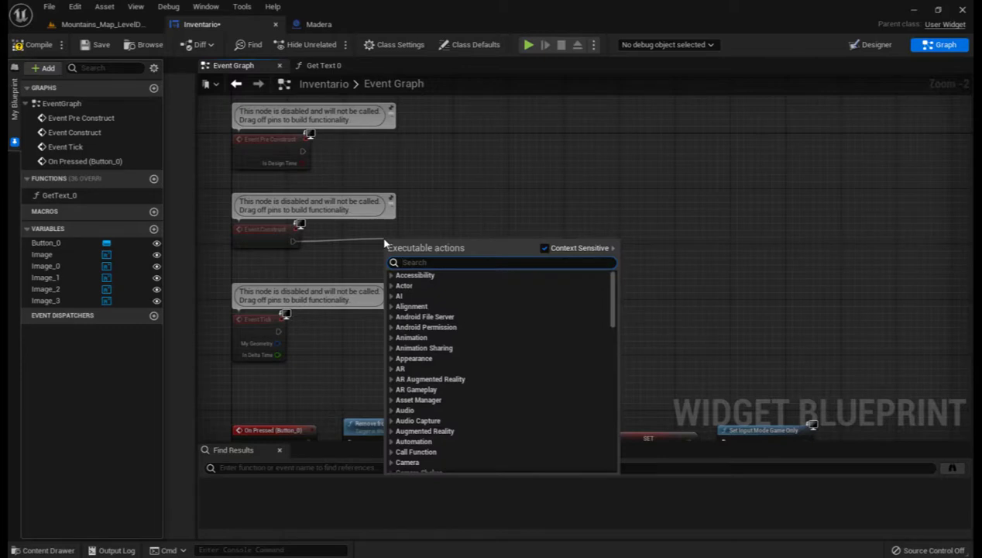
text(c)
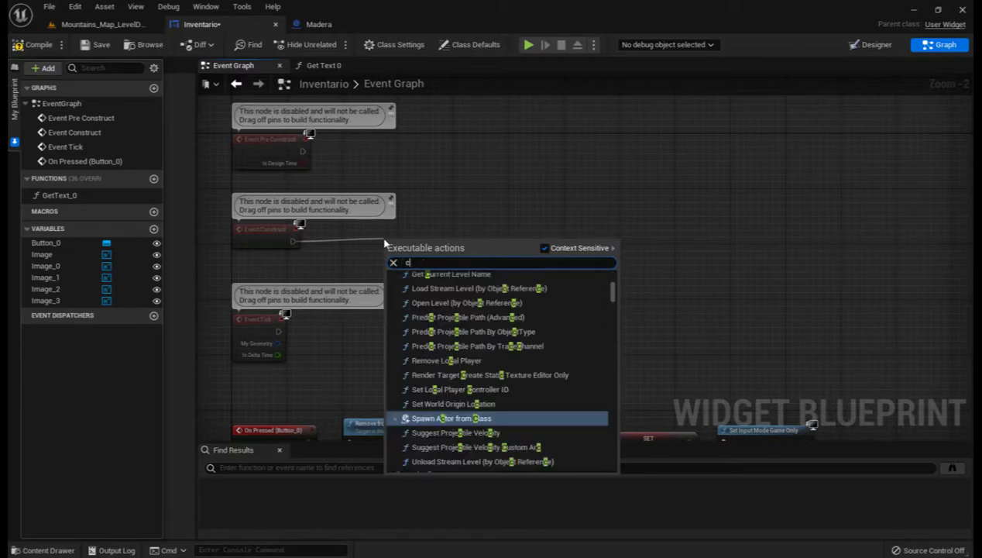
text(astt)
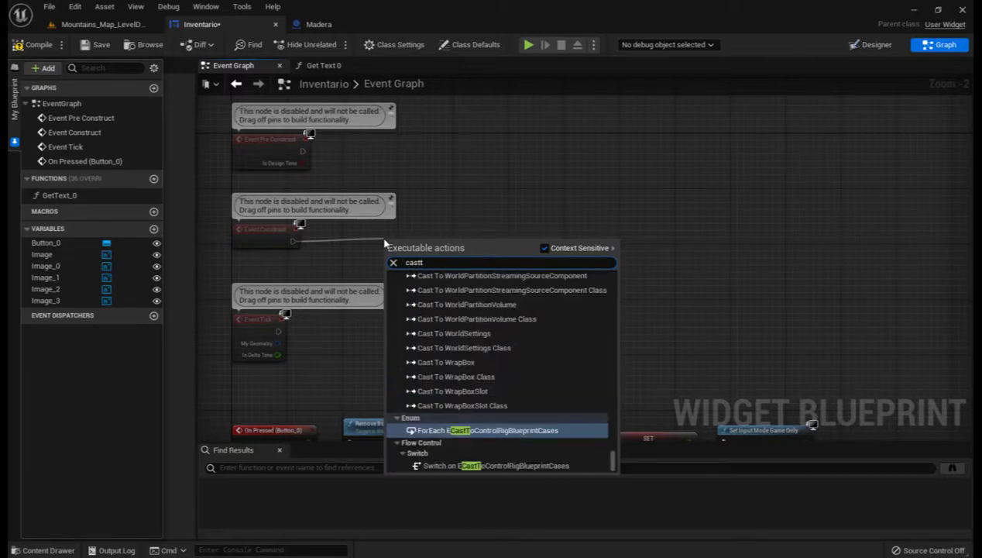
text(ob)
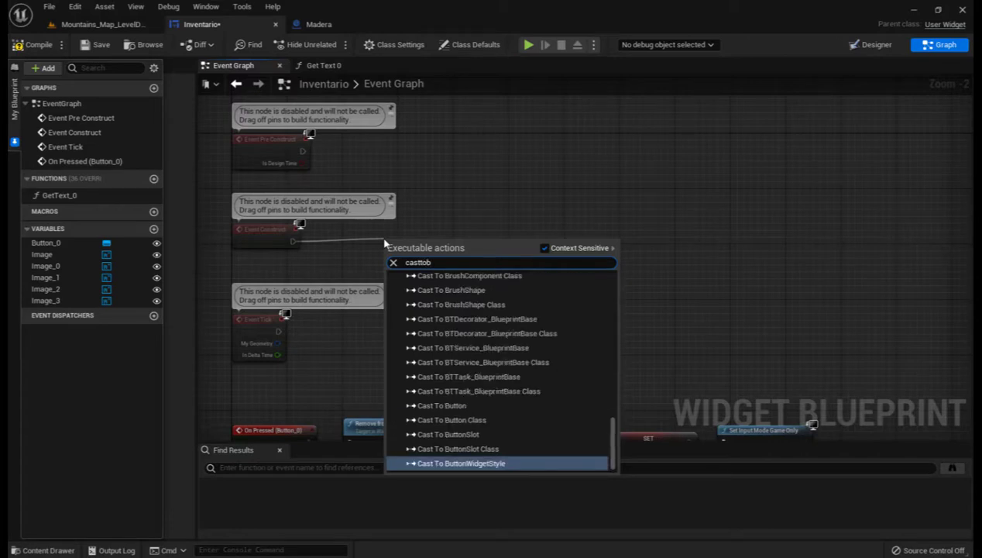
text(p)
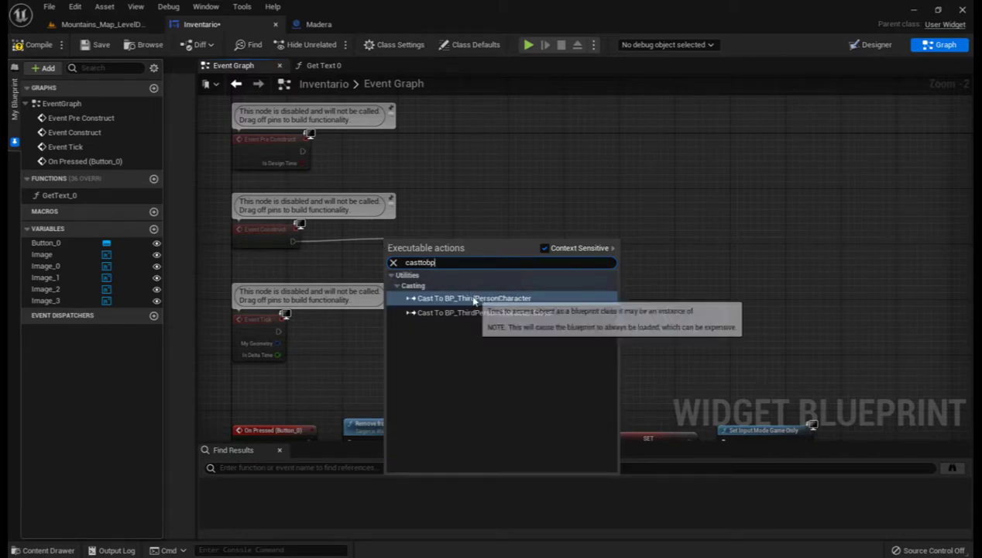
click(418, 298)
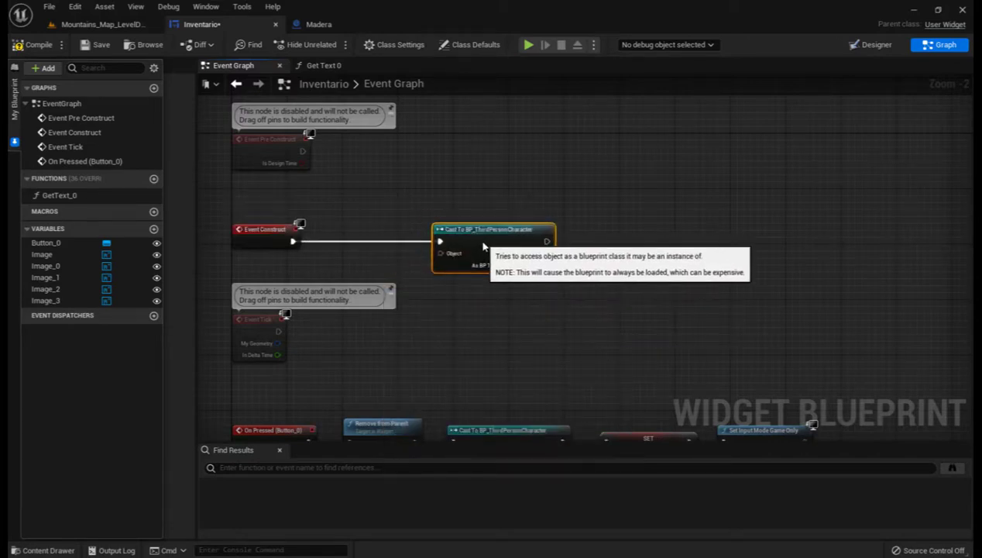
Step: Feed Get Player Character into the cast and promote its output to a variable
drag(440, 253, 445, 292)
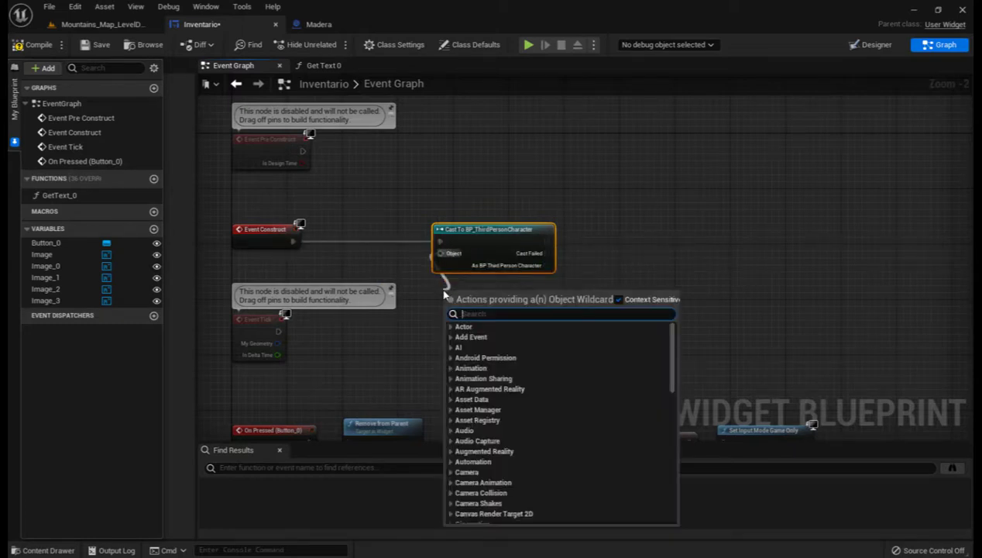
text(getp)
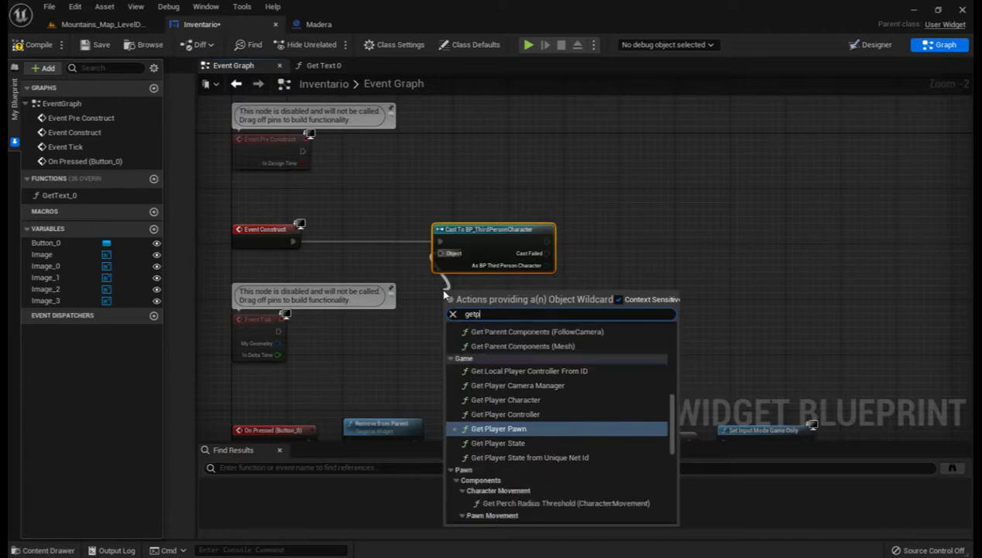
text(layer)
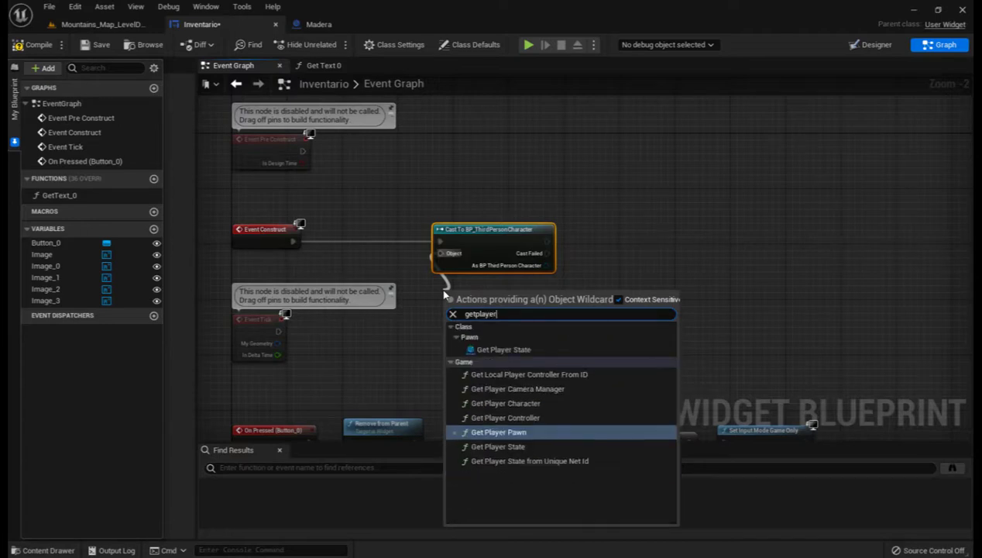
click(495, 403)
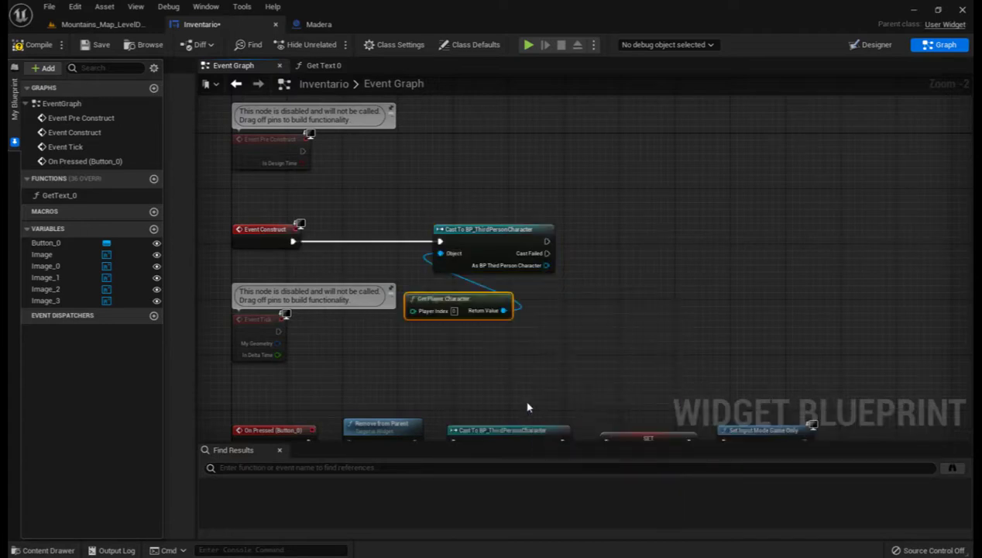
right_click(545, 266)
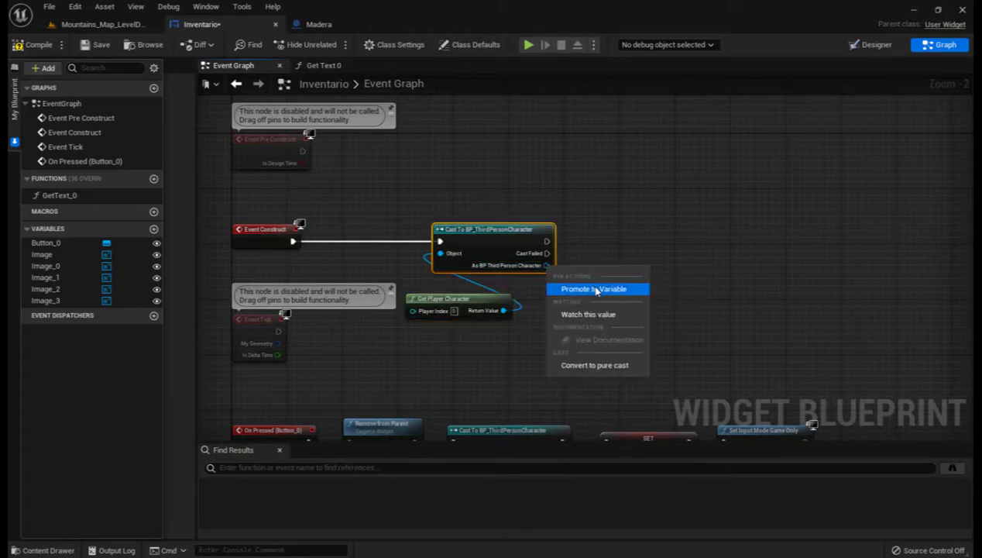
click(595, 289)
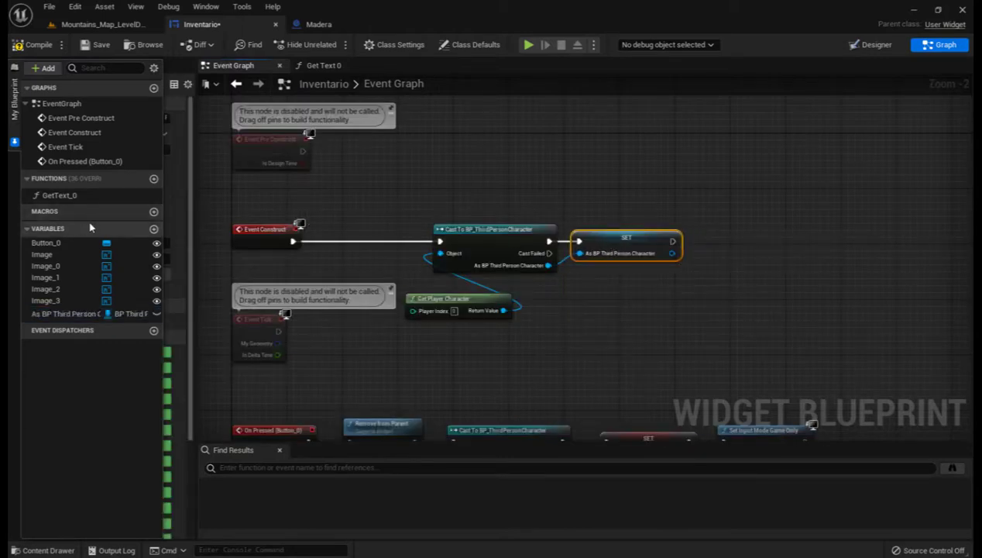
Step: Rename the new character variable to RFcharacter, then compile and save Inventario
click(68, 315)
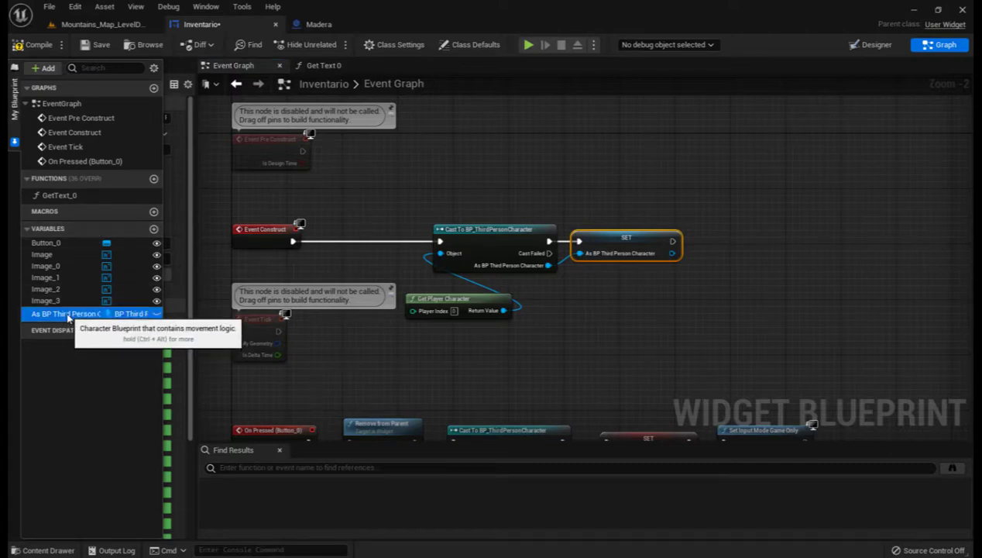
click(68, 314)
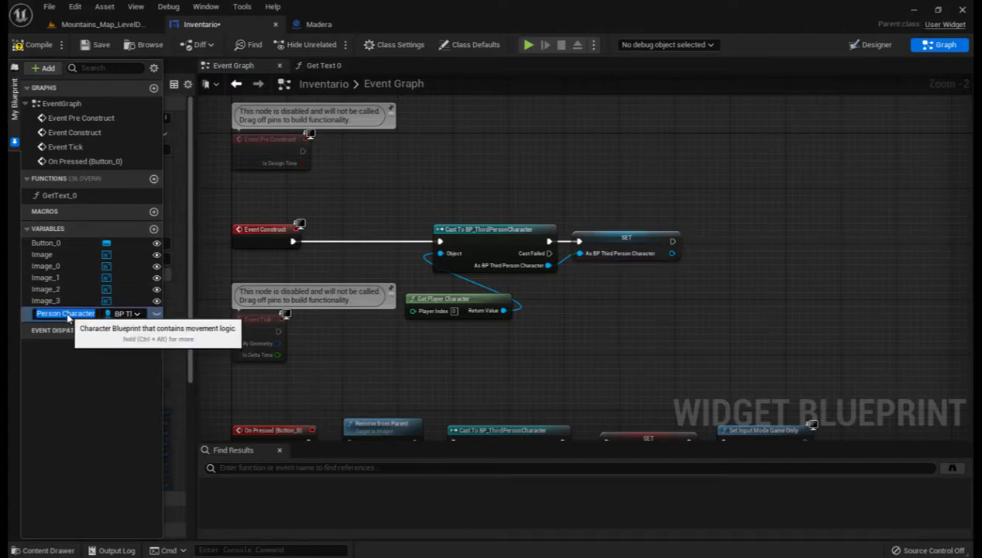
text(RFc)
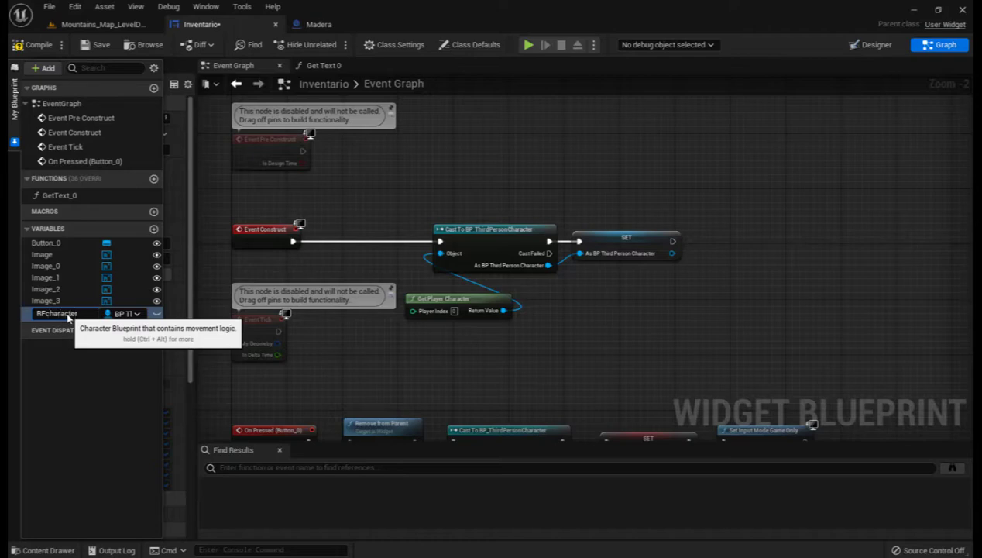
key(Return)
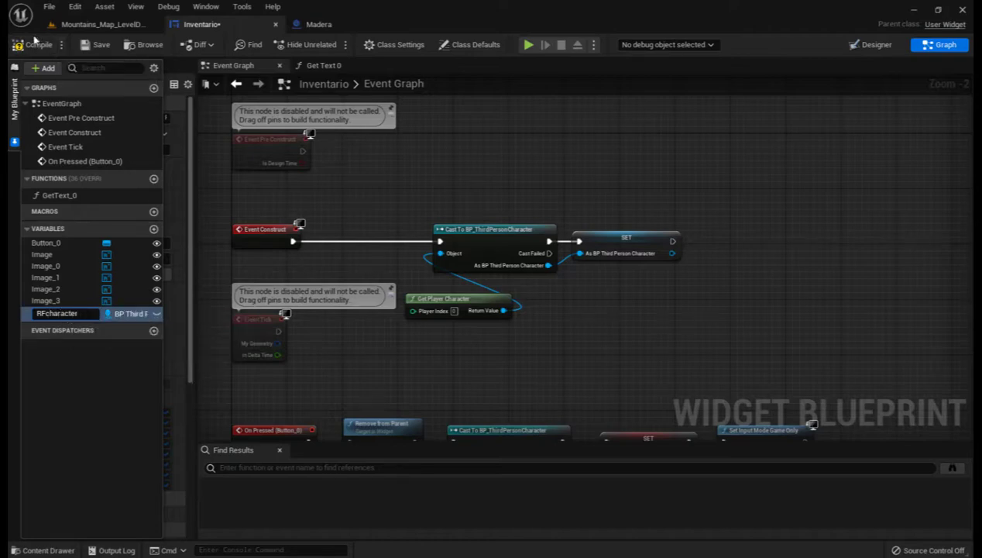
click(34, 45)
click(97, 45)
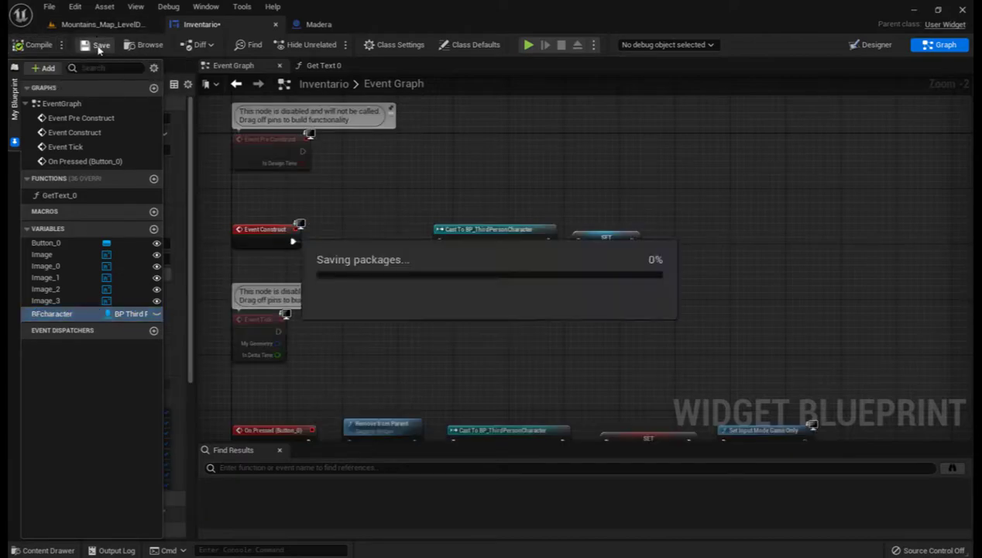
Step: Add a Get RFcharacter node to the Inventario GetText_0 function graph
click(323, 65)
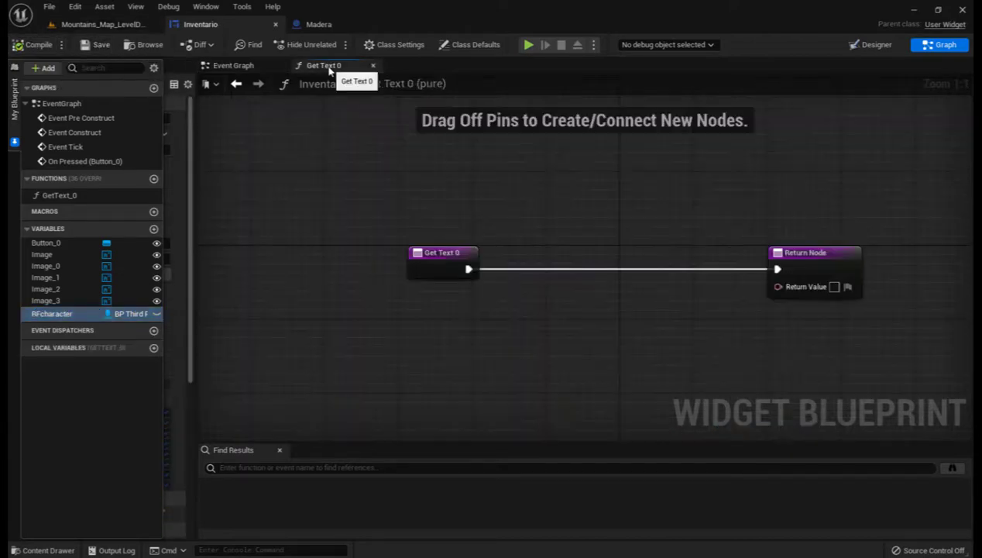
mouse_move(539, 330)
right_down()
mouse_move(550, 343)
mouse_move(446, 325)
mouse_move(462, 304)
right_up()
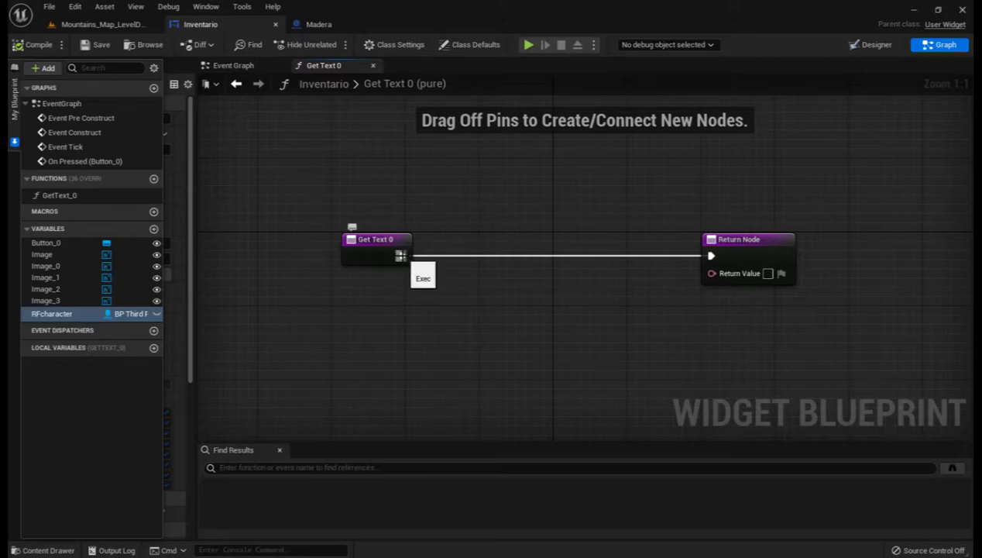
right_click(389, 305)
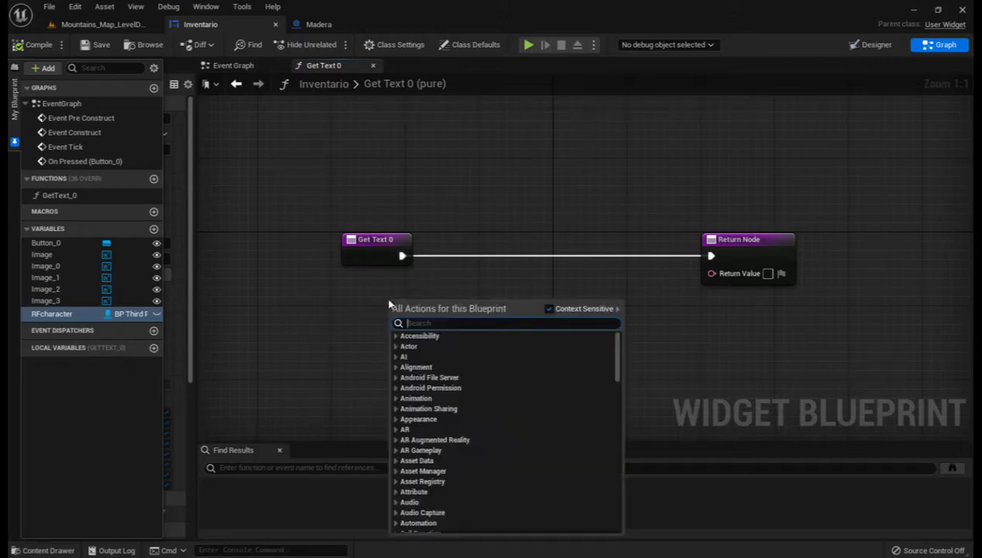
text(rf)
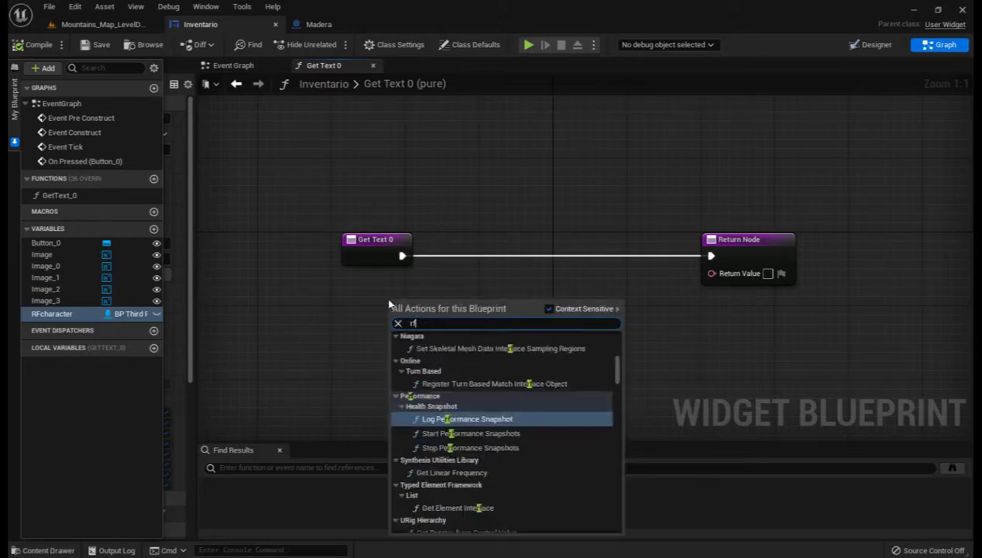
text(c)
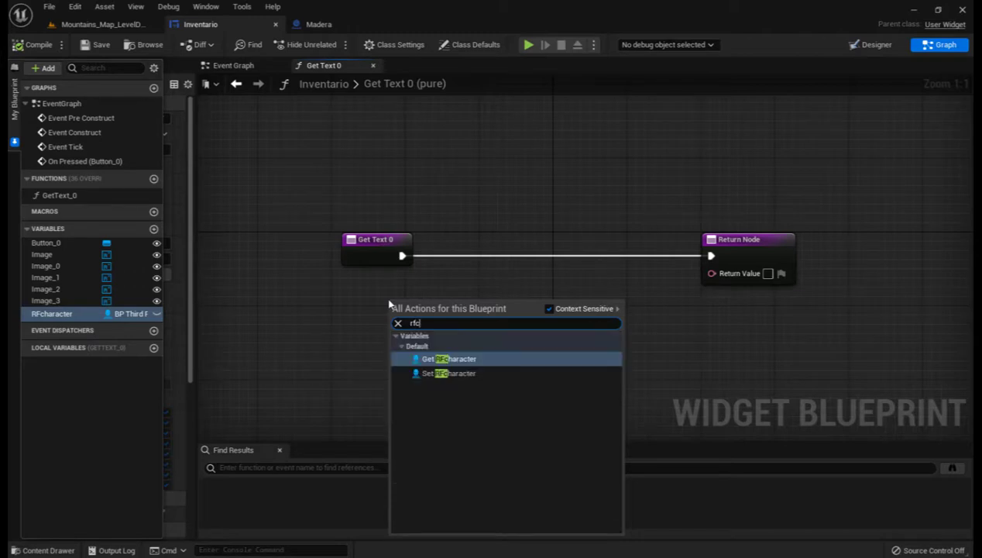
click(457, 360)
Step: Search RFcharacter's output for 'mad', dismiss the empty result, and return to the level viewport
drag(450, 306, 480, 309)
text(ma)
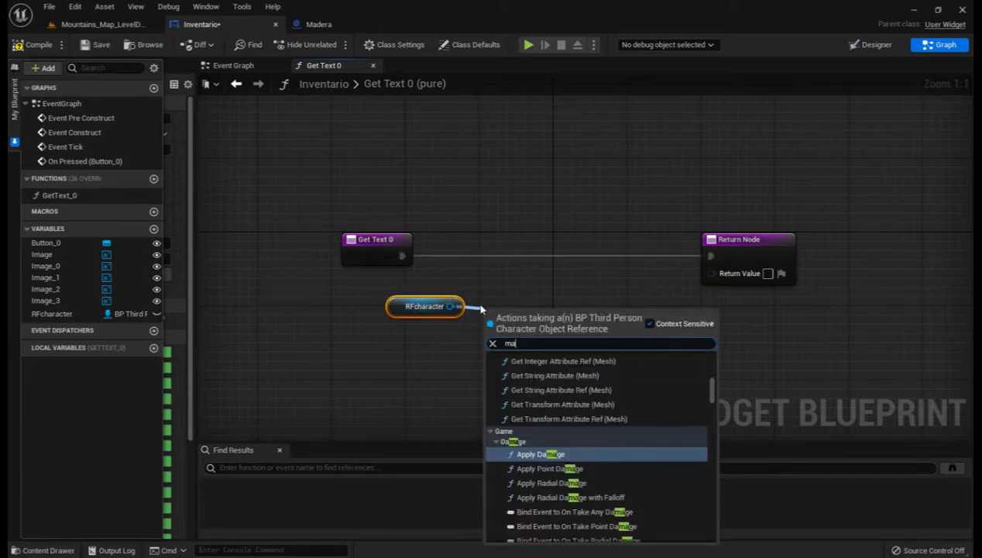
text(des)
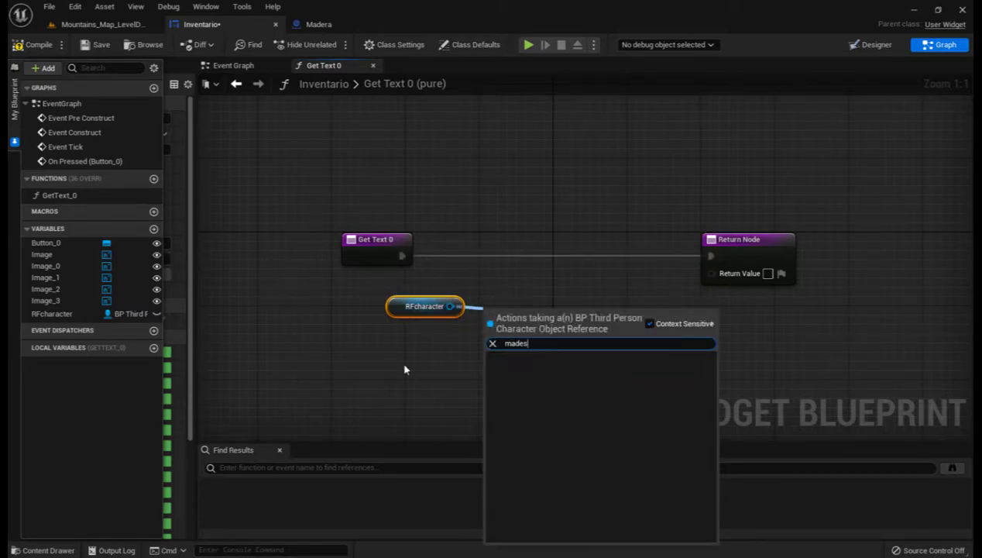
click(403, 366)
click(108, 27)
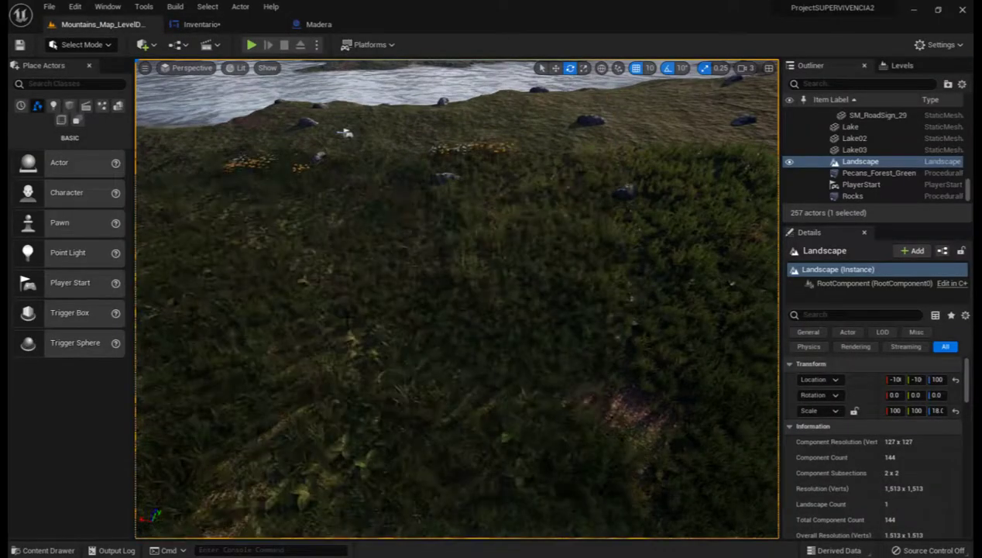
Step: Open BP_ThirdPersonCharacter from Content > ThirdPerson > Blueprints in the Content Drawer
key(ctrl+space)
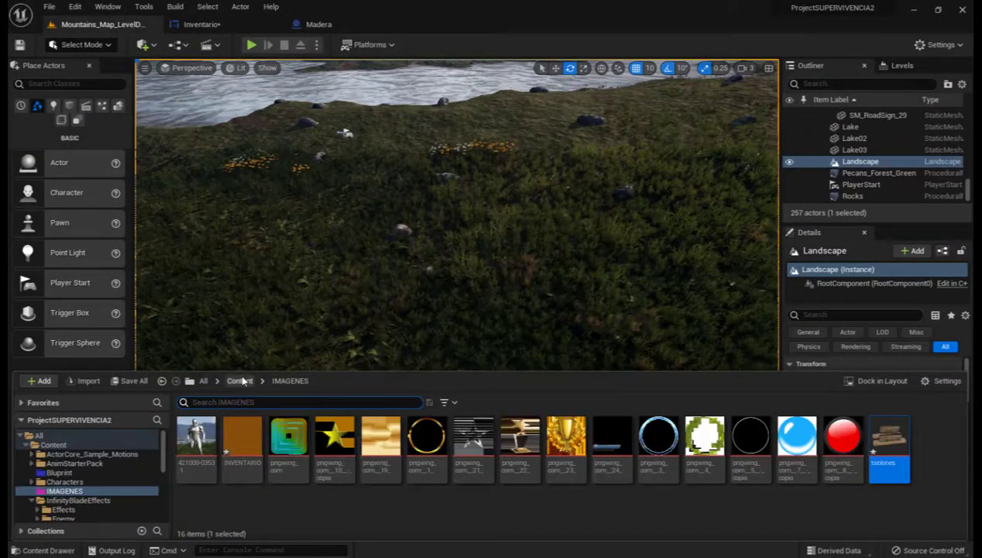
click(240, 380)
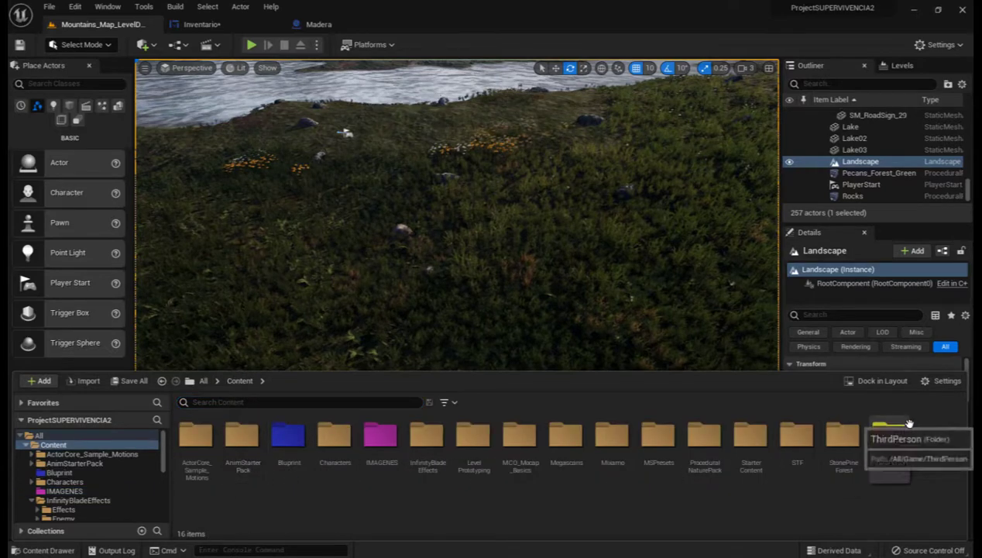
double_click(890, 435)
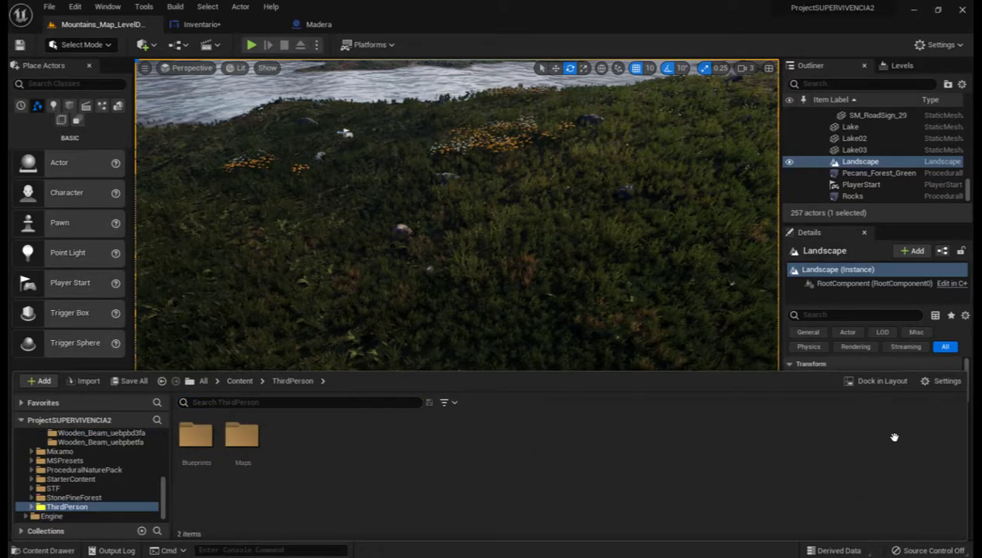
double_click(200, 447)
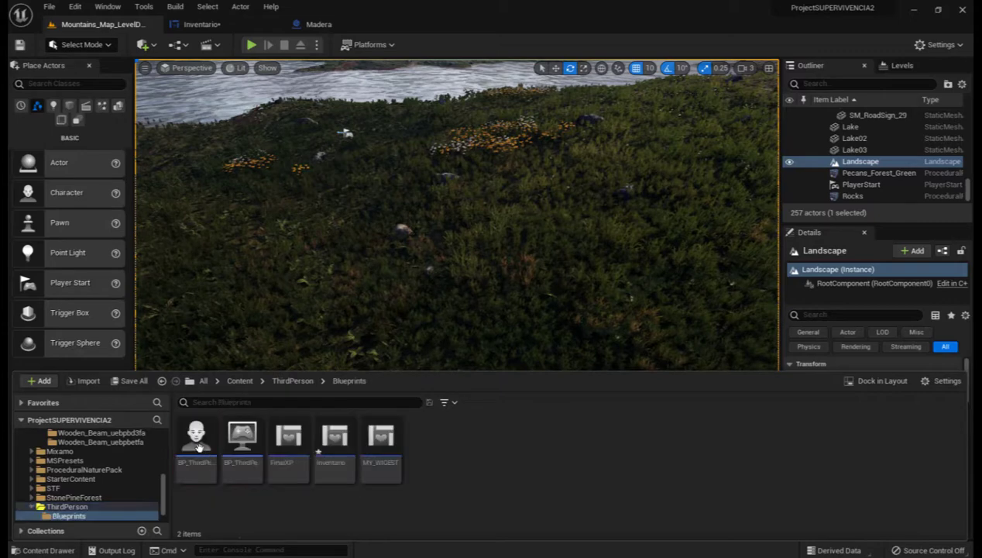
click(203, 446)
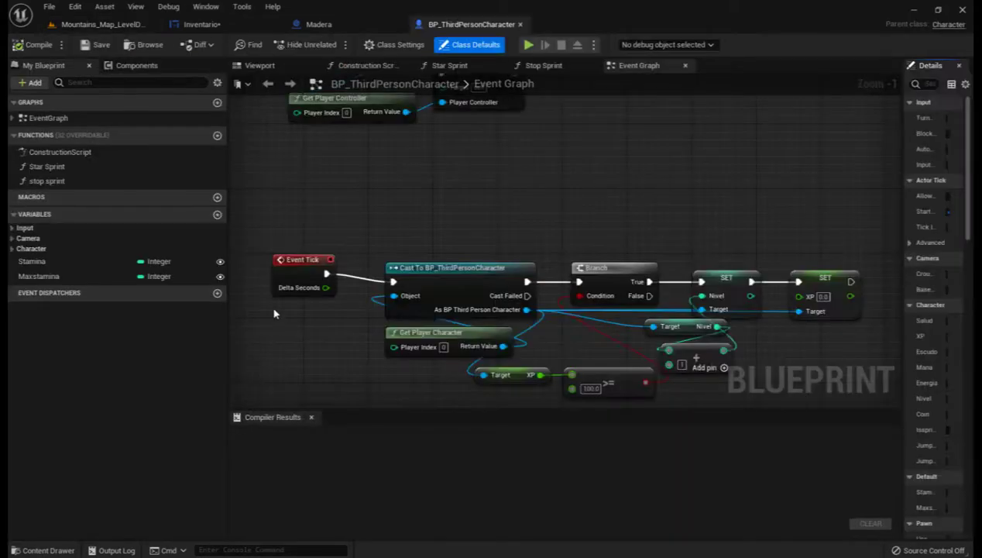
Step: Set the Stamina variable's category to Character
click(13, 248)
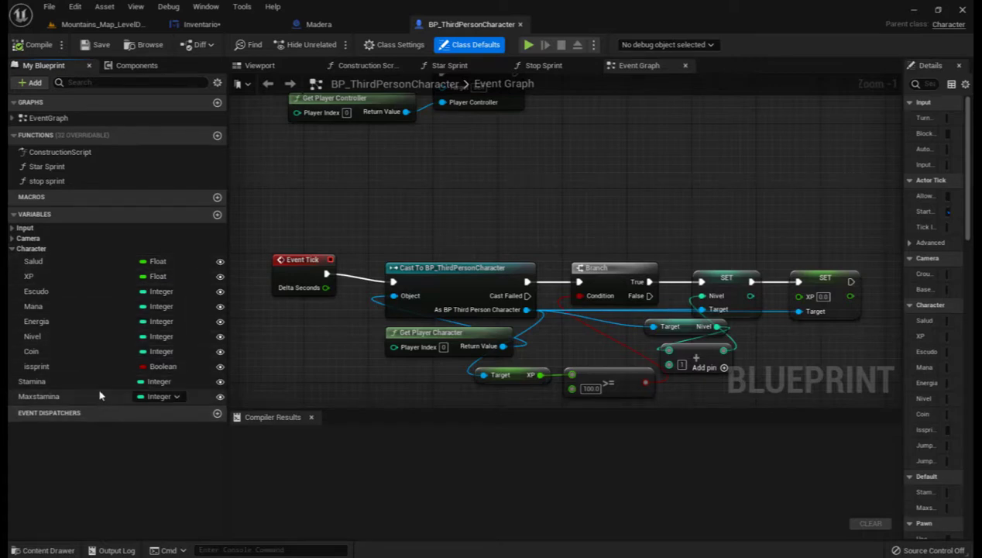
click(12, 249)
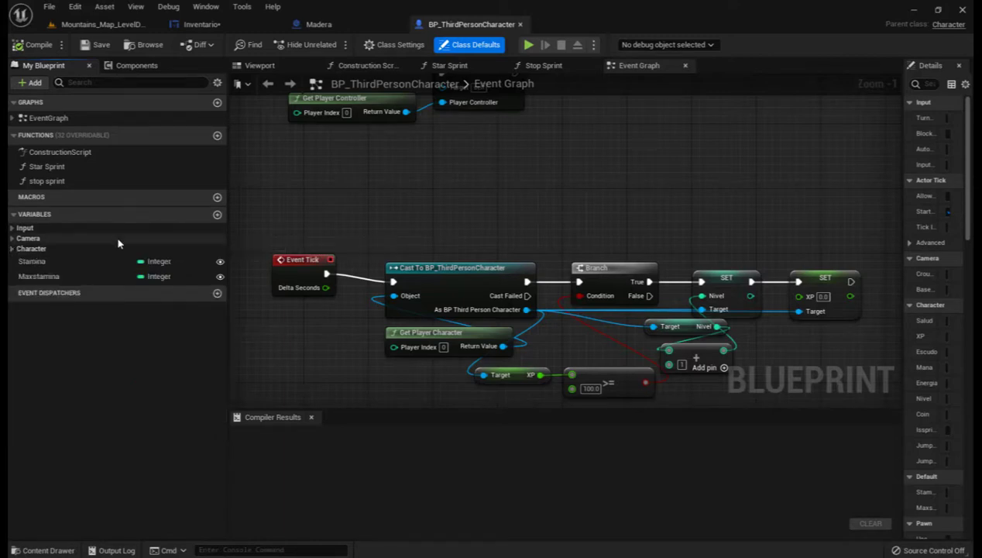
click(97, 264)
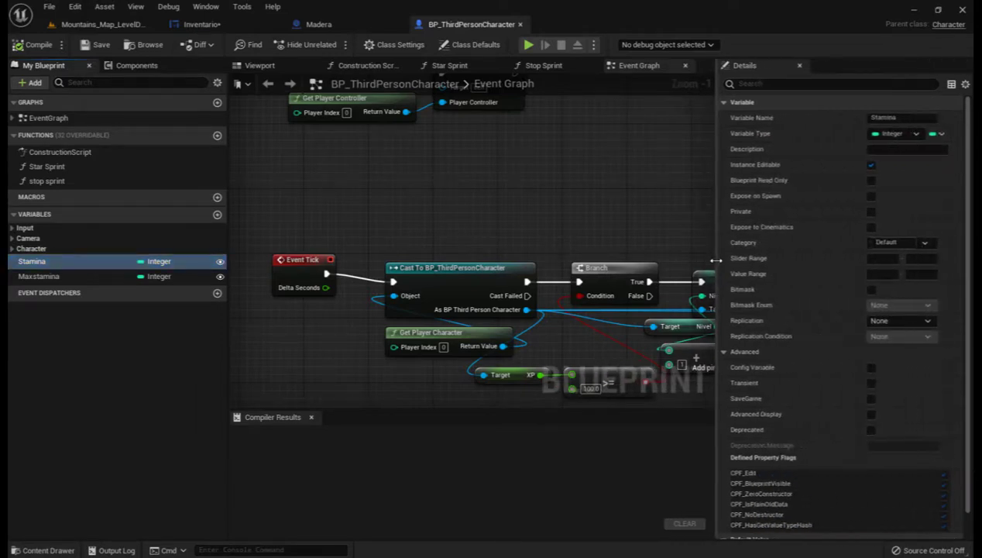
drag(902, 235, 719, 255)
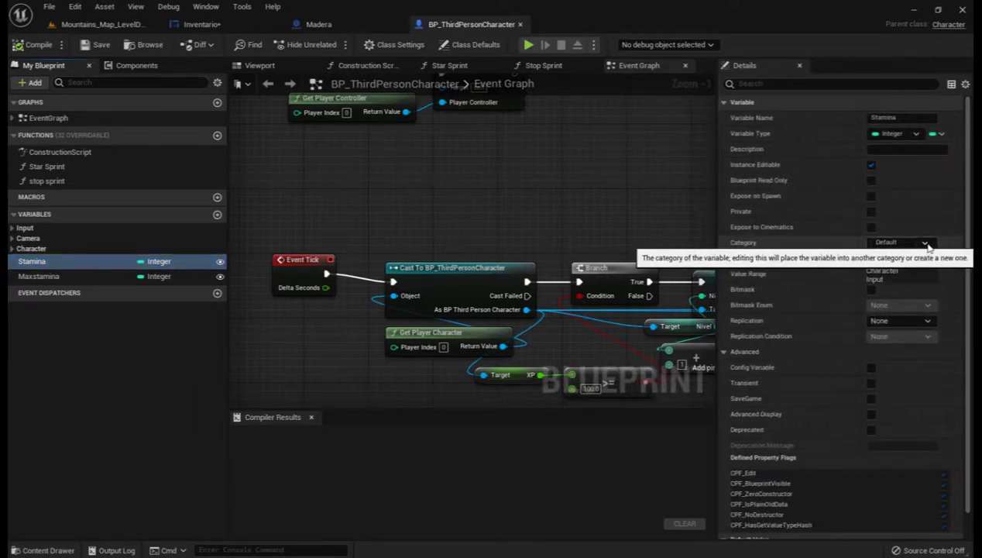
click(900, 244)
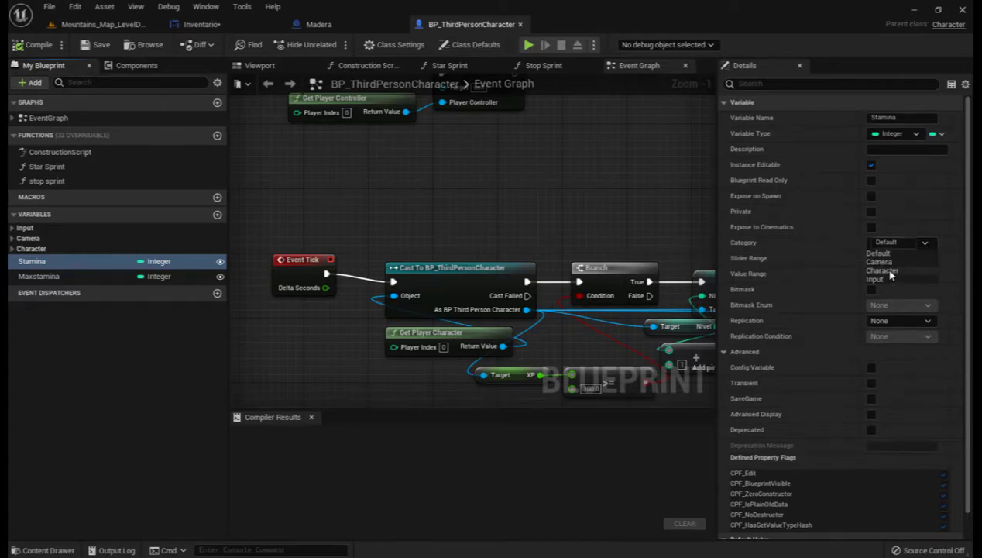
click(883, 270)
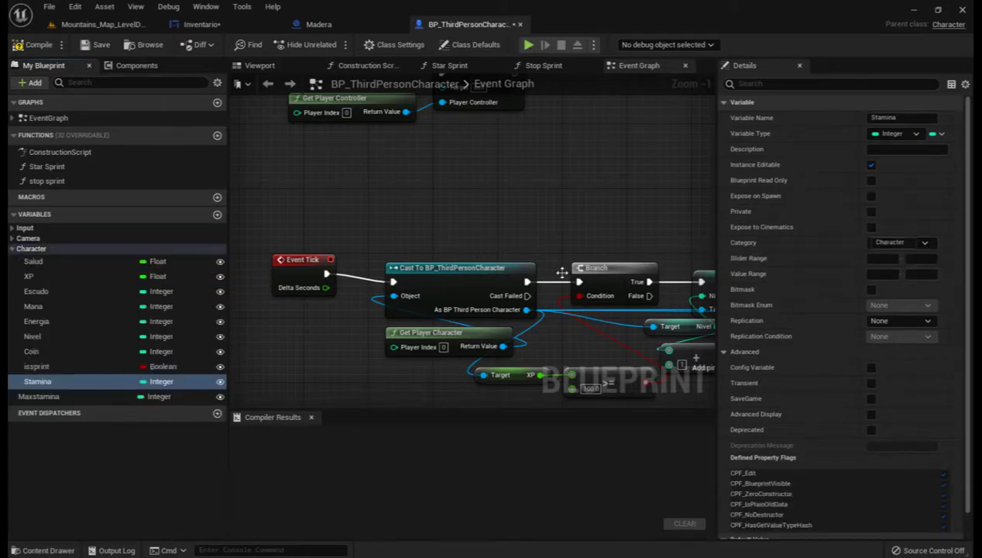
Step: Set the Maxstamina variable's category to Character as well
click(28, 249)
click(17, 249)
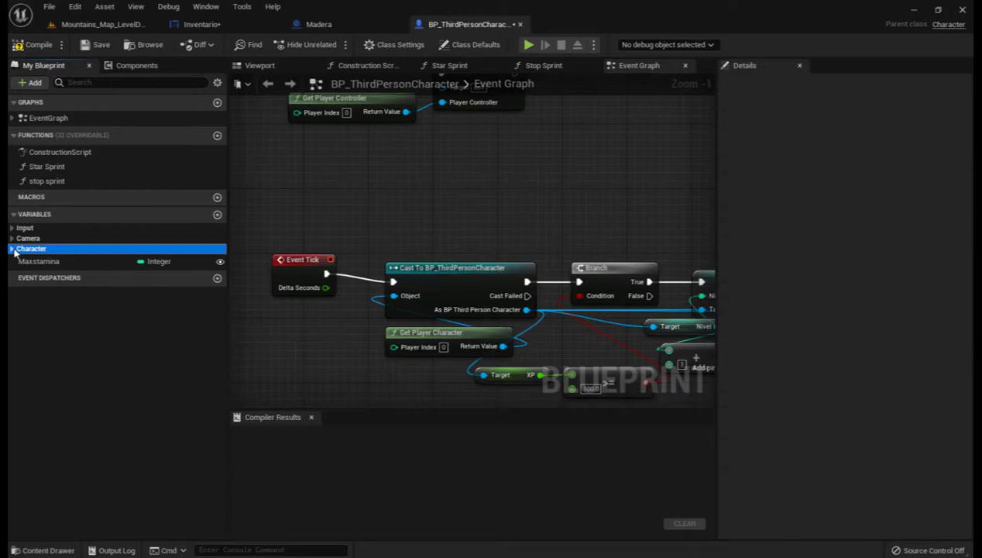
right_click(62, 264)
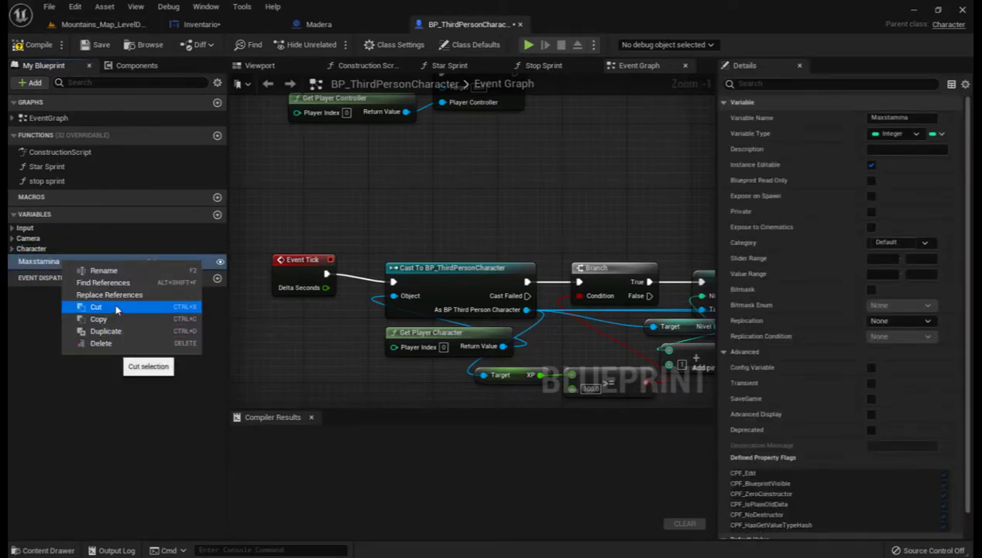
click(887, 243)
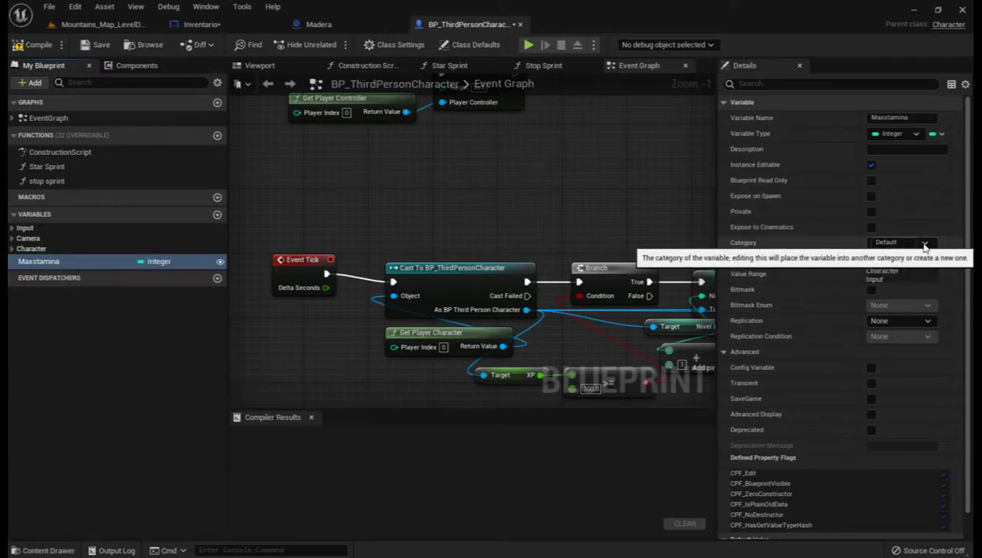
click(882, 270)
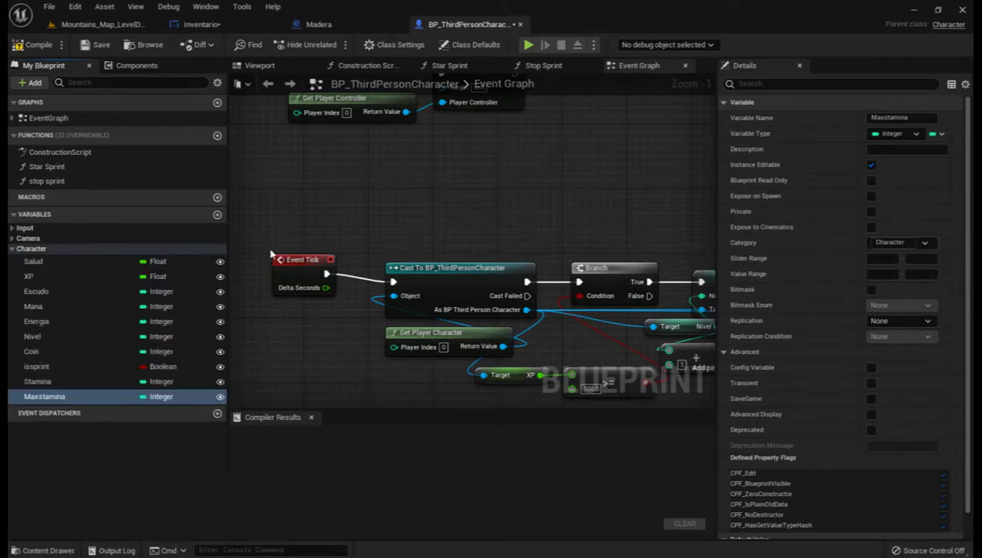
click(13, 249)
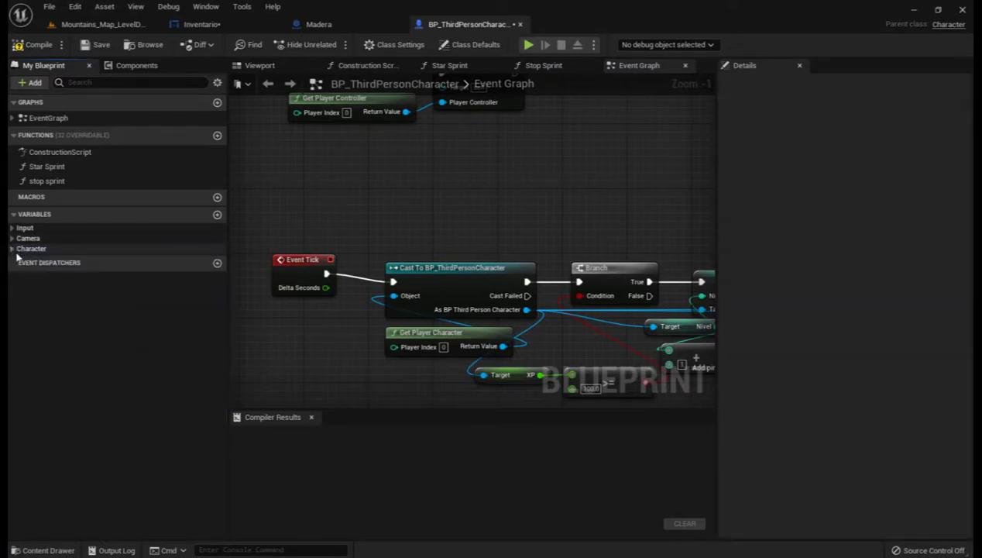
Step: Add an instance-editable Integer variable named Madera to the character blueprint
click(217, 216)
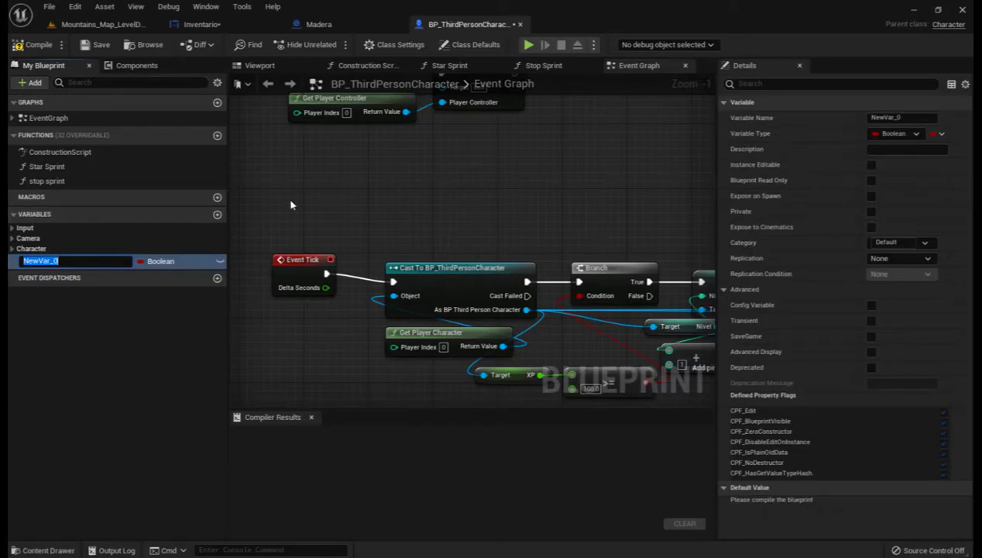
text(Madera)
key(Return)
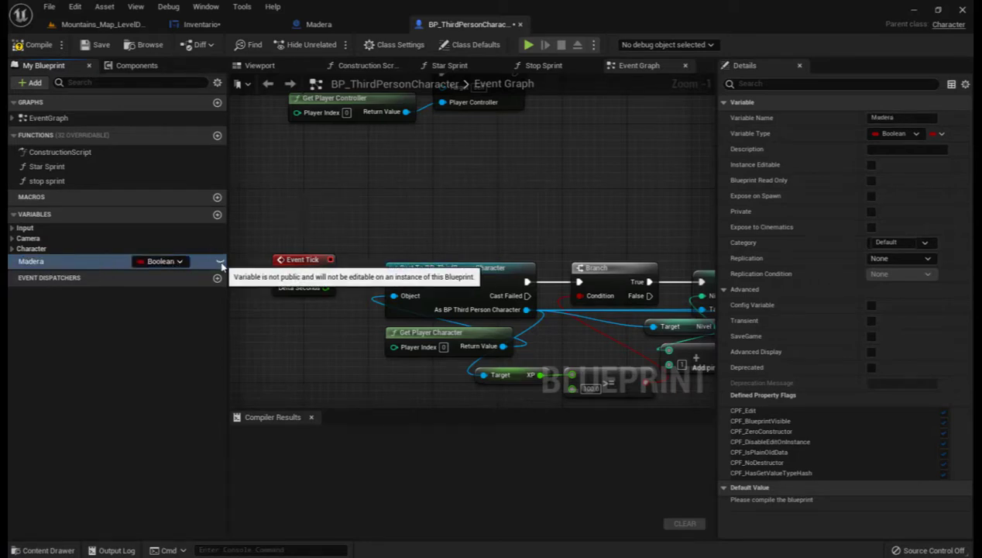
click(219, 261)
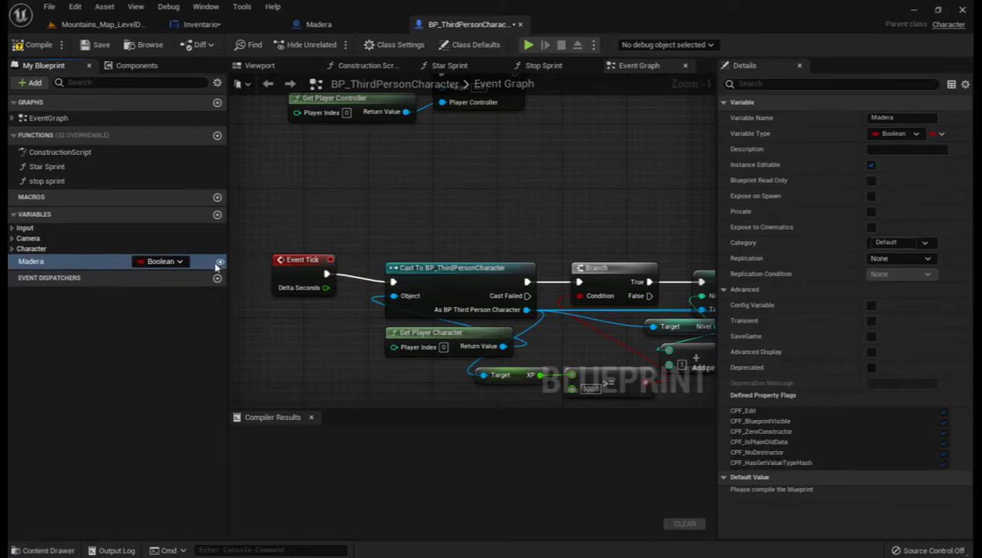
click(895, 133)
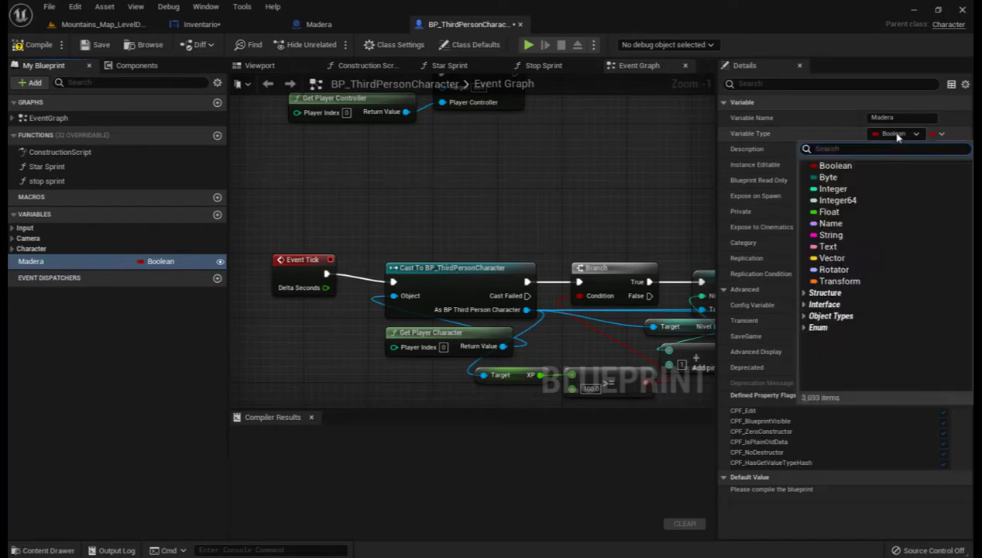
click(827, 191)
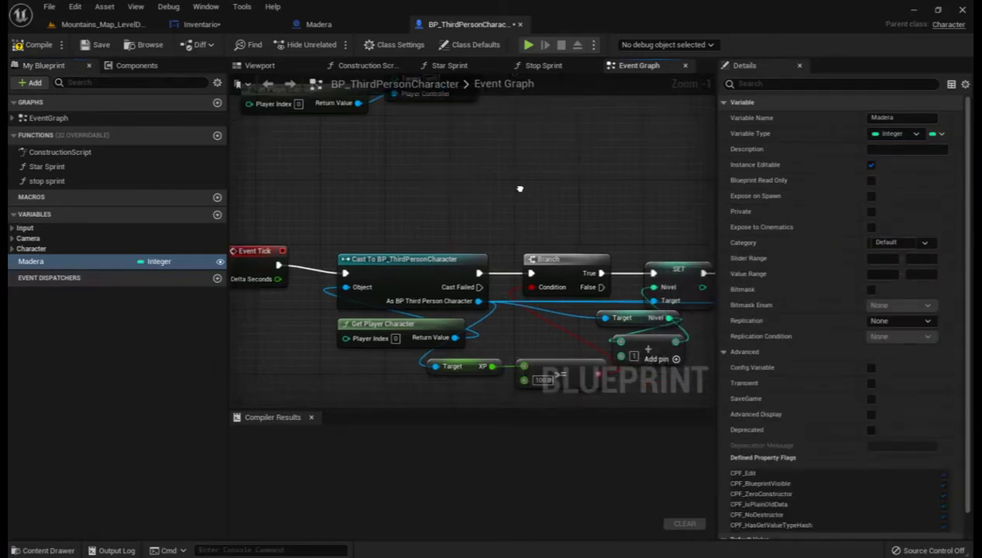
mouse_move(570, 202)
right_down()
mouse_move(440, 188)
mouse_move(457, 167)
right_up()
scroll(524, 193, down, 1)
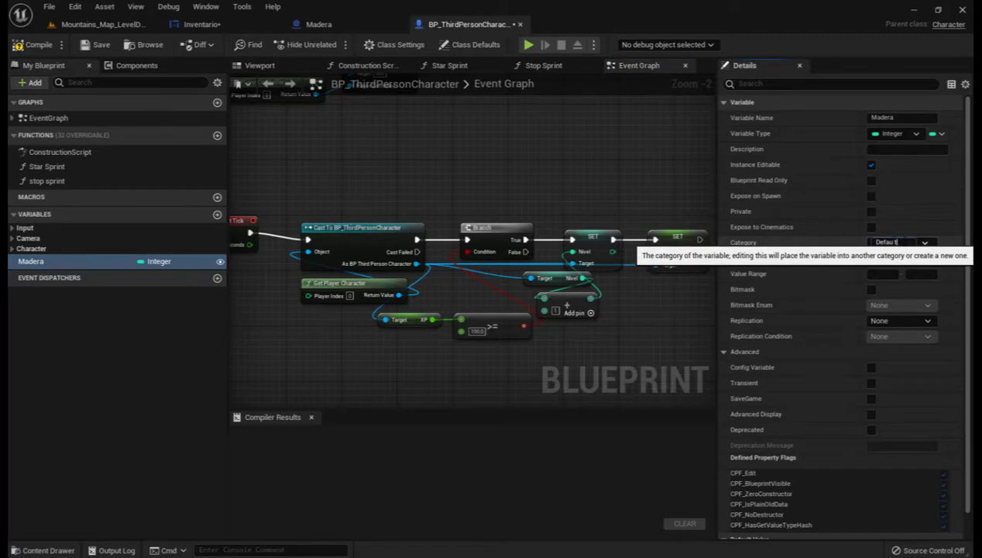
Step: File Madera under a new Materiales category, then compile and save the blueprint
click(891, 243)
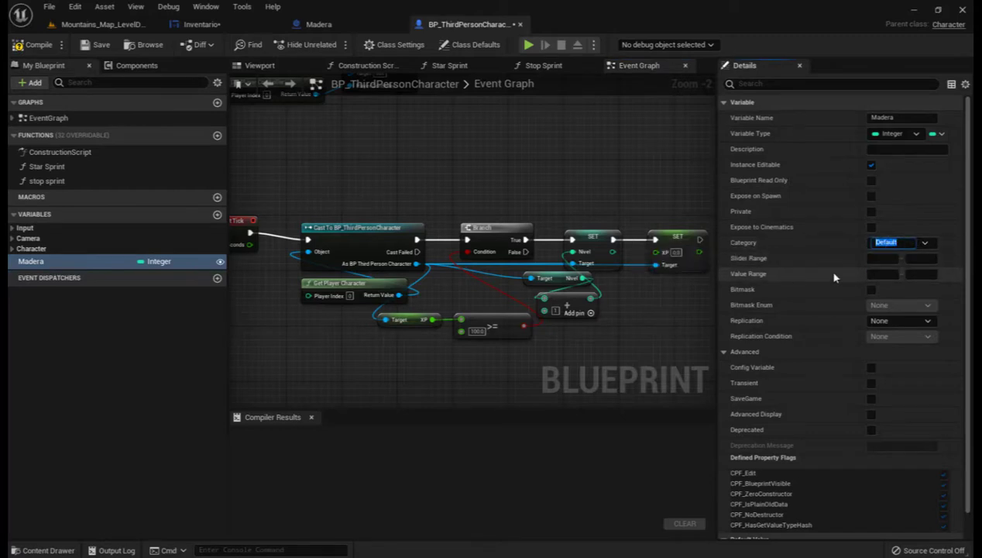
text(Mater)
text(ial)
text(es)
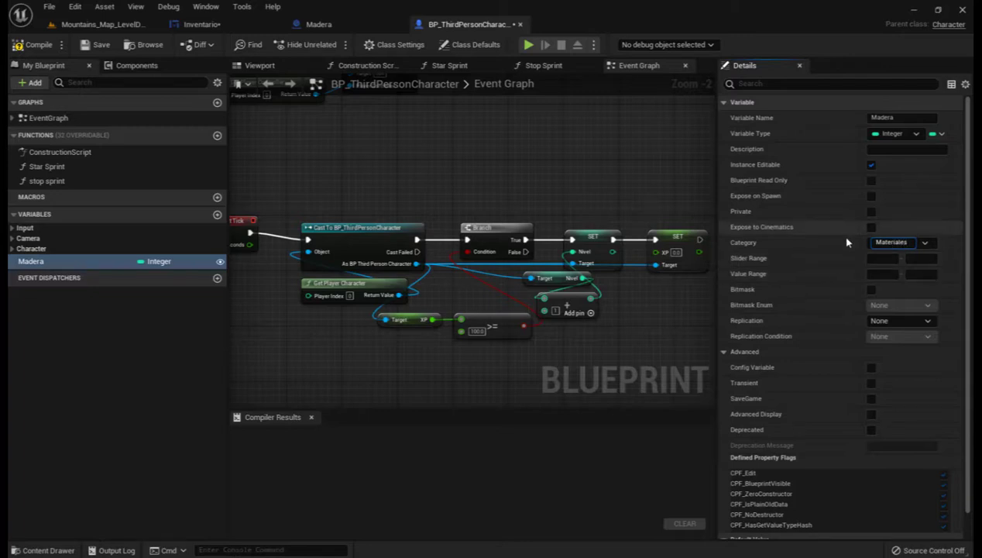
key(Return)
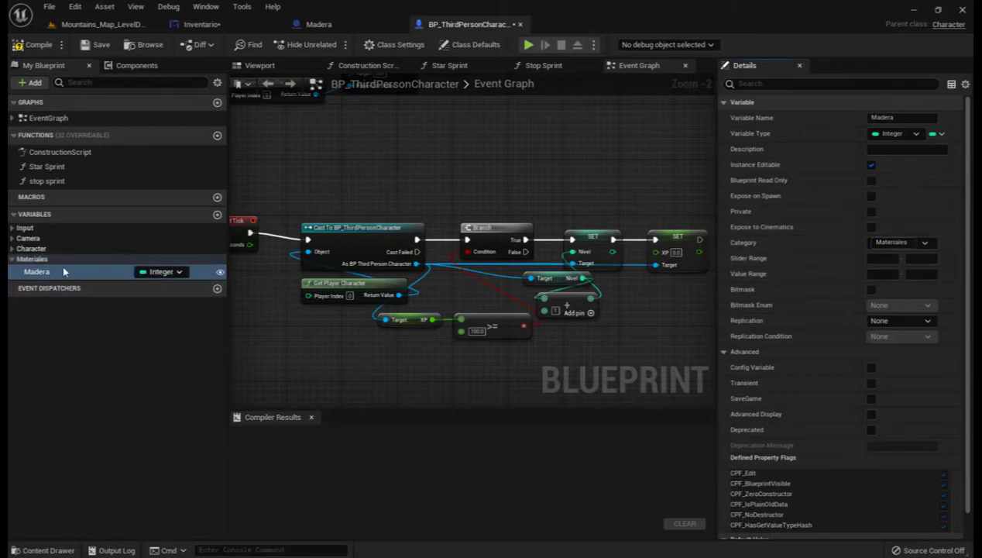
click(13, 260)
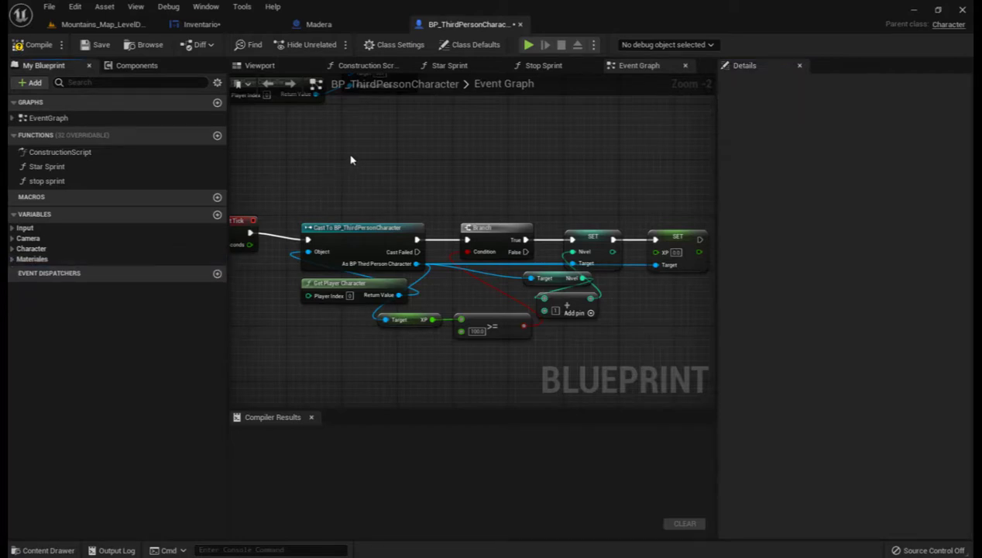
click(33, 44)
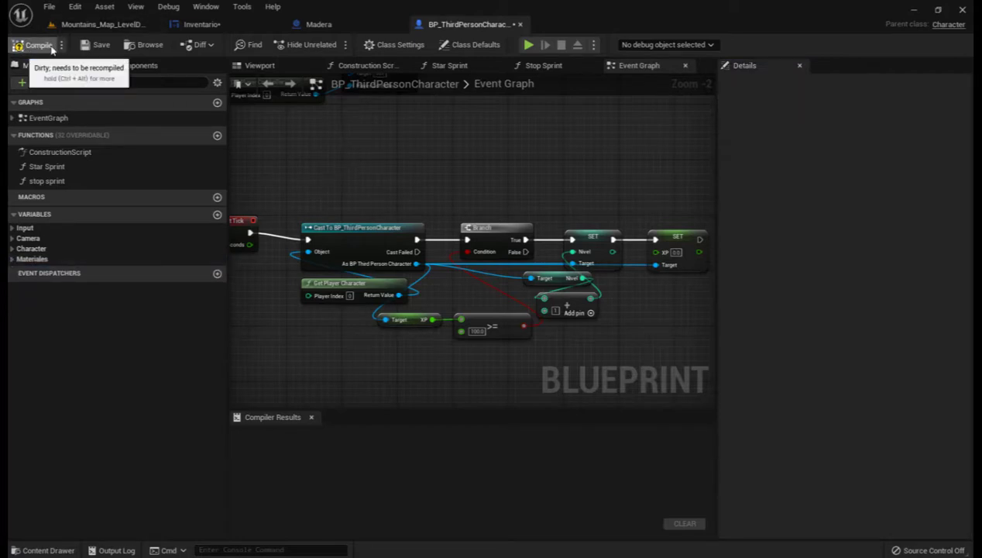
click(98, 46)
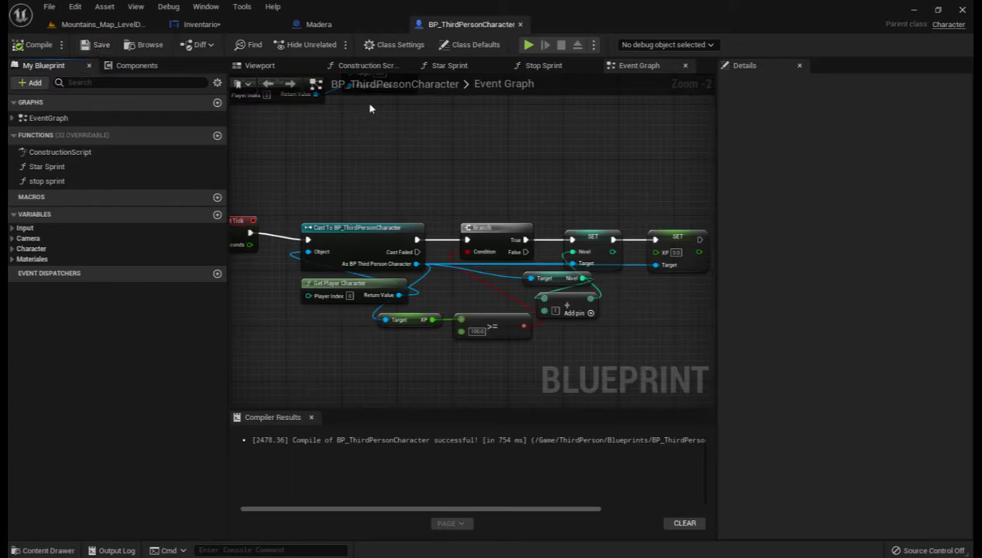
Step: Compile and save the Inventario widget with its GetText 0 graph in view
click(332, 25)
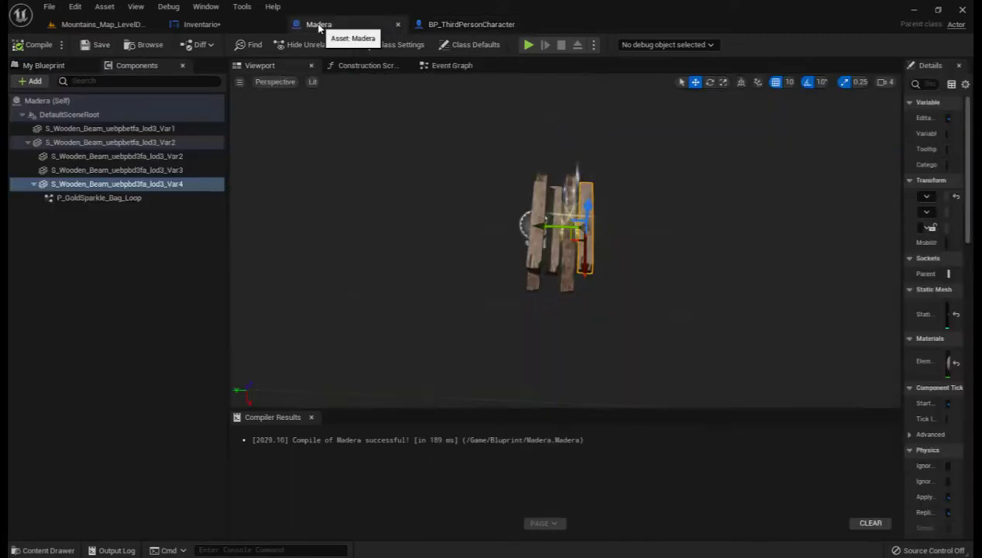
click(217, 25)
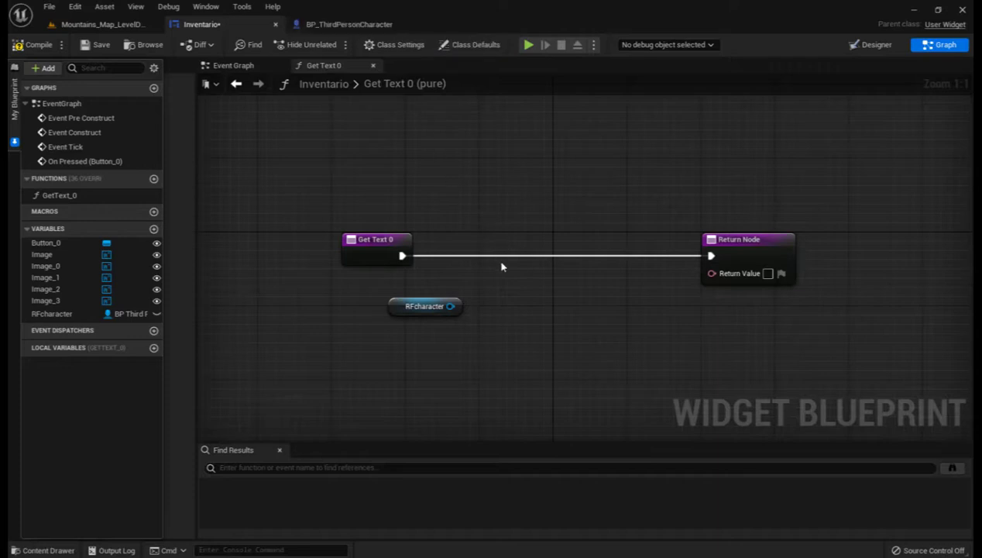
right_drag(540, 314, 473, 295)
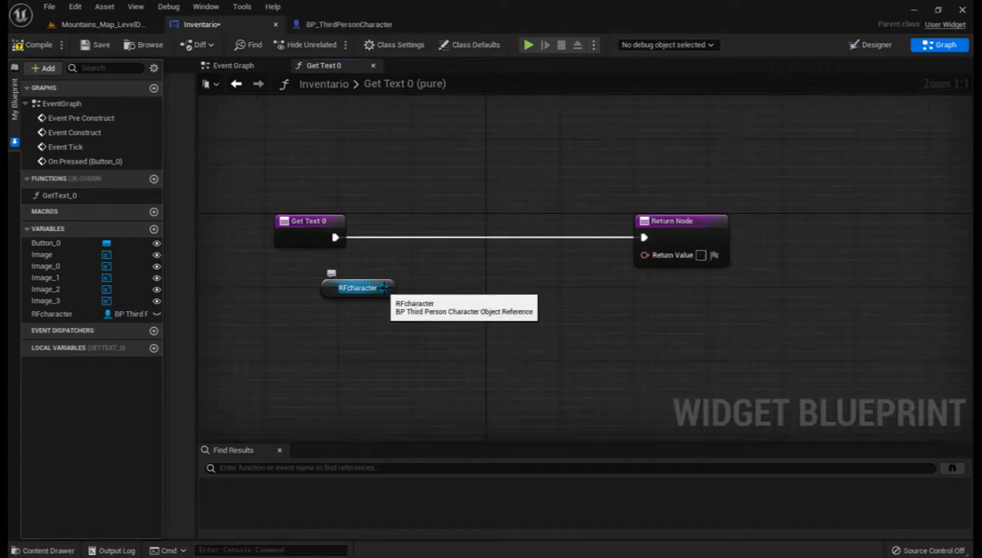
click(35, 44)
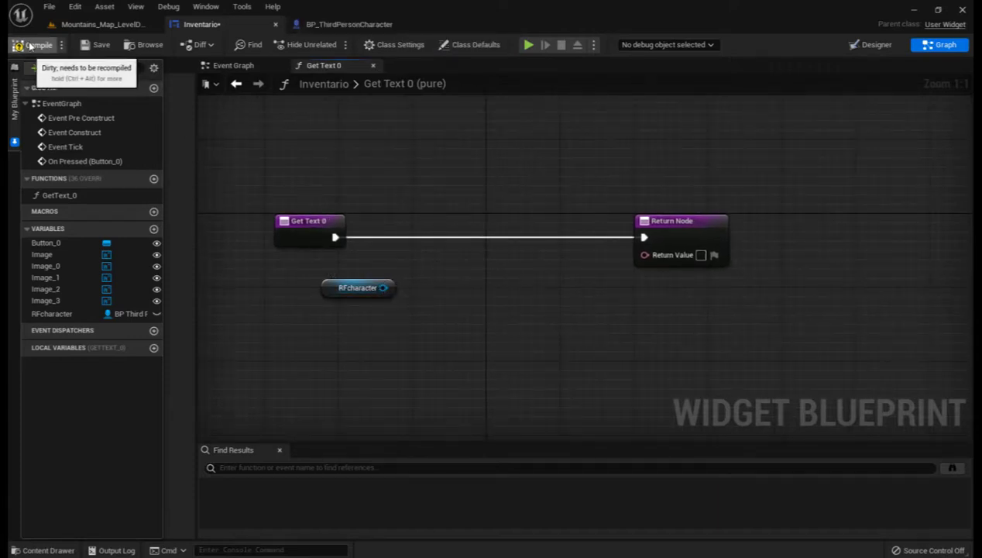
click(90, 45)
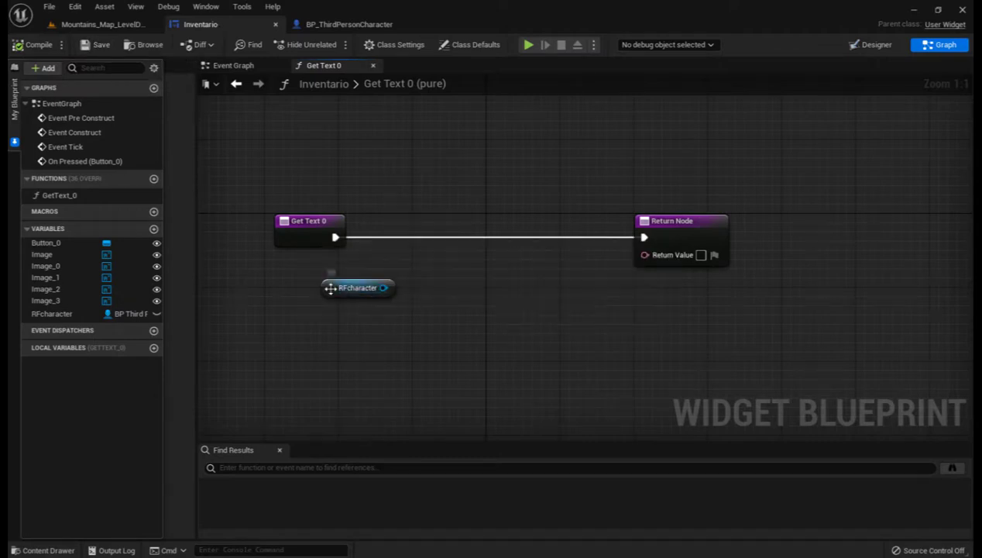
Step: Return RFcharacter's Madera through To Text (Integer) from GetText 0 and save the widget
mouse_move(330, 285)
mouse_down()
mouse_move(273, 276)
mouse_move(369, 307)
mouse_up()
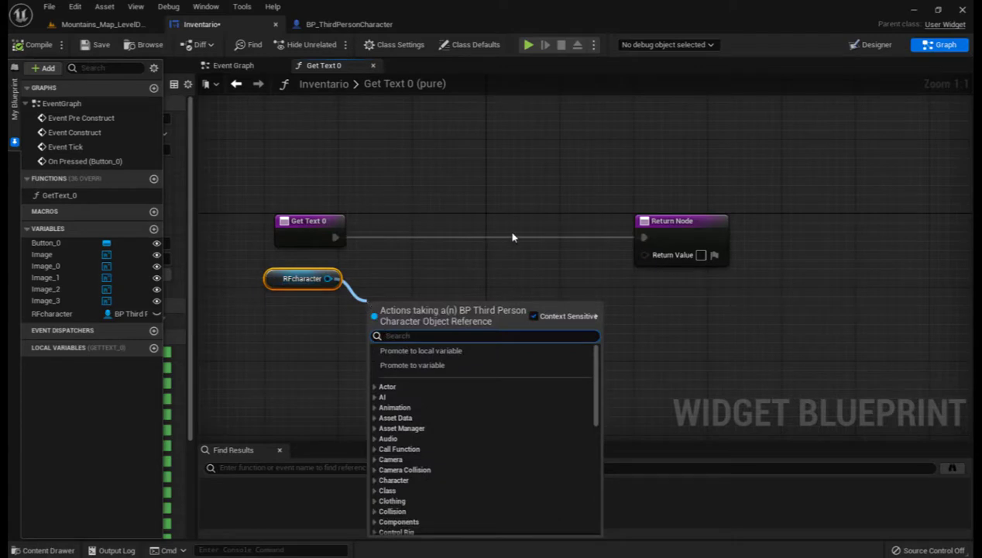
text(m)
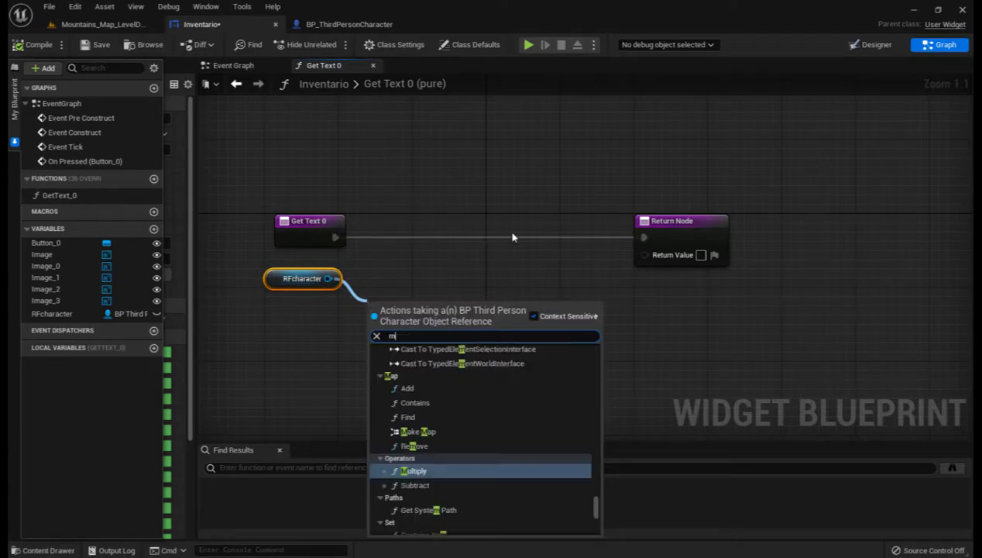
text(ad)
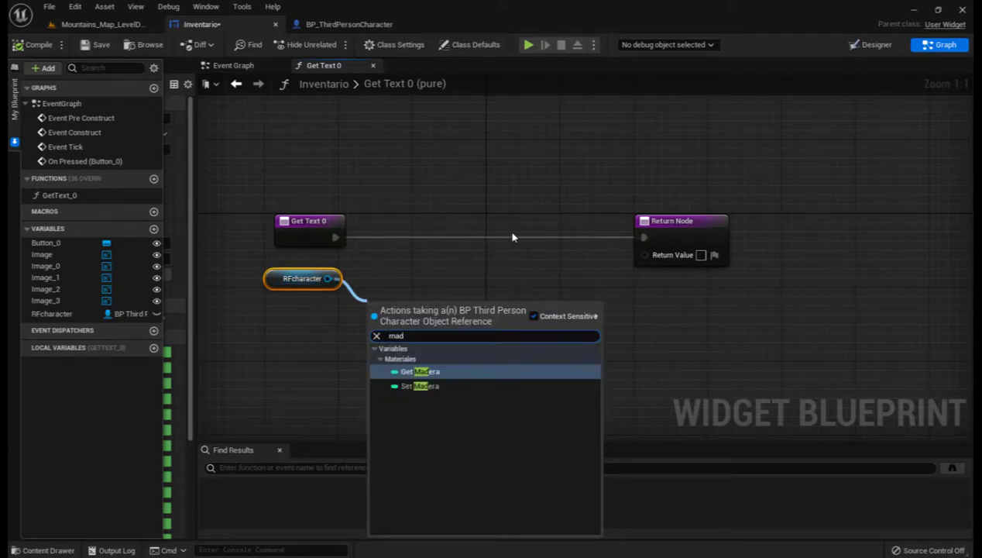
click(435, 371)
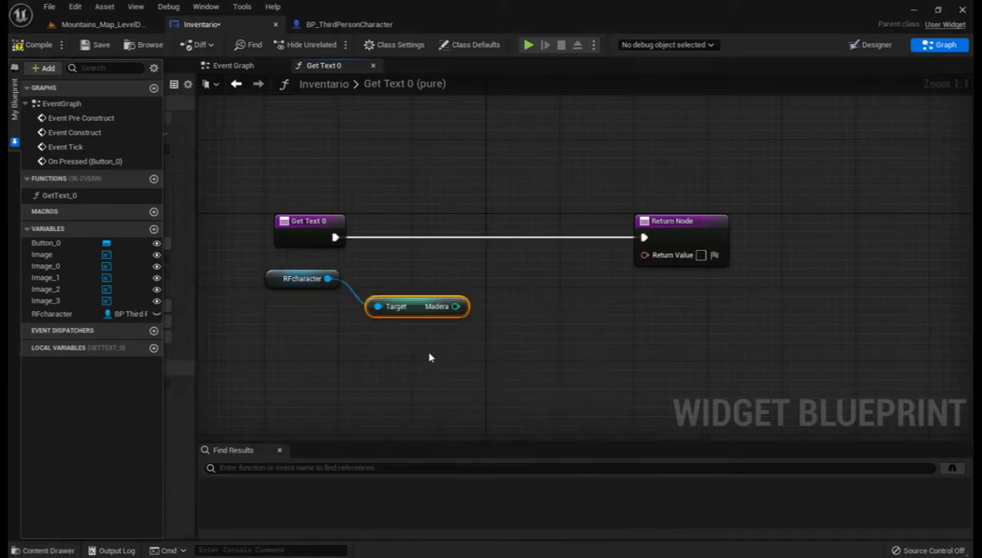
drag(414, 307, 414, 281)
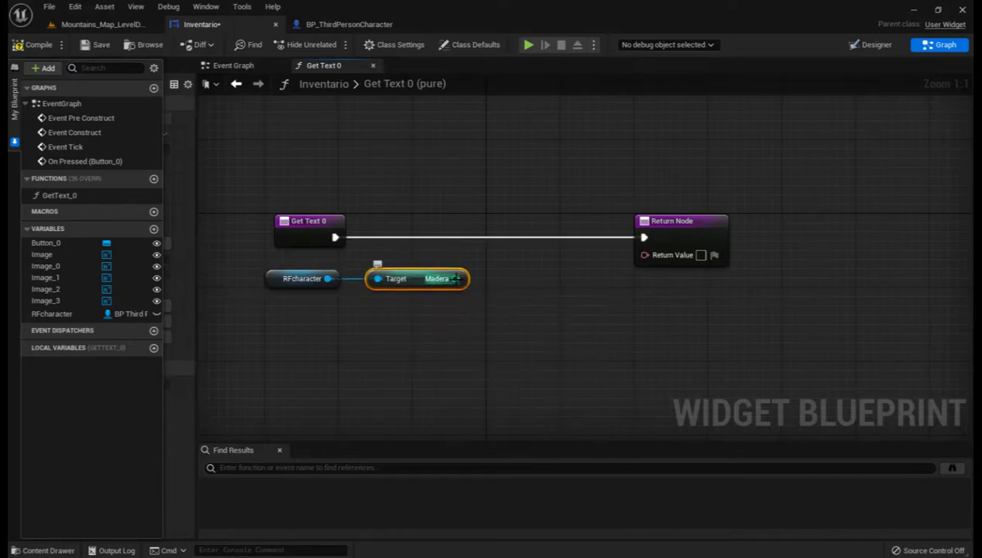
drag(455, 278, 644, 255)
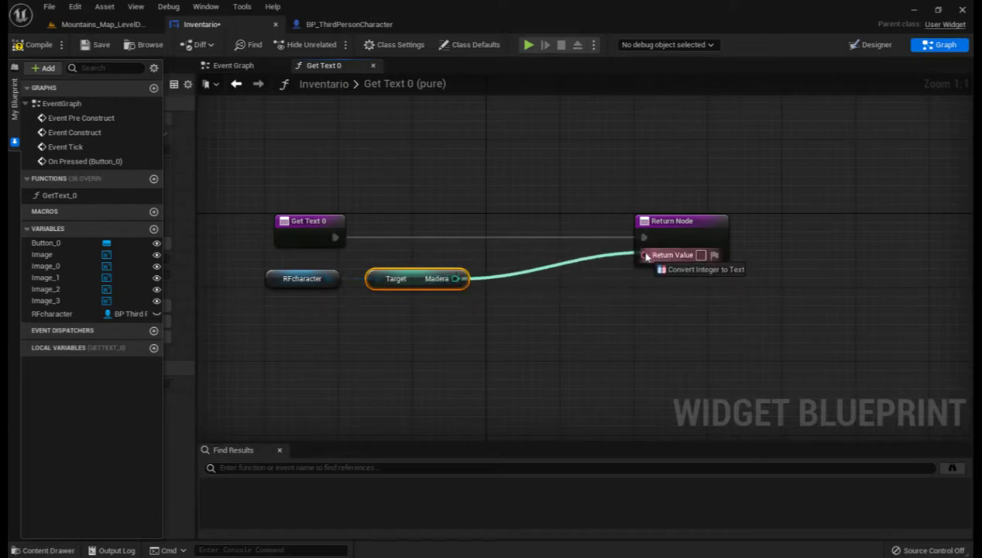
drag(551, 260, 552, 279)
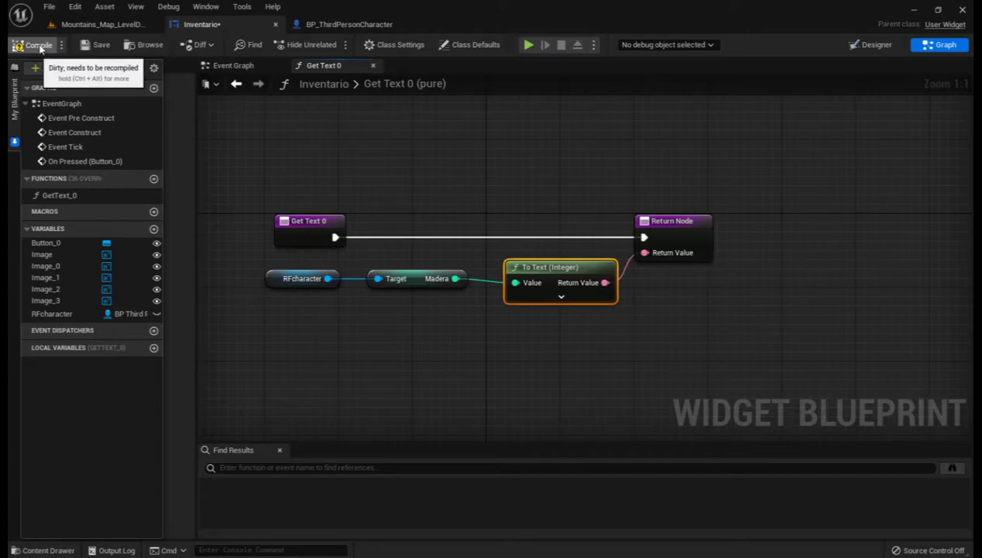
click(103, 46)
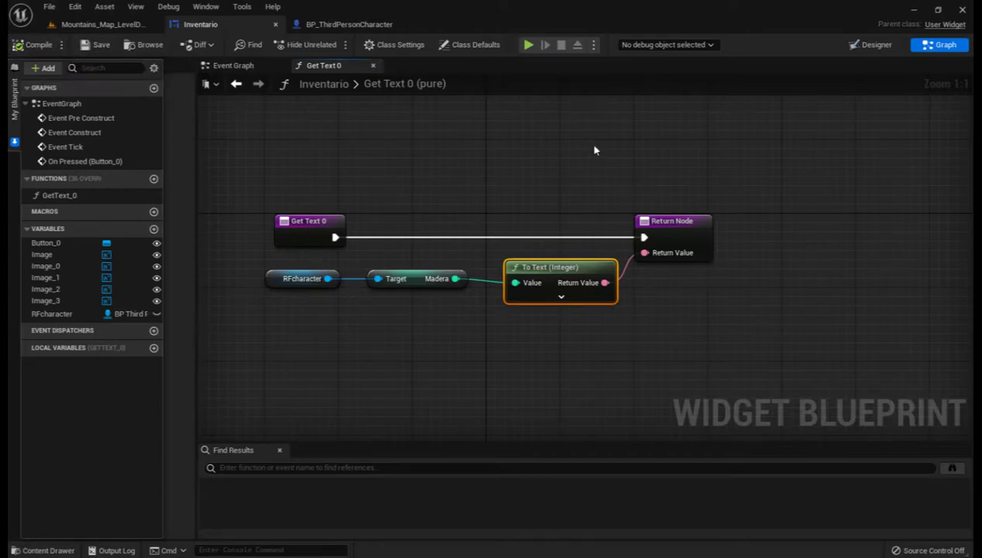
click(871, 44)
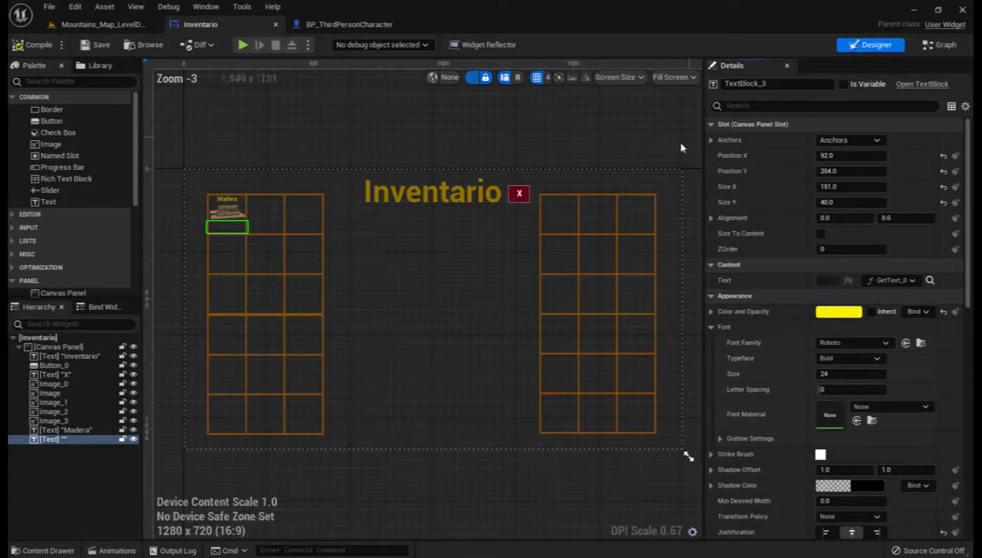
Step: Open the red X Button_0's On Pressed event and review its chain in the Event Graph
click(524, 201)
scroll(856, 397, down, 3)
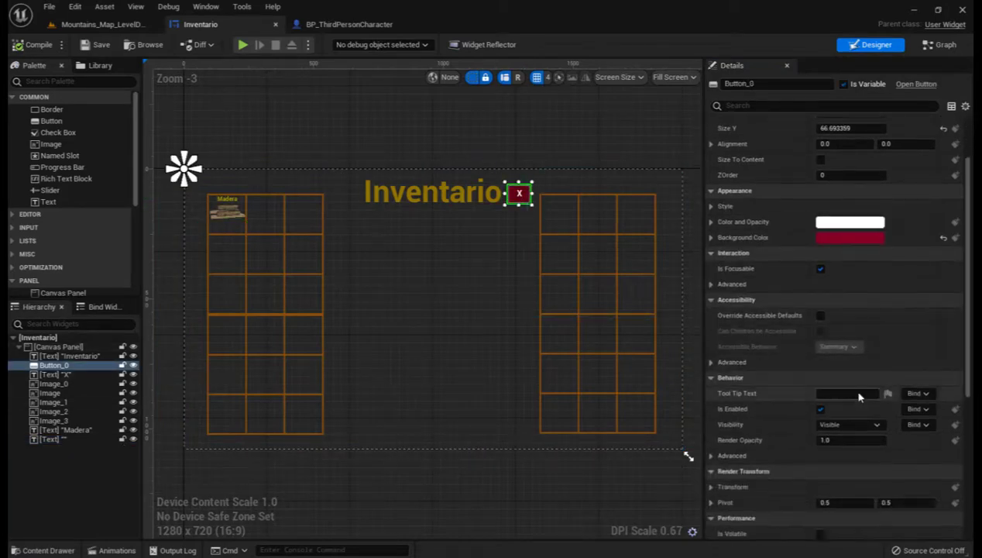
scroll(848, 391, down, 3)
scroll(856, 400, down, 2)
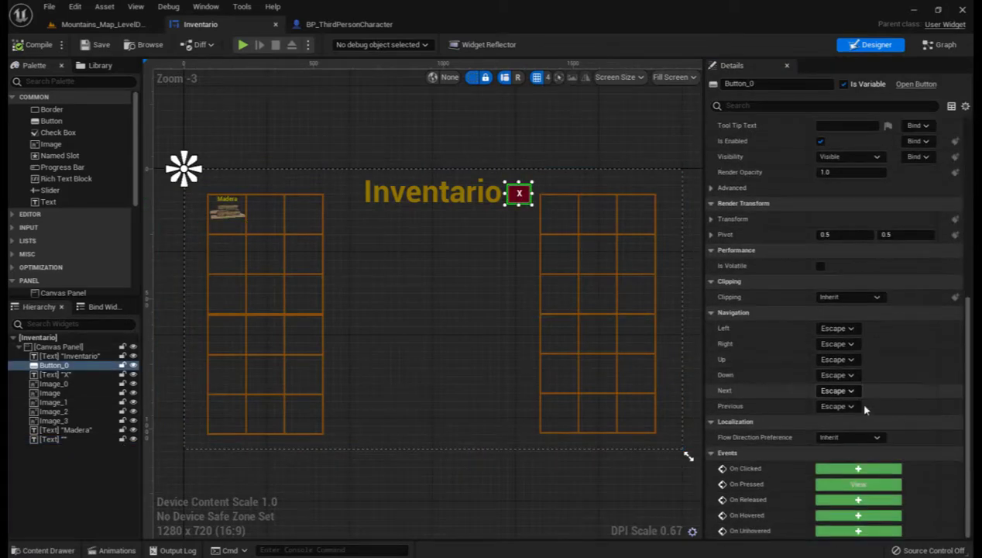
click(858, 470)
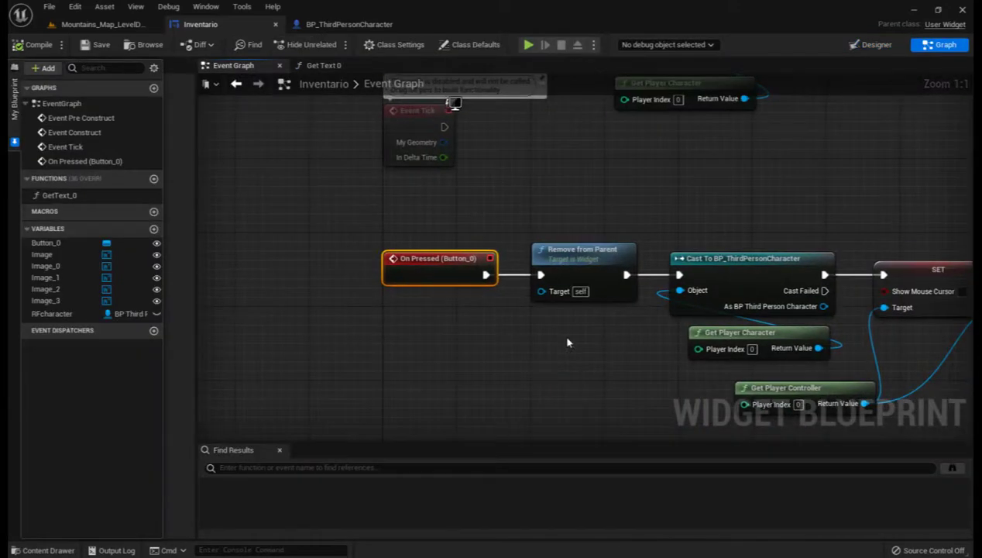
right_drag(568, 340, 407, 323)
right_drag(457, 402, 378, 372)
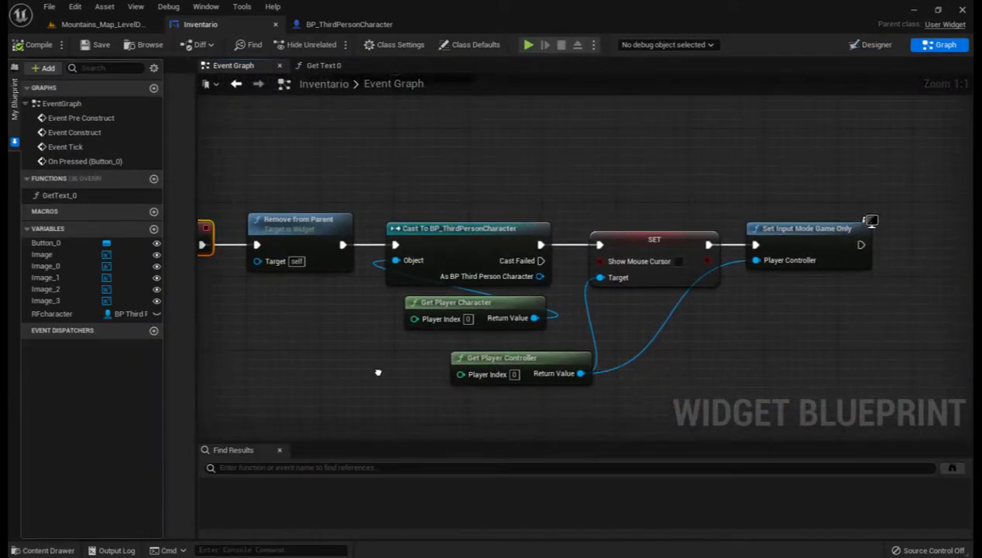
right_drag(627, 311, 672, 305)
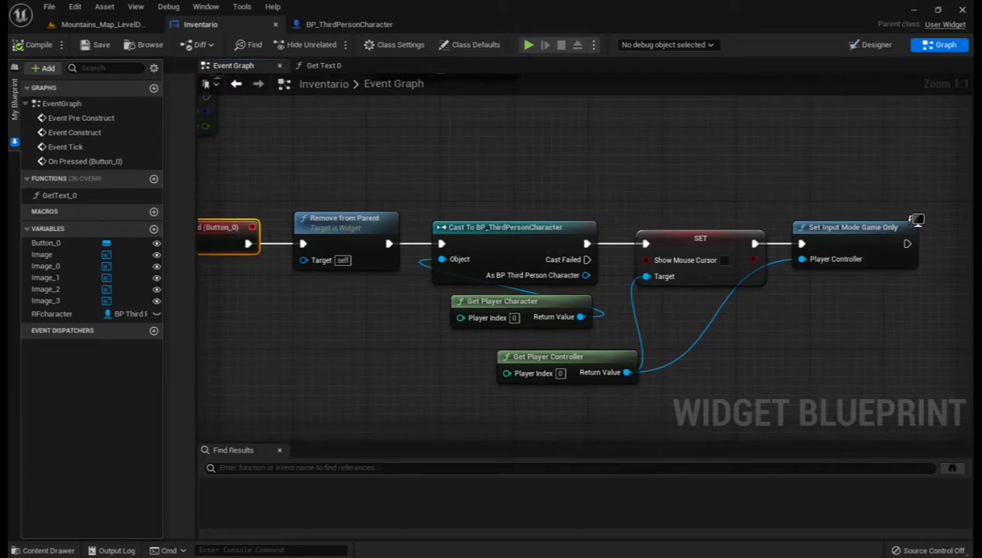
scroll(758, 321, down, 1)
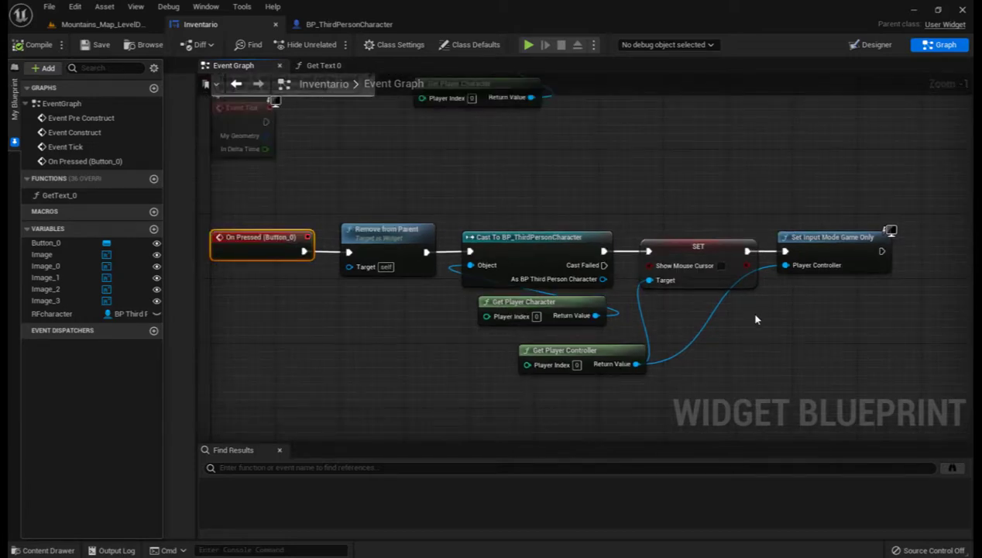
right_drag(305, 345, 413, 348)
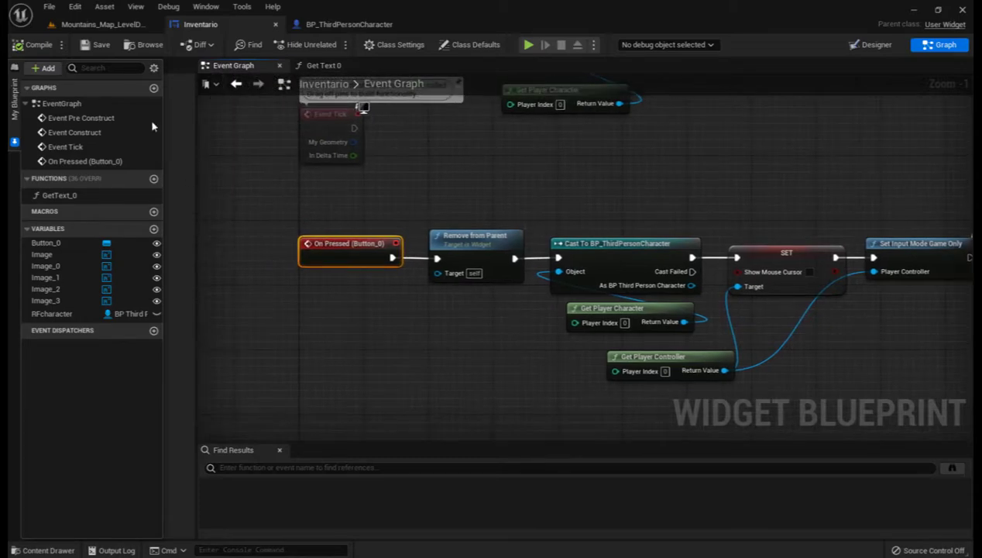
Step: Glance at the Mountains_Map level, then return to the Inventario widget blueprint
click(90, 28)
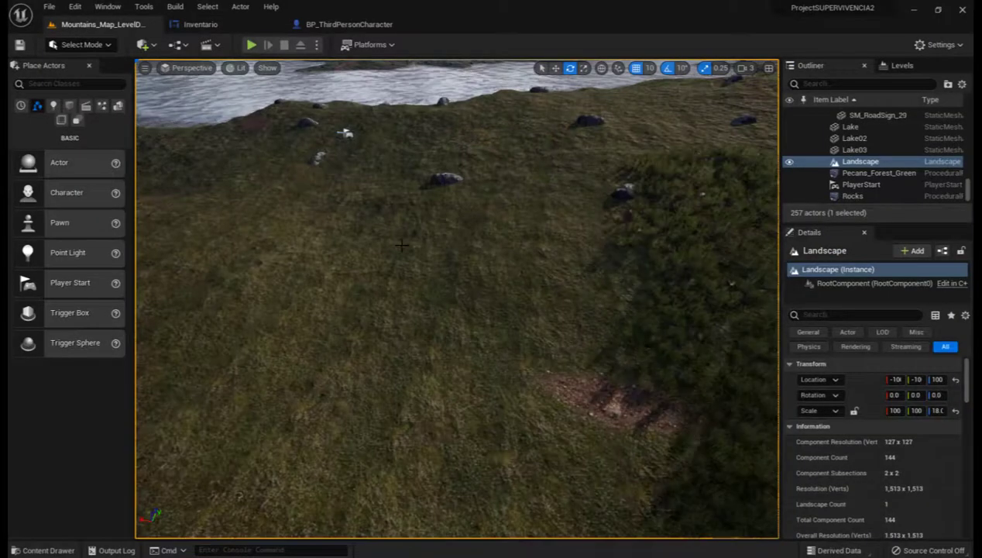
right_drag(458, 280, 458, 232)
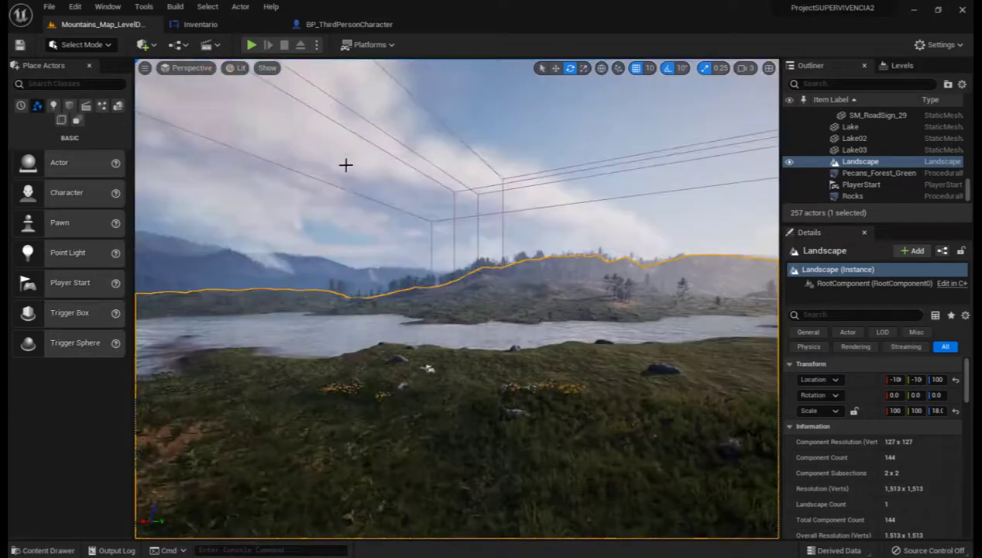
click(199, 24)
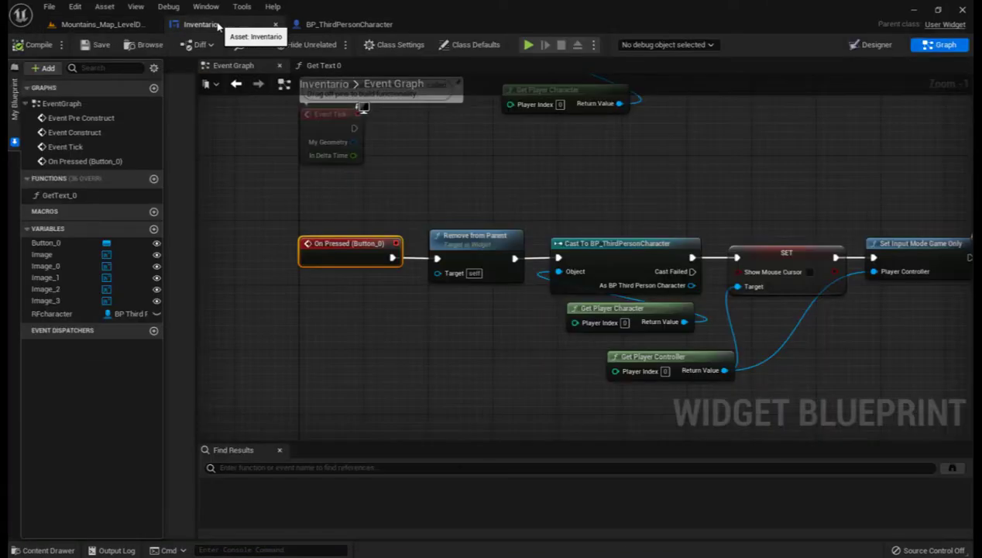
Step: Frame an empty area near the Event Tick logic in BP_ThirdPersonCharacter's Event Graph
click(331, 27)
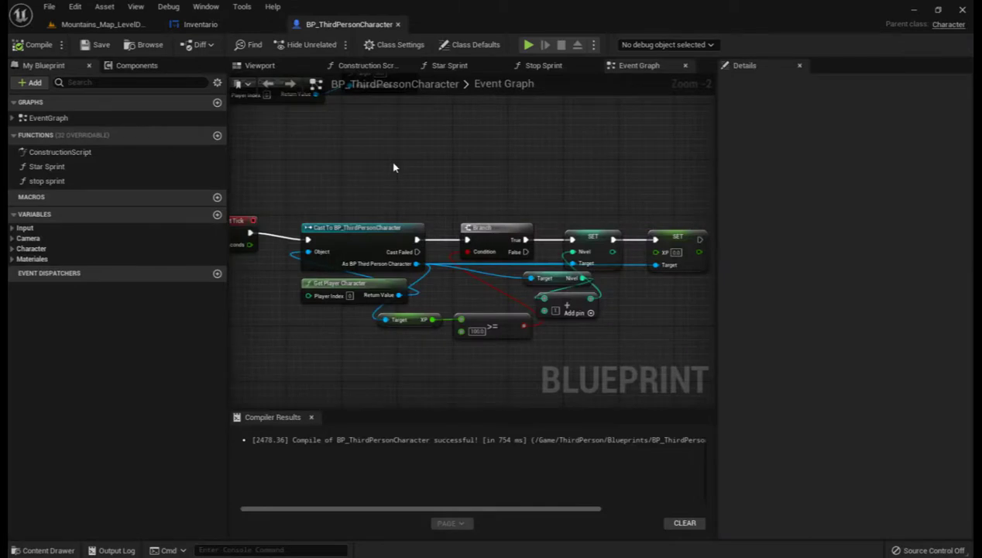
scroll(394, 167, down, 1)
right_drag(394, 164, 453, 162)
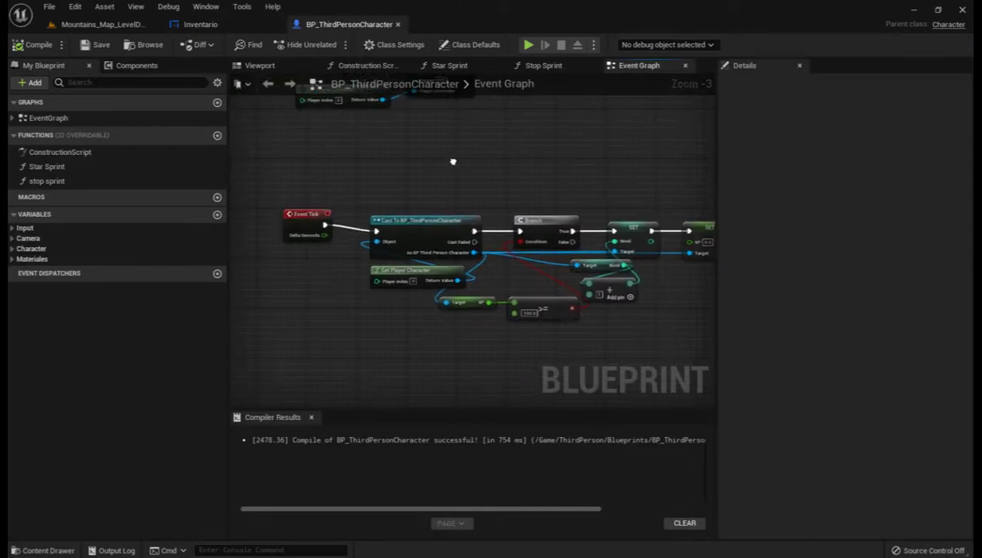
right_drag(453, 161, 452, 160)
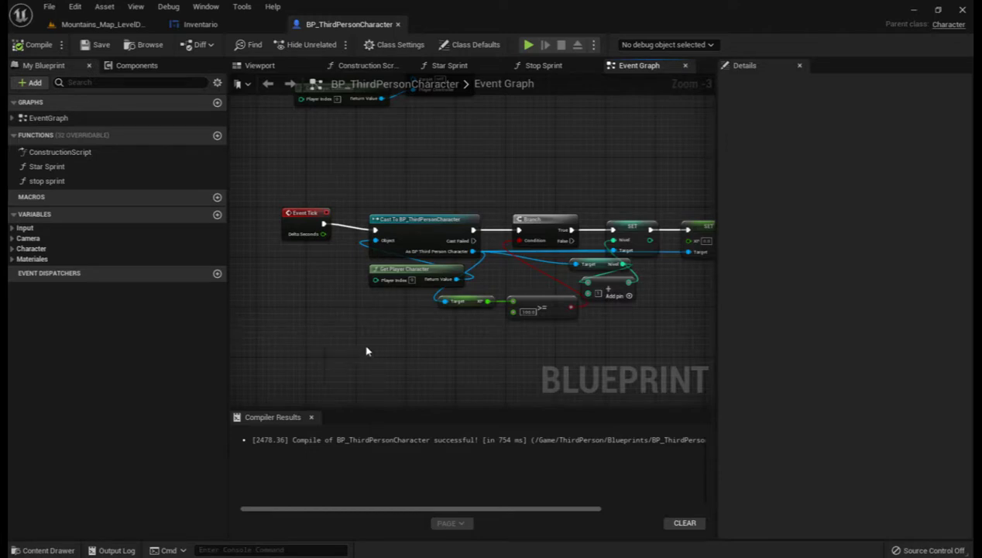
right_drag(475, 350, 444, 258)
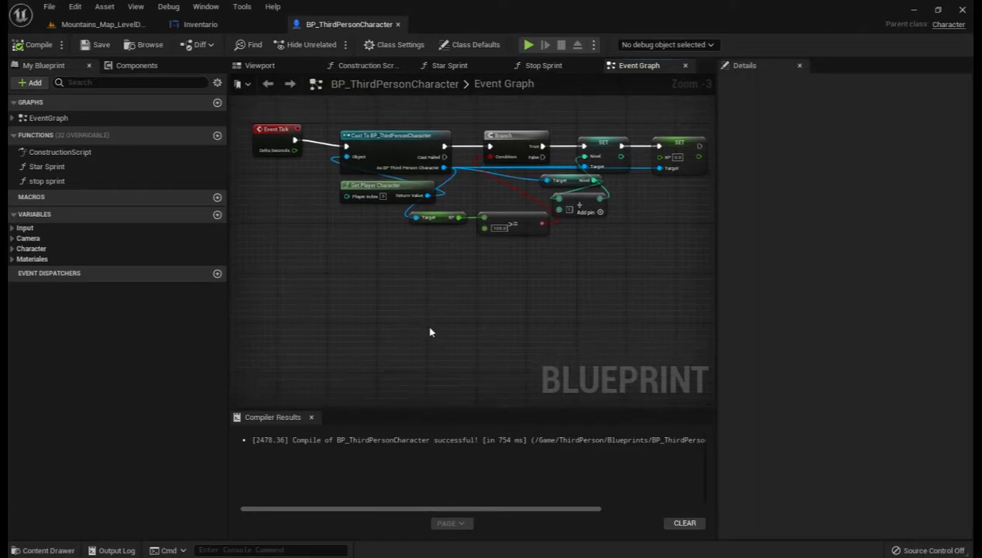
right_drag(429, 331, 493, 261)
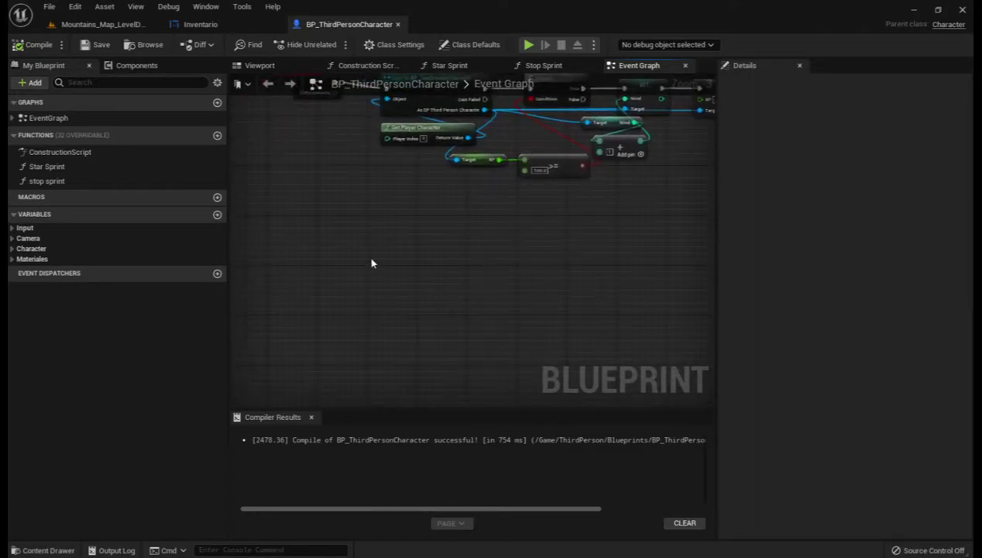
scroll(307, 322, up, 1)
Step: Add the I keyboard event node via an 'i keyb' search
right_click(303, 286)
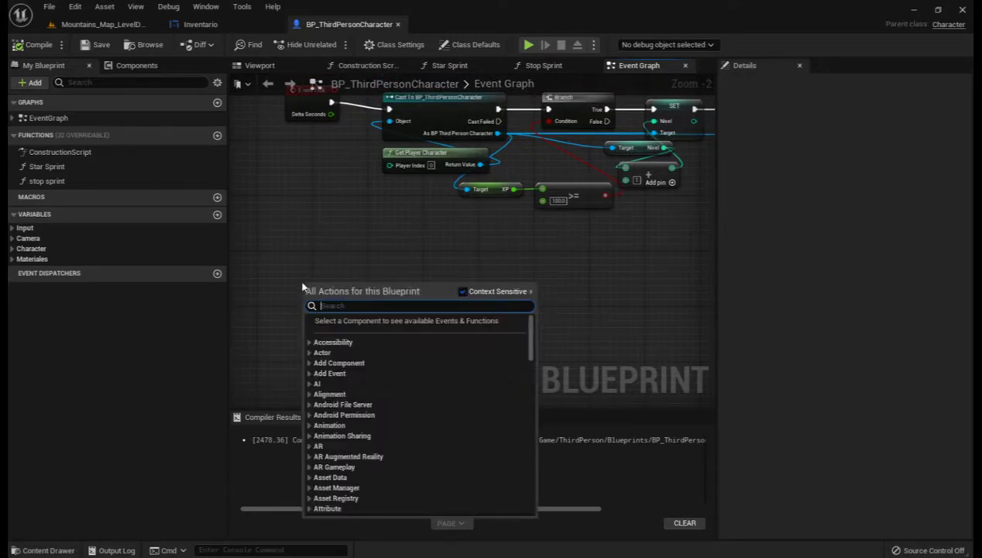
text(i k)
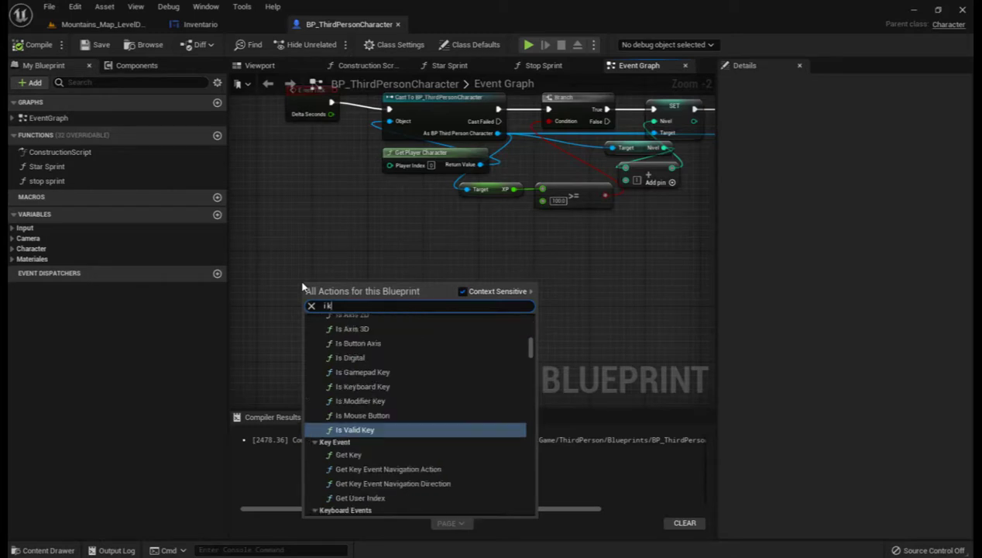
text(eyb)
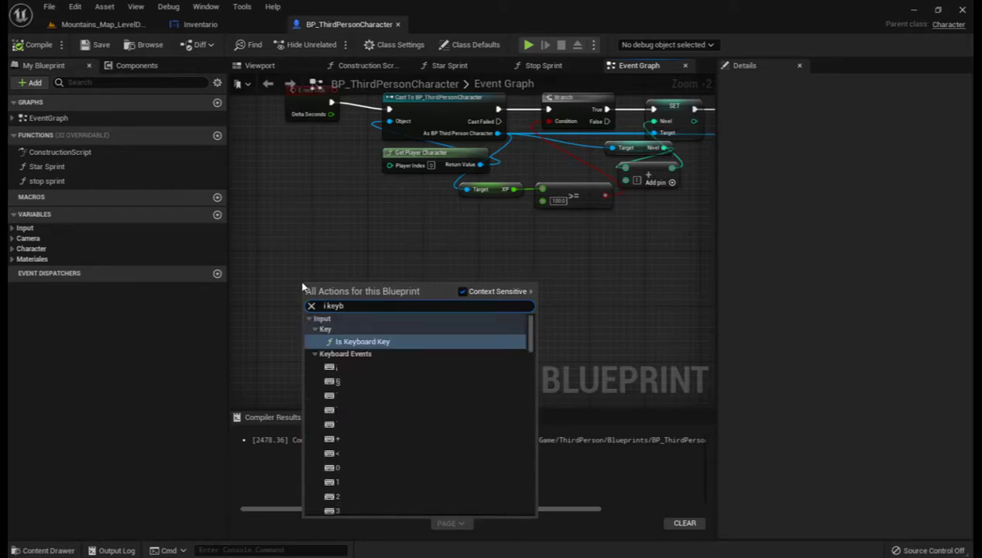
scroll(375, 387, down, 3)
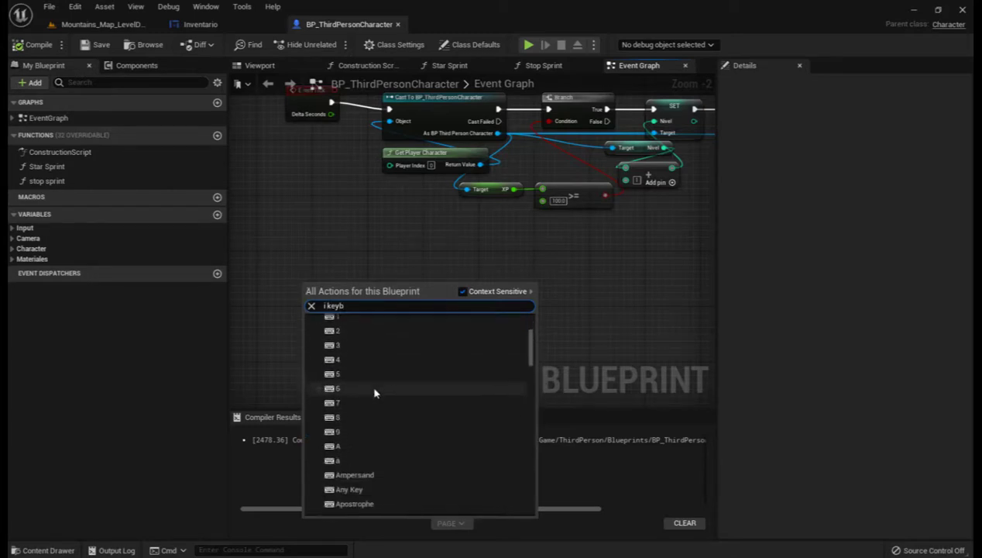
scroll(375, 392, down, 1)
scroll(375, 393, down, 1)
scroll(374, 392, down, 1)
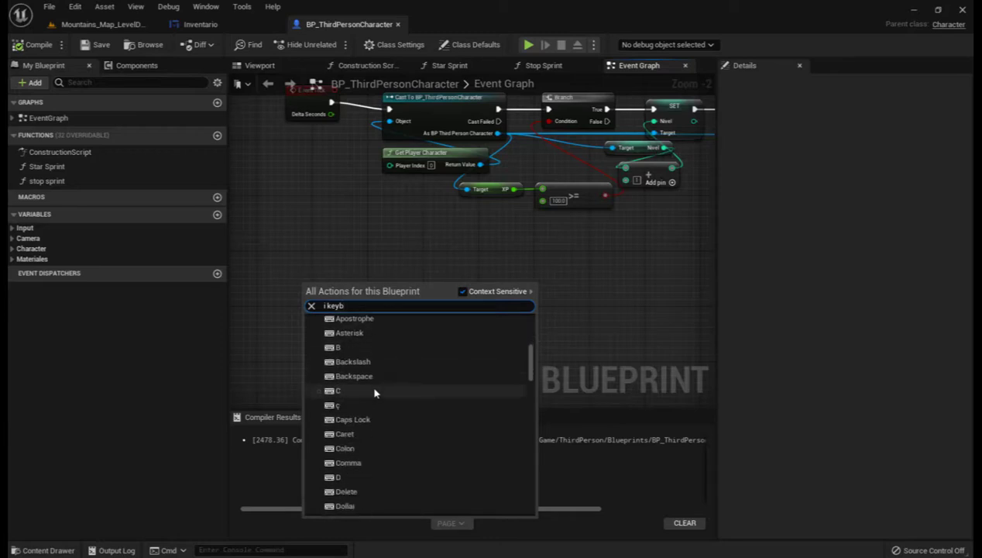
scroll(375, 393, down, 1)
scroll(374, 393, down, 1)
scroll(374, 392, down, 1)
scroll(374, 392, down, 1)
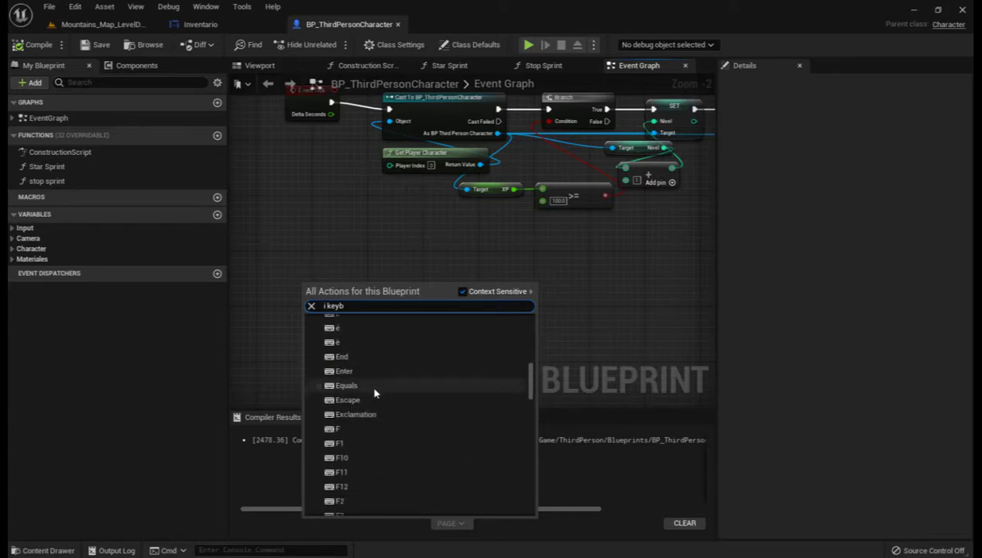
scroll(375, 393, down, 3)
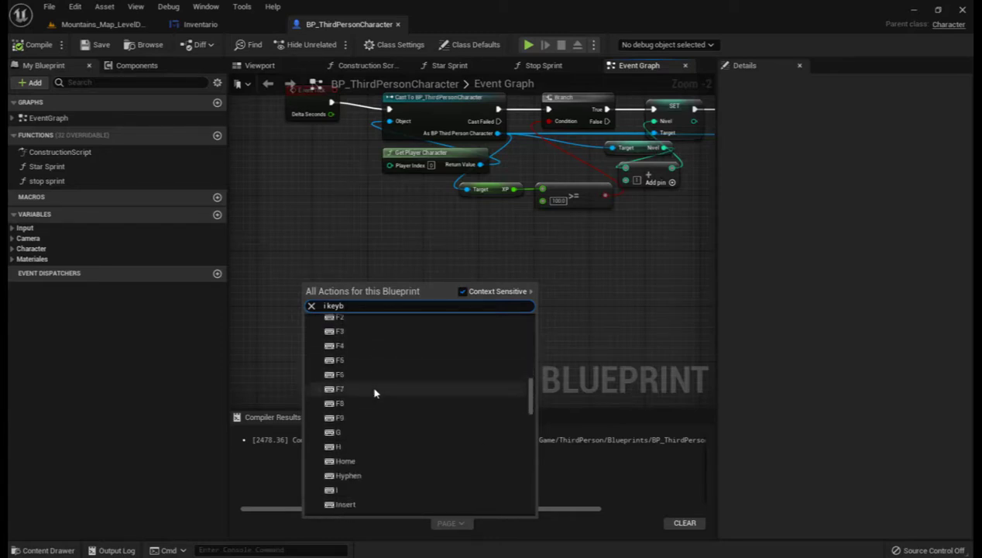
scroll(374, 393, down, 2)
click(373, 456)
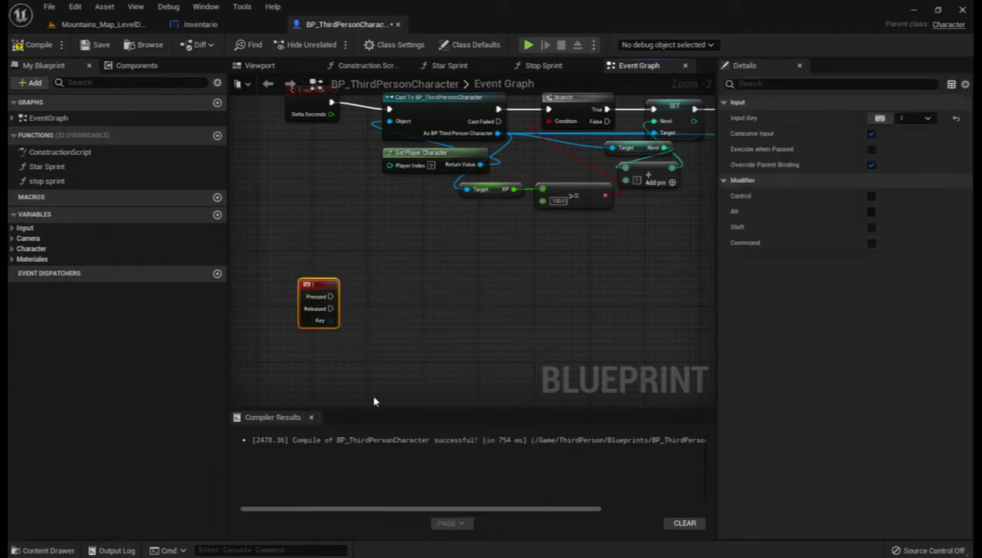
Step: Connect a Flip Flop node to the I key's Pressed output
right_drag(366, 351, 406, 362)
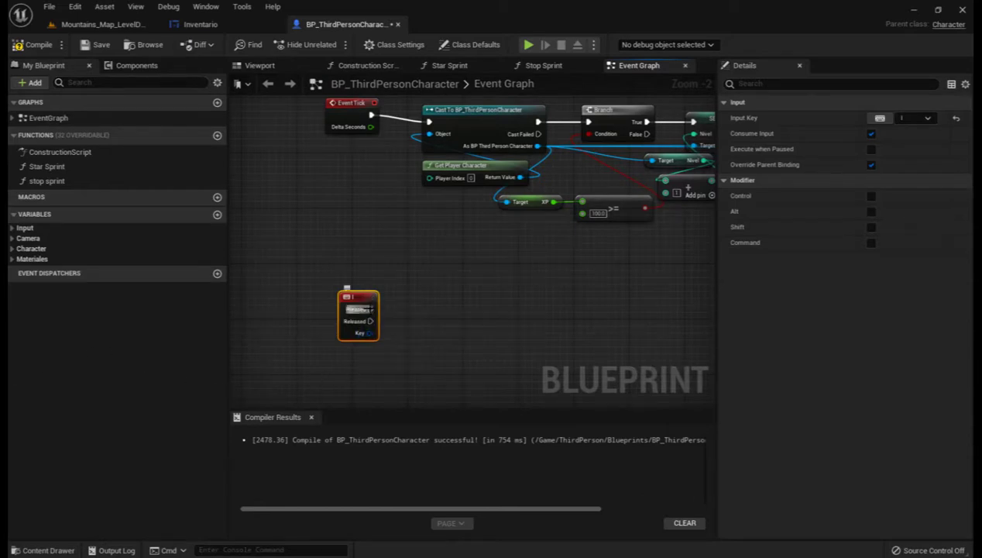
drag(370, 309, 409, 314)
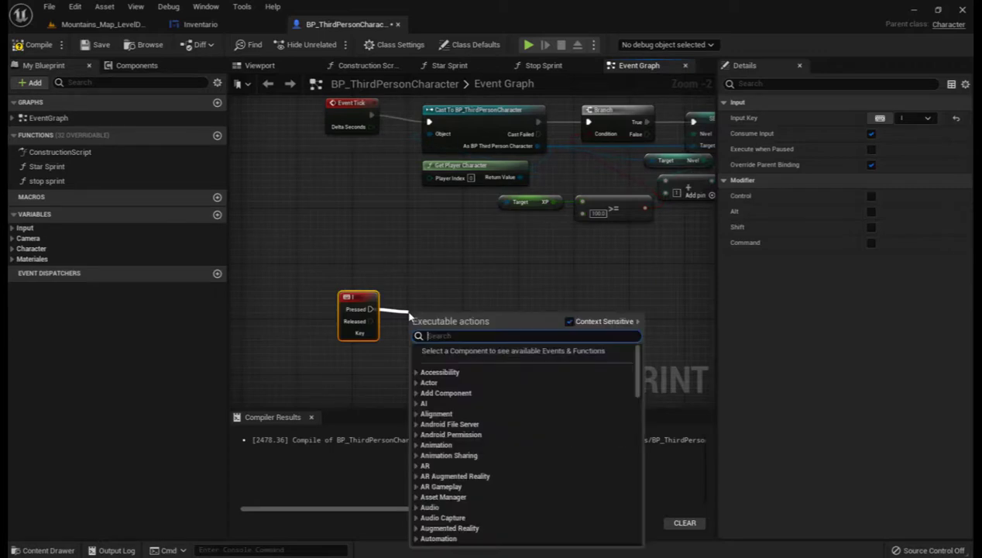
text(fli)
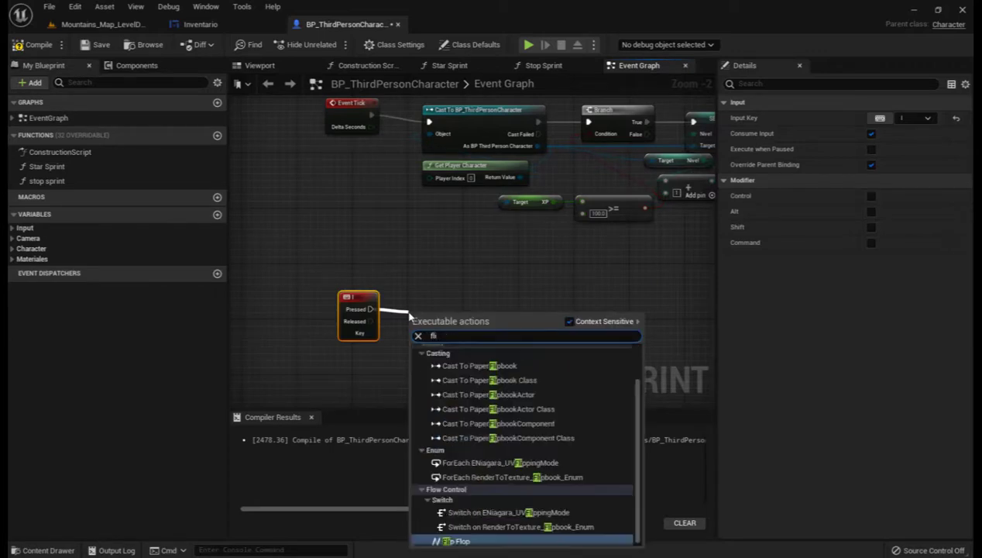
text(p)
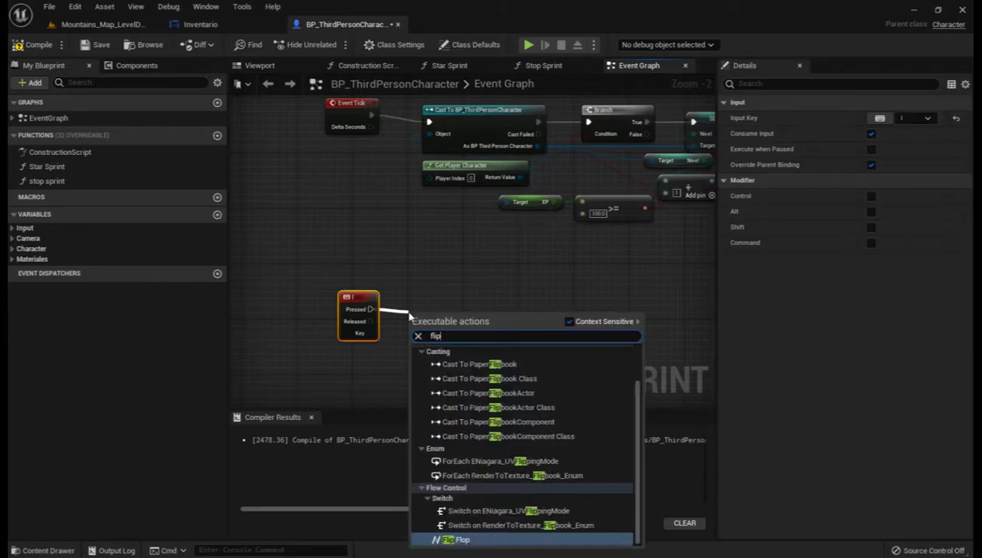
click(461, 539)
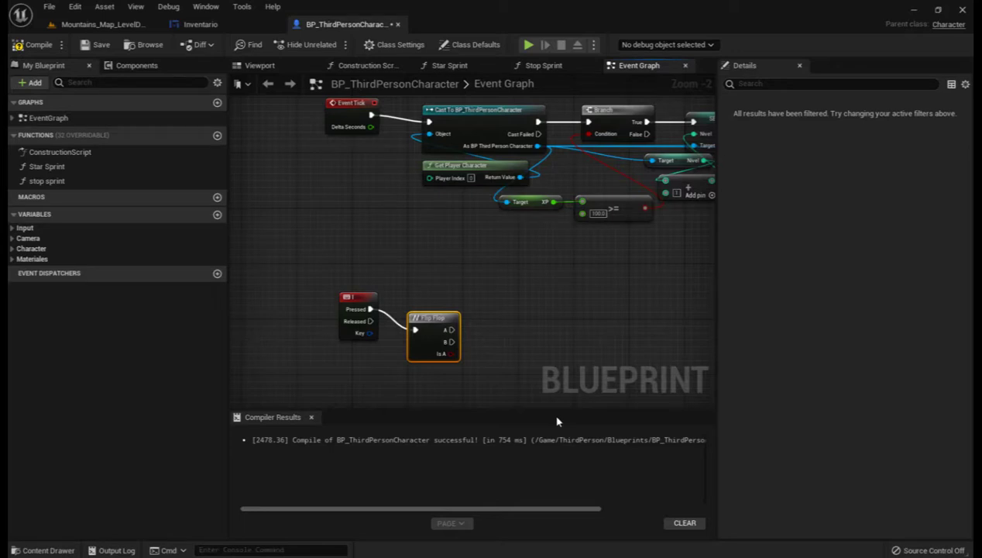
Step: Search 'createwid' for a node to attach to the Flip Flop's A output
mouse_move(530, 365)
right_down()
mouse_move(433, 370)
mouse_move(458, 353)
mouse_move(395, 341)
right_up()
scroll(401, 380, up, 2)
scroll(401, 380, down, 2)
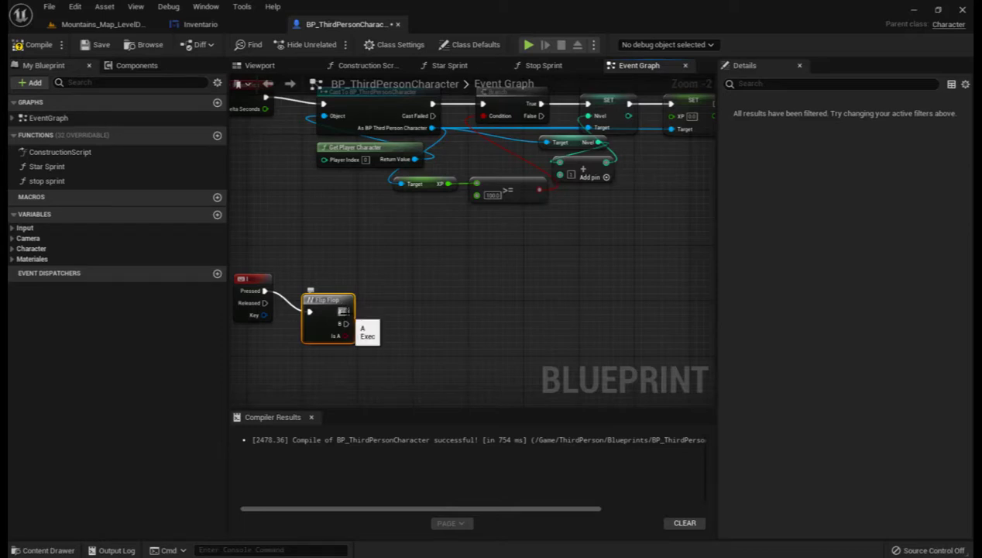
drag(346, 310, 393, 313)
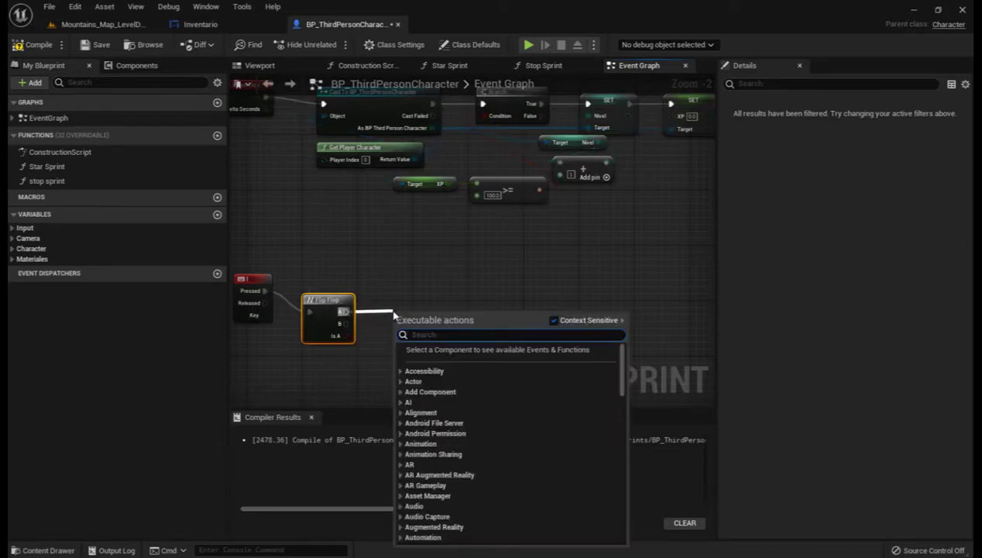
text(cr)
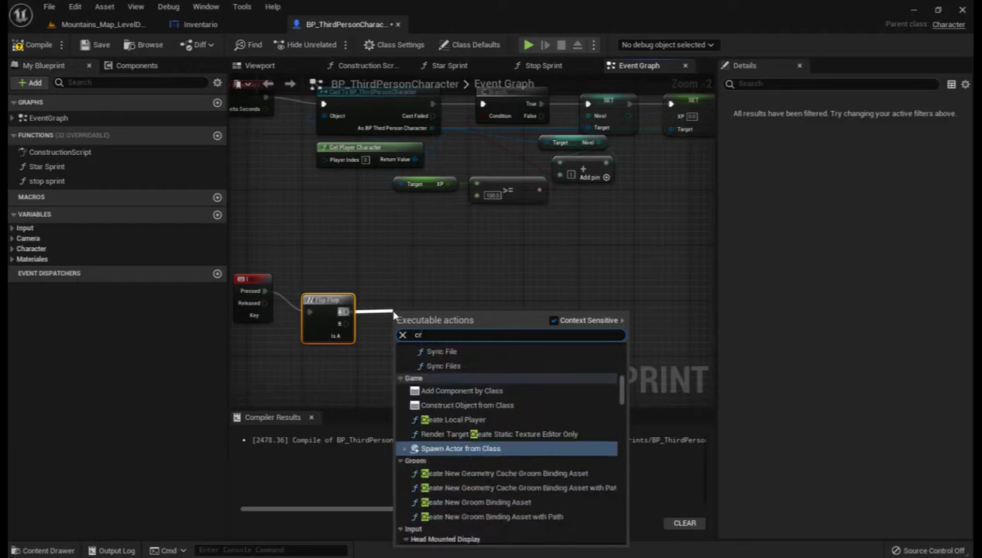
text(eate)
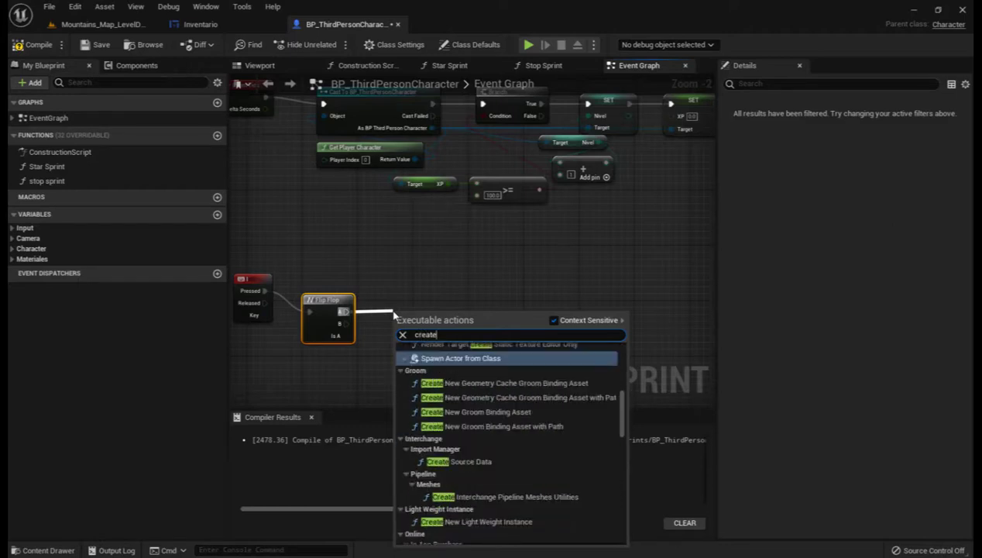
text(wid)
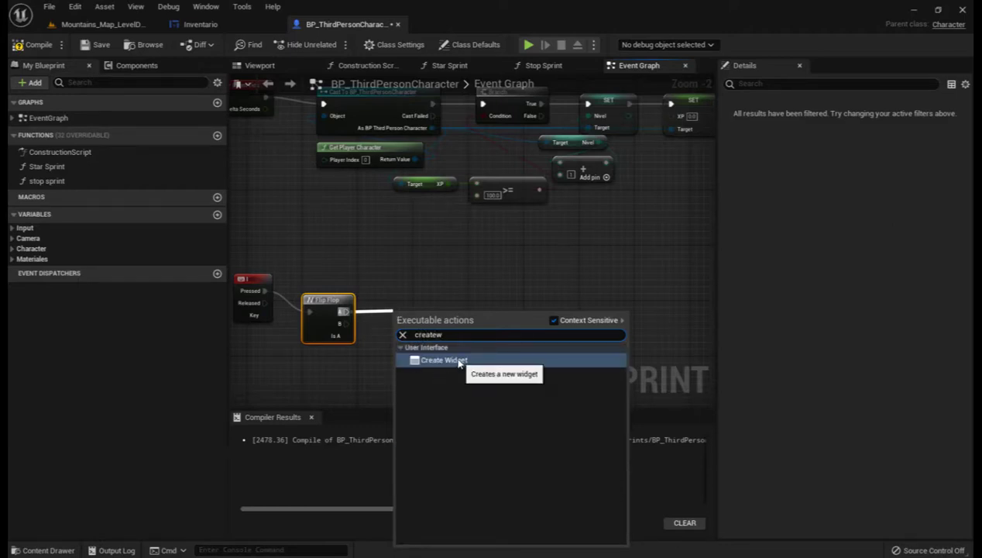
Step: Add a Create Widget node on Flip Flop A with its class set to Inventario
click(456, 359)
drag(430, 317, 436, 267)
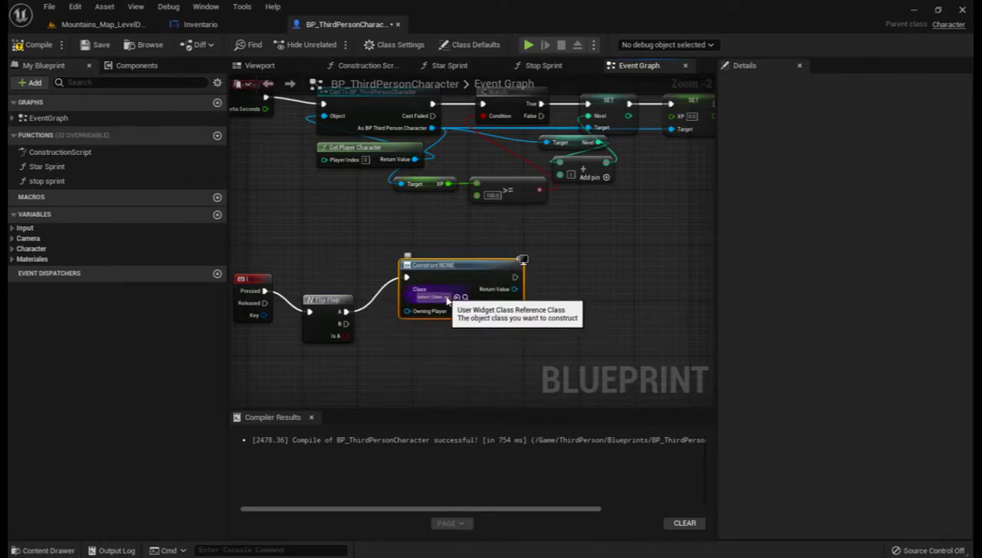
click(448, 299)
click(448, 299)
click(447, 299)
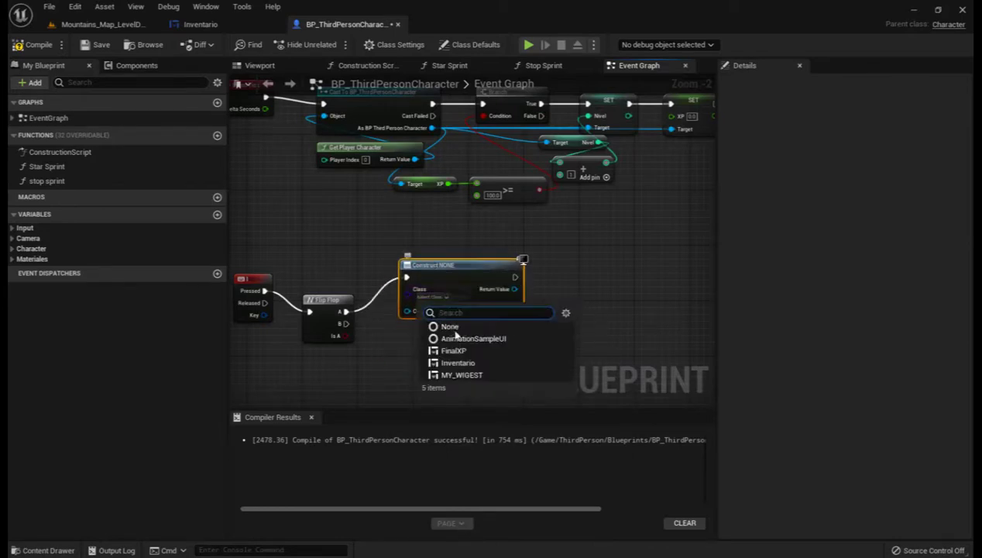
click(458, 363)
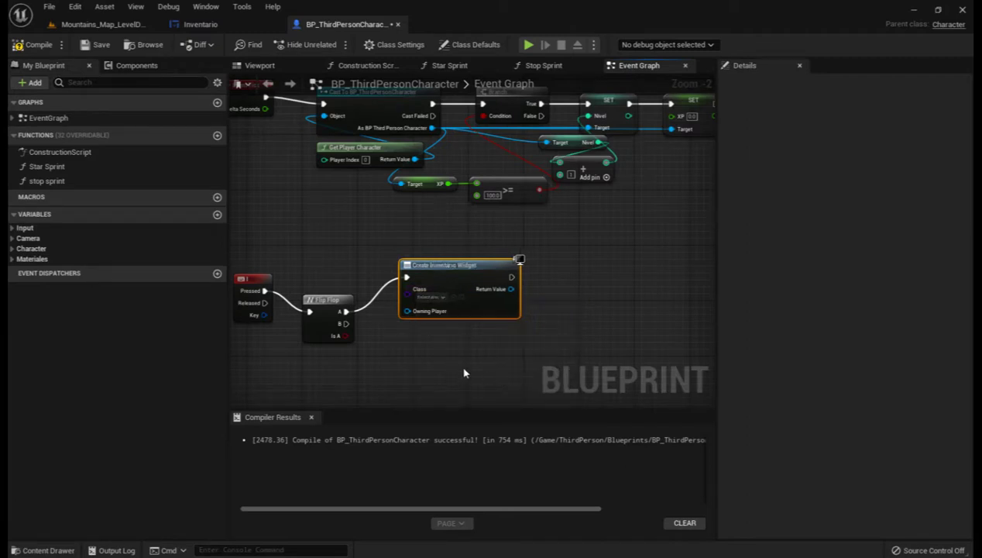
Step: Feed Get Player Controller into the widget's Owning Player input
right_drag(463, 374, 497, 356)
mouse_move(443, 298)
mouse_down()
mouse_move(397, 259)
mouse_move(392, 229)
mouse_up()
text(getpla)
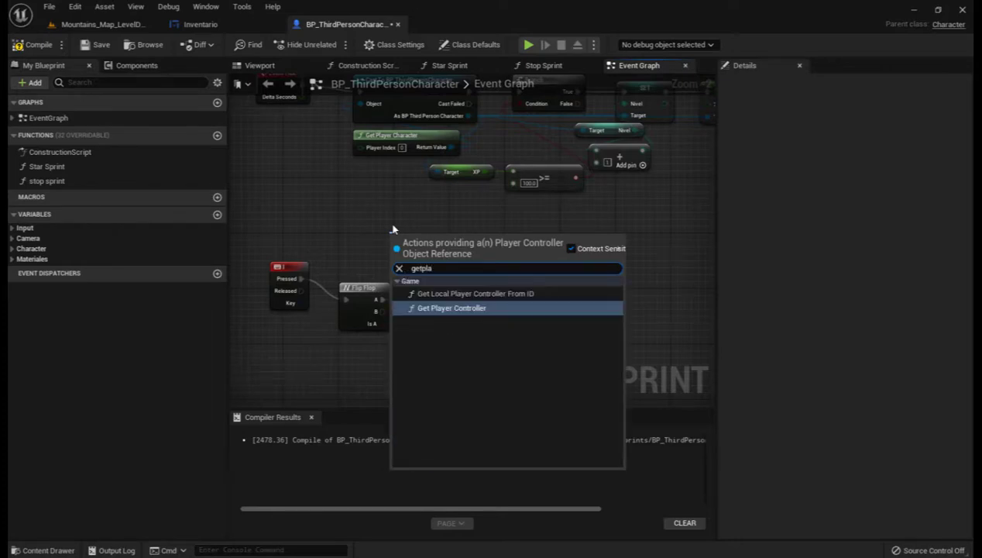
click(470, 308)
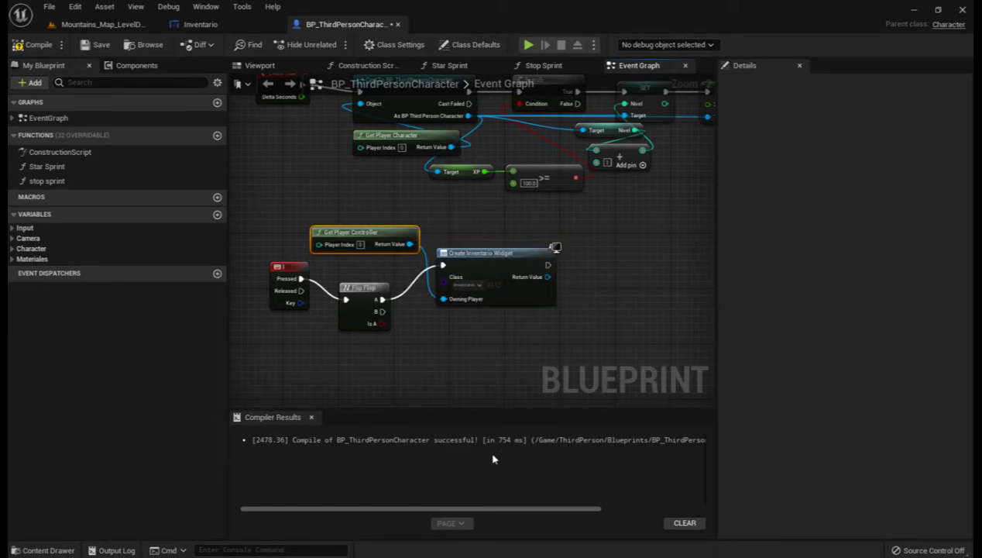
right_drag(529, 352, 415, 355)
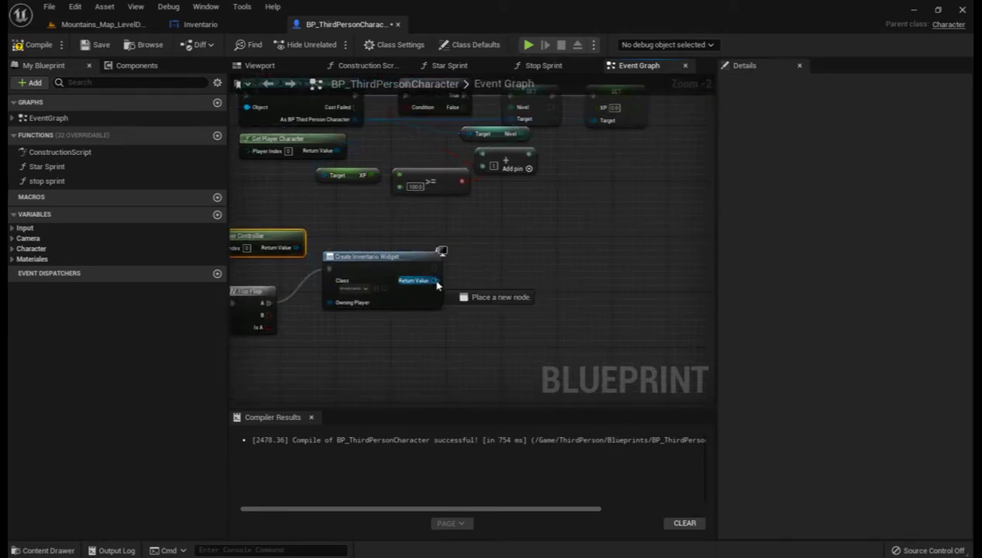
Step: Add the created Inventario widget to the viewport with an Add to Viewport node
drag(433, 281, 470, 291)
text(add)
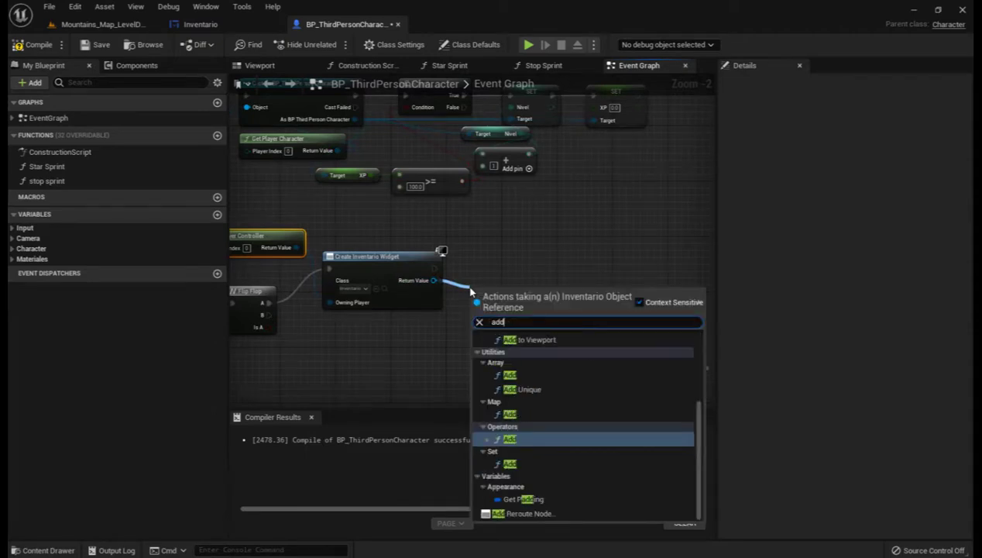
click(538, 339)
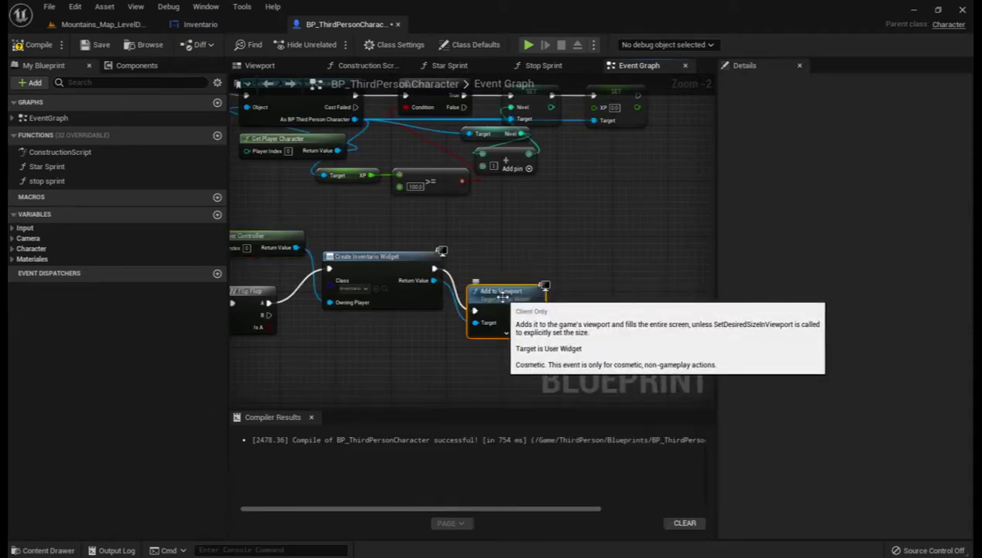
drag(507, 302, 507, 261)
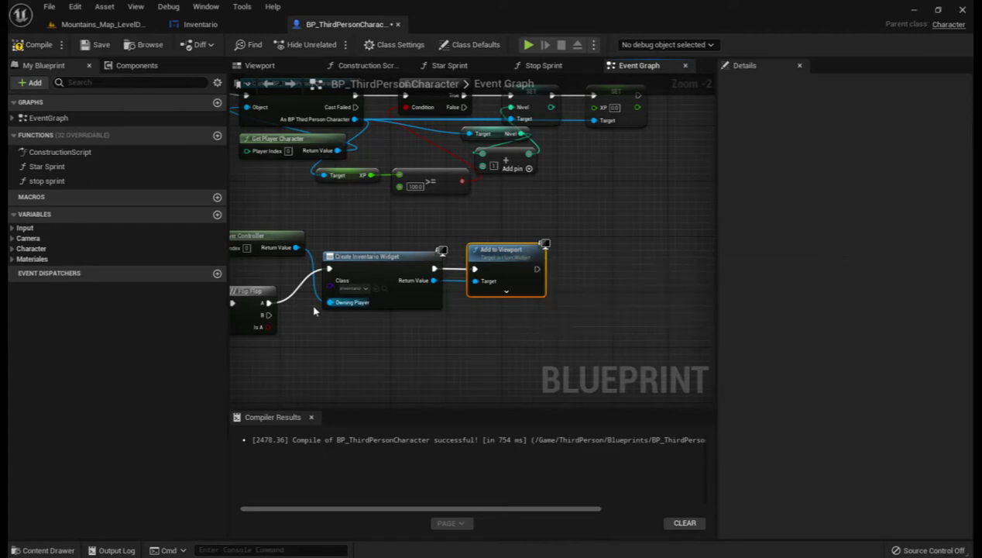
right_drag(451, 352, 457, 332)
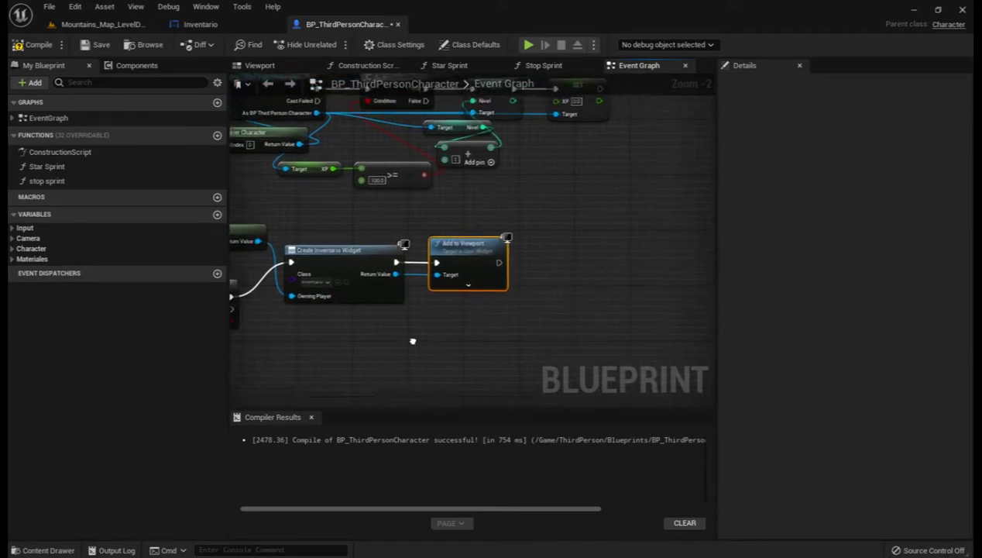
right_drag(457, 333, 455, 321)
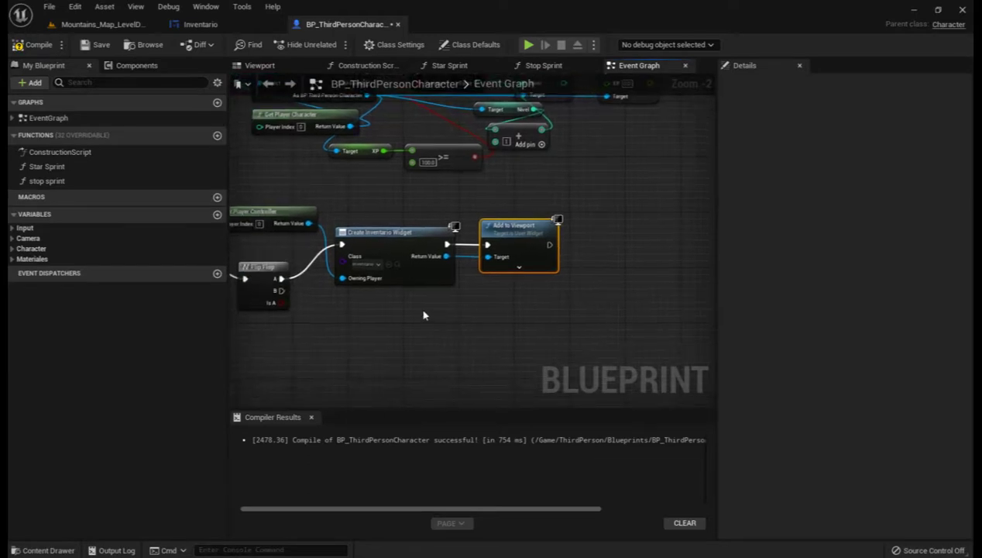
Step: Place another Get Player Controller below Create Inventario Widget and drag from its Return Value
right_click(424, 315)
text(ge)
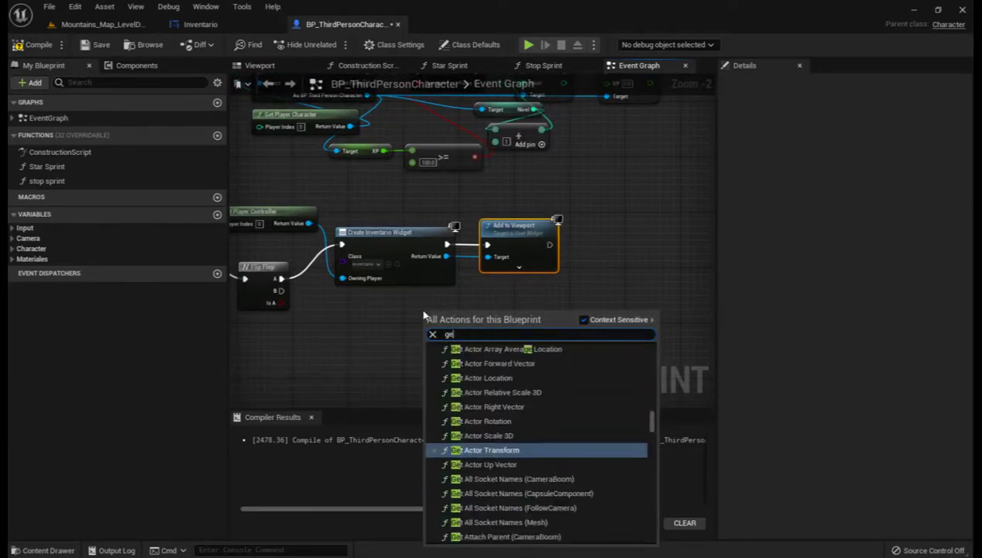
text(tpla)
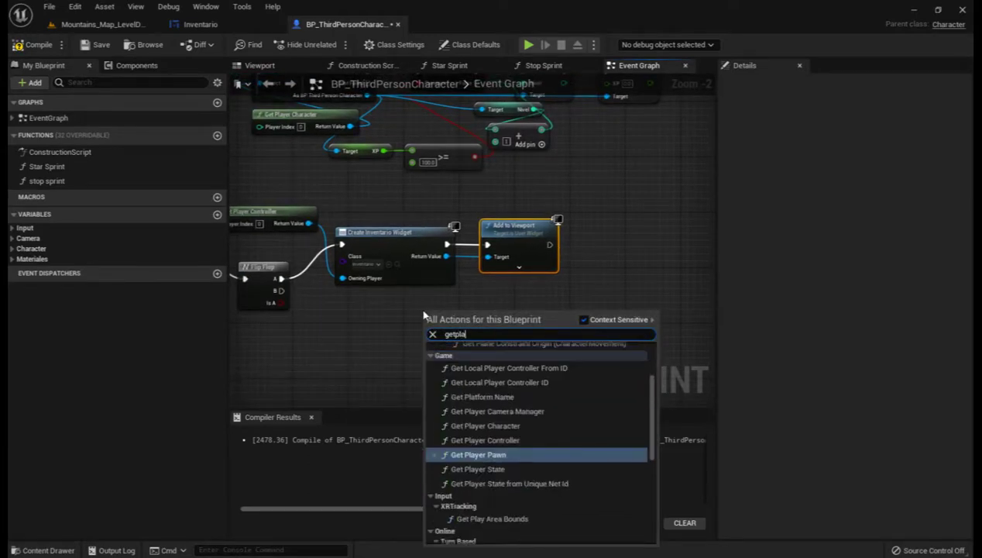
text(yer)
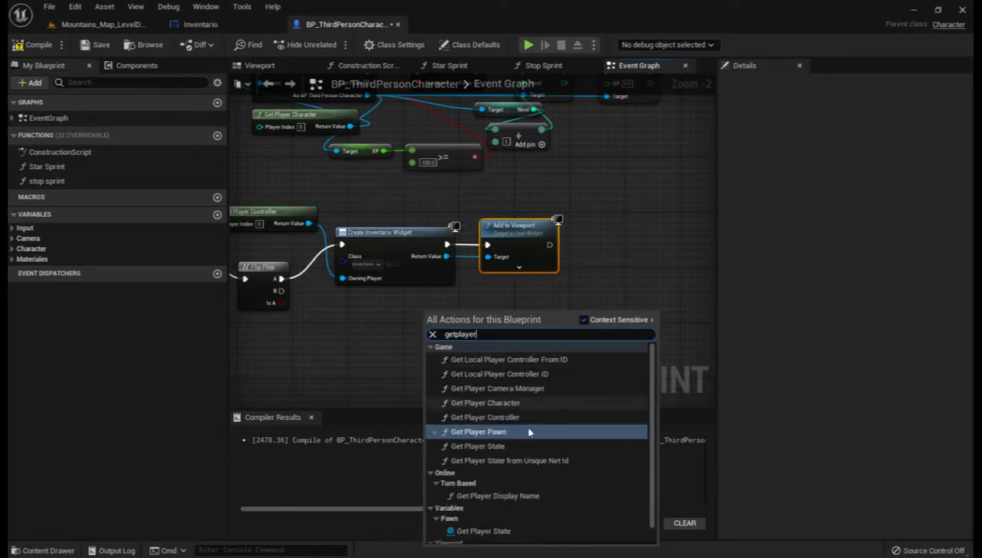
click(480, 416)
right_drag(373, 371, 353, 341)
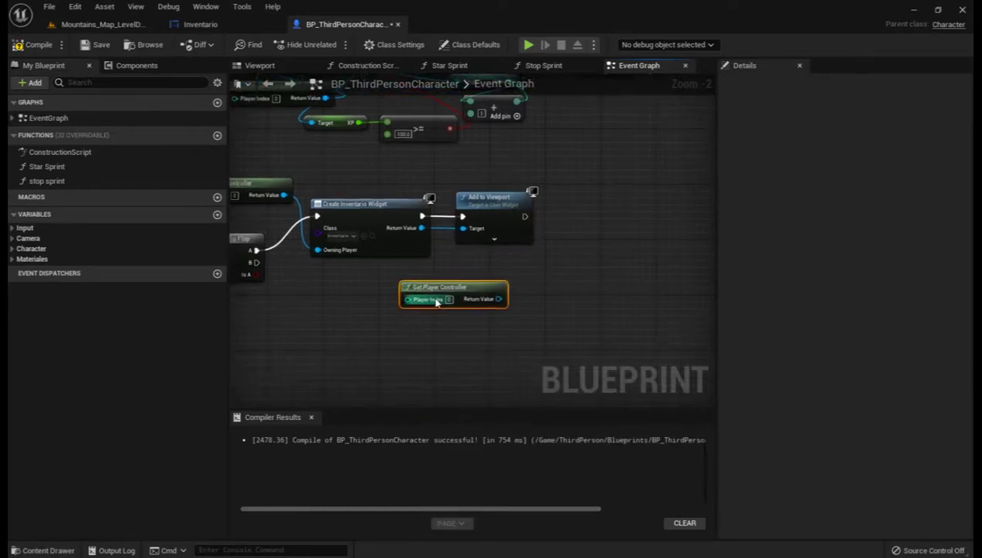
drag(456, 286, 422, 279)
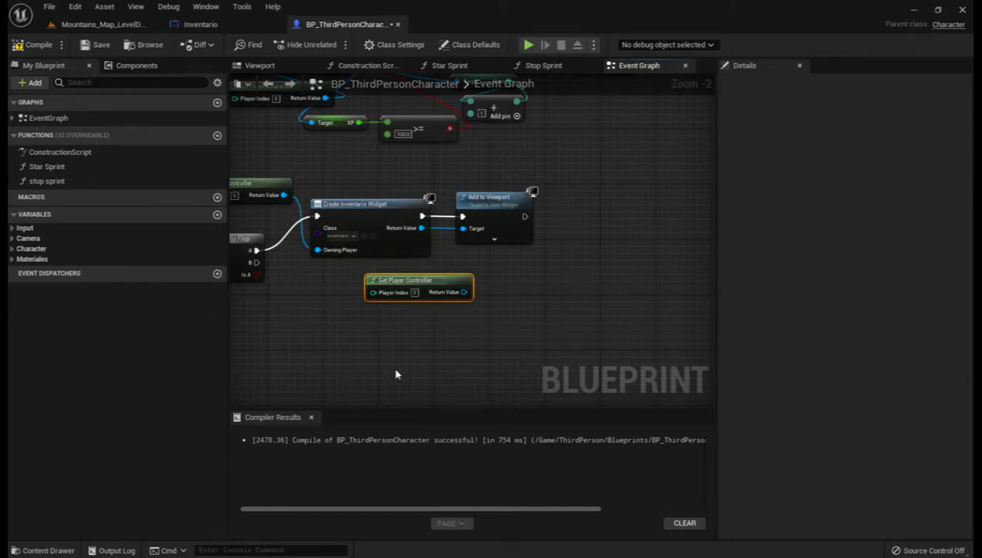
right_drag(434, 332, 351, 308)
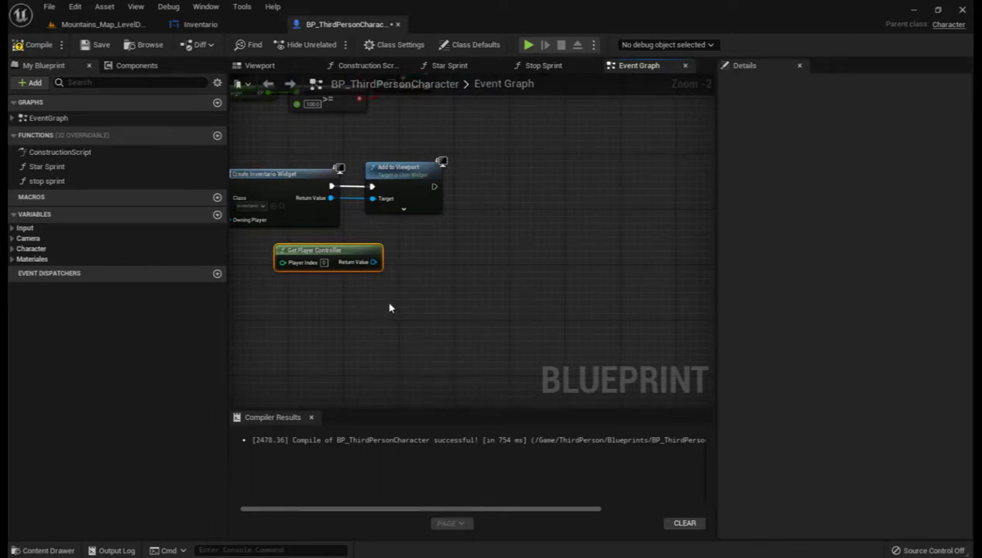
right_drag(379, 278, 494, 260)
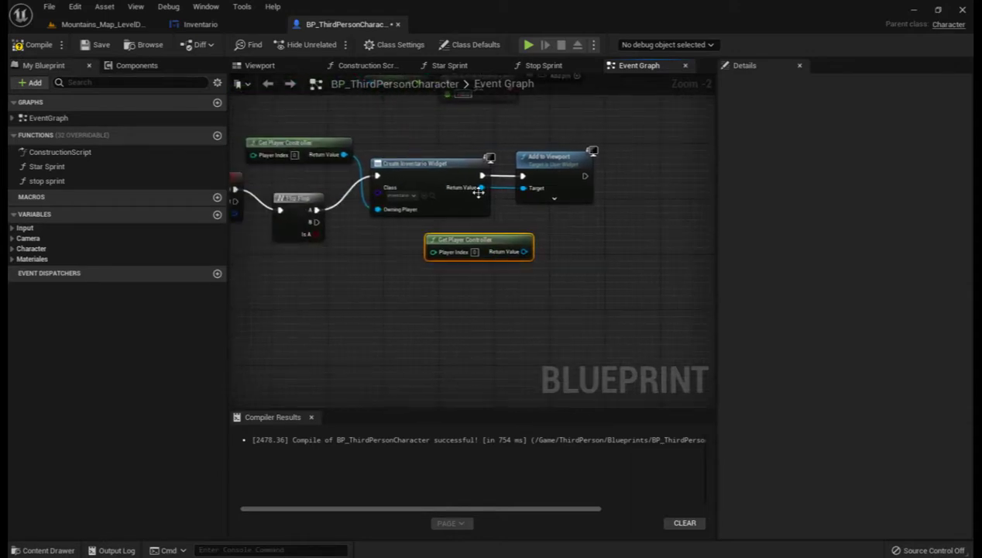
drag(480, 188, 398, 291)
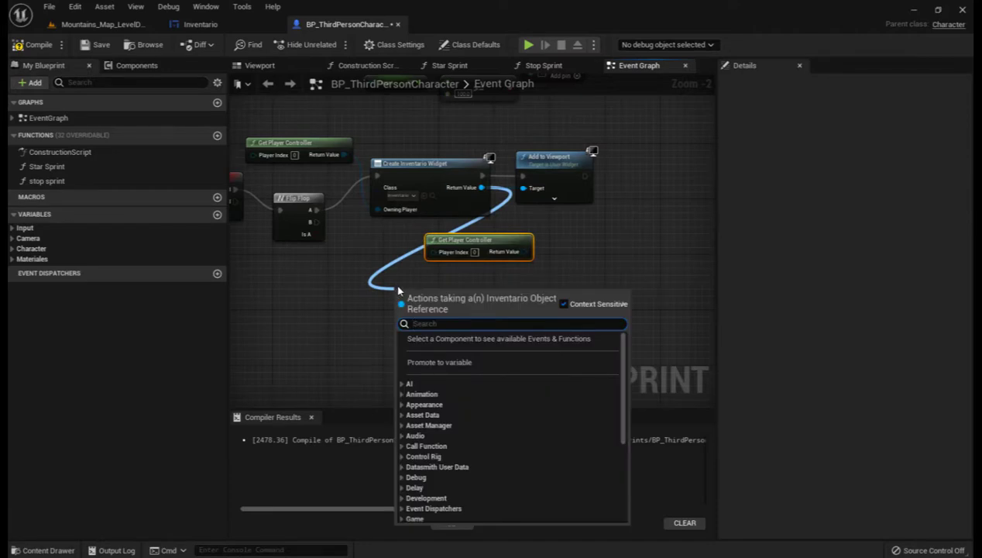
Step: Add a Remove from Parent node and wire the Flip Flop's B output into it
text(re)
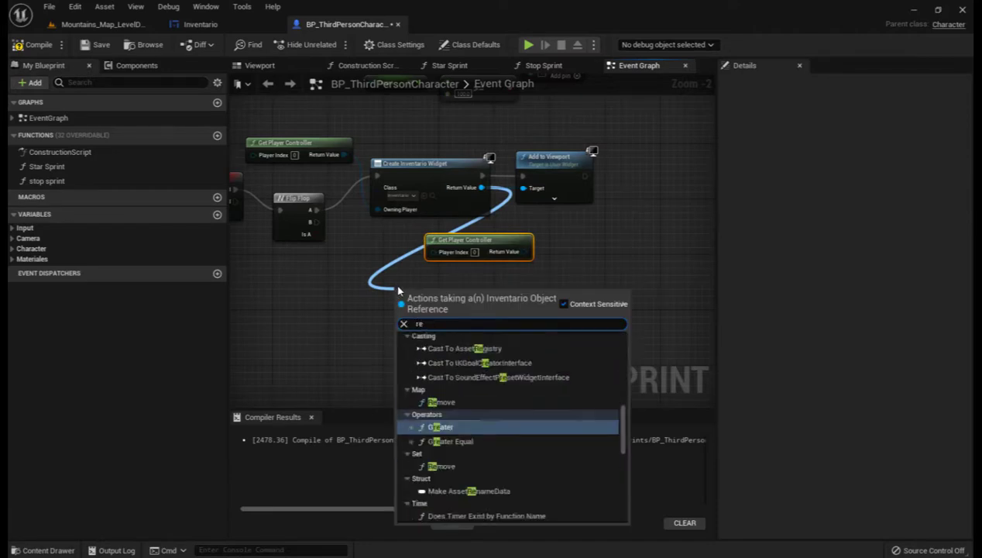
text(move)
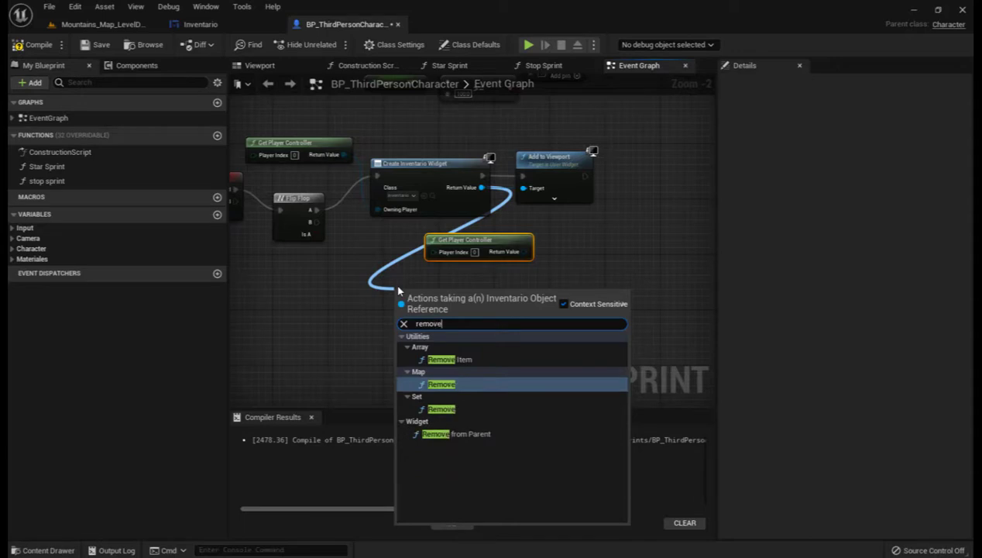
click(457, 434)
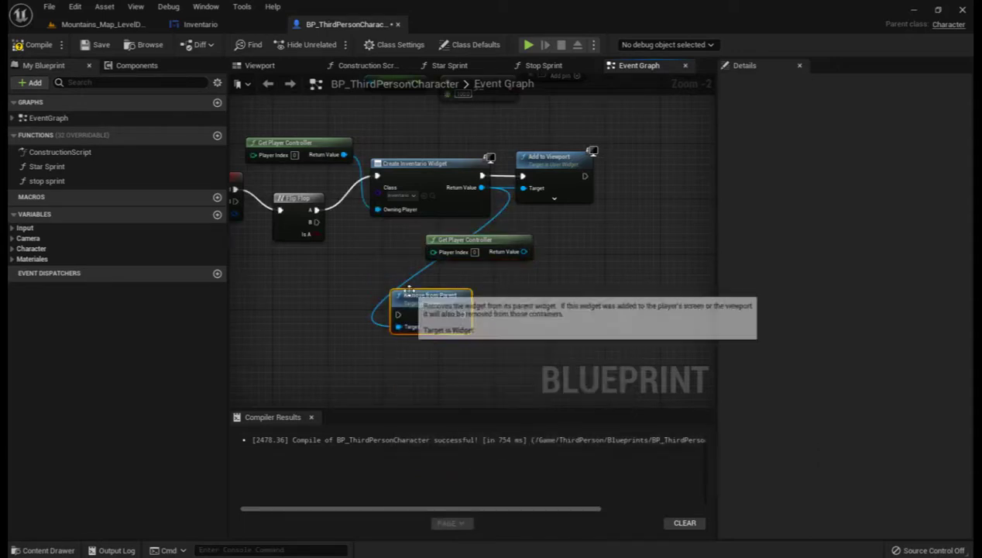
drag(316, 222, 399, 316)
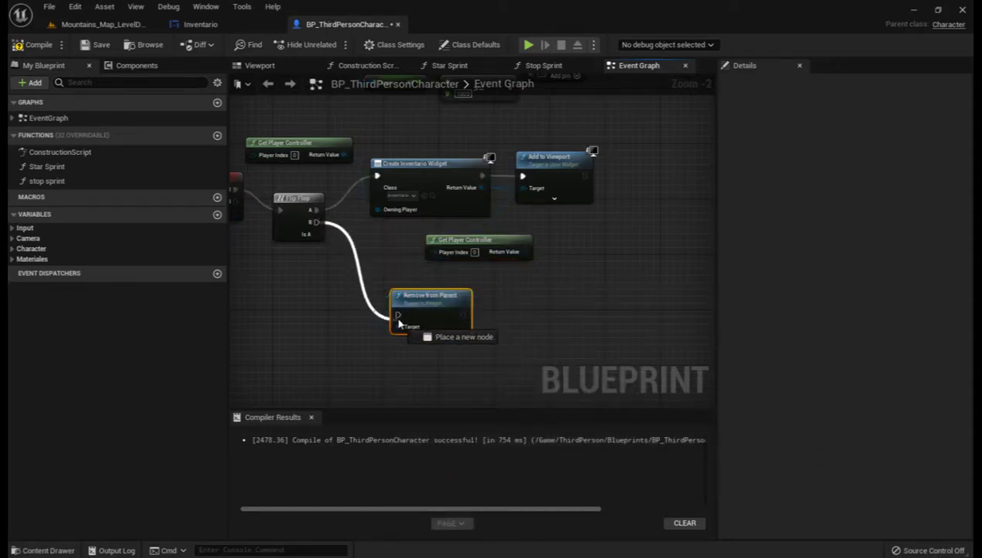
mouse_move(530, 321)
right_down()
mouse_move(421, 287)
mouse_move(394, 299)
right_up()
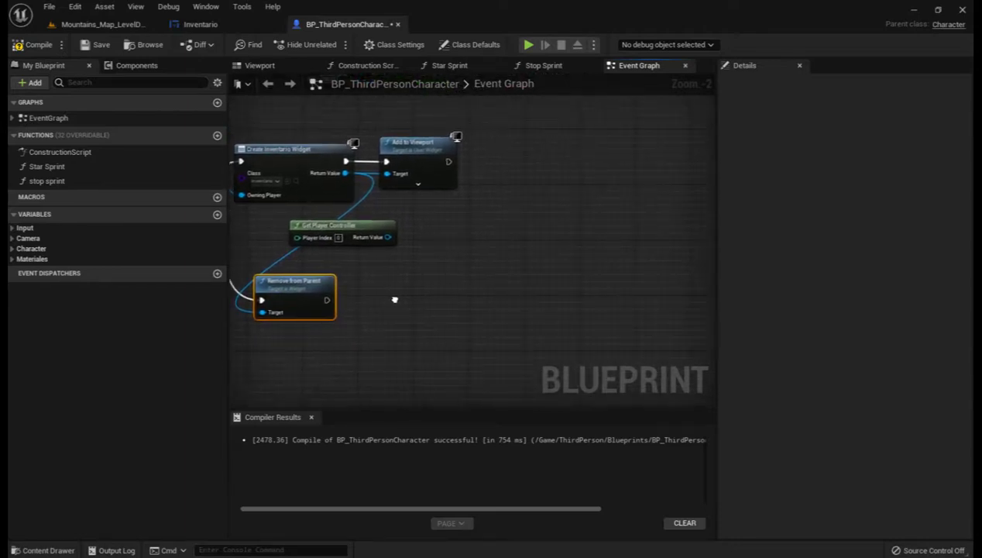
drag(388, 237, 457, 217)
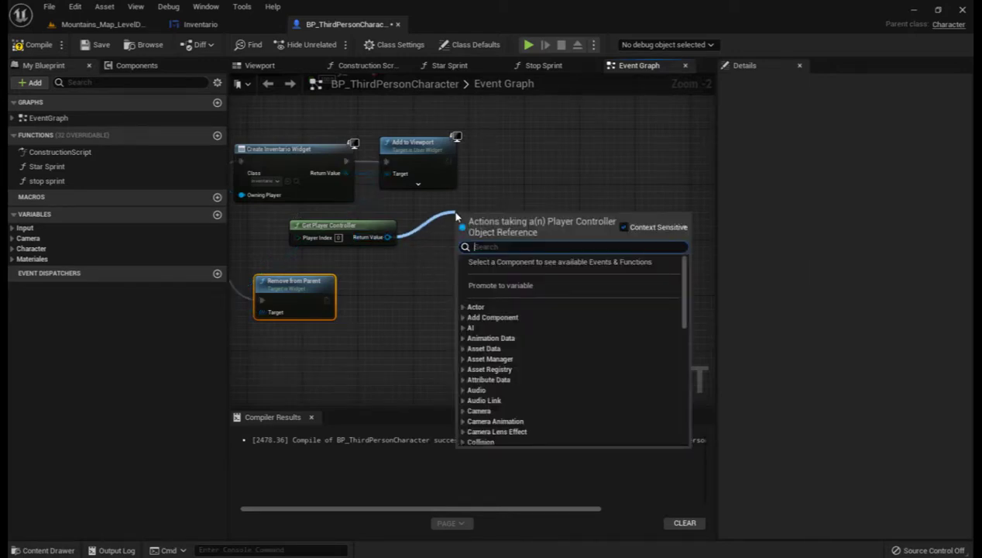
Step: Add a Set Show Mouse Cursor node from the player controller, running after Add to Viewport
text(set)
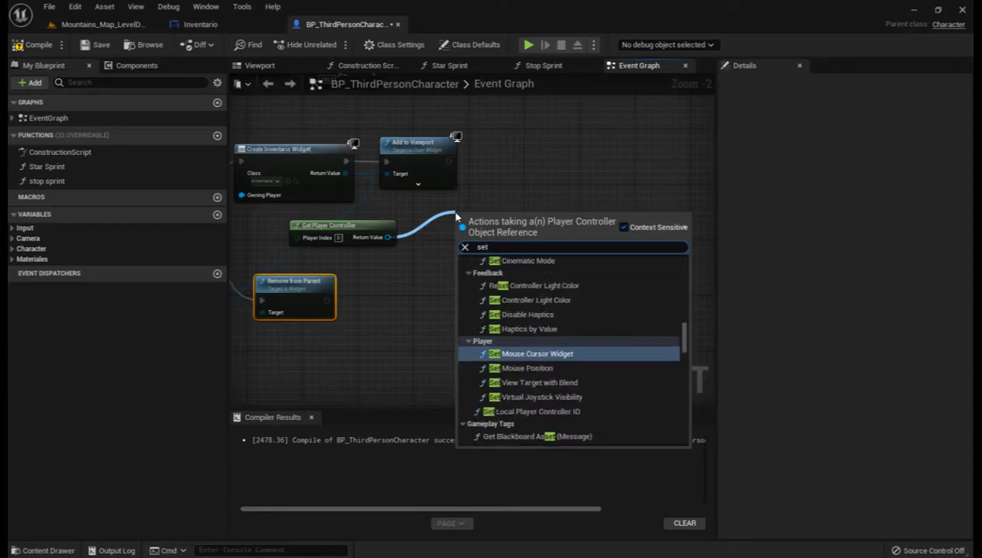
text(sho)
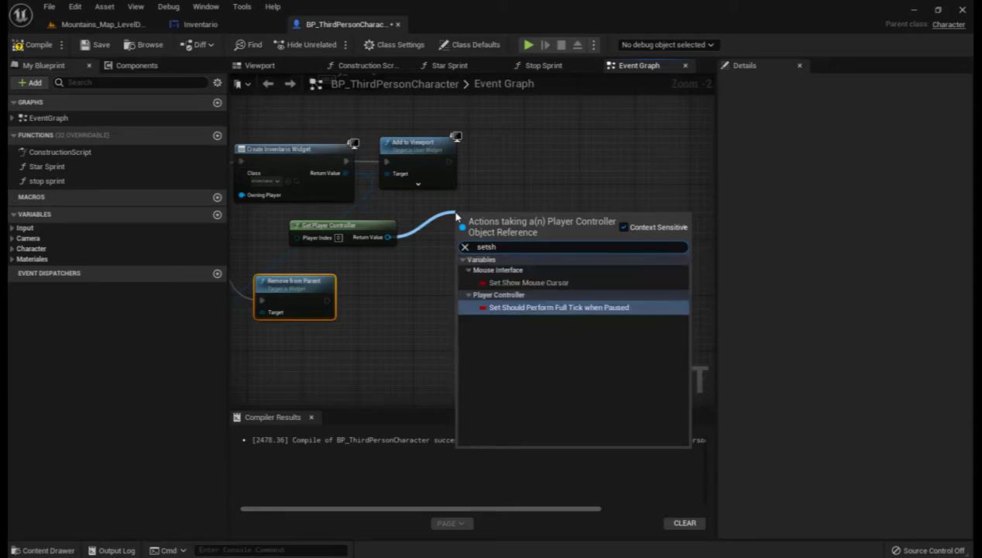
click(533, 283)
right_drag(510, 287, 495, 326)
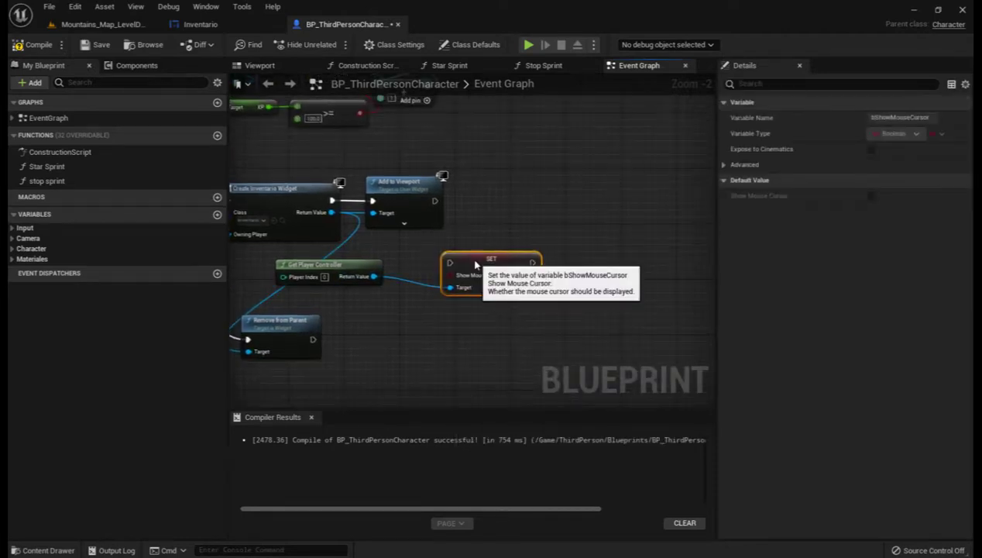
drag(481, 263, 498, 199)
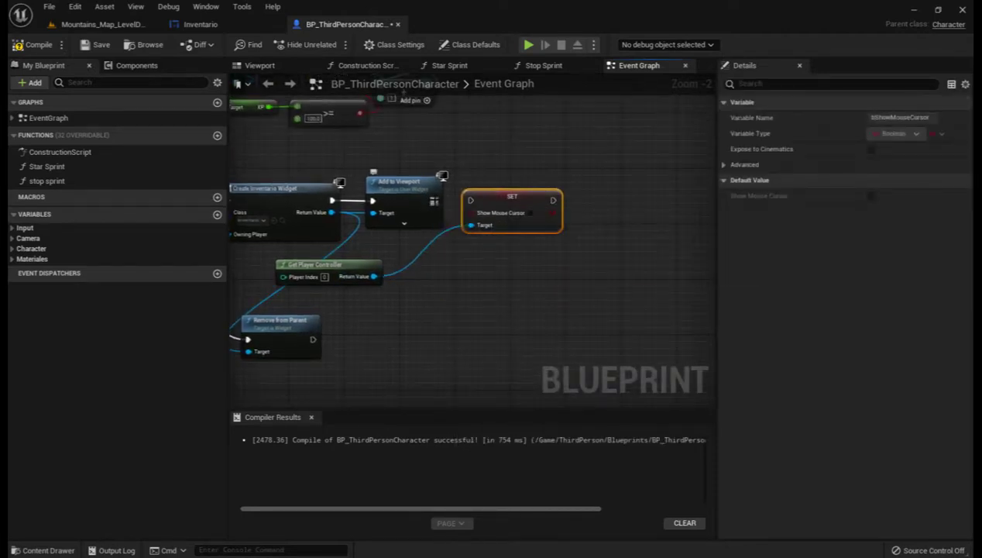
drag(435, 200, 471, 201)
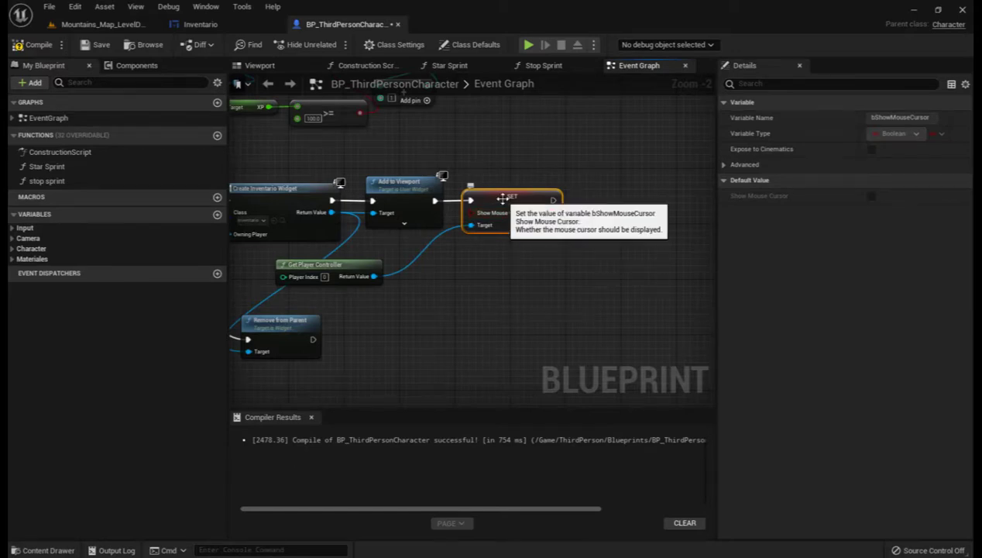
Step: Duplicate the Set Show Mouse Cursor node after Remove from Parent, targeting the player controller
key(ctrl+c)
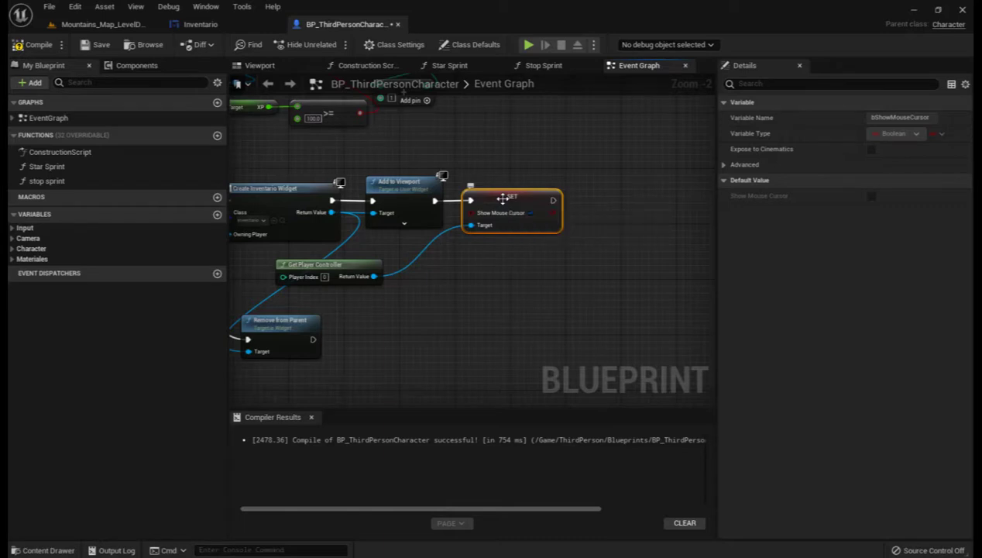
key(ctrl+v)
drag(534, 201, 374, 334)
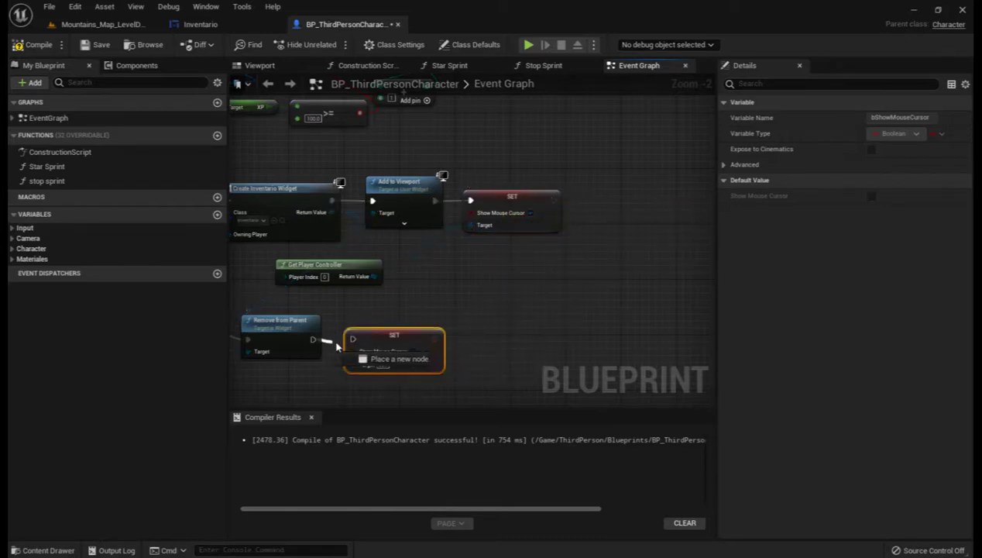
drag(313, 338, 352, 339)
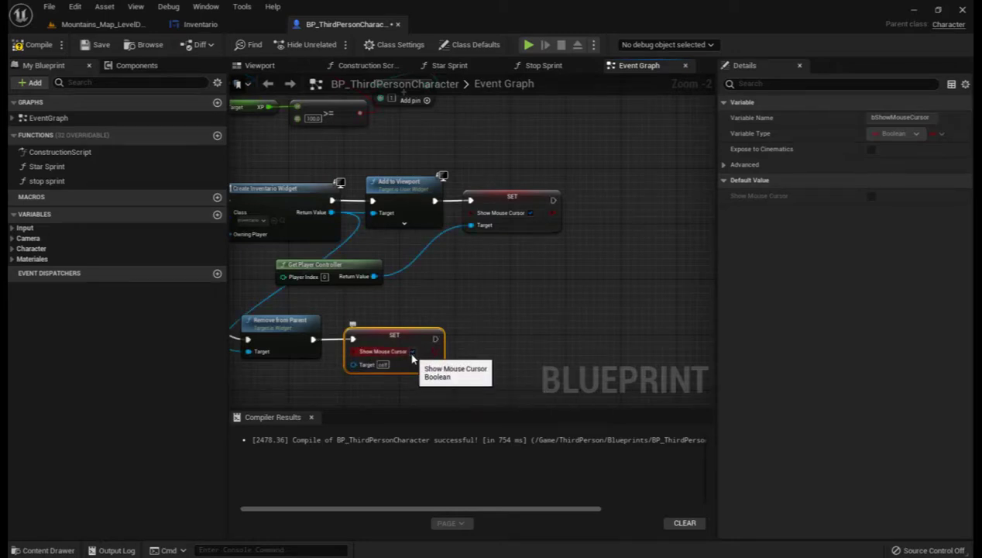
right_drag(515, 316, 438, 309)
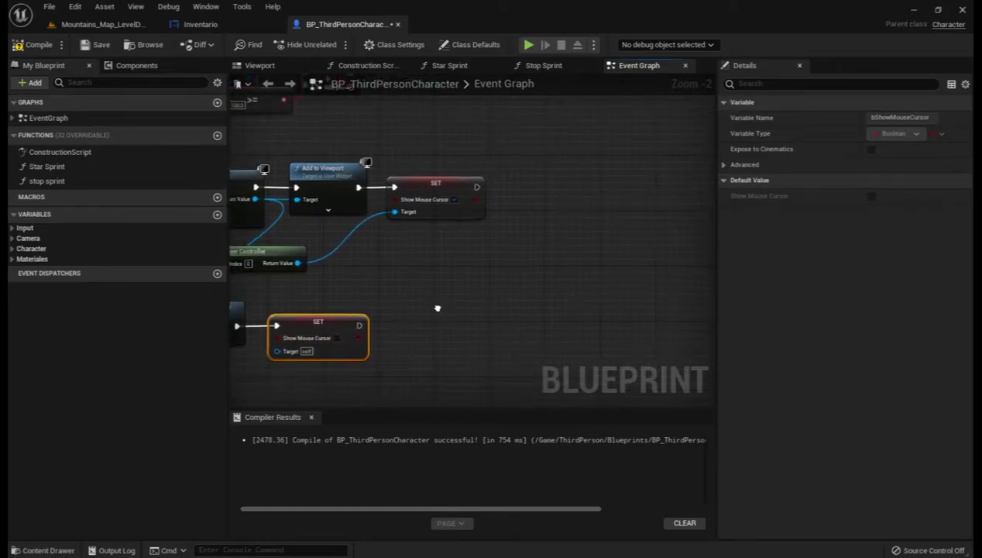
scroll(450, 314, down, 1)
scroll(467, 296, down, 1)
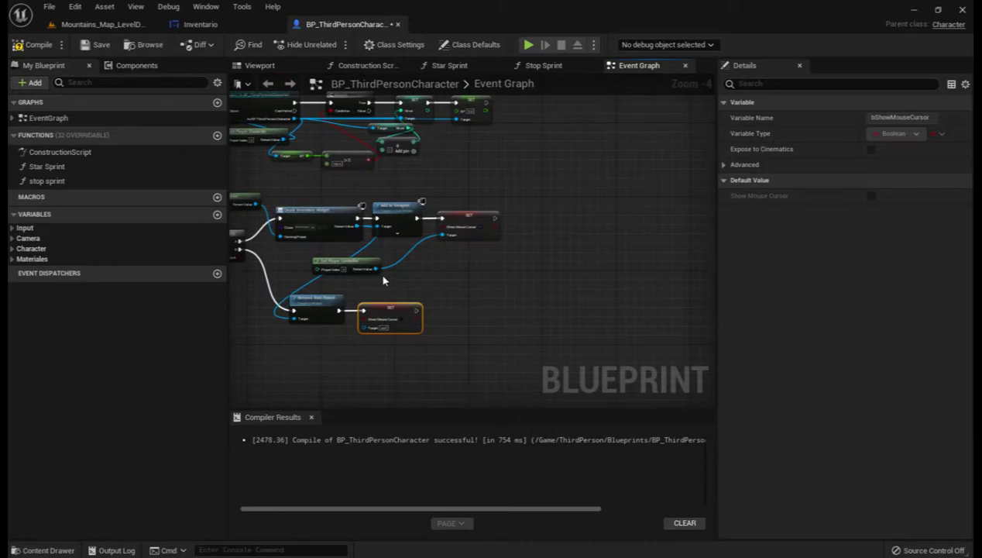
mouse_move(375, 269)
ctrl+mouse_down()
mouse_move(357, 346)
mouse_move(364, 328)
ctrl+mouse_up()
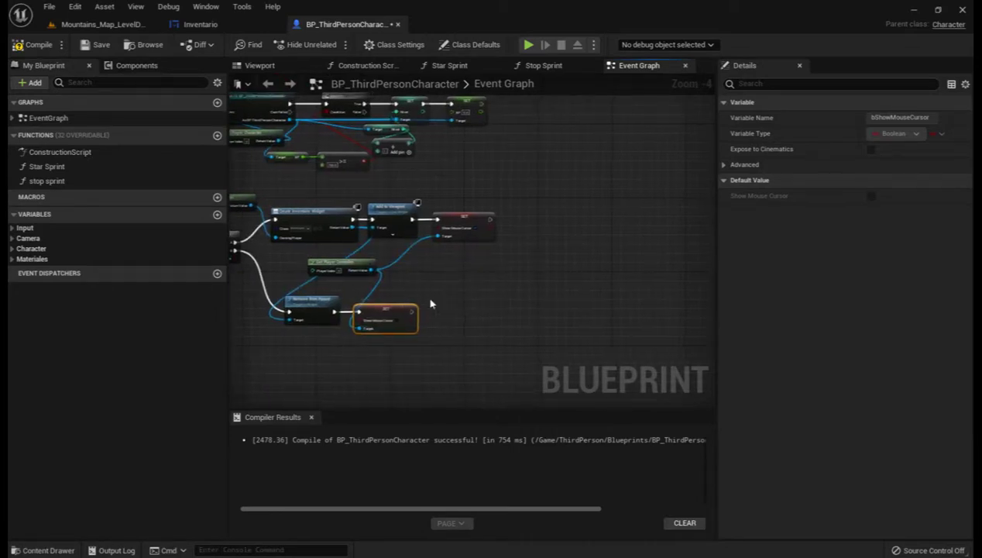
ctrl+drag(372, 270, 452, 280)
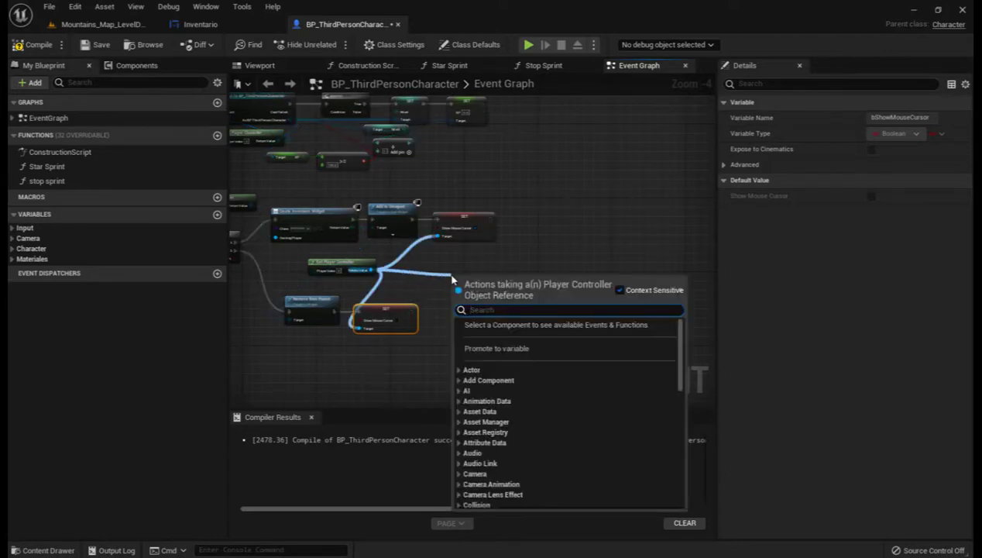
Step: Search the player controller's actions for 'setin' to list the Set Input Mode functions
text(se)
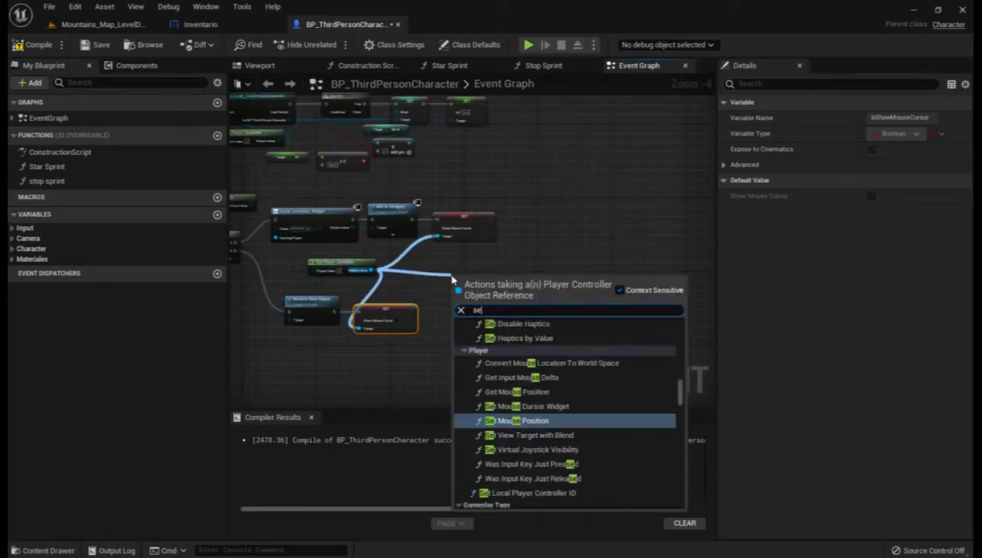
text(tin)
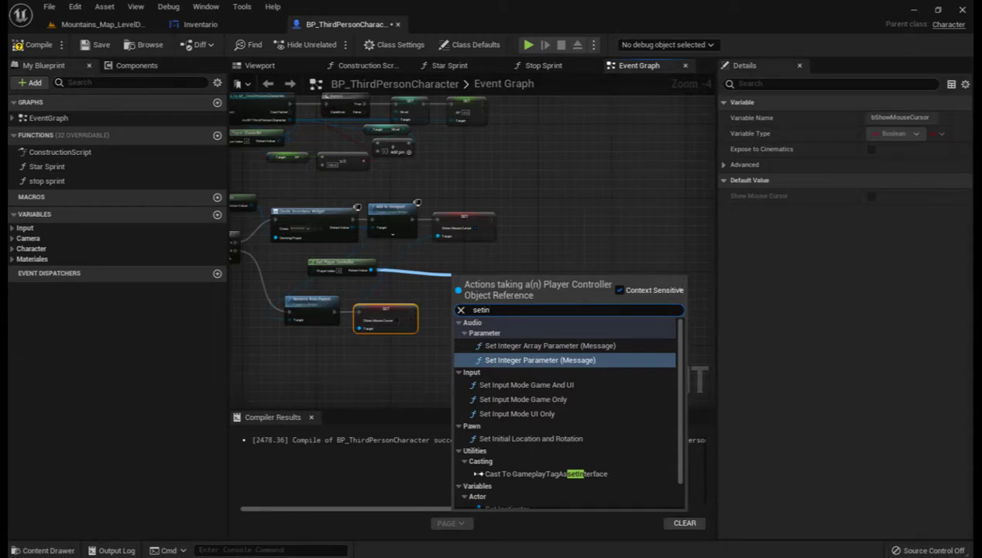
key(Escape)
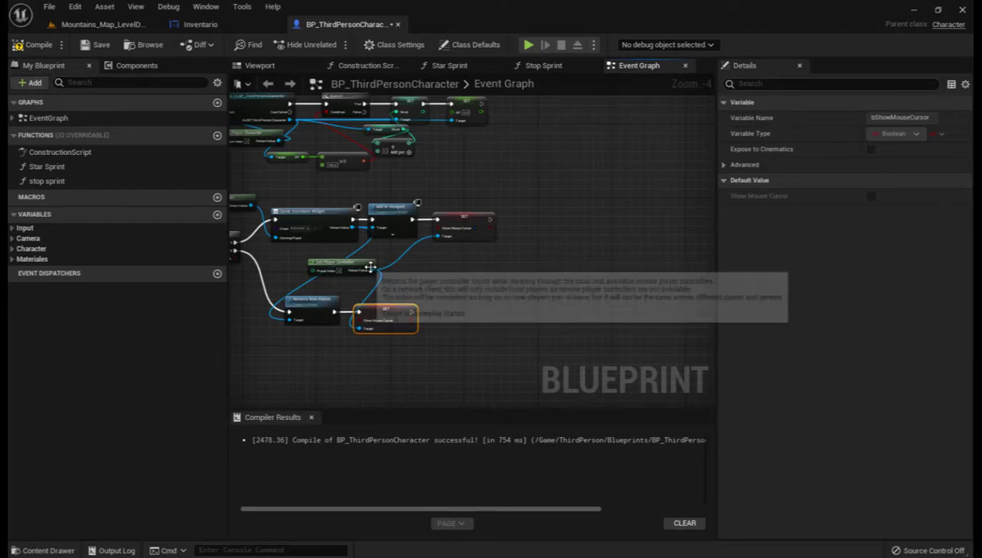
drag(370, 270, 432, 277)
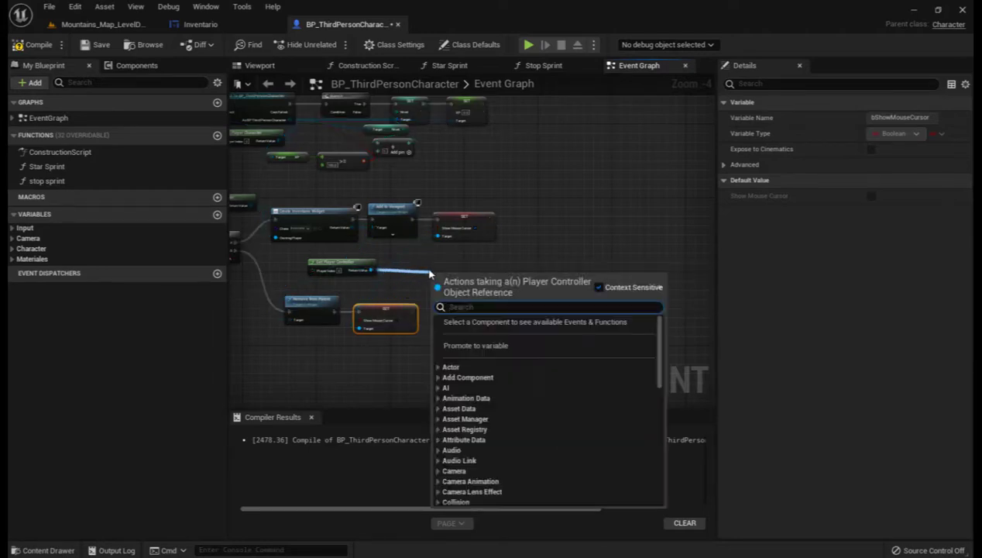
text(setin)
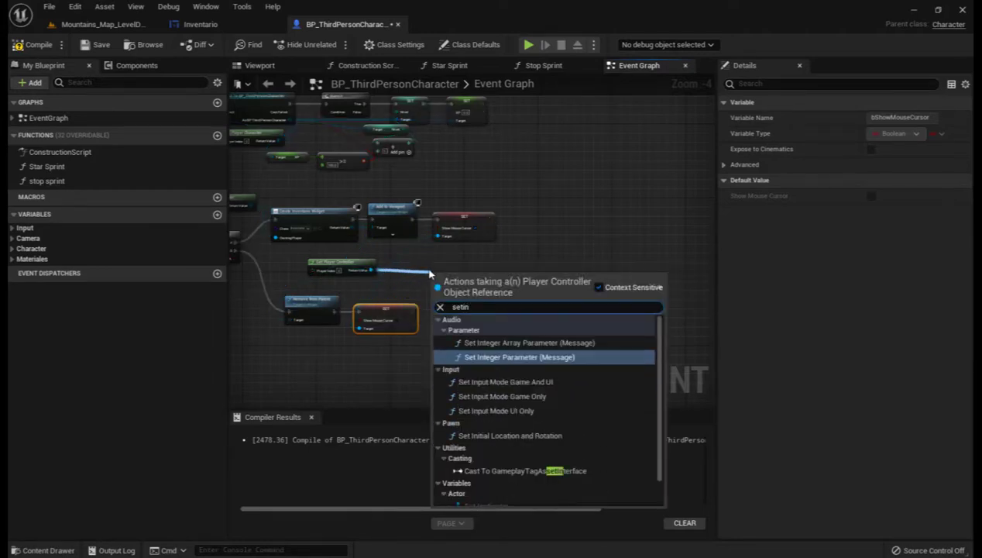
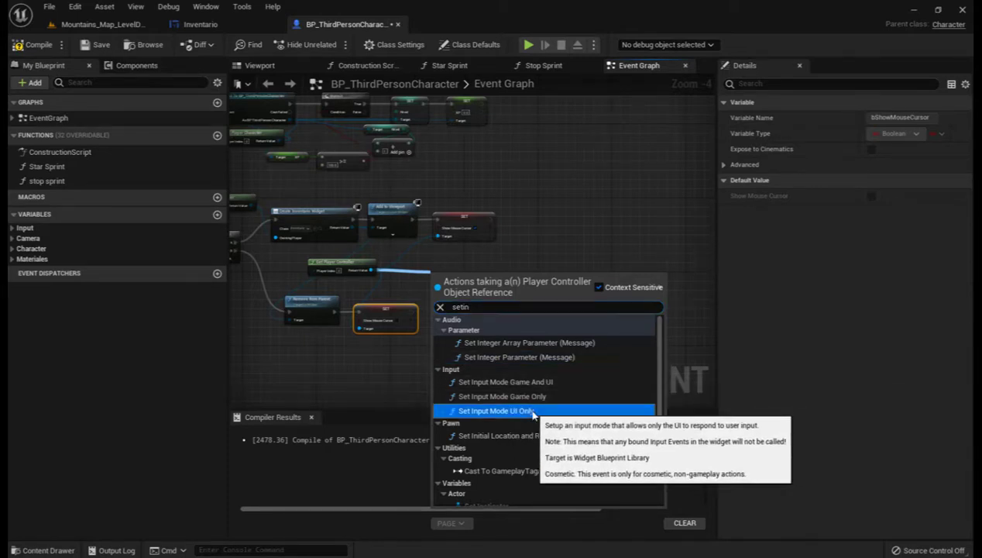
Step: Chain Set Input Mode UI Only after the open-inventory SET, with the Inventario widget as focus
click(538, 410)
drag(505, 278, 579, 226)
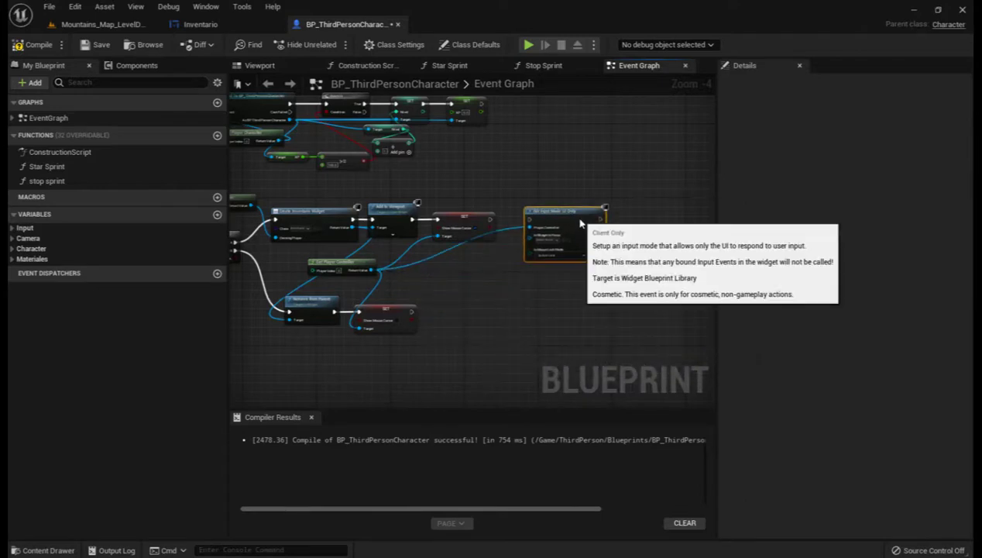
drag(490, 220, 524, 221)
scroll(528, 291, up, 2)
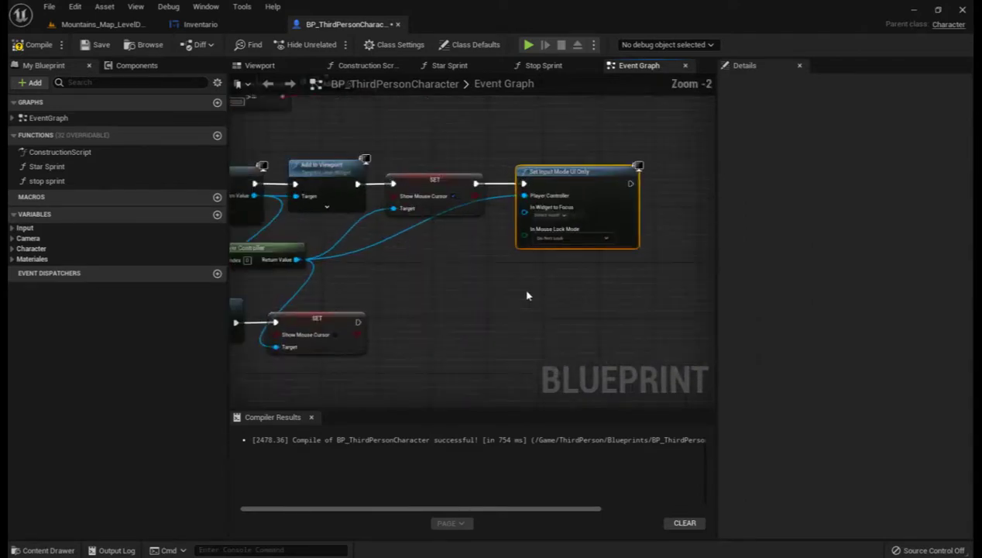
right_drag(480, 290, 554, 312)
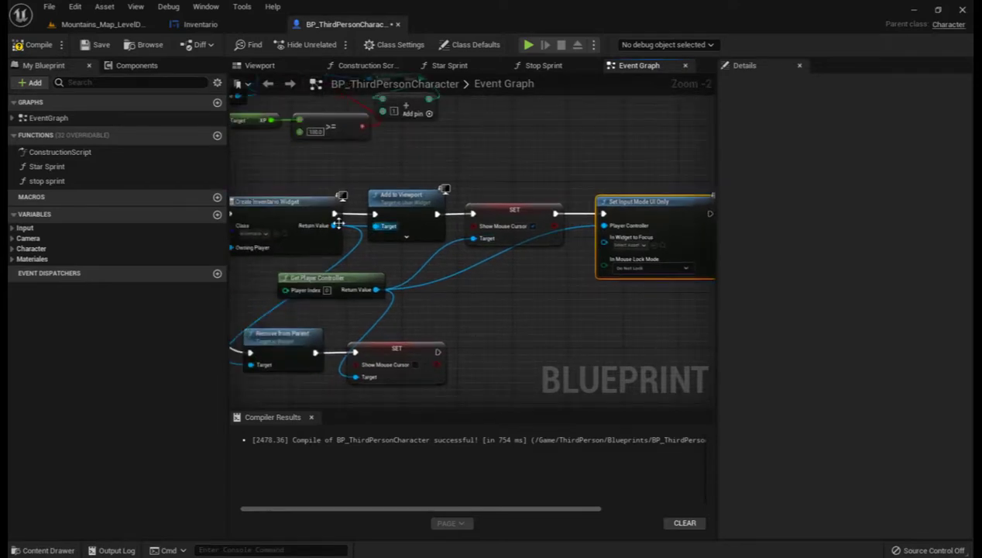
drag(333, 225, 604, 246)
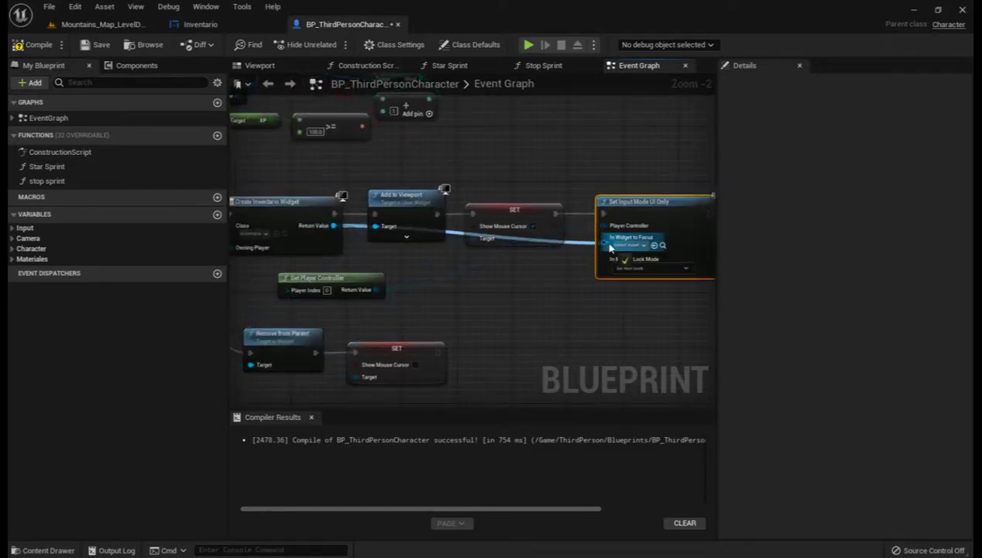
right_drag(512, 328, 434, 321)
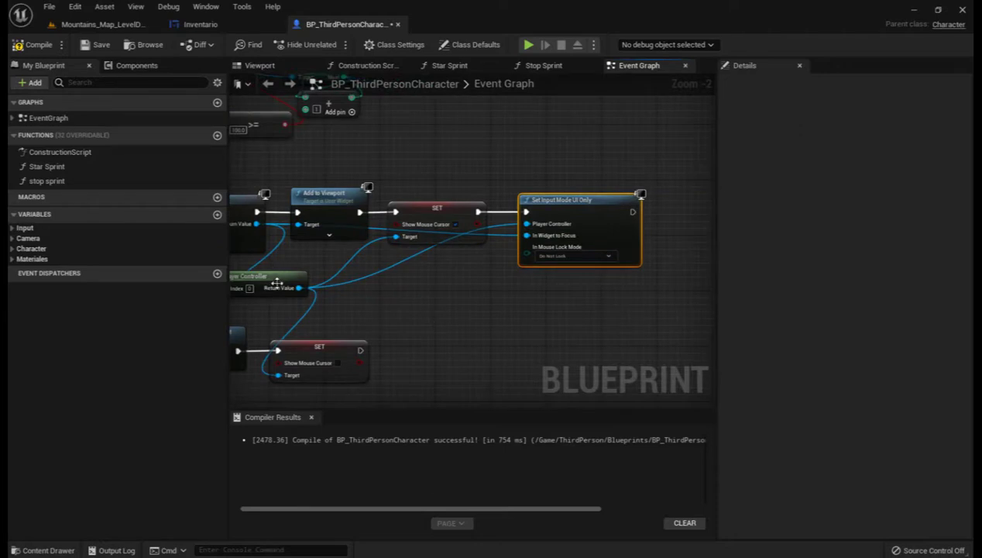
Step: From the Player Controller, add Set Input Mode Game Only after the closing SET node
drag(298, 287, 424, 350)
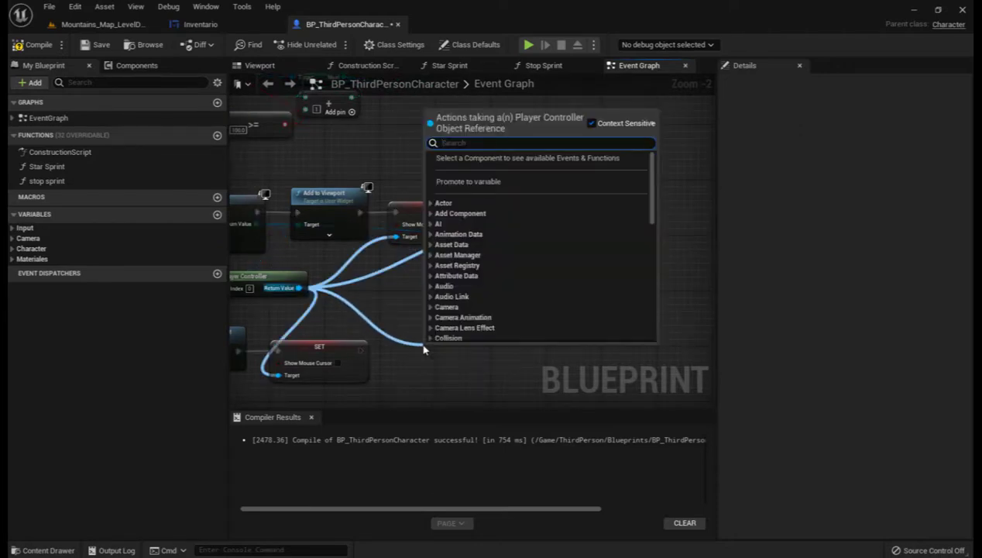
text(set)
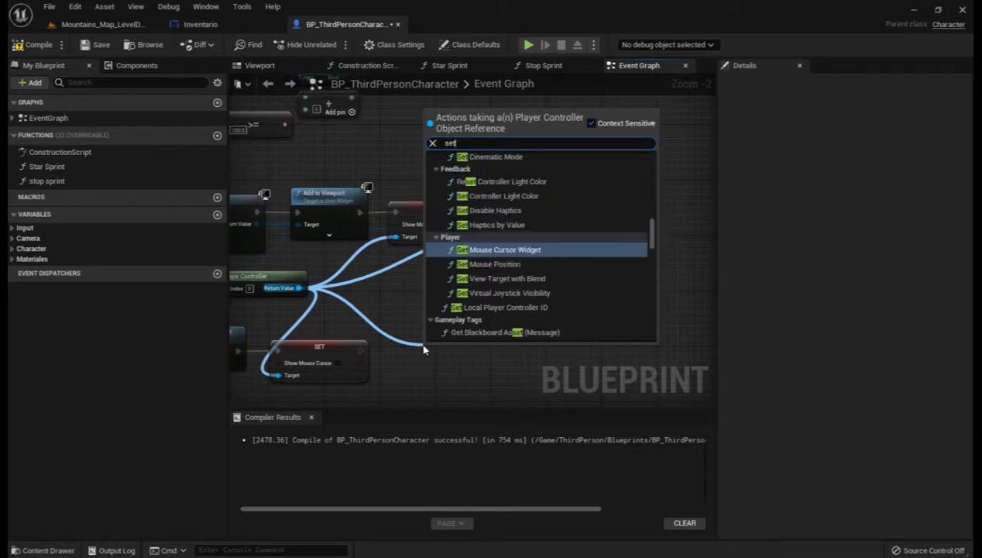
text(in)
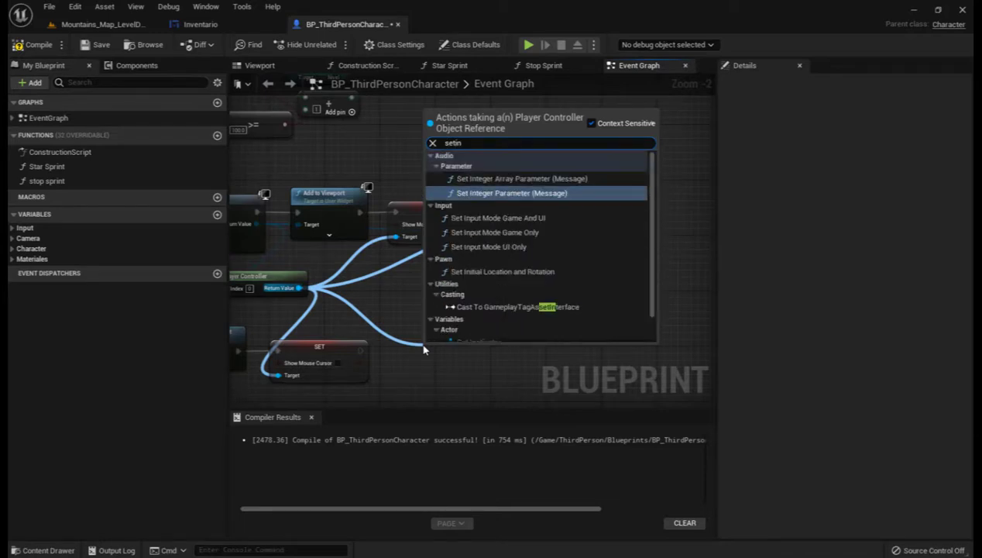
click(511, 232)
mouse_move(441, 351)
mouse_down()
mouse_move(413, 338)
mouse_move(389, 353)
mouse_move(401, 350)
mouse_up()
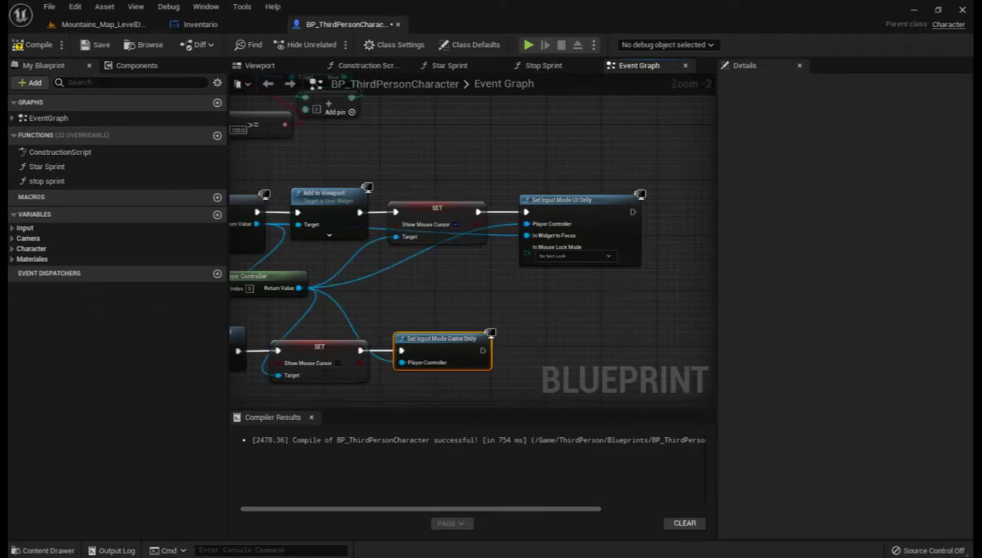
scroll(417, 278, down, 2)
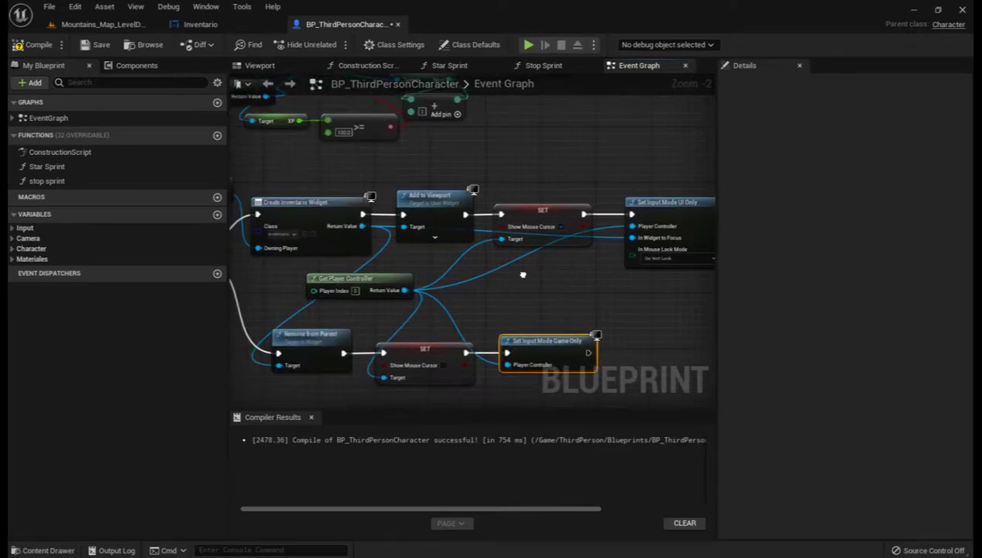
scroll(411, 286, down, 2)
right_drag(380, 306, 378, 315)
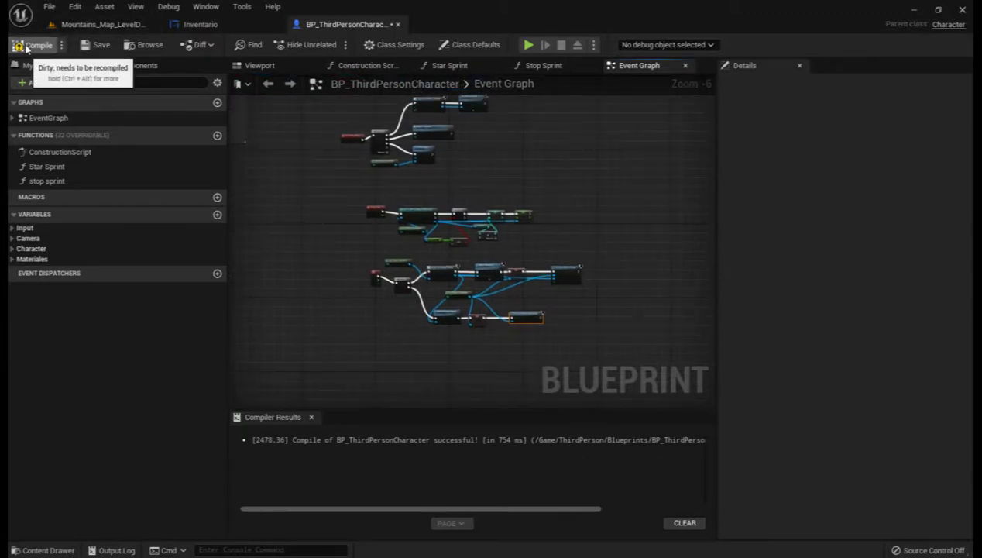
Step: Compile and save BP_ThirdPersonCharacter
click(33, 44)
click(98, 45)
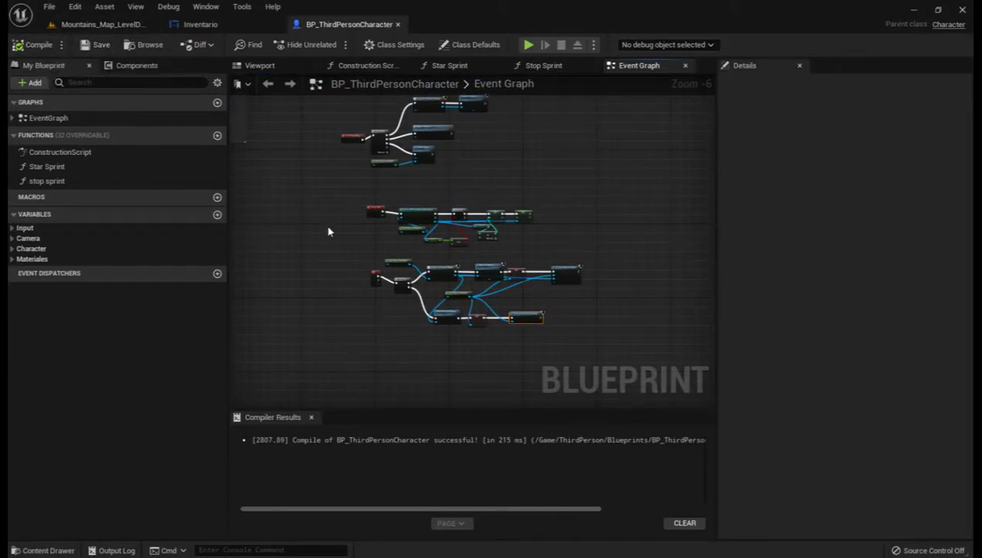
scroll(328, 230, down, 1)
scroll(319, 216, down, 1)
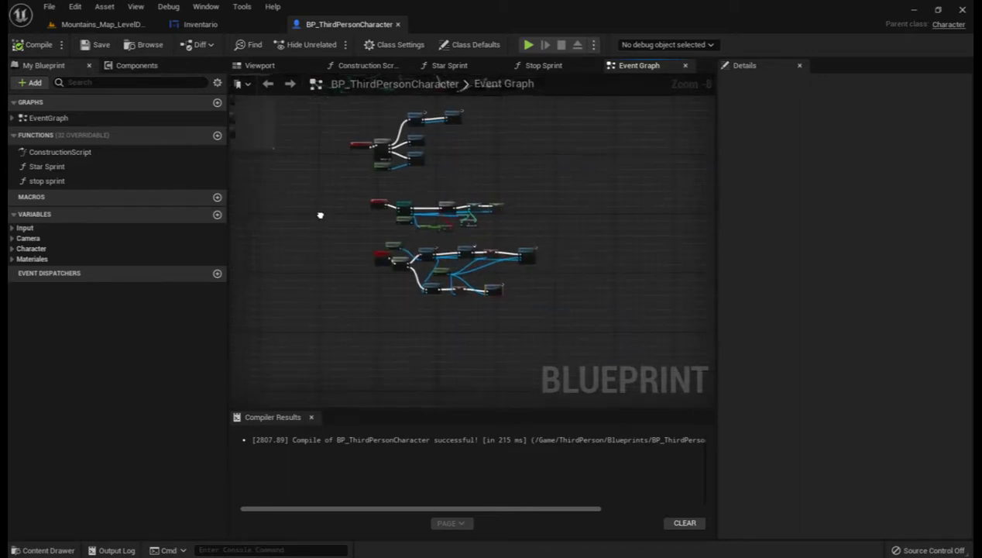
Step: Switch to the Mountains_Map_LevelDesign level and Save All modified assets
click(116, 26)
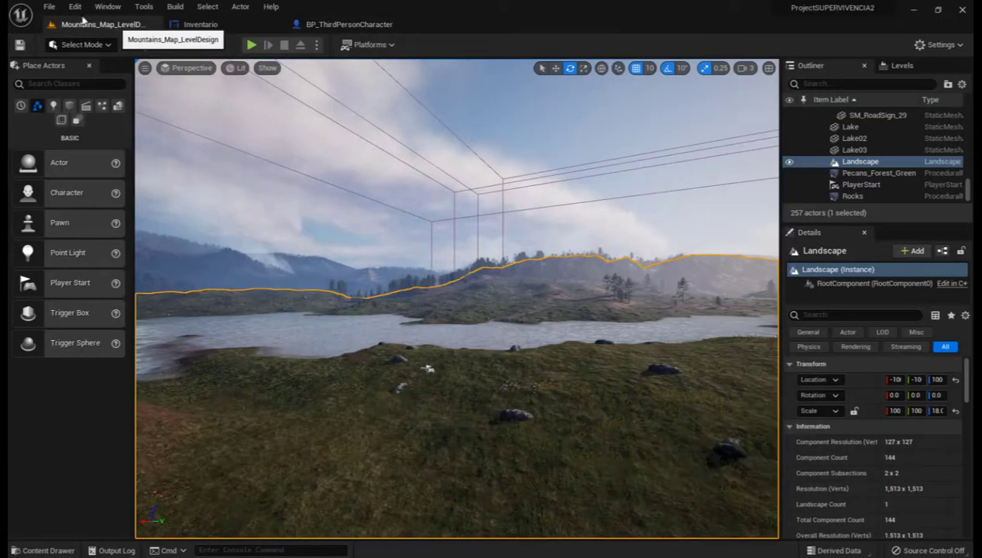
click(47, 8)
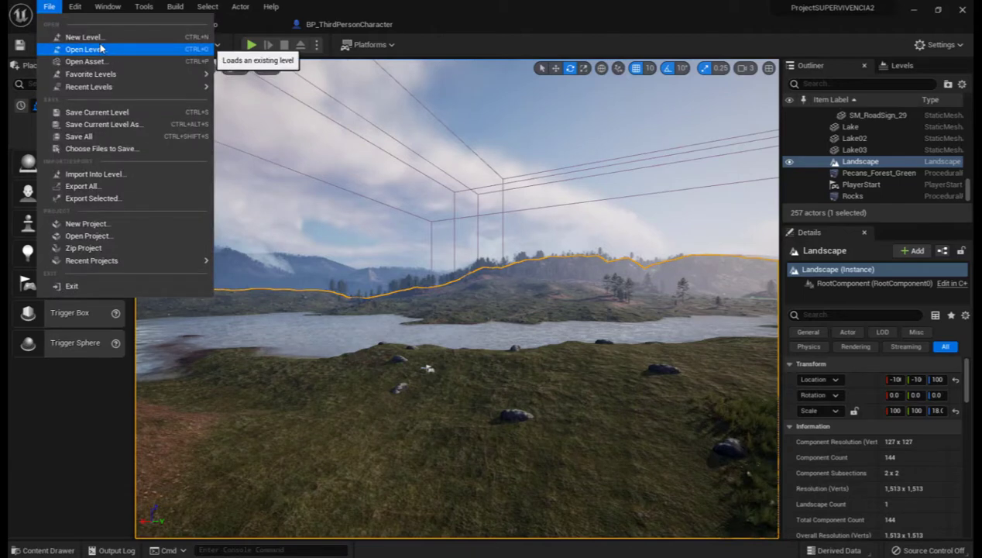
click(87, 138)
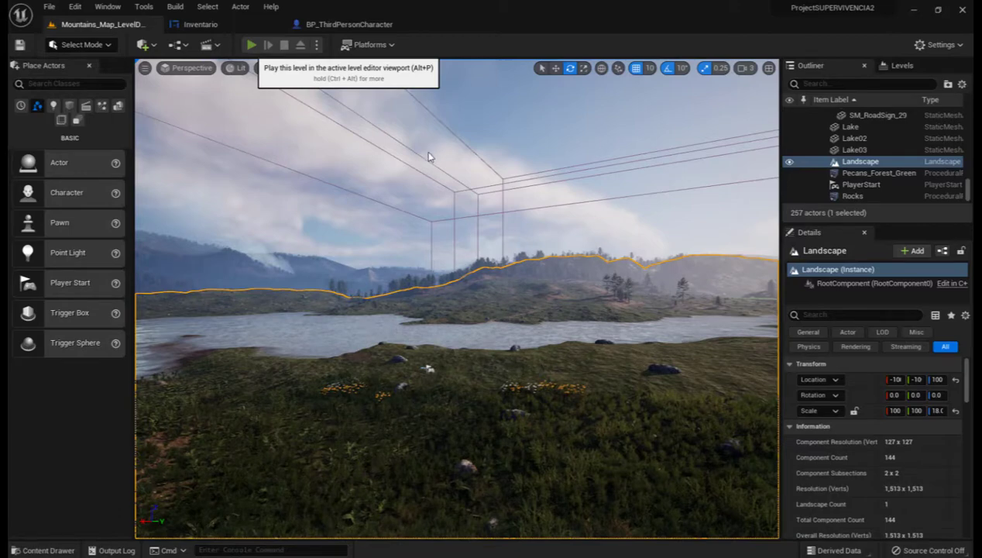
Step: Play-test the level, walking through the grass, opening the Inventario with I, then stopping
key(alt+p)
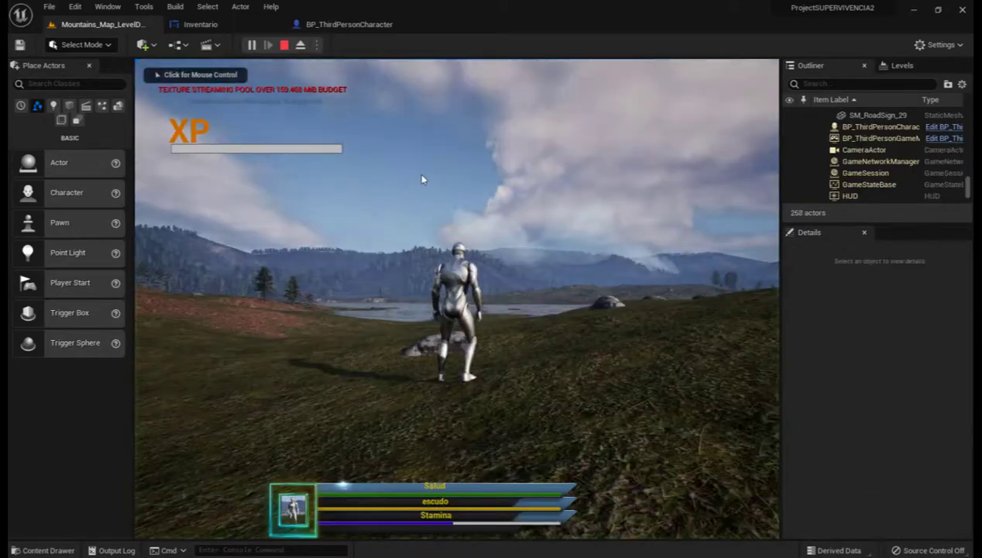
click(417, 173)
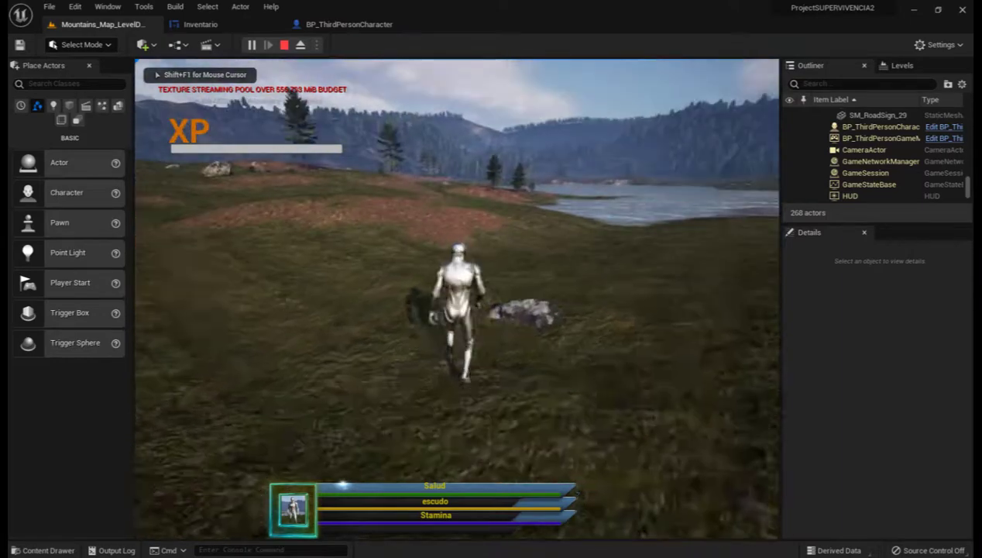
key(w)
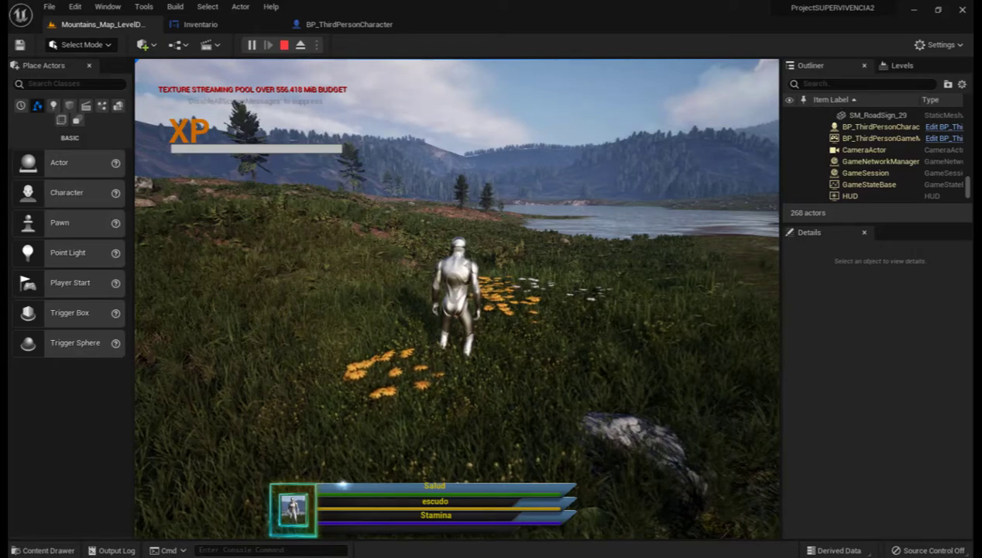
key(w)
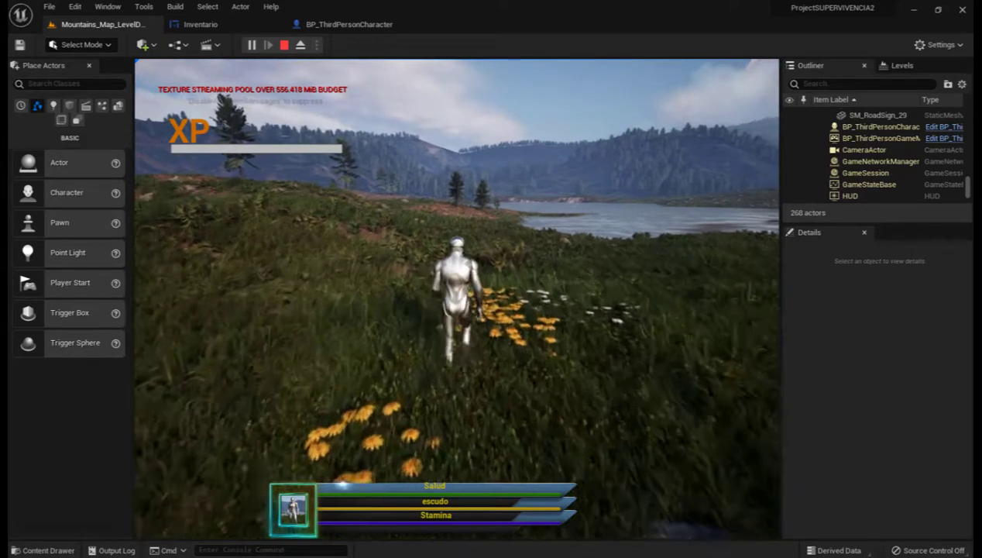
key(w)
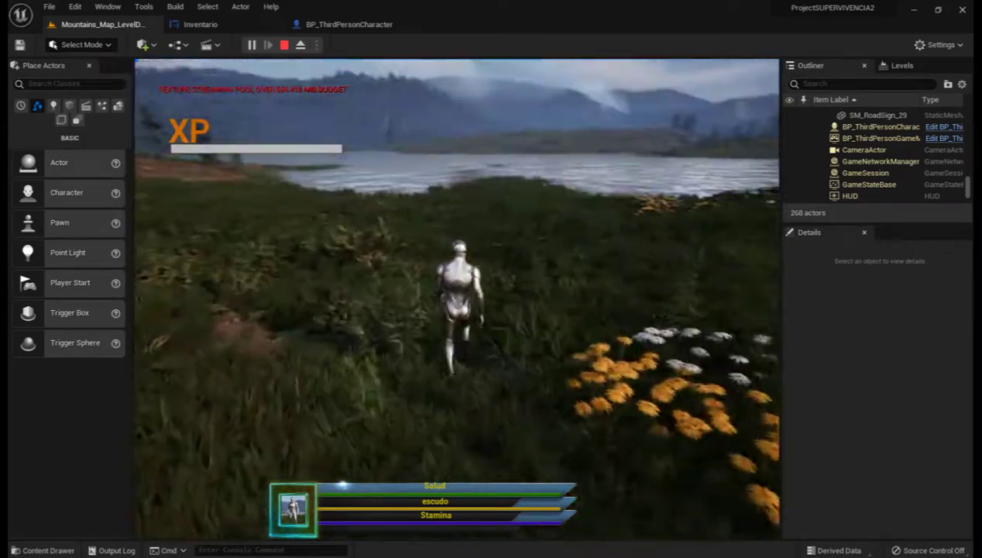
key(w)
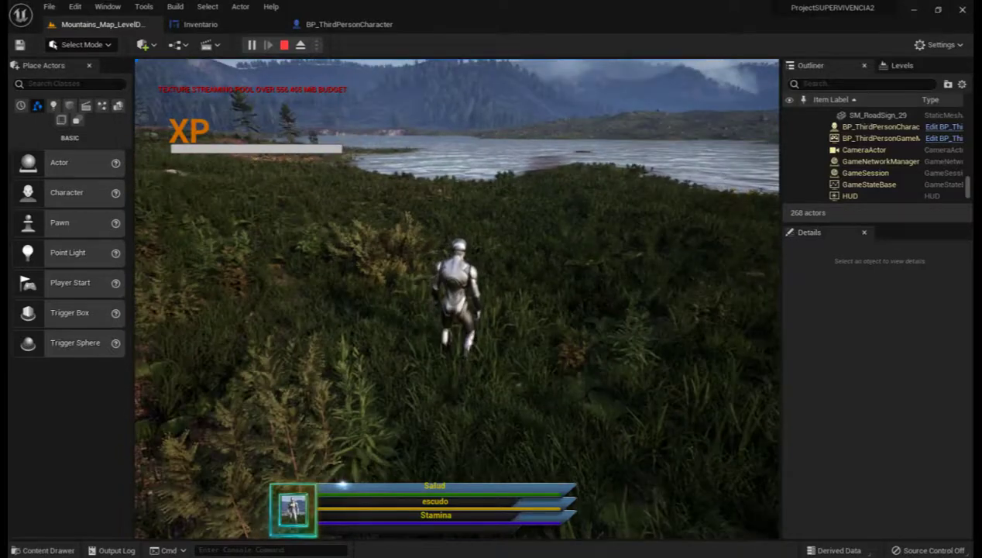
key(w)
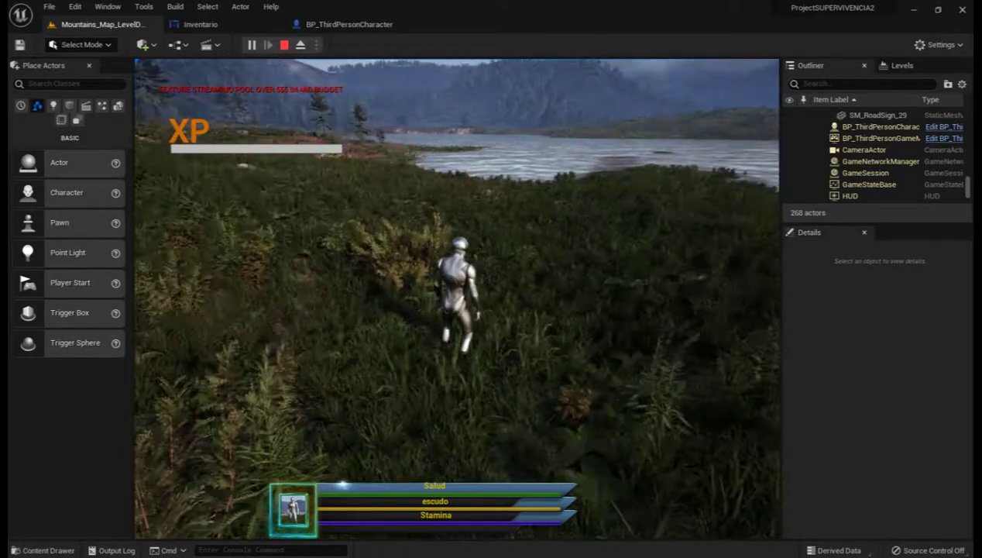
key(w)
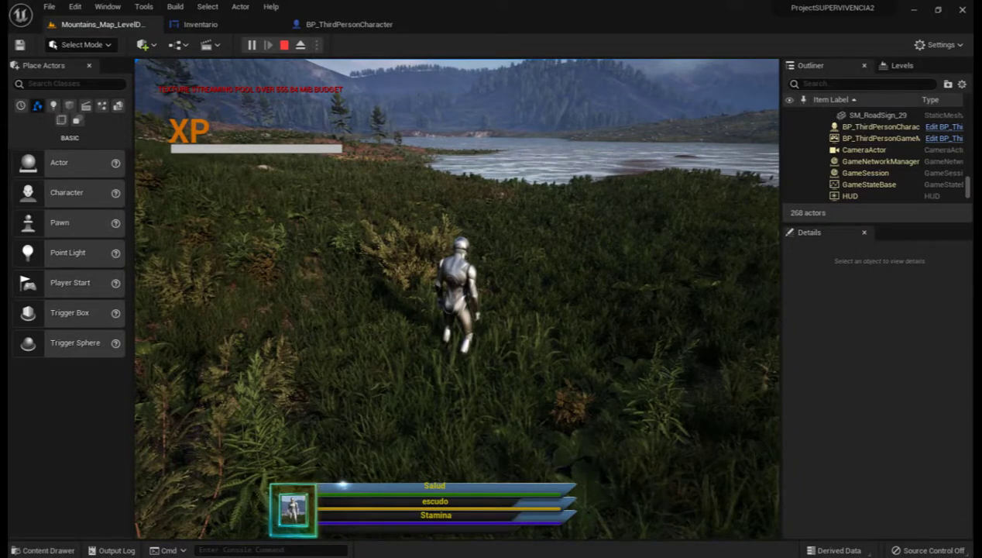
key(i)
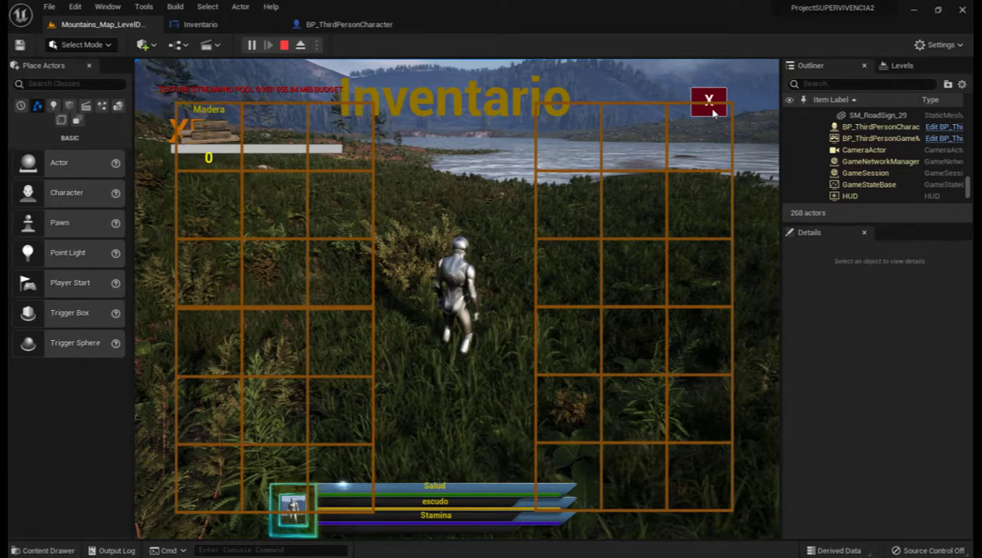
click(285, 45)
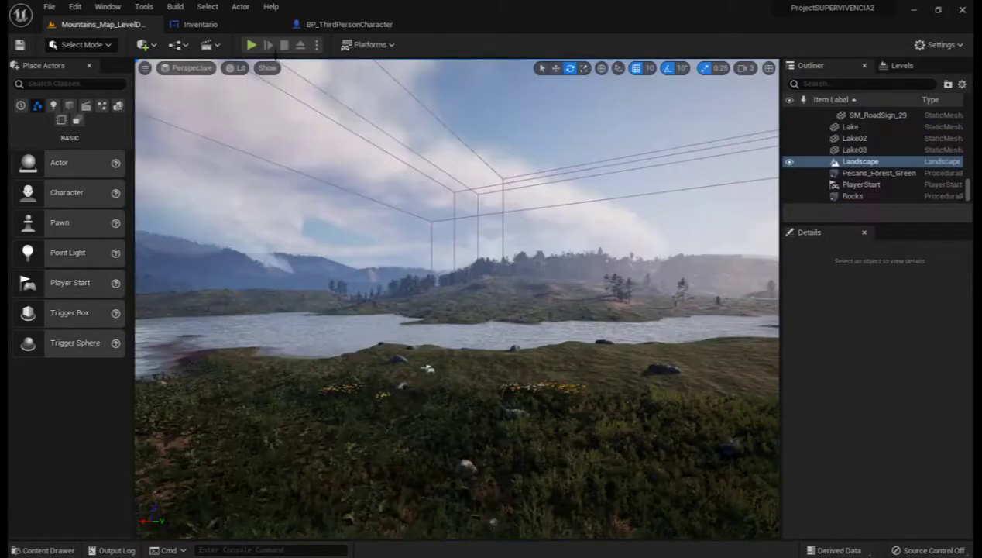
Step: In the Inventario designer, add an On Pressed event for the X close button
click(200, 24)
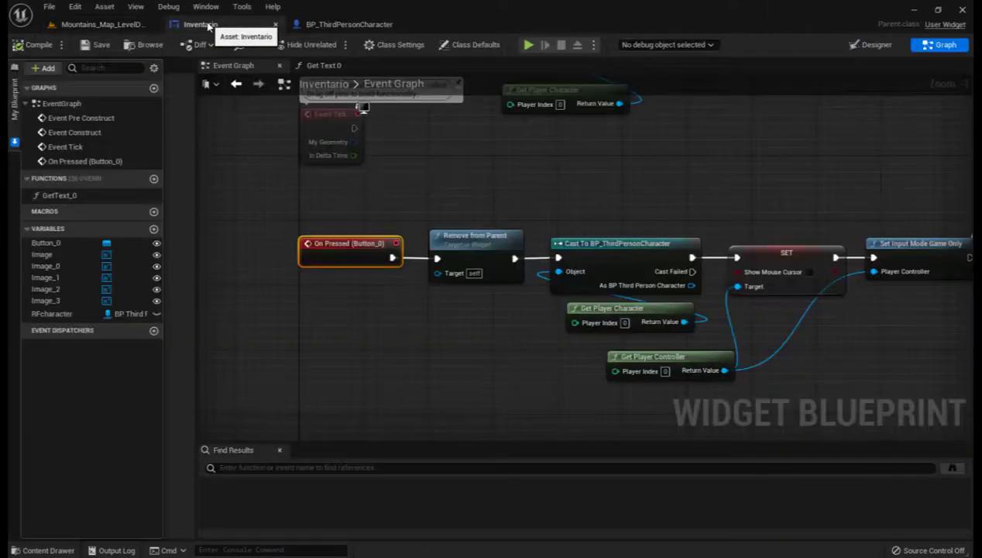
click(870, 44)
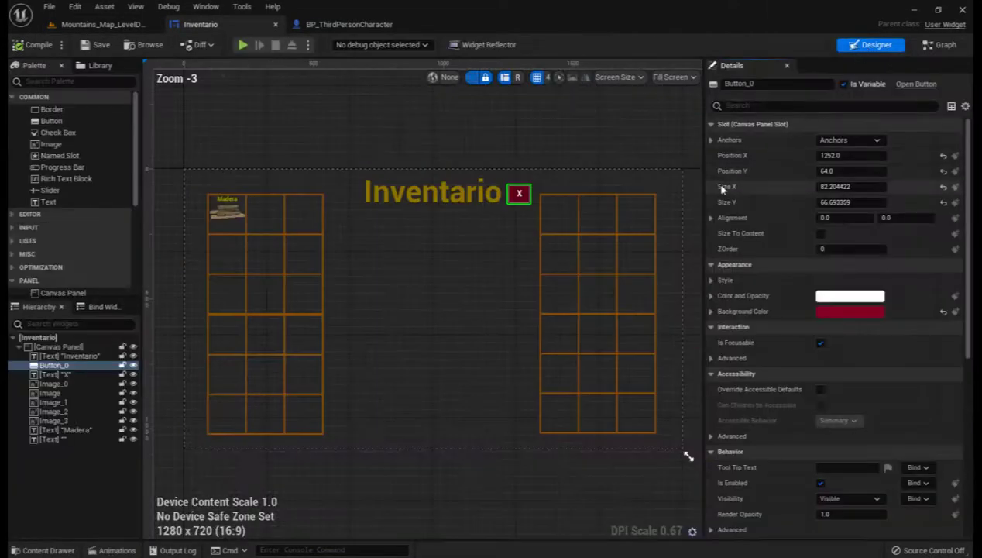
click(525, 200)
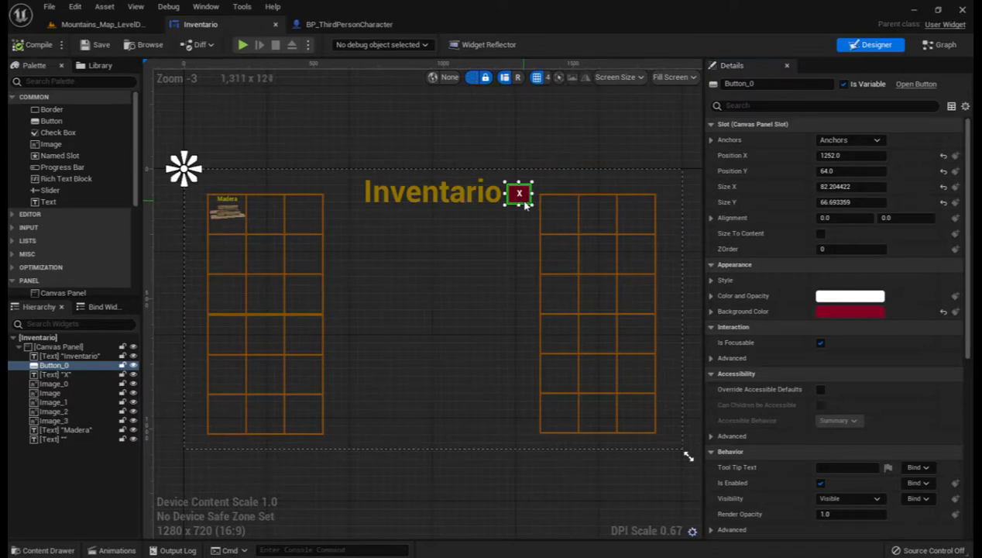
scroll(840, 383, down, 2)
scroll(891, 383, down, 3)
scroll(898, 383, down, 3)
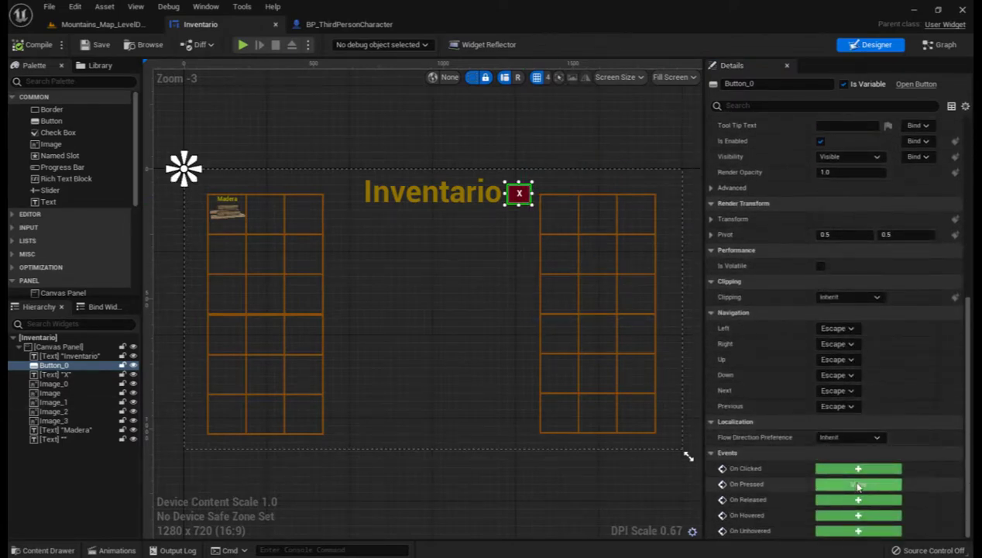
click(858, 484)
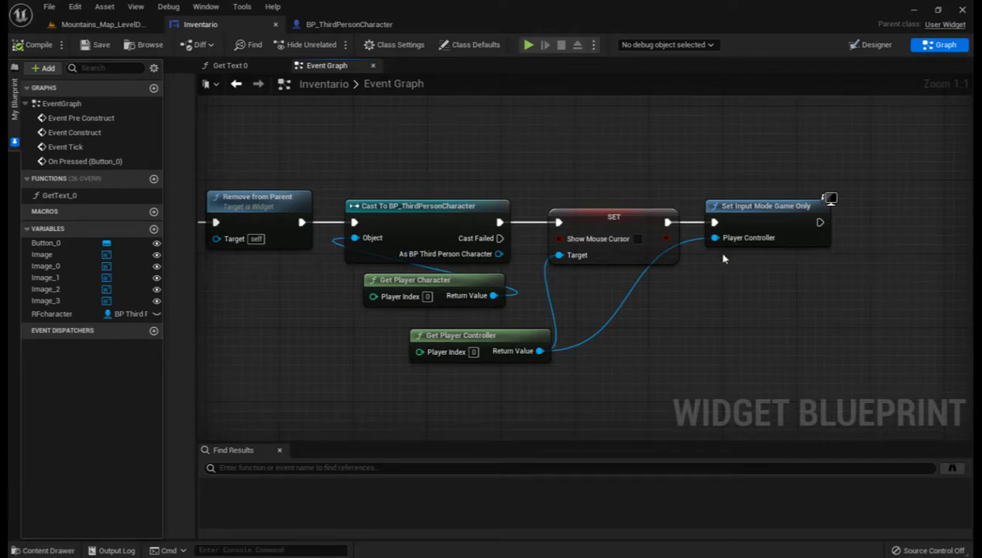
Step: Set Show Mouse Cursor to true in the close graph and save the Inventario widget
click(636, 239)
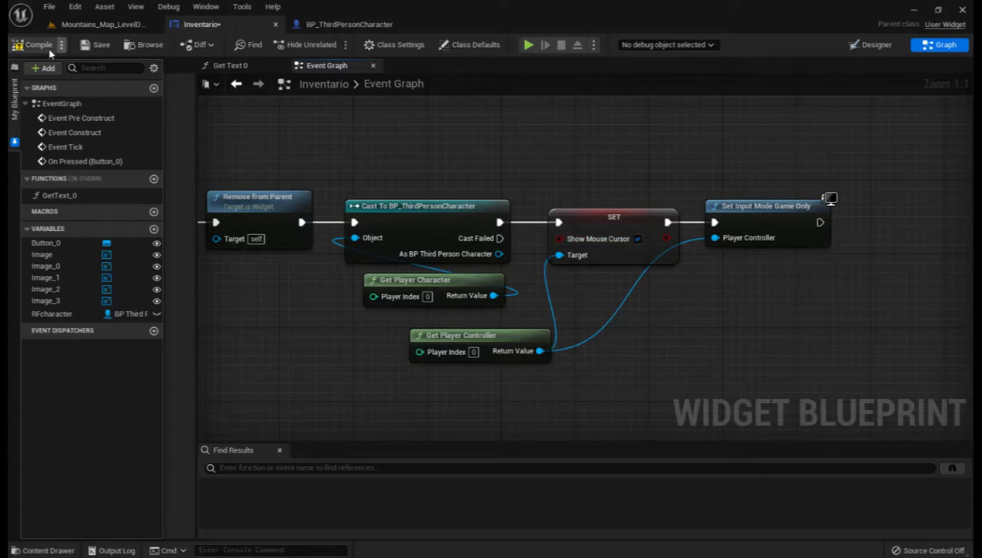
click(99, 46)
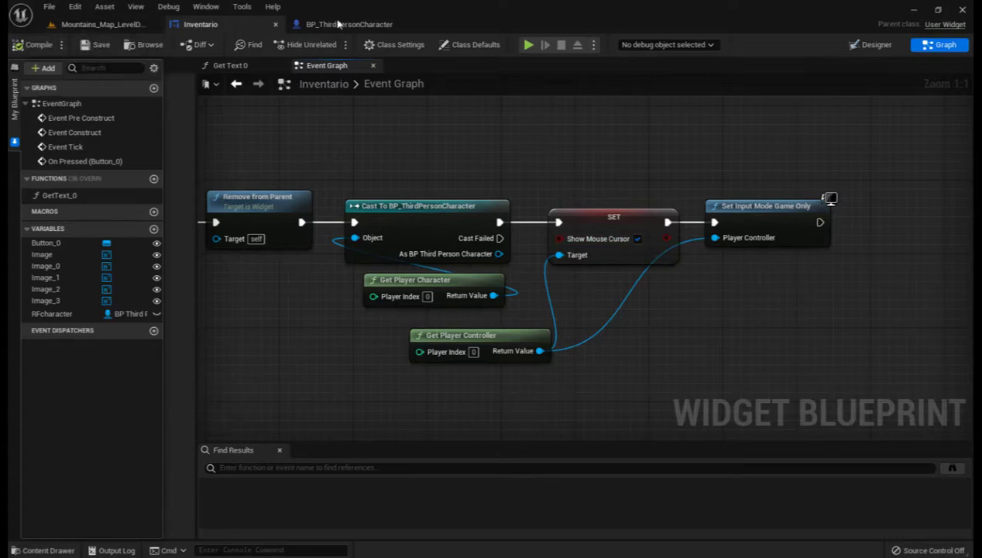
click(593, 45)
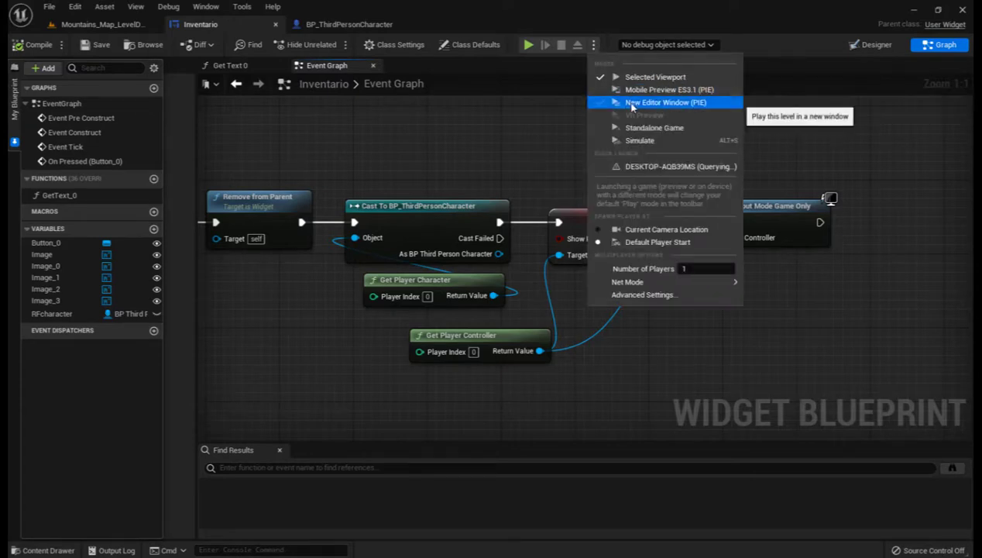
click(624, 103)
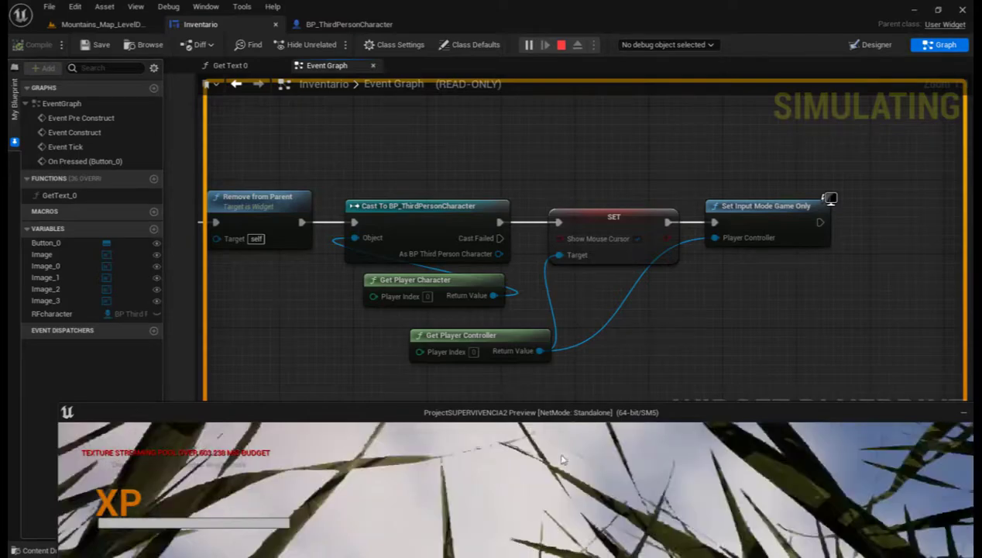
key(super)
key(Escape)
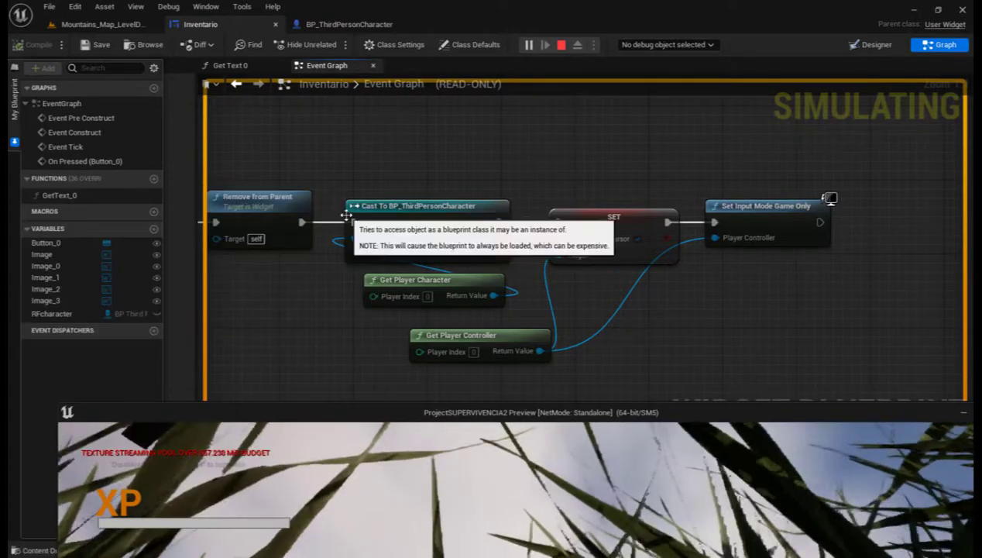
drag(324, 414, 274, 13)
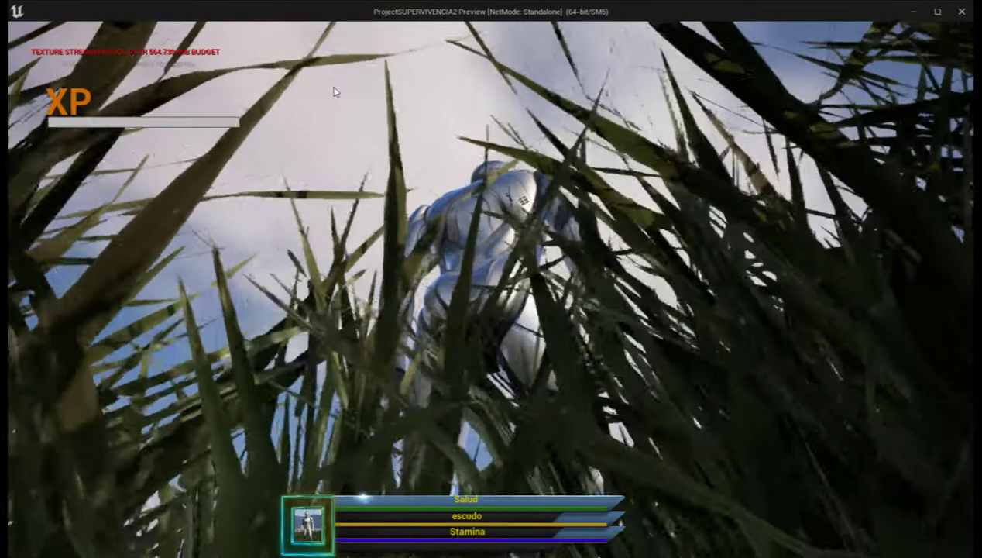
click(335, 92)
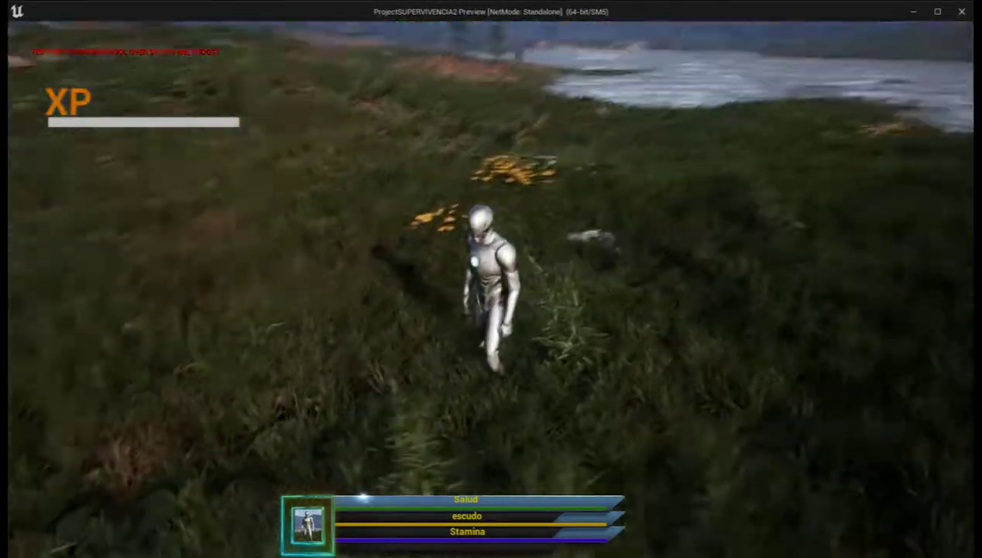
key(a)
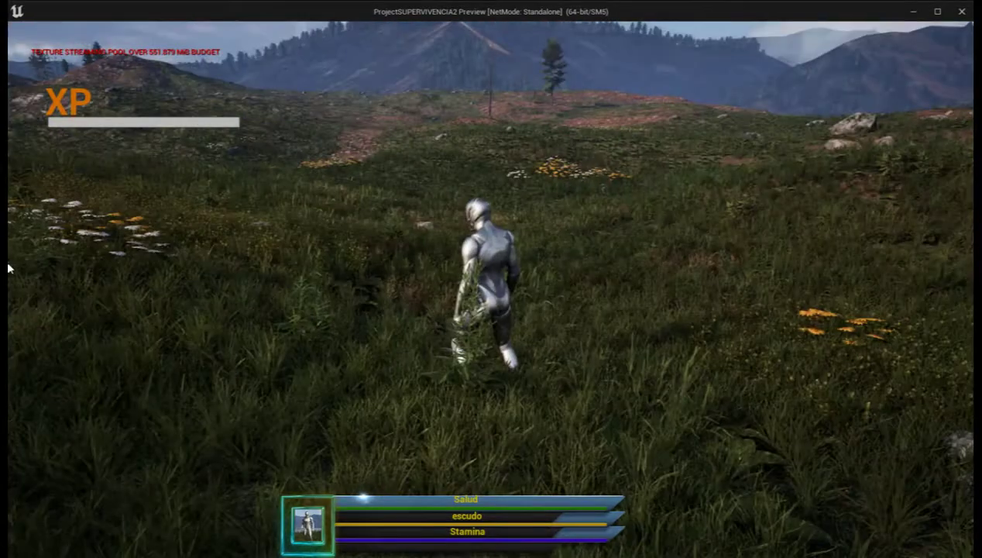
key(w)
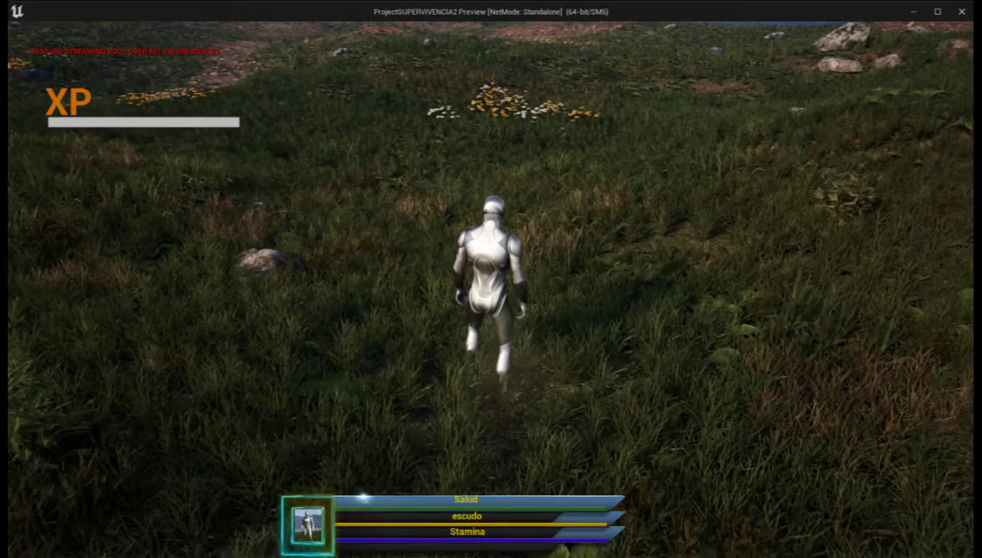
key(i)
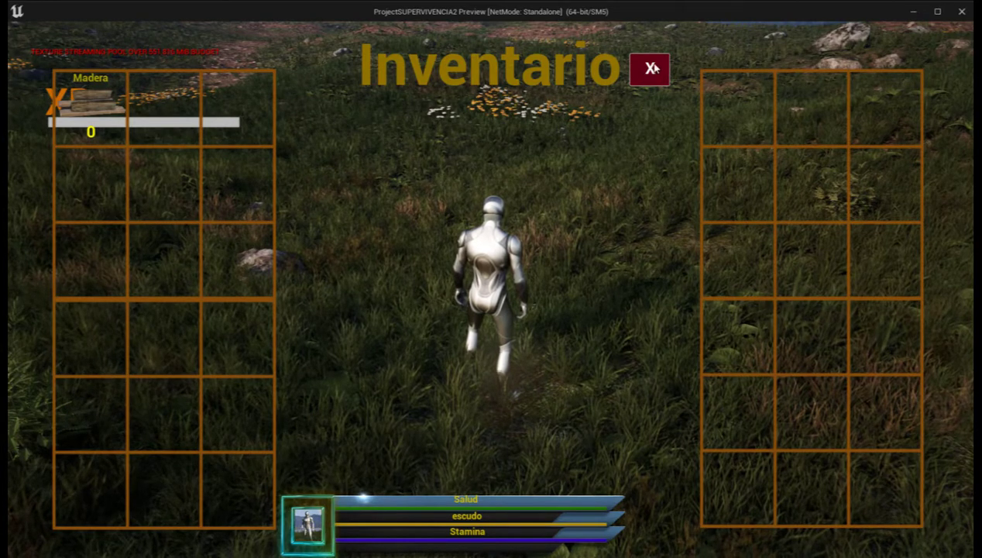
key(Escape)
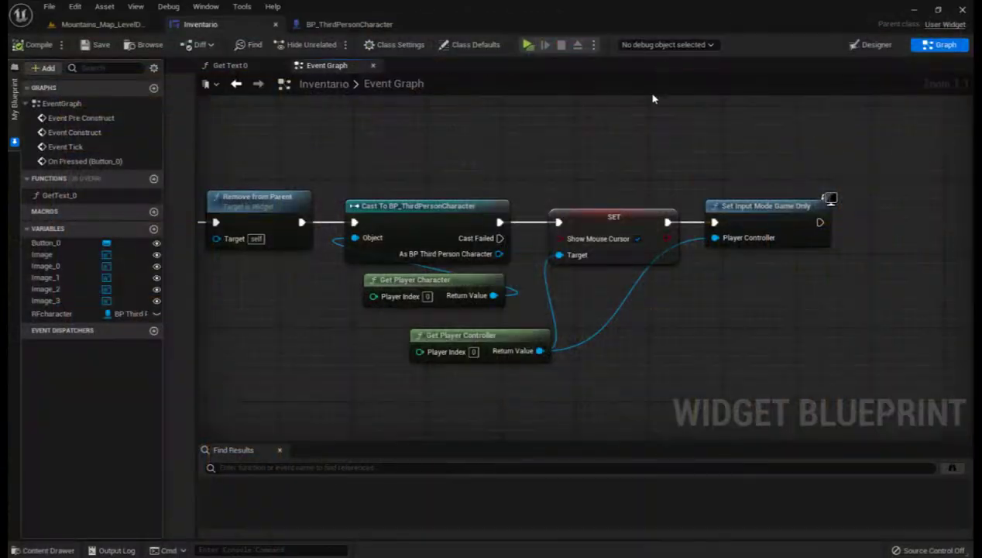
Step: Enlarge the X close button to about 100 by 98, then shift and narrow its X label
click(870, 44)
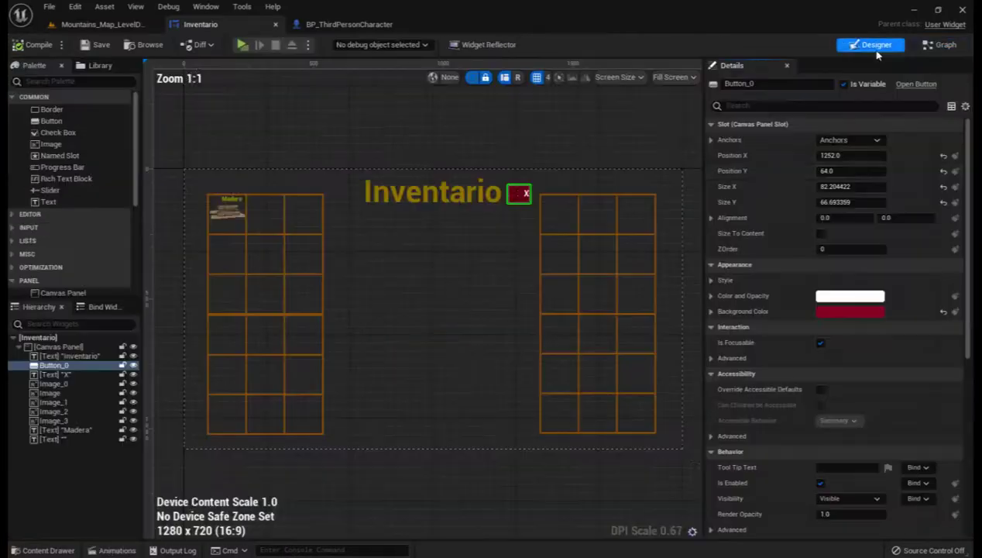
click(520, 195)
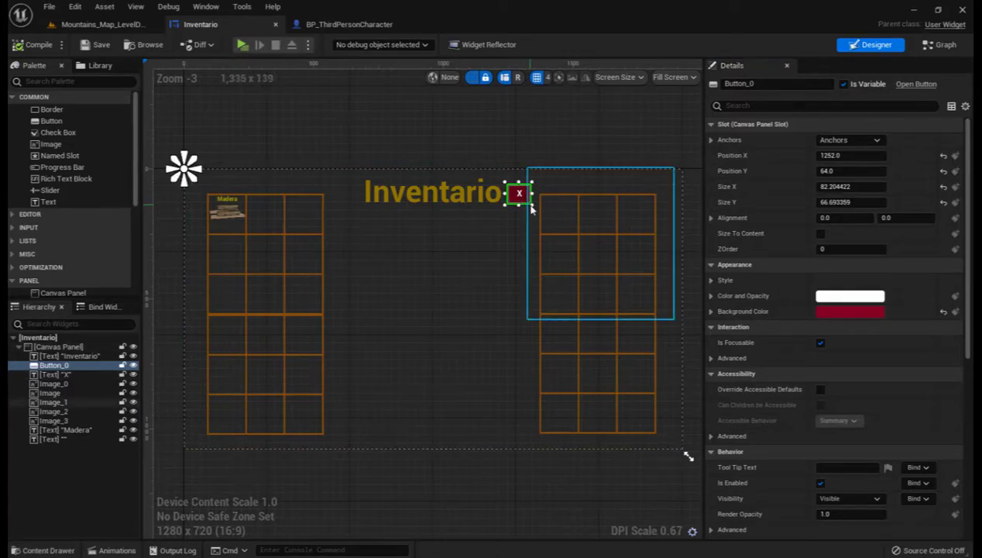
drag(532, 205, 536, 212)
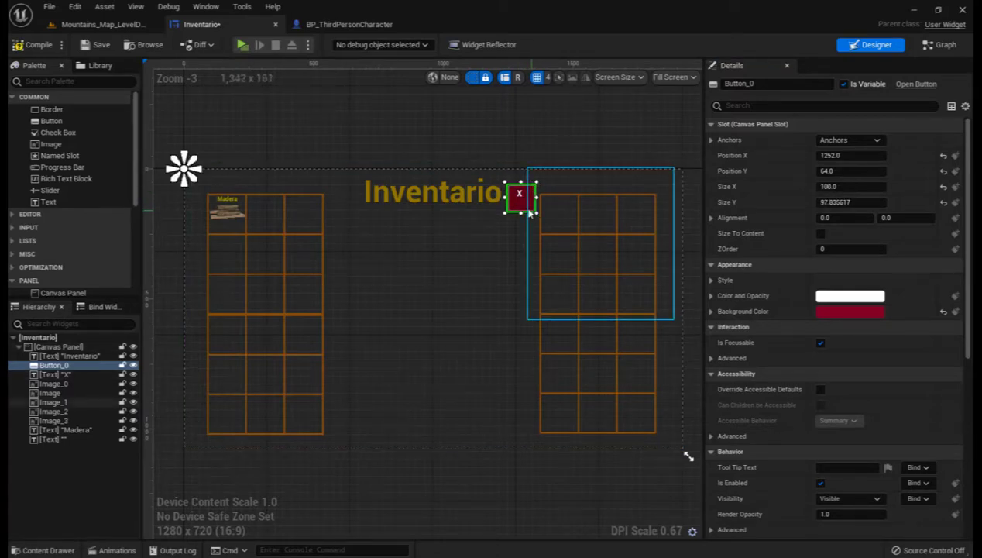
click(521, 196)
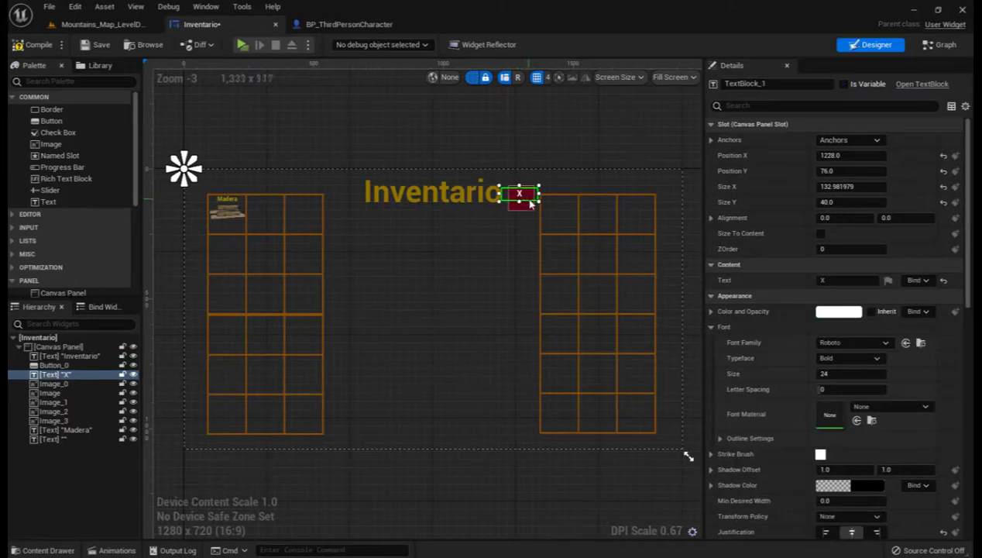
drag(522, 194, 526, 197)
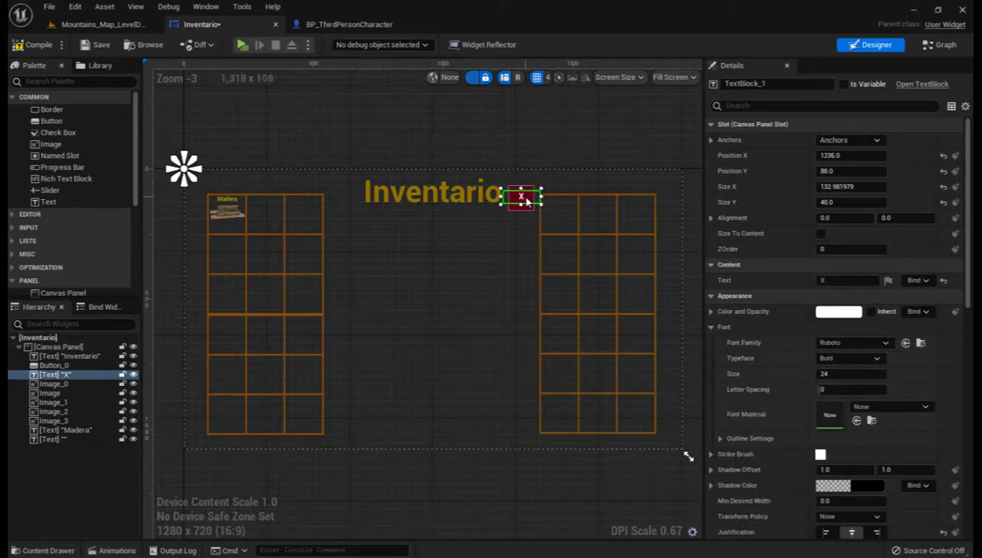
drag(542, 197, 511, 196)
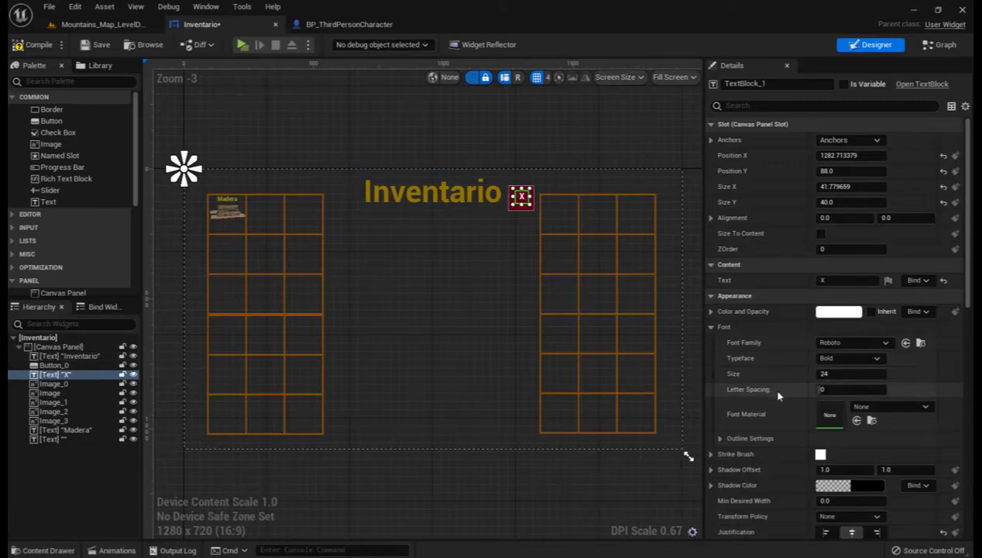
Step: Compile and save the Inventario widget blueprint
scroll(771, 389, down, 3)
scroll(778, 396, down, 1)
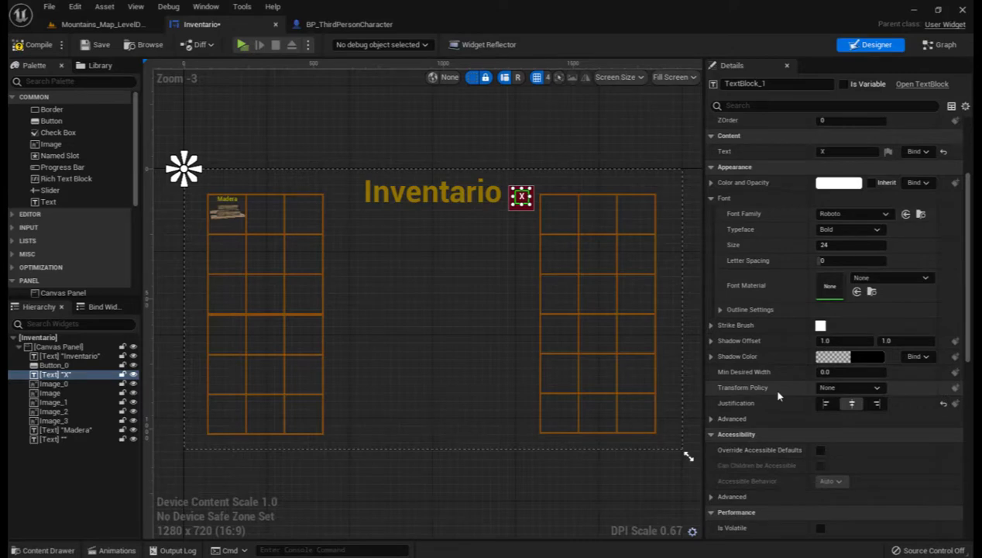
scroll(778, 396, down, 2)
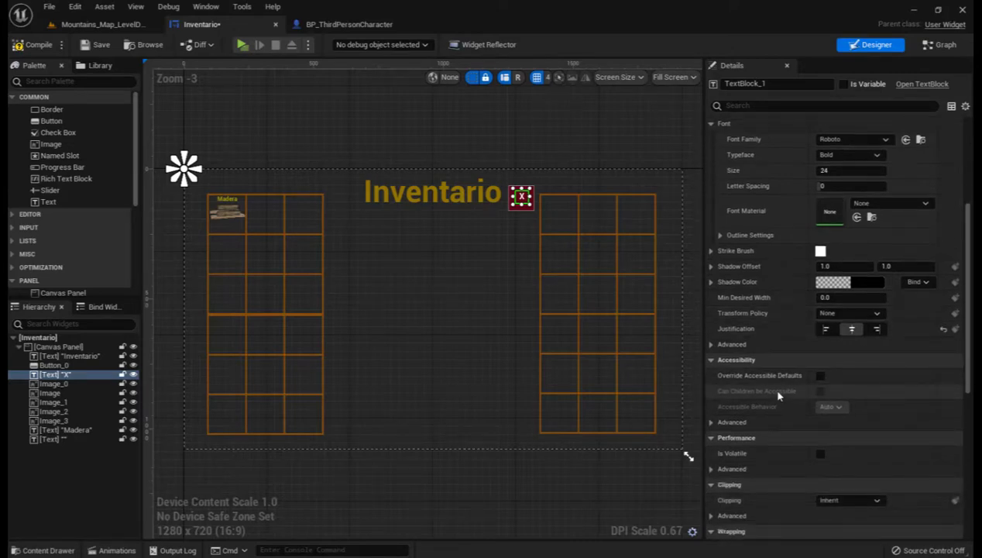
scroll(779, 395, down, 2)
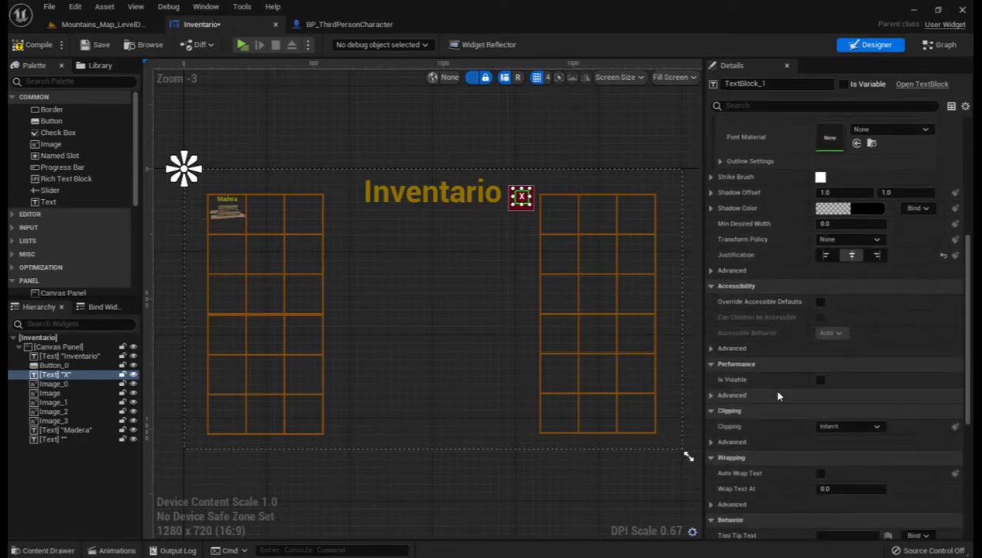
click(33, 45)
click(108, 45)
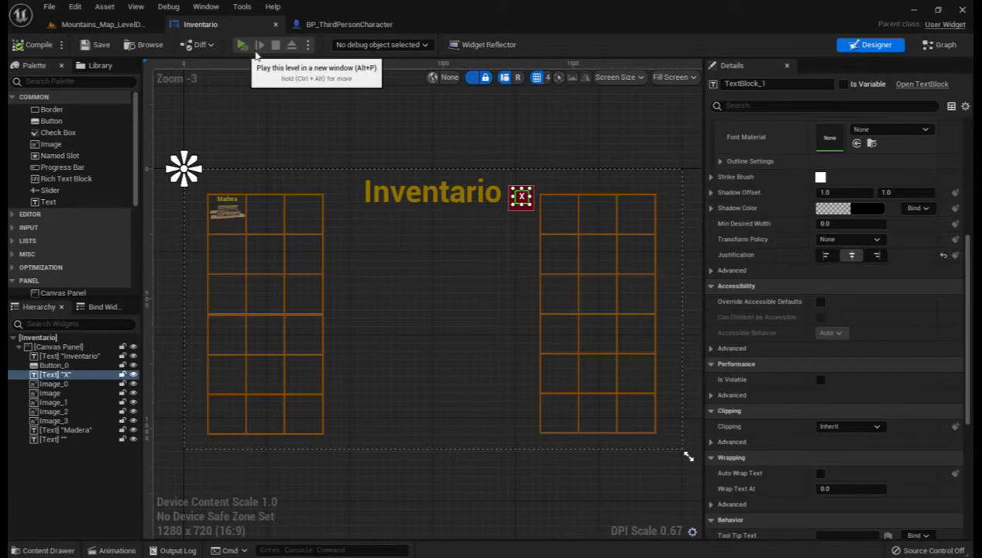
Step: Start play, walk forward, then open and close the in-game inventory screen
click(256, 53)
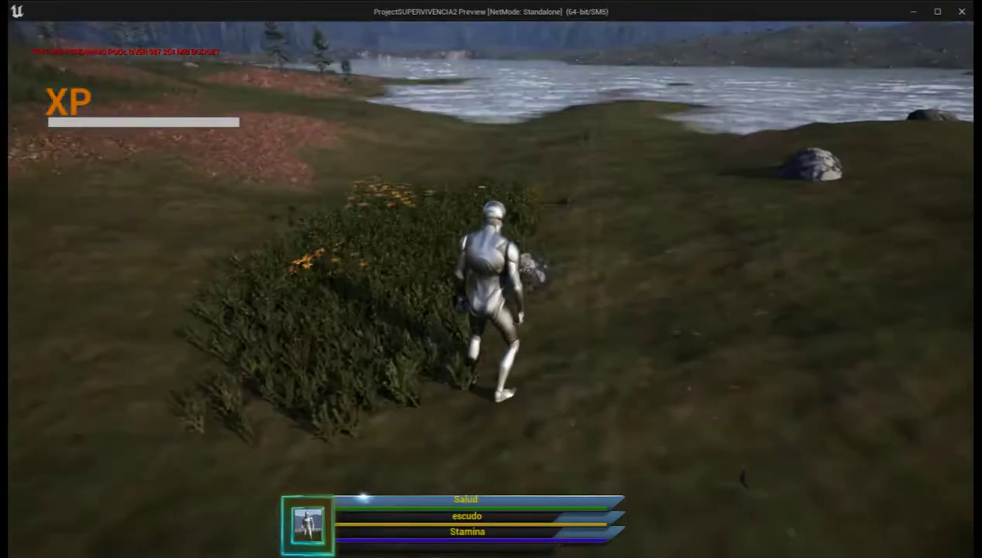
key(w)
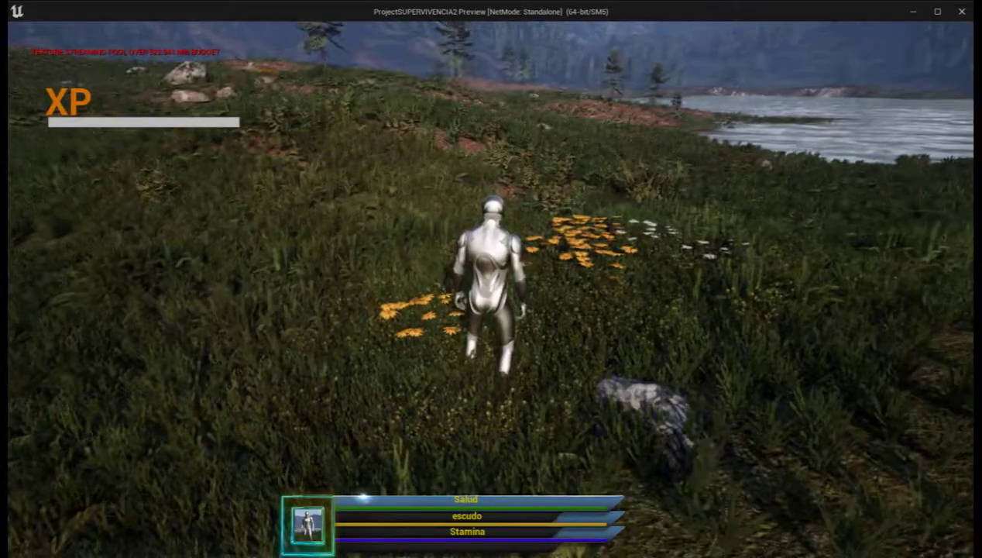
key(i)
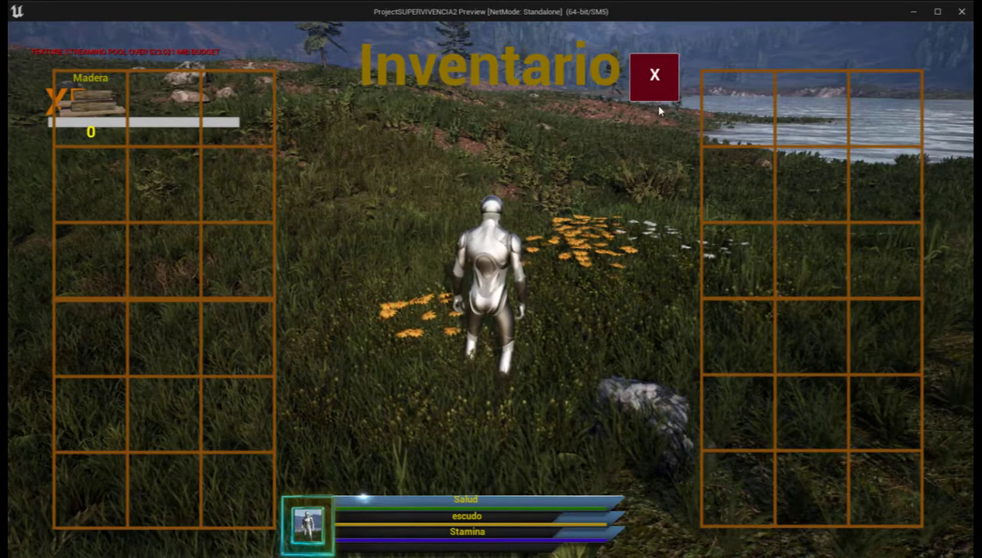
click(658, 94)
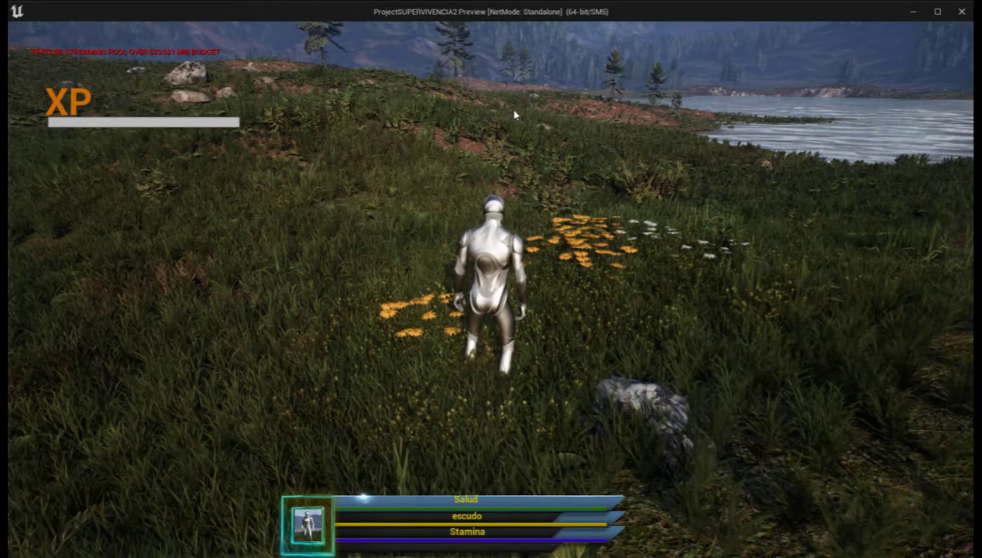
Step: Walk the character through the meadow toward the hills, then stop the preview with Esc
key(w)
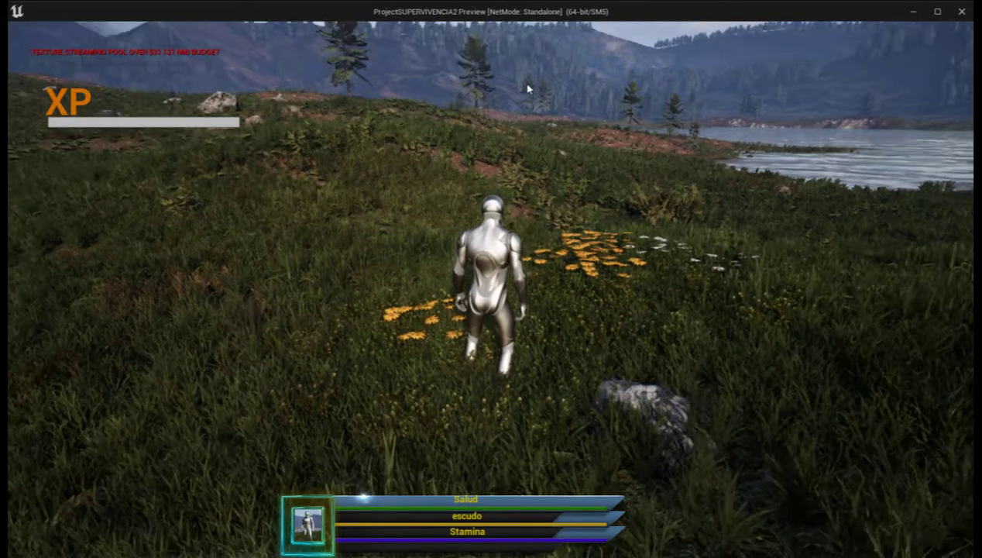
key(w)
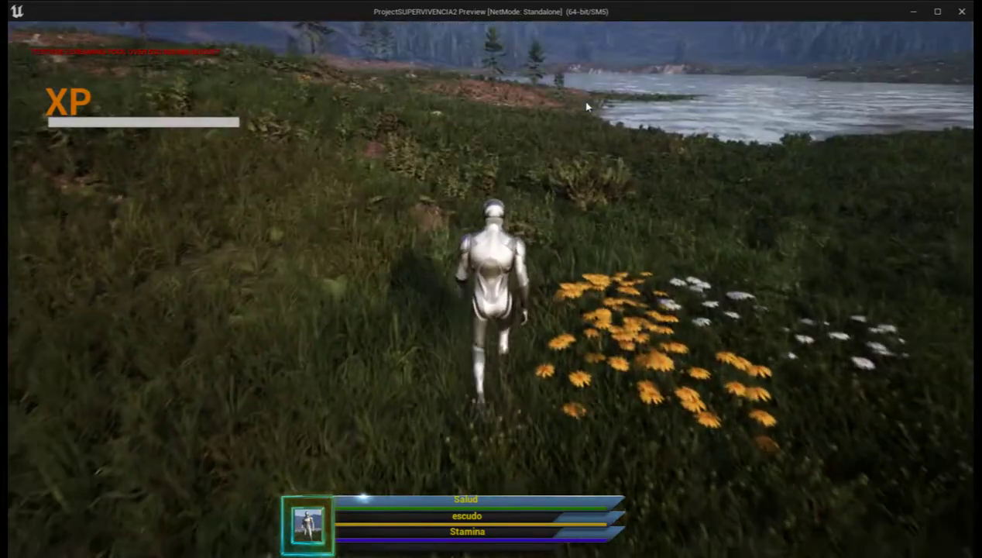
key(w)
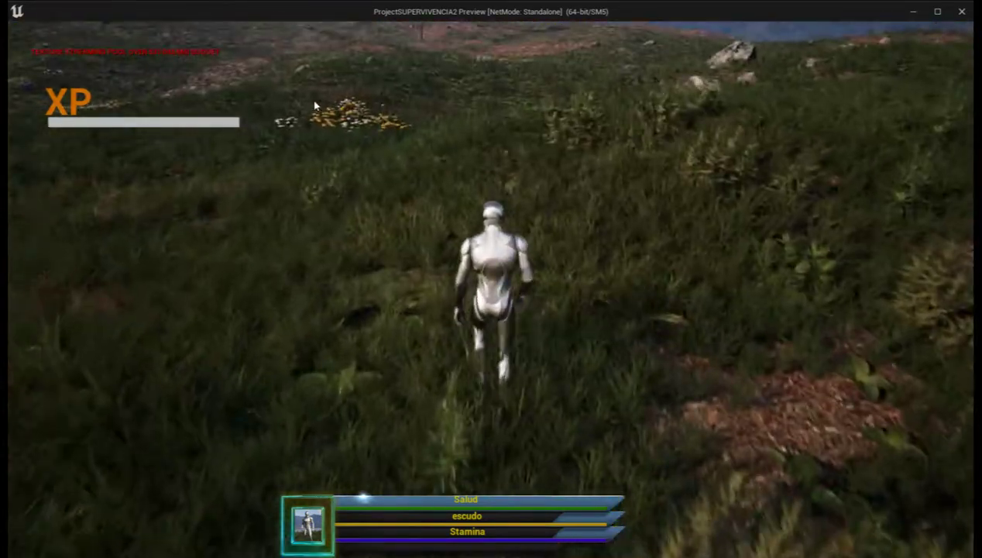
key(w)
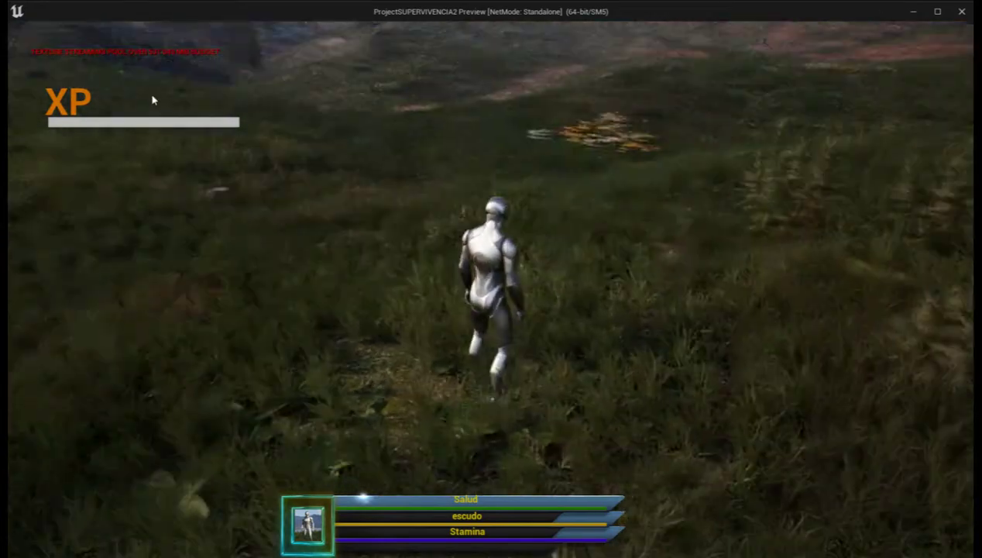
key(w)
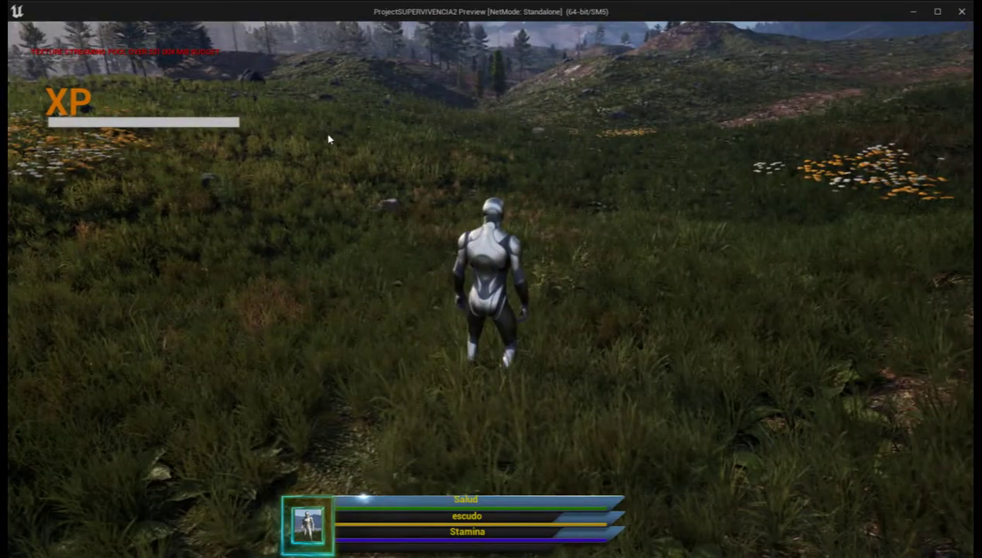
mouse_move(348, 121)
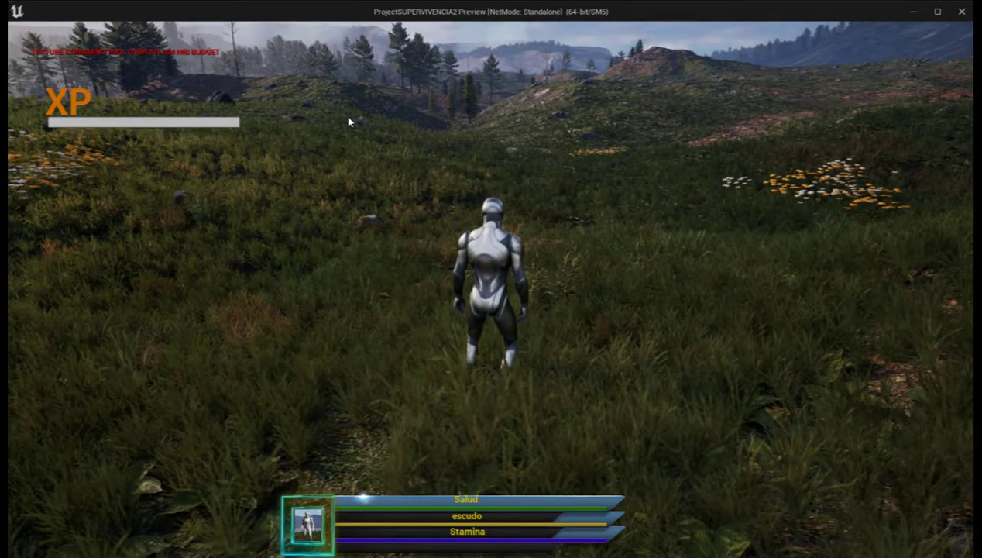
key(Escape)
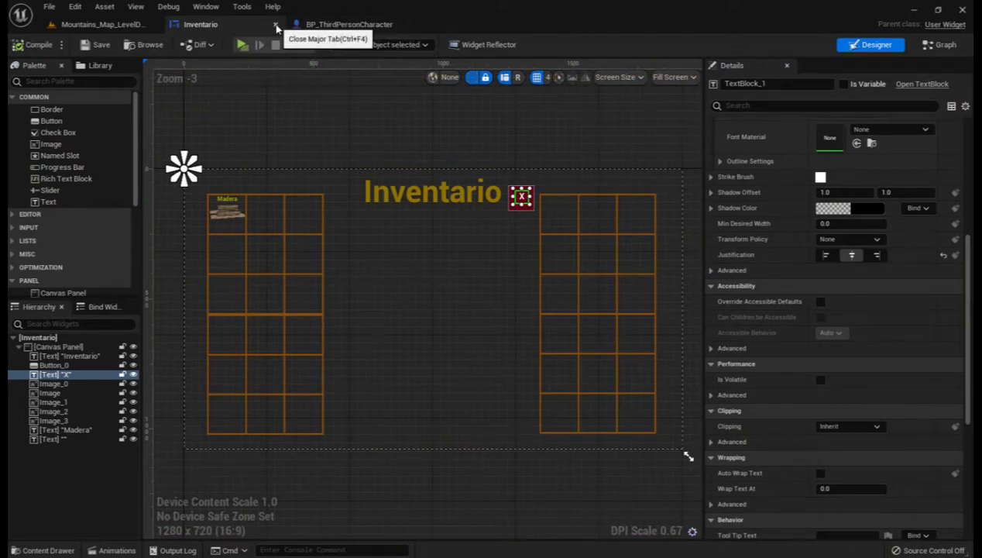
Step: Open the Madera count text's GetText_0 binding and wire its execution to the Return Node
click(228, 229)
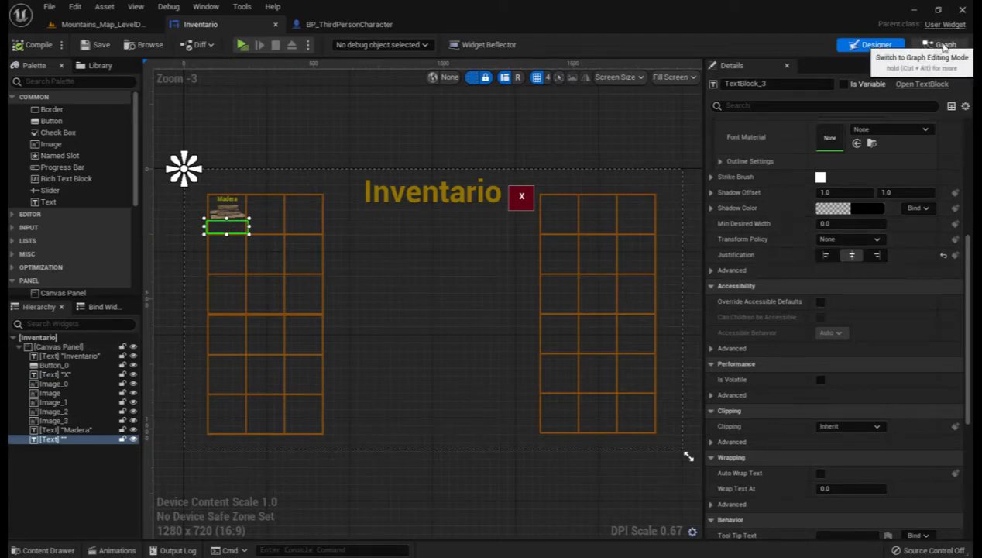
scroll(887, 283, up, 1)
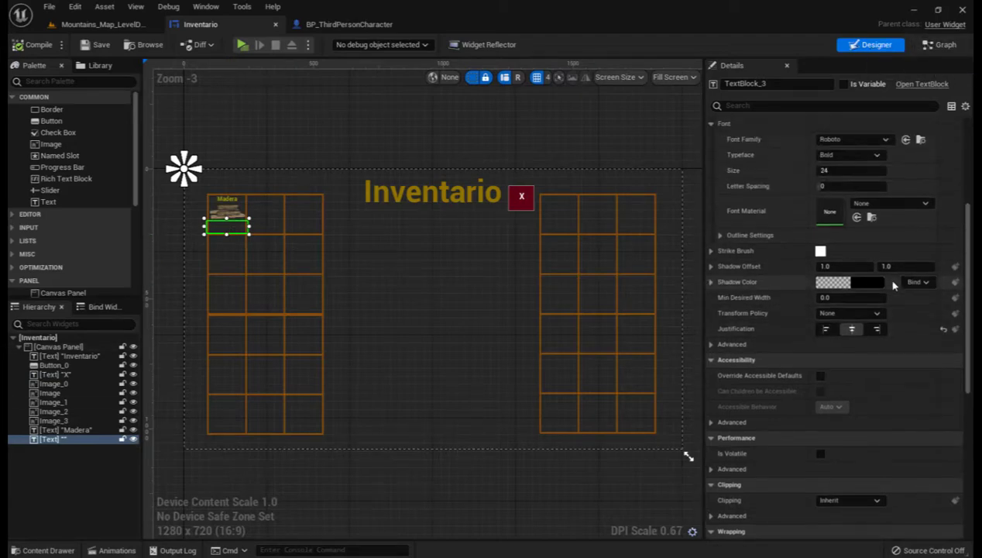
scroll(890, 280, up, 1)
scroll(895, 275, up, 1)
scroll(901, 272, up, 1)
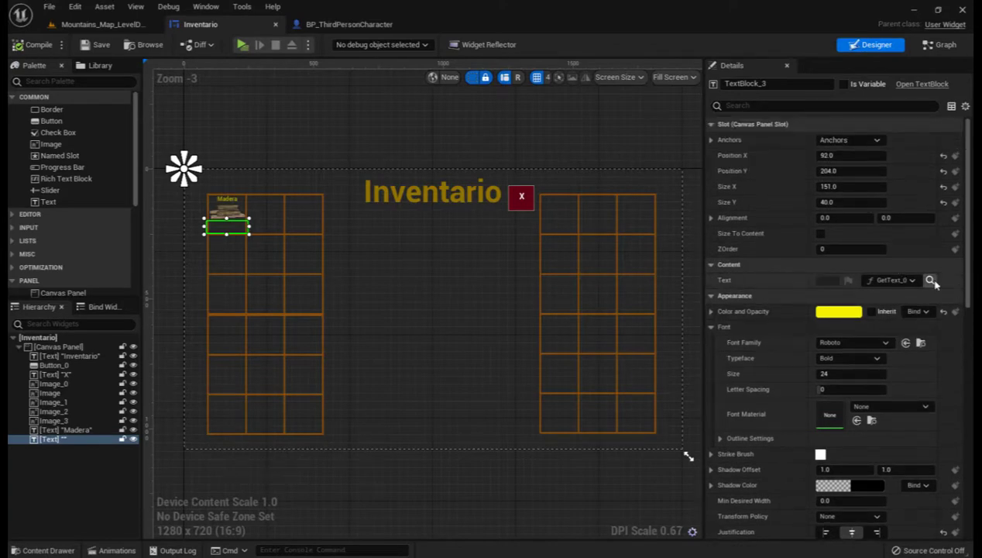
click(929, 281)
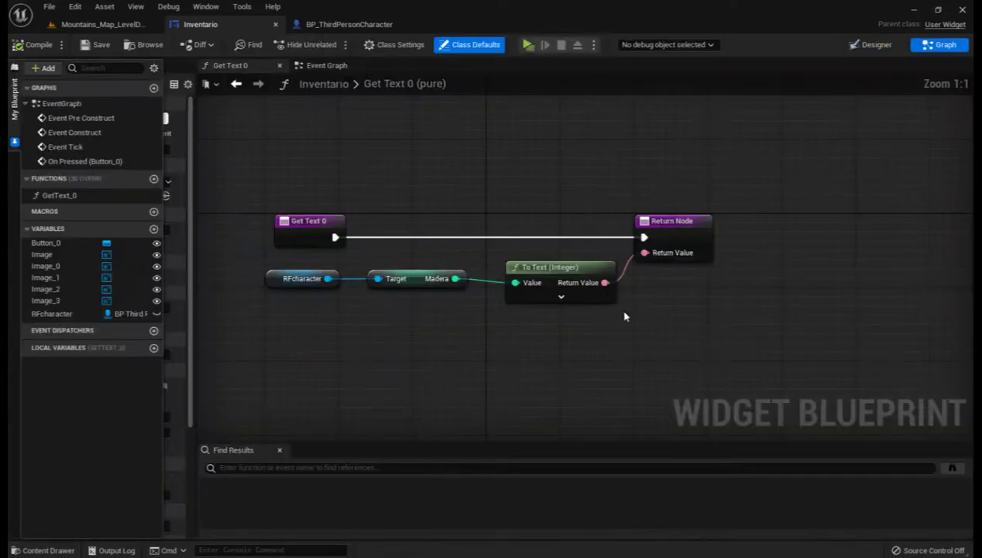
drag(628, 243, 644, 237)
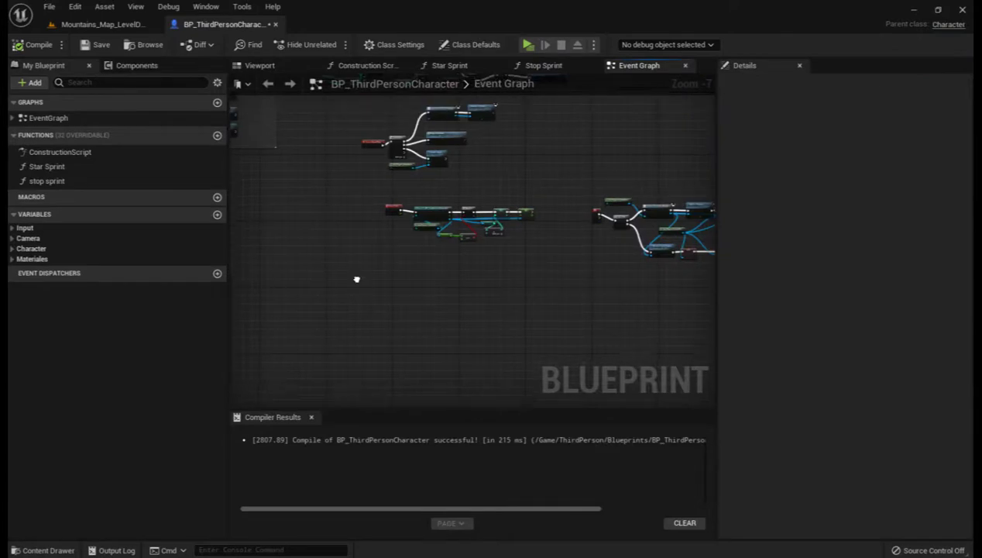
Step: Drag from Event Tick, search 'seq', and place a Sequence node ahead of the Cast chain
right_drag(356, 278, 365, 261)
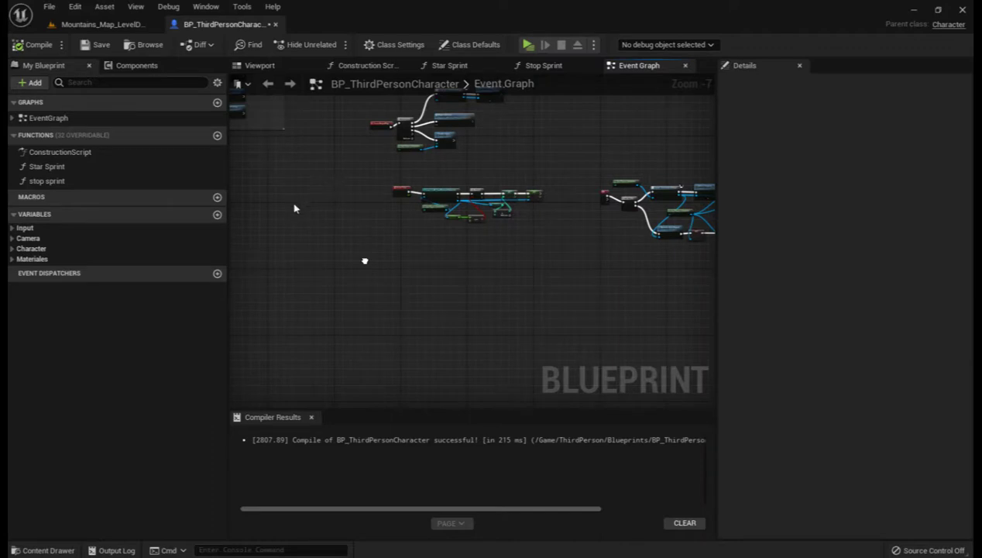
scroll(330, 216, up, 3)
drag(313, 205, 339, 209)
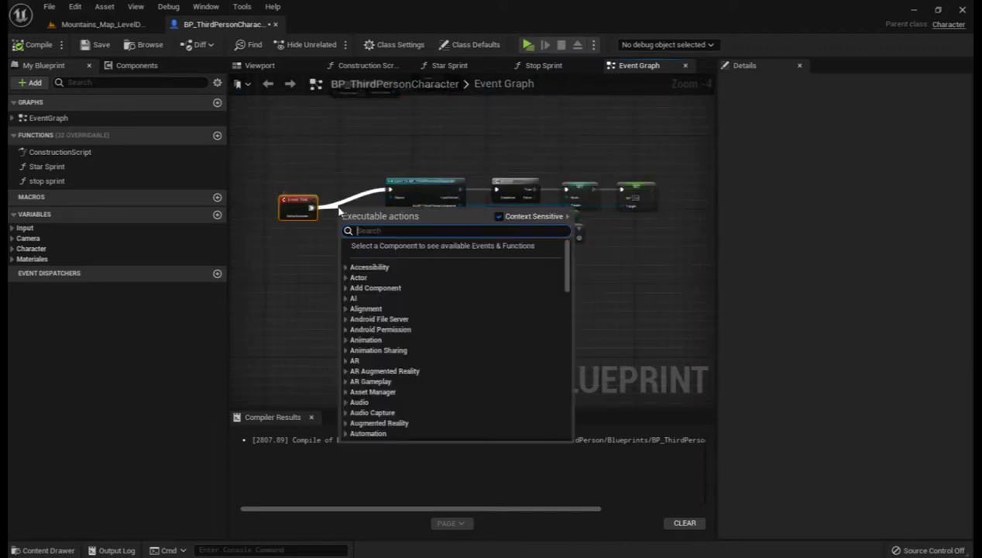
text(seq)
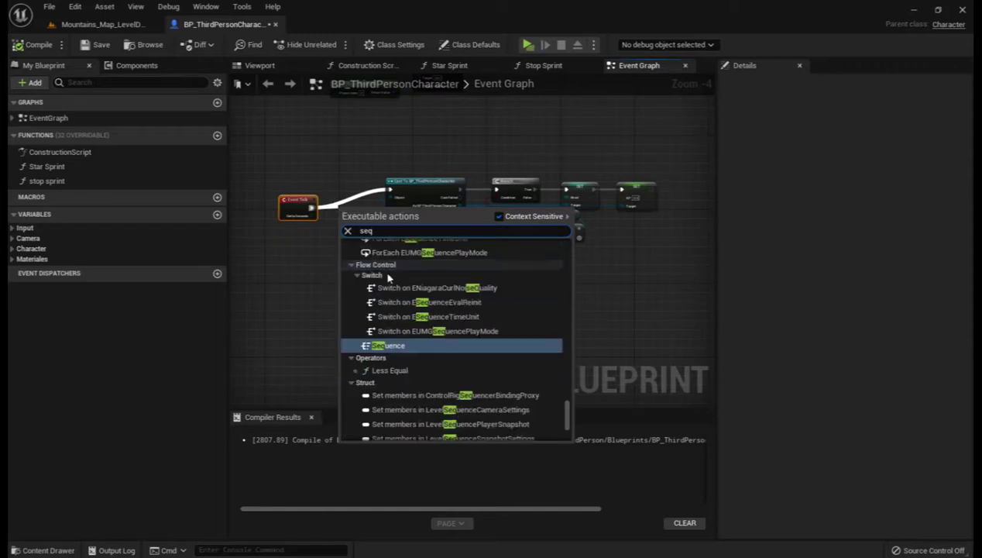
click(389, 345)
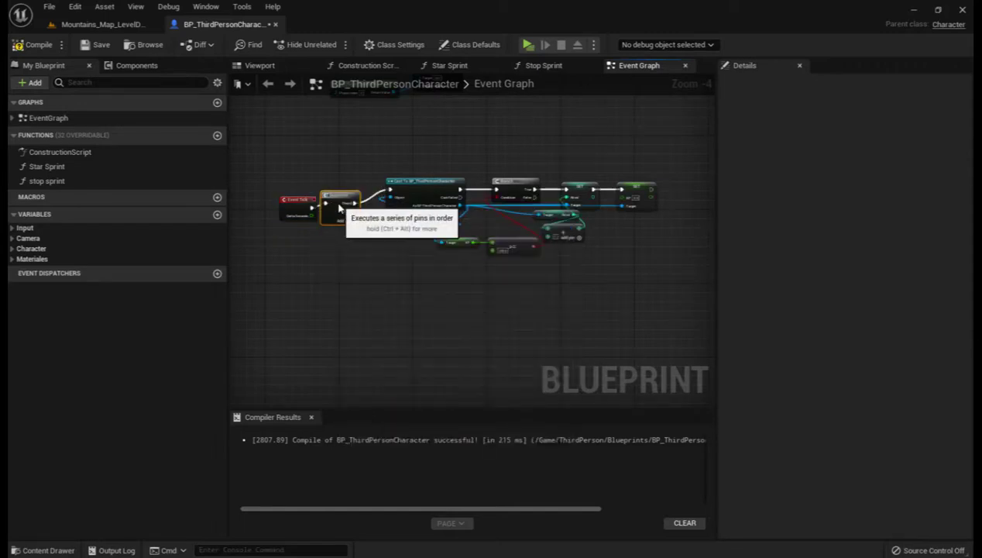
drag(338, 207, 344, 212)
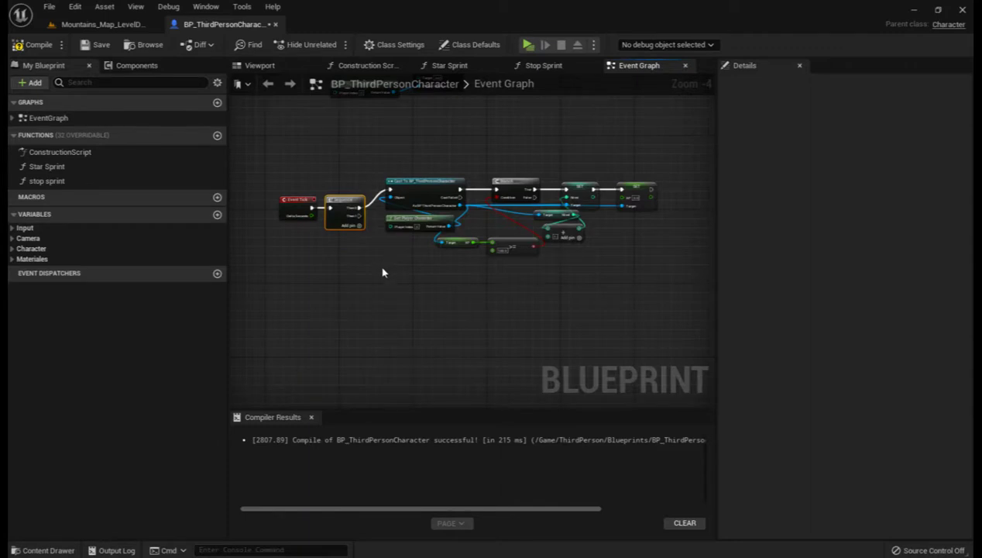
right_drag(382, 273, 399, 241)
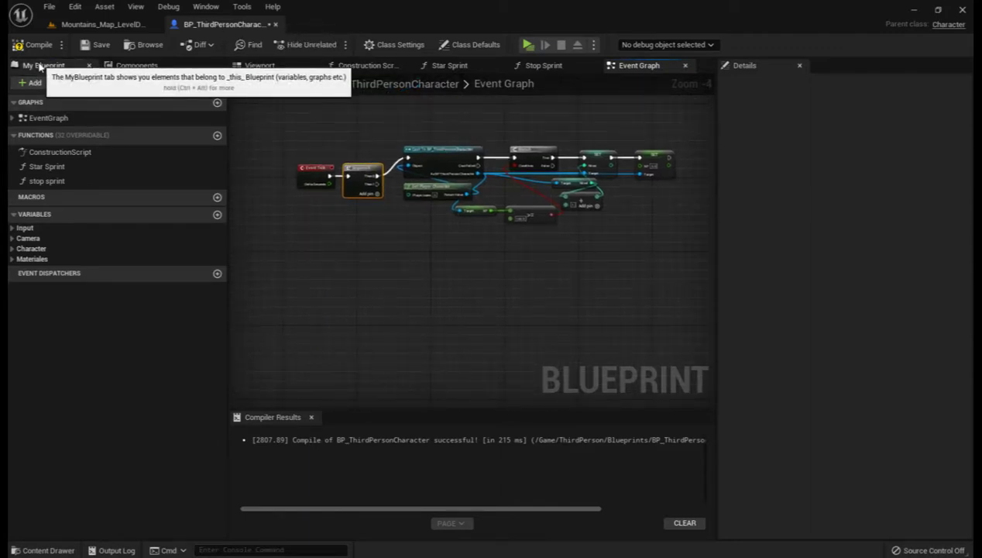
Step: Change the Escudo variable's type to Float, with a default value of 100.0
click(12, 249)
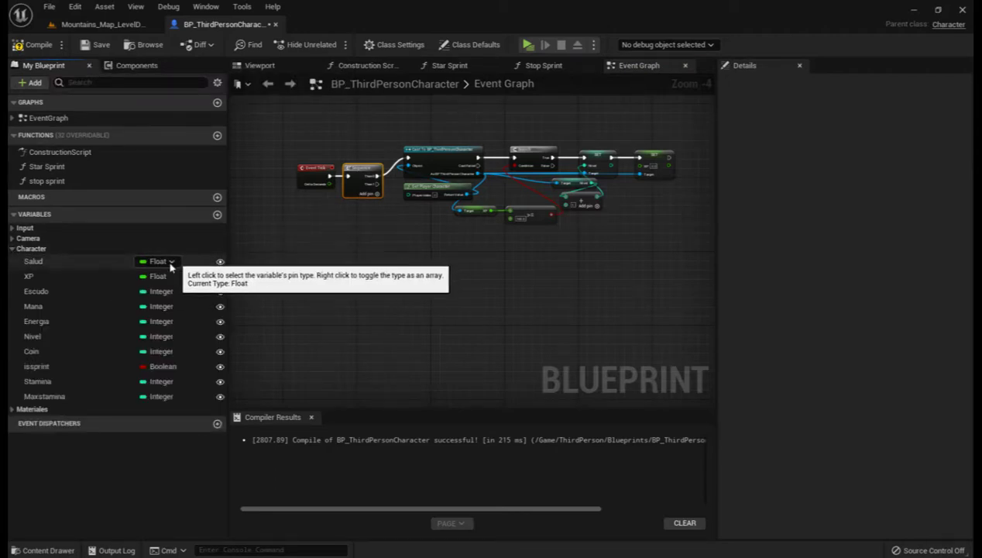
click(120, 295)
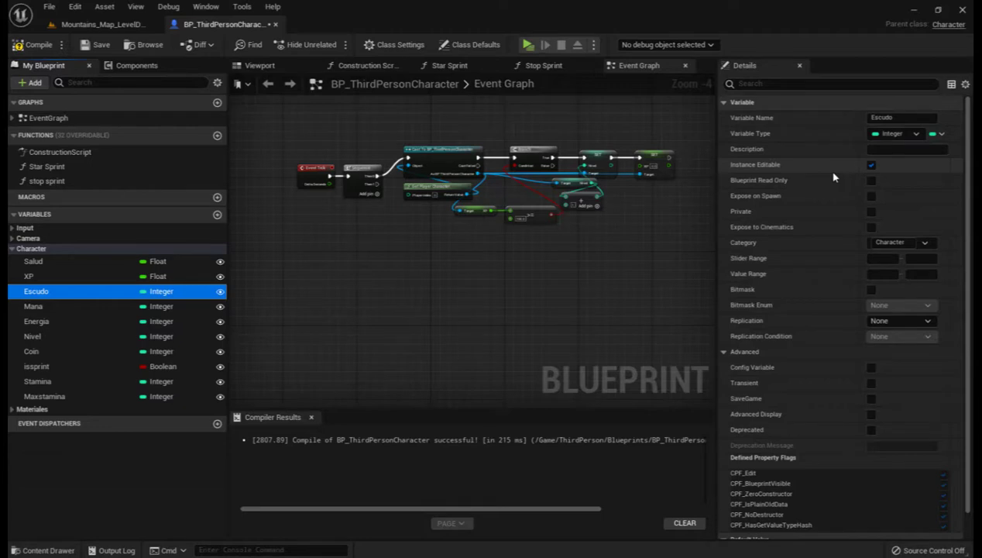
click(894, 134)
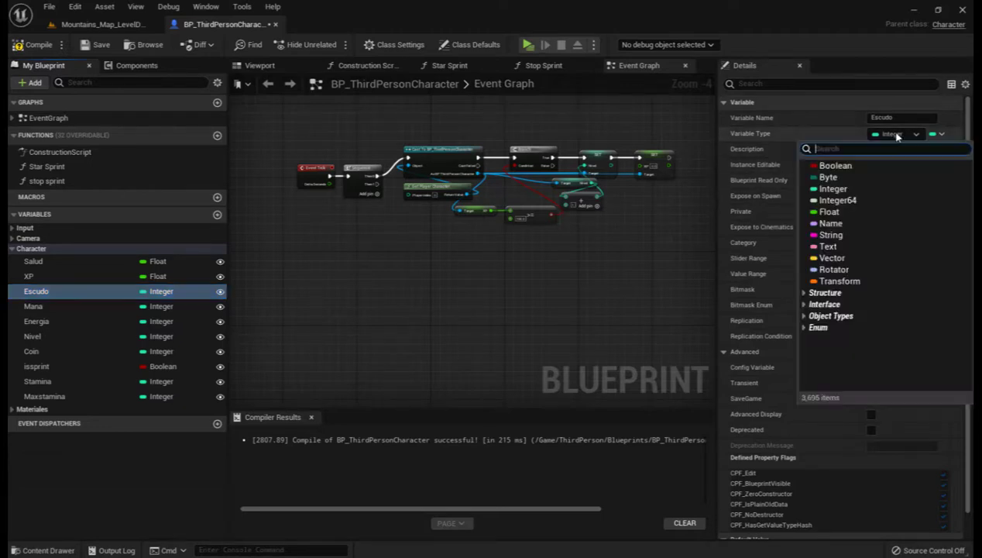
click(829, 212)
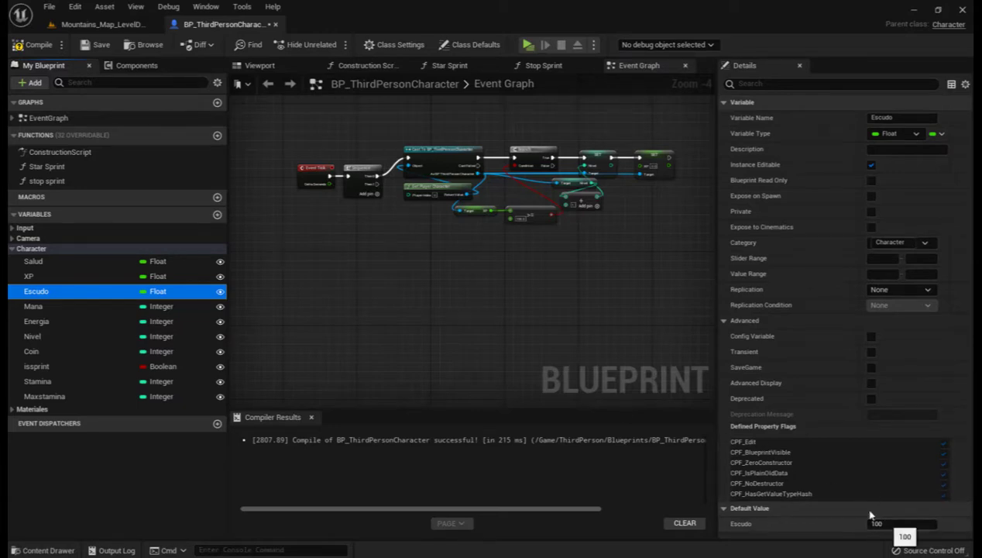
Step: Compile and save BP_ThirdPersonCharacter
click(37, 45)
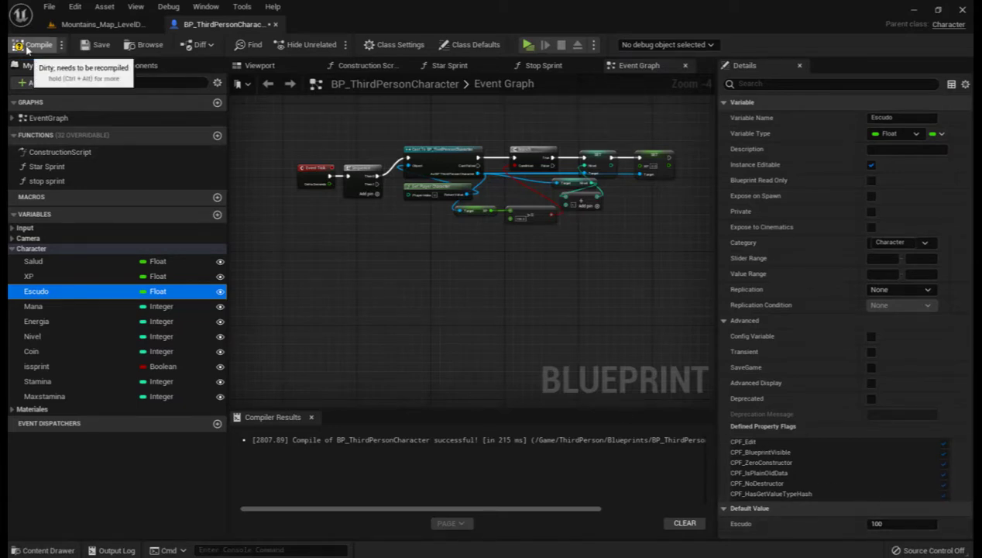
click(92, 44)
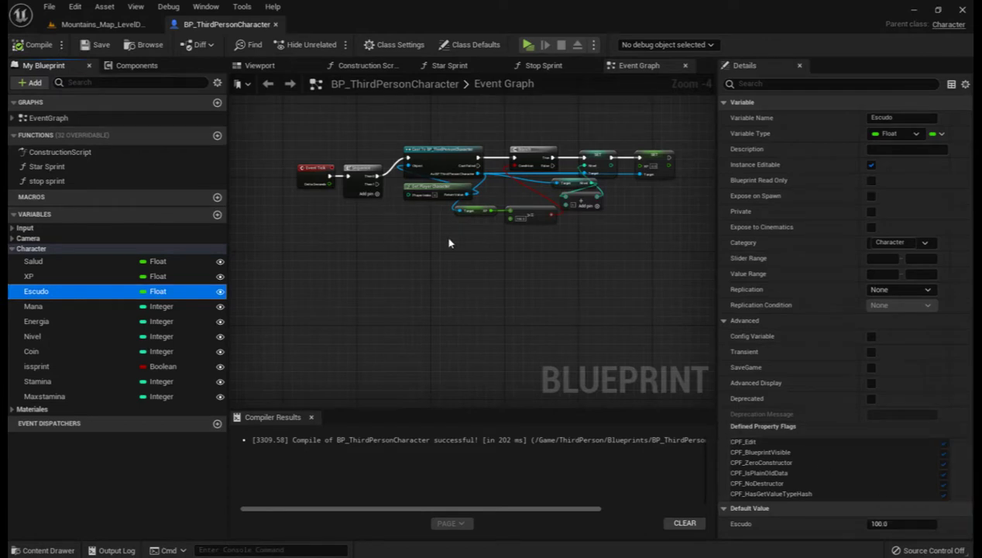
right_drag(449, 238, 525, 236)
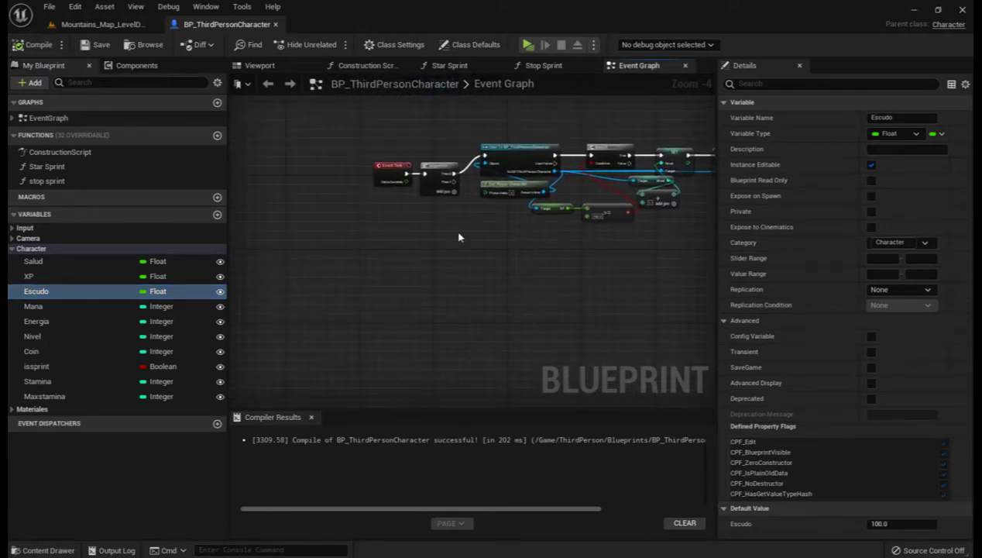
scroll(453, 232, up, 1)
right_drag(439, 237, 352, 261)
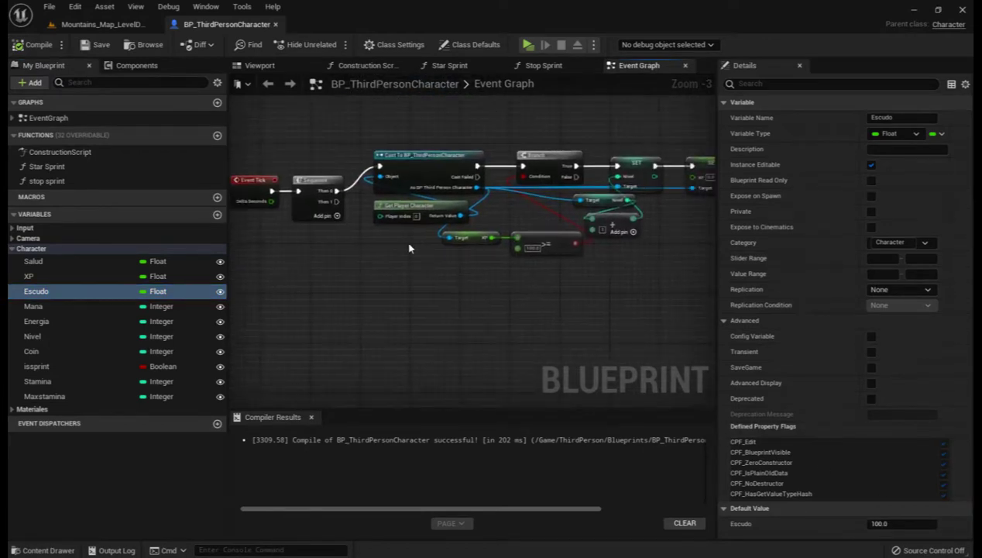
Step: Frame the graph, cancel the Then 1 action menu, and marquee-select the Cast To and Get Player Character nodes
drag(714, 207, 879, 221)
right_drag(477, 290, 509, 282)
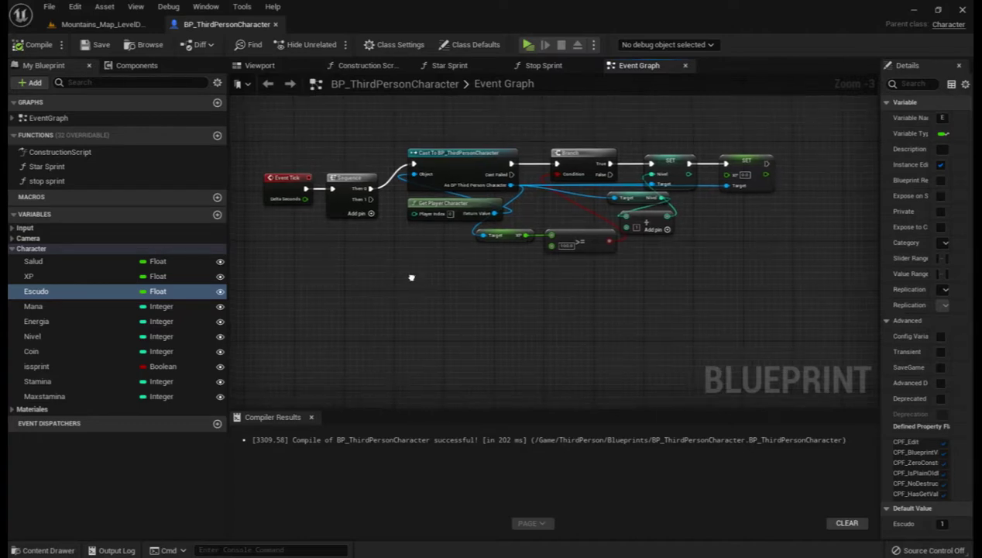
right_drag(410, 276, 416, 285)
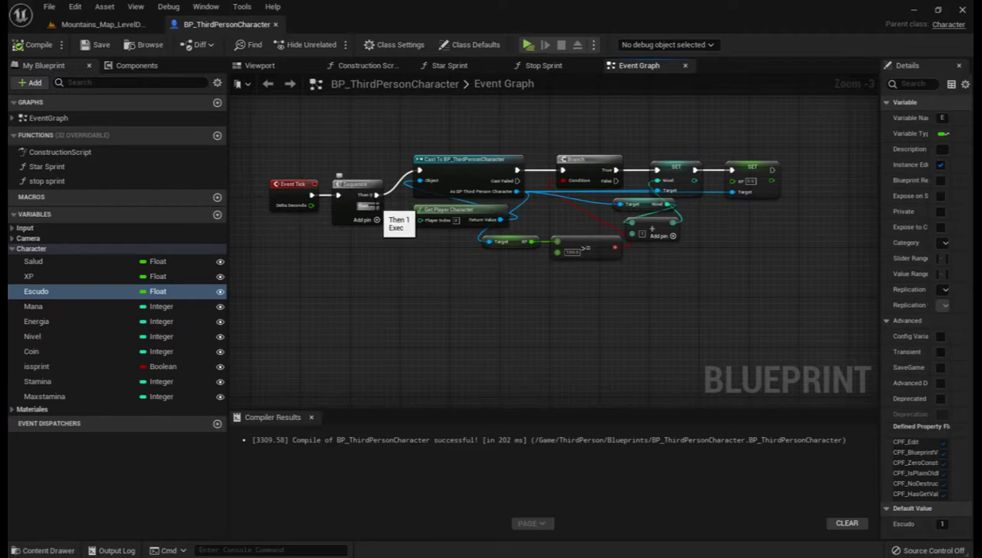
drag(376, 206, 421, 323)
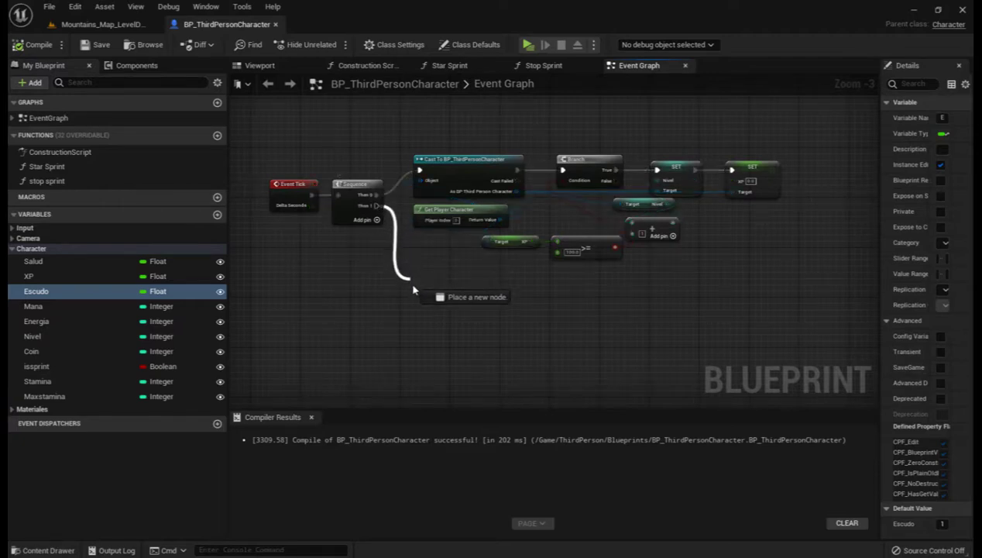
drag(421, 324, 418, 323)
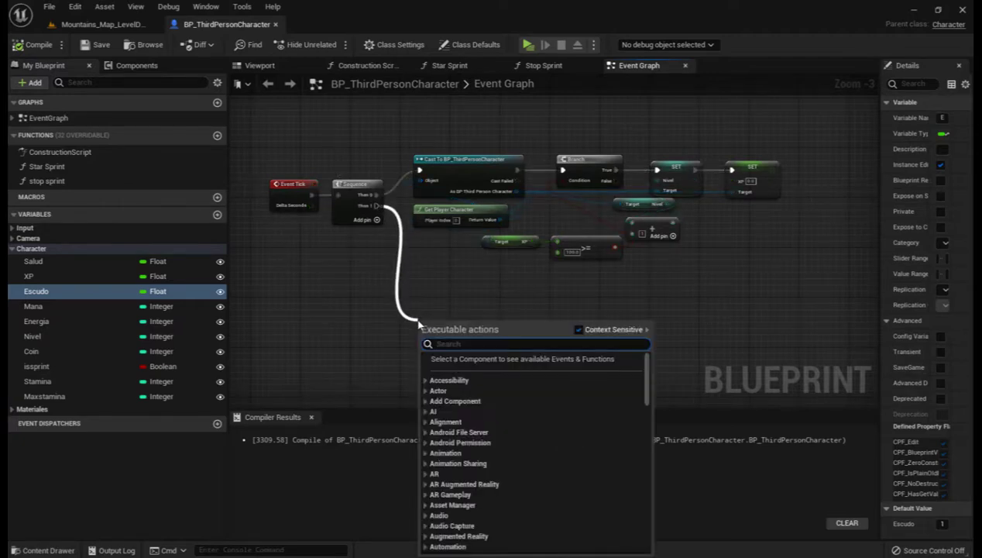
click(320, 302)
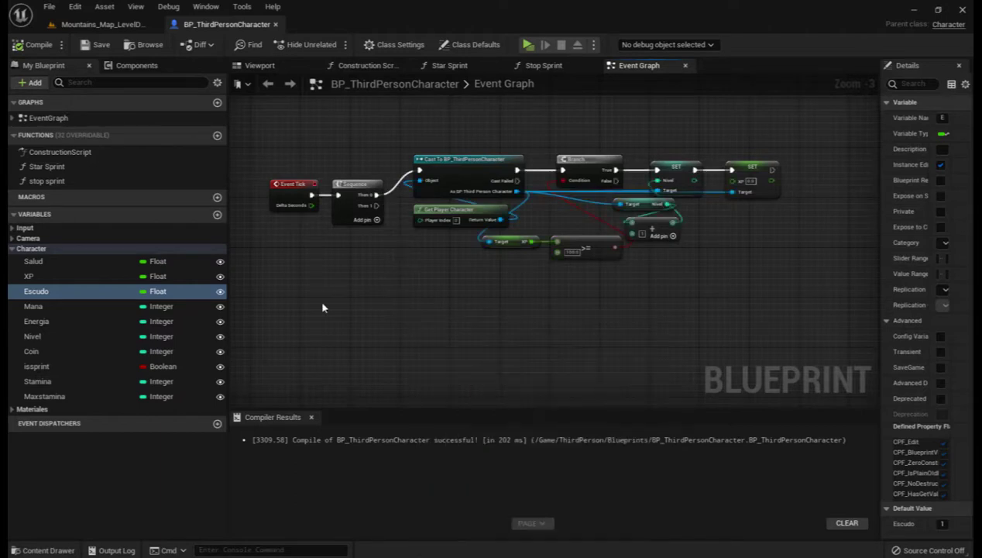
drag(441, 129, 439, 255)
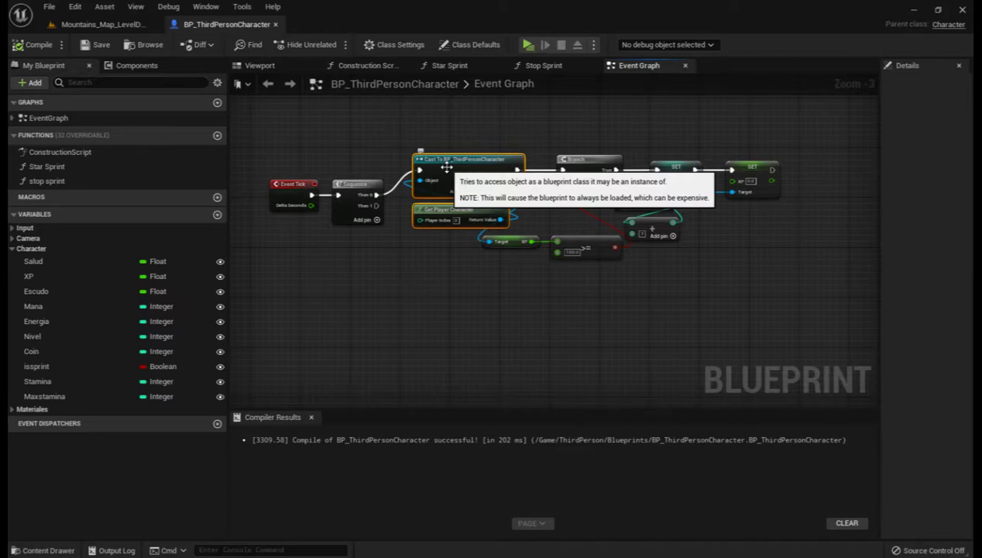
Step: Duplicate the Cast To and Get Player Character nodes below and drive the copy from Sequence Then 1
key(ctrl+d)
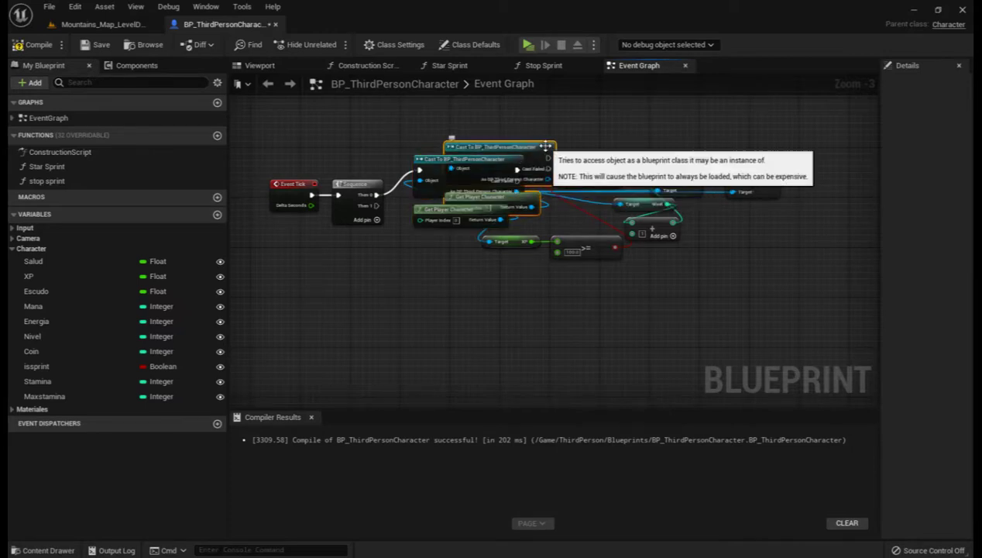
drag(546, 145, 506, 308)
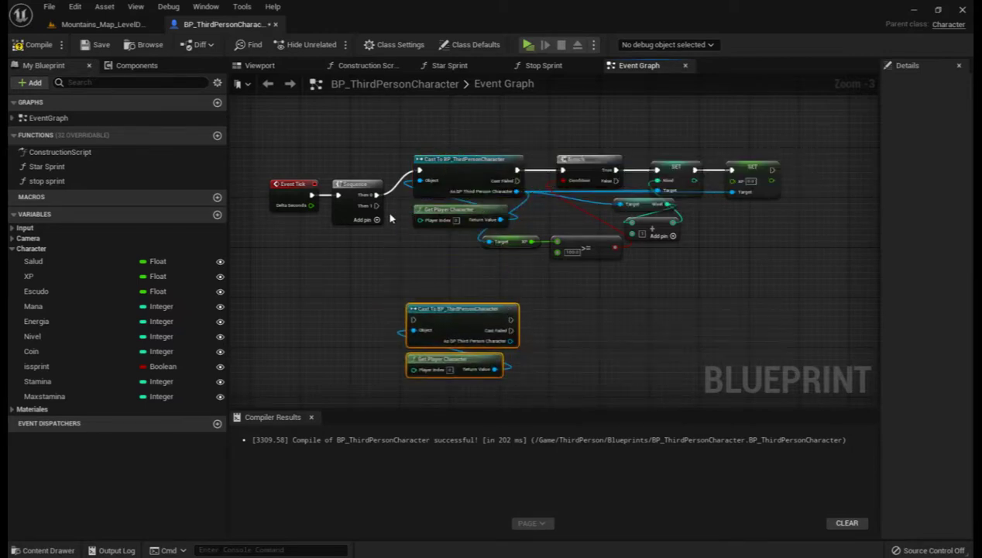
drag(377, 205, 416, 325)
right_drag(638, 336, 491, 263)
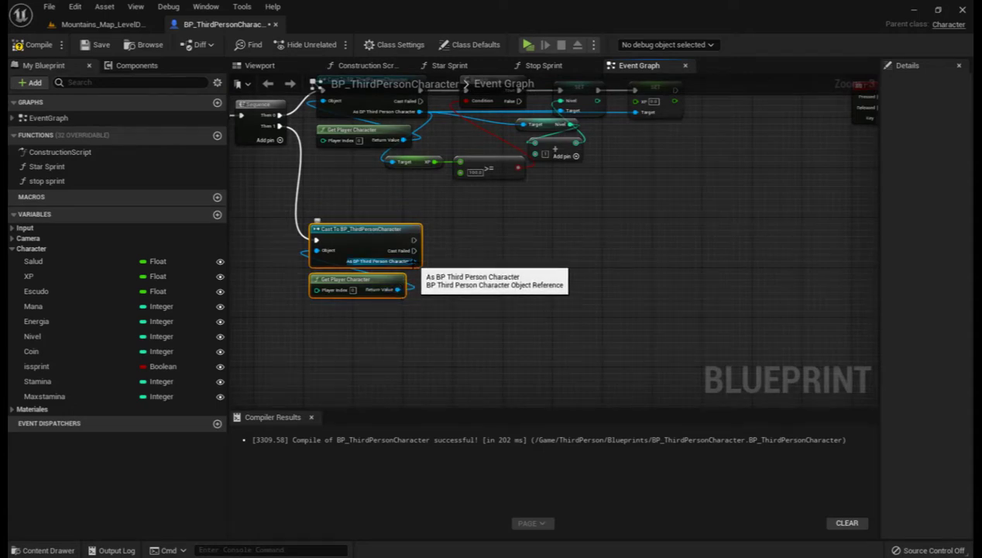
Step: Pull Get Escudo and Get Salud getters off the duplicate cast's As BP Third Person Character pin
drag(413, 261, 441, 327)
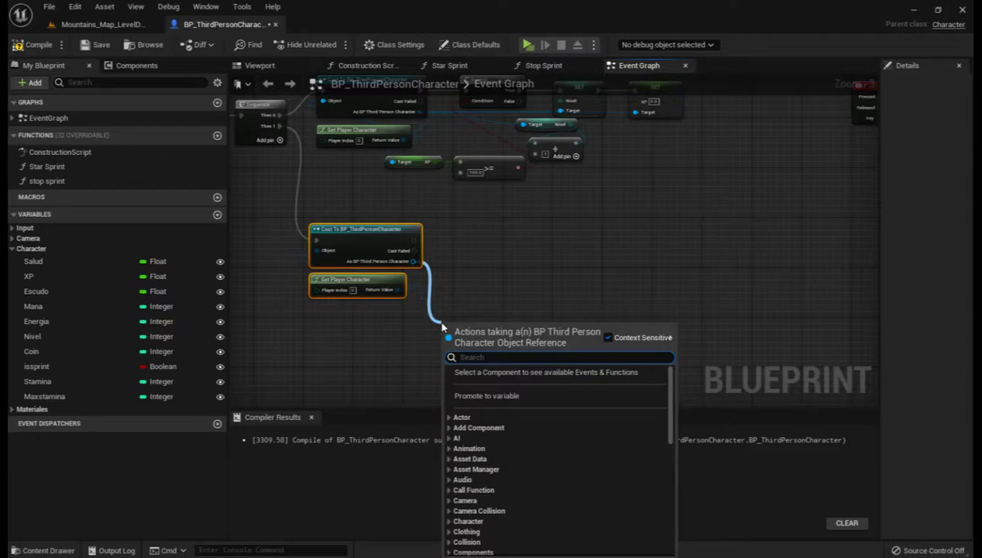
text(esc)
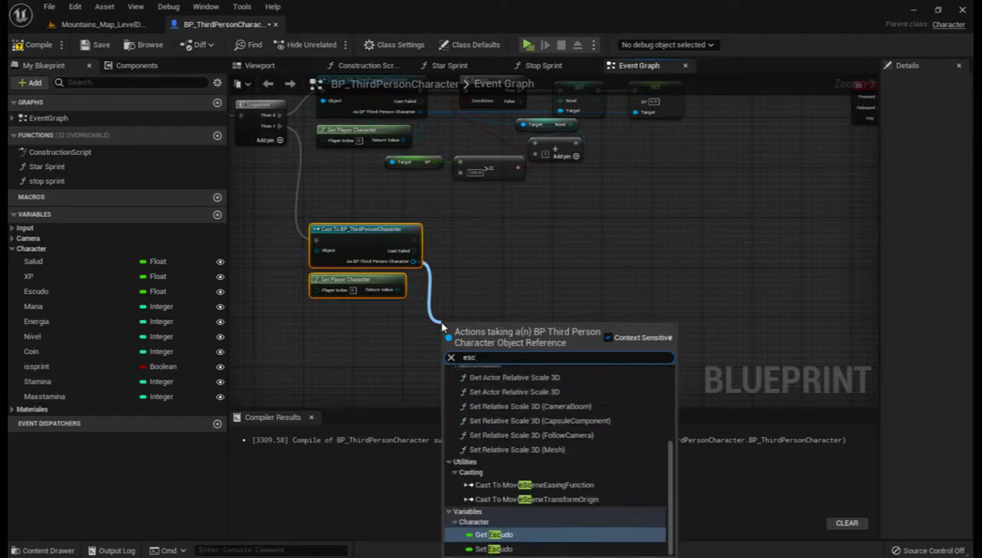
text(u)
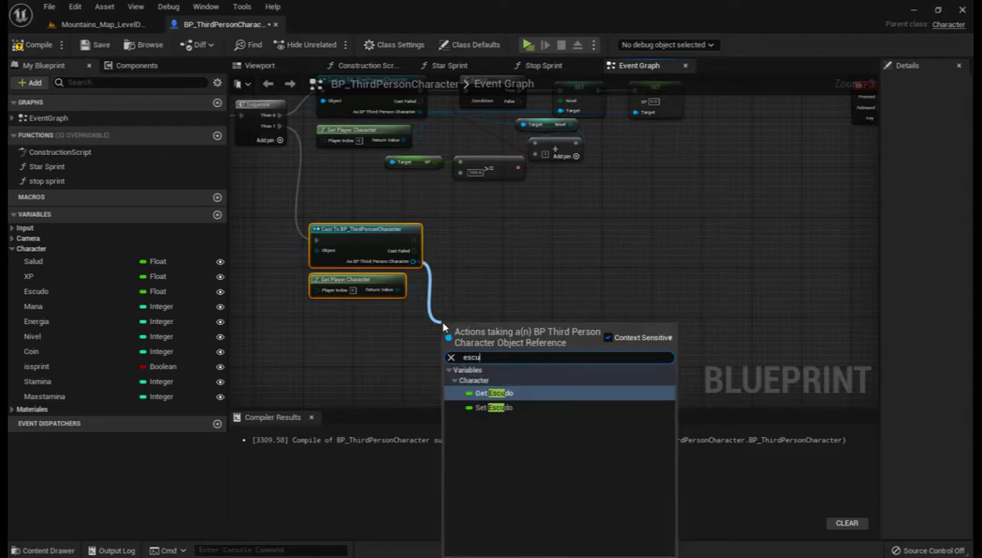
click(494, 393)
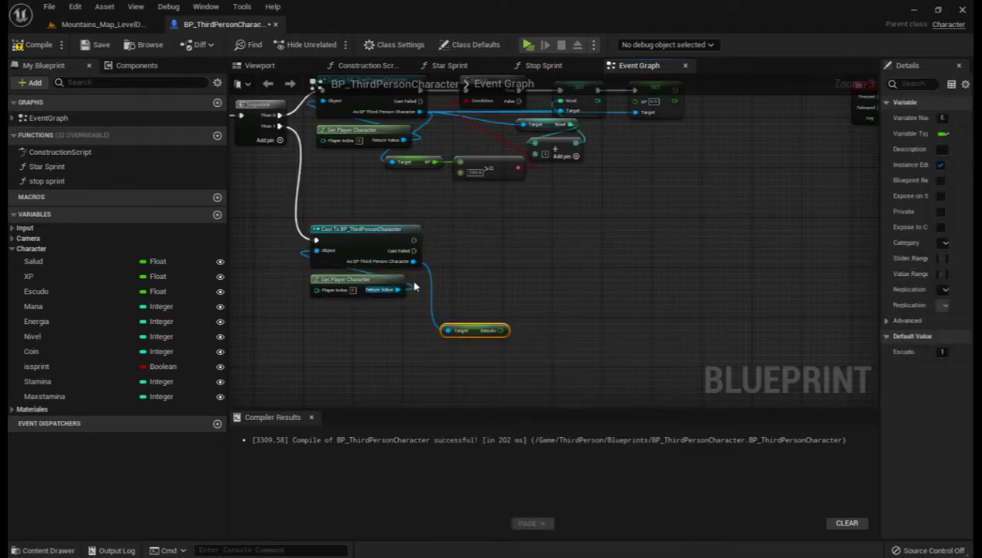
mouse_move(413, 261)
mouse_down()
mouse_move(451, 280)
mouse_move(439, 251)
mouse_up()
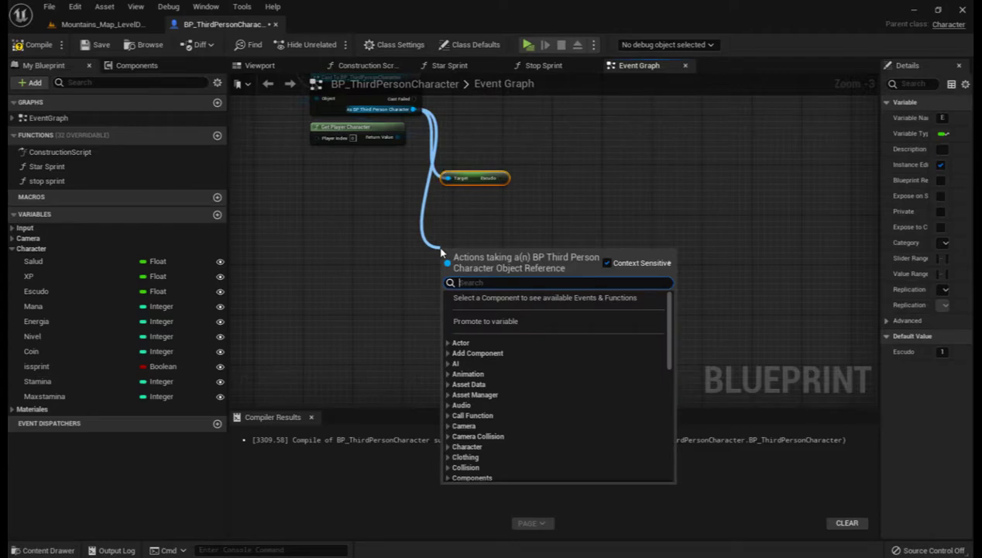
text(sa)
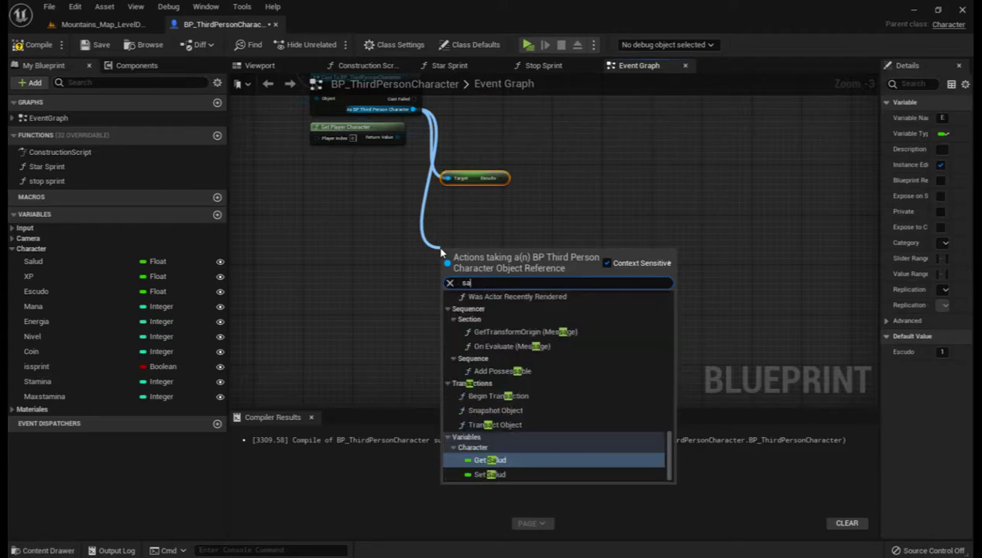
text(l)
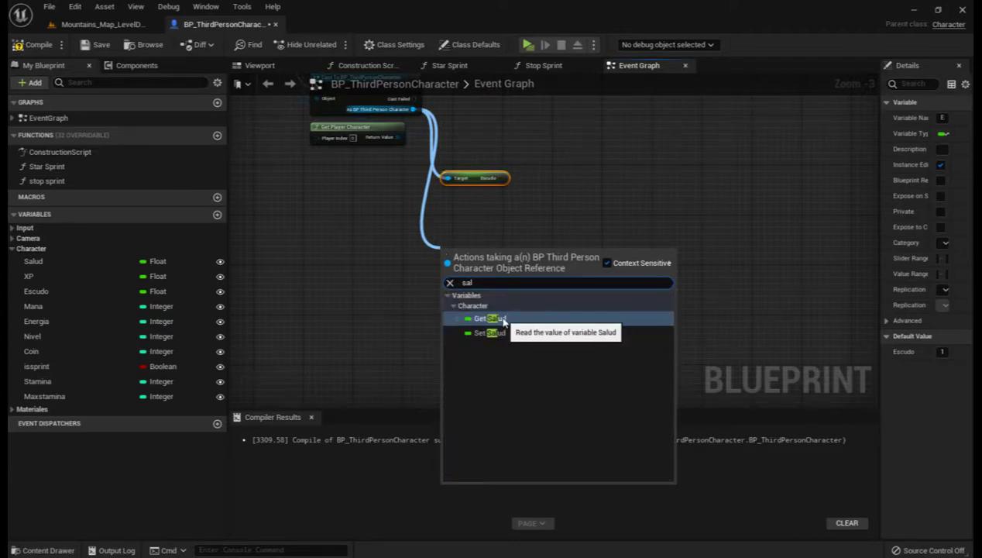
click(502, 323)
right_drag(532, 240, 467, 339)
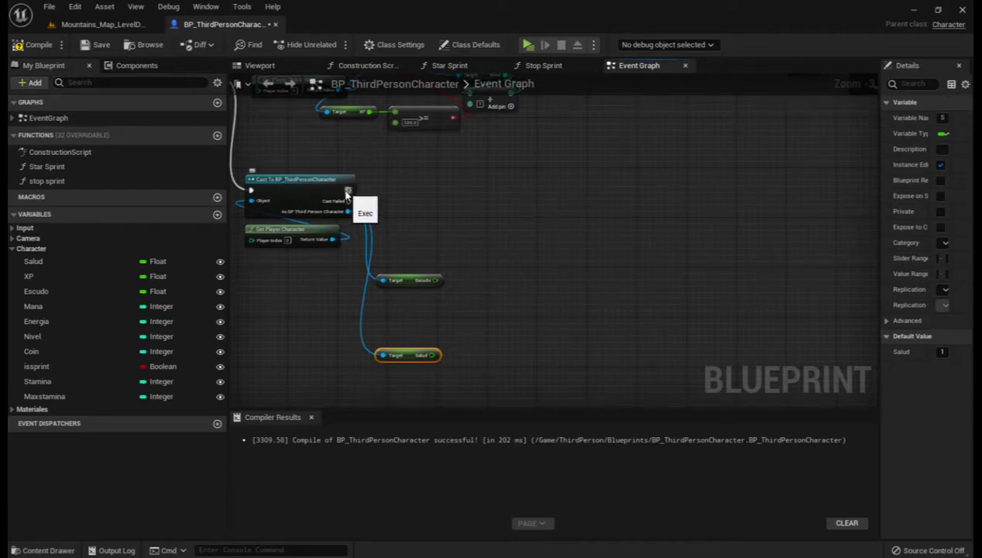
Step: Add a Delay with Duration 1.0 after the duplicate cast's success output
drag(349, 190, 378, 196)
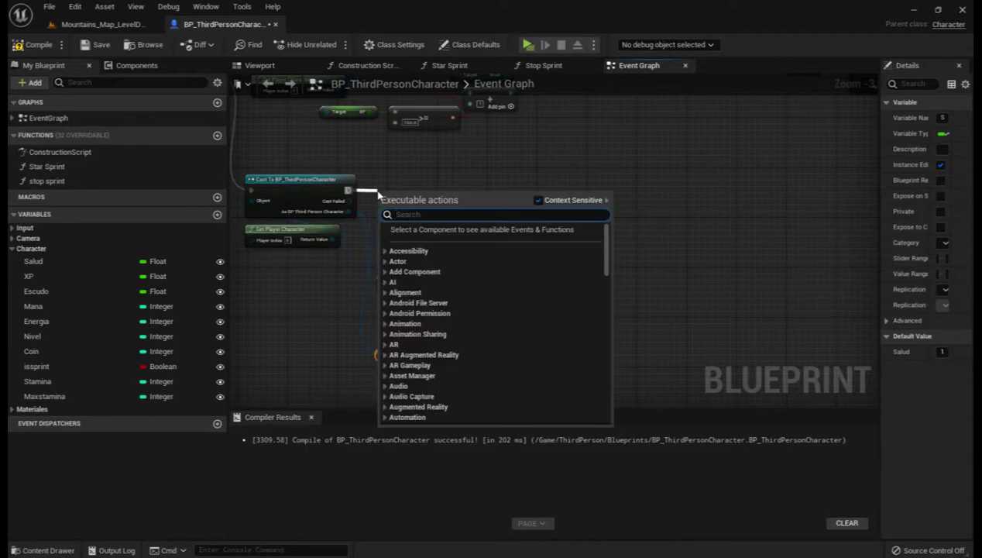
text(dela)
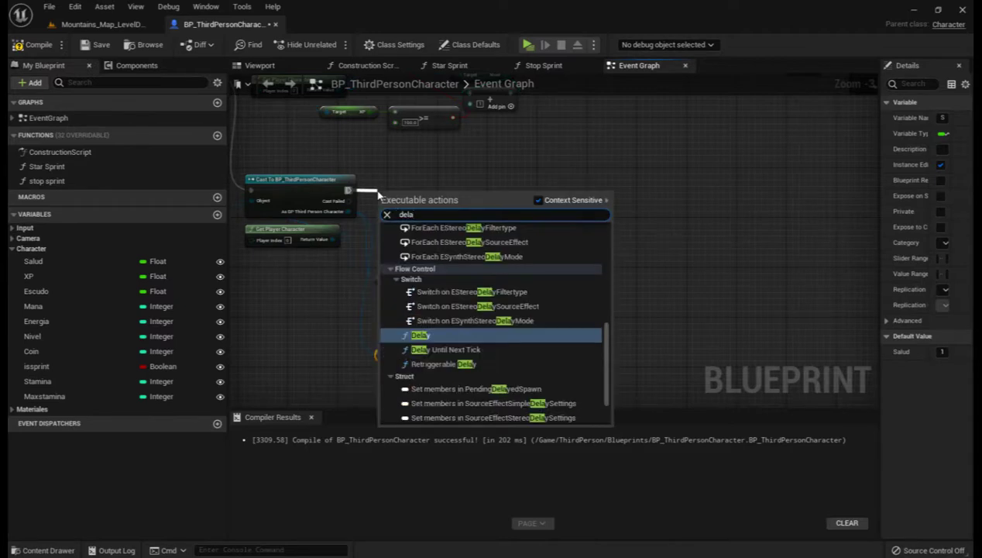
click(419, 335)
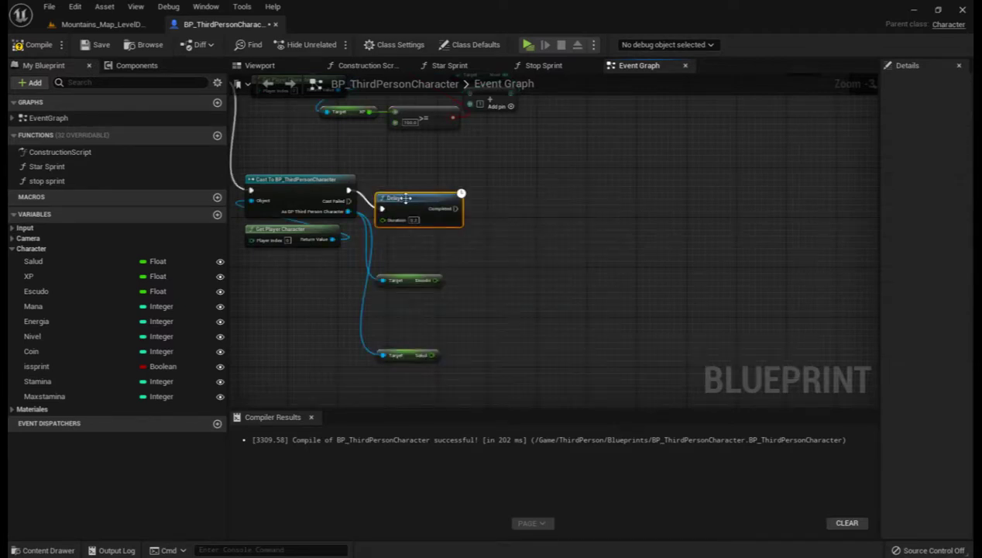
drag(406, 200, 404, 187)
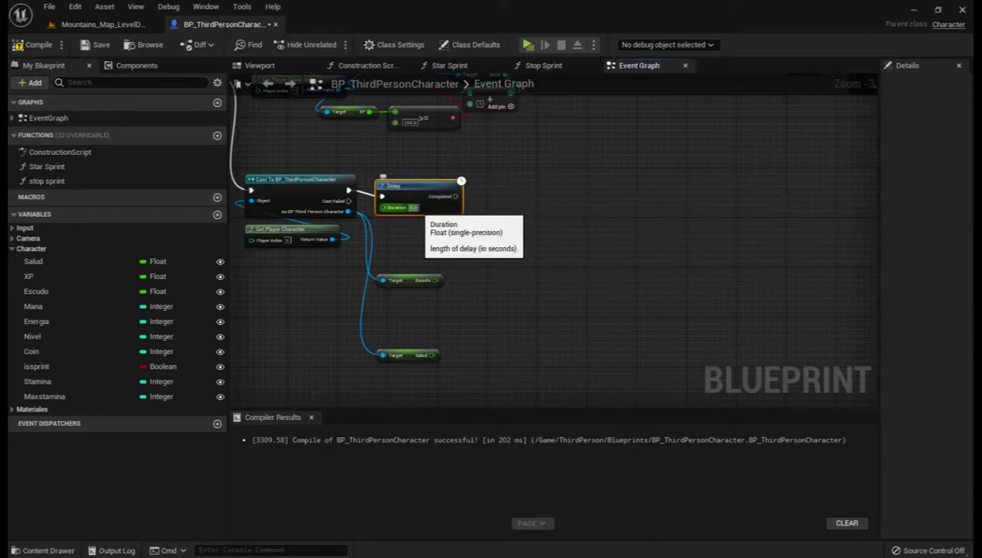
click(413, 208)
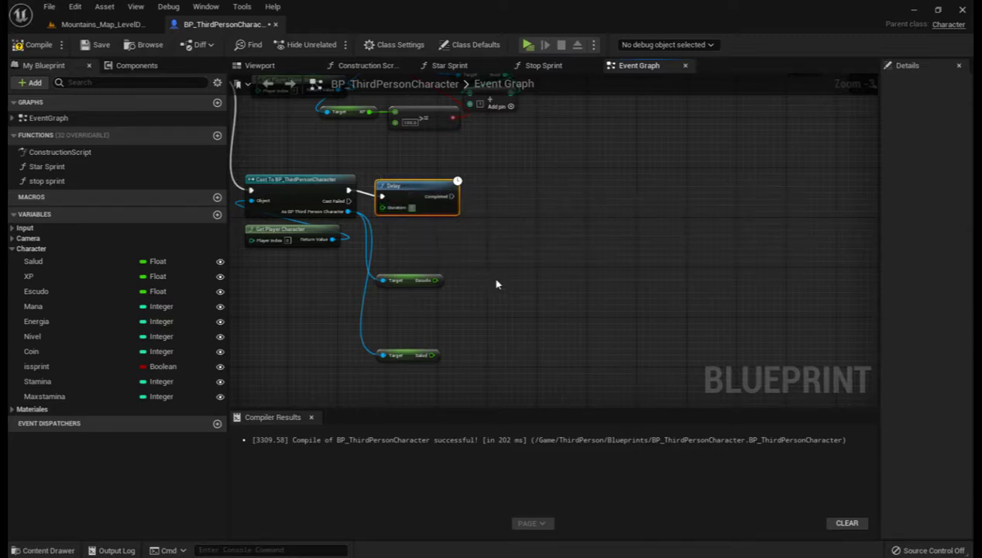
right_drag(490, 282, 448, 286)
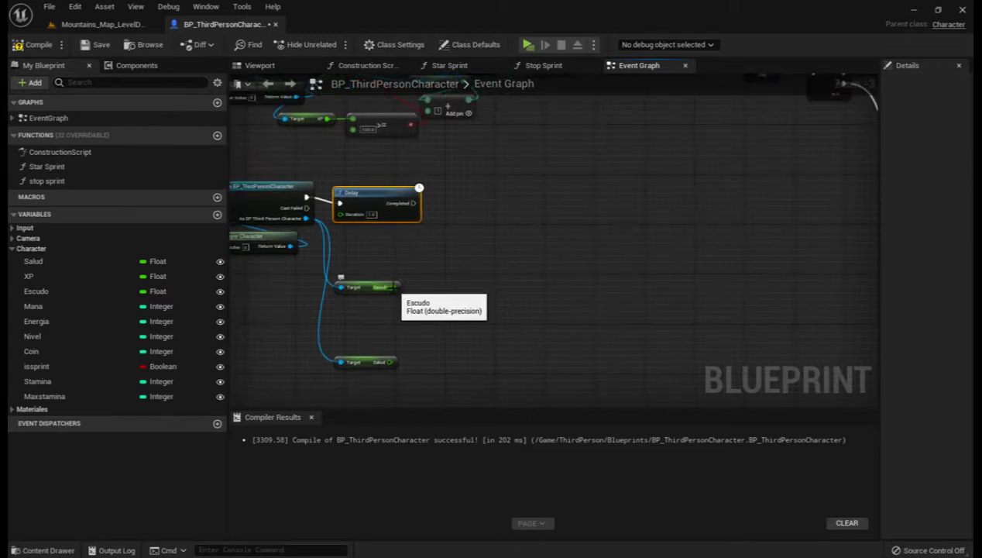
drag(392, 288, 425, 271)
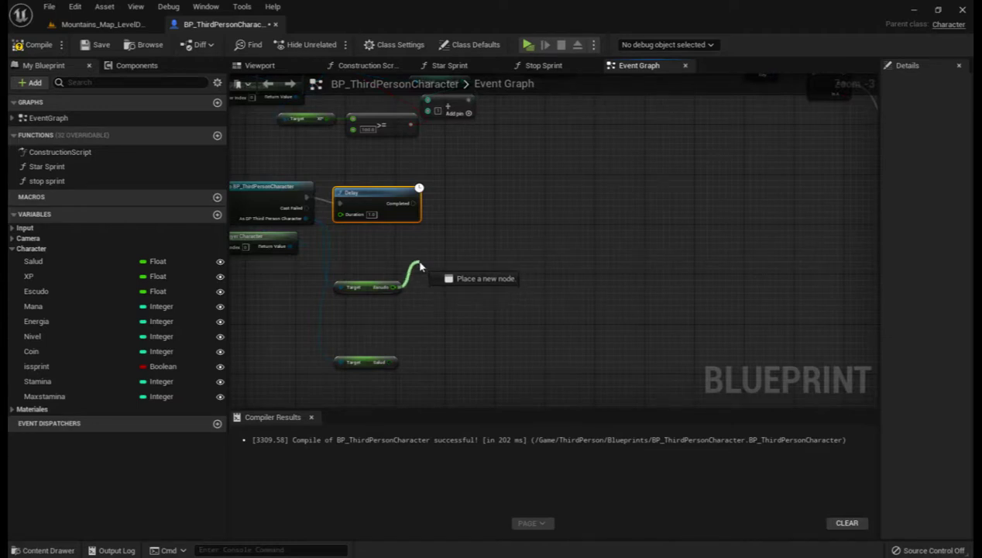
Step: Feed Get Escudo into a float Add node whose second value is 10
drag(425, 271, 420, 267)
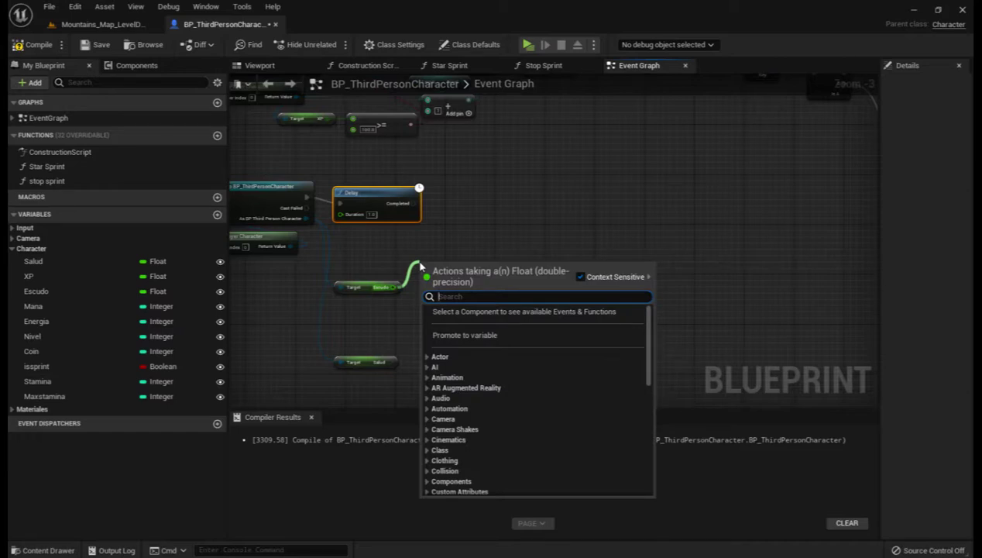
text(+)
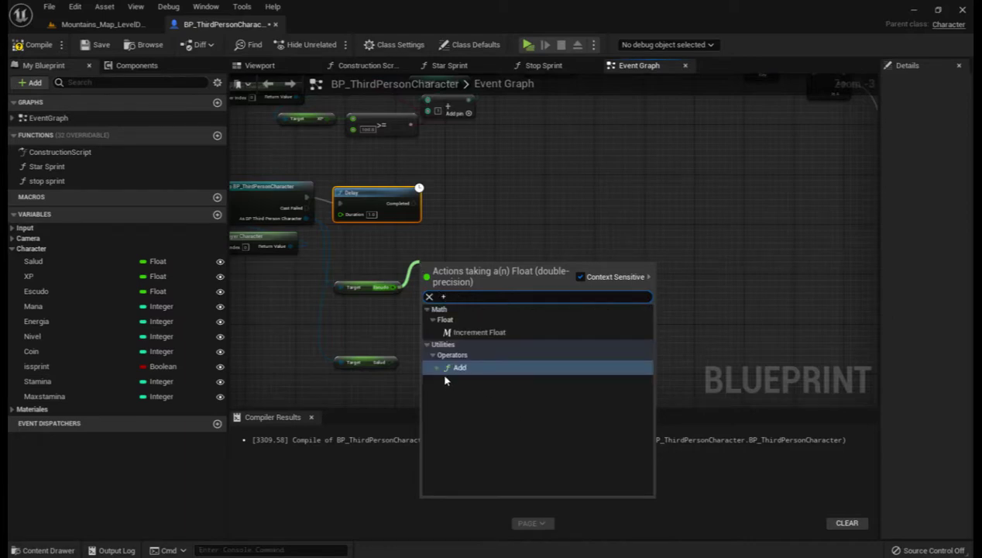
click(459, 367)
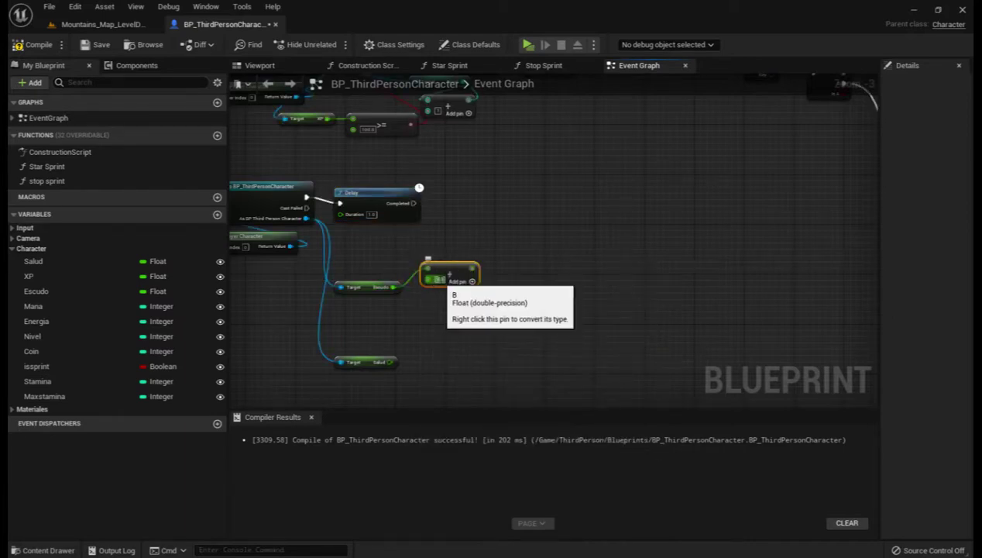
click(440, 279)
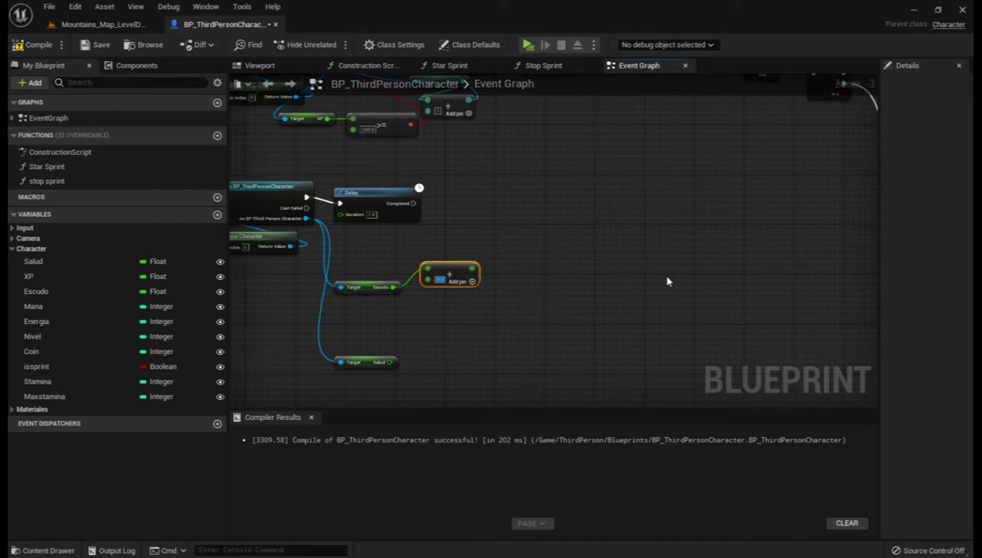
key(BackSpace)
text(10)
drag(457, 272, 451, 271)
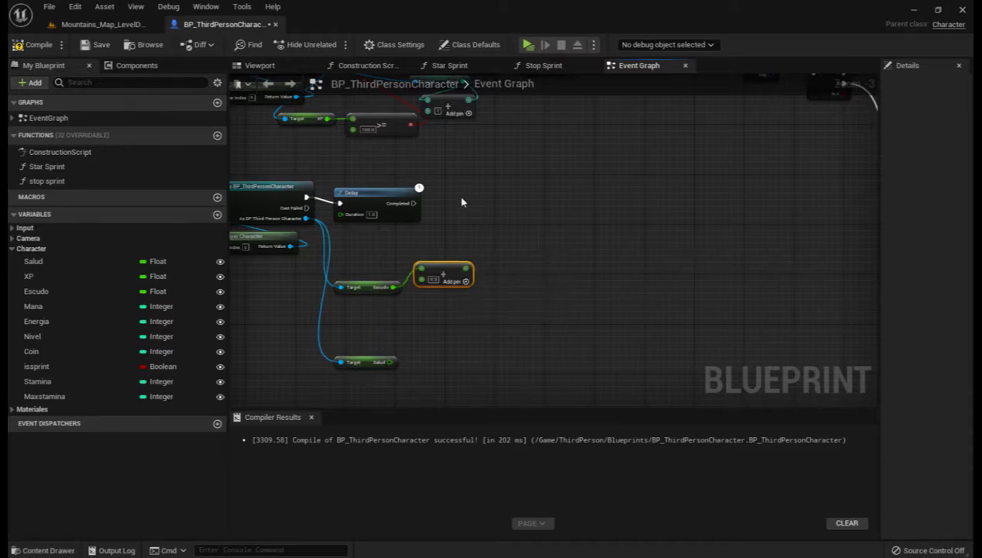
Step: Add a SET Escudo node after the Delay and wire the Escudo sum into it
drag(413, 203, 432, 205)
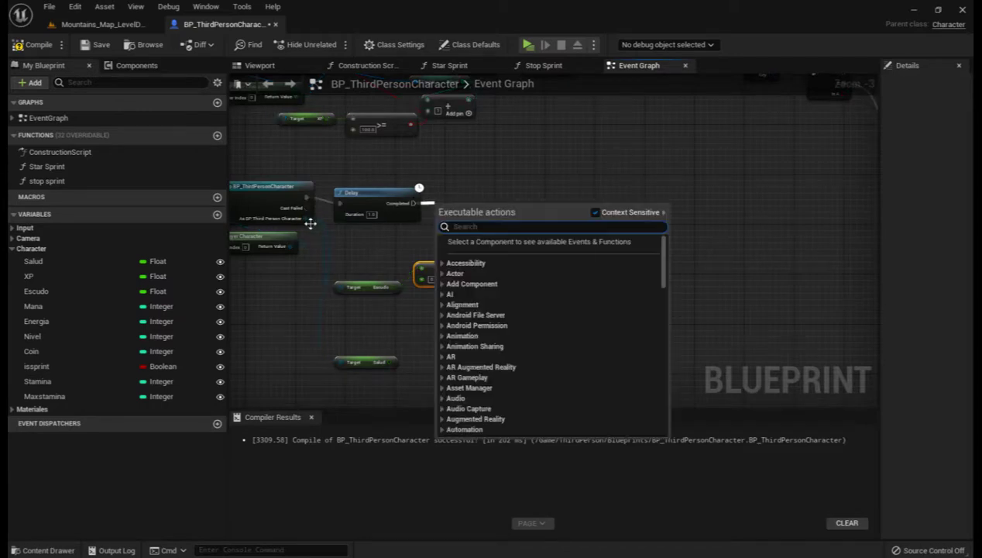
drag(306, 218, 447, 226)
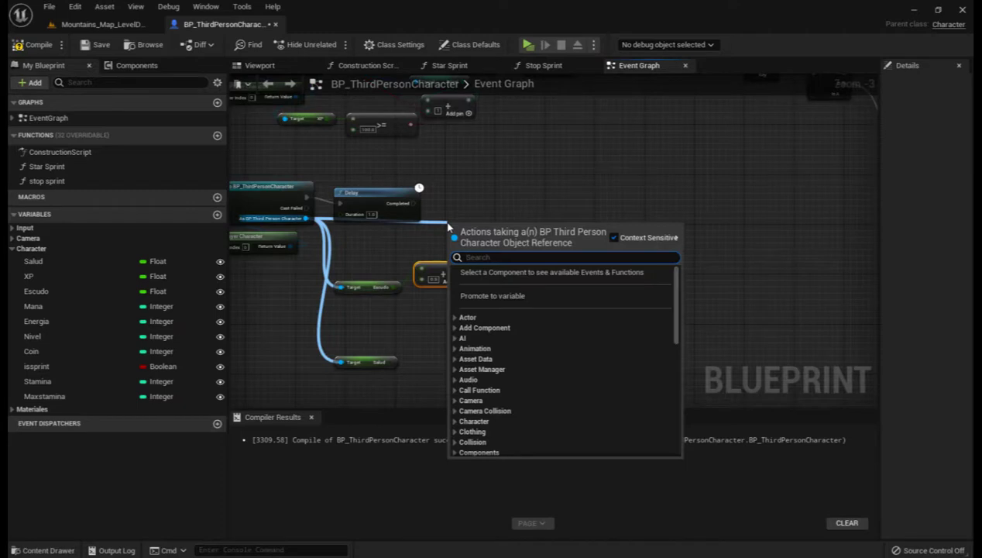
text(esc)
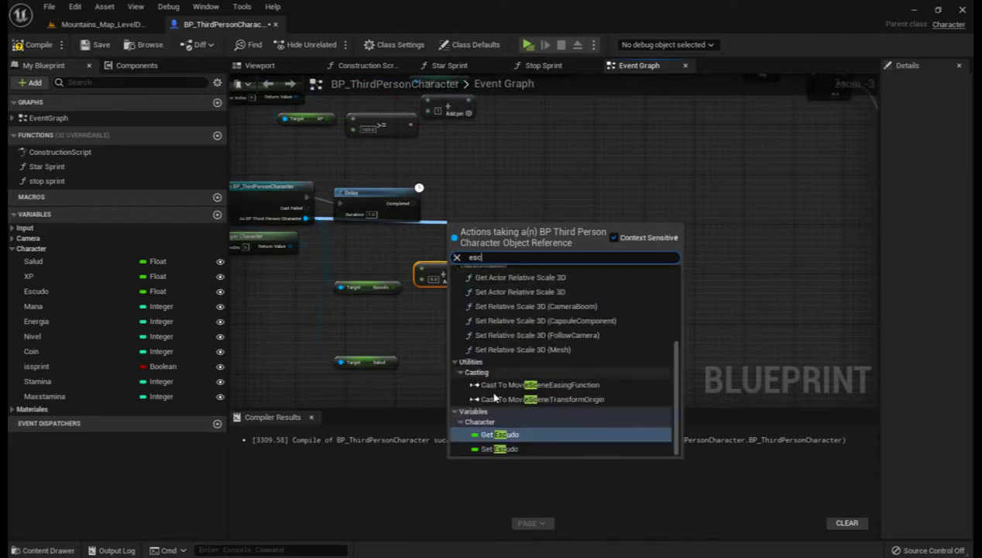
click(498, 448)
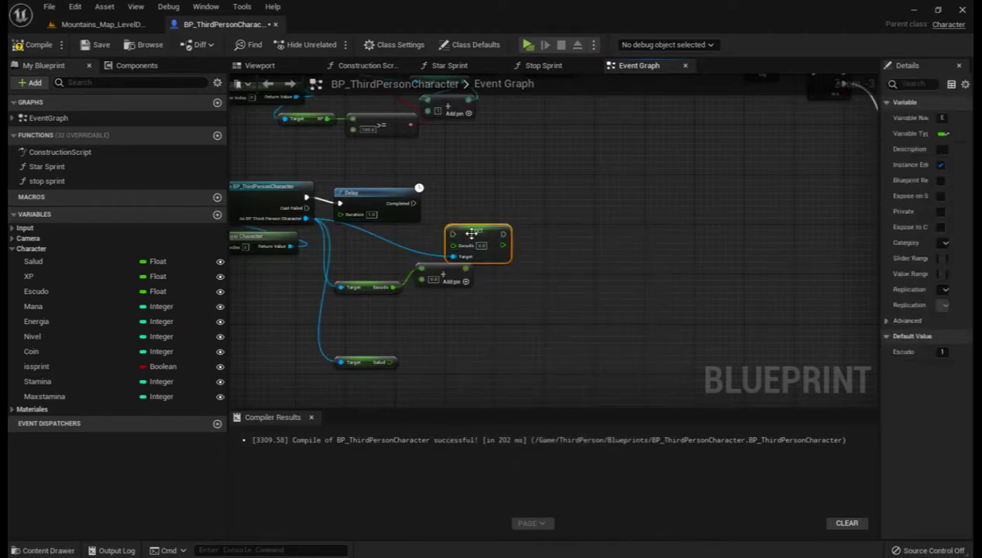
mouse_move(466, 232)
mouse_down()
mouse_move(466, 201)
mouse_move(453, 203)
mouse_up()
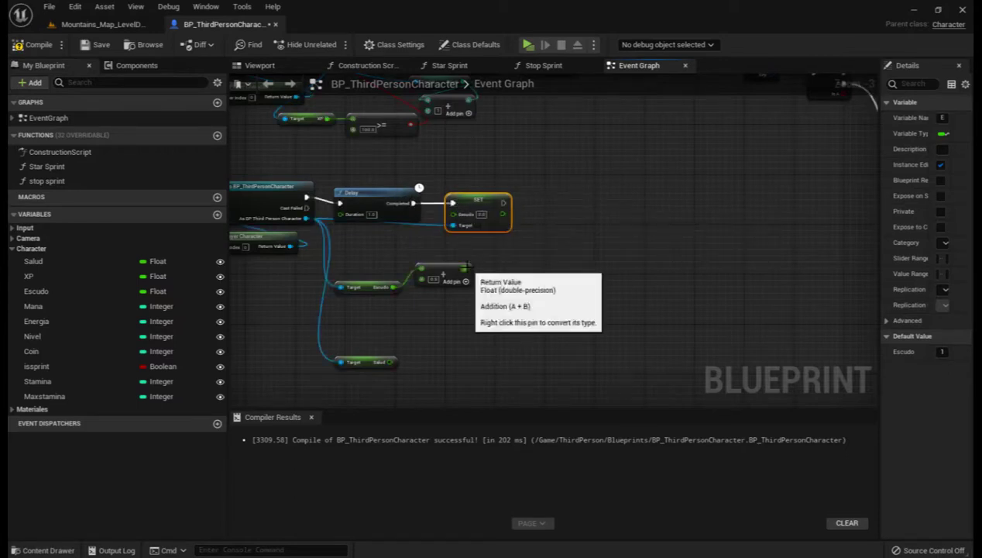
drag(466, 267, 455, 220)
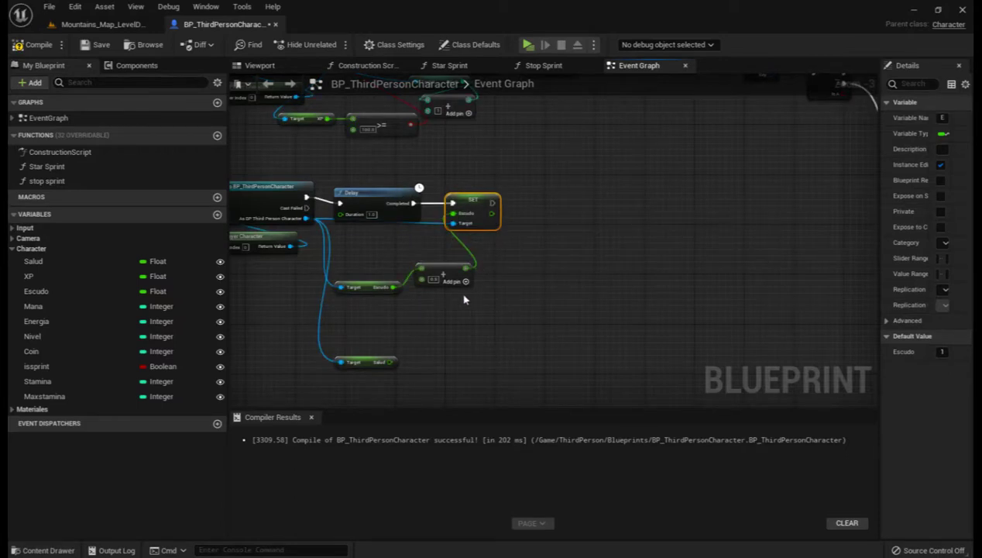
right_drag(478, 314, 411, 290)
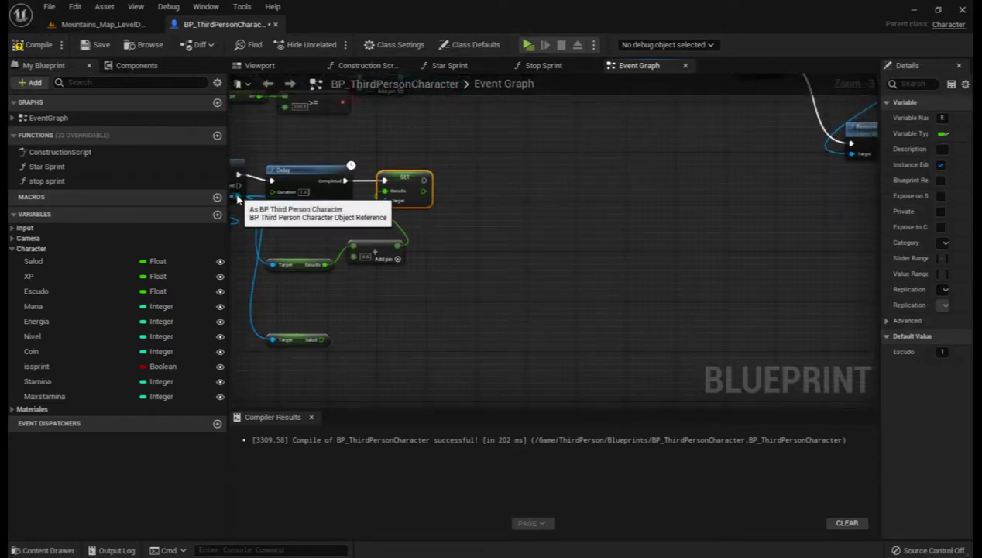
Step: Add a Set Salud node on the character, chained right after SET Escudo
drag(242, 197, 271, 212)
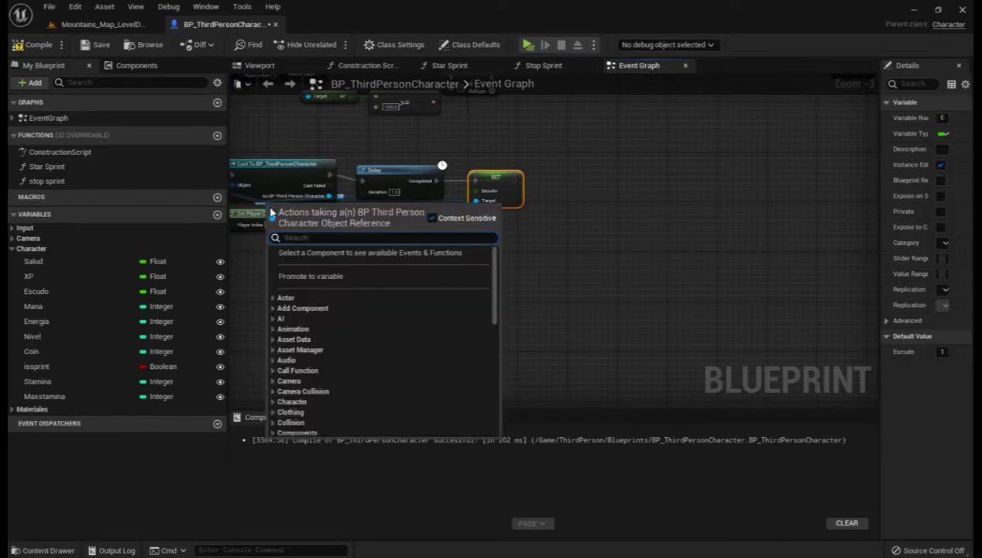
click(361, 195)
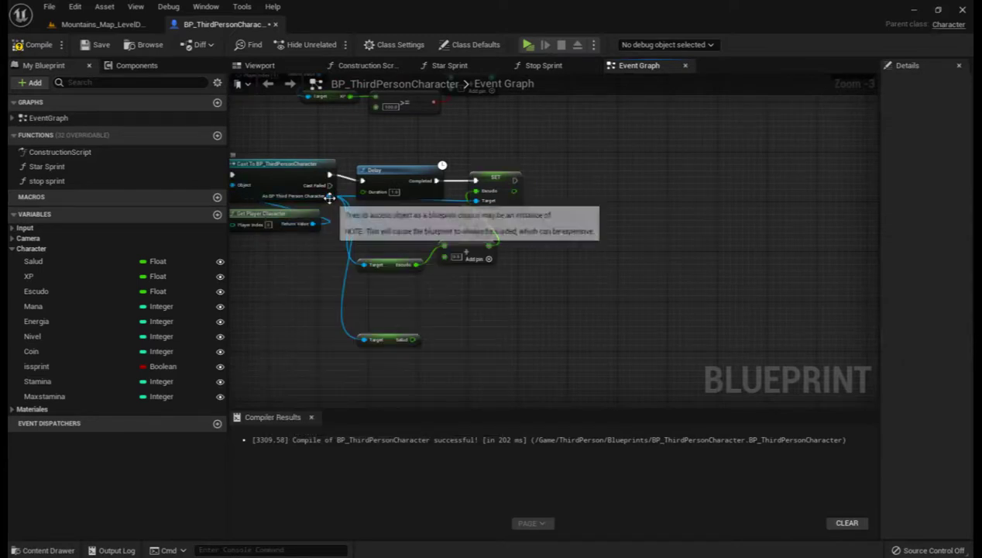
drag(329, 199, 555, 213)
text(salud)
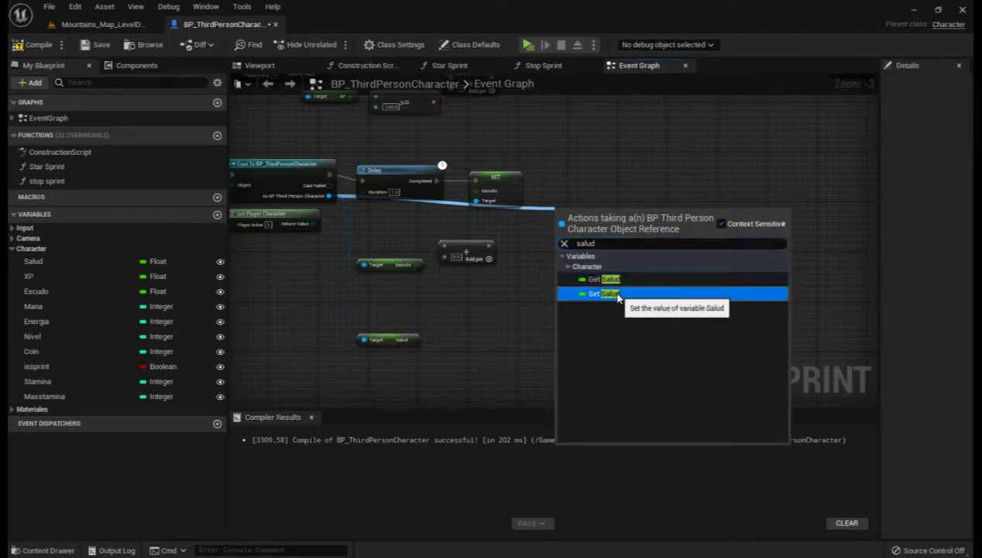
click(604, 293)
mouse_move(576, 216)
mouse_down()
mouse_move(570, 180)
mouse_move(544, 198)
mouse_up()
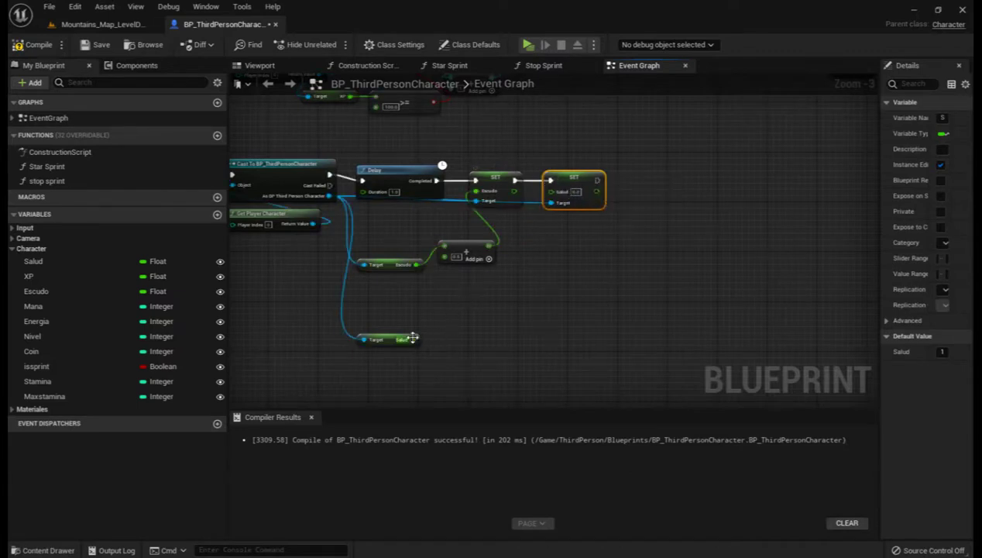
Step: Add 0.8 to the Salud value and wire the sum into Set Salud
drag(415, 339, 447, 318)
text(+)
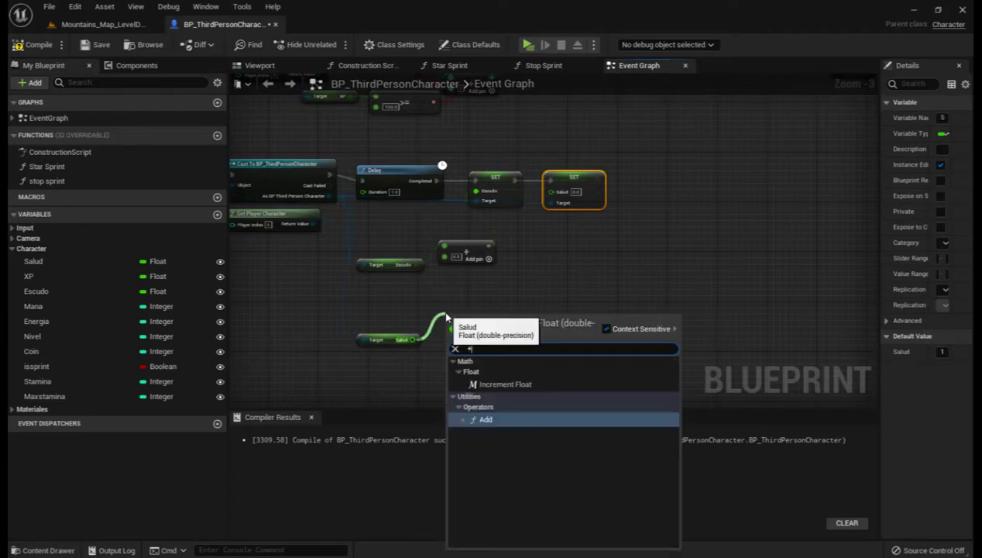
click(501, 420)
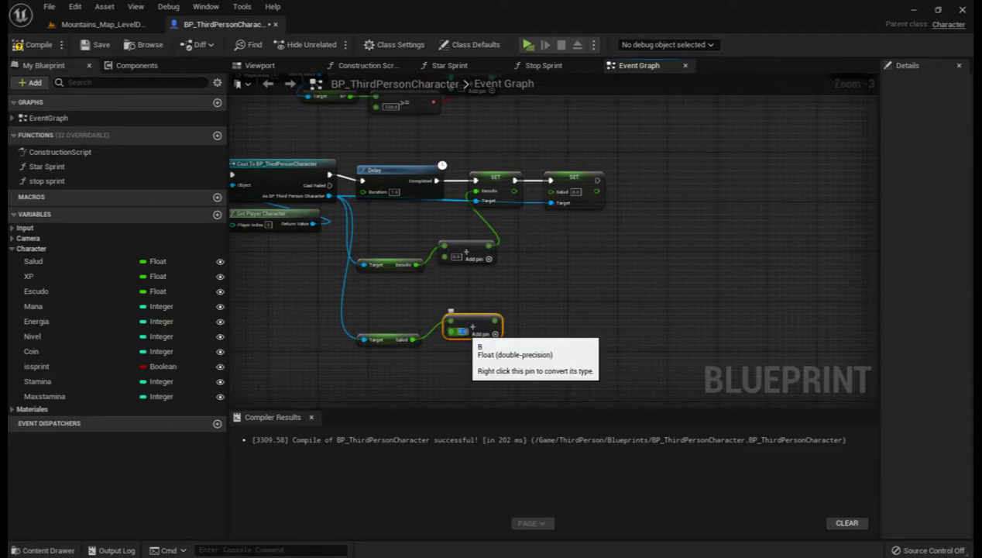
click(461, 332)
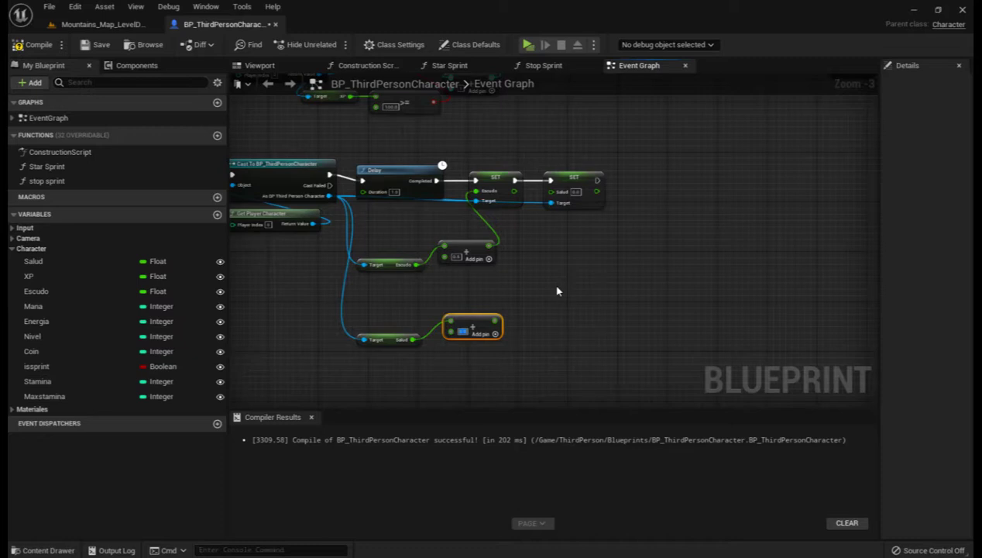
key(Return)
click(556, 291)
scroll(501, 351, up, 3)
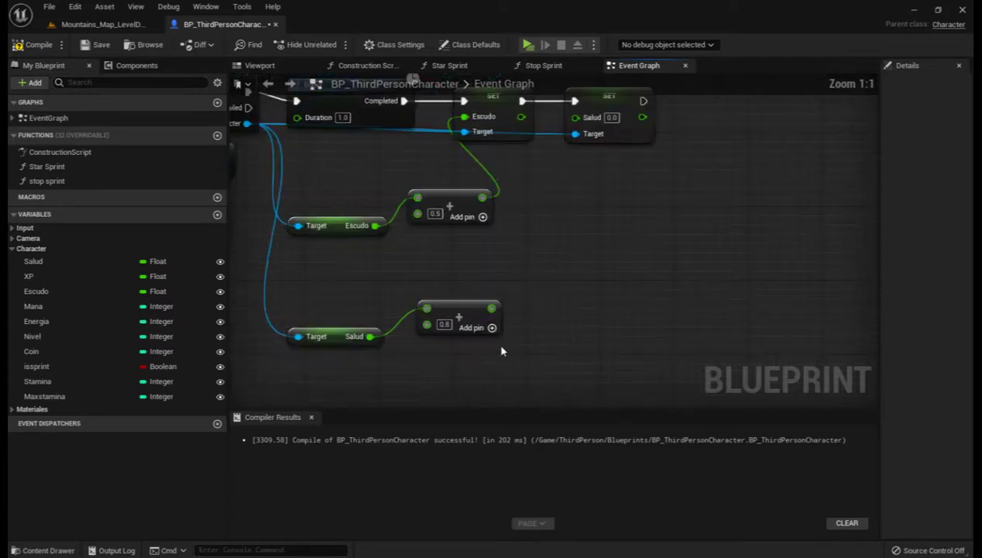
right_drag(565, 288, 500, 333)
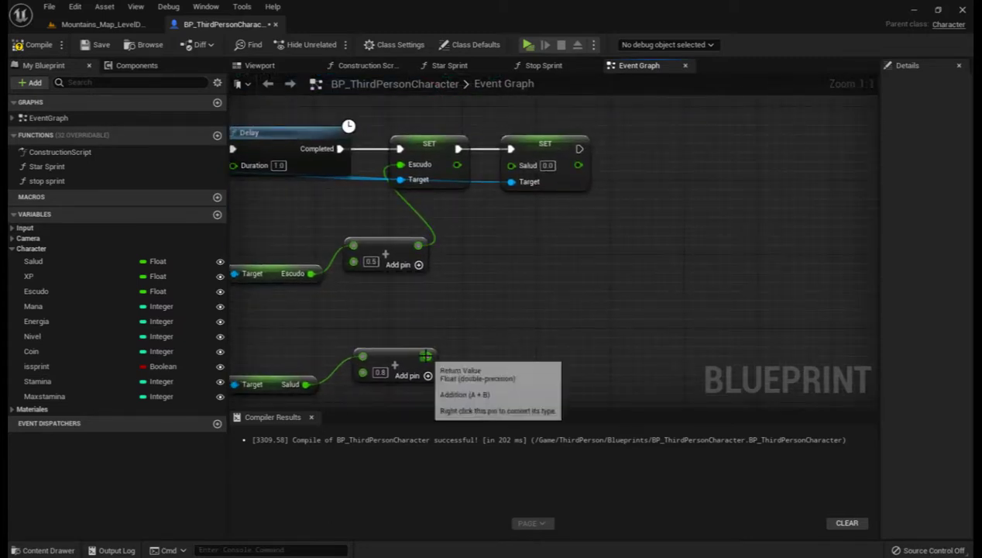
drag(427, 355, 511, 173)
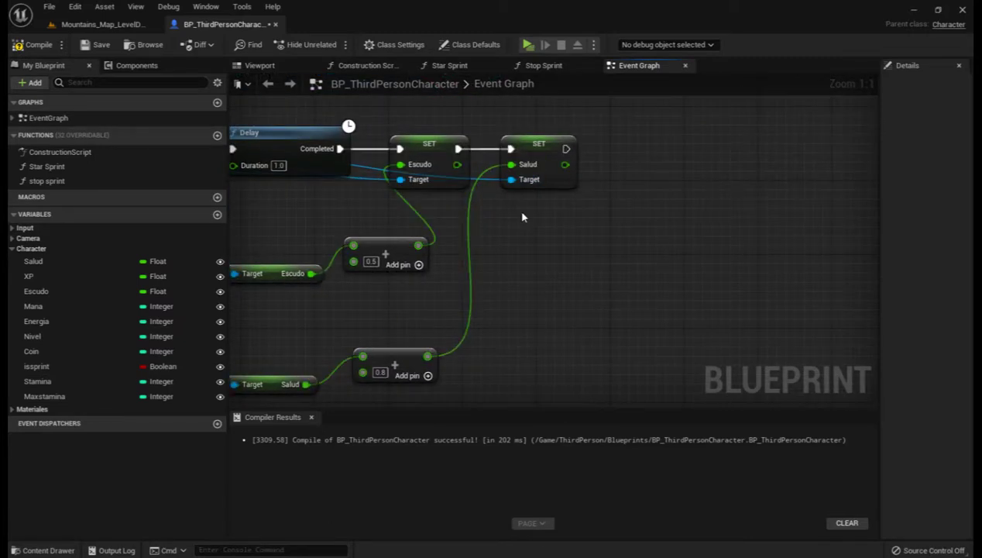
scroll(555, 235, down, 3)
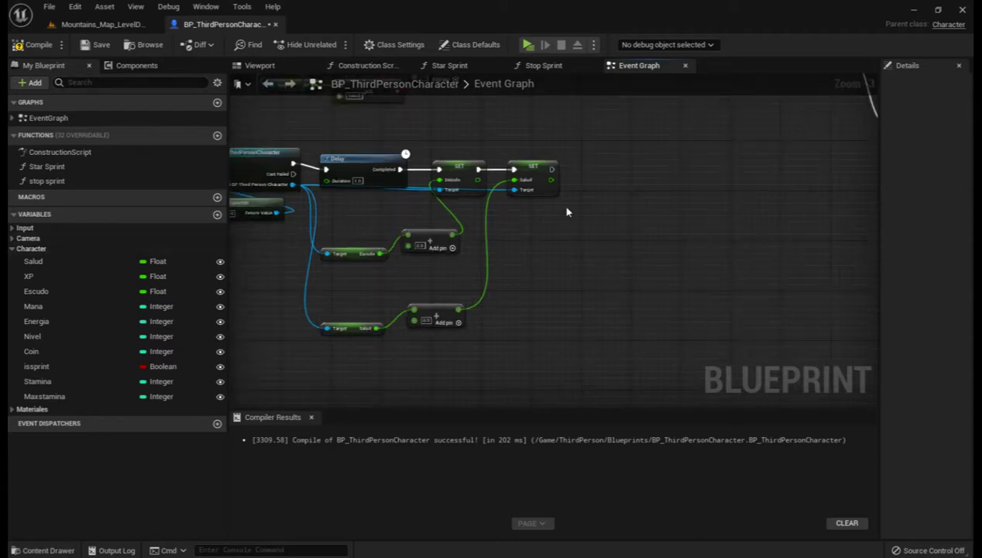
Step: Add a 3-second Delay after SET Salud
drag(556, 168, 580, 173)
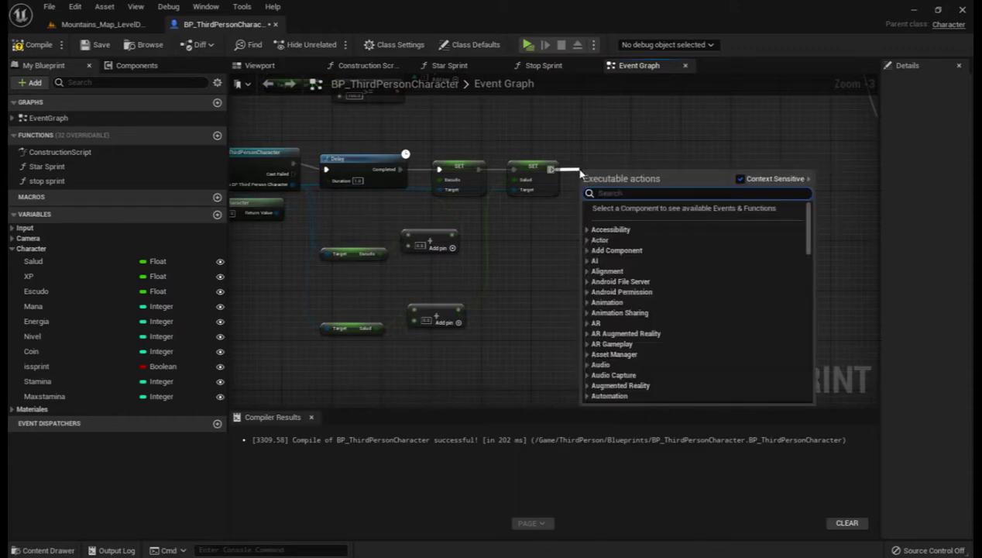
text(dela)
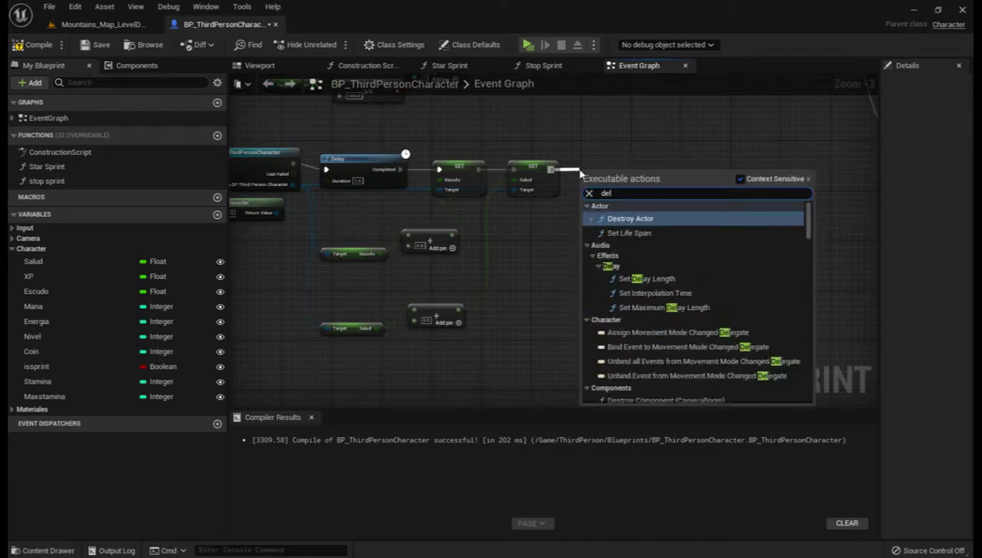
click(634, 312)
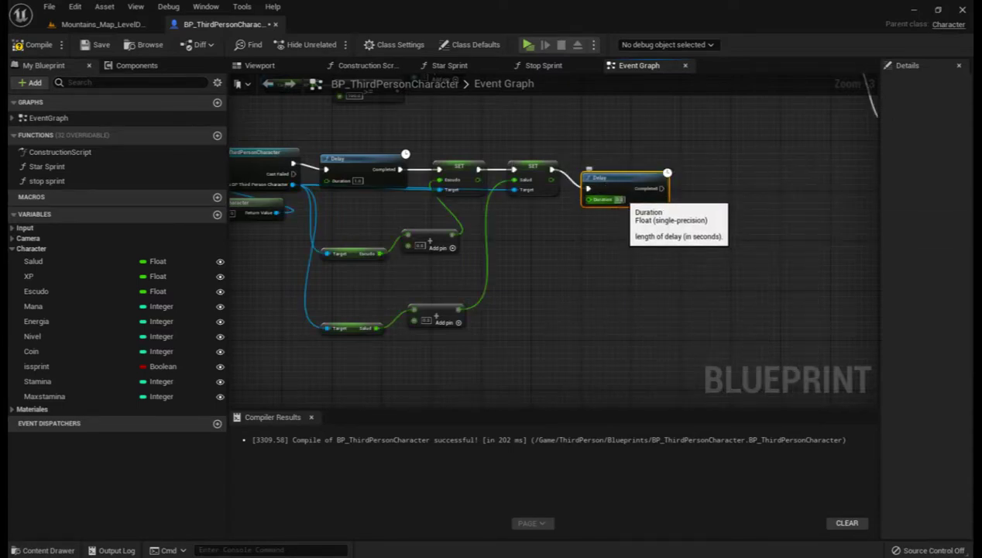
click(618, 199)
text(3)
key(Return)
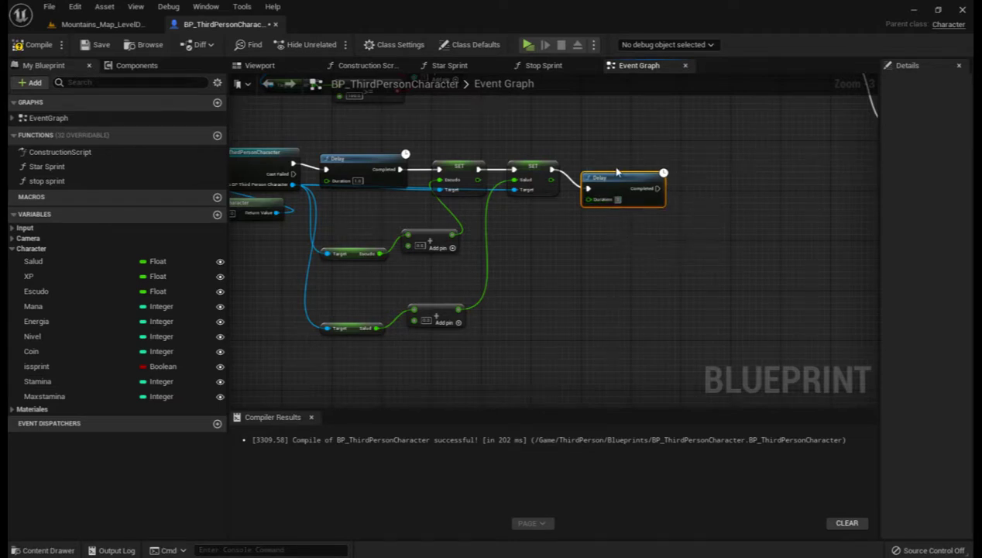
drag(617, 172, 607, 158)
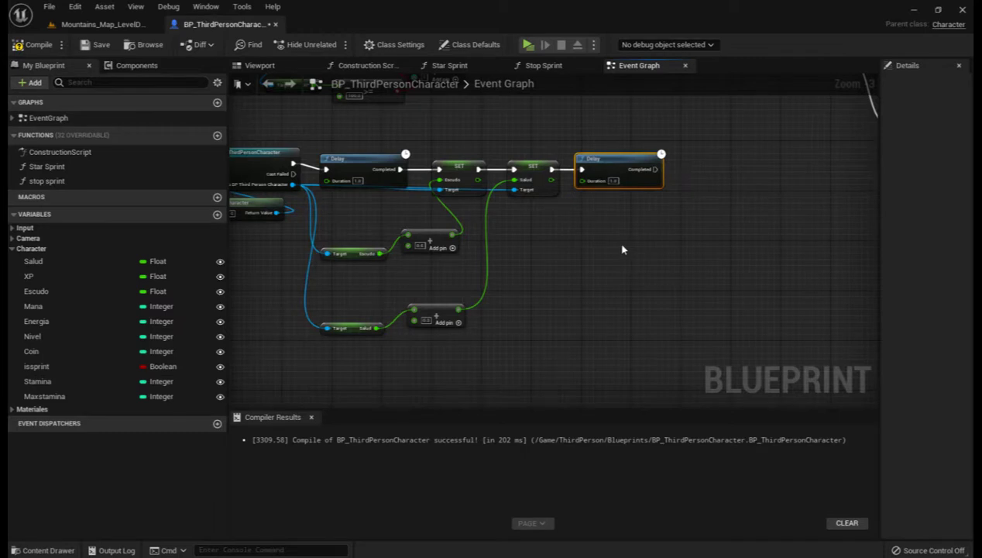
Step: Add a Branch node driven by the Delay's Completed output
right_drag(645, 251, 470, 262)
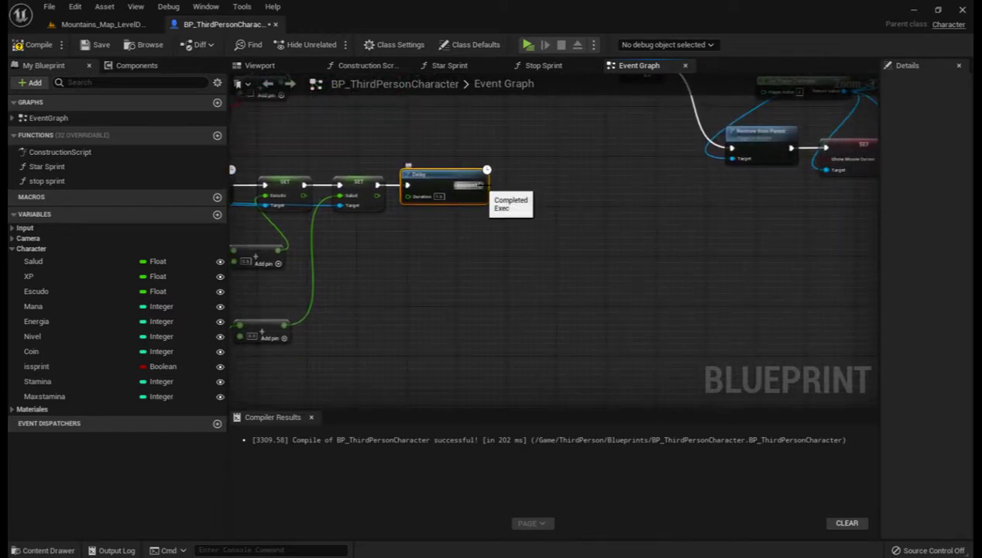
click(512, 190)
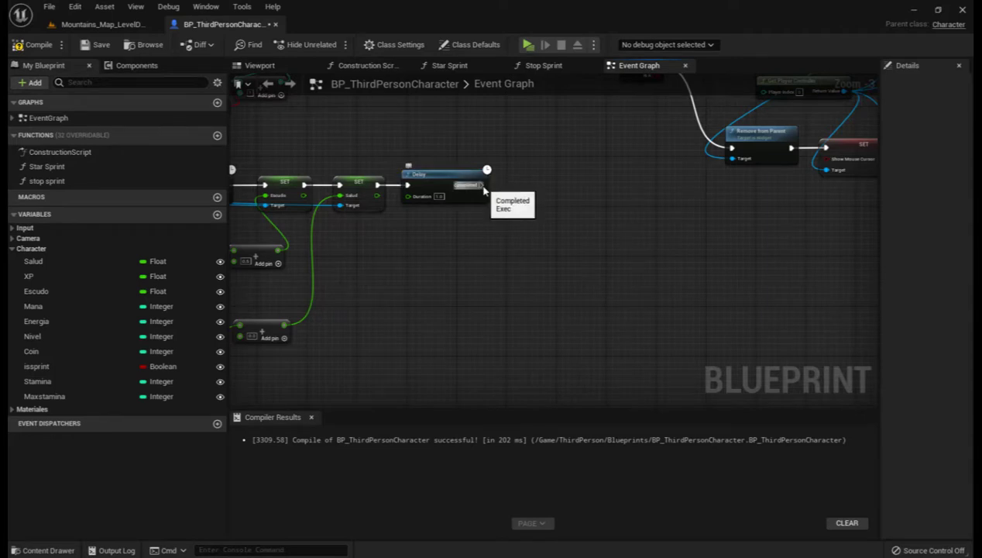
drag(481, 184, 512, 190)
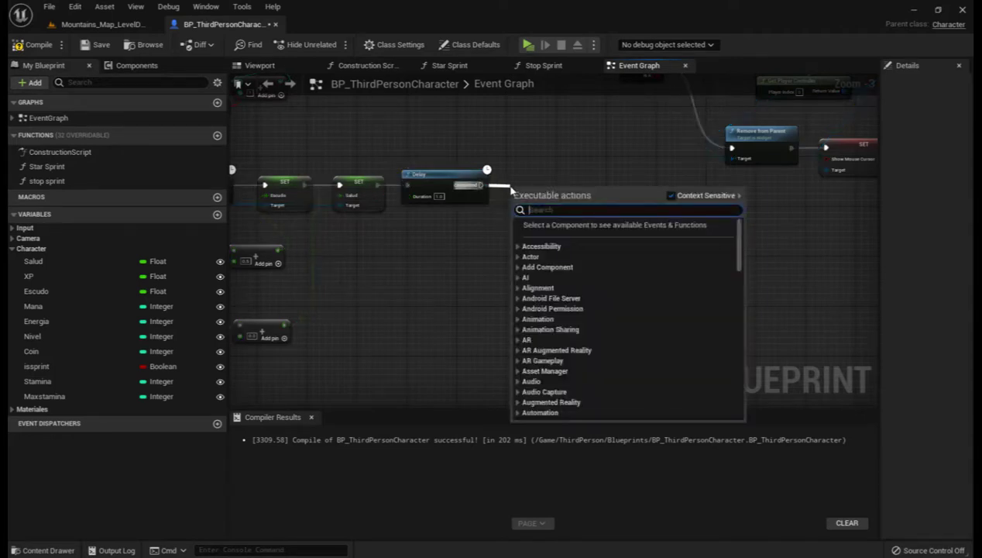
text(branch)
key(Return)
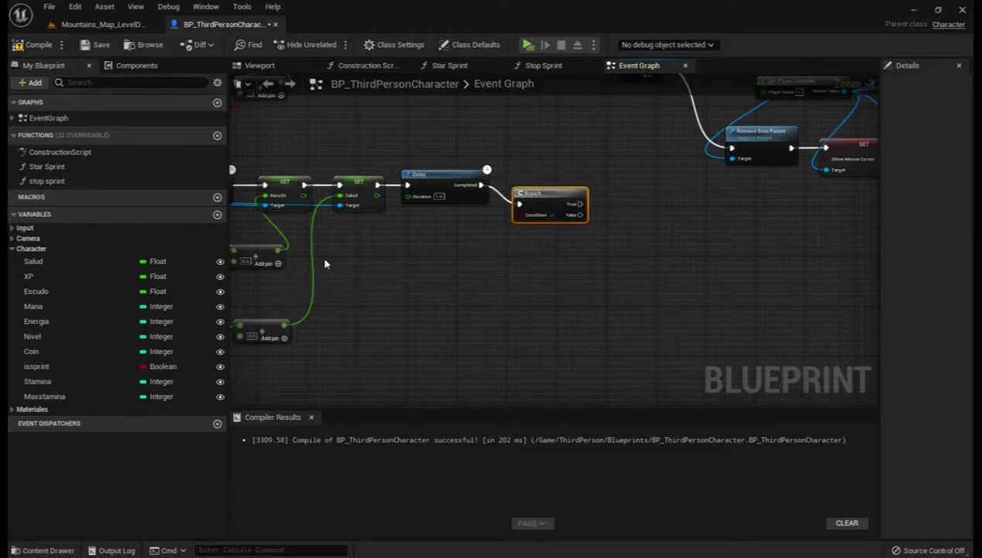
right_drag(324, 263, 423, 260)
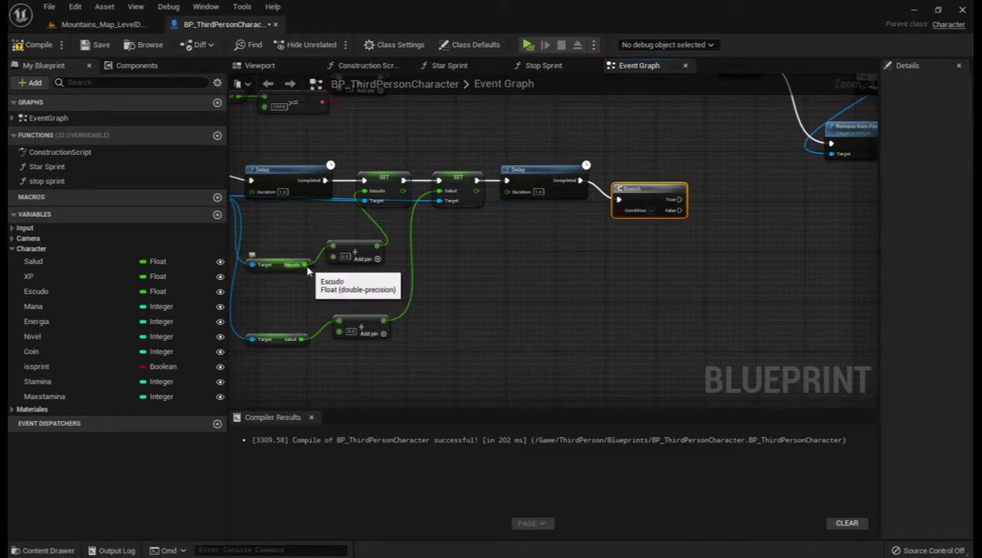
Step: Compare Escudo >= 100 and wire the result into the Branch Condition
mouse_move(305, 264)
mouse_down()
mouse_move(501, 276)
mouse_move(501, 264)
mouse_up()
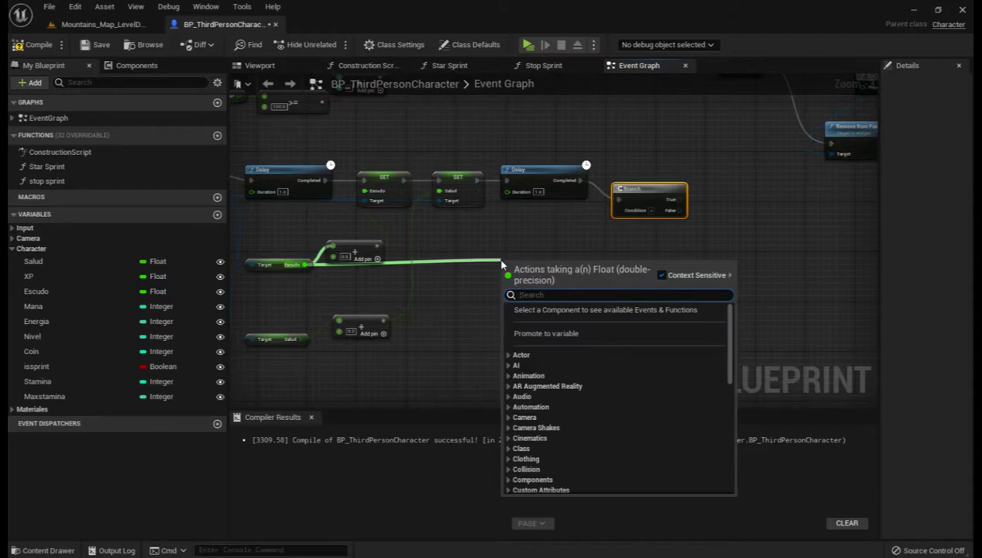
text(>)
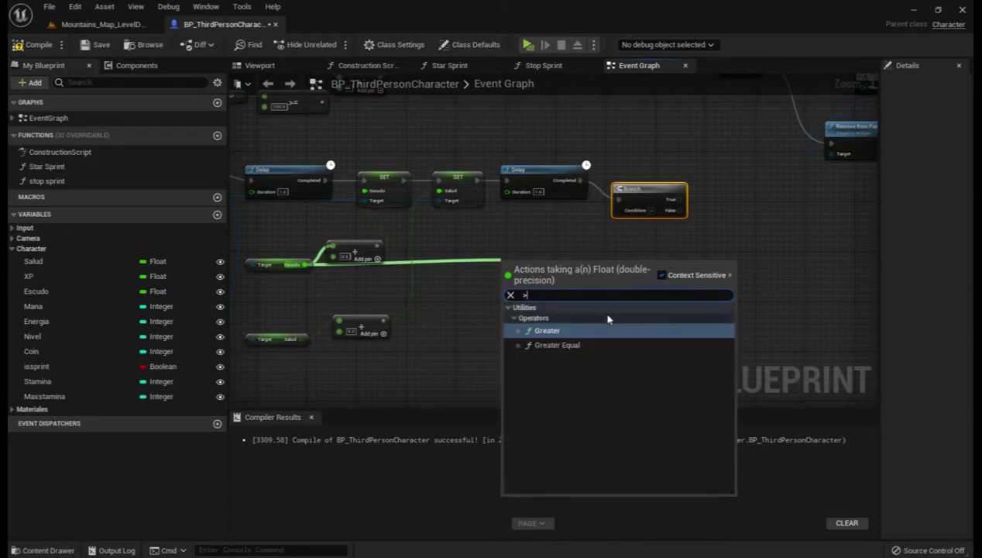
click(561, 345)
click(518, 275)
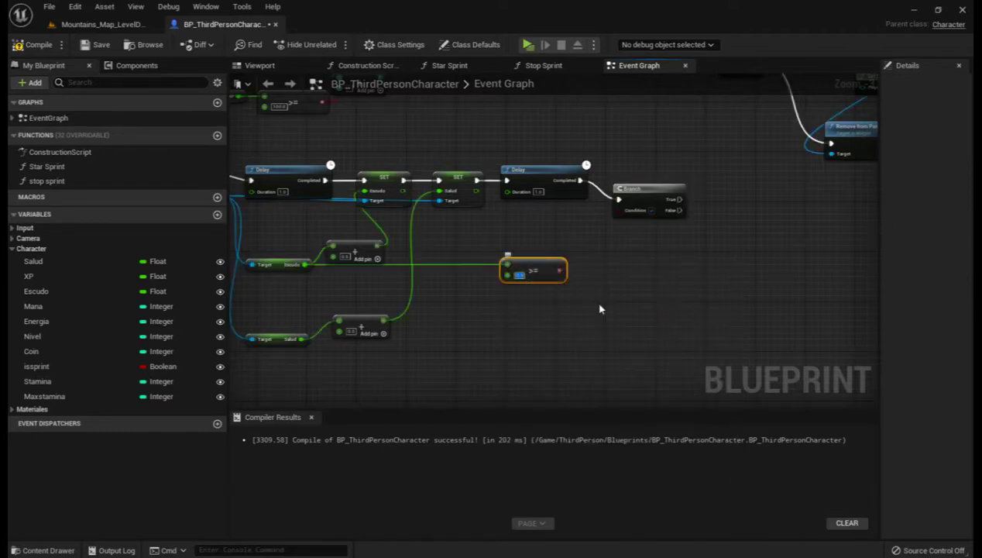
text(100)
key(Return)
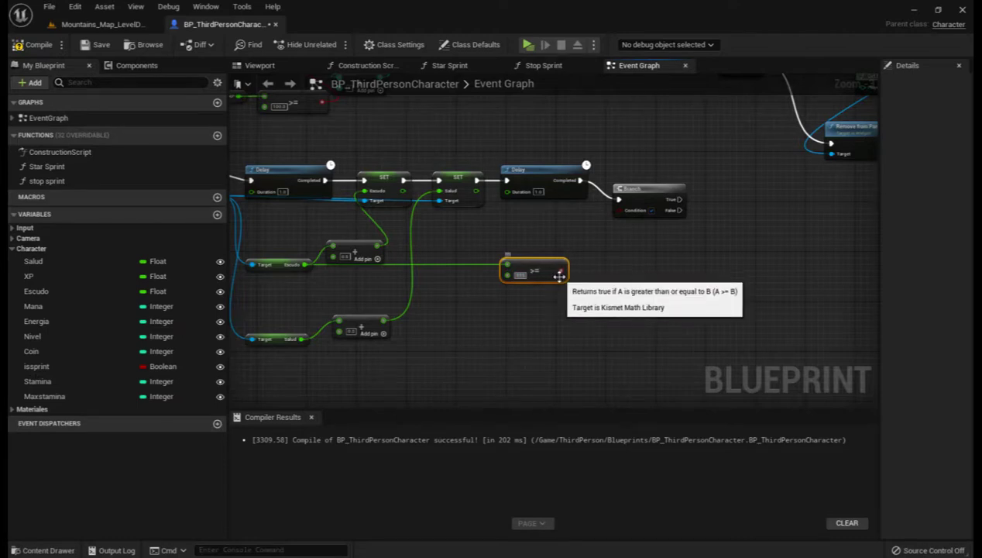
mouse_move(566, 269)
mouse_down()
mouse_move(619, 210)
mouse_move(629, 178)
mouse_up()
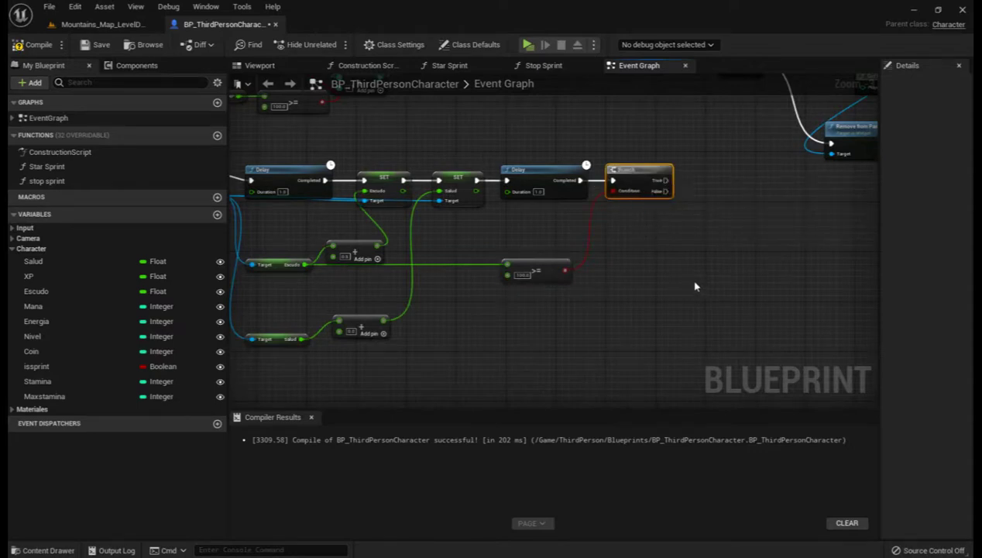
right_drag(695, 287, 465, 338)
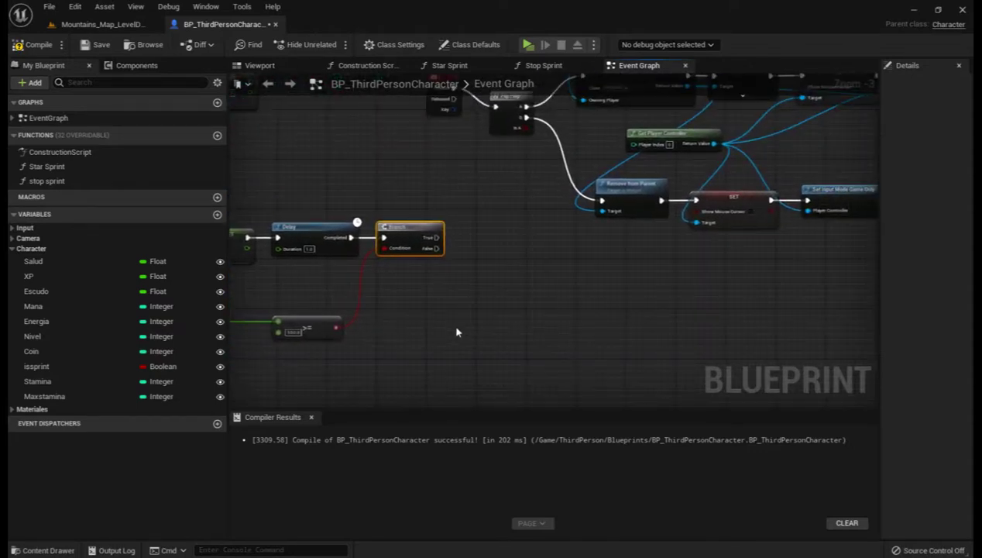
Step: Box-select the lower-left refill nodes and drag them further down the Event Graph
scroll(457, 332, down, 2)
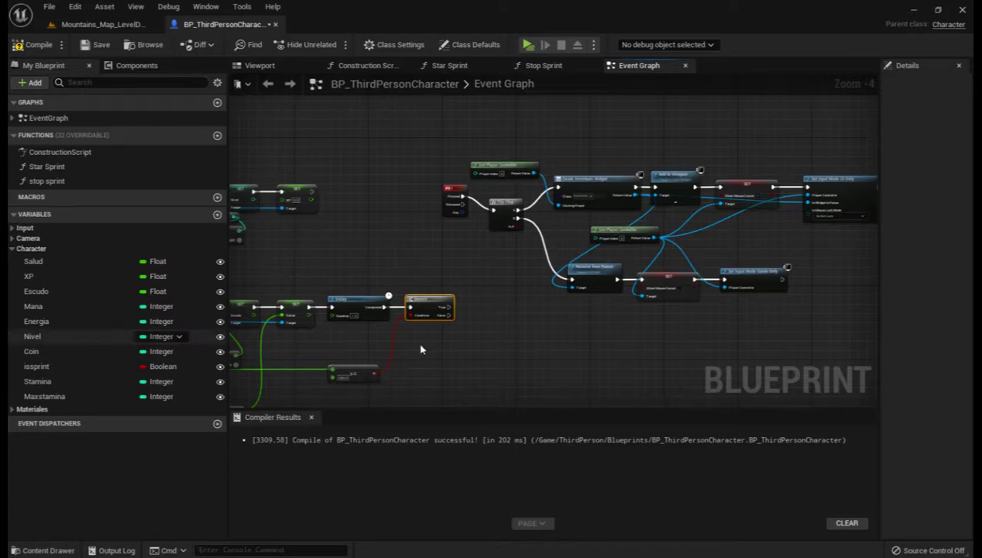
scroll(487, 354, down, 1)
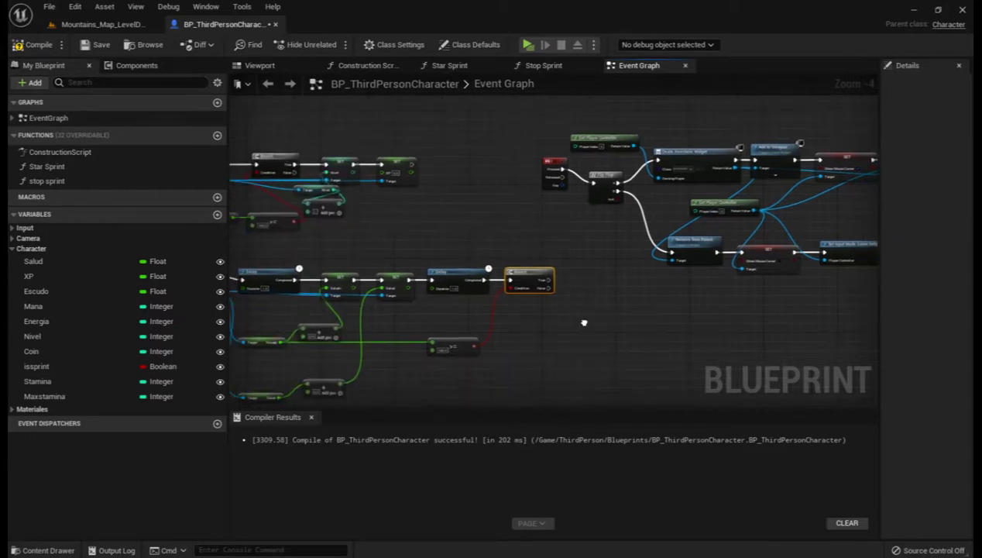
scroll(583, 322, down, 3)
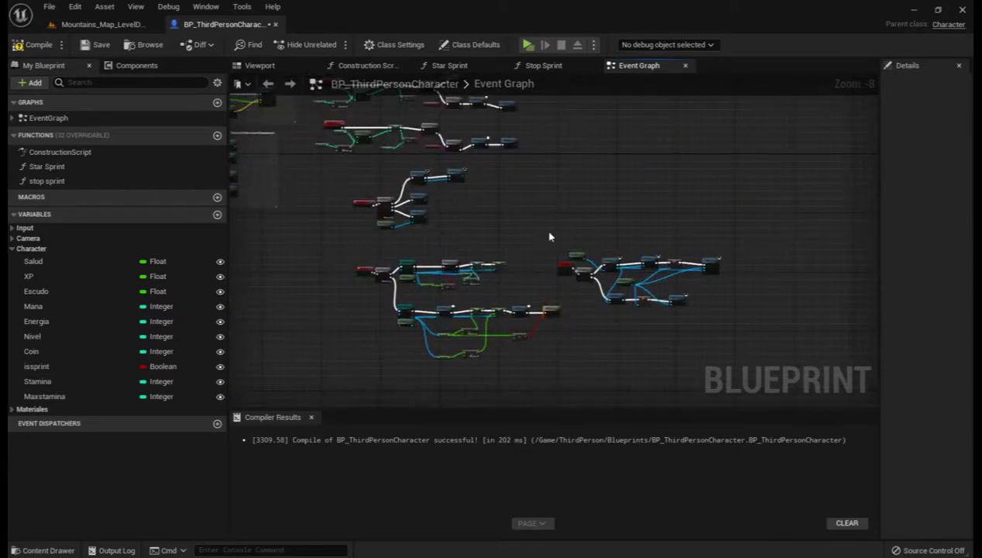
drag(547, 242, 351, 383)
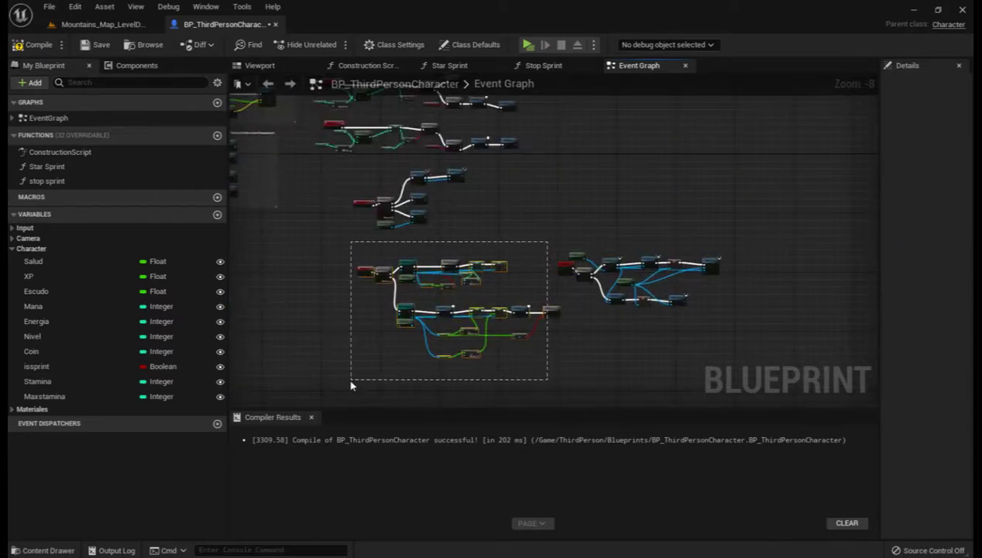
right_drag(580, 346, 500, 223)
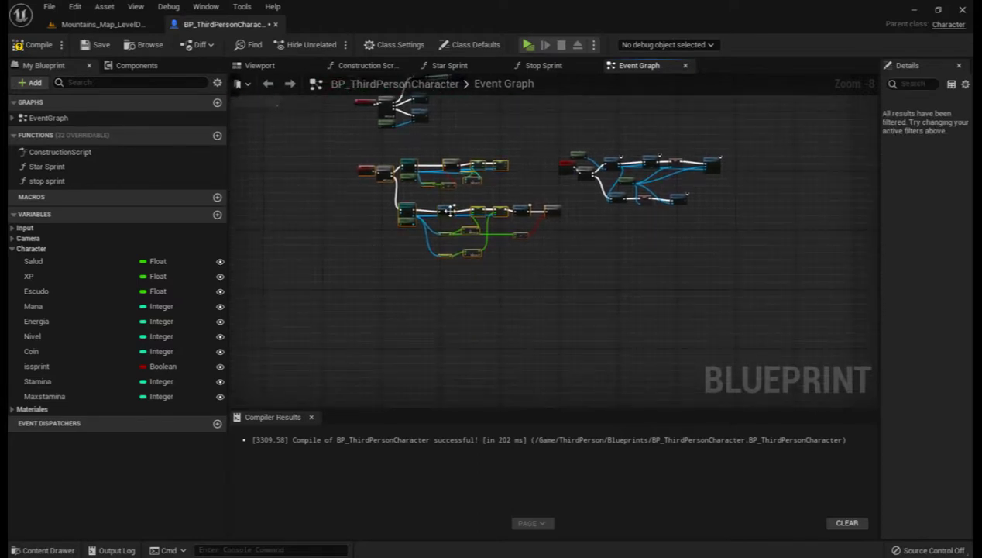
drag(450, 211, 449, 309)
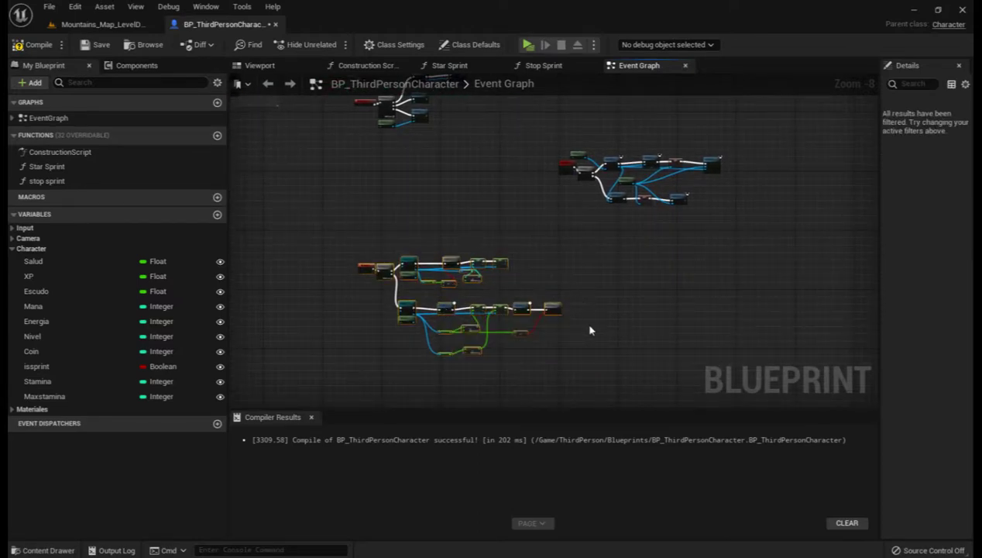
scroll(590, 333, up, 2)
scroll(591, 333, up, 2)
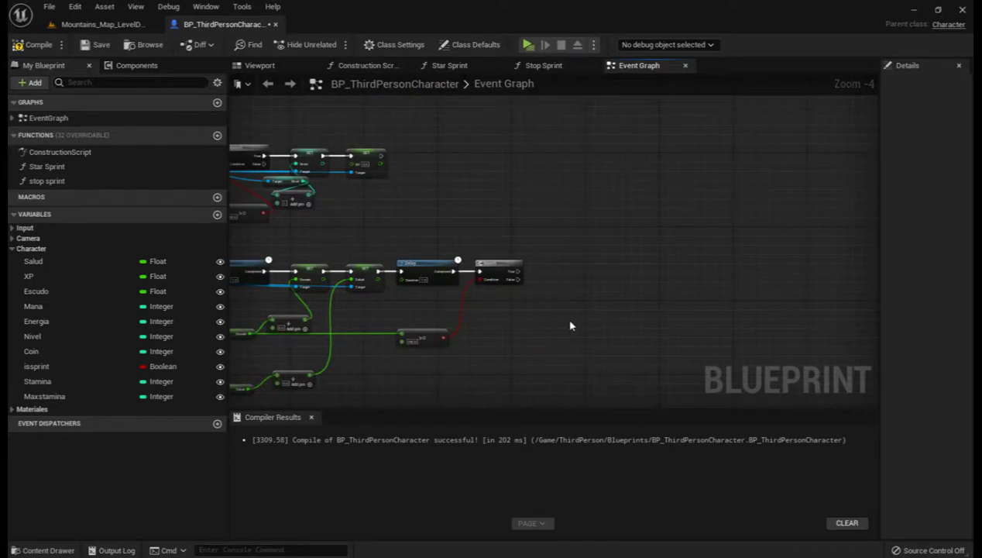
right_drag(570, 325, 641, 301)
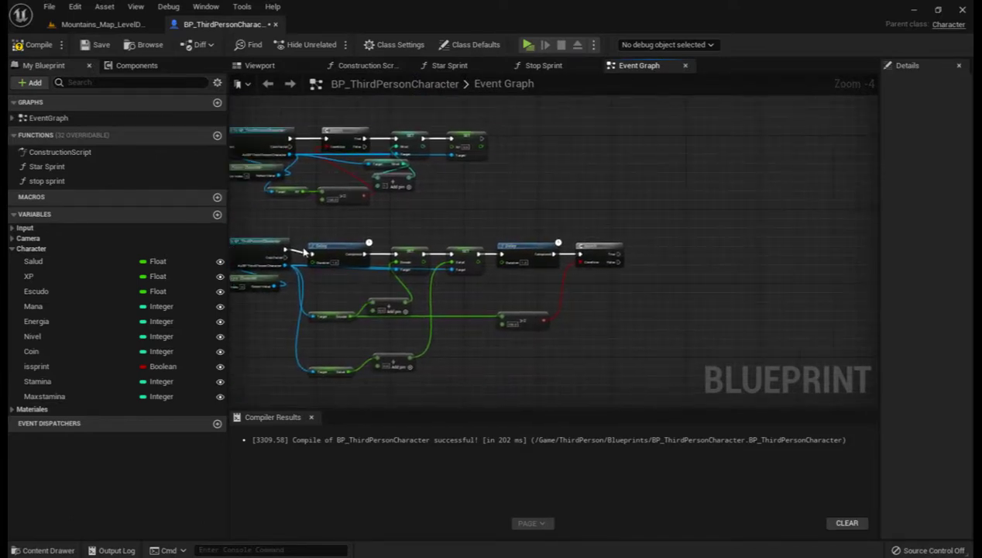
Step: Add a SET Escudo node with value 100 on the Branch's True path
drag(286, 264, 637, 277)
text(esc)
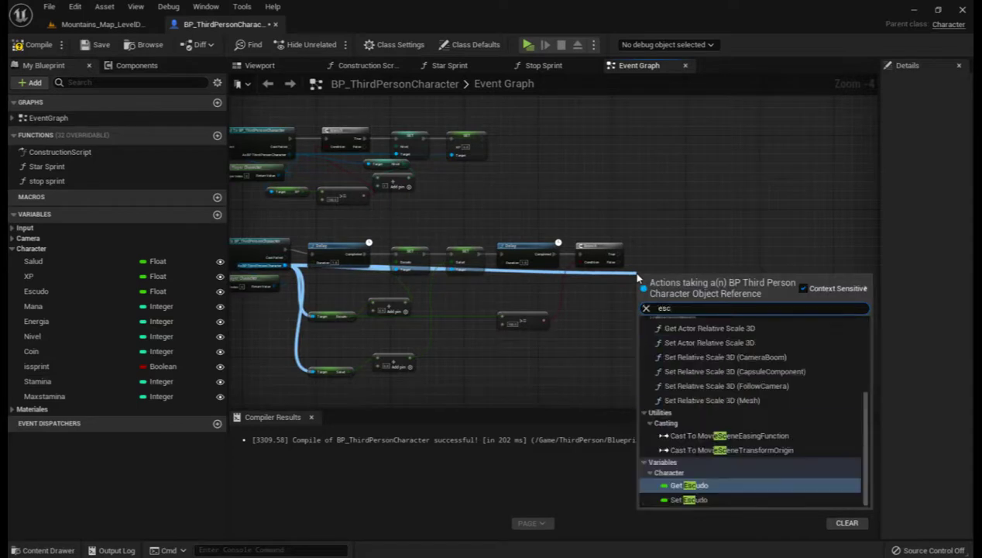
click(694, 500)
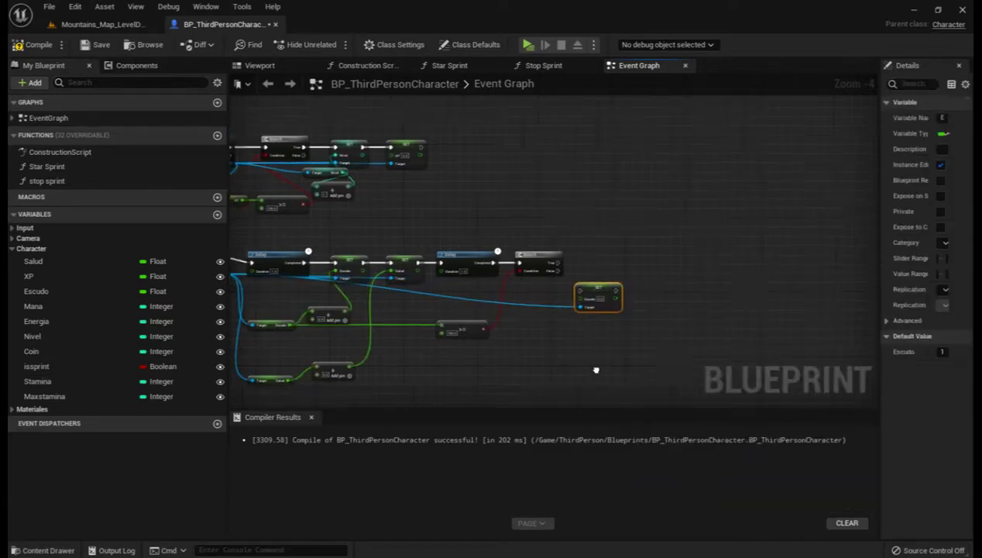
scroll(497, 354, up, 4)
mouse_move(502, 309)
mouse_down()
mouse_move(493, 262)
mouse_move(471, 258)
mouse_up()
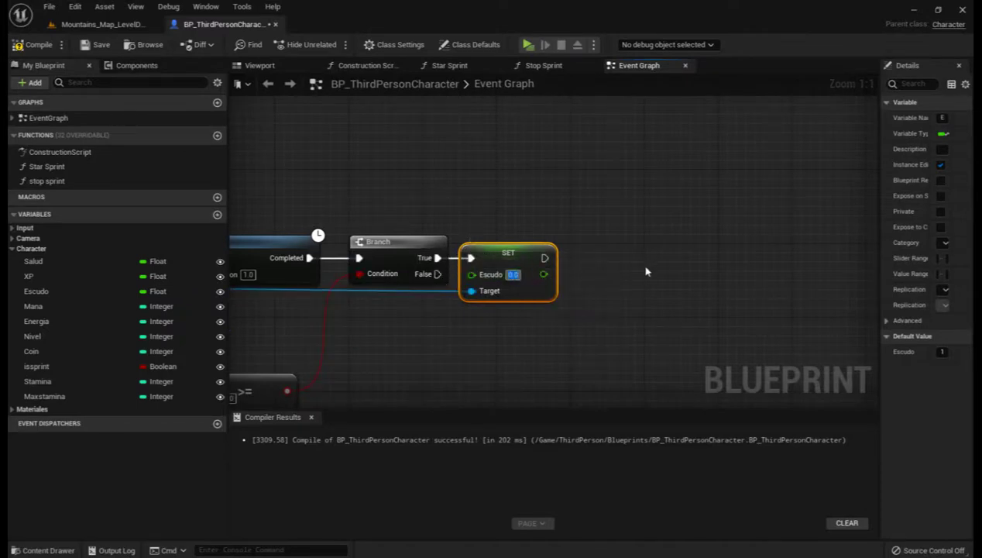
text(100)
key(Return)
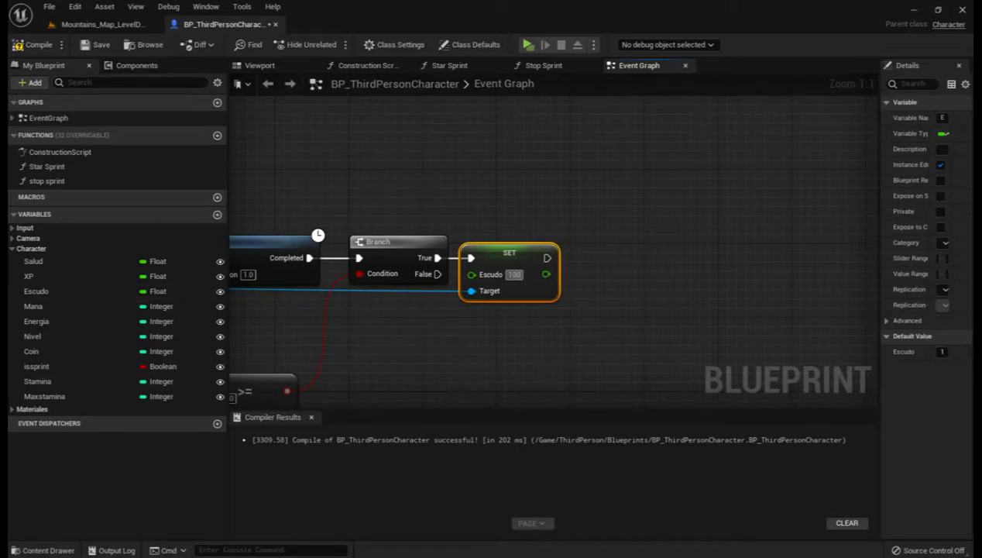
right_drag(477, 345, 391, 352)
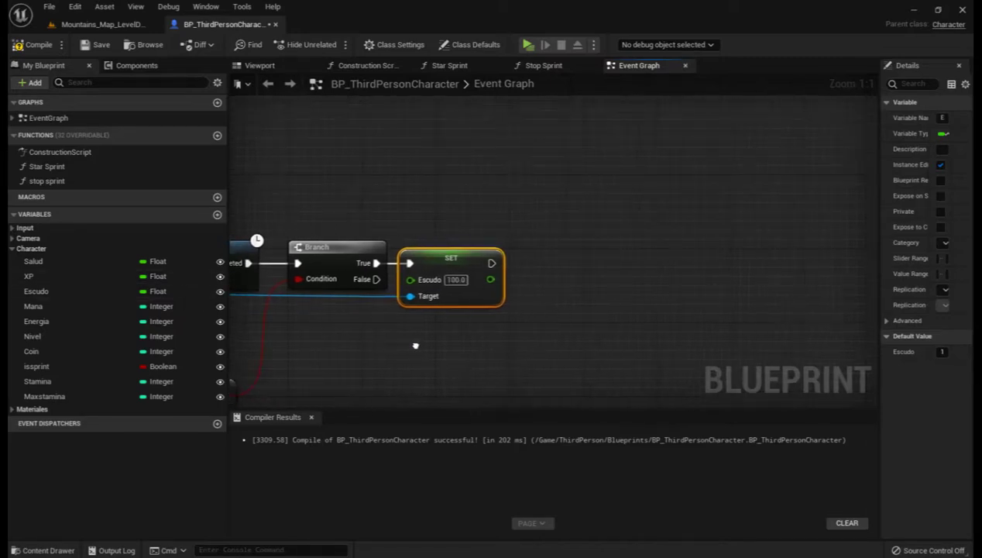
Step: Add a second Branch node following the Escudo setter
drag(466, 265, 497, 267)
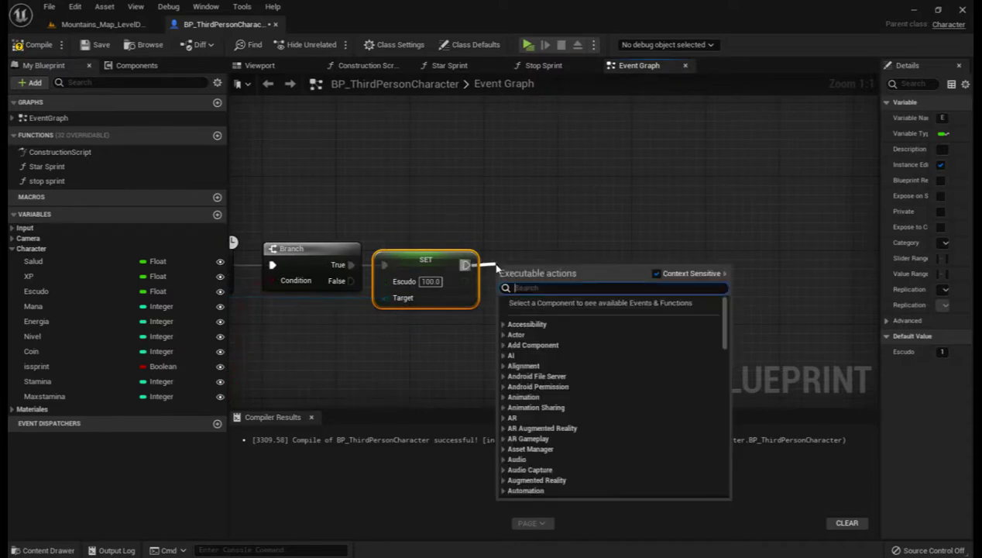
text(if)
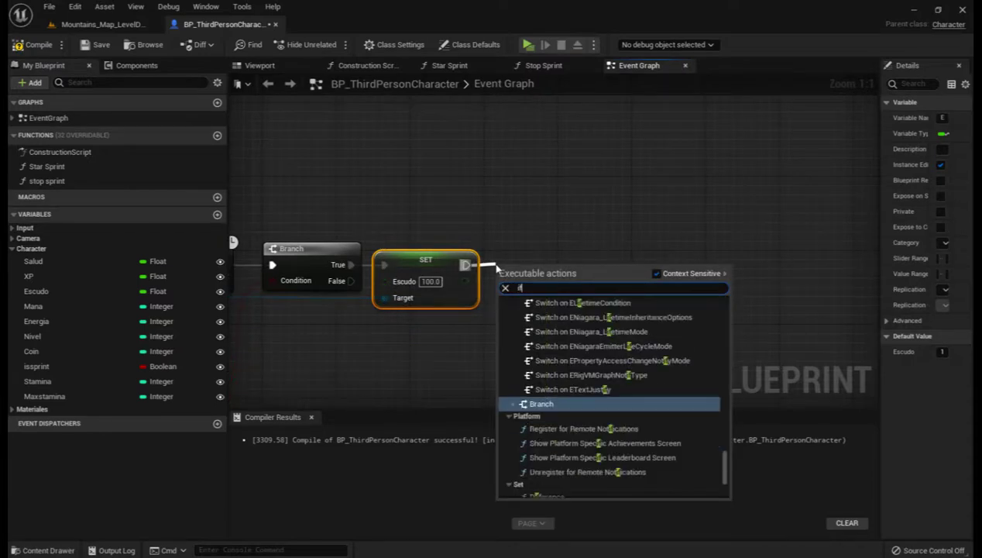
click(546, 406)
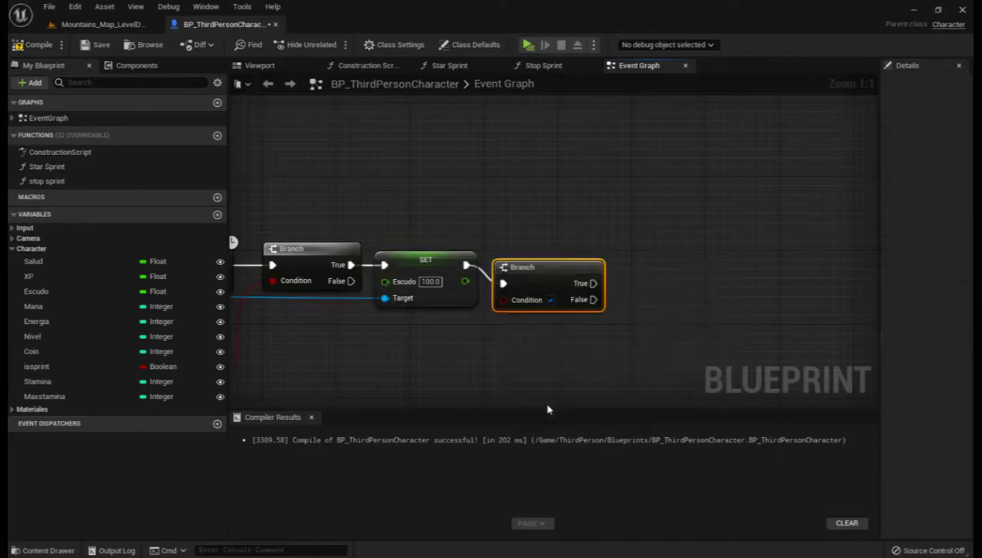
drag(530, 273, 529, 263)
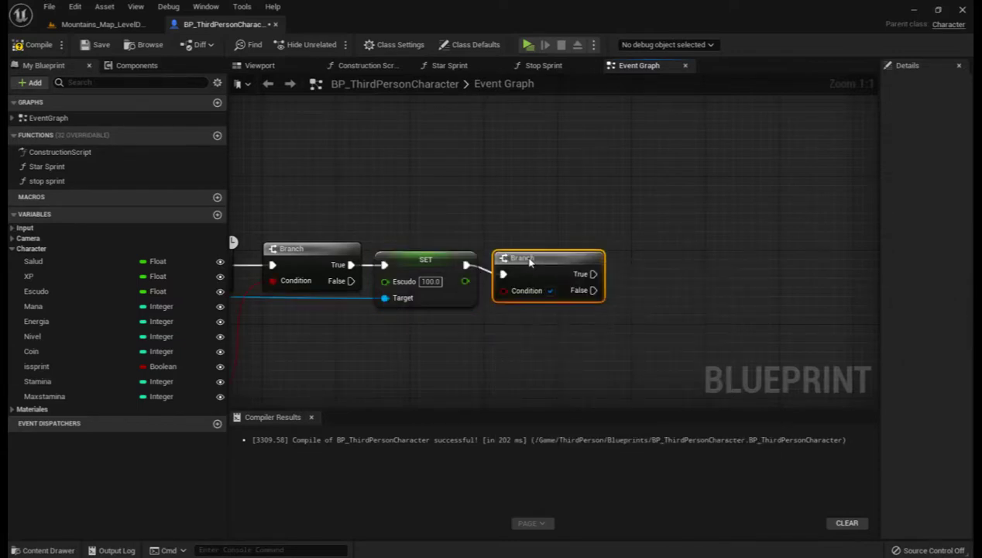
scroll(411, 344, down, 1)
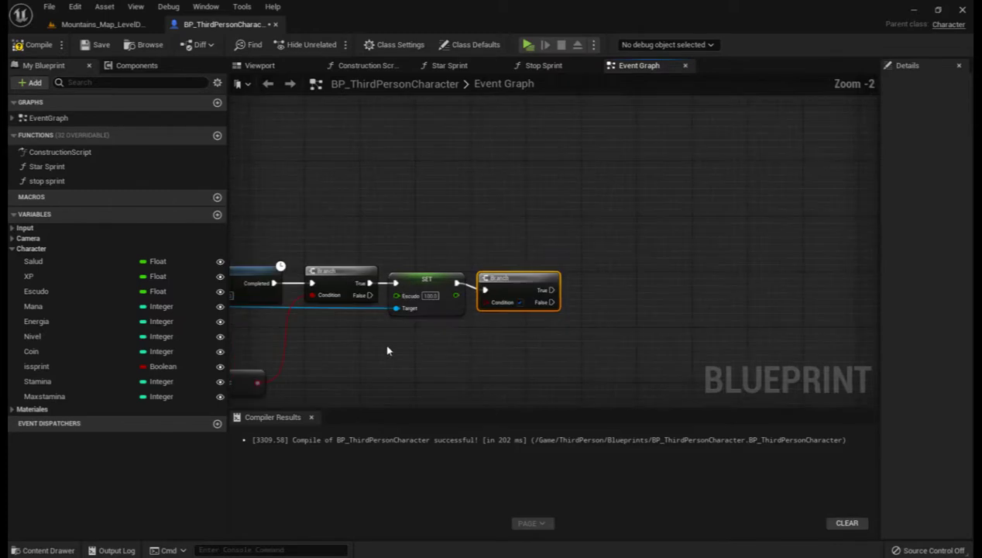
scroll(613, 328, down, 1)
scroll(723, 322, down, 1)
Step: Add a Set Salud node and run it from the second Branch's True output
scroll(635, 331, down, 1)
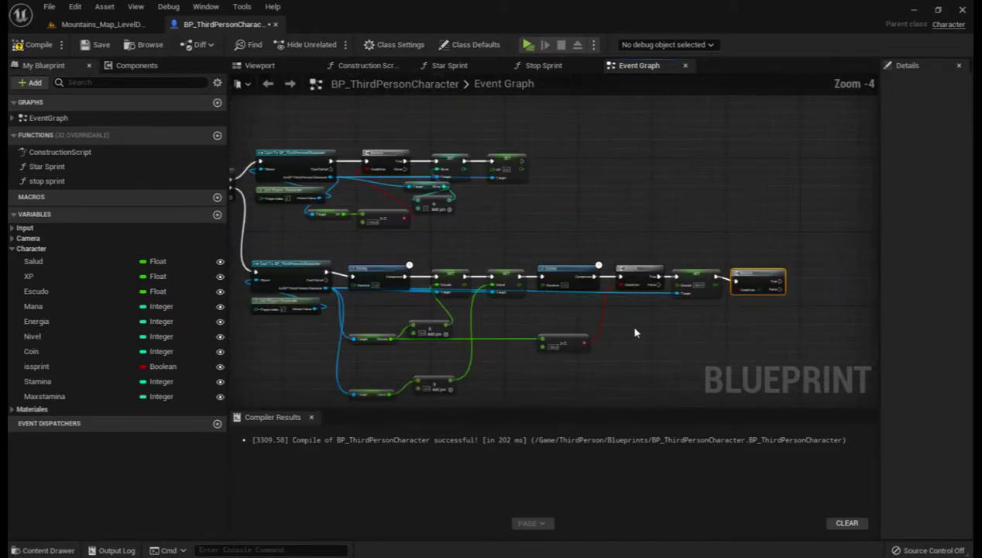
drag(326, 288, 794, 300)
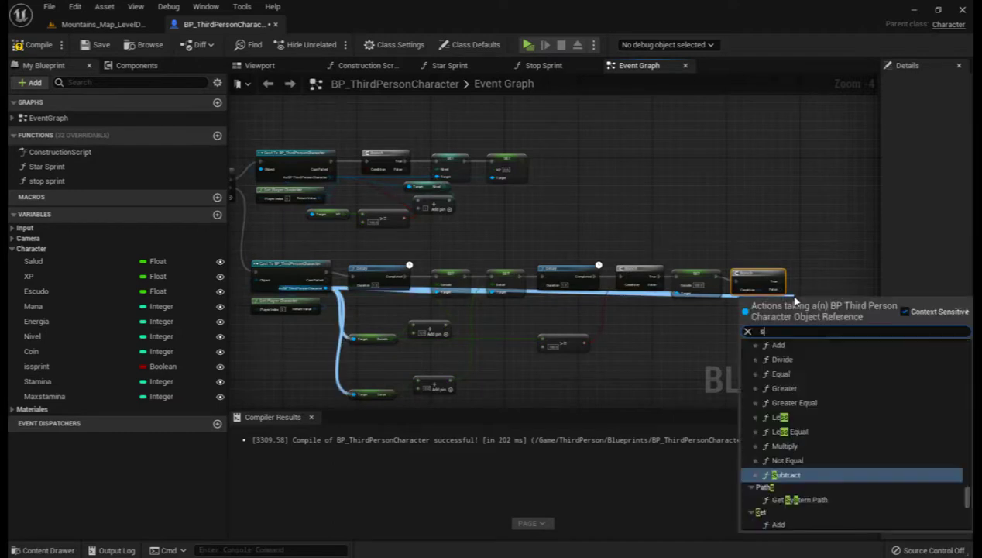
text(sa)
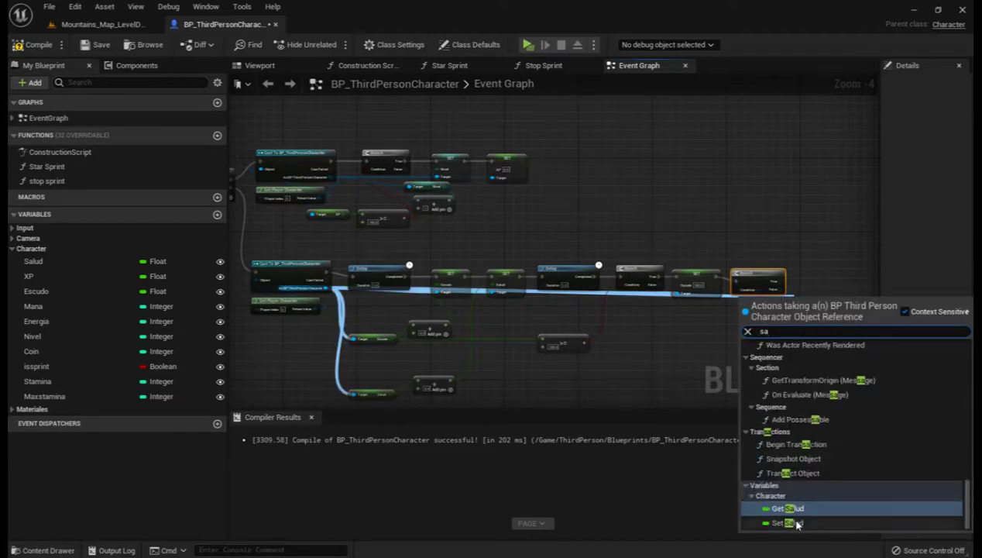
click(787, 522)
right_drag(723, 353, 472, 388)
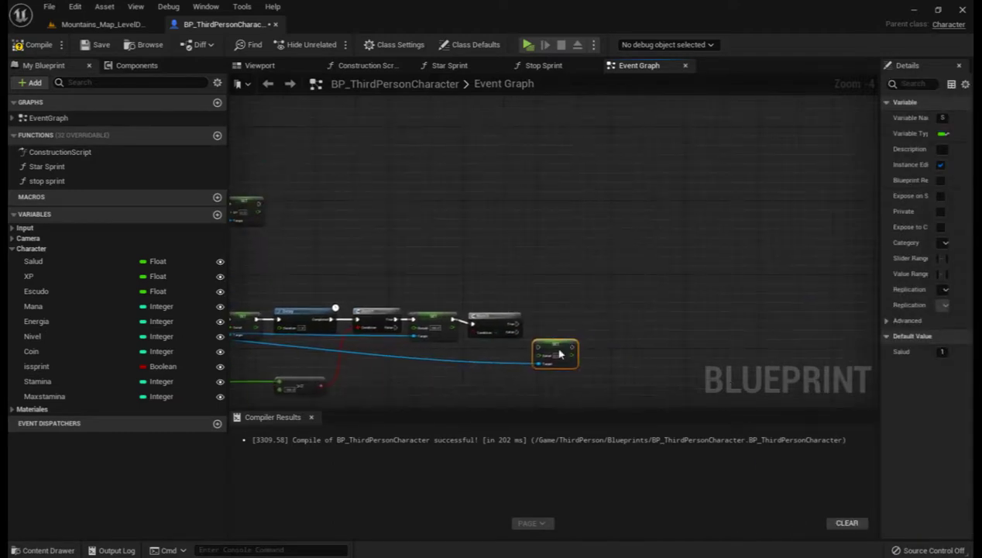
scroll(560, 353, up, 1)
right_drag(565, 342, 563, 308)
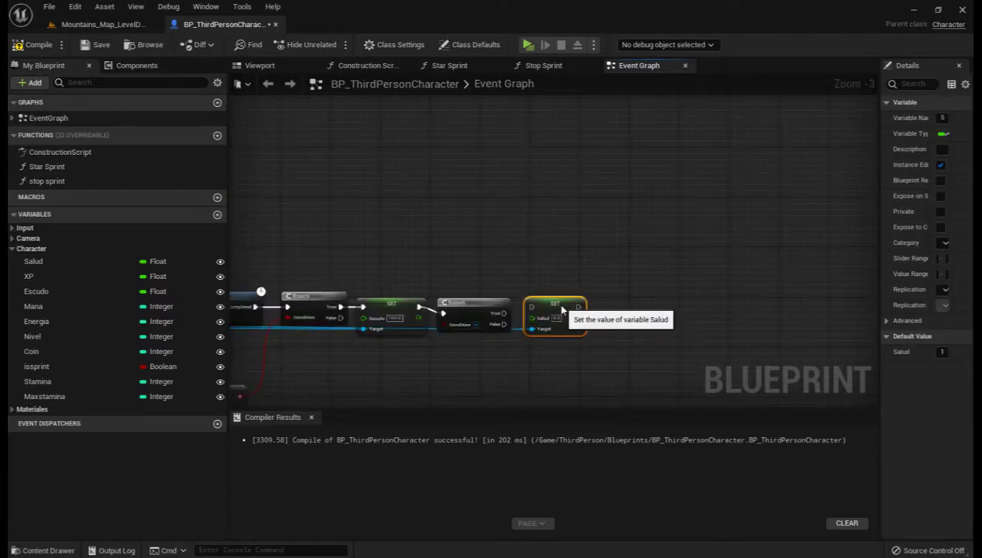
drag(504, 313, 531, 314)
Step: Move the Get Salud node up beside the other getters
scroll(665, 298, down, 1)
scroll(665, 304, down, 1)
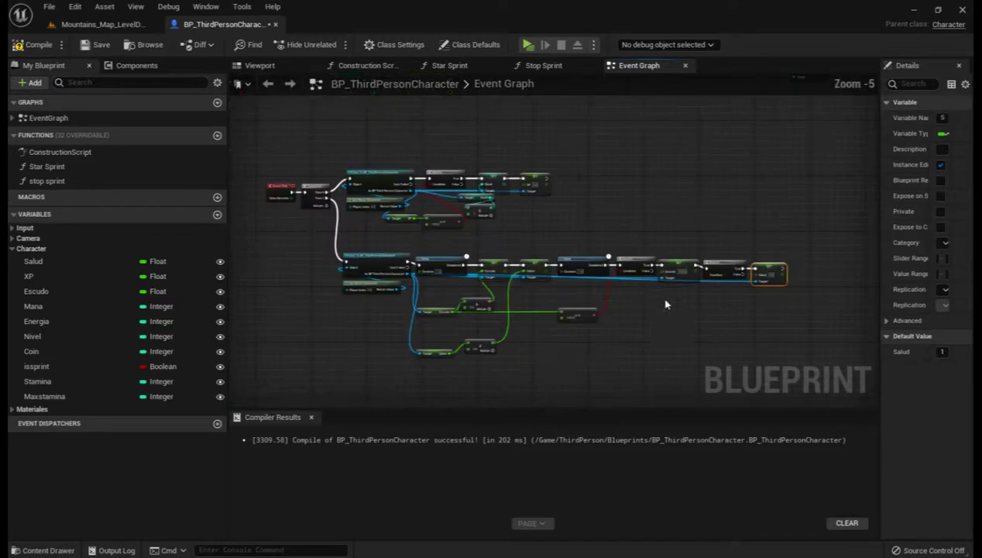
scroll(478, 377, up, 2)
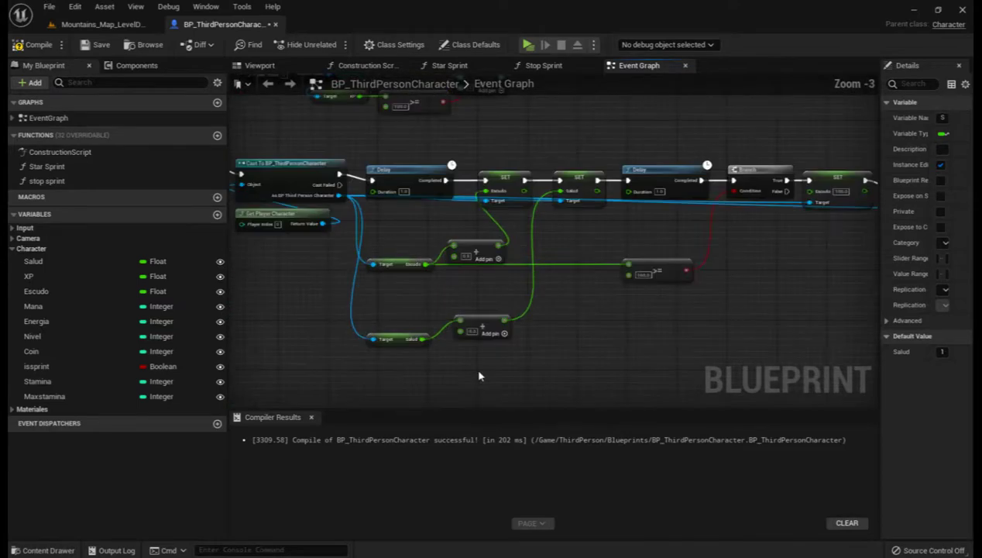
mouse_move(405, 340)
mouse_down()
mouse_move(404, 296)
mouse_move(636, 310)
mouse_up()
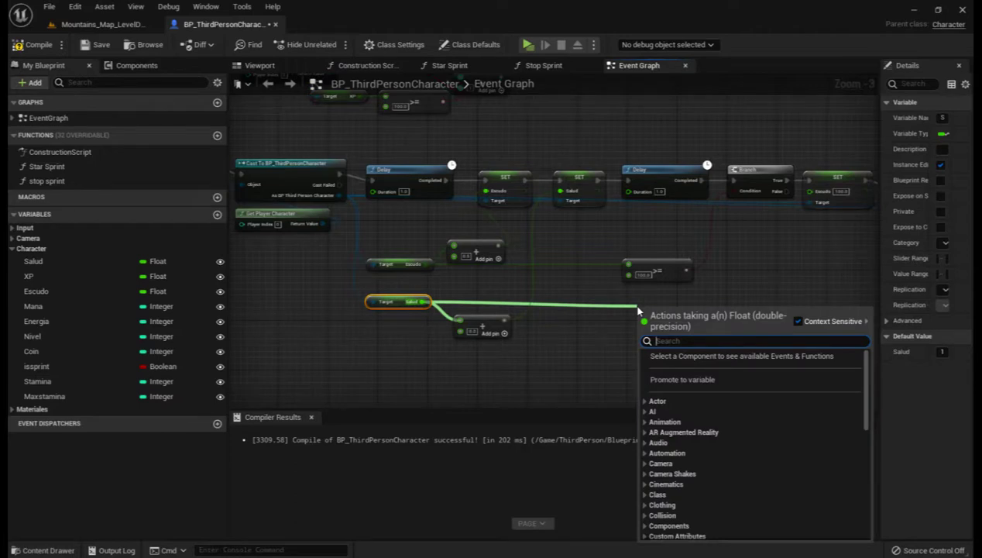
Step: Add a Salud >= 100 check and wire it into the second Branch's Condition
text(>)
click(690, 392)
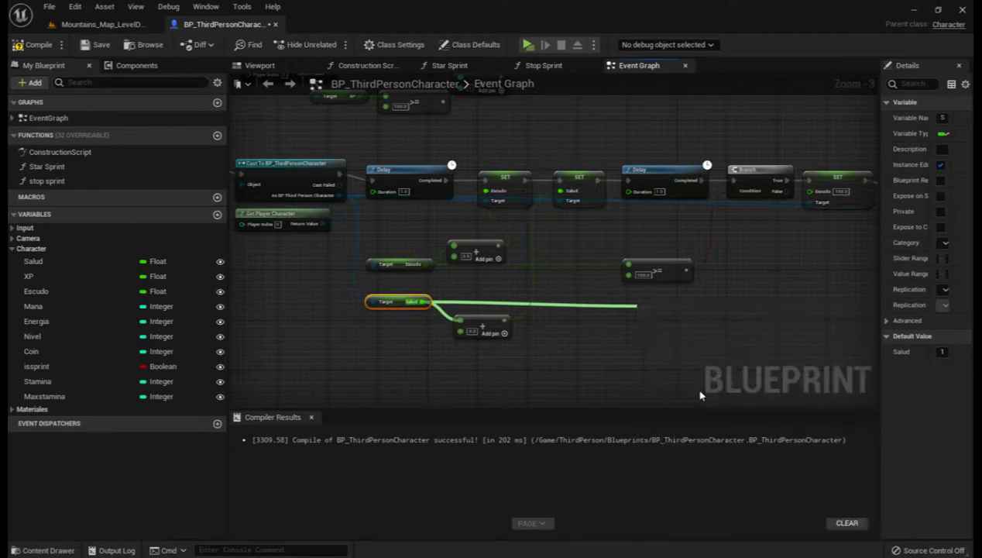
click(658, 324)
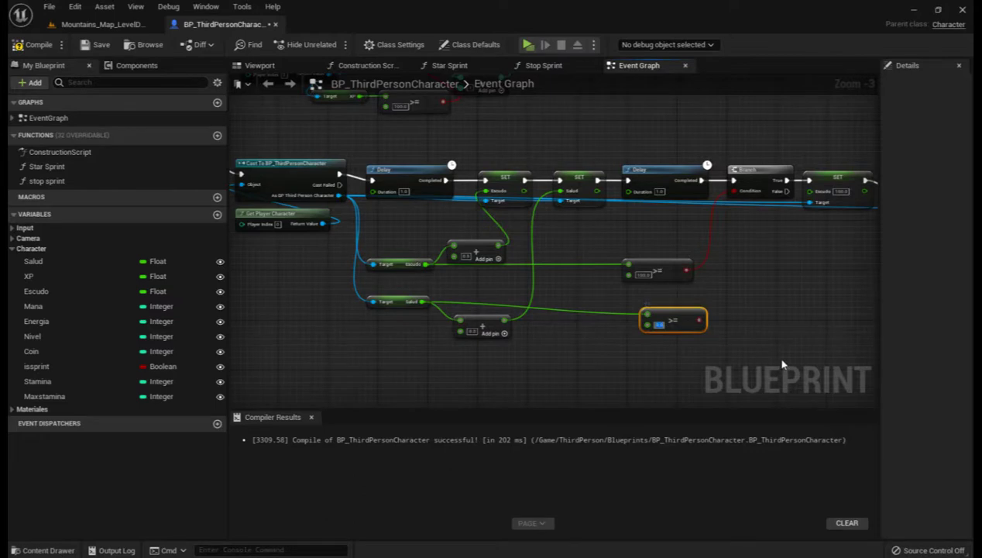
text(100)
right_drag(809, 343, 491, 328)
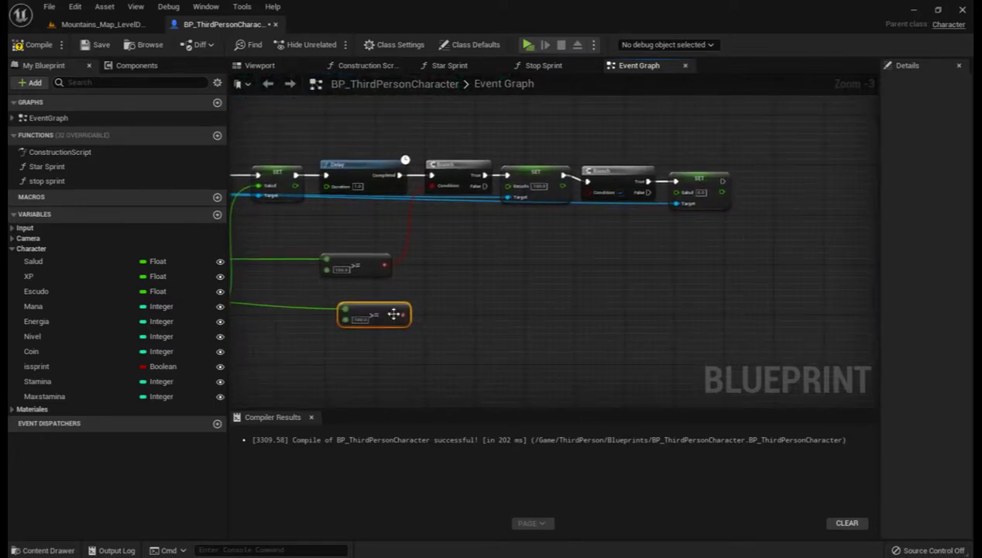
drag(403, 314, 591, 199)
Step: Set the final SET node's Salud value to 100
right_drag(641, 246, 456, 292)
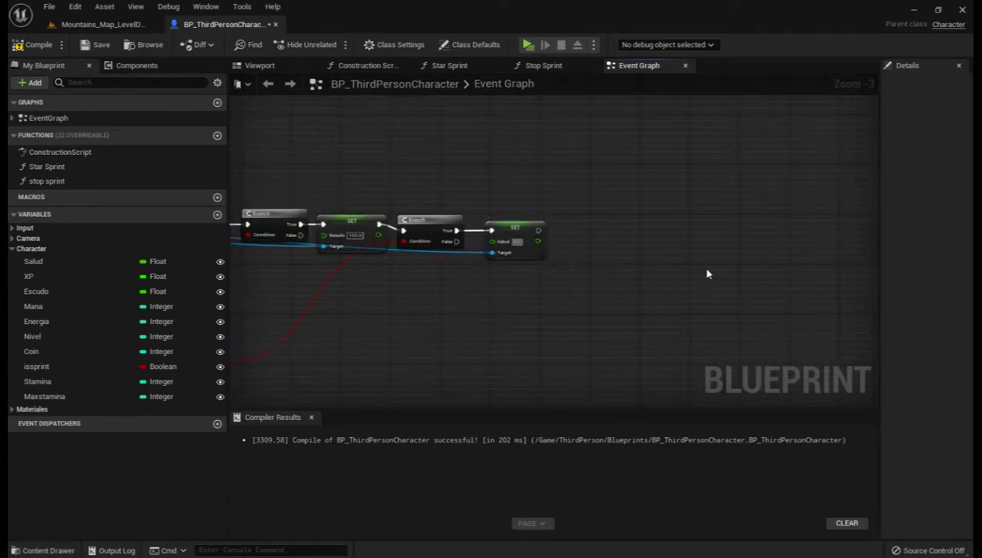
scroll(512, 240, up, 3)
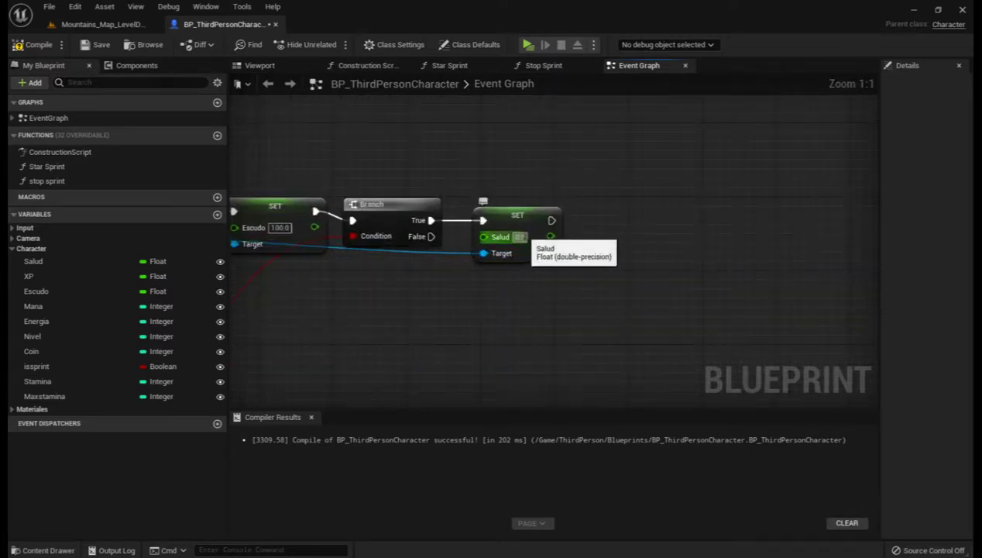
click(519, 236)
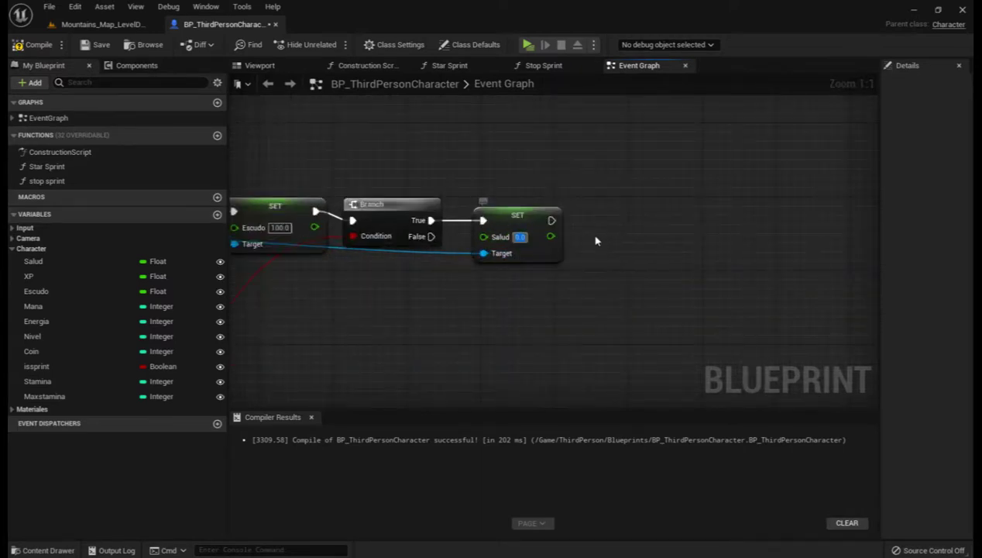
text(10)
scroll(455, 315, down, 1)
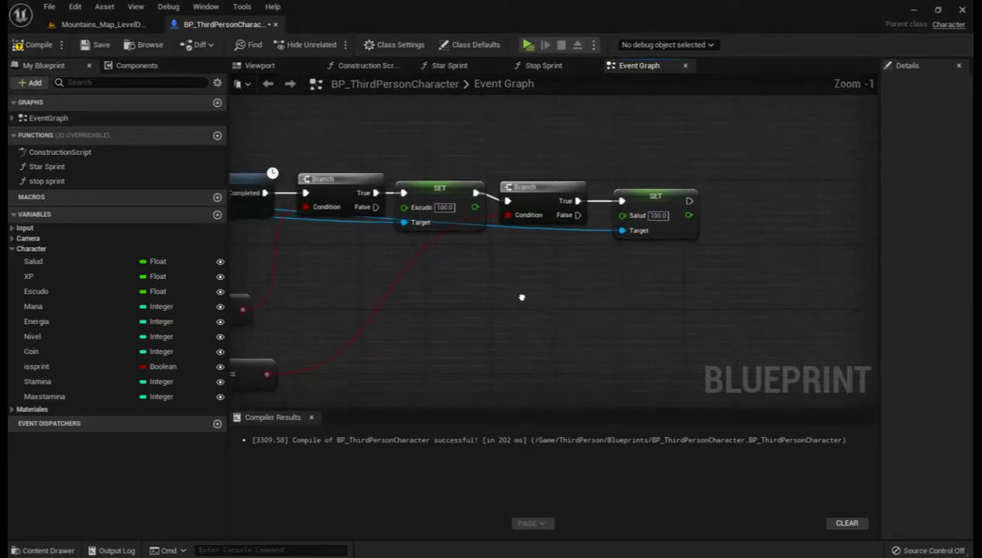
right_drag(455, 315, 568, 293)
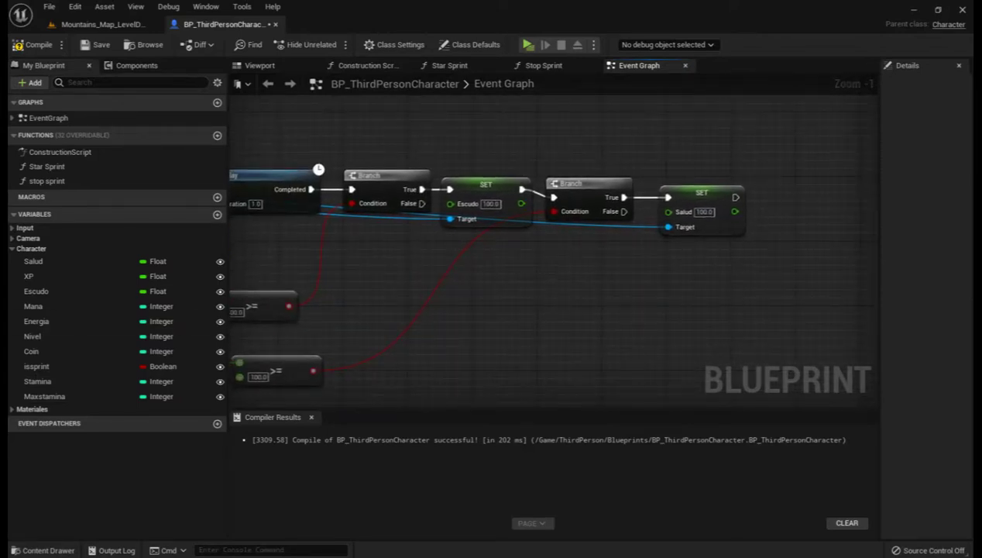
scroll(439, 310, down, 2)
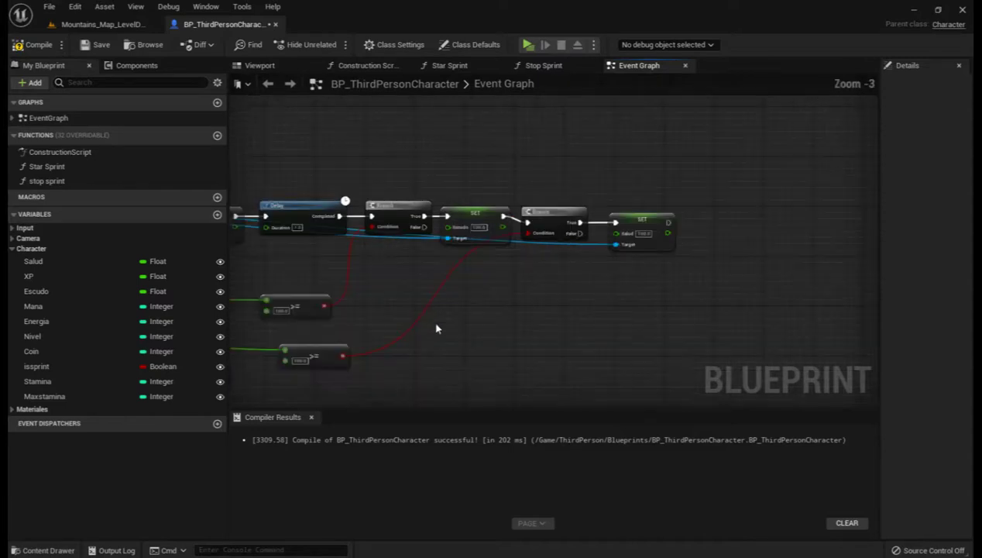
scroll(436, 328, down, 2)
right_drag(436, 328, 462, 391)
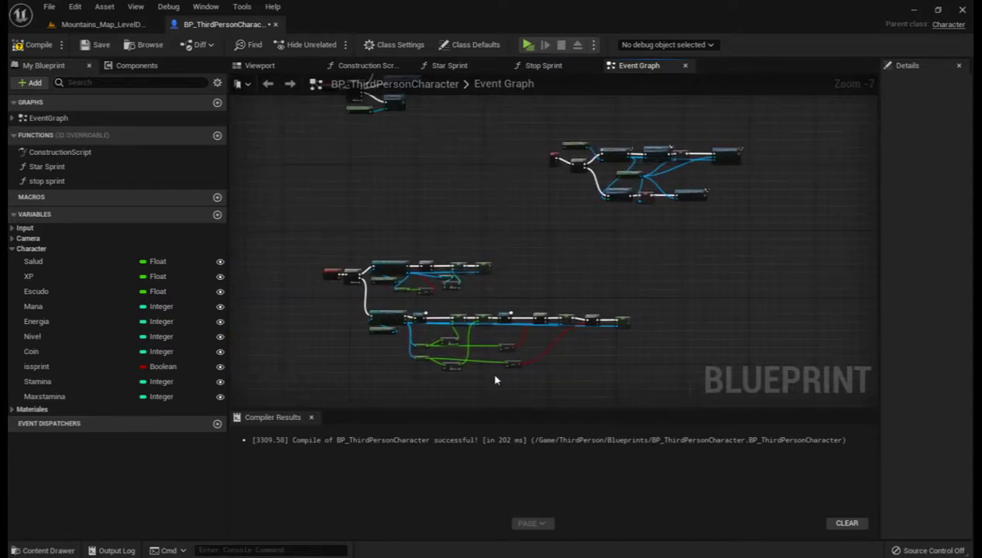
scroll(462, 391, up, 1)
scroll(377, 373, down, 1)
Step: Back in the level editor, open the Content Drawer at ThirdPerson > Blueprints showing MY_WIGEST
scroll(348, 366, down, 1)
right_drag(304, 356, 356, 350)
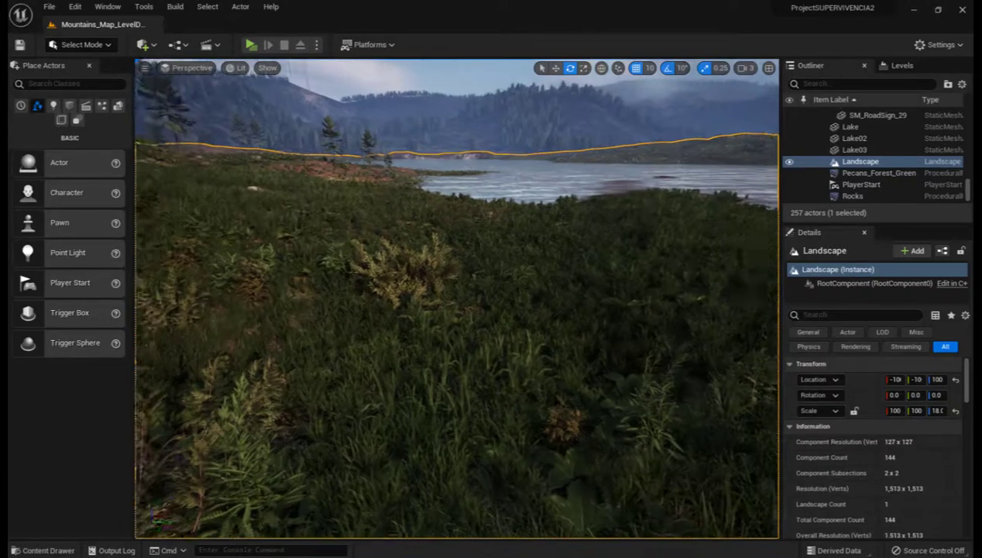
key(ctrl+space)
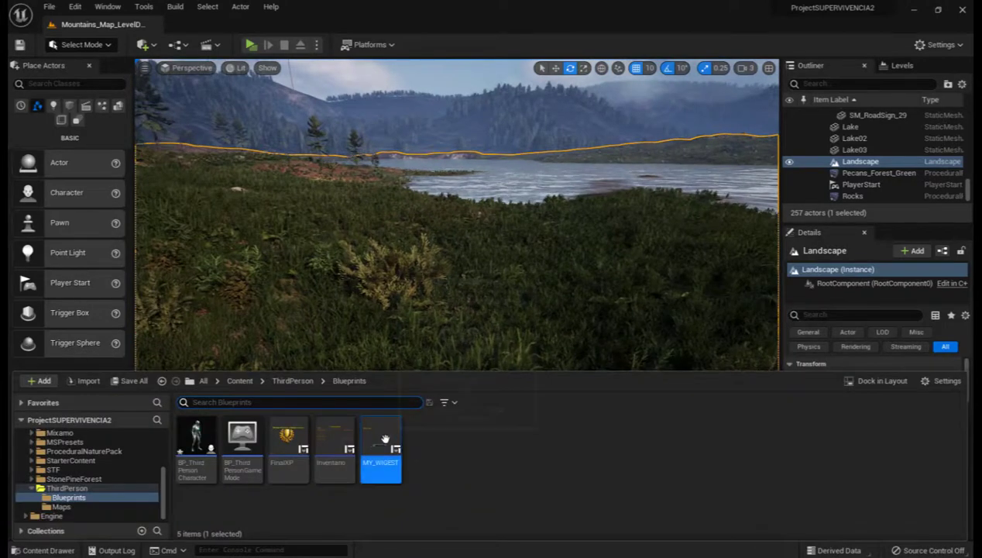
Step: Open the MY_WIGEST widget and inspect the Percent function bound to the green ProgressBar_2
double_click(378, 443)
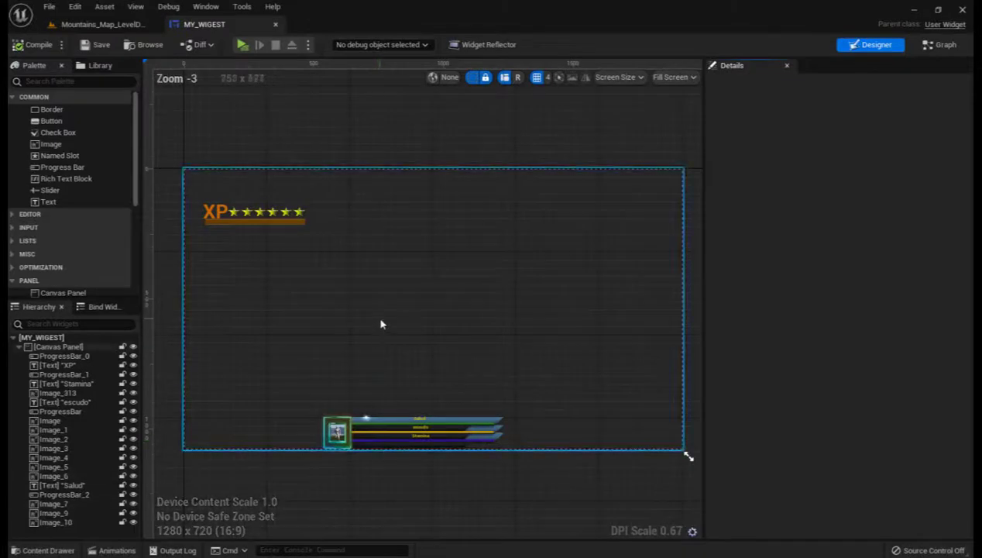
right_drag(432, 320, 432, 278)
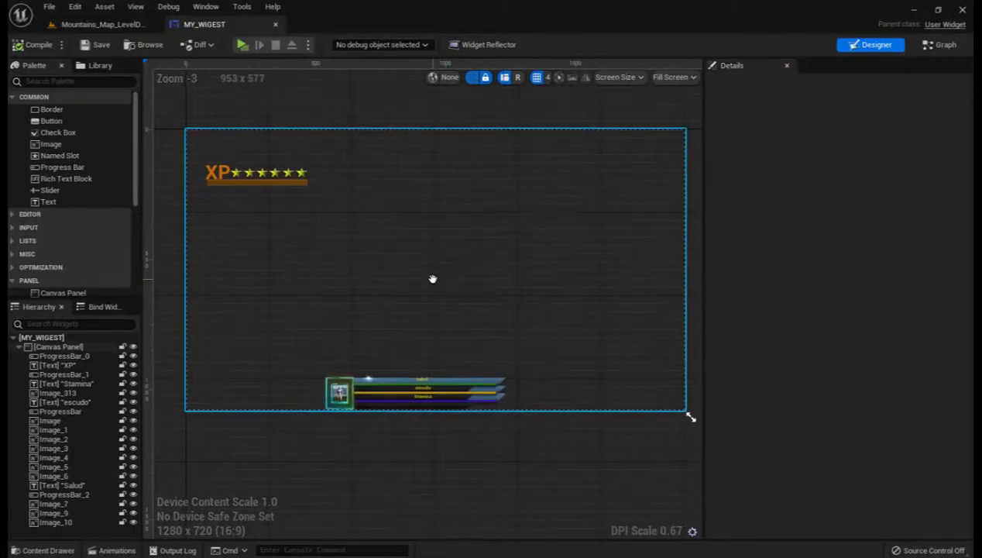
click(442, 387)
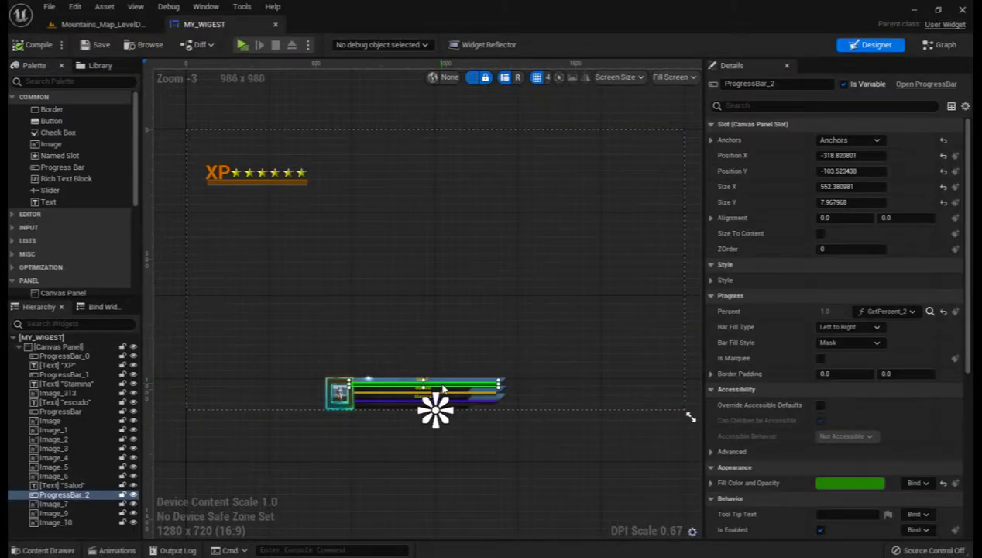
click(930, 310)
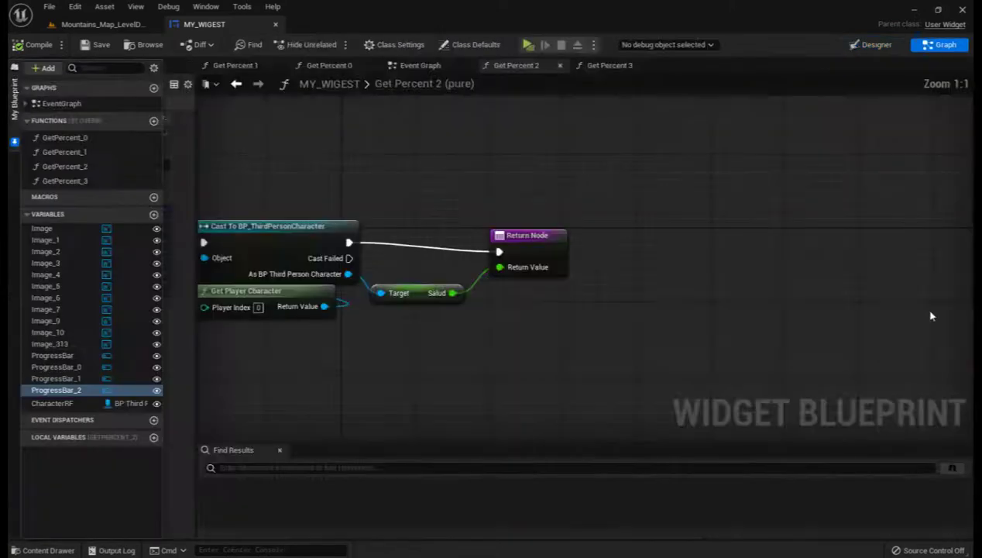
right_drag(431, 361, 525, 353)
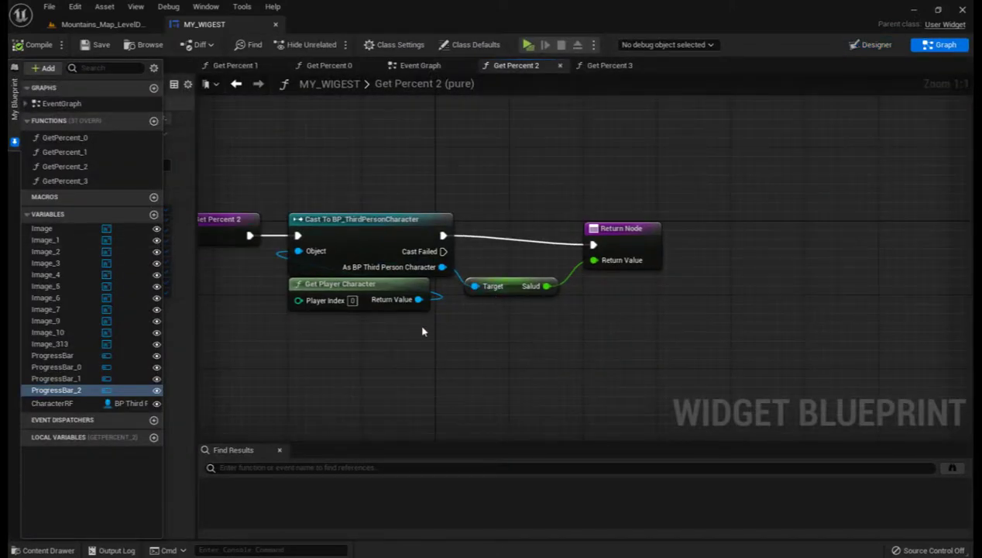
Step: In the Designer, select the yellow ProgressBar and go to its Get Percent 3 binding
click(860, 48)
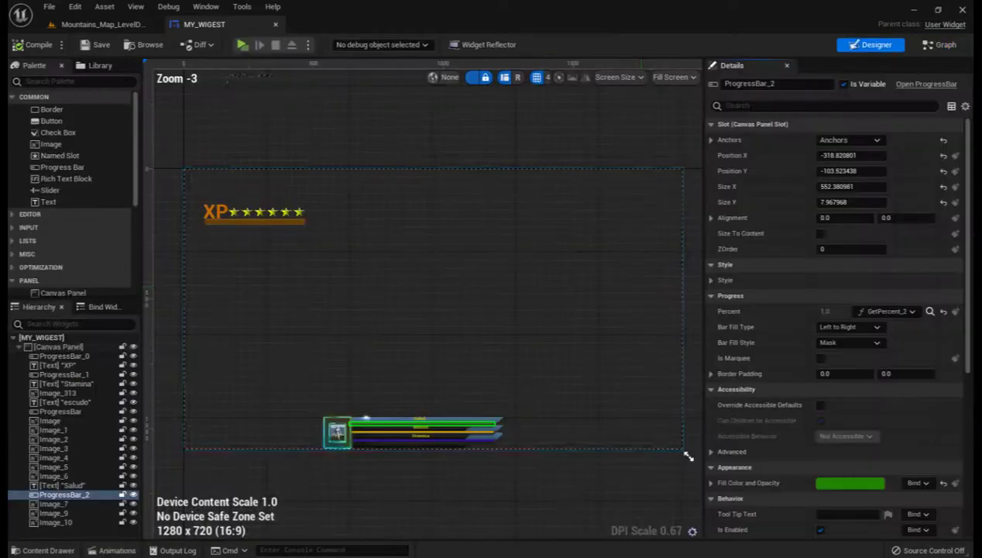
scroll(449, 418, up, 2)
scroll(438, 433, up, 1)
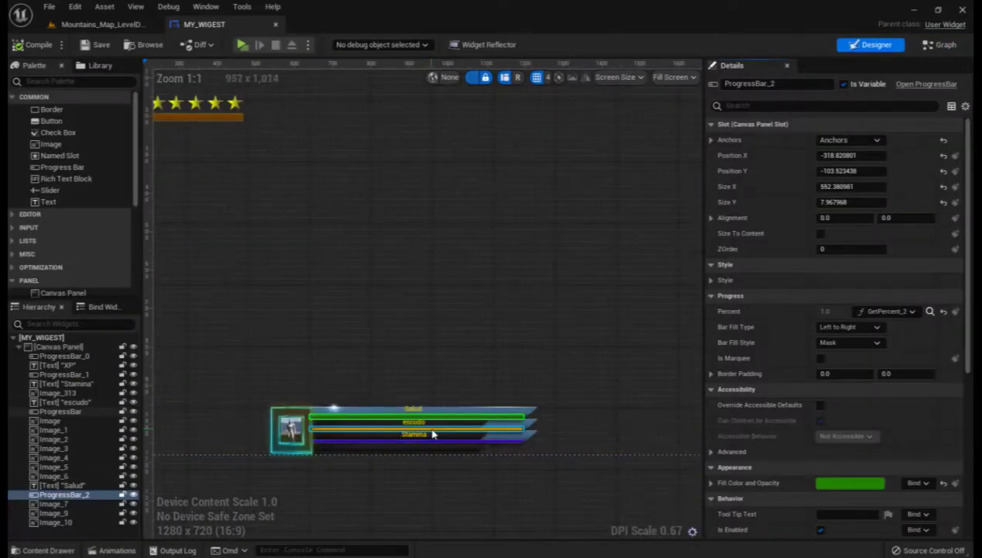
click(434, 434)
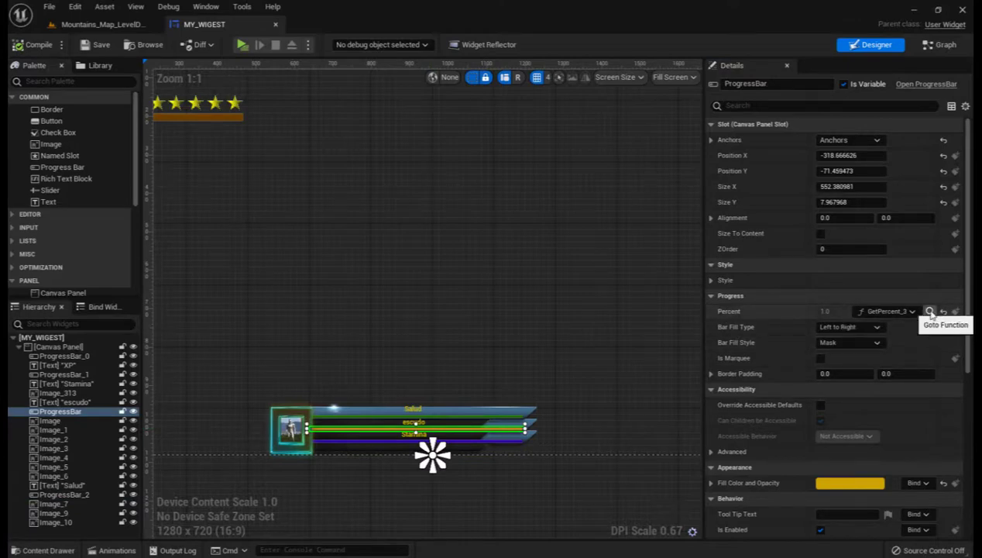
click(930, 312)
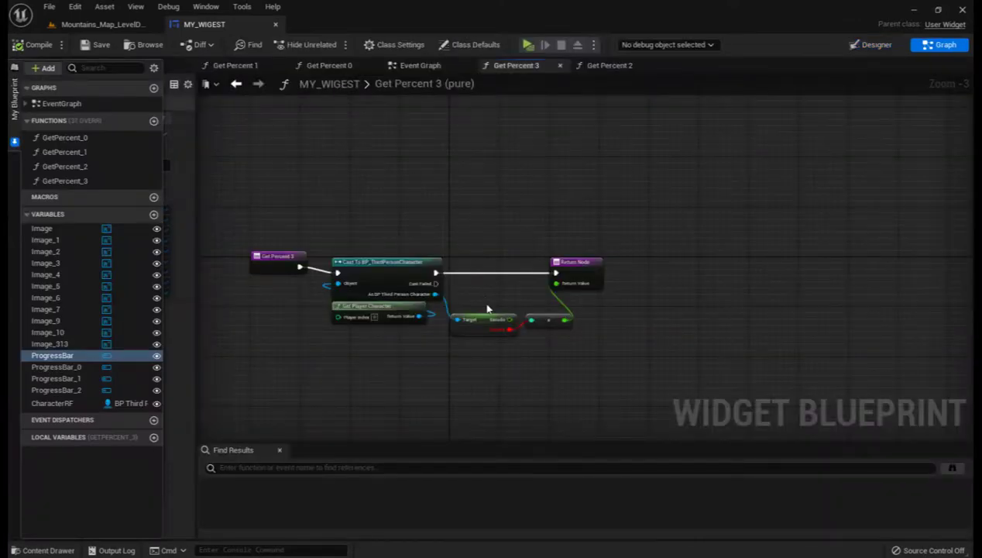
Step: Delete the two old value nodes from GetPercent_3
drag(448, 295, 538, 359)
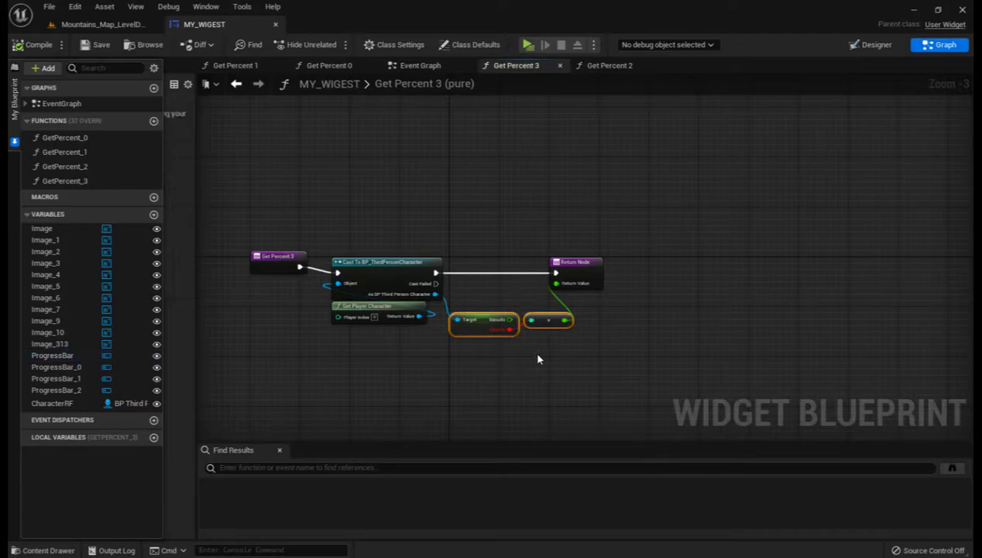
key(Delete)
scroll(491, 359, up, 3)
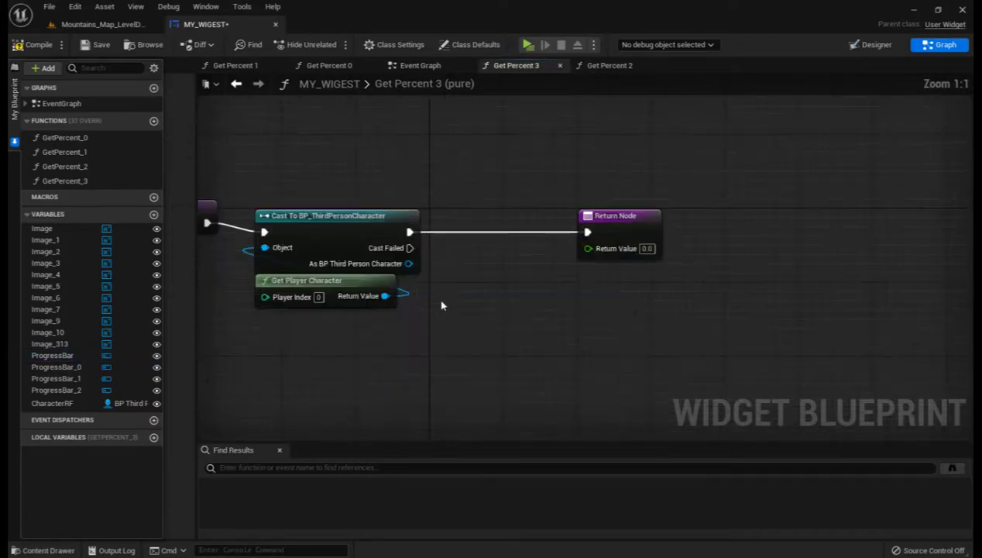
Step: From the cast BP Third Person Character output, search 'esc' for the Get Escudo getter
drag(408, 264, 435, 290)
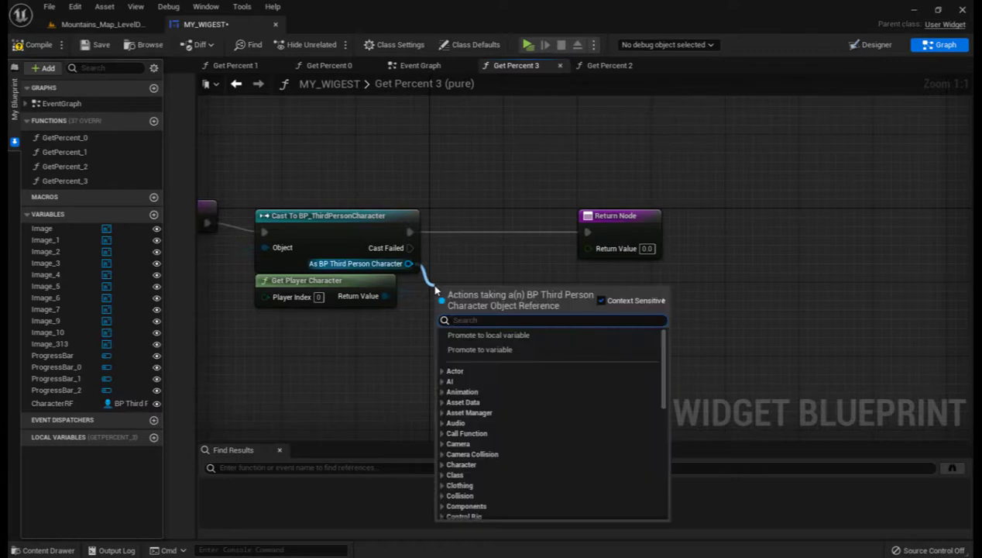
click(309, 367)
right_click(309, 368)
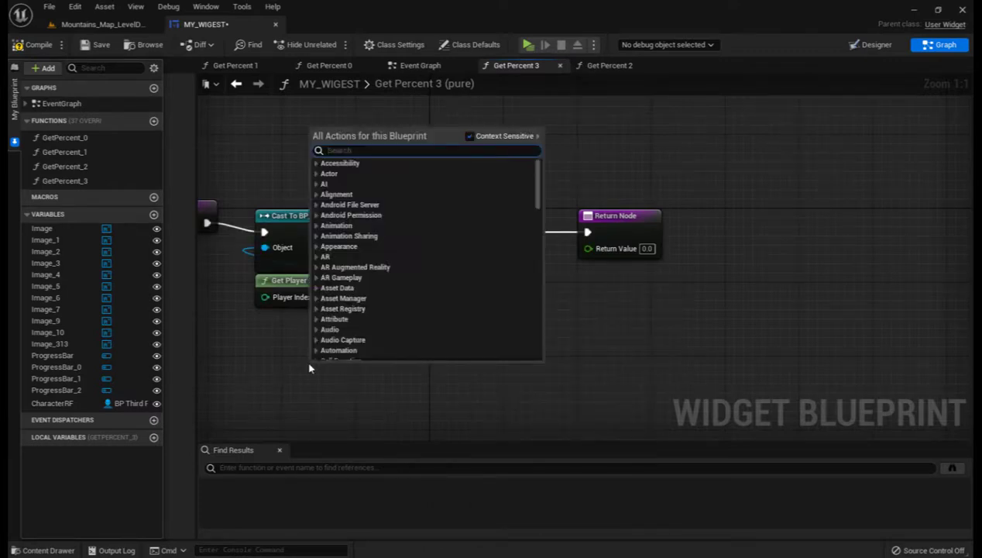
text(rf)
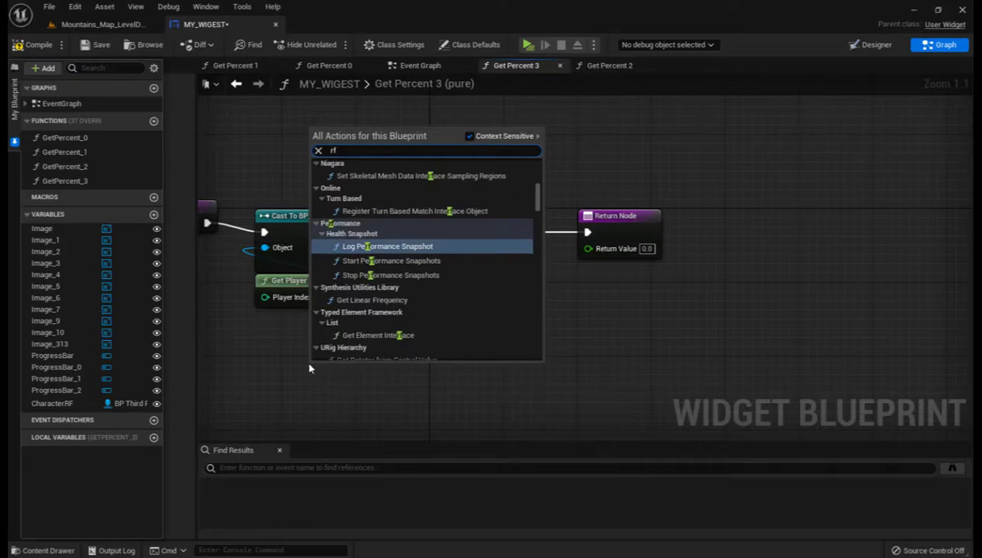
text(ch)
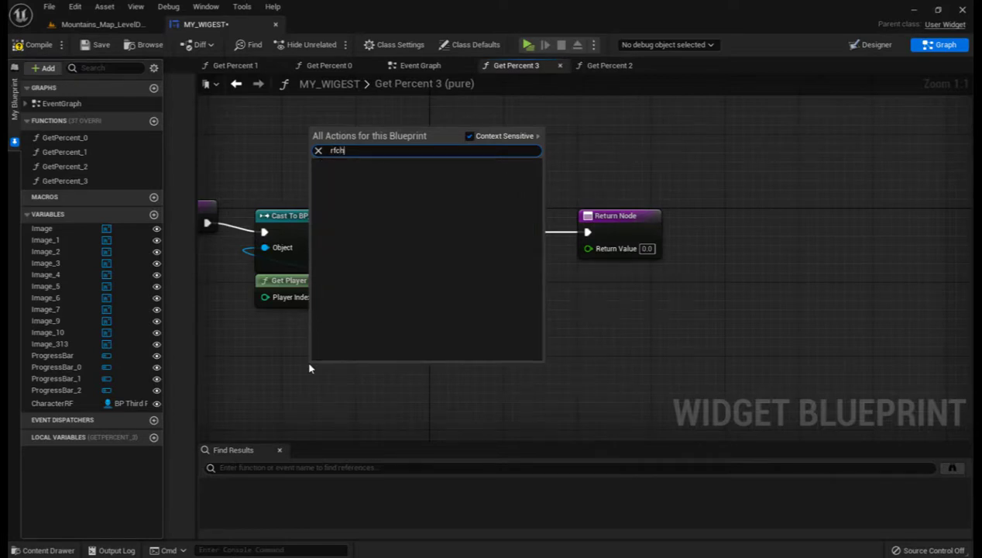
text(a)
click(329, 379)
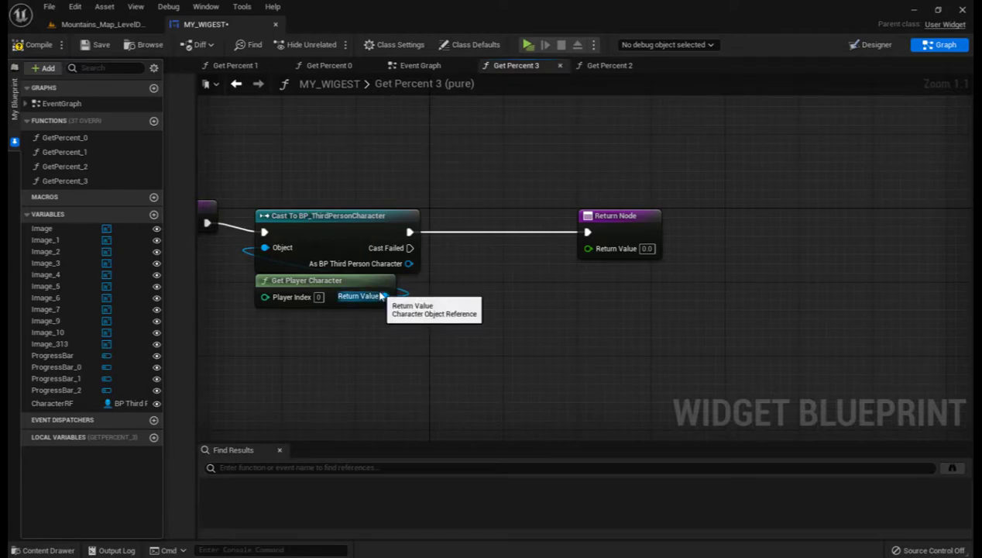
drag(408, 264, 425, 296)
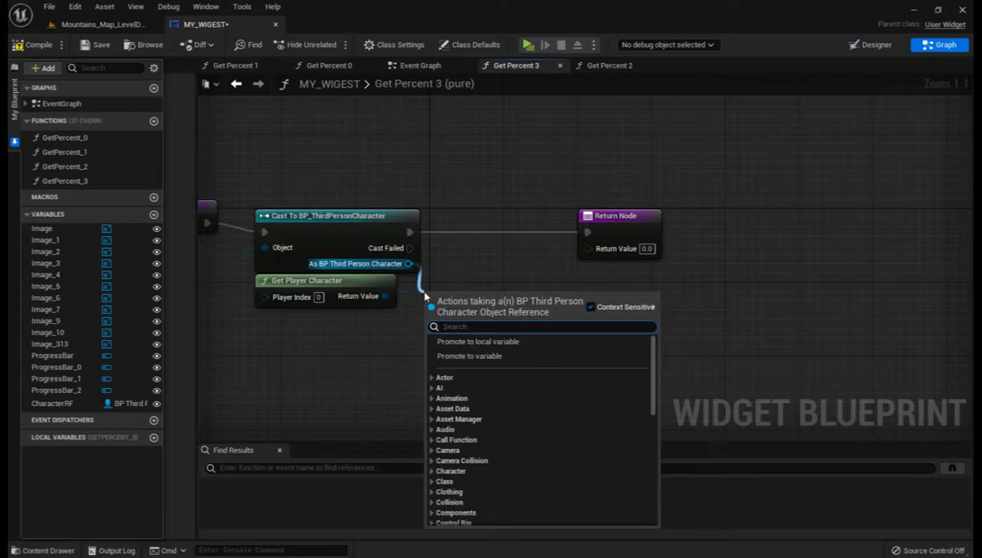
text(e)
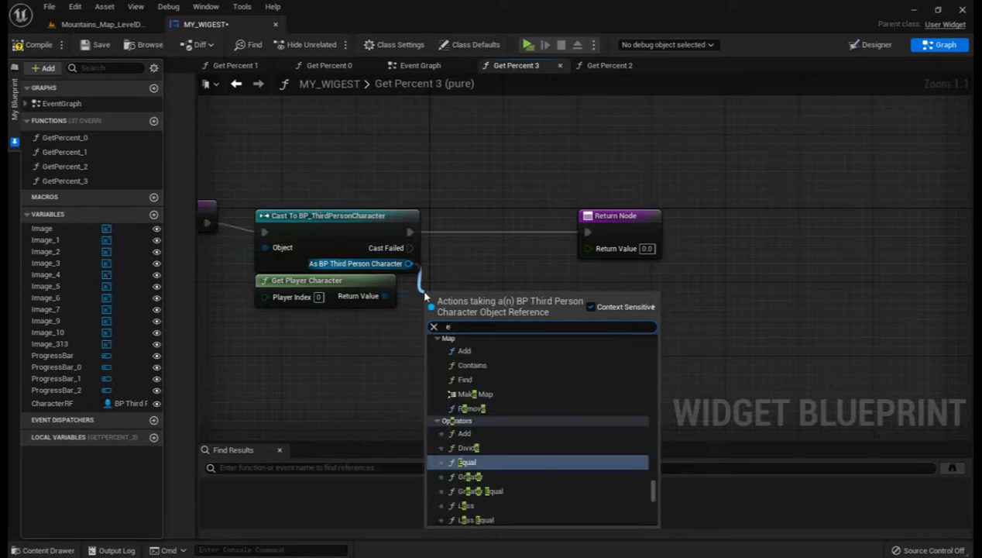
text(sc)
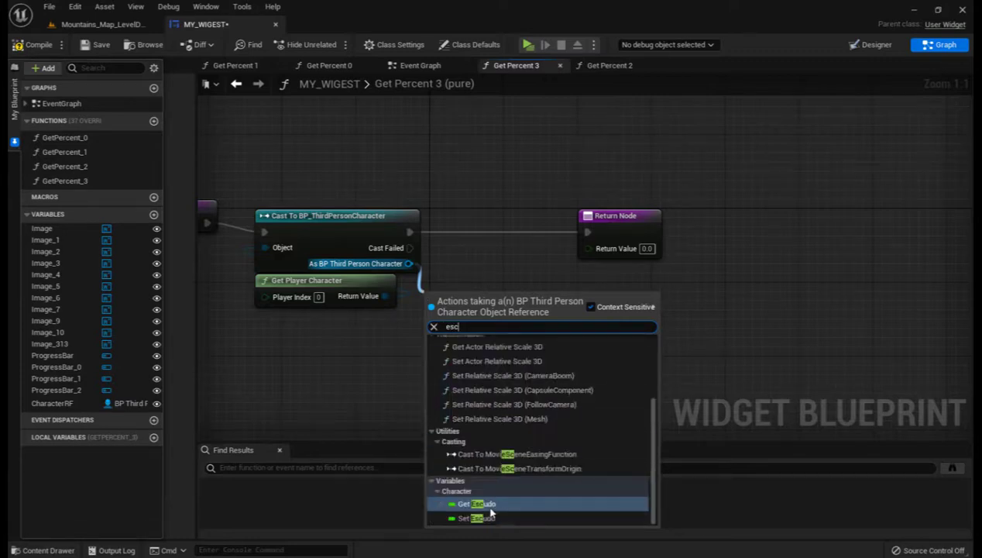